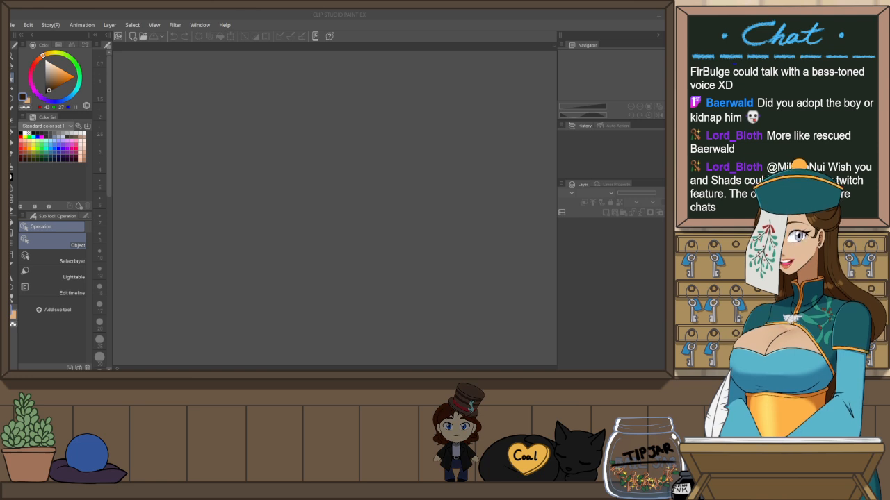
# Open and close D&D - Fergus.png, and examine the upper body of the robed character in the Illustration document
pyautogui.doubleClick(460, 179)
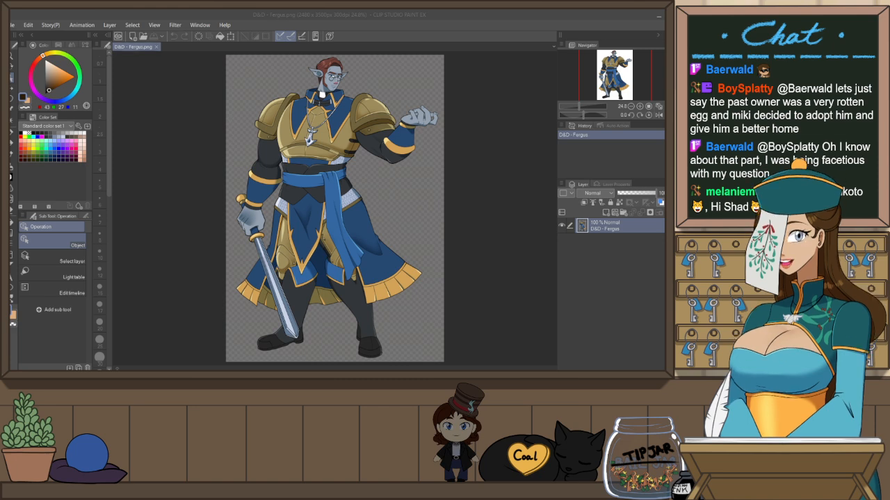
pyautogui.click(157, 47)
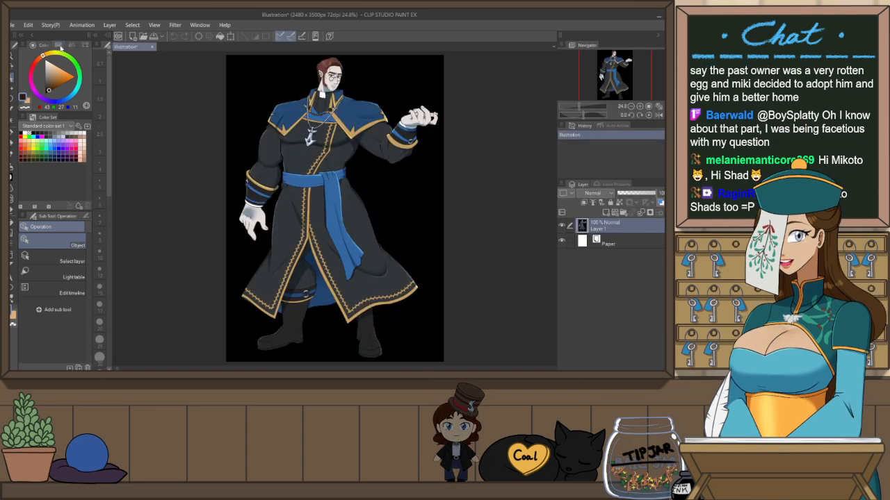
pyautogui.scroll(2, 376, 95)
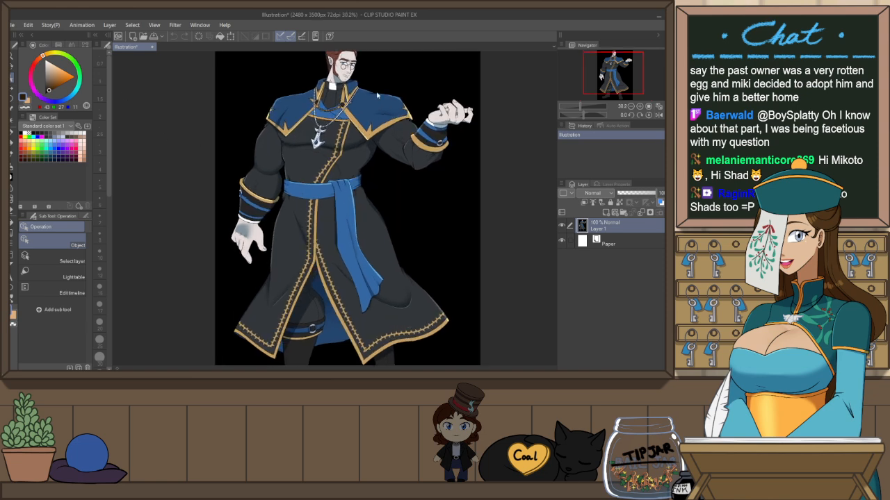
pyautogui.scroll(-2, 333, 270)
pyautogui.scroll(3, 375, 141)
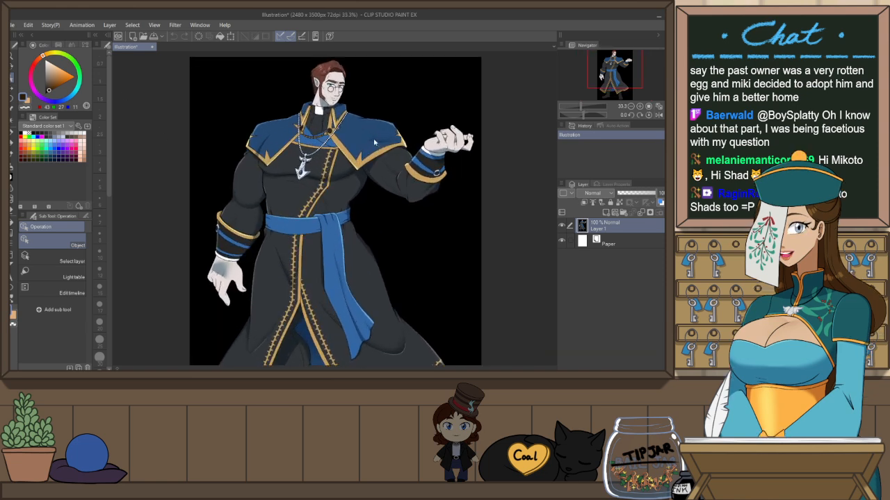
pyautogui.scroll(1, 374, 141)
pyautogui.moveTo(374, 141); pyautogui.dragTo(393, 165)
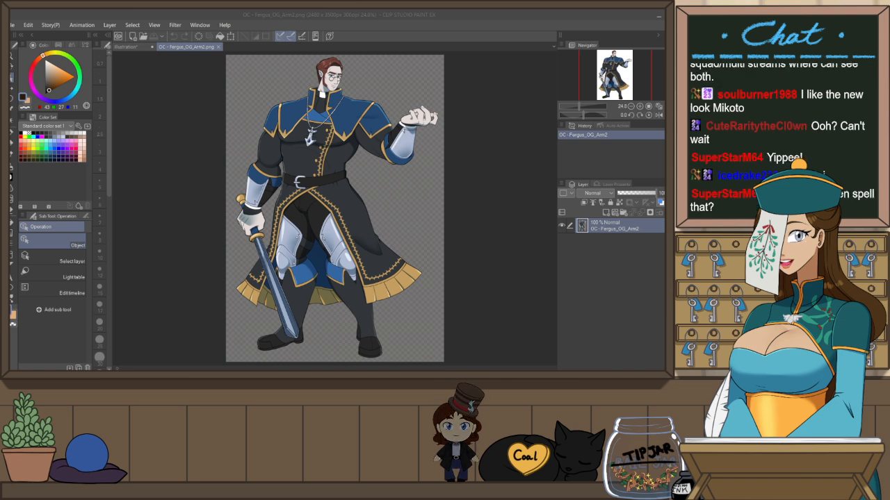
# Create a new 1350 x 1800 px canvas at 300 dpi
pyautogui.click(12, 25)
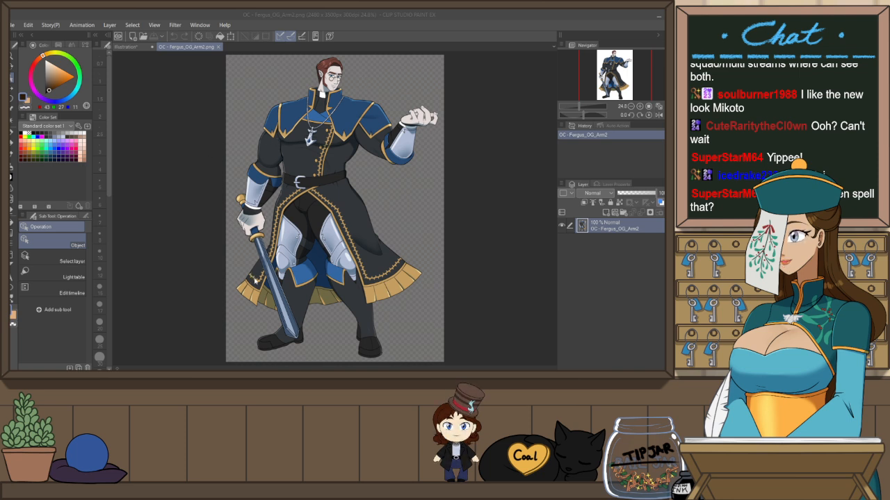
pyautogui.click(390, 68)
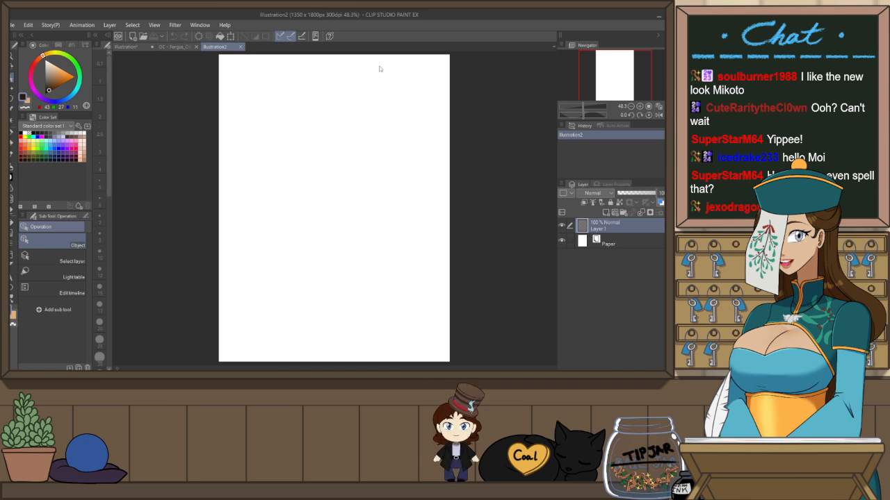
# Add the text "Forgeruse" at size 15 in the upper part of the blank canvas
pyautogui.press('t')
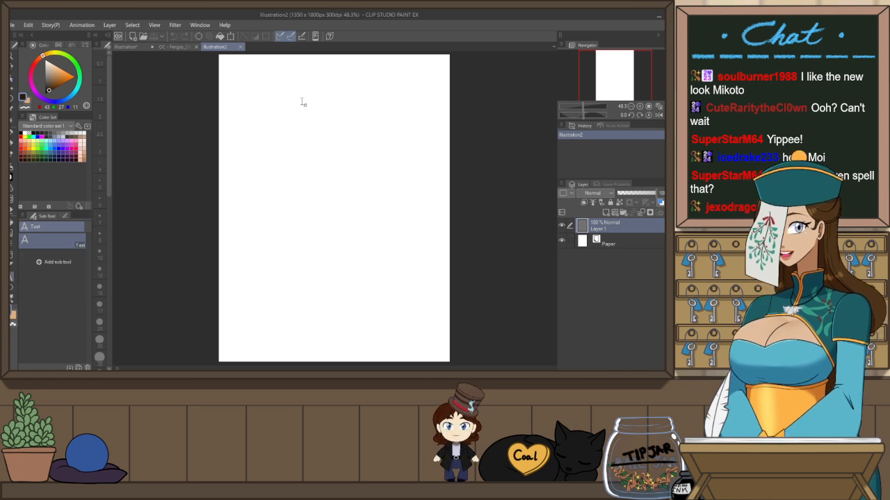
pyautogui.scroll(3, 302, 100)
pyautogui.scroll(1, 301, 105)
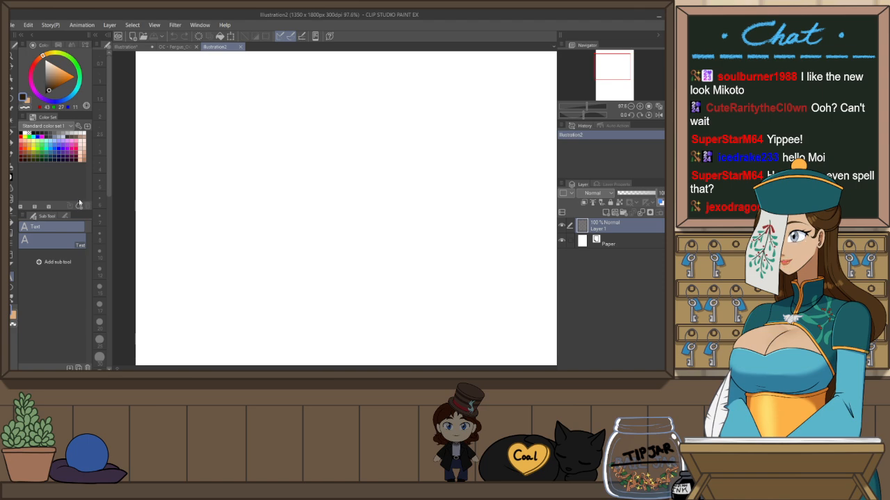
pyautogui.click(64, 216)
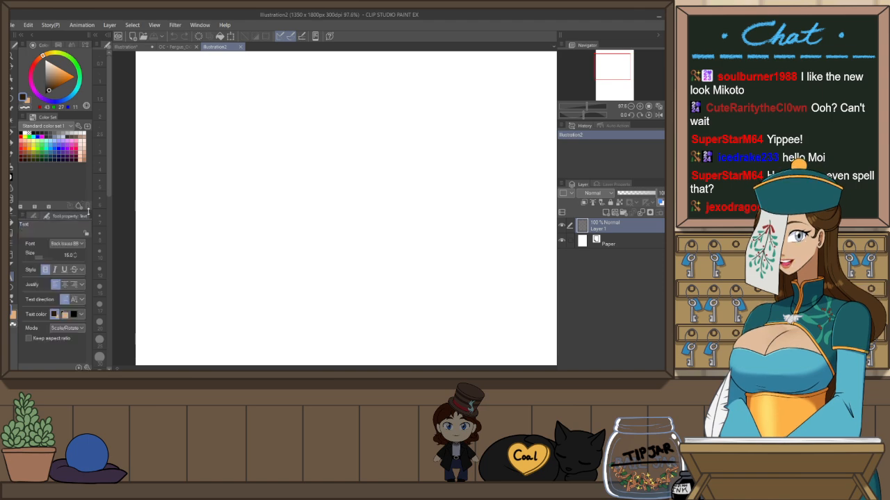
pyautogui.click(279, 135)
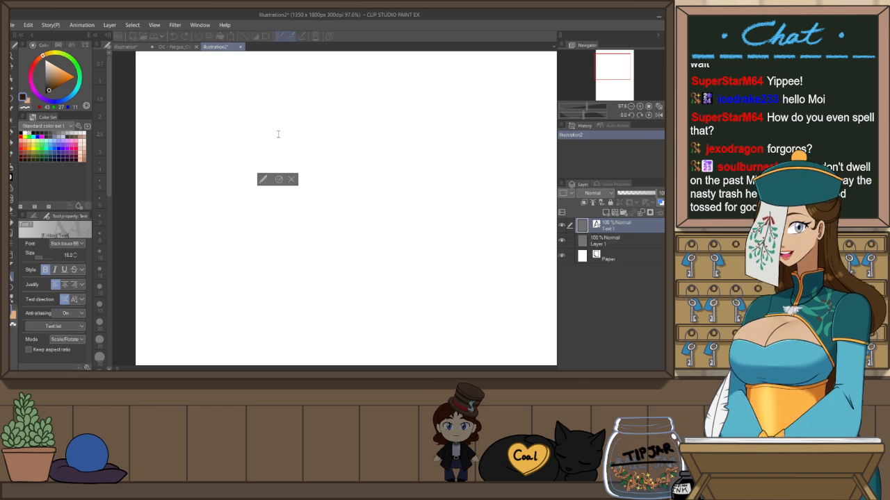
pyautogui.write('FOR')
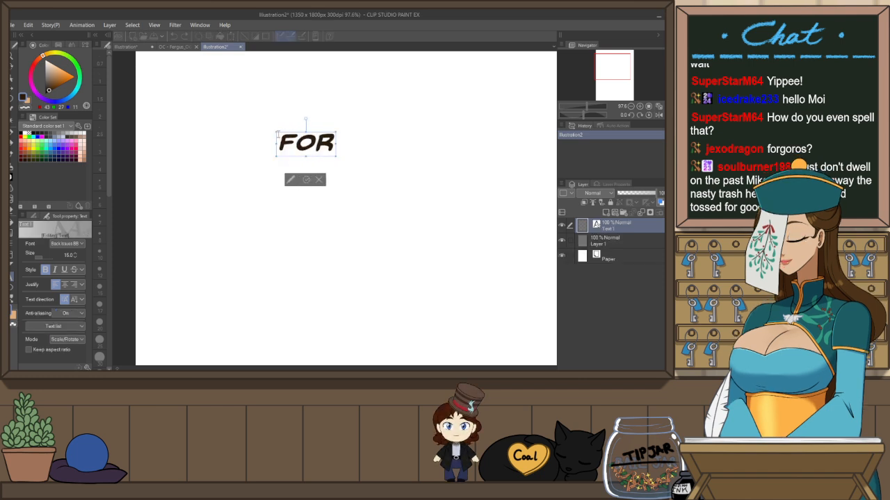
pyautogui.write('GERUSE')
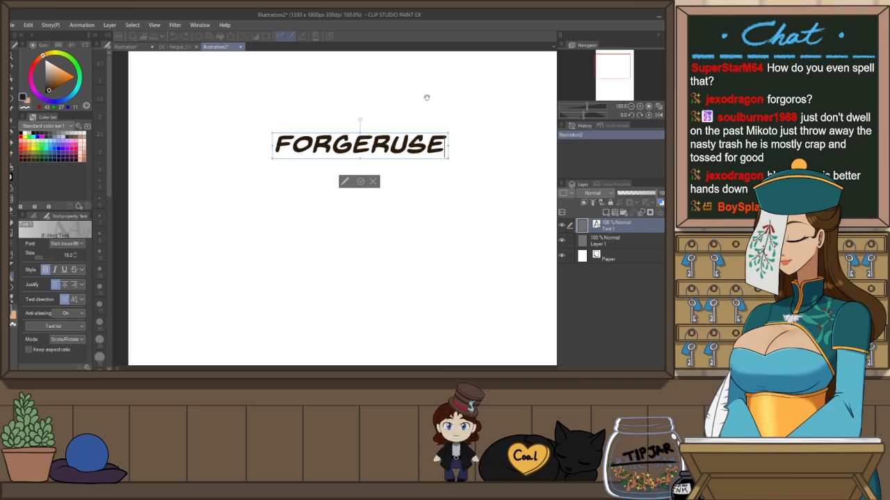
pyautogui.scroll(2, 352, 91)
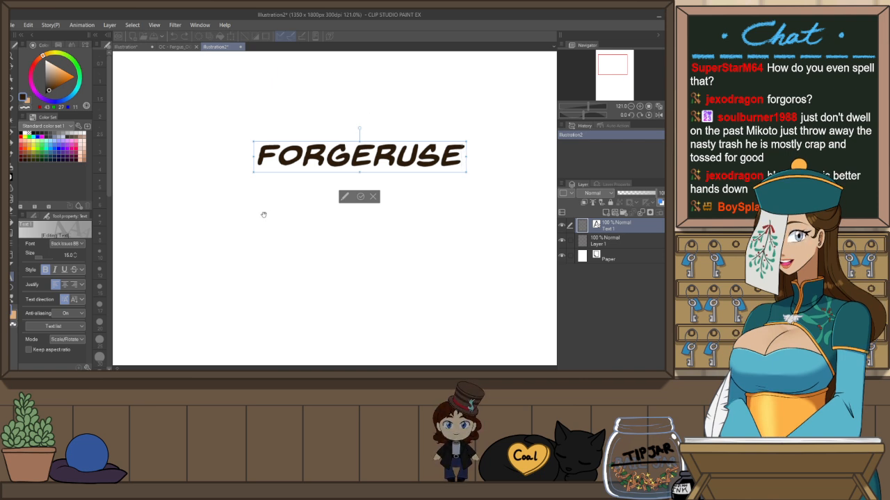
pyautogui.click(371, 195)
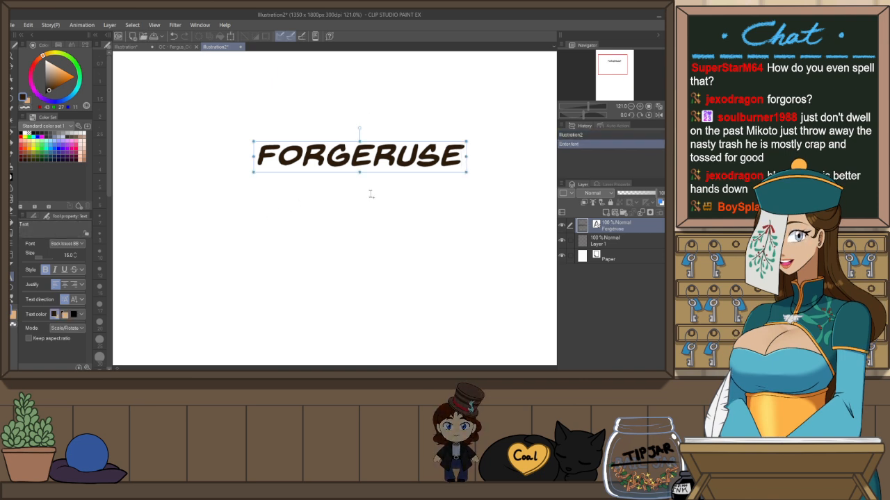
# Add the text "Blackthorne" below Forgeruse and shift it to roughly align with the start of the line above
pyautogui.click(275, 218)
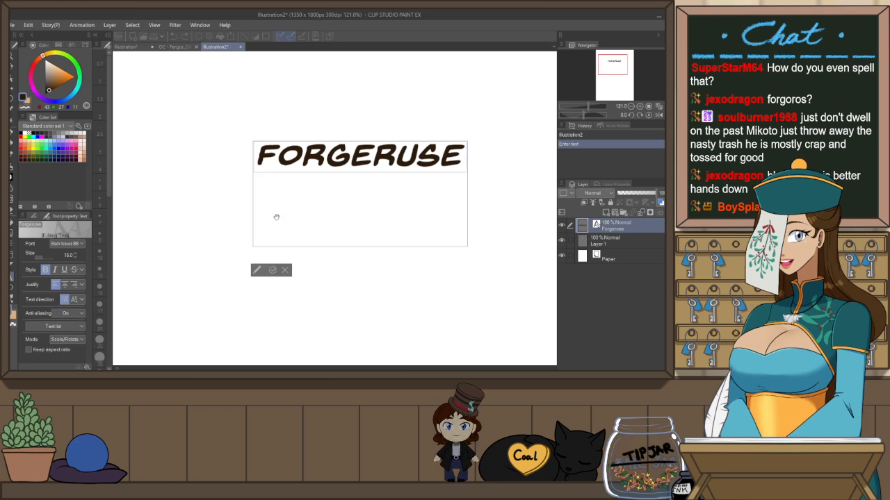
pyautogui.write('Blackthorne')
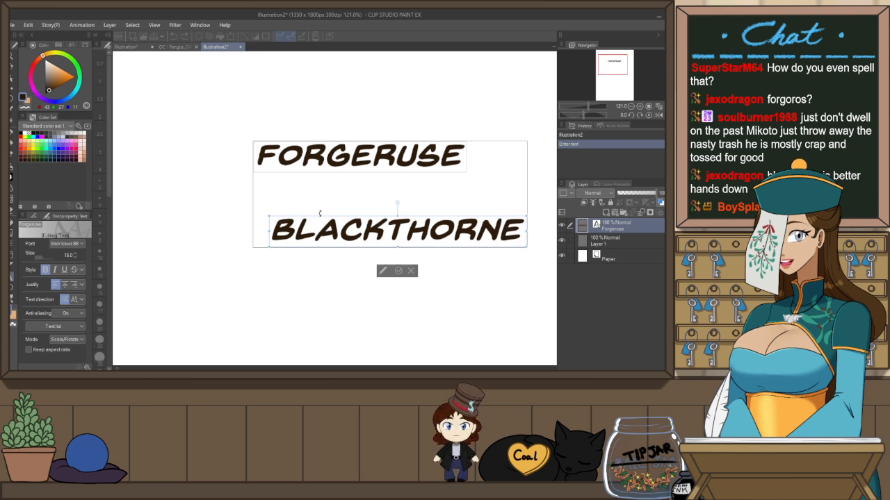
pyautogui.moveTo(321, 216); pyautogui.dragTo(301, 216)
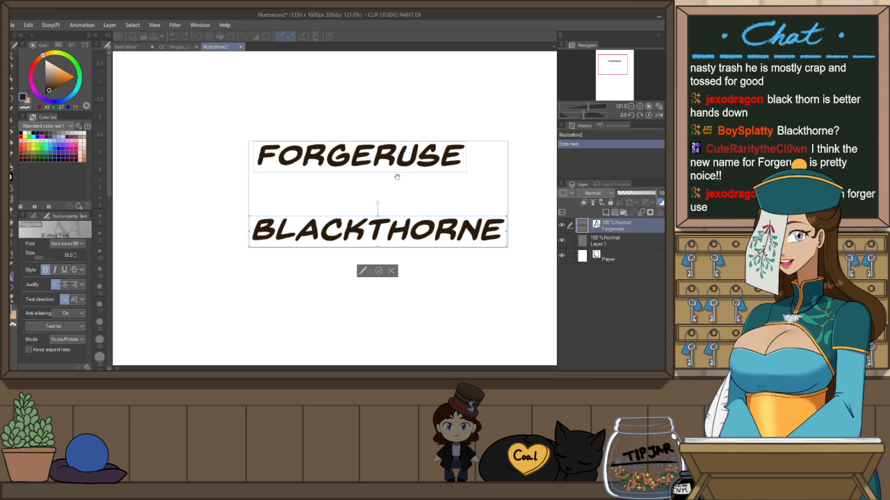
pyautogui.write('6')
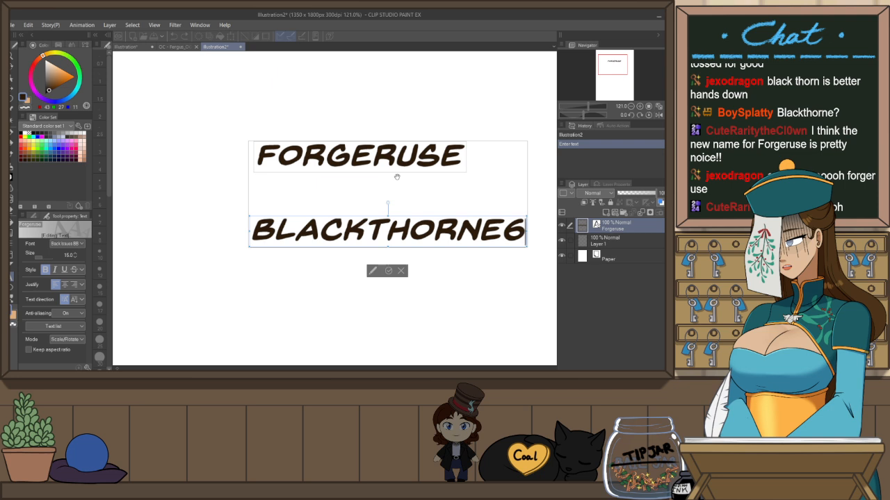
pyautogui.press('BackSpace')
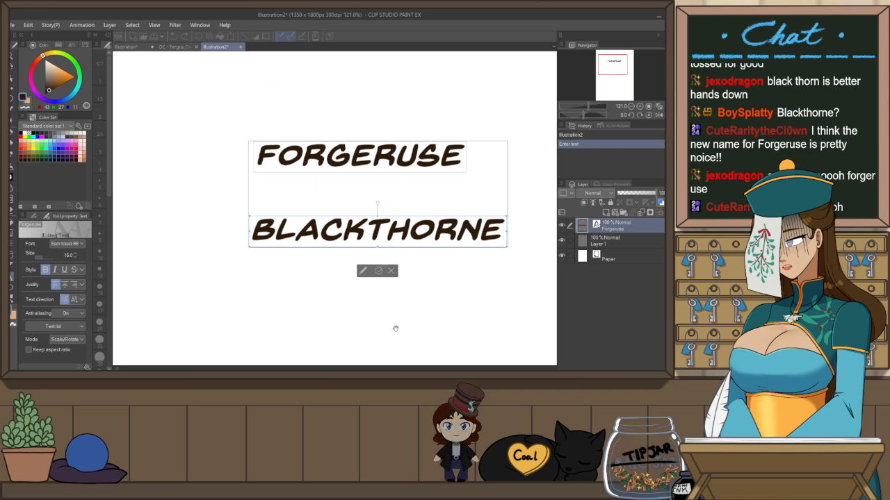
pyautogui.click(392, 279)
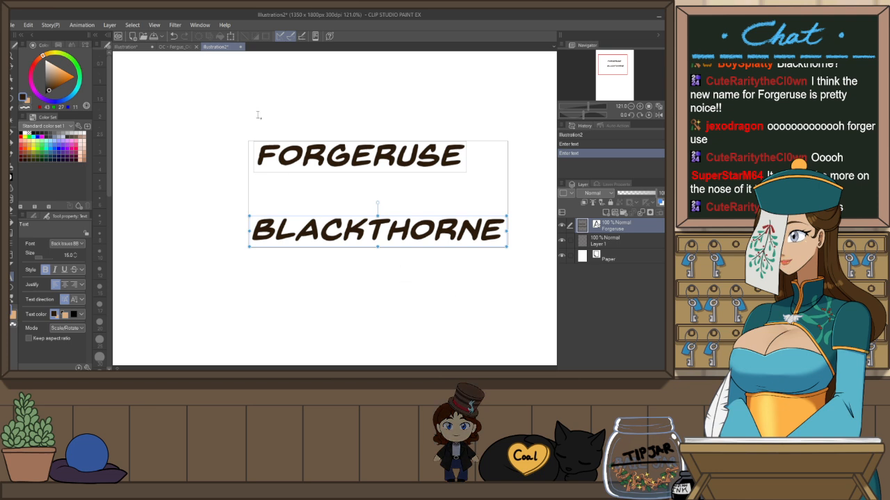
# Close the Illustration2 text canvas, the OC - Fergus_OG_Arm2.png image and the remaining Illustration document
pyautogui.click(241, 47)
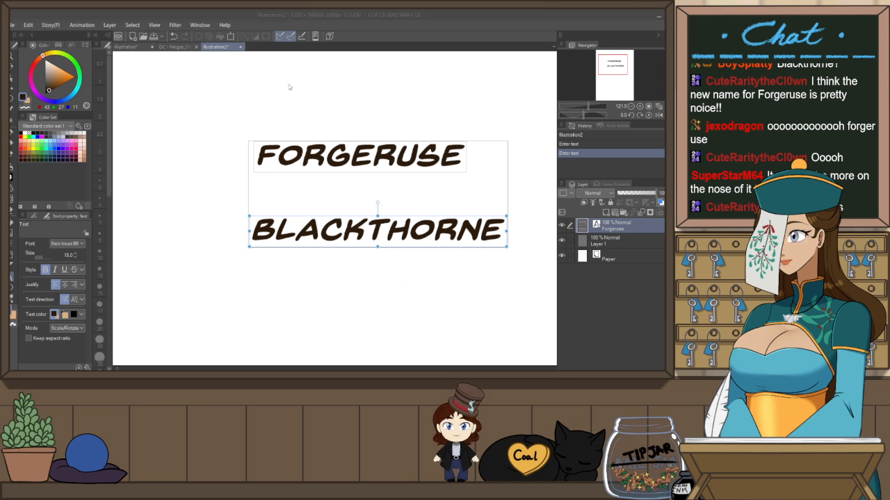
pyautogui.click(361, 156)
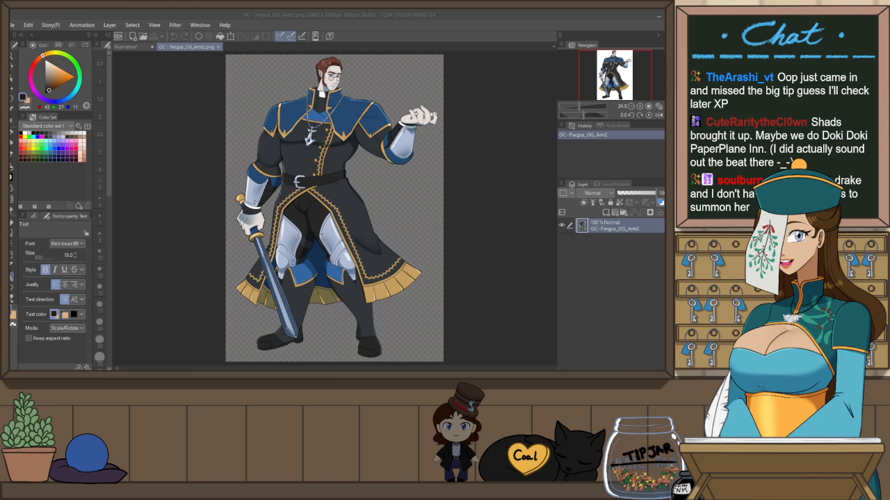
pyautogui.click(219, 48)
pyautogui.click(219, 48)
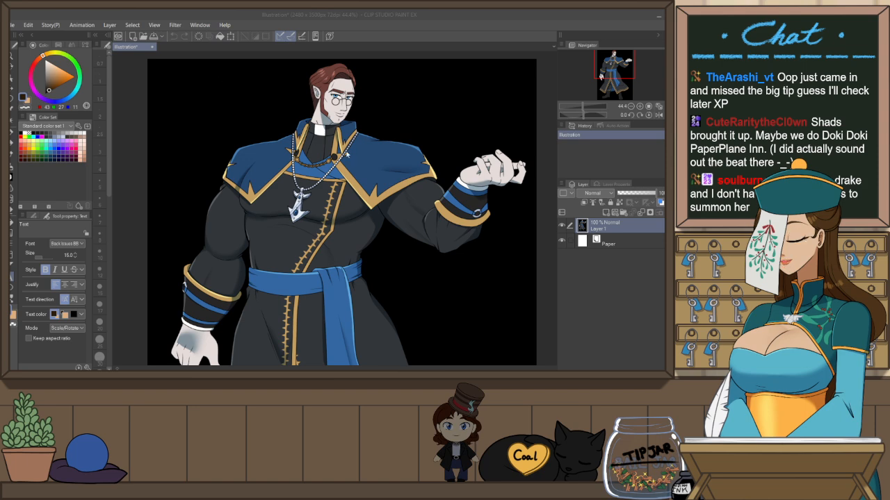
pyautogui.click(317, 133)
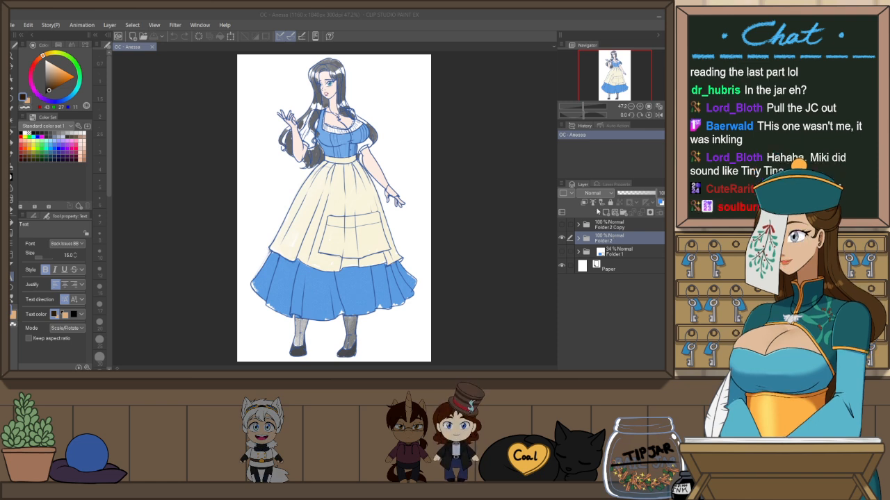
# Add two vector layers above Folder 2, naming the upper one lb, and change the image resolution to 1860 x 2950 px
pyautogui.press('Return')
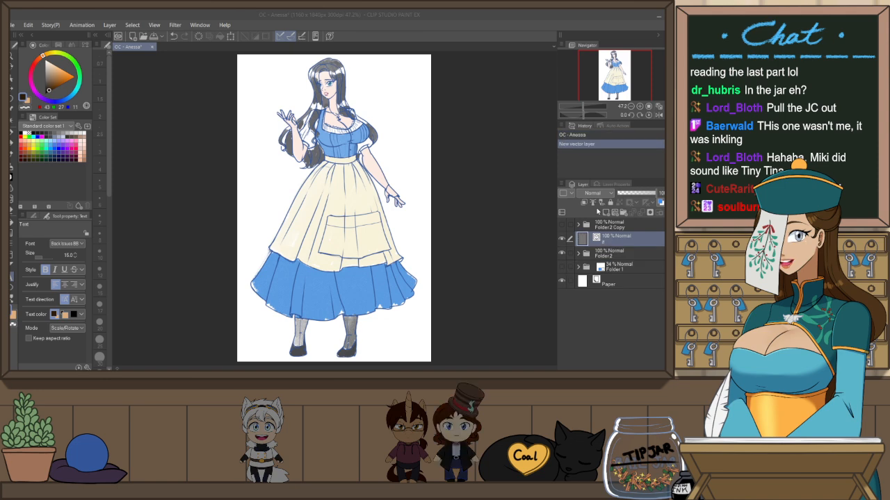
pyautogui.write('lb')
pyautogui.press('Return')
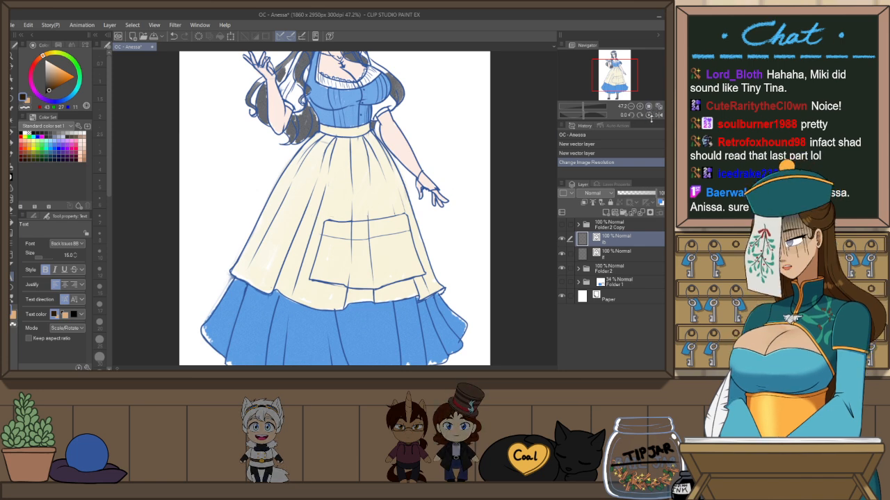
# Hide the concept colors folder inside Folder 2 so only the sketch lines show, and collapse Folder 2
pyautogui.hotkey('ctrl', '0')
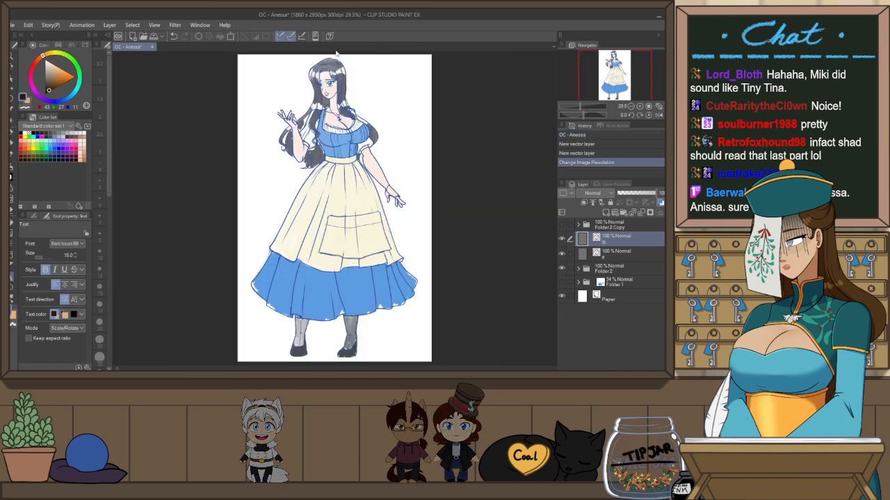
pyautogui.scroll(8, 320, 58)
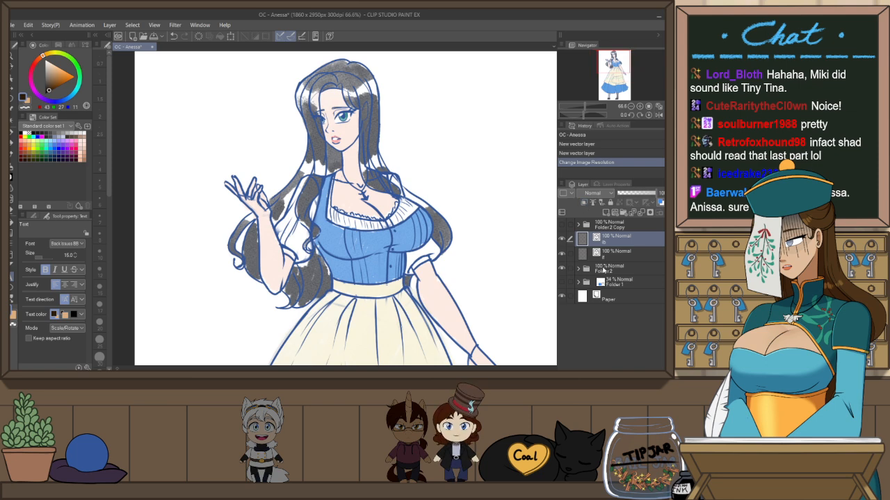
pyautogui.click(602, 269)
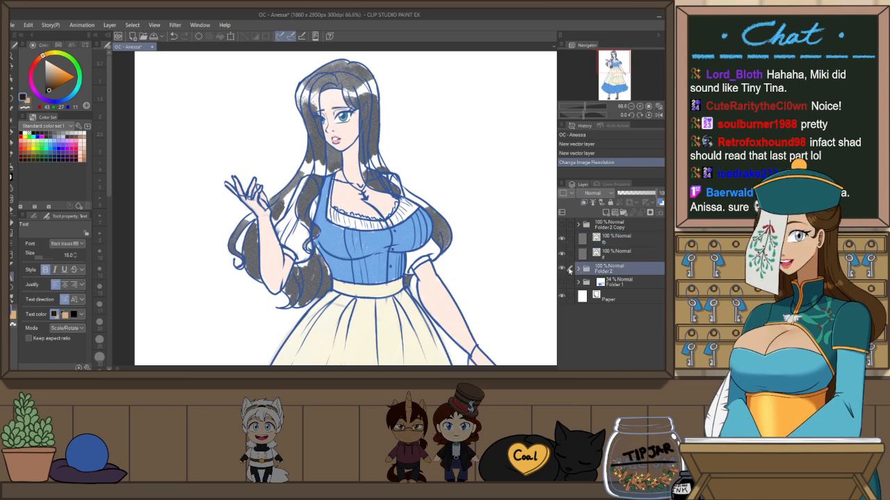
pyautogui.click(578, 268)
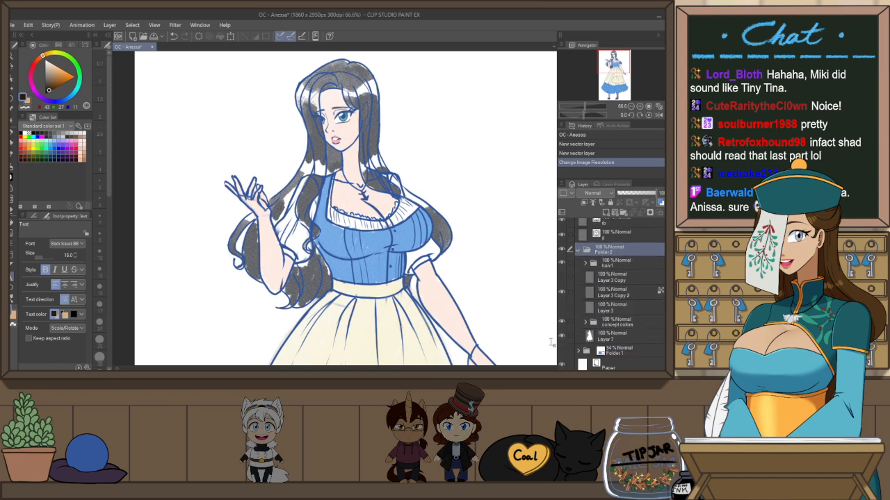
pyautogui.click(560, 324)
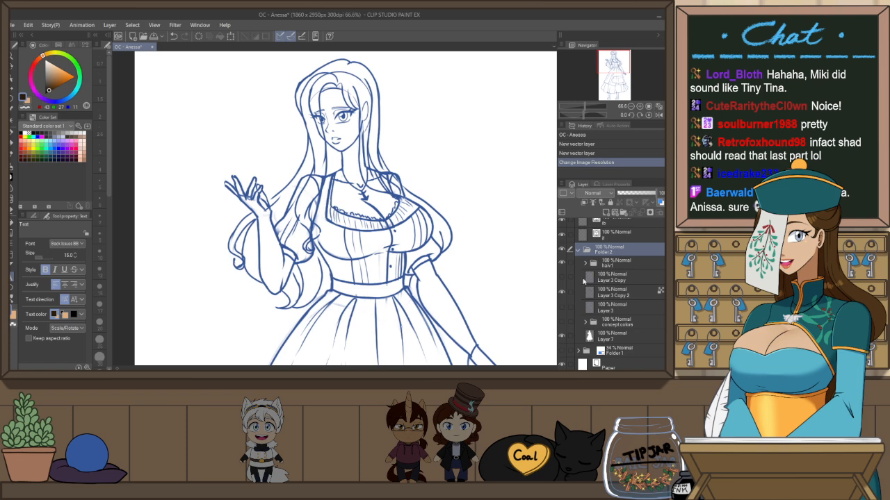
pyautogui.click(579, 248)
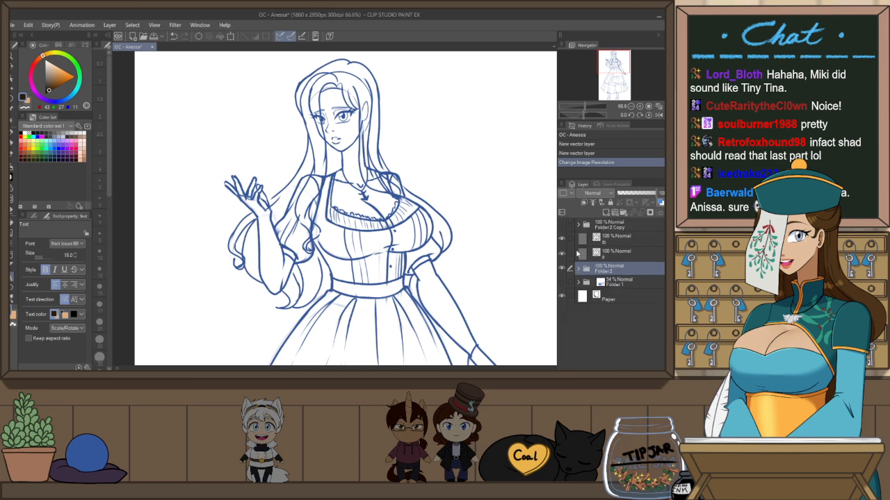
# Turn on the layer colour for Folder 2 and lower its opacity to fade the sketch to pale blue
pyautogui.click(616, 256)
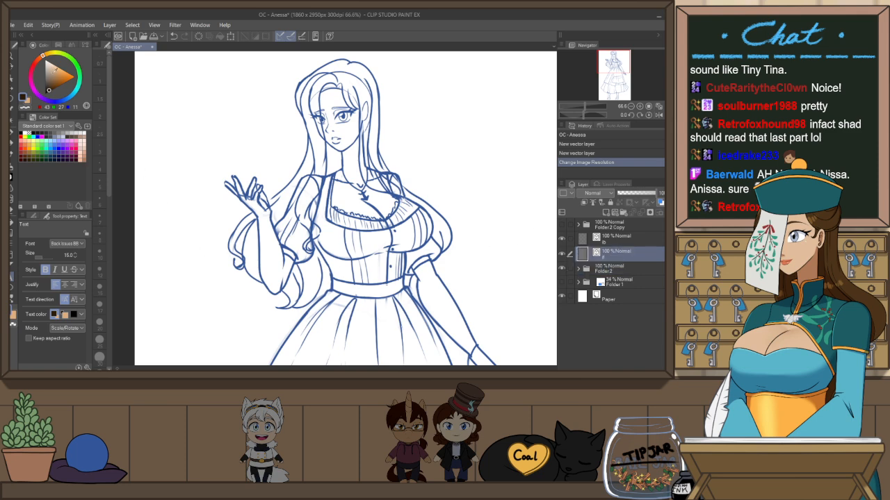
pyautogui.click(620, 270)
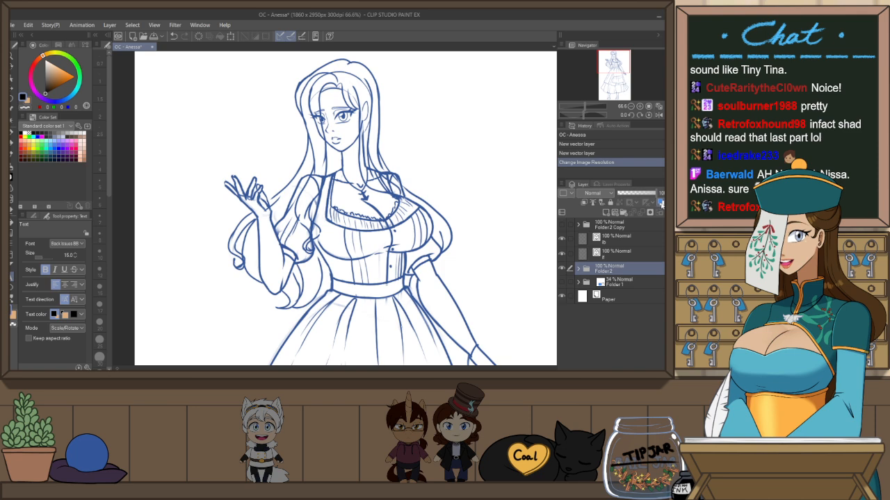
pyautogui.click(661, 205)
pyautogui.click(641, 194)
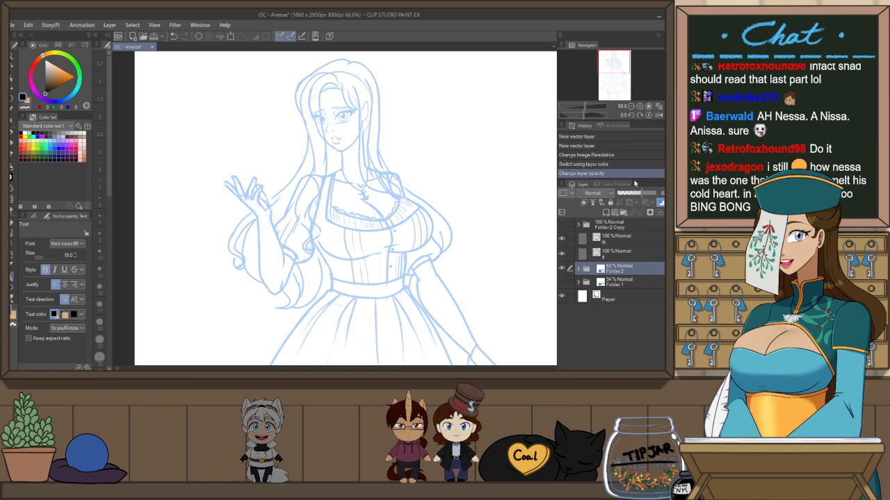
# Choose Mikoto's G-Pen for inking on the vector layer directly above Folder 2, with the brush size set to 12
pyautogui.moveTo(479, 96); pyautogui.dragTo(466, 123)
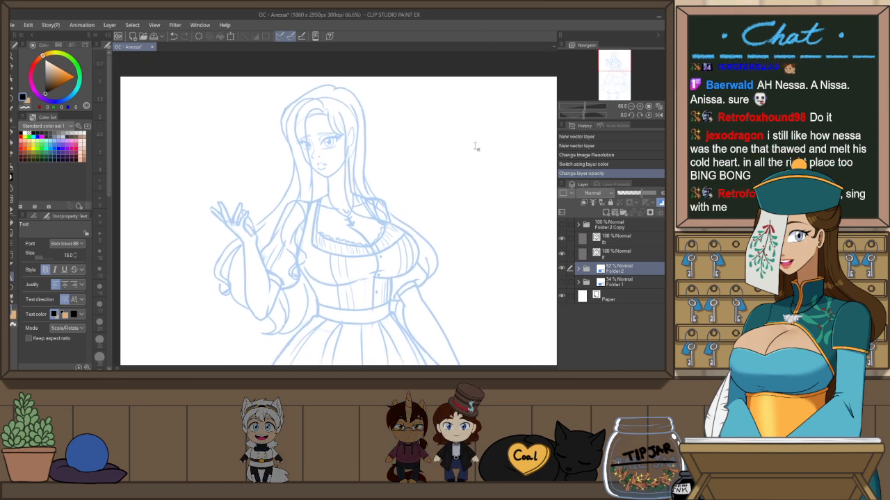
pyautogui.press('r')
pyautogui.moveTo(542, 193); pyautogui.dragTo(399, 104)
pyautogui.press('t')
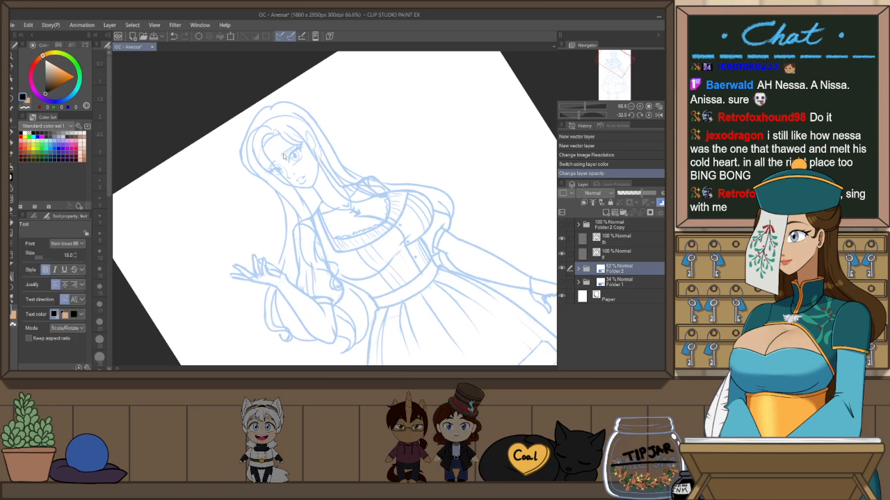
pyautogui.scroll(1, 289, 151)
pyautogui.press('p')
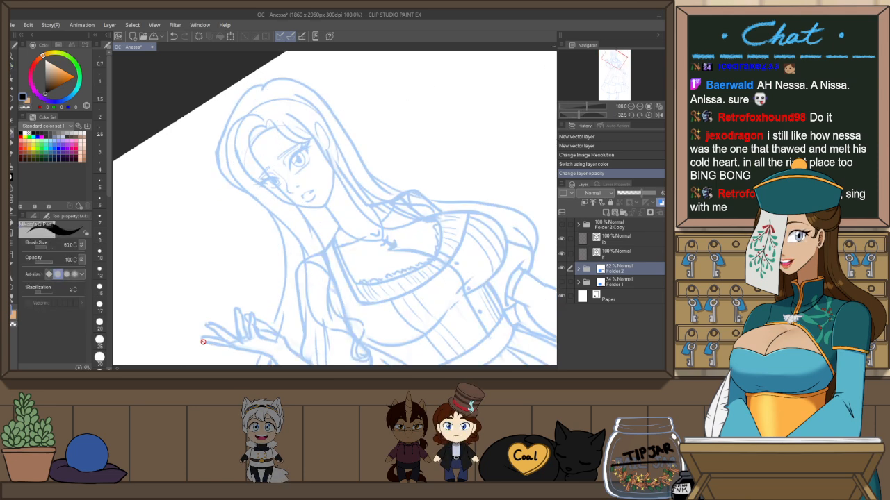
pyautogui.click(619, 254)
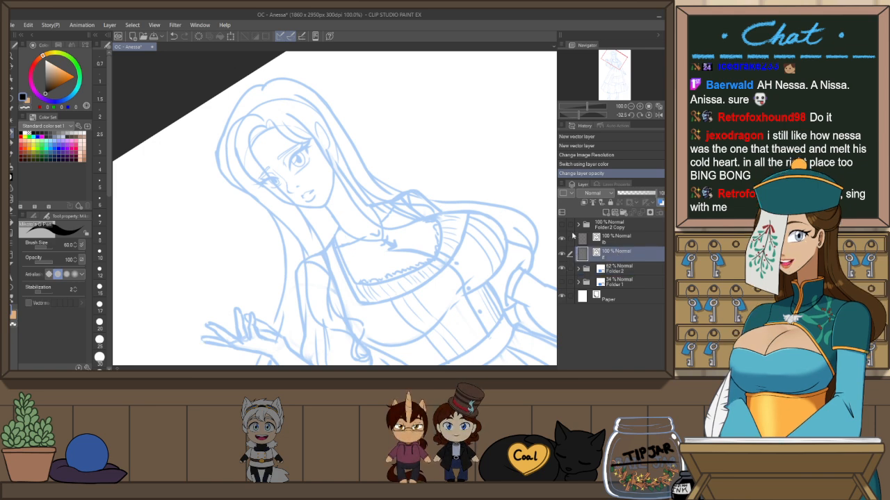
pyautogui.moveTo(401, 230); pyautogui.dragTo(408, 248)
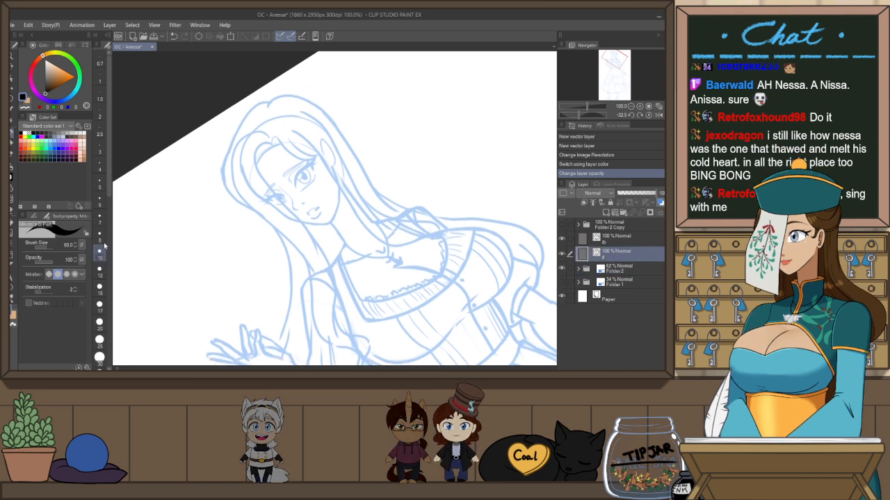
pyautogui.click(100, 270)
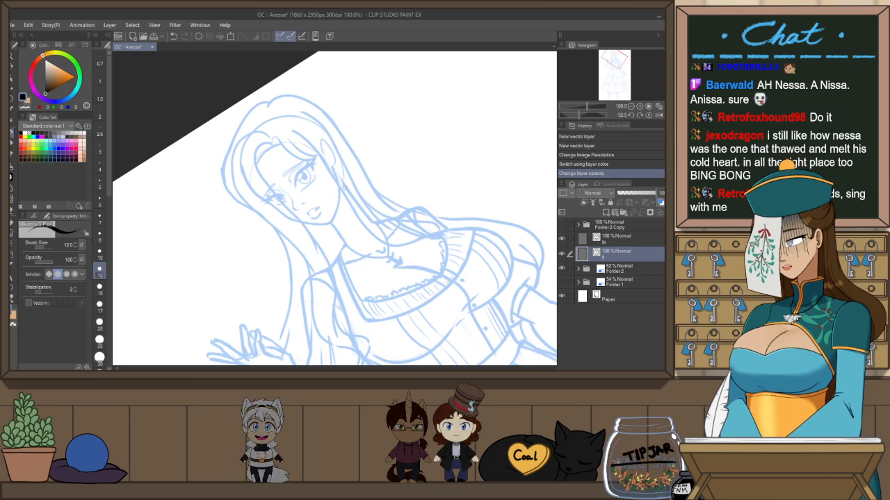
# Try inking the upper lash line of the character's left eye with brush size 12, then with size 7
pyautogui.scroll(3, 299, 180)
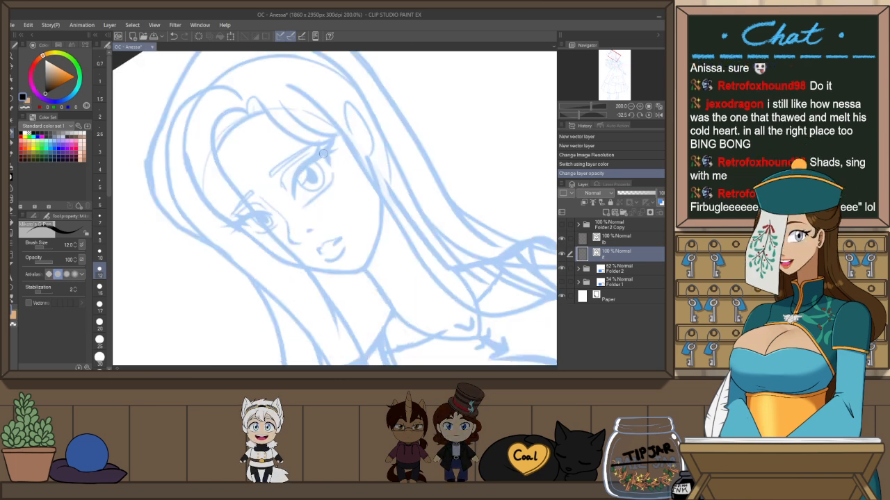
pyautogui.moveTo(331, 148); pyautogui.dragTo(294, 202)
pyautogui.press('[')
pyautogui.press('[')
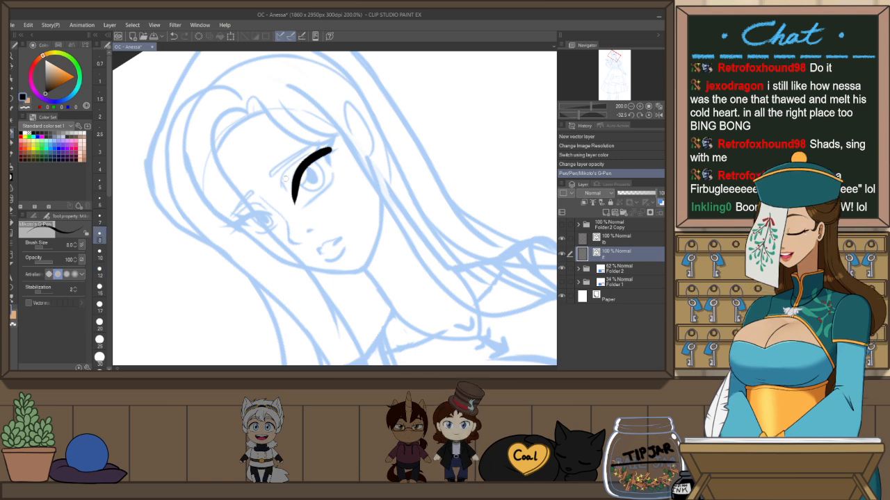
pyautogui.scroll(3, 292, 181)
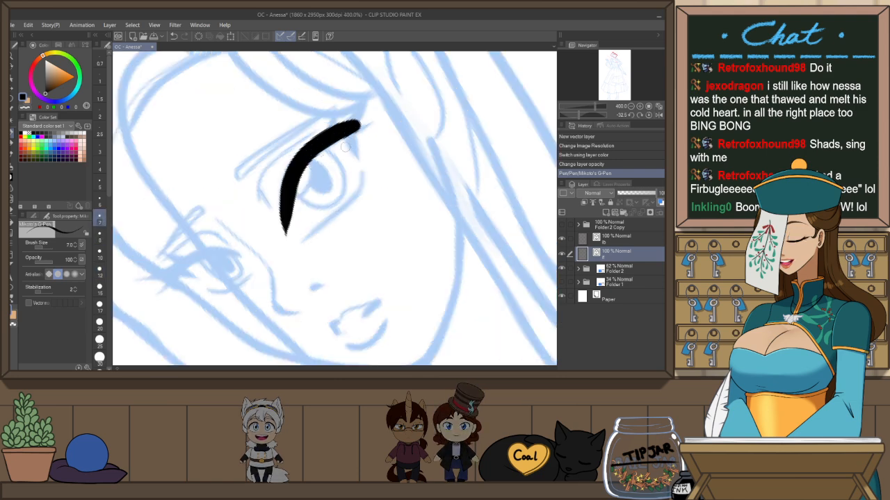
pyautogui.hotkey('ctrl', 'z')
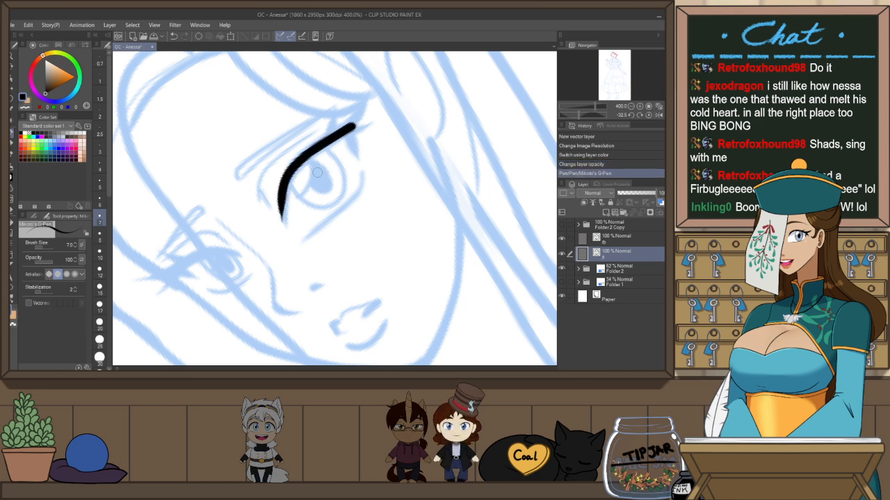
# Retry the upper lash line of the left eye several times with brush size 8
pyautogui.press(']')
pyautogui.hotkey('ctrl', 'z')
pyautogui.moveTo(355, 126)
pyautogui.mouseDown()
pyautogui.moveTo(334, 135)
pyautogui.moveTo(285, 223)
pyautogui.mouseUp()
pyautogui.hotkey('ctrl', 'z')
pyautogui.moveTo(355, 126)
pyautogui.mouseDown()
pyautogui.moveTo(303, 153)
pyautogui.moveTo(284, 224)
pyautogui.mouseUp()
pyautogui.hotkey('ctrl', 'z')
pyautogui.moveTo(354, 126); pyautogui.dragTo(284, 233)
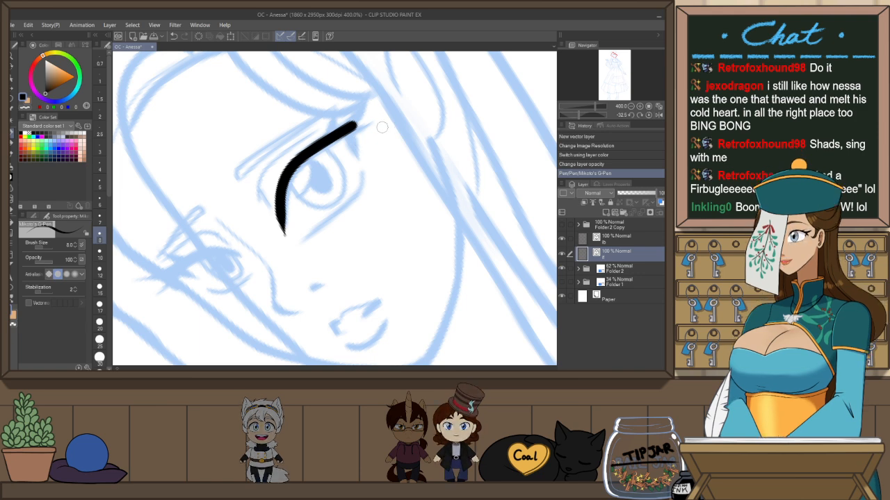
# Set the brush size to 10 and redraw the curved upper lash line of the left eye
pyautogui.hotkey('ctrl', 'z')
pyautogui.click(104, 250)
pyautogui.moveTo(354, 125); pyautogui.dragTo(285, 219)
pyautogui.hotkey('ctrl', 'z')
pyautogui.moveTo(355, 125)
pyautogui.mouseDown()
pyautogui.moveTo(294, 159)
pyautogui.moveTo(287, 219)
pyautogui.mouseUp()
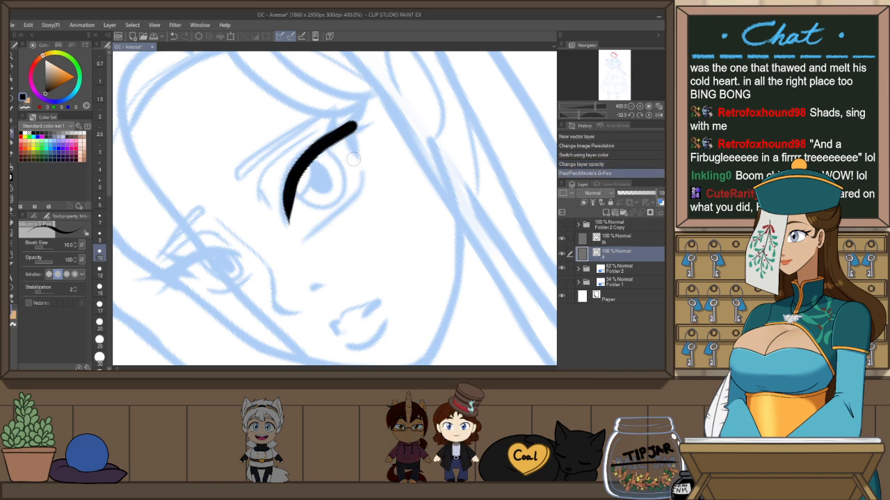
# Check the lash line in a mirrored view and adjust the curve of its vector stroke near the inner corner
pyautogui.press('h')
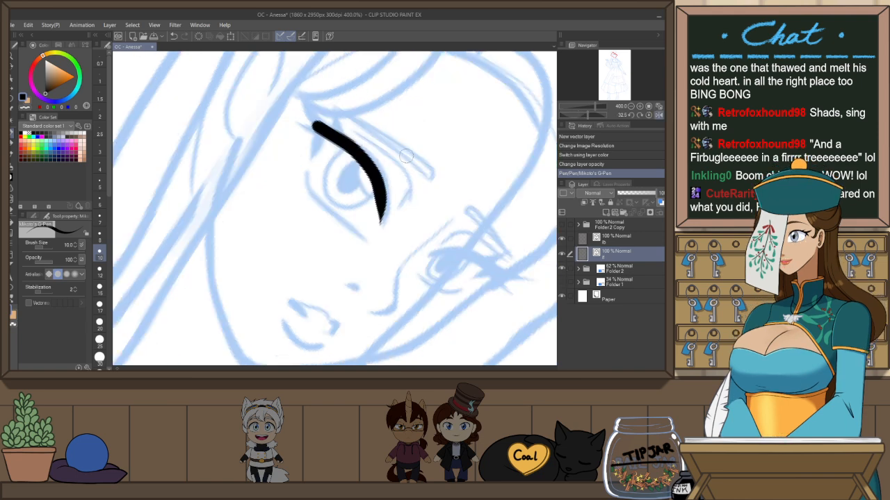
pyautogui.press('o')
pyautogui.click(384, 202)
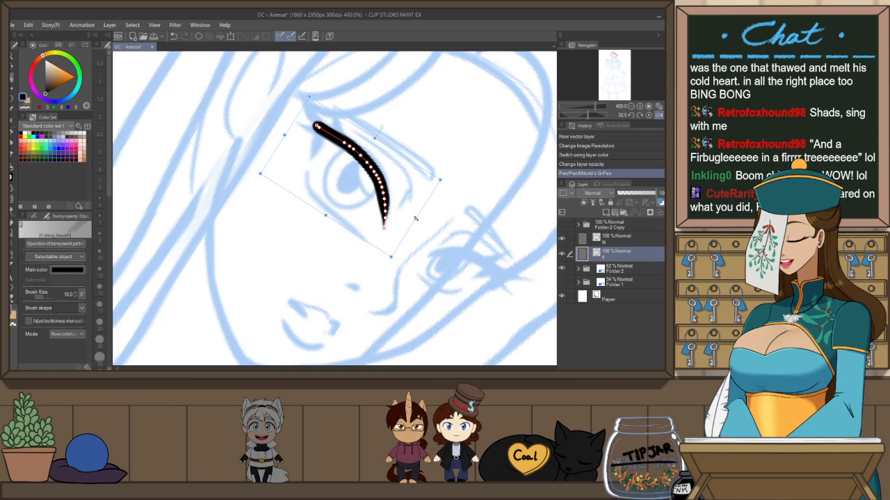
pyautogui.press('h')
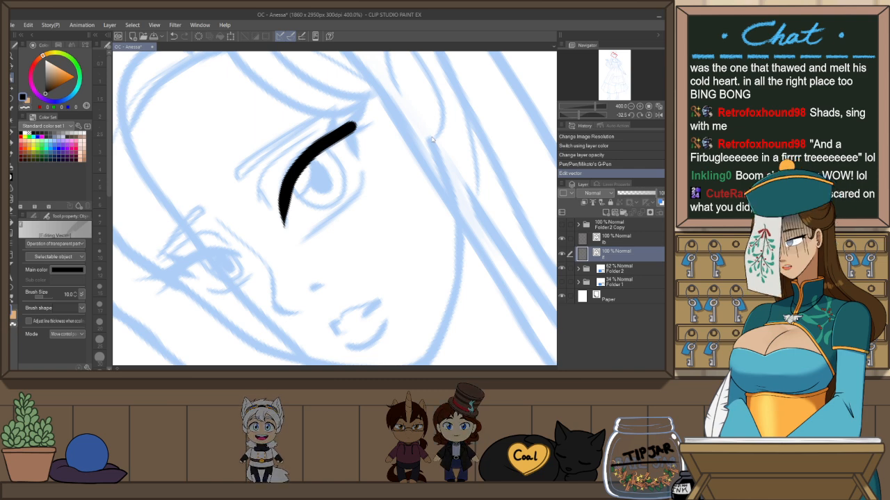
# Add a short tapered downward stroke at the outer end of the left eye's lash line
pyautogui.press('p')
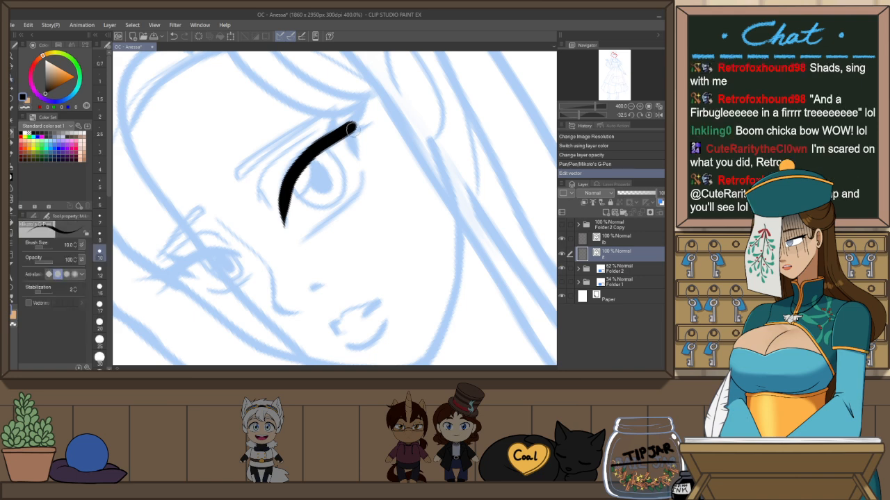
pyautogui.hotkey('ctrl', 'z')
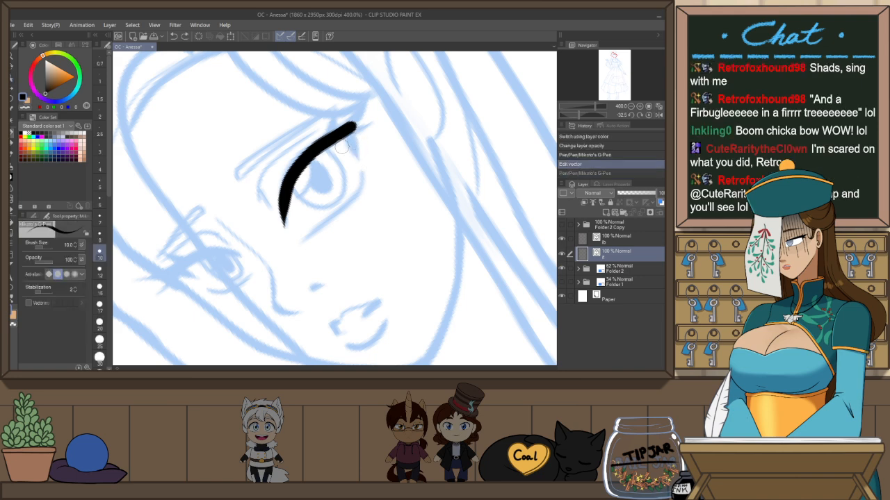
pyautogui.hotkey('ctrl', 'z')
pyautogui.moveTo(352, 127); pyautogui.dragTo(356, 151)
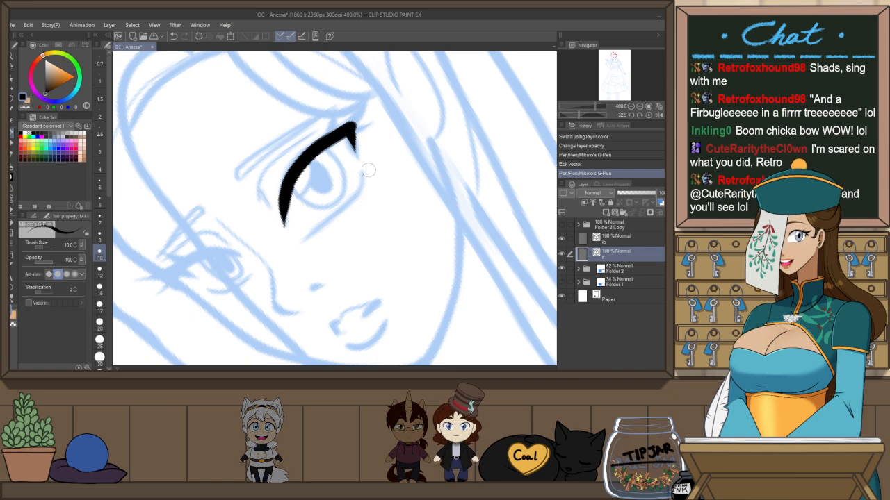
# Undo all the ink strokes and vector edits made on the left eye's lash line
pyautogui.press('r')
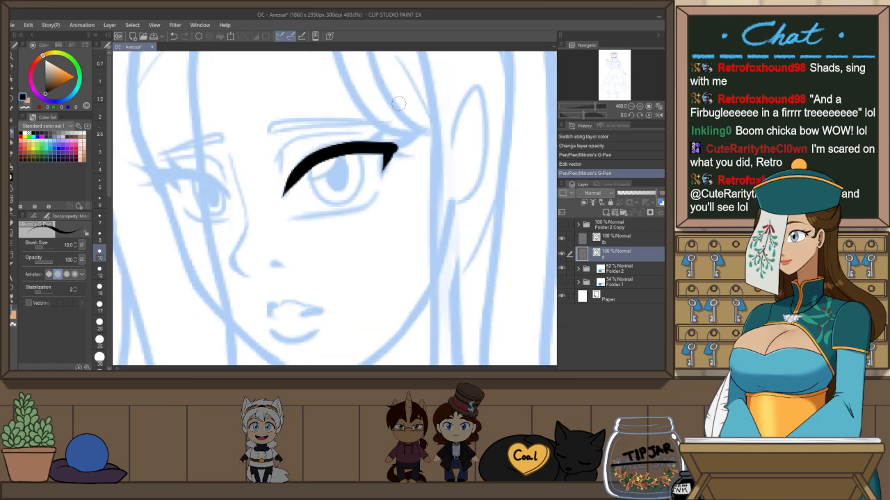
pyautogui.hotkey('ctrl', 'z')
pyautogui.hotkey('ctrl', 'z')
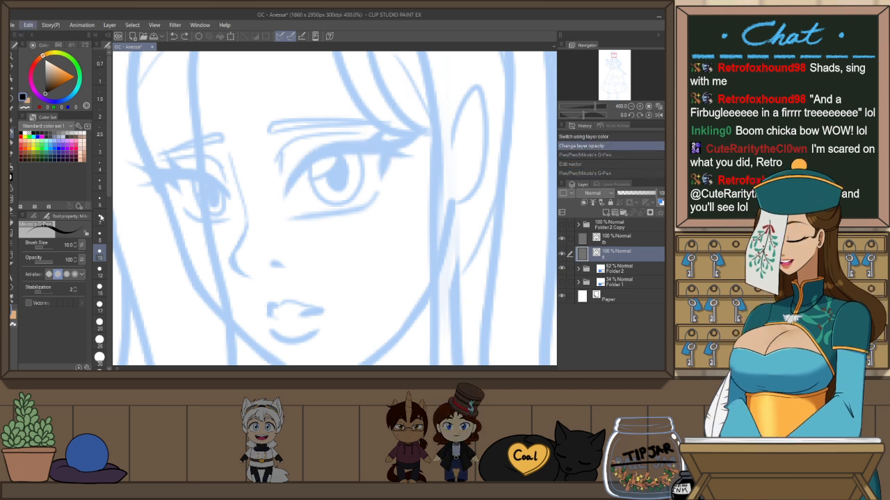
# Change the image resolution to 1923 x 3050 px
pyautogui.click(27, 25)
pyautogui.click(108, 259)
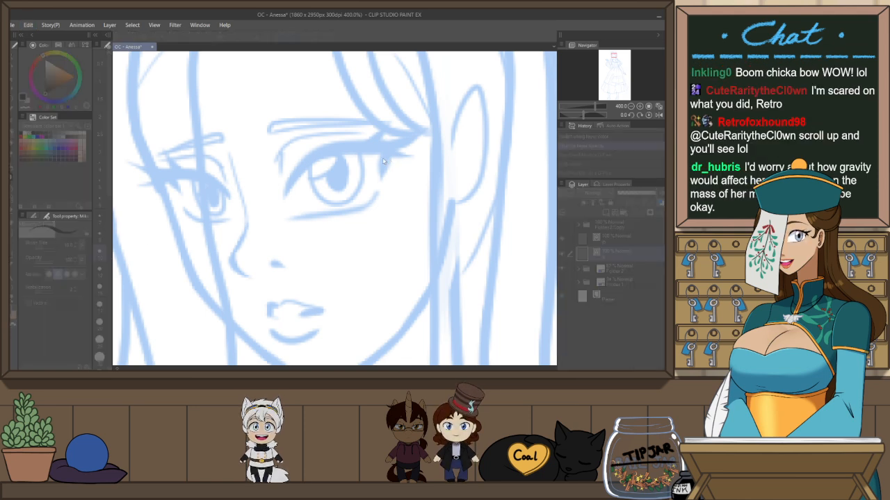
pyautogui.click(274, 242)
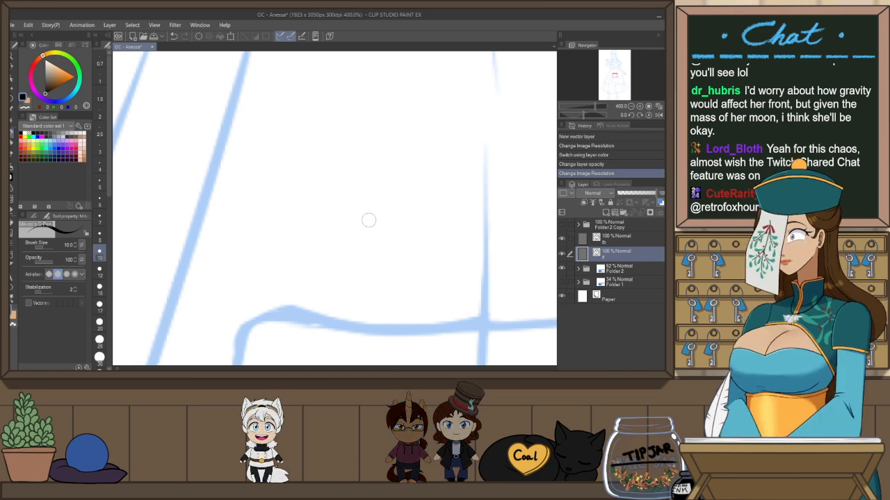
pyautogui.scroll(-5, 362, 205)
pyautogui.scroll(-6, 368, 220)
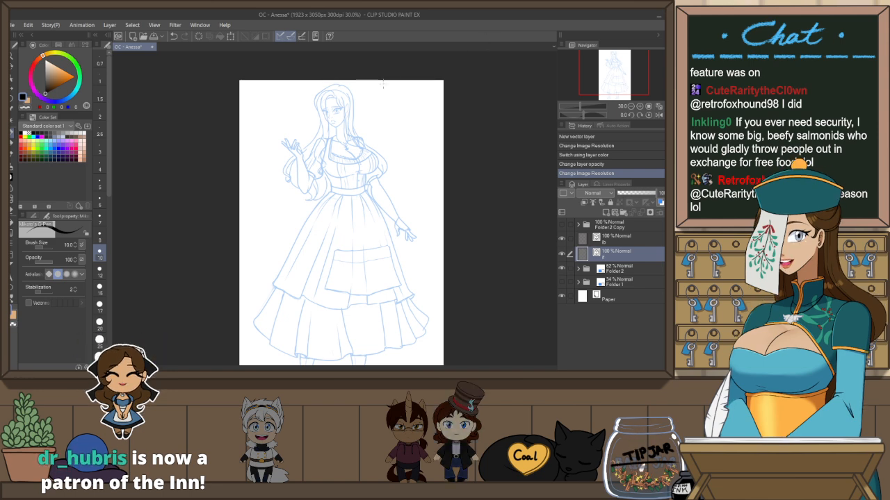
# Ink the curved upper lash line of the character's left eye with Mikoto's G-Pen at brush size 10
pyautogui.scroll(3, 382, 83)
pyautogui.moveTo(399, 123); pyautogui.dragTo(416, 111)
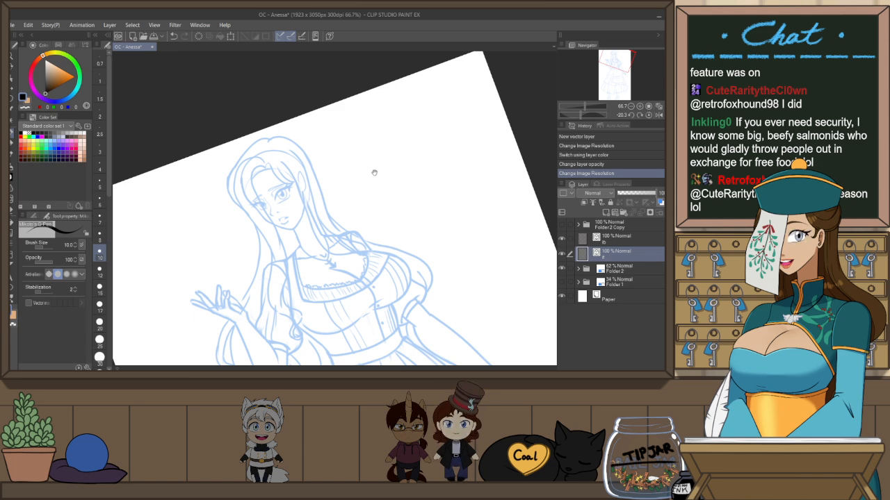
pyautogui.moveTo(374, 173); pyautogui.dragTo(428, 173)
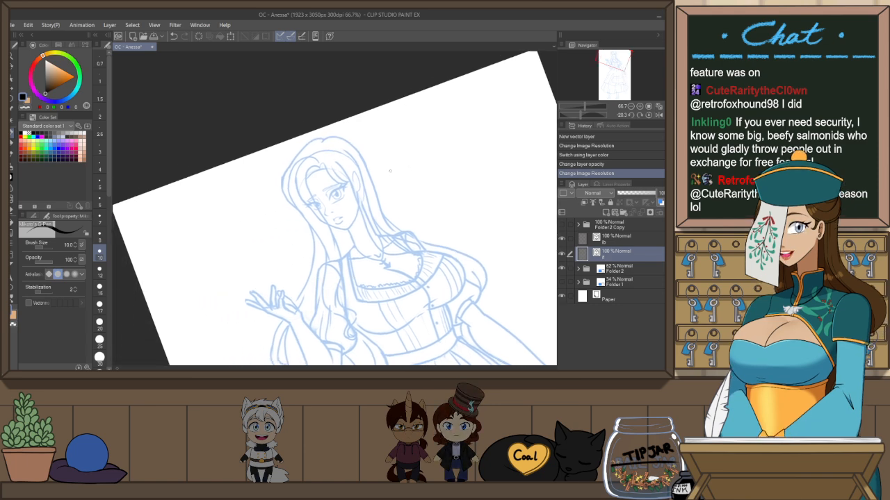
pyautogui.scroll(4, 395, 187)
pyautogui.moveTo(326, 236); pyautogui.dragTo(369, 219)
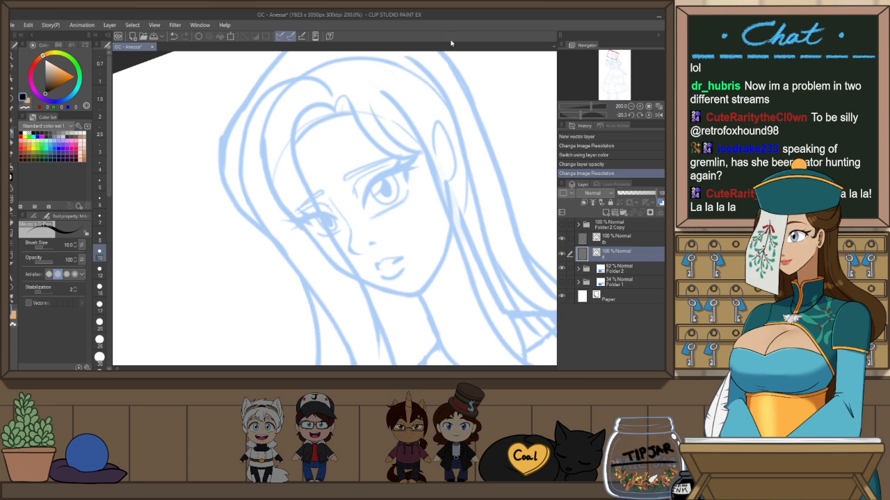
pyautogui.moveTo(403, 169); pyautogui.dragTo(362, 218)
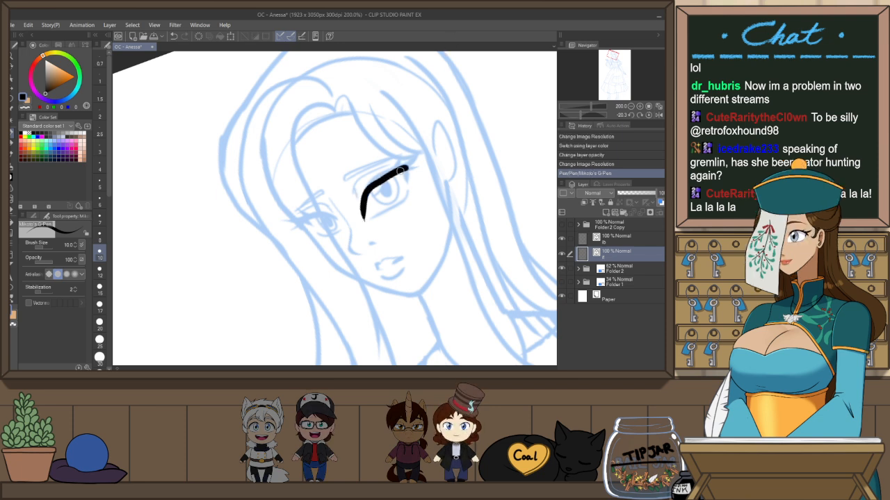
pyautogui.hotkey('ctrl', 'z')
pyautogui.moveTo(407, 166); pyautogui.dragTo(361, 212)
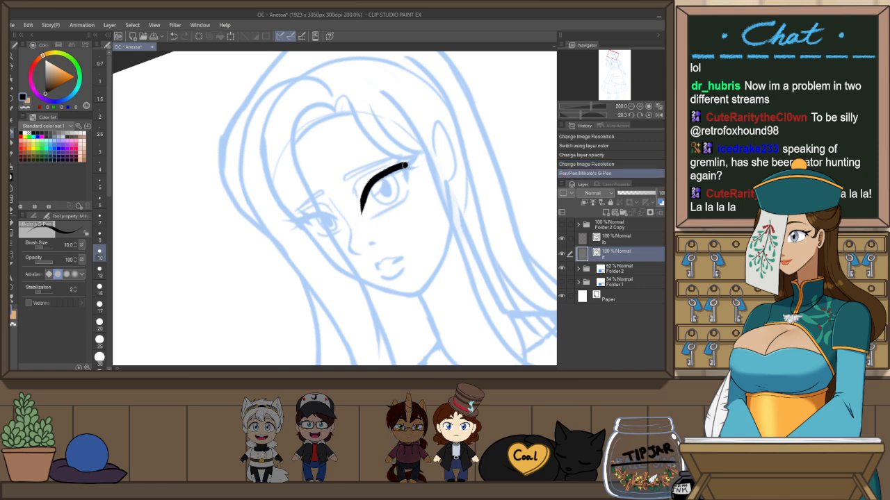
# Redo the short tapered downward stroke at the outer corner of the left eye's lash line
pyautogui.hotkey('ctrl', 'z')
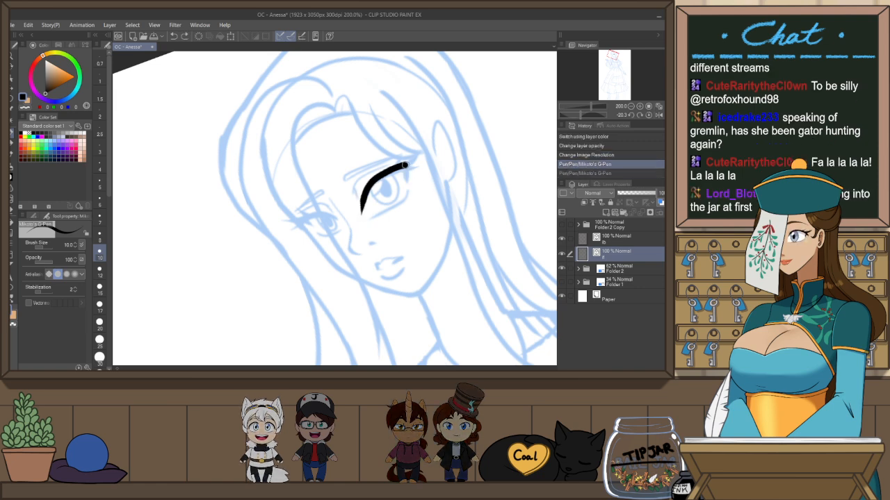
pyautogui.hotkey('ctrl', 'y')
pyautogui.moveTo(406, 165); pyautogui.dragTo(408, 178)
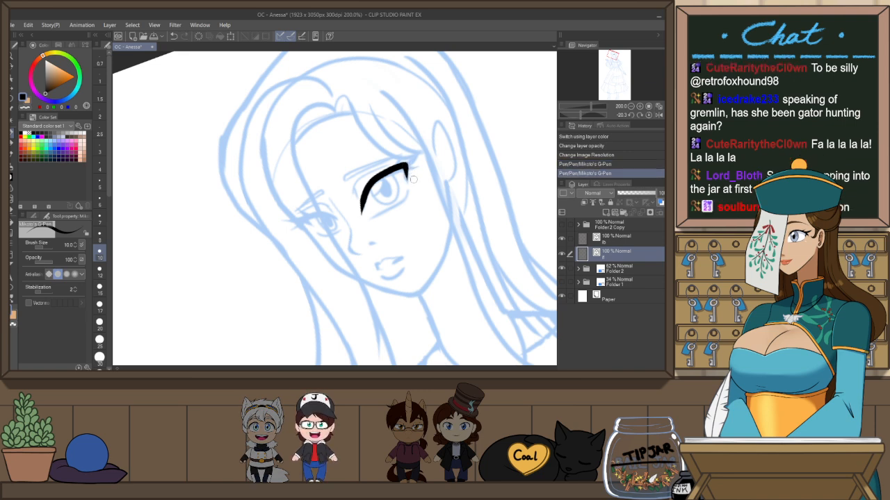
# Ink the curved upper lash line and outer corner of the character's right eye with Mikoto's G-Pen at brush size 10
pyautogui.press('h')
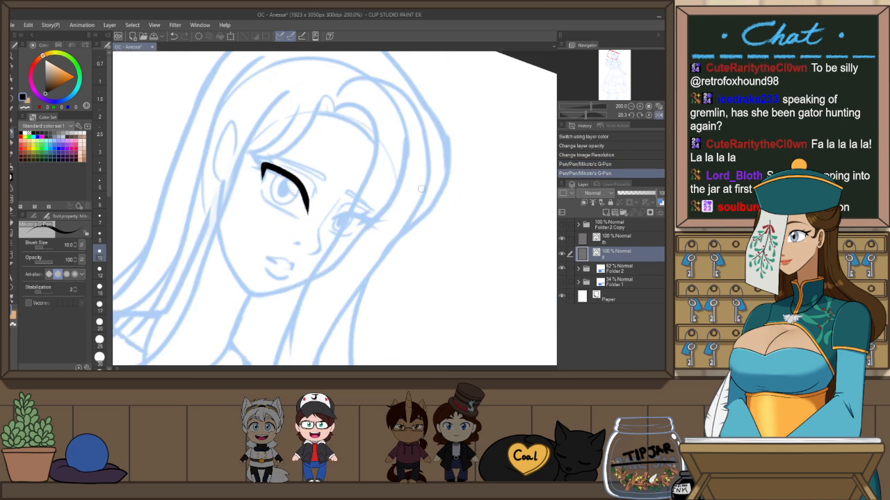
pyautogui.press('r')
pyautogui.press('r')
pyautogui.moveTo(422, 196); pyautogui.dragTo(380, 138)
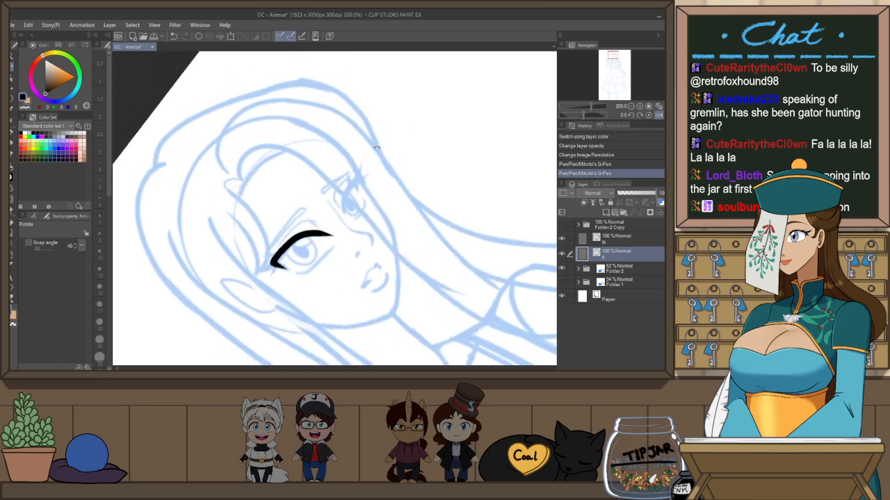
pyautogui.press('p')
pyautogui.moveTo(354, 183); pyautogui.dragTo(342, 217)
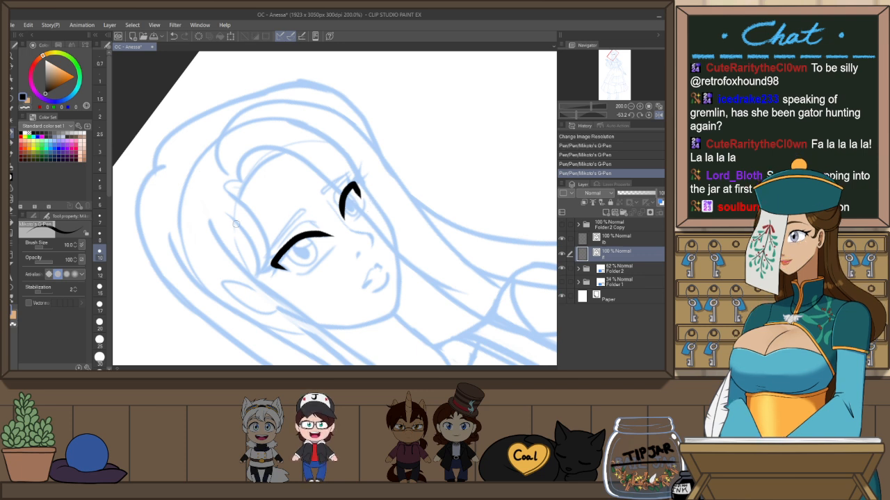
# Ink thin lower lash lines under both eyes at brush size 3
pyautogui.click(102, 148)
pyautogui.moveTo(361, 201); pyautogui.dragTo(356, 219)
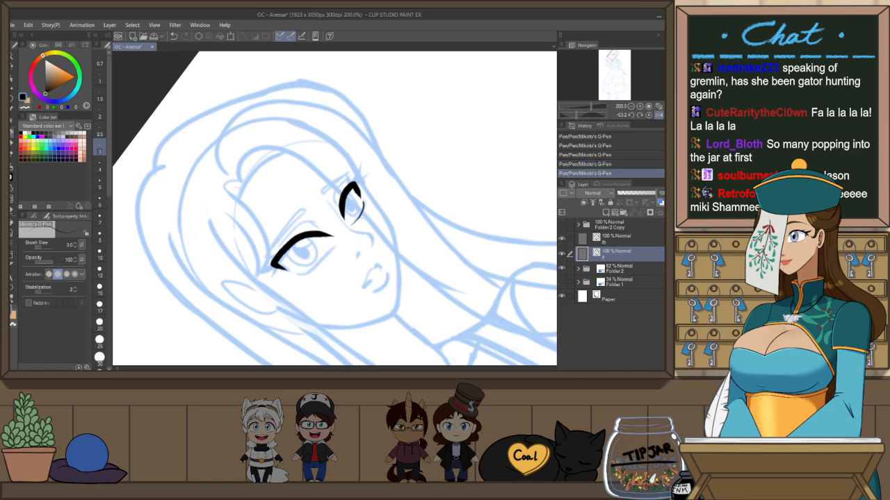
pyautogui.hotkey('ctrl', 'z')
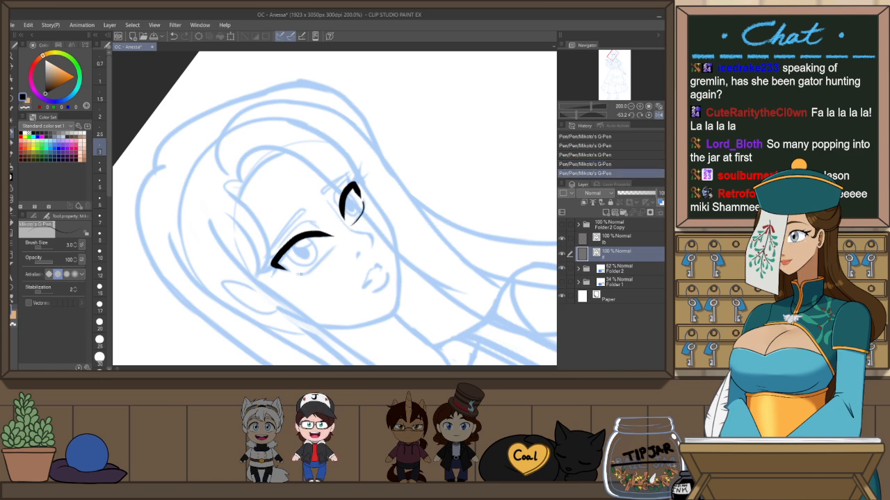
pyautogui.moveTo(333, 244); pyautogui.dragTo(314, 269)
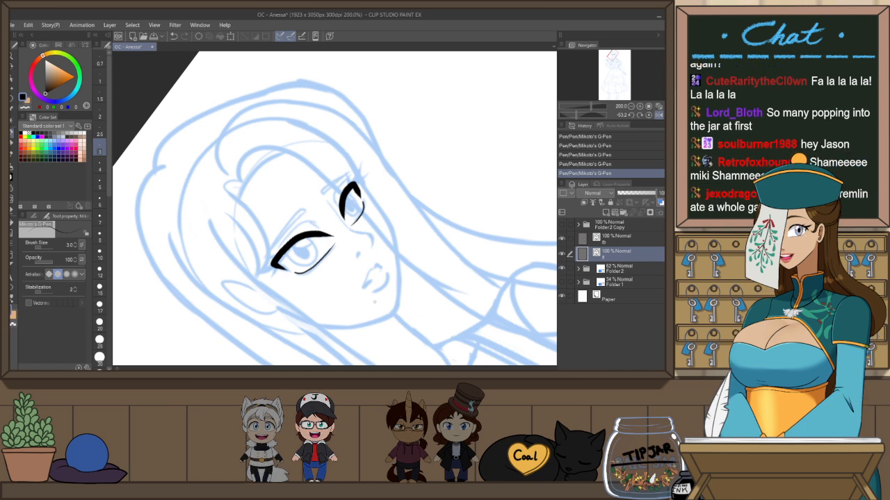
pyautogui.press('h')
pyautogui.hotkey('ctrl', '@')
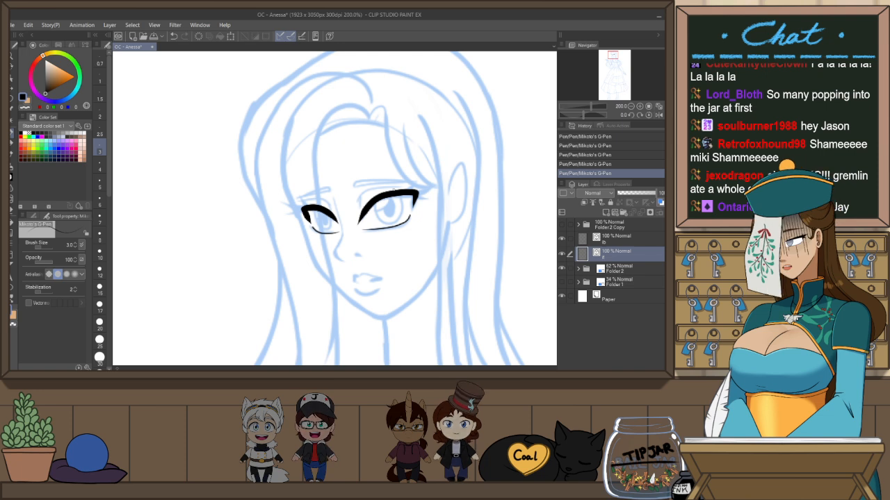
# Adjust the vector shape of the short stroke at the right eye's outer corner with the Object tool
pyautogui.press('o')
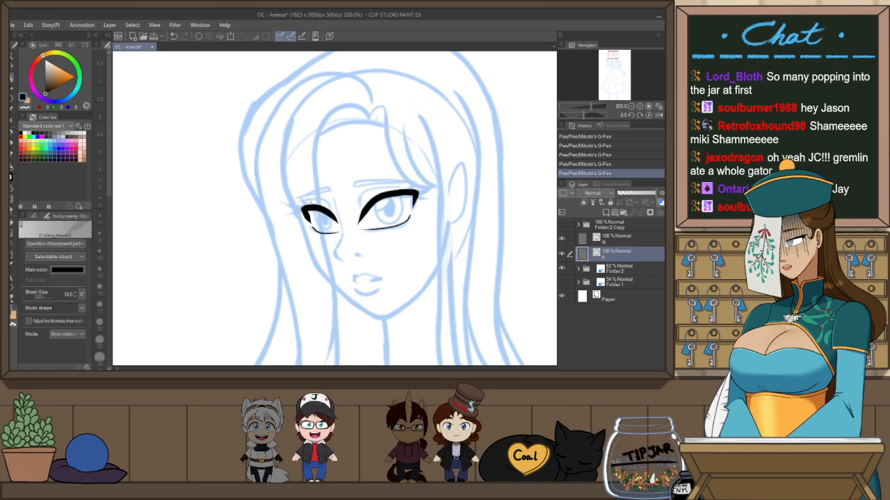
pyautogui.moveTo(326, 239); pyautogui.dragTo(326, 234)
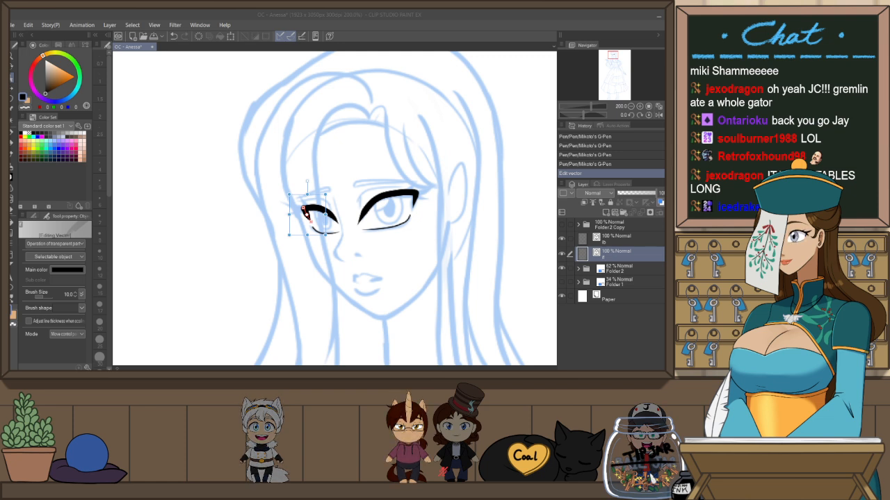
pyautogui.click(344, 185)
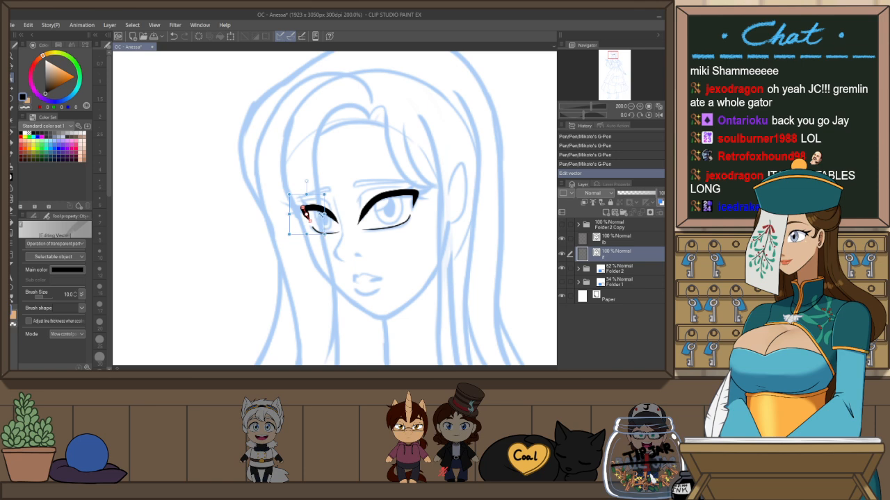
pyautogui.moveTo(290, 198); pyautogui.dragTo(293, 199)
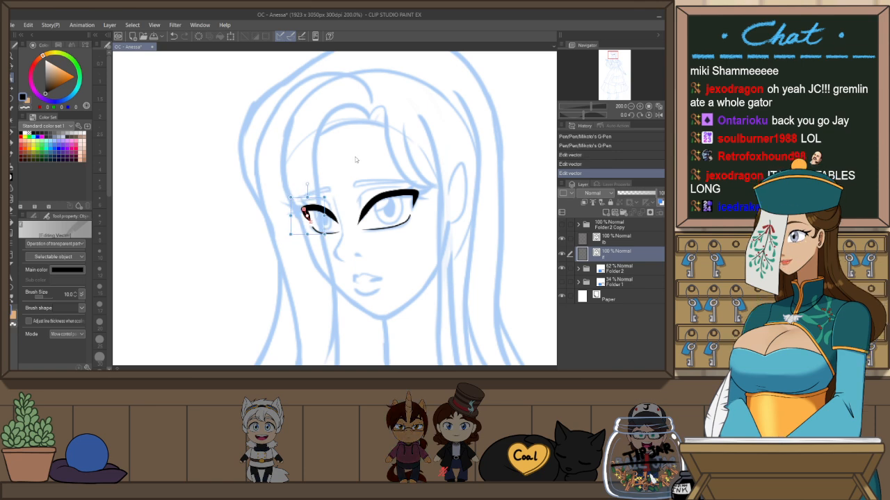
pyautogui.click(455, 207)
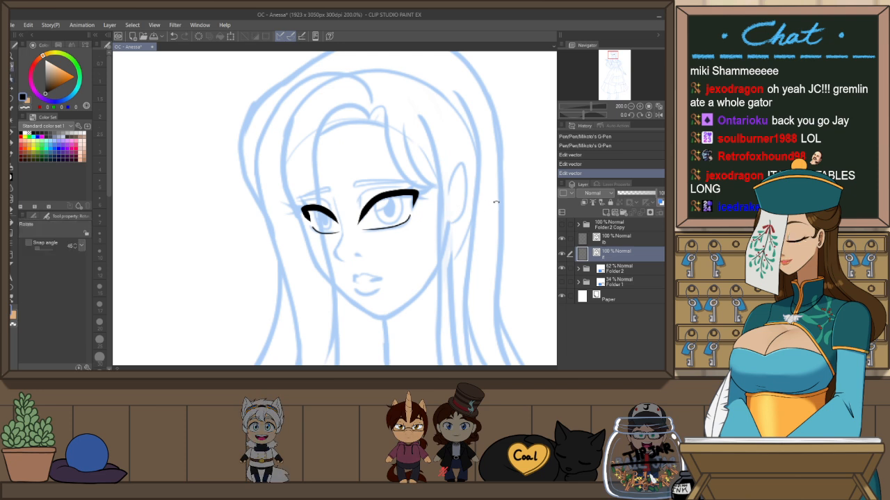
# Ink a tapered wing lash extending from the right eye's outer corner with Mikoto's G-Pen at brush size 8
pyautogui.moveTo(494, 199); pyautogui.dragTo(518, 132)
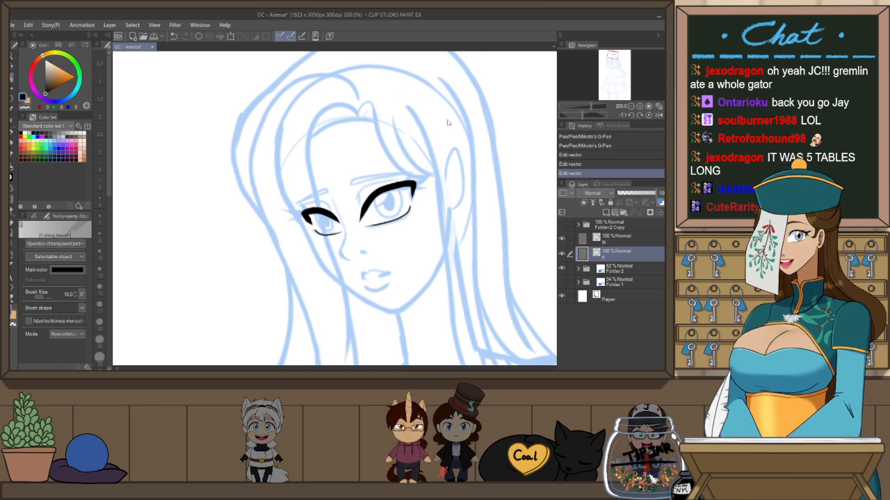
pyautogui.press('r')
pyautogui.moveTo(493, 203); pyautogui.dragTo(330, 165)
pyautogui.press('o')
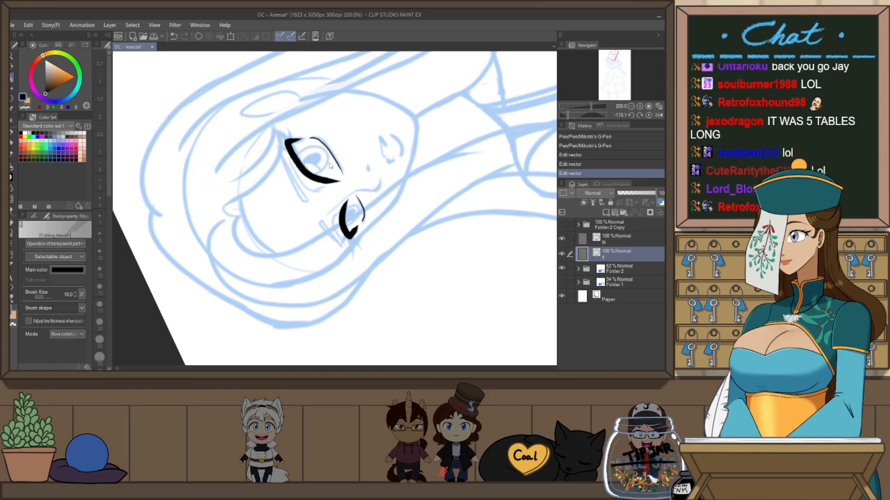
pyautogui.moveTo(455, 199); pyautogui.dragTo(539, 250)
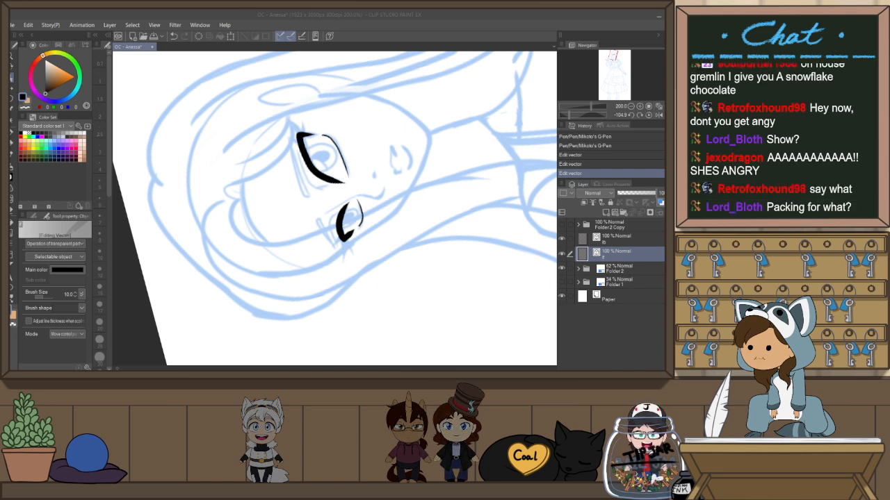
pyautogui.click(482, 42)
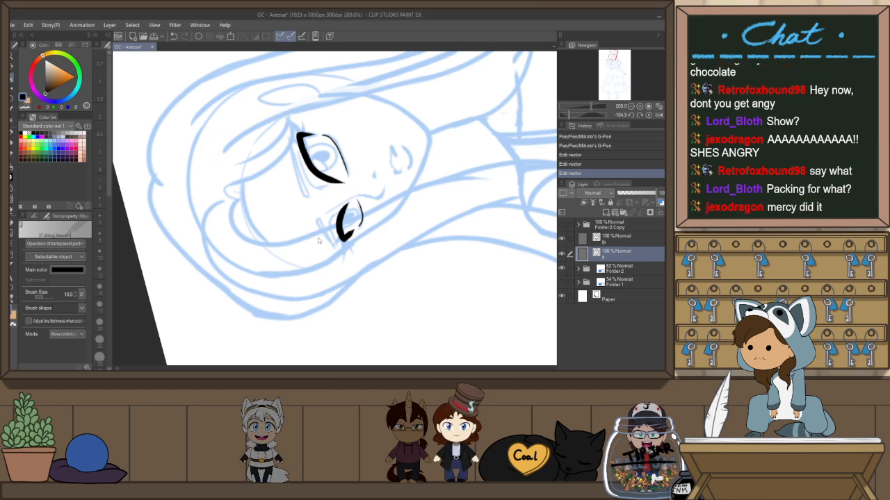
pyautogui.press('p')
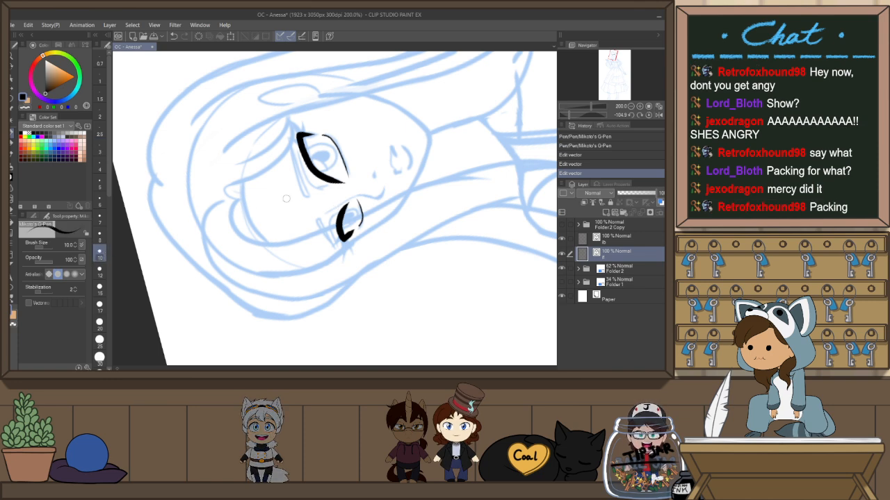
pyautogui.click(99, 234)
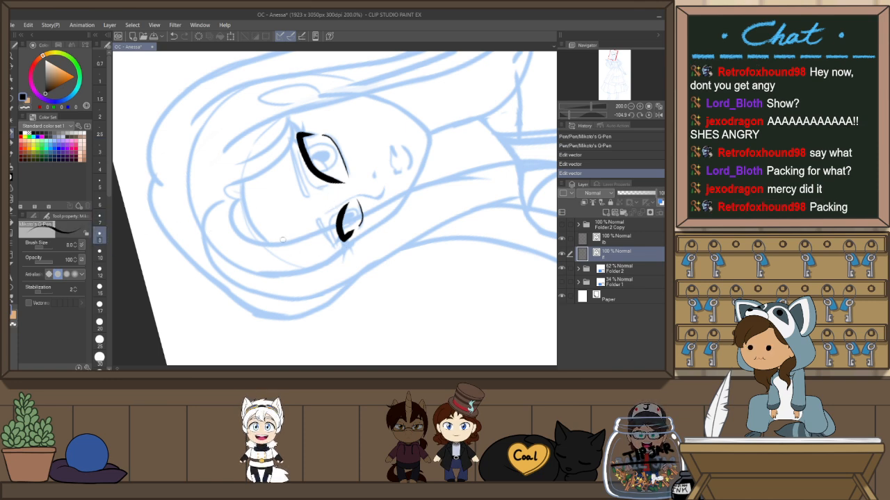
pyautogui.moveTo(341, 237); pyautogui.dragTo(330, 261)
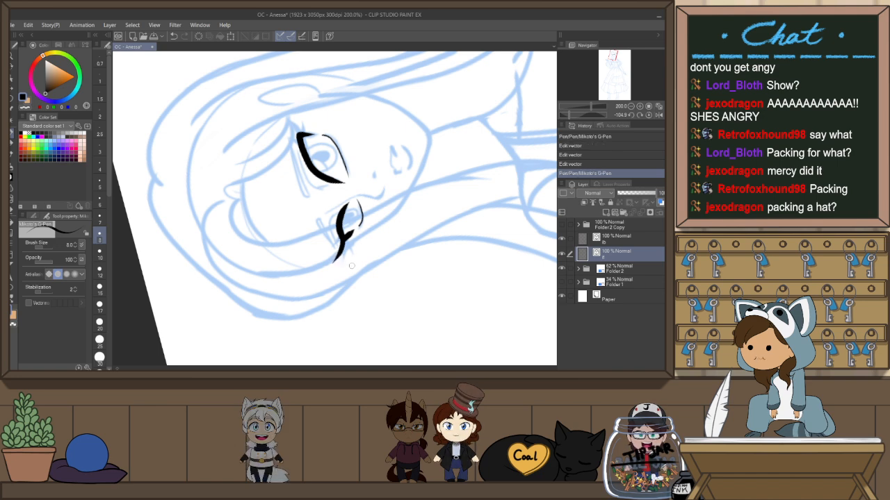
pyautogui.scroll(2, 346, 258)
pyautogui.hotkey('ctrl', 'z')
pyautogui.moveTo(338, 213); pyautogui.dragTo(330, 257)
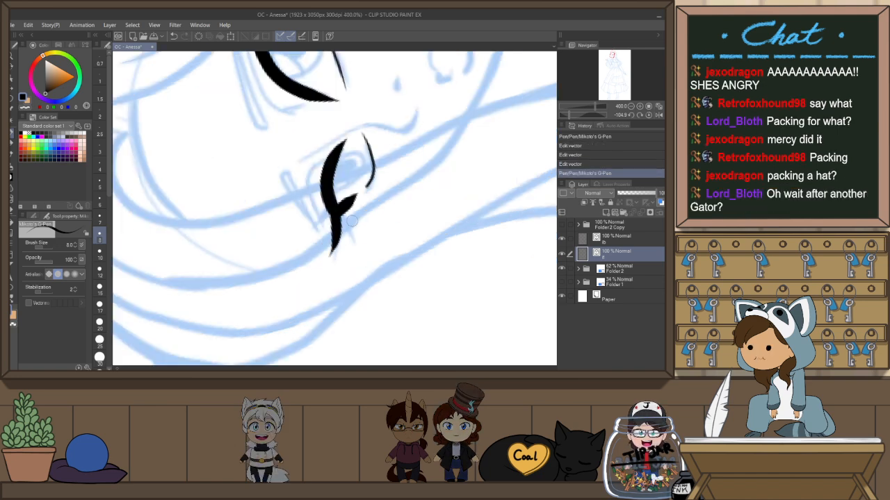
# Add short pointed lash spikes above and below the wing at the right eye's outer corner
pyautogui.moveTo(326, 196); pyautogui.dragTo(315, 224)
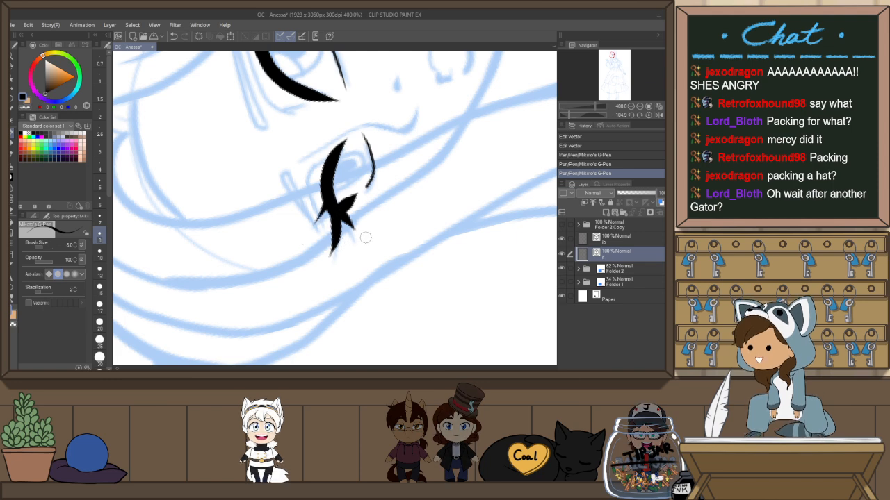
pyautogui.hotkey('ctrl', '@')
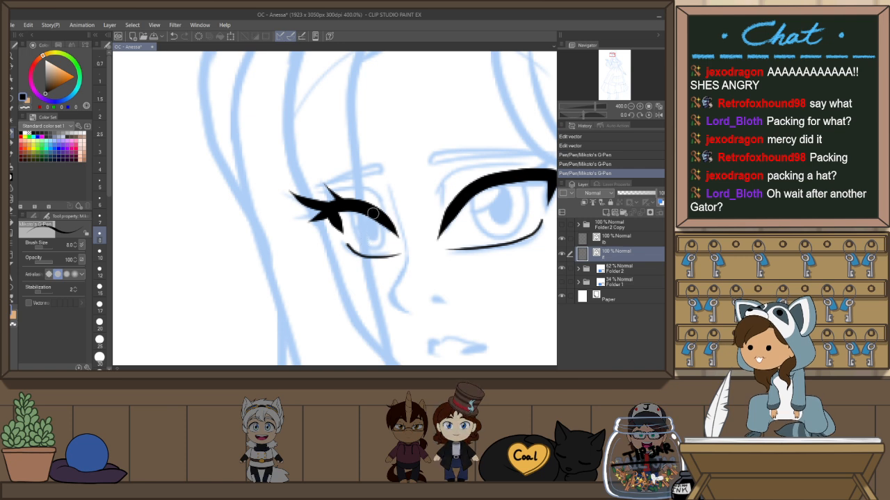
pyautogui.moveTo(354, 209); pyautogui.dragTo(346, 184)
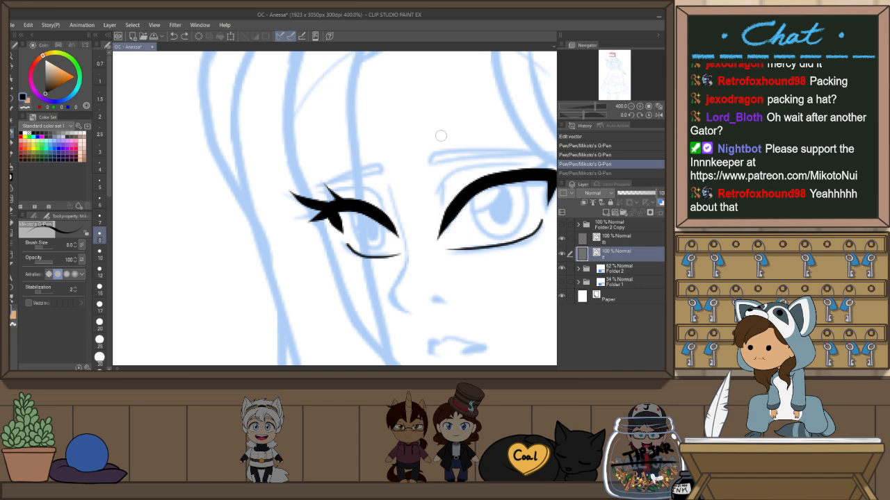
# Ink a tapered wing lash with short pointed spikes on both sides at the left eye's outer corner
pyautogui.press('h')
pyautogui.press('r')
pyautogui.moveTo(468, 187); pyautogui.dragTo(363, 165)
pyautogui.moveTo(364, 253); pyautogui.dragTo(519, 121)
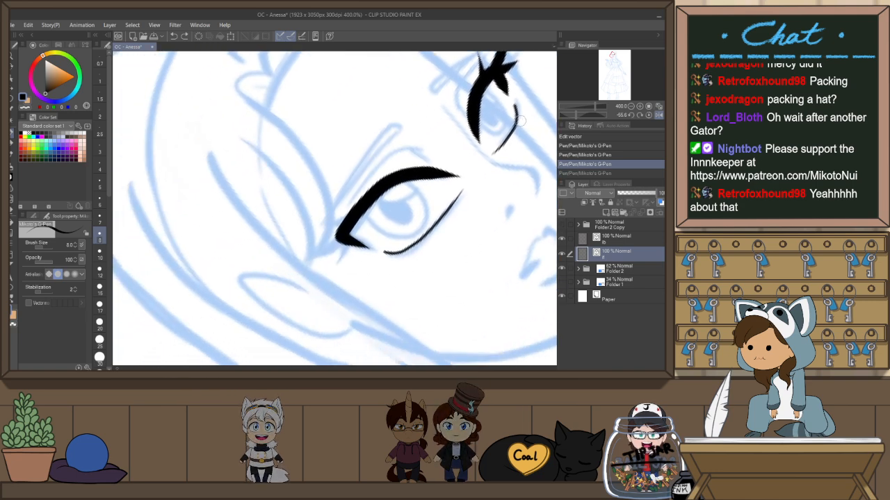
pyautogui.press('r')
pyautogui.moveTo(503, 191); pyautogui.dragTo(399, 128)
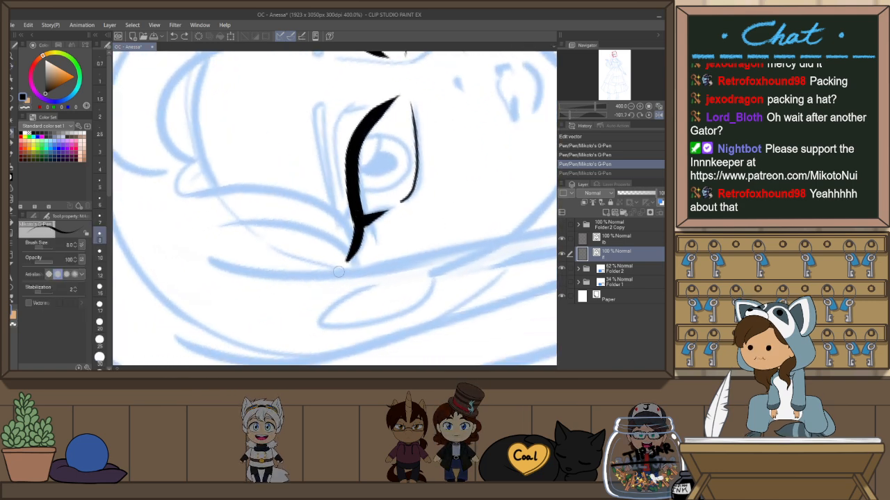
pyautogui.moveTo(346, 262); pyautogui.dragTo(363, 222)
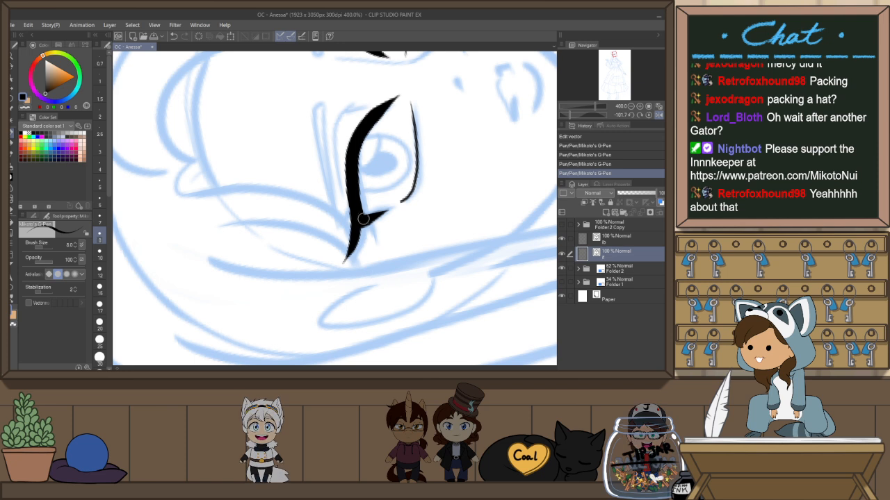
pyautogui.hotkey('ctrl', 'z')
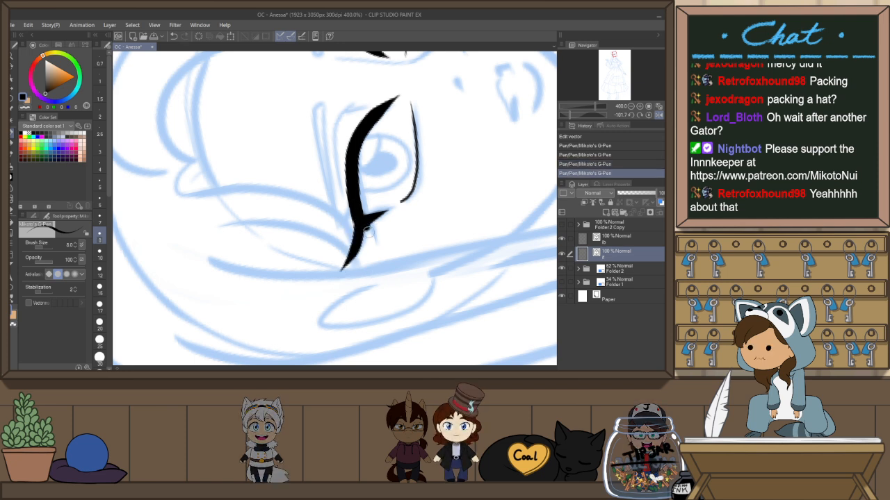
pyautogui.hotkey('ctrl', 'z')
pyautogui.moveTo(353, 212); pyautogui.dragTo(349, 262)
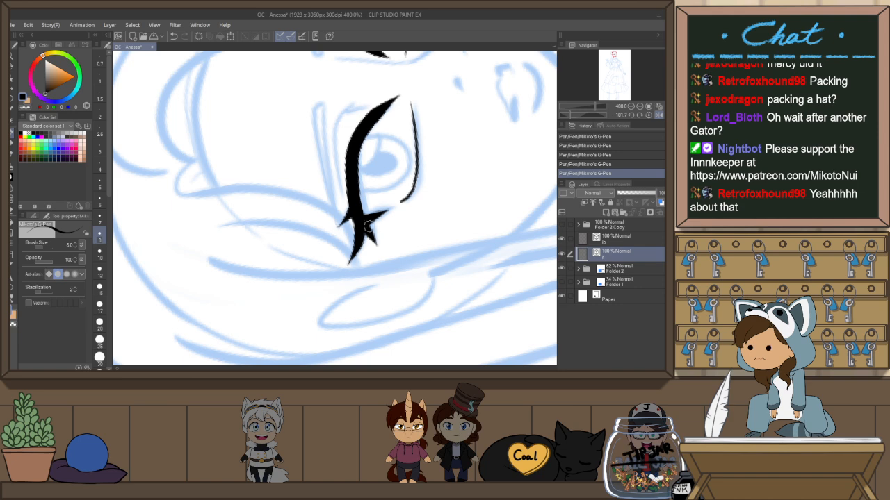
pyautogui.hotkey('ctrl', '@')
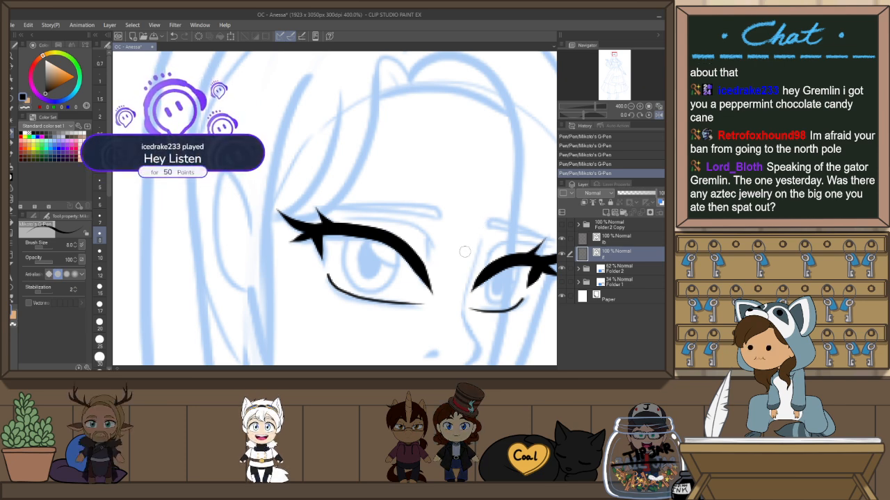
# Ink the nose's curved bridge and tip contour and the small nostril mark at brush size 5
pyautogui.scroll(-3, 468, 284)
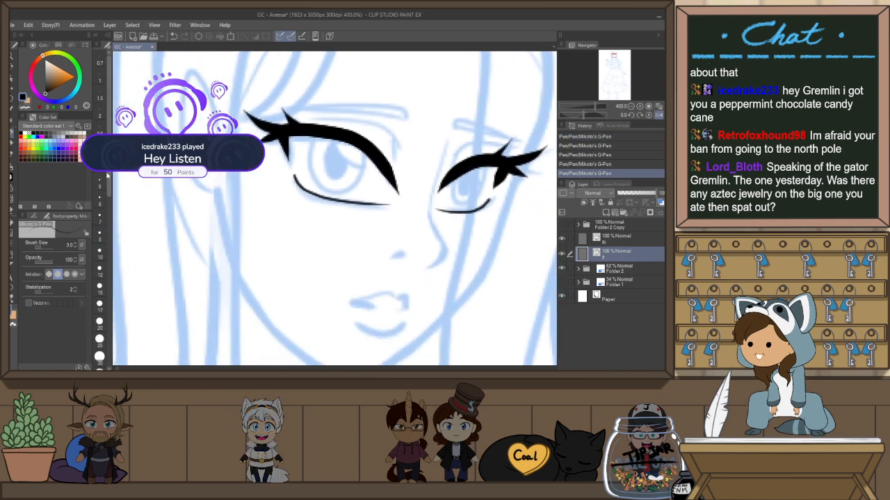
pyautogui.hscroll(3, 418, 218)
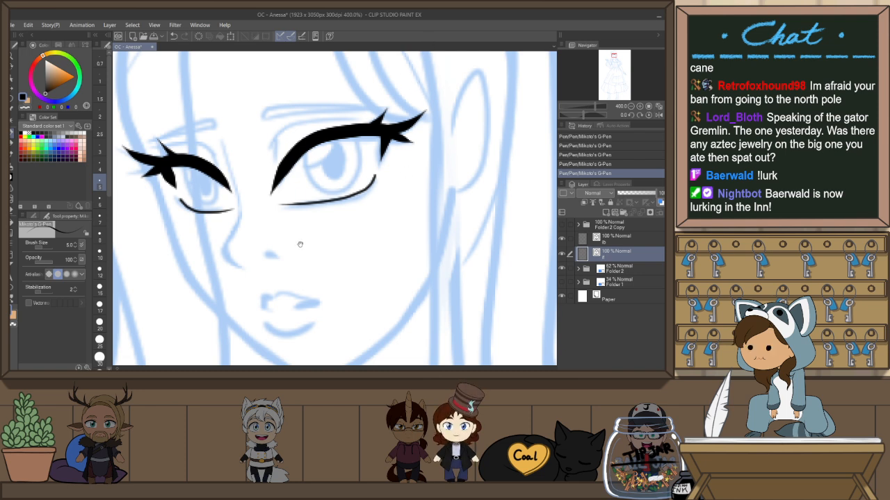
pyautogui.moveTo(300, 244); pyautogui.dragTo(369, 220)
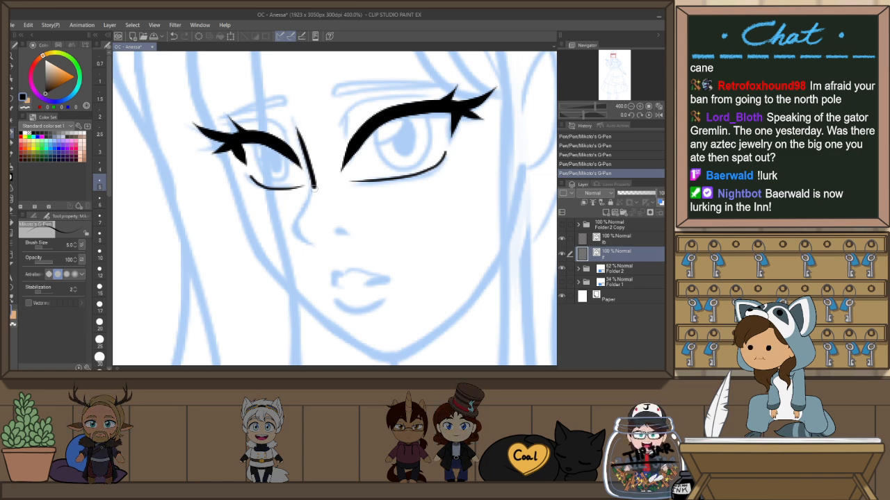
pyautogui.moveTo(315, 187); pyautogui.dragTo(307, 211)
pyautogui.moveTo(306, 168); pyautogui.dragTo(292, 240)
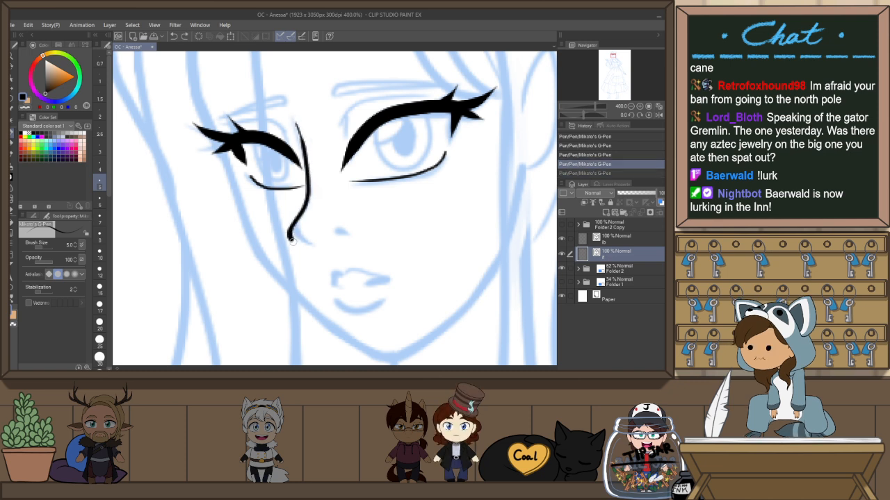
pyautogui.hotkey('ctrl', 'z')
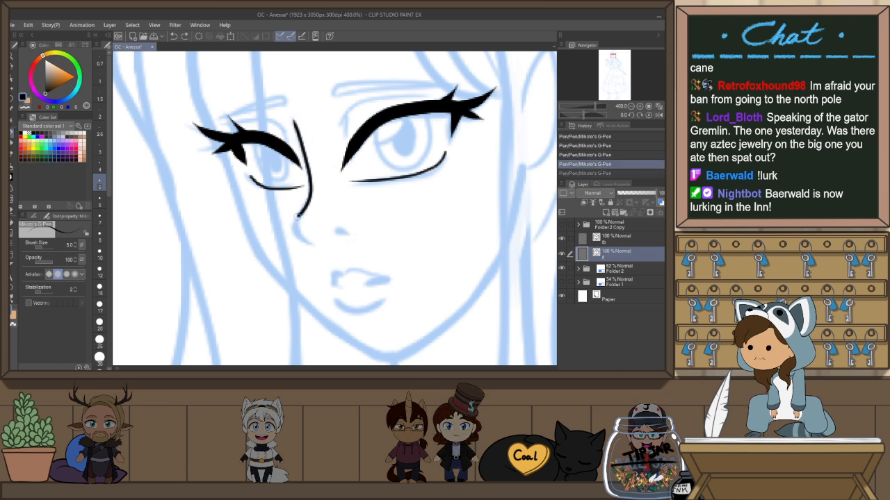
pyautogui.moveTo(333, 230); pyautogui.dragTo(348, 236)
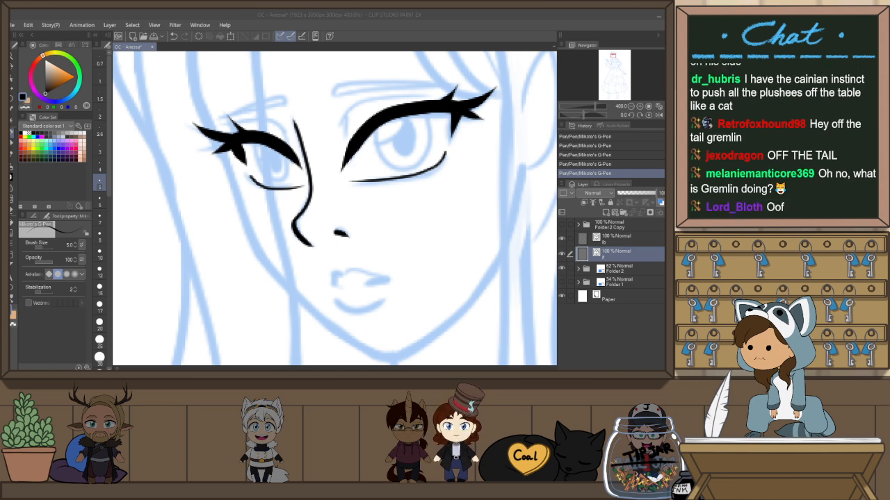
pyautogui.click(441, 44)
pyautogui.moveTo(423, 189); pyautogui.dragTo(411, 215)
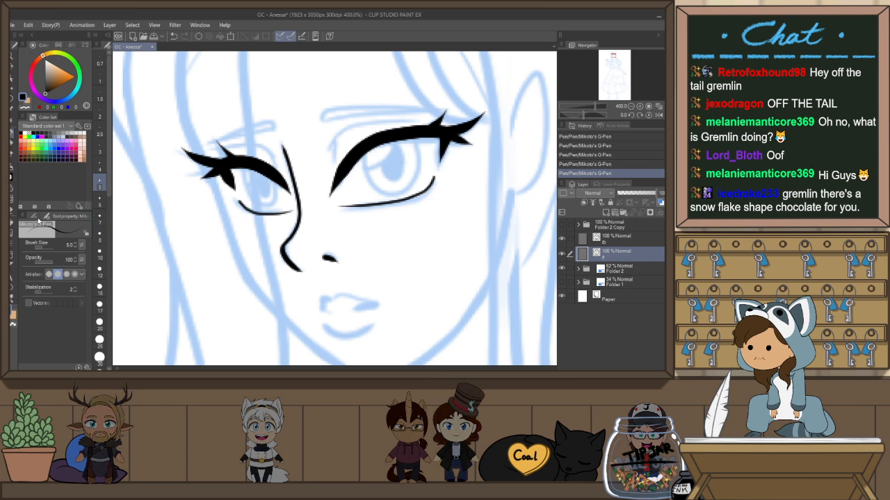
pyautogui.click(33, 217)
pyautogui.click(12, 177)
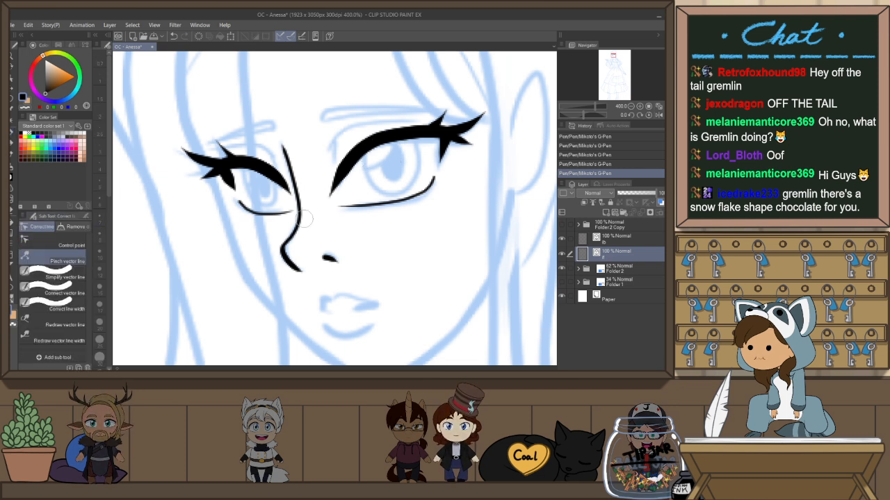
pyautogui.click(12, 244)
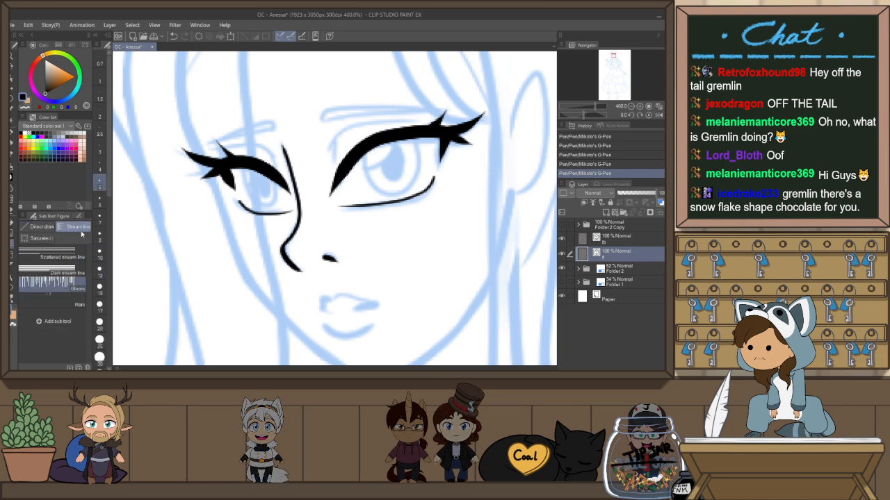
pyautogui.click(12, 255)
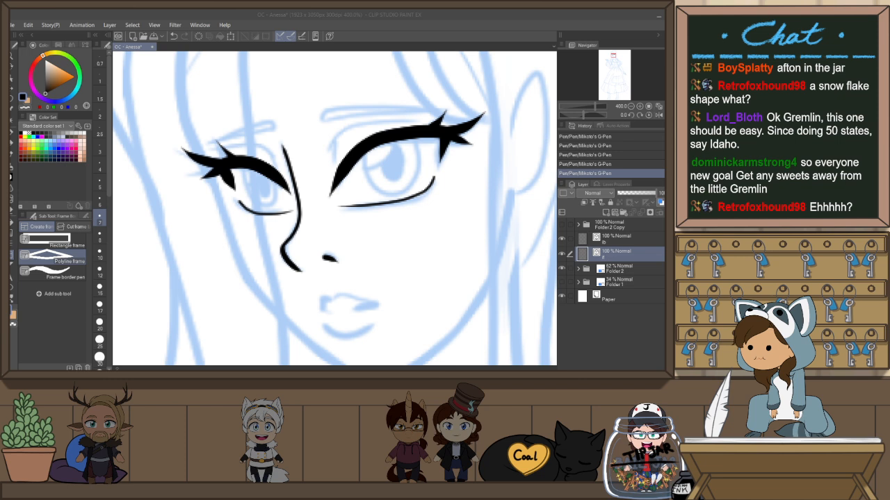
pyautogui.click(78, 227)
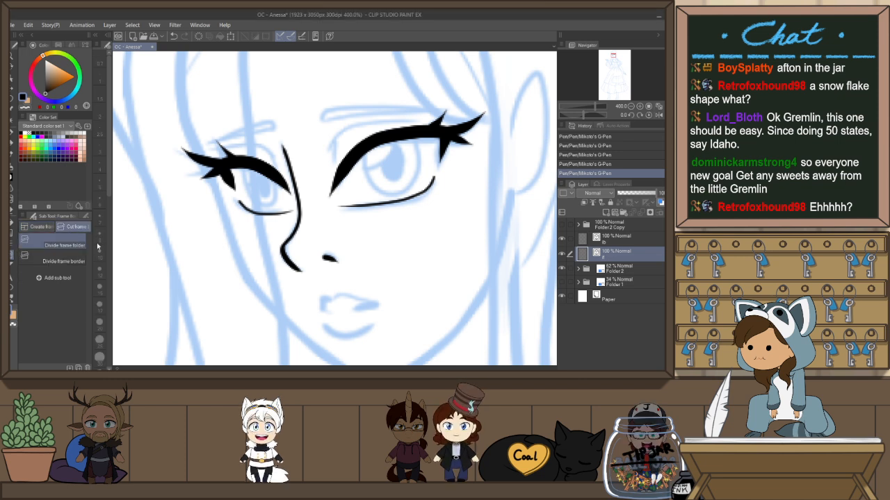
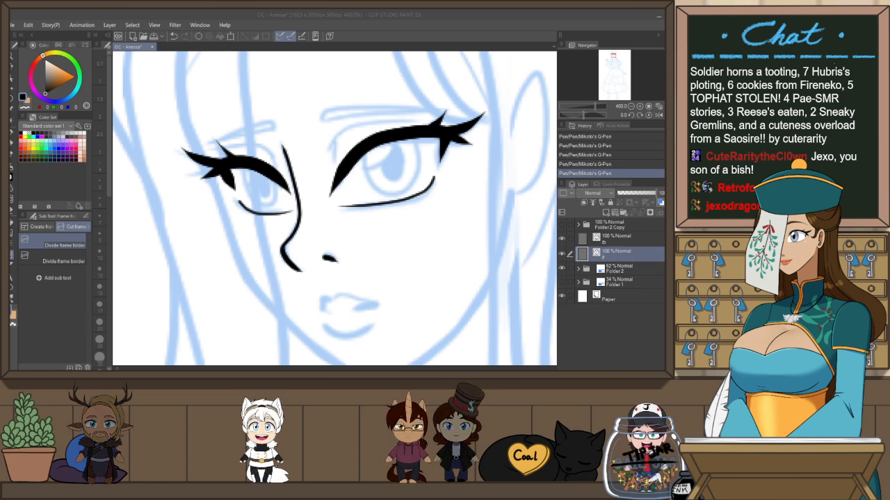
# Taper the inner ends of both upper lash lines by scaling down the width with Correct line width at brush size 30
pyautogui.click(354, 138)
pyautogui.press('y')
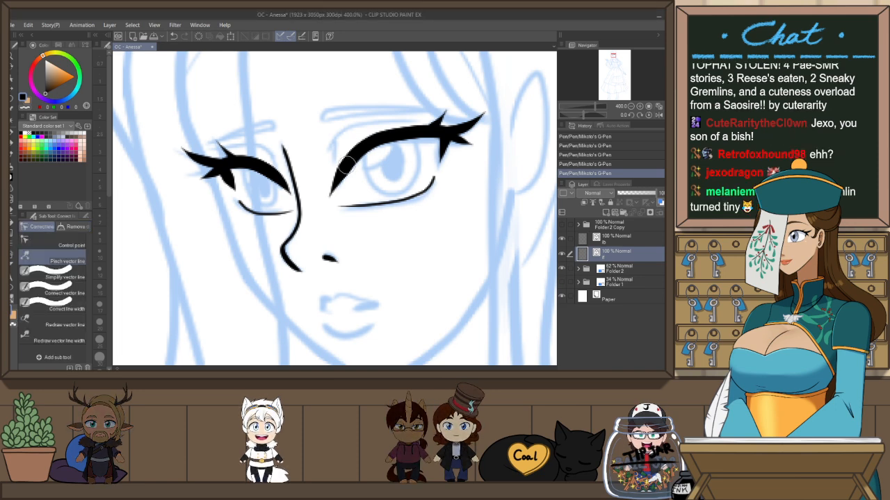
pyautogui.click(68, 305)
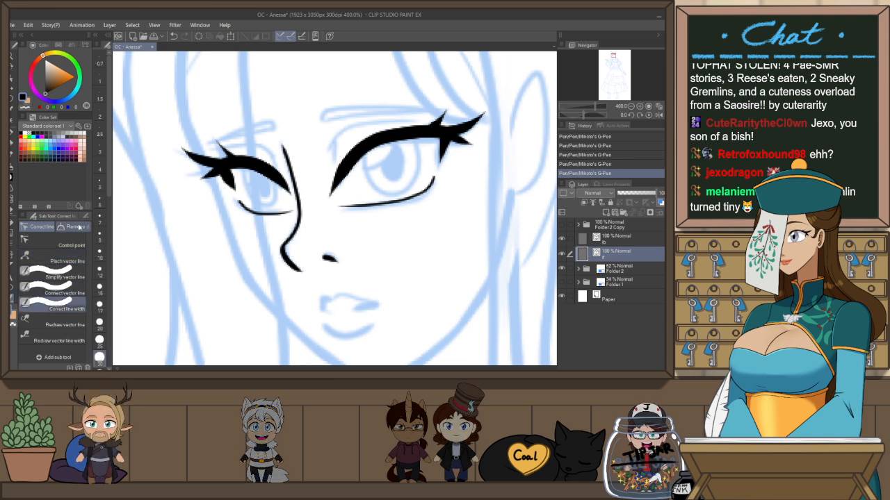
pyautogui.click(86, 216)
pyautogui.click(28, 283)
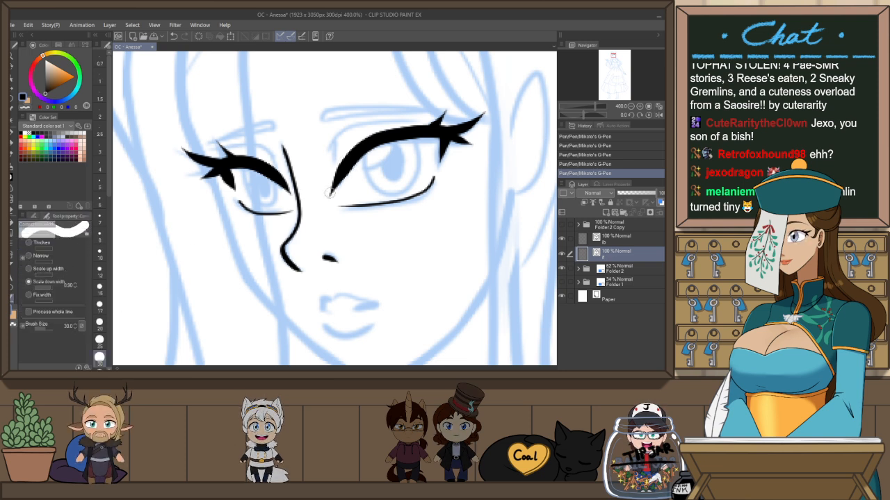
pyautogui.moveTo(332, 191); pyautogui.dragTo(342, 170)
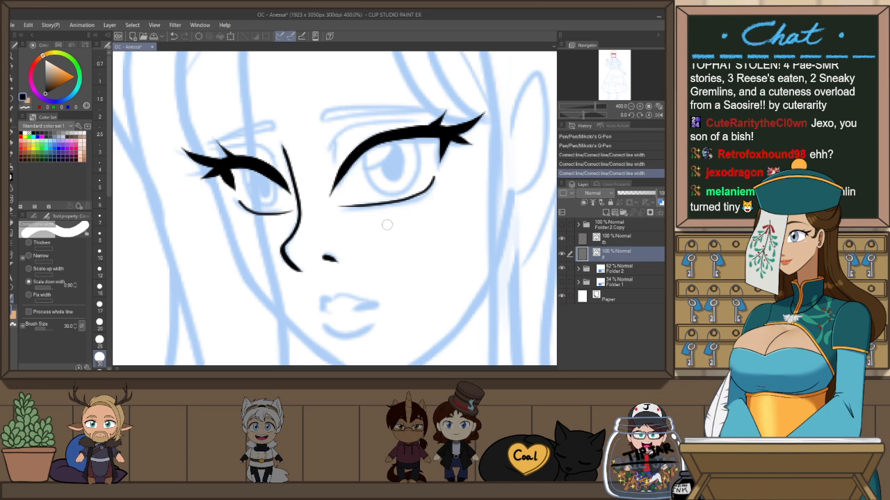
pyautogui.hotkey('ctrl', 'z')
pyautogui.hotkey('ctrl', 'z')
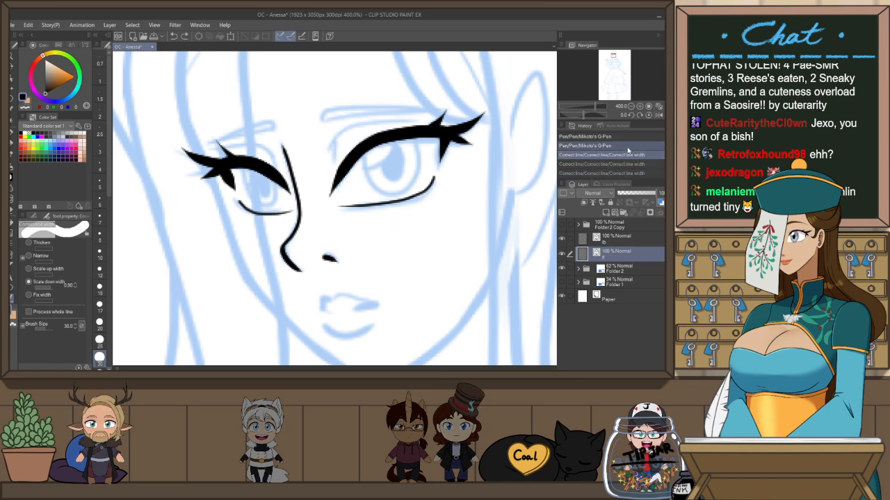
pyautogui.click(629, 146)
pyautogui.moveTo(332, 194); pyautogui.dragTo(334, 191)
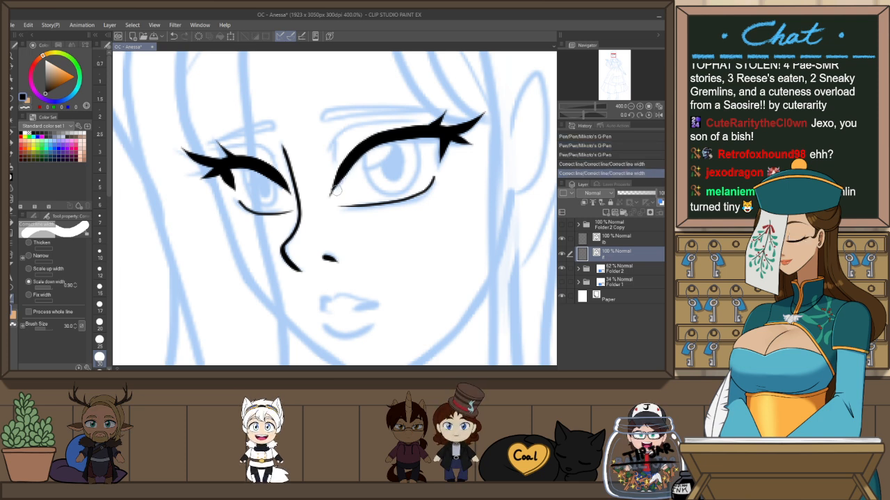
pyautogui.moveTo(281, 185); pyautogui.dragTo(287, 192)
pyautogui.moveTo(282, 187); pyautogui.dragTo(287, 193)
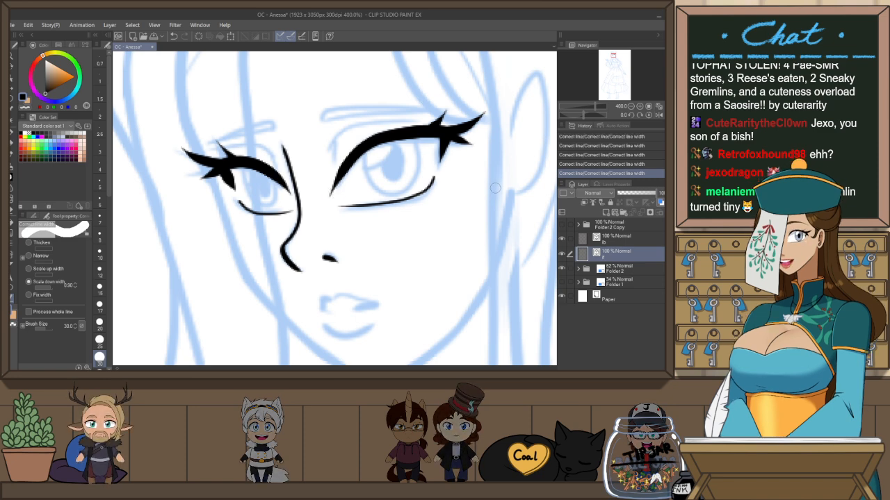
# Try to thicken the lash lines at the right eye's outer corner with Correct line width set to scale up width 1.30
pyautogui.click(34, 269)
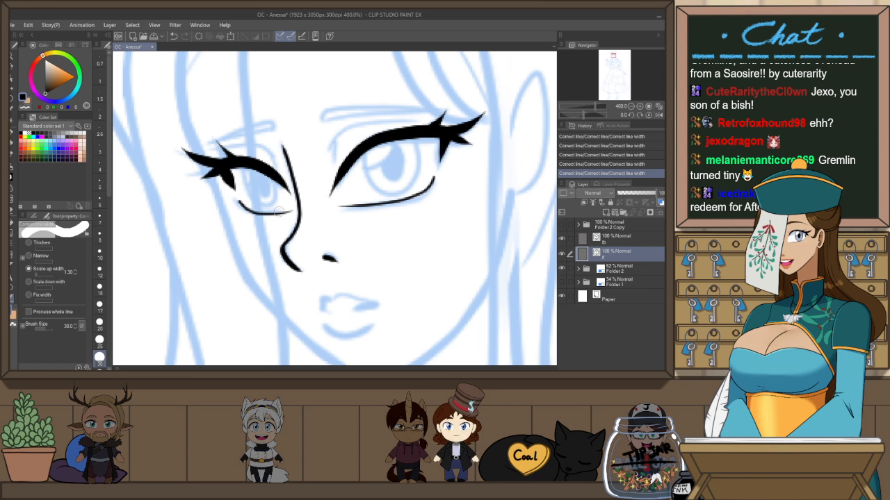
pyautogui.moveTo(431, 137); pyautogui.dragTo(447, 148)
pyautogui.hotkey('ctrl', 'z')
pyautogui.hotkey('ctrl', 'z')
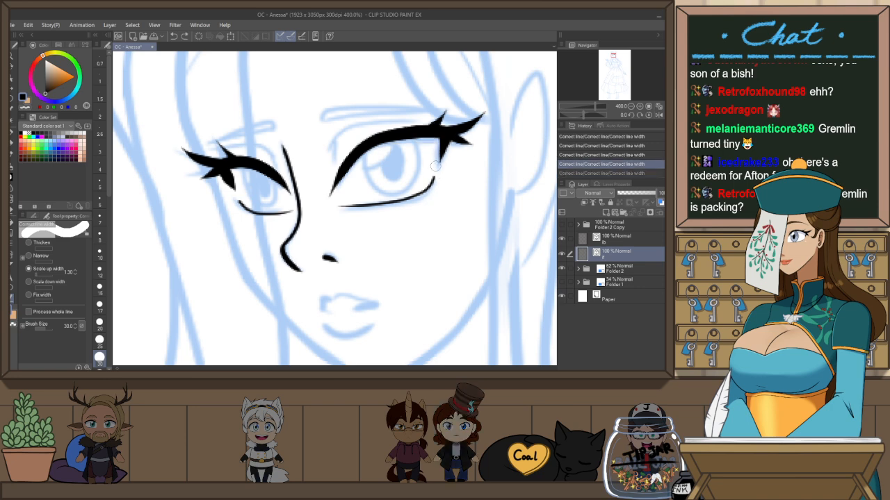
# Ink the iris outlines of the left and right eyes with Mikoto's G-Pen at brush size 4
pyautogui.press('p')
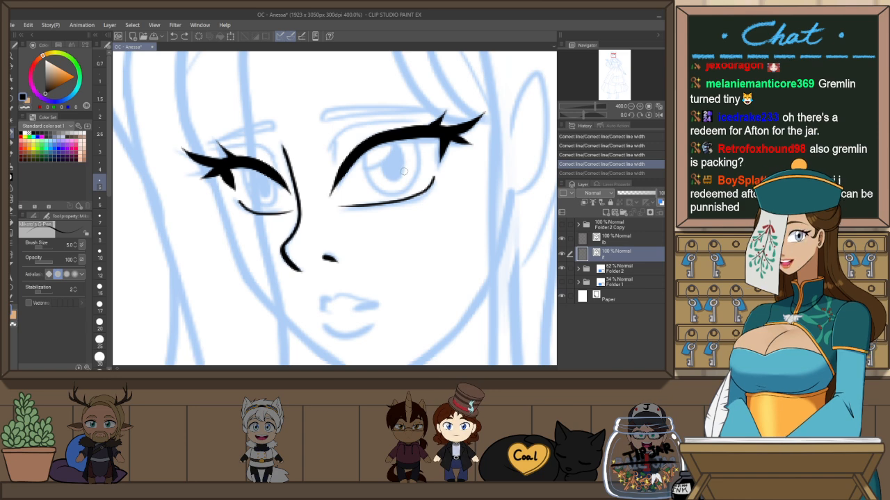
pyautogui.moveTo(246, 164)
pyautogui.mouseDown()
pyautogui.moveTo(277, 189)
pyautogui.moveTo(279, 203)
pyautogui.mouseUp()
pyautogui.click(99, 165)
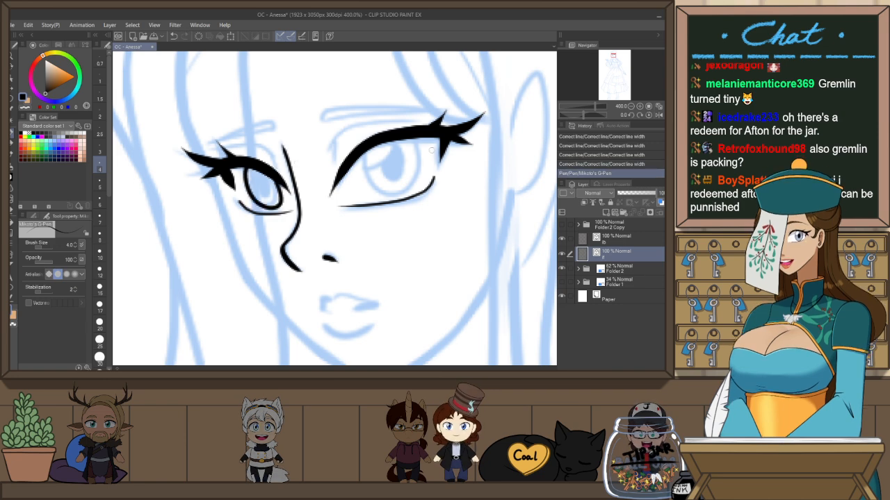
pyautogui.press('h')
pyautogui.press('h')
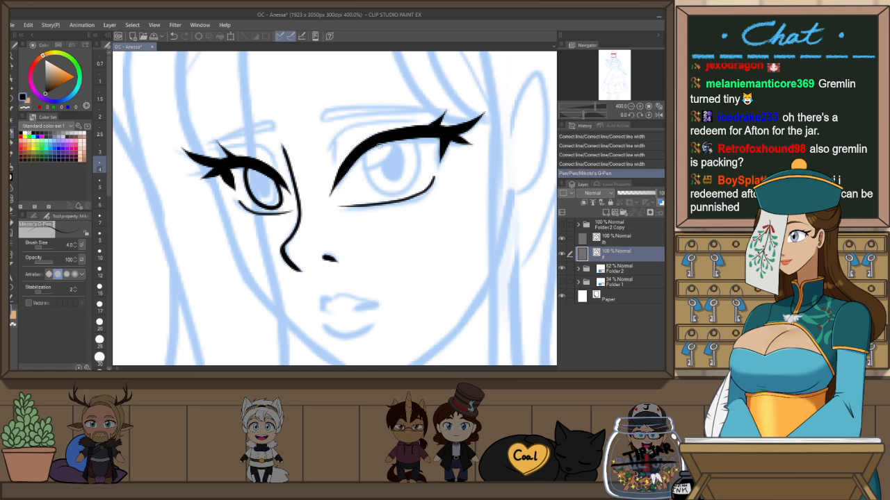
pyautogui.moveTo(375, 187)
pyautogui.mouseDown()
pyautogui.moveTo(404, 130)
pyautogui.moveTo(368, 173)
pyautogui.mouseUp()
pyautogui.hotkey('ctrl', 'z')
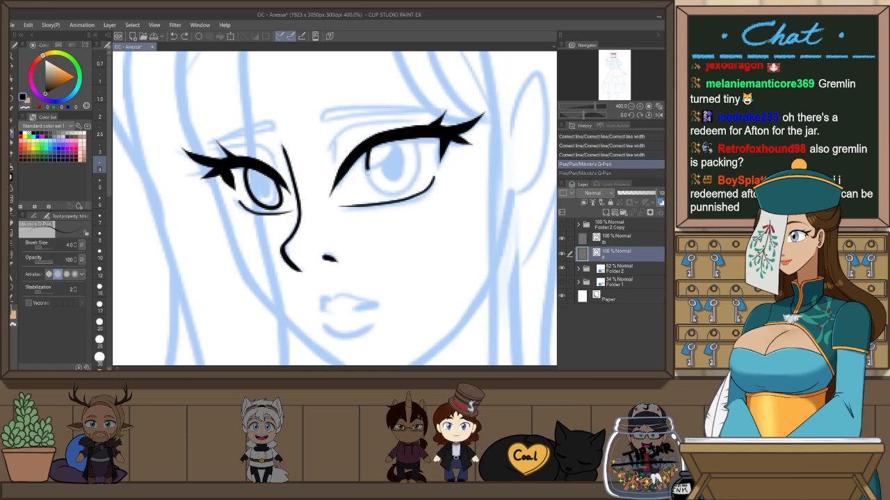
pyautogui.moveTo(410, 131); pyautogui.dragTo(410, 129)
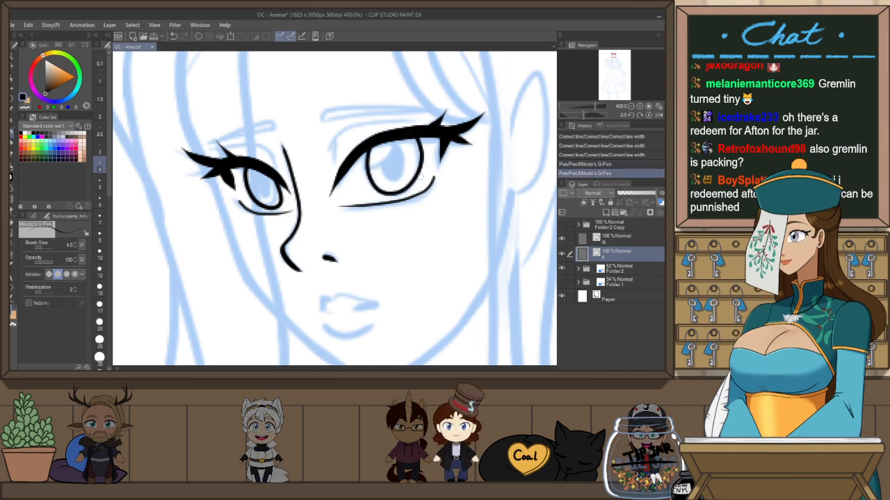
# Refine the curve of the right eye's iris outline with Pinch vector line
pyautogui.press('o')
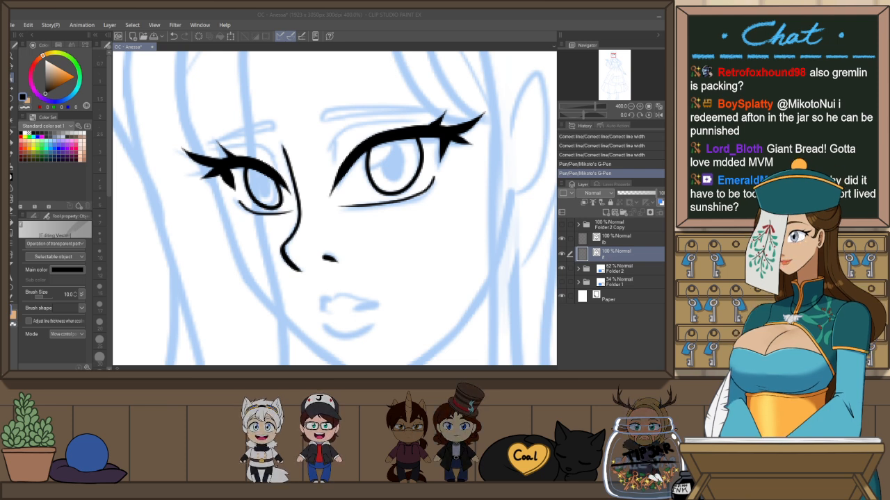
pyautogui.click(426, 167)
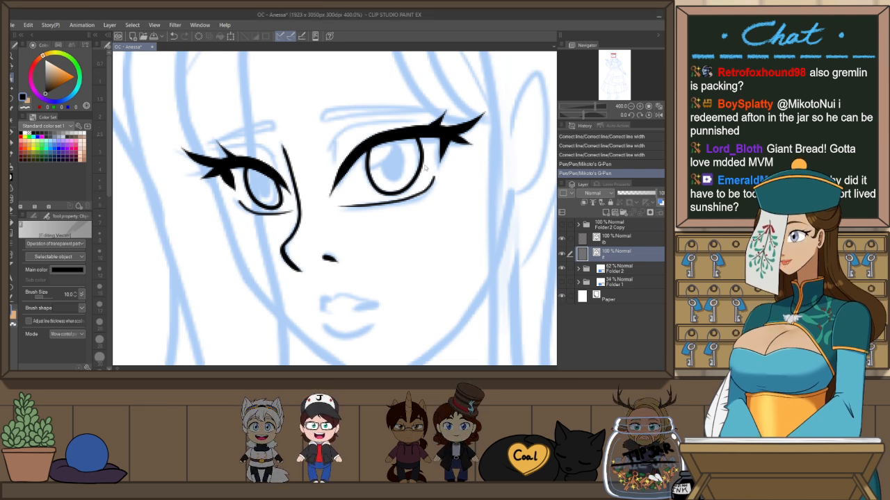
pyautogui.press('y')
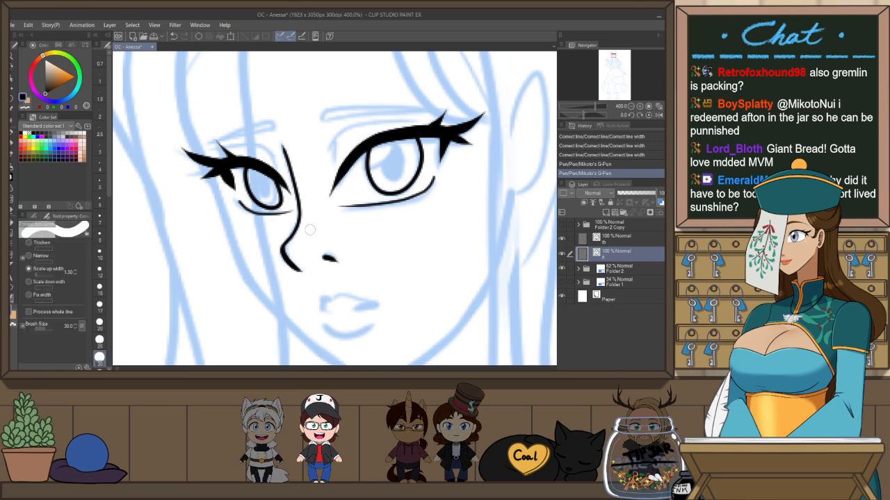
pyautogui.press('o')
pyautogui.click(422, 167)
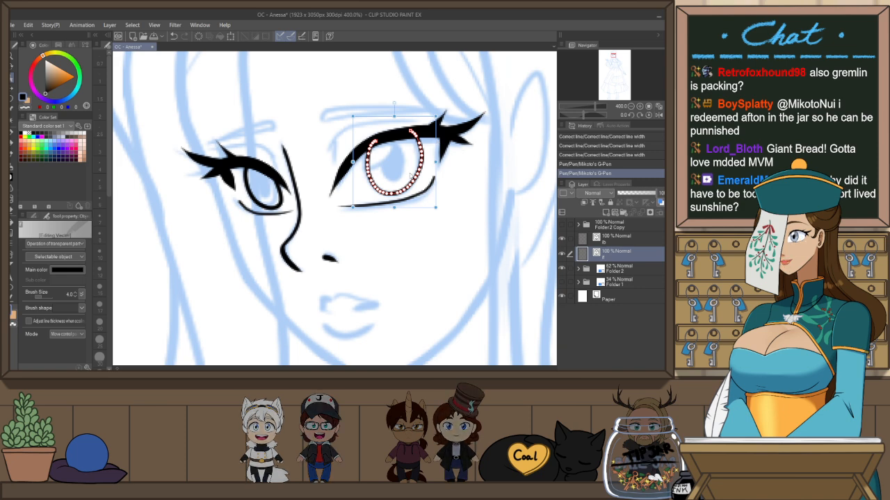
pyautogui.press('y')
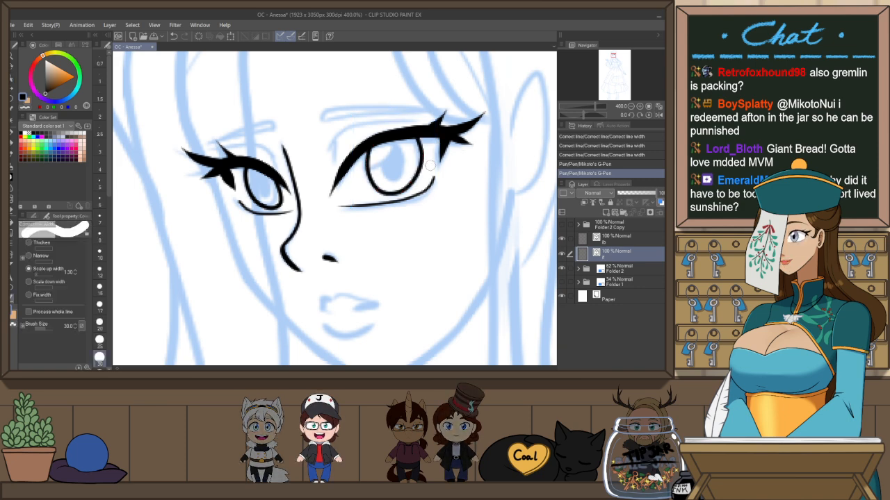
pyautogui.hotkey('ctrl', 'z')
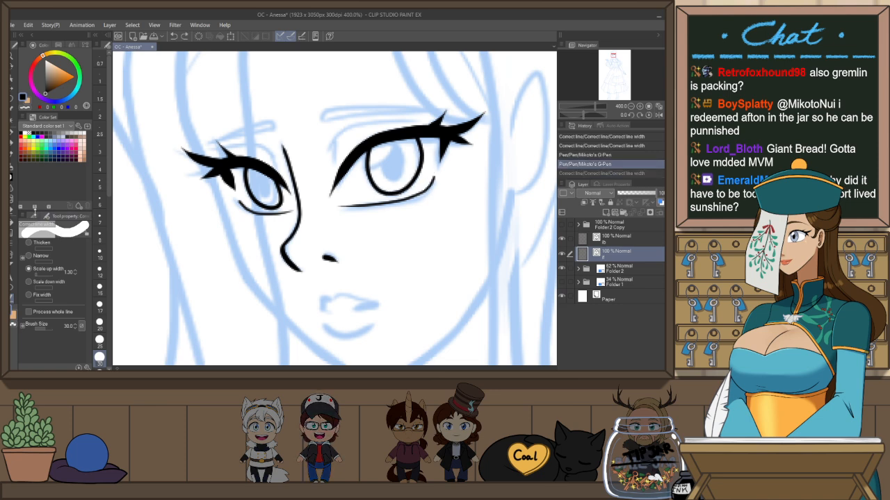
pyautogui.click(33, 216)
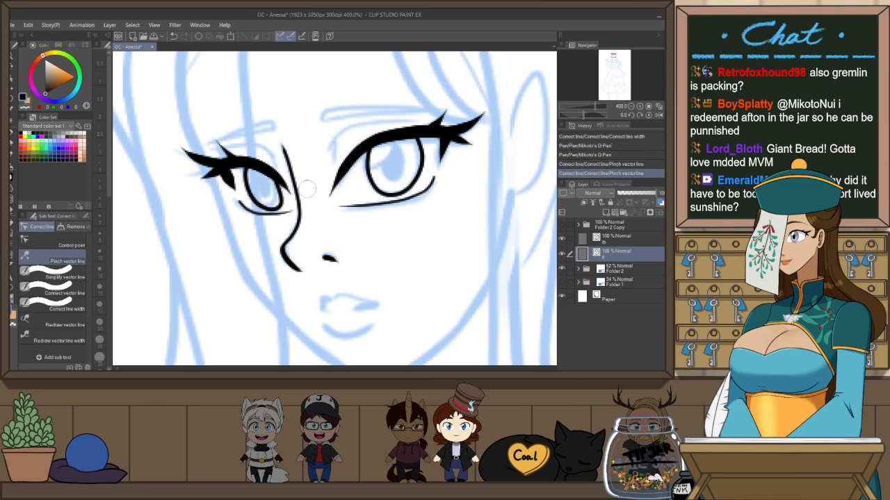
# Ink solid black oval pupils inside both irises with Mikoto's G-Pen at brush size 8
pyautogui.press('p')
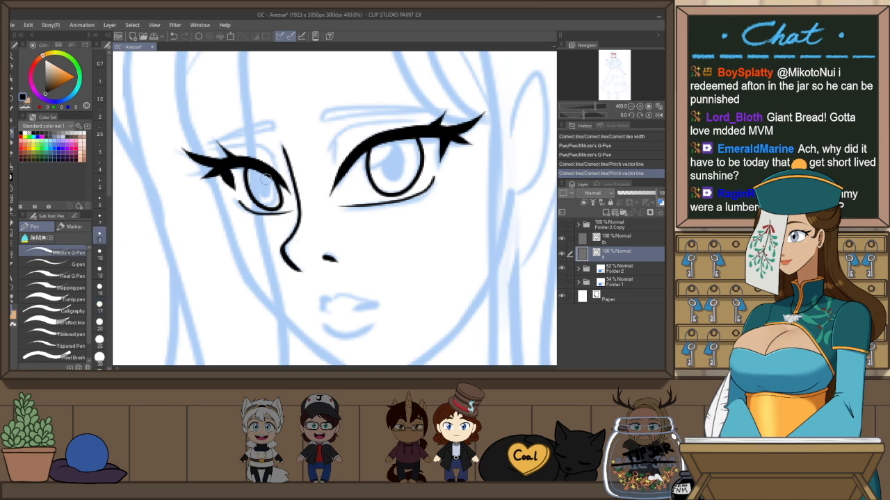
pyautogui.moveTo(262, 174); pyautogui.dragTo(267, 178)
pyautogui.hotkey('ctrl', 'z')
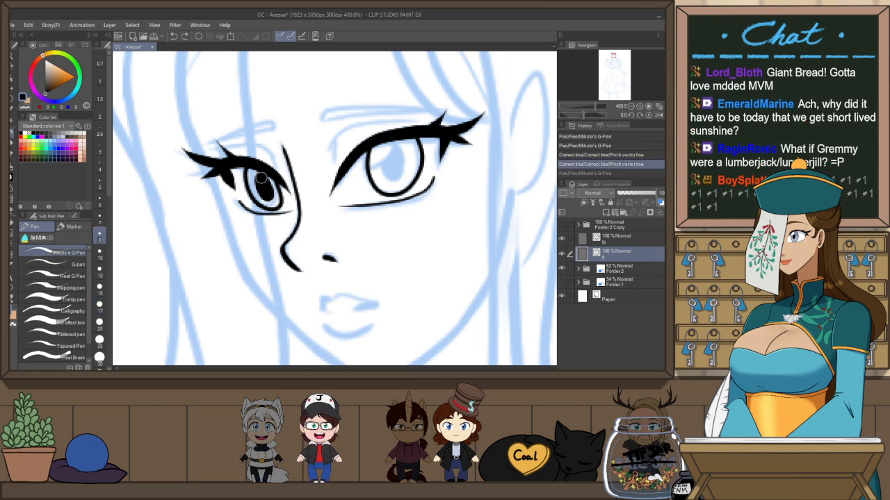
pyautogui.hotkey('ctrl', 'z')
pyautogui.moveTo(262, 178); pyautogui.dragTo(267, 196)
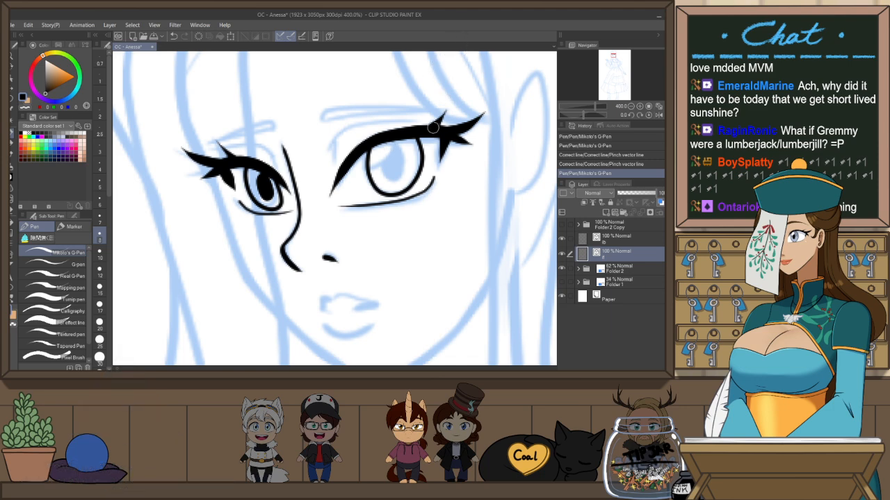
pyautogui.hotkey('ctrl', 'z')
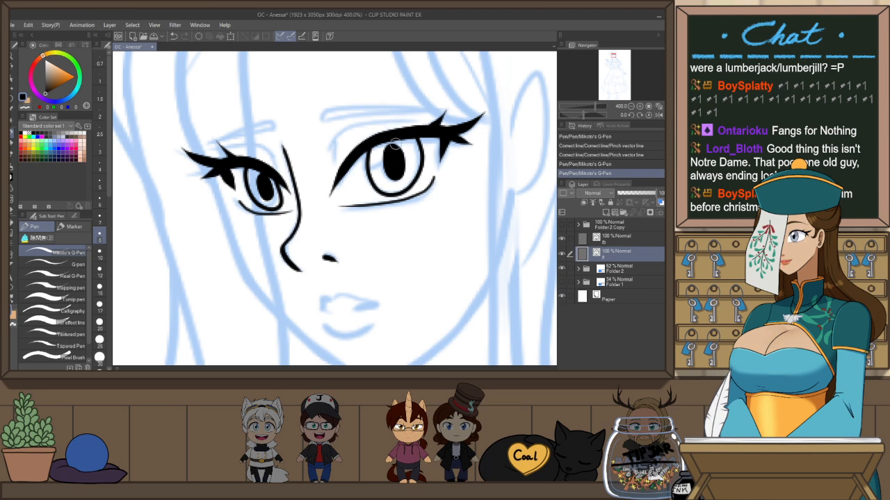
# Adjust the placement and tilt of the left eye's pupil line with the Object tool
pyautogui.press('o')
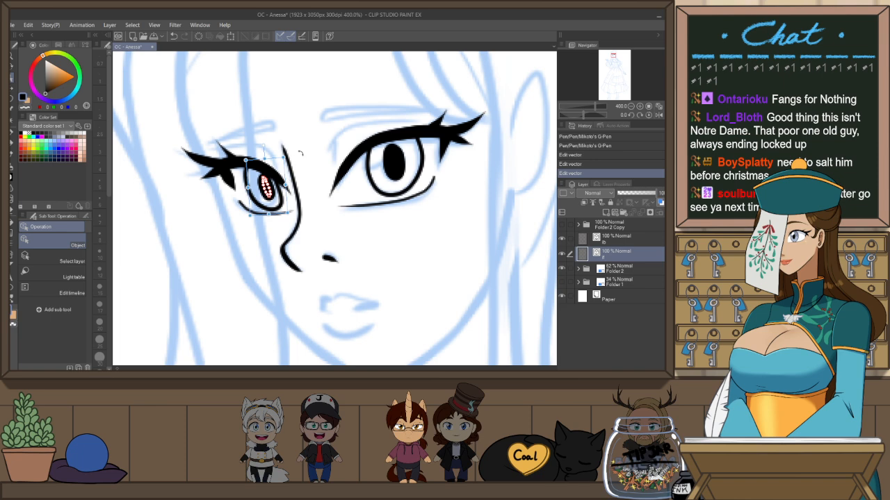
pyautogui.hotkey('ctrl', 'alt', '0')
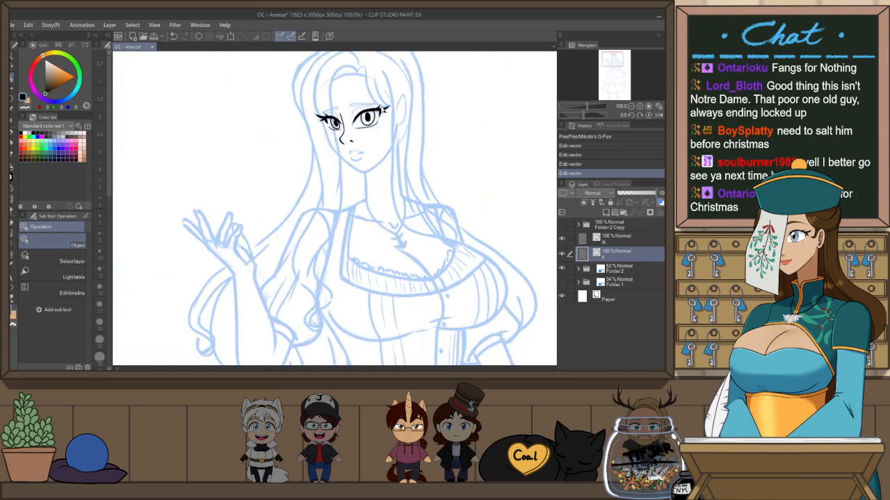
pyautogui.scroll(2, 370, 108)
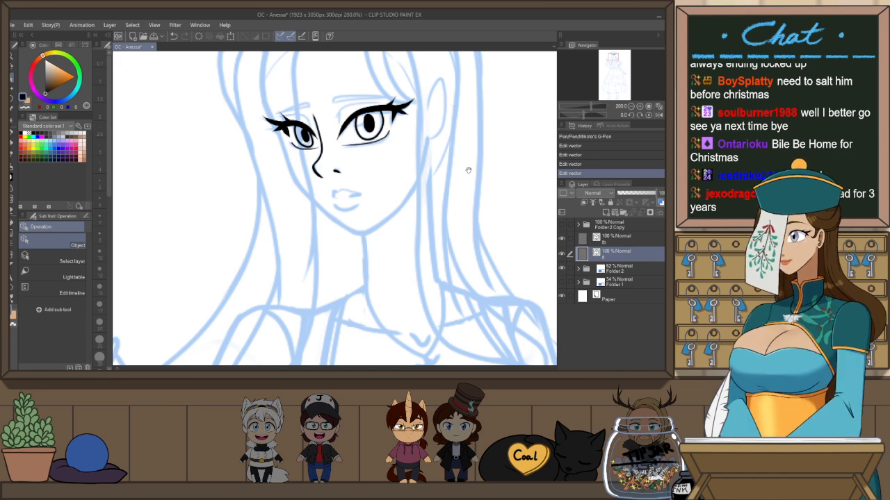
pyautogui.moveTo(468, 170); pyautogui.dragTo(487, 109)
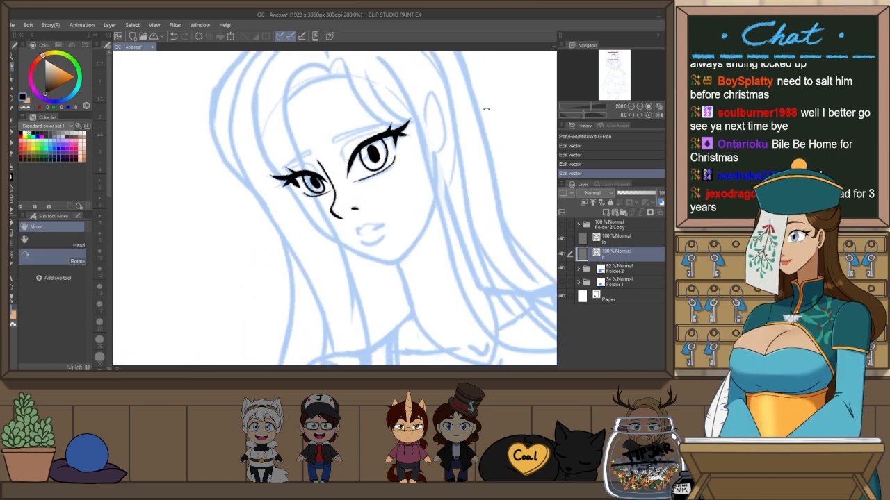
# Ink the thin tapered outline of the right eyebrow with Mikoto's G-Pen at brush size 3
pyautogui.press('p')
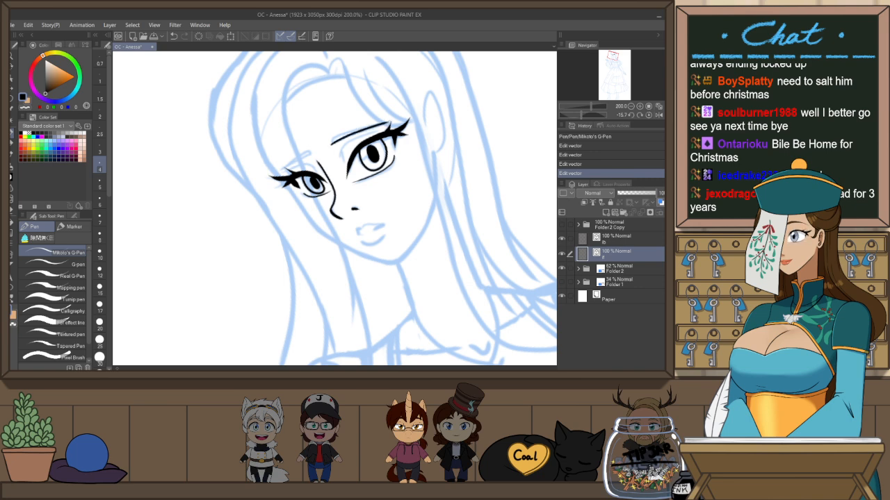
pyautogui.moveTo(292, 175); pyautogui.dragTo(280, 168)
pyautogui.scroll(4, 317, 131)
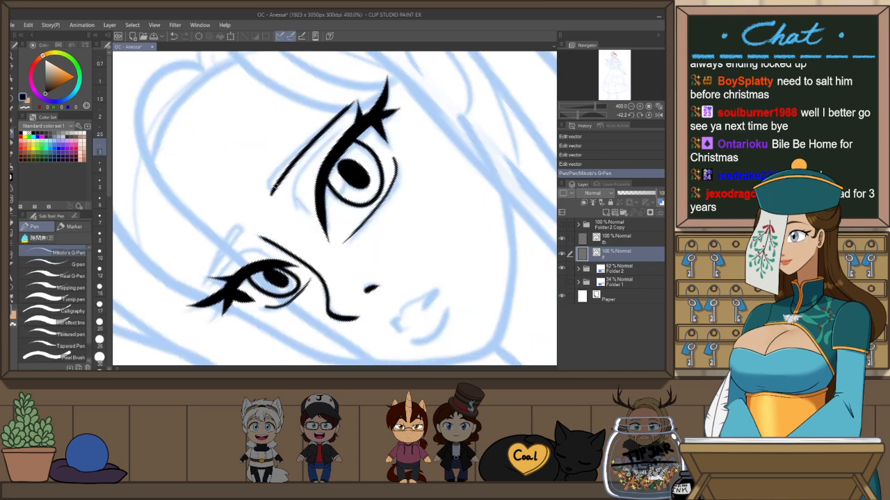
pyautogui.hotkey('ctrl', 'z')
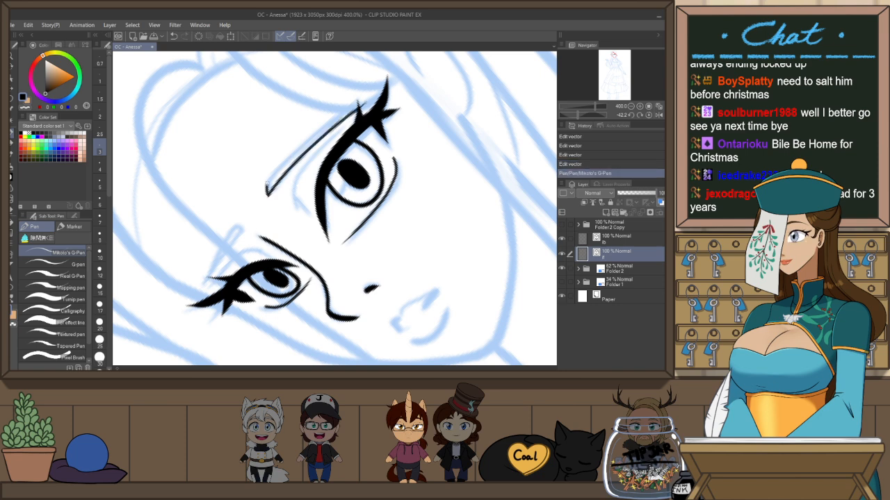
pyautogui.moveTo(311, 154); pyautogui.dragTo(269, 193)
pyautogui.hotkey('ctrl', 'z')
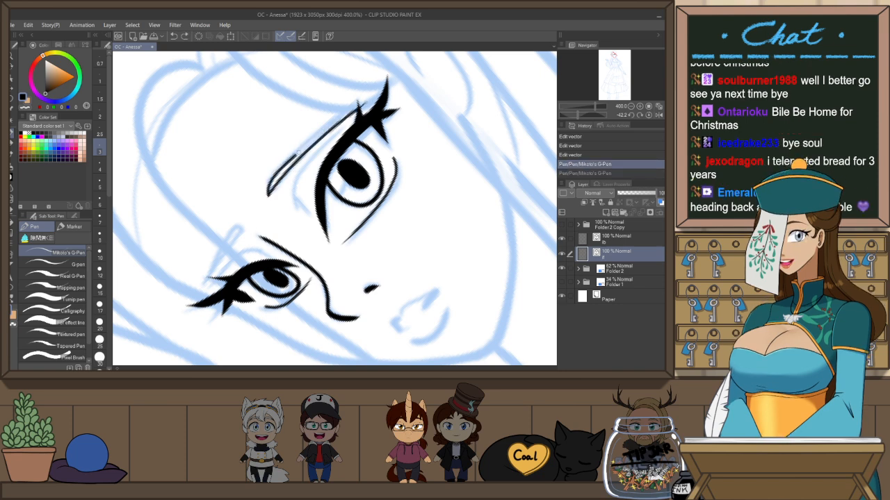
pyautogui.hotkey('ctrl', 'z')
pyautogui.moveTo(273, 178); pyautogui.dragTo(358, 108)
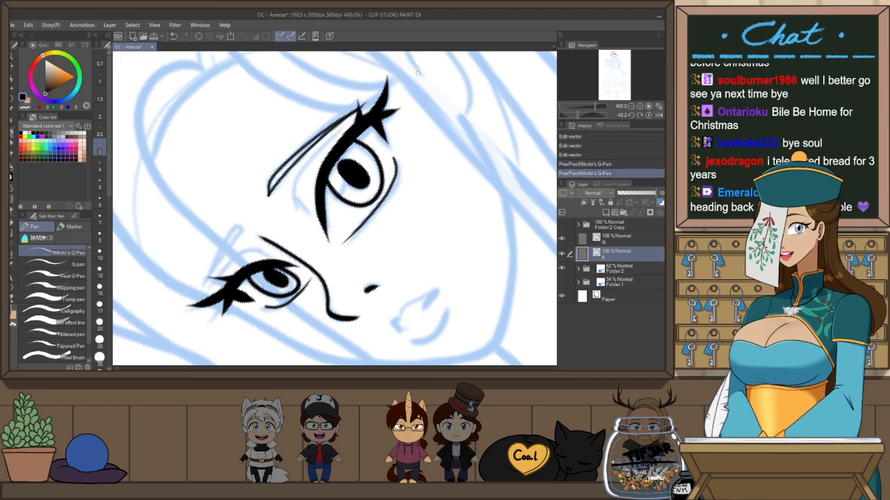
# Mirror the canvas and ink the outline of the left eyebrow and the crease above the left eye at brush size 3
pyautogui.press('h')
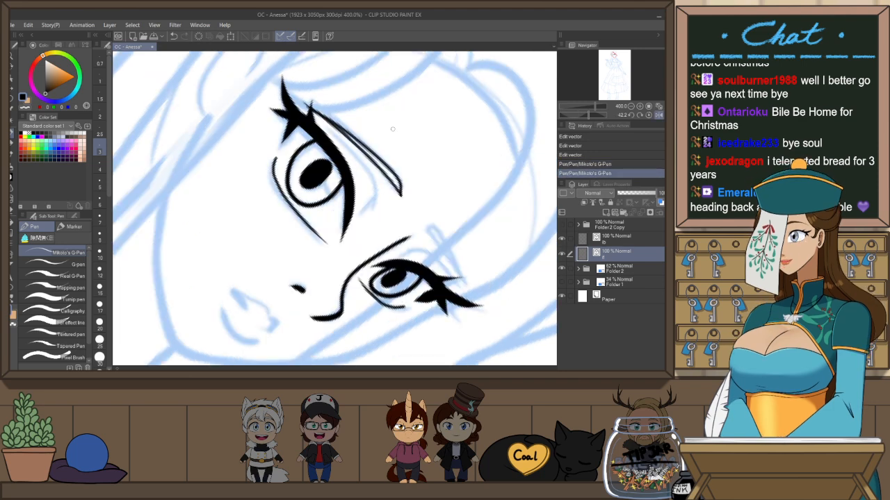
pyautogui.press('r')
pyautogui.hotkey('shift', 'space')
pyautogui.moveTo(453, 181); pyautogui.dragTo(404, 119)
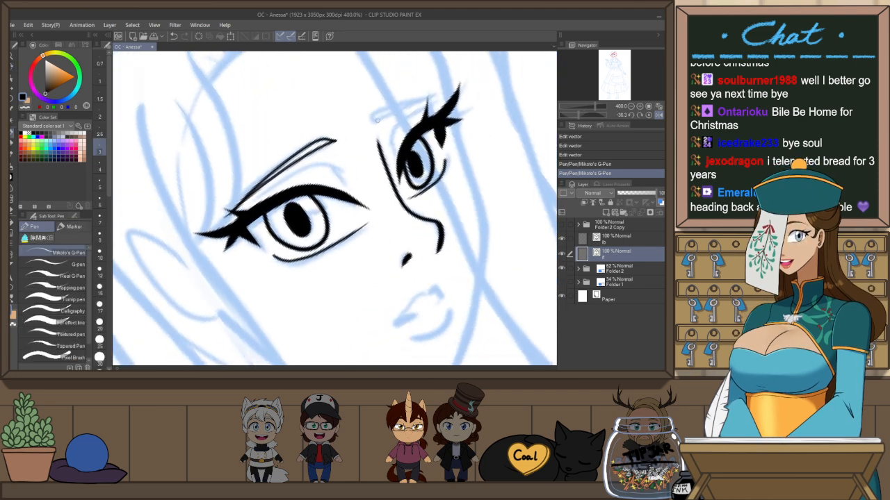
pyautogui.hotkey('ctrl', 'z')
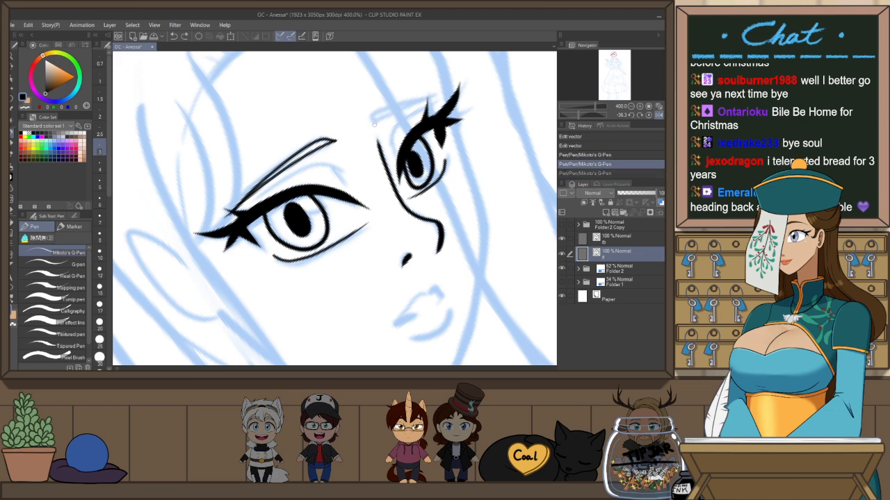
pyautogui.moveTo(375, 125); pyautogui.dragTo(428, 103)
pyautogui.moveTo(374, 115); pyautogui.dragTo(376, 125)
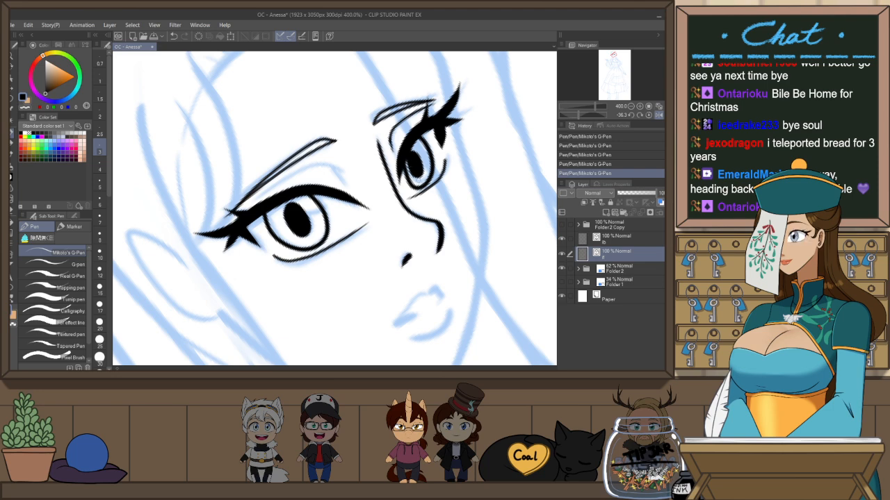
# Restore the unmirrored canvas and ink the curved eyelid crease above the right eye with Mikoto's G-Pen at brush size 3
pyautogui.press('h')
pyautogui.hotkey('ctrl', '@')
pyautogui.press('r')
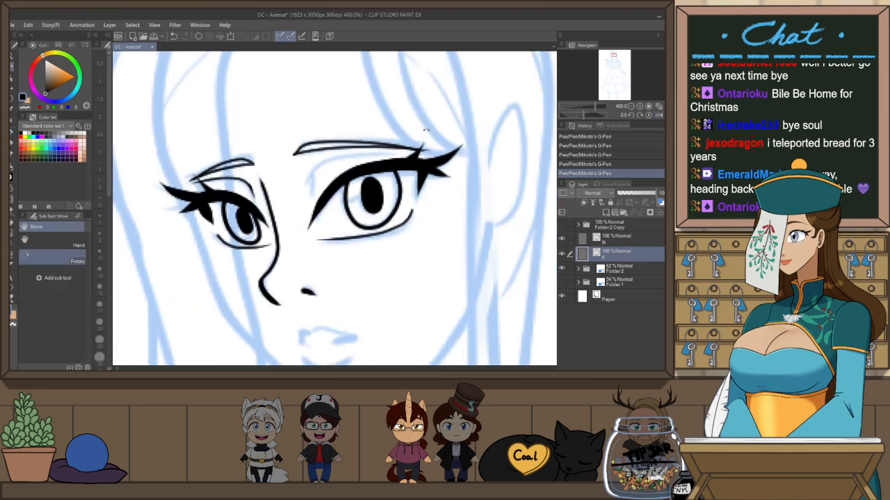
pyautogui.moveTo(425, 133); pyautogui.dragTo(349, 151)
pyautogui.press('p')
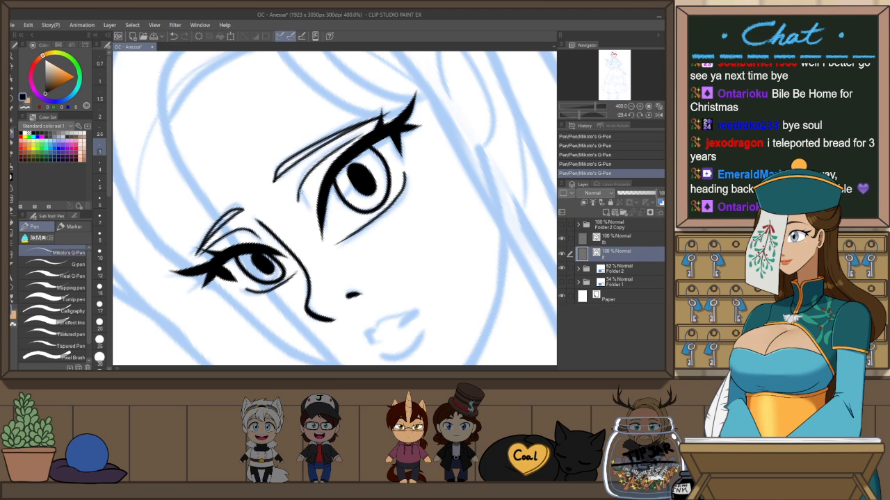
pyautogui.hotkey('ctrl', 'z')
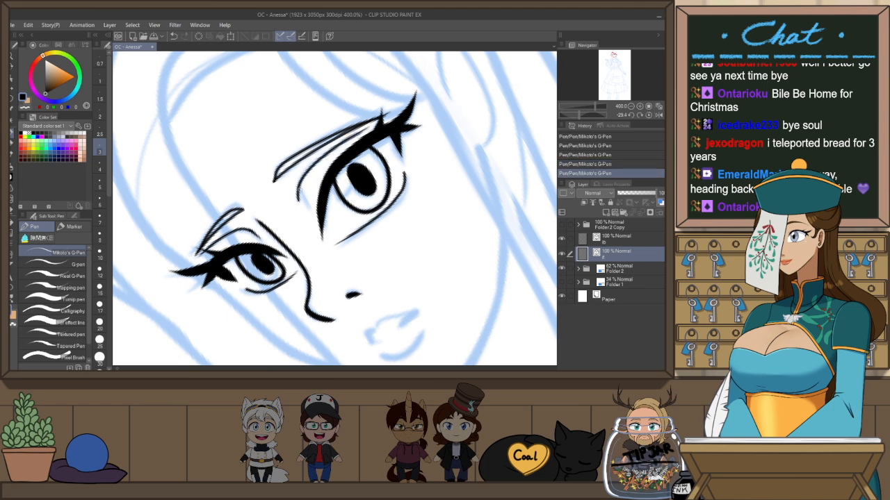
pyautogui.hotkey('ctrl', 'z')
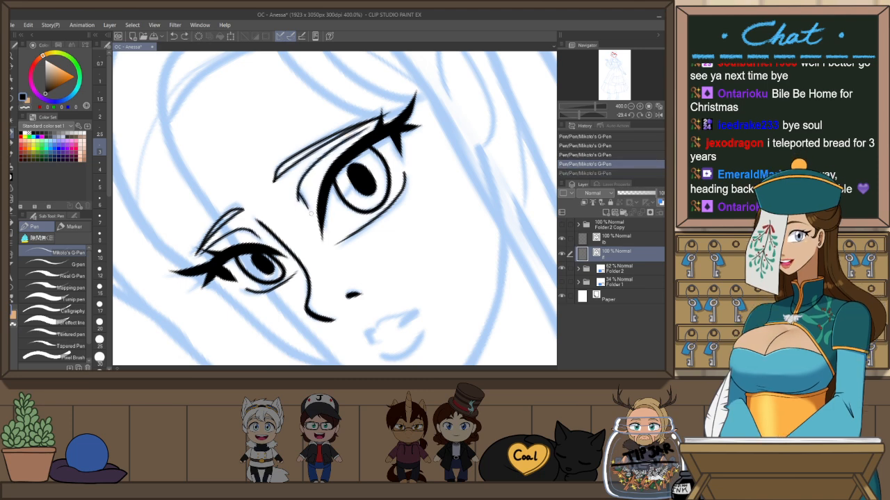
pyautogui.hotkey('ctrl', '@')
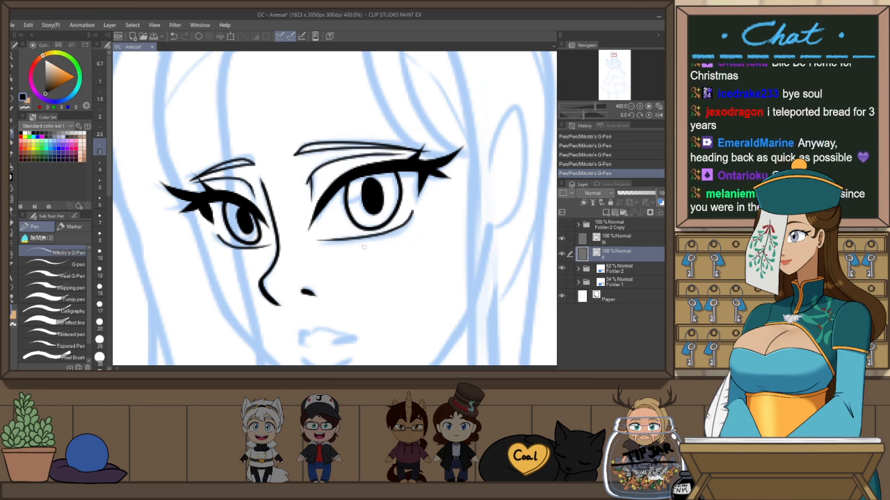
# Adjust the inked vector line above the right eye's outer lashes with the Object tool
pyautogui.moveTo(409, 216); pyautogui.dragTo(432, 216)
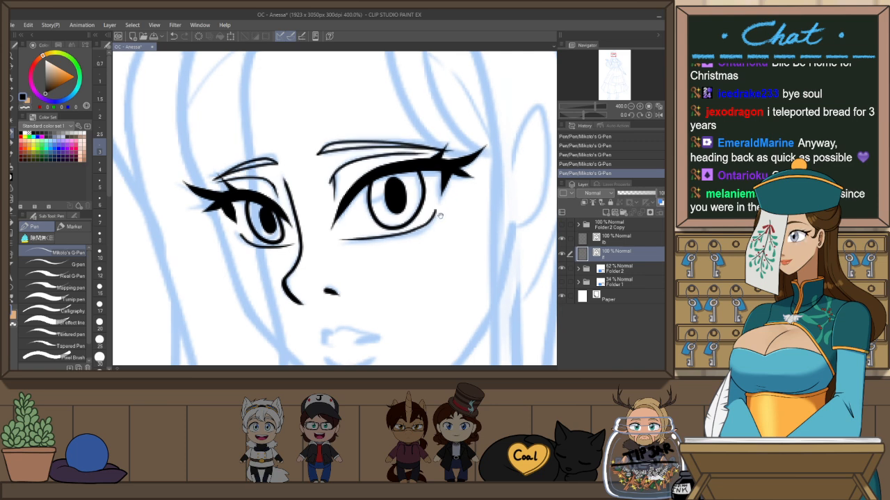
pyautogui.press('o')
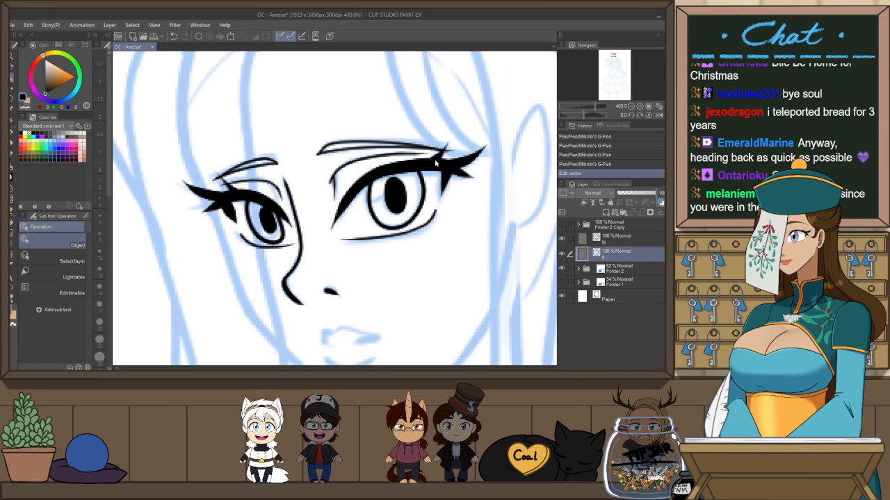
pyautogui.moveTo(451, 135); pyautogui.dragTo(436, 151)
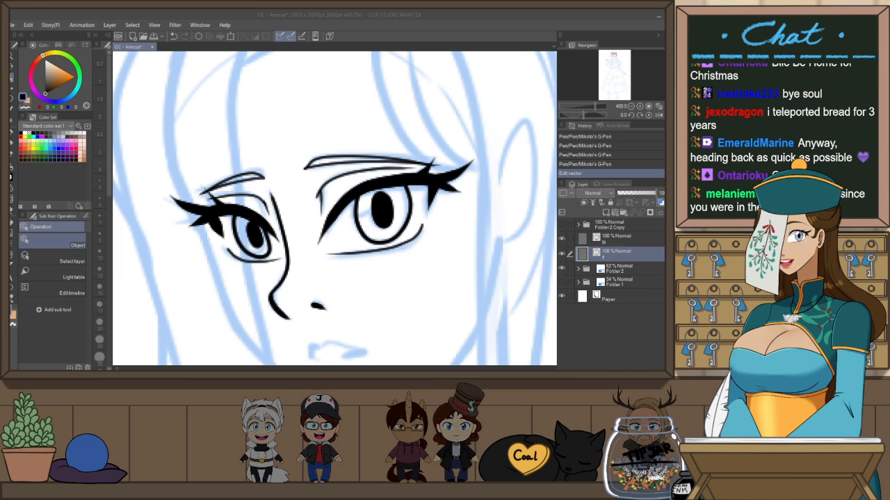
# Ink the mouth's upper lip, corner and curved lower lip line with Mikoto's G-Pen at brush size 4
pyautogui.moveTo(414, 278); pyautogui.dragTo(437, 184)
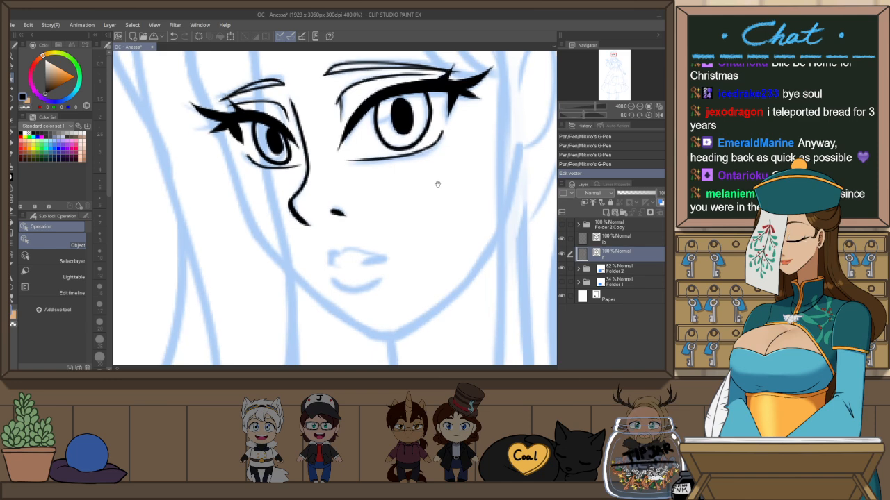
pyautogui.press('p')
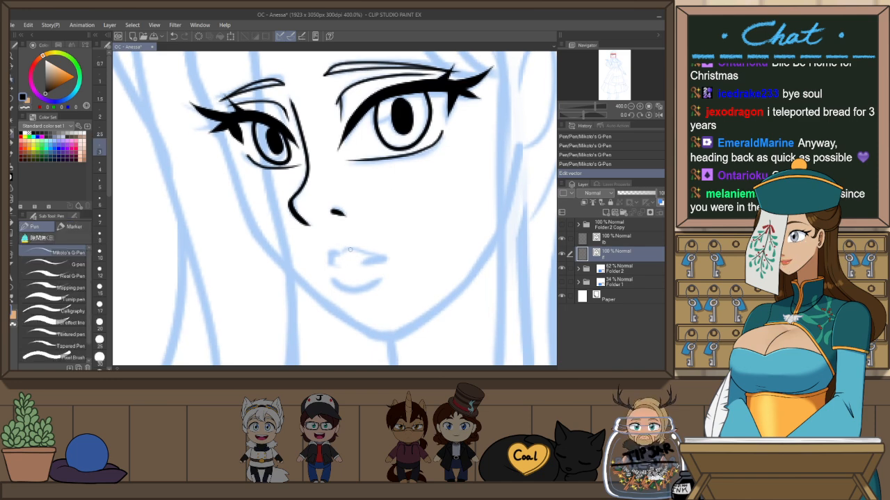
pyautogui.moveTo(376, 259); pyautogui.dragTo(360, 264)
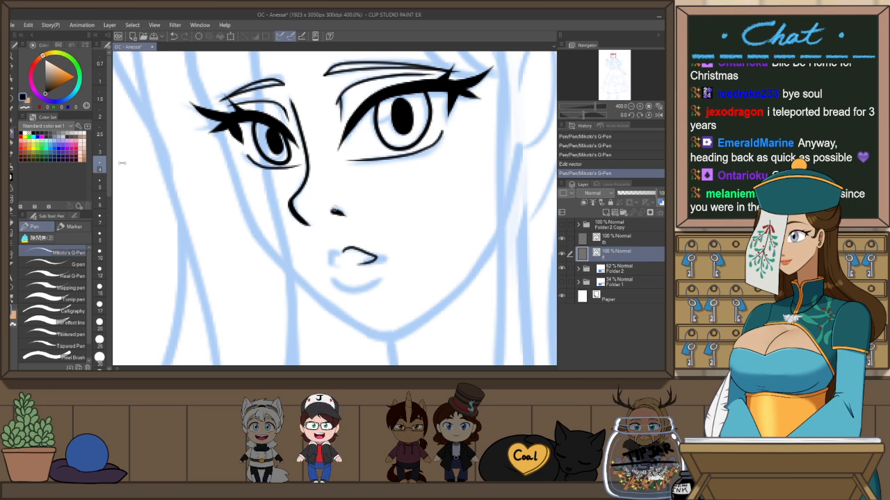
pyautogui.hotkey('ctrl', 'z')
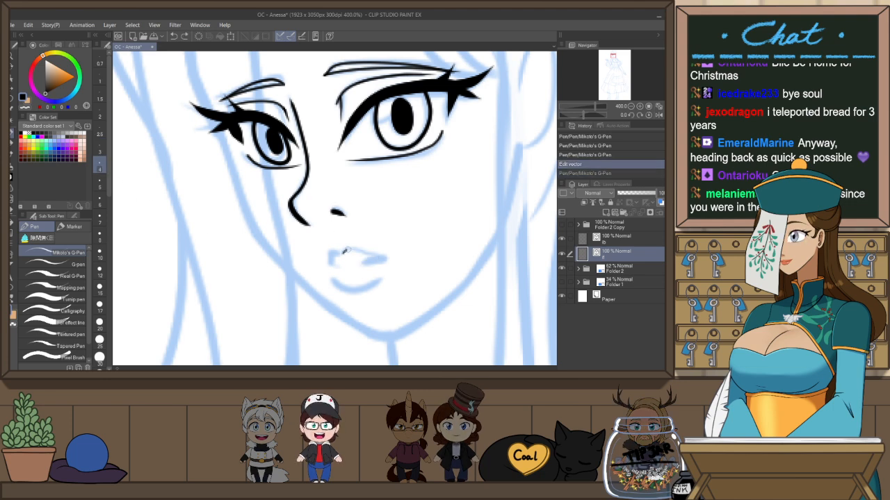
pyautogui.moveTo(375, 258)
pyautogui.mouseDown()
pyautogui.moveTo(332, 261)
pyautogui.moveTo(371, 258)
pyautogui.moveTo(384, 272)
pyautogui.mouseUp()
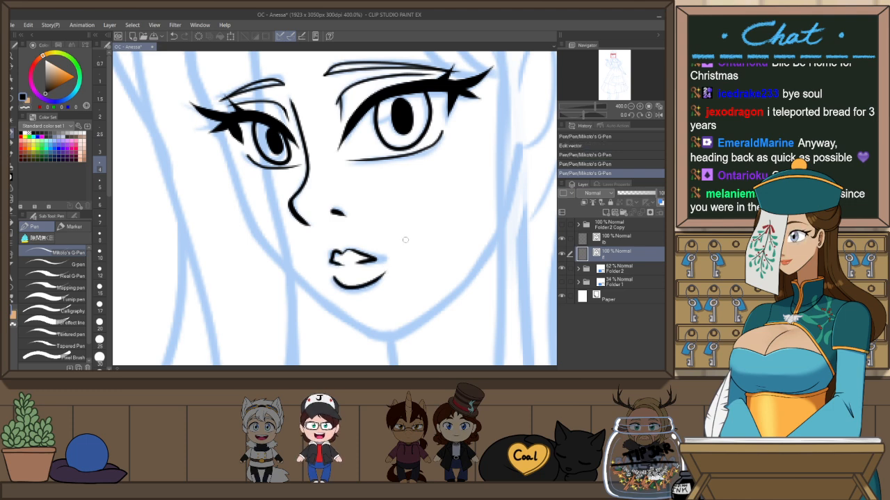
pyautogui.hotkey('ctrl', 'z')
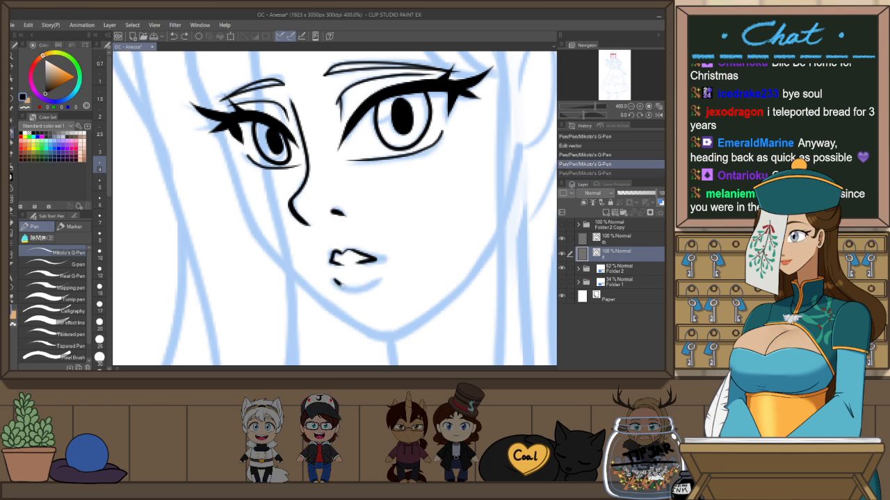
# Activate the upper vector layer and set Mikoto's G-Pen to brush size 7 for inking the head outline
pyautogui.scroll(-5, 369, 301)
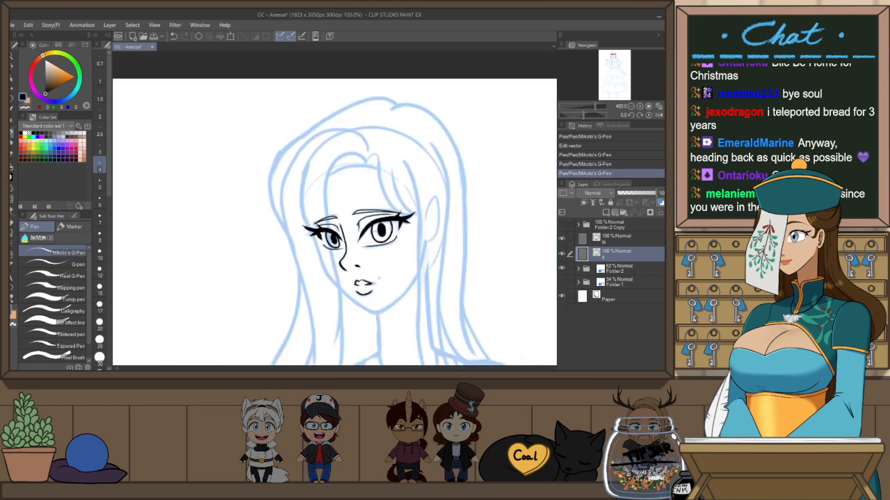
pyautogui.scroll(-1, 471, 289)
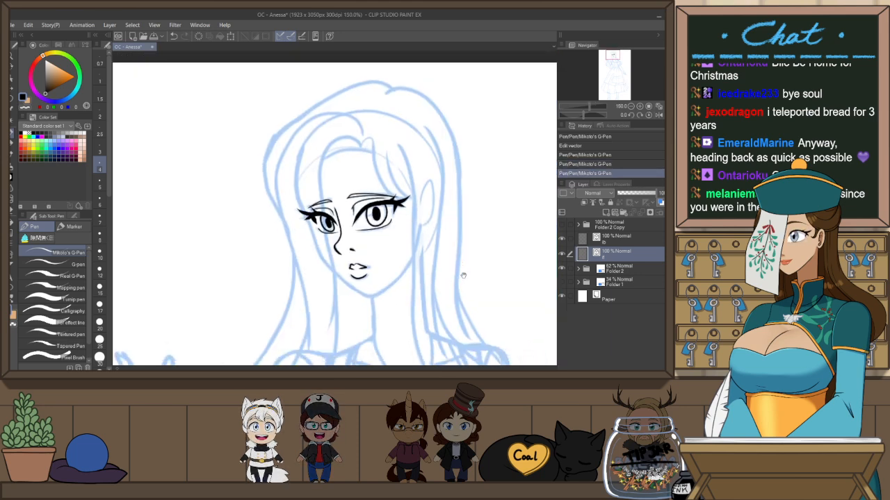
pyautogui.click(621, 243)
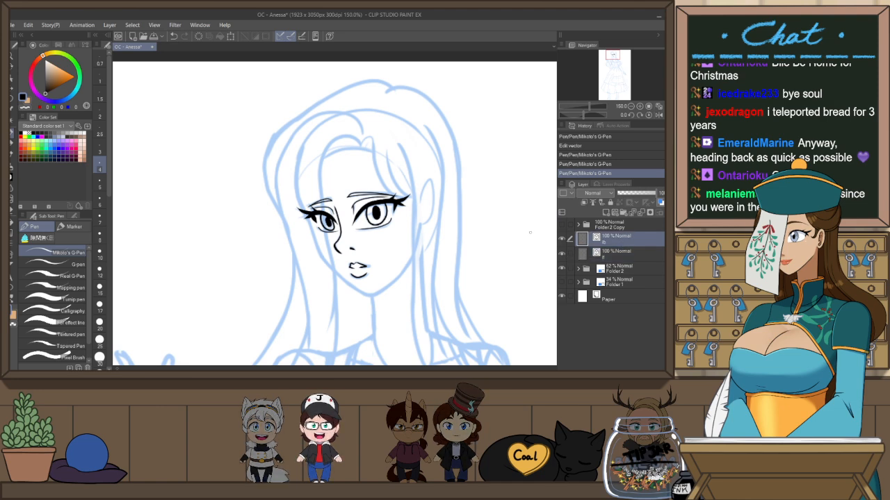
pyautogui.moveTo(447, 252); pyautogui.dragTo(438, 264)
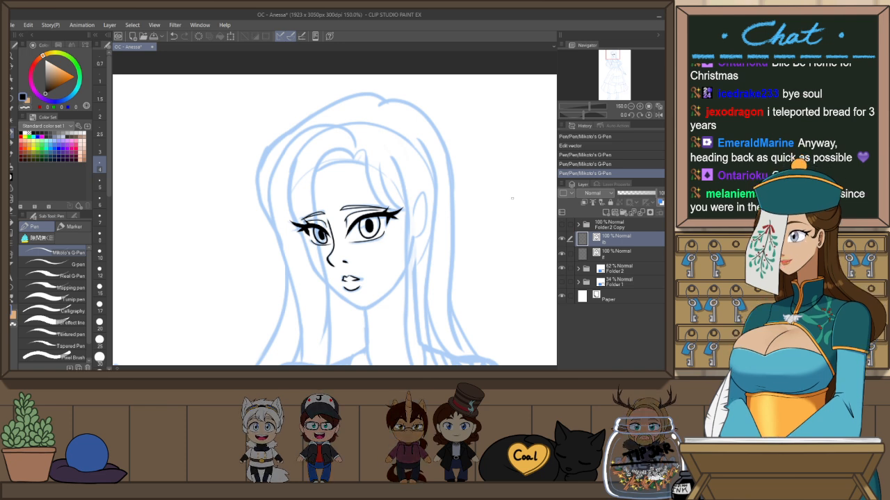
pyautogui.moveTo(494, 304); pyautogui.dragTo(488, 266)
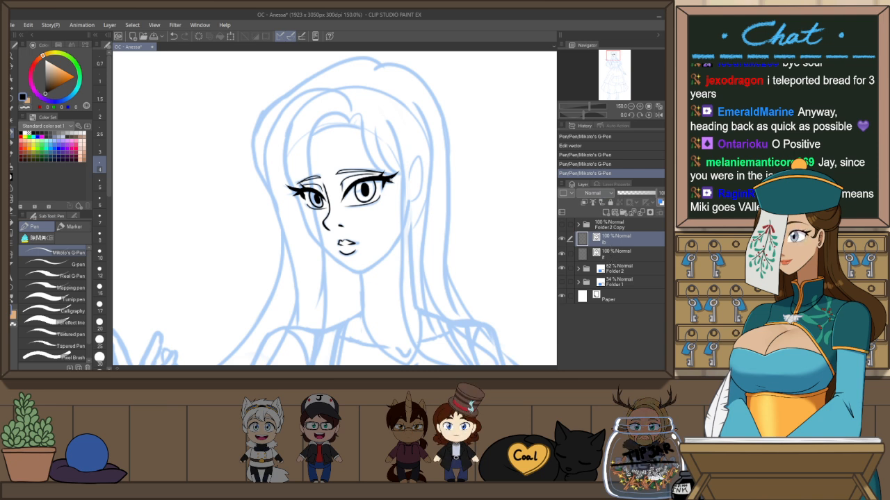
pyautogui.moveTo(438, 177); pyautogui.dragTo(435, 180)
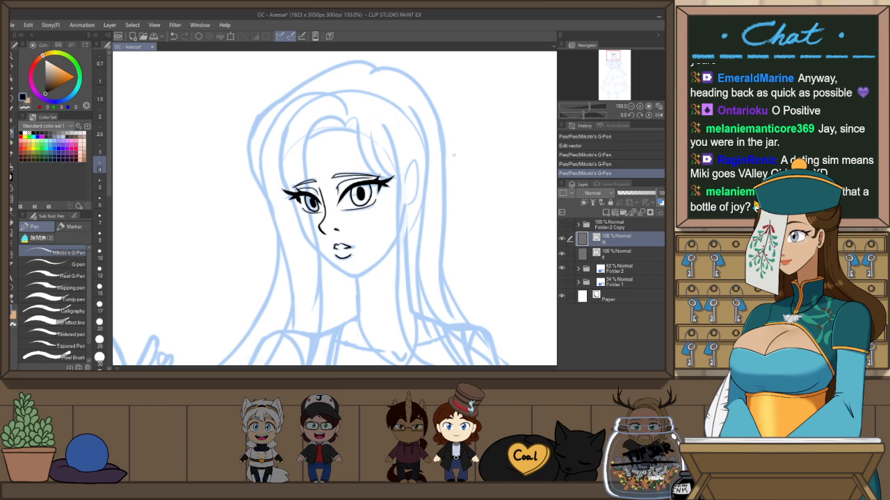
pyautogui.click(109, 205)
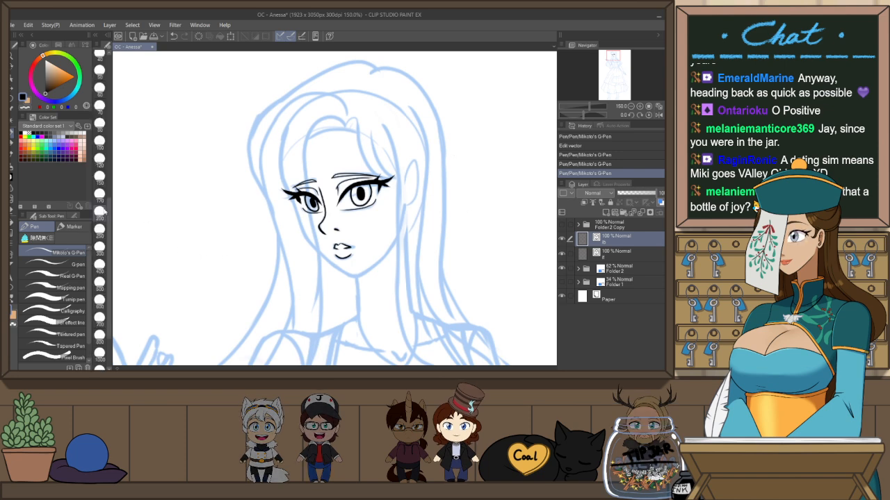
pyautogui.moveTo(110, 204); pyautogui.dragTo(112, 95)
pyautogui.click(99, 127)
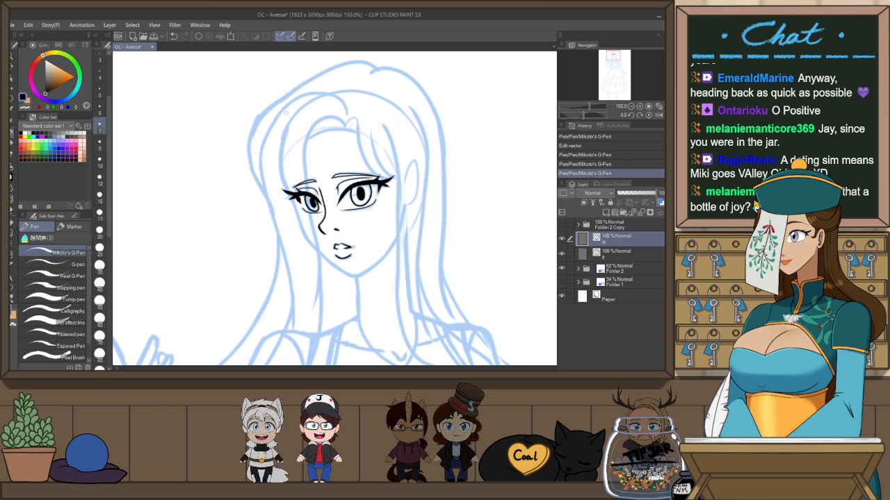
pyautogui.moveTo(281, 158); pyautogui.dragTo(305, 236)
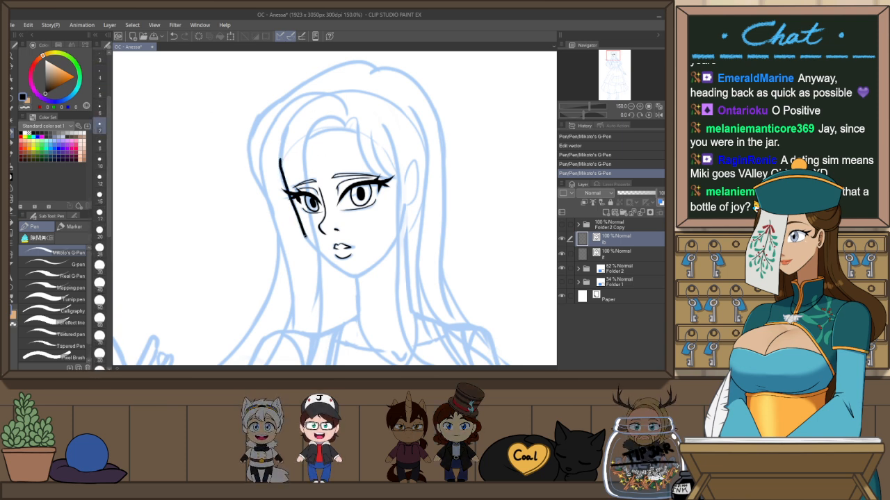
pyautogui.moveTo(377, 269); pyautogui.dragTo(402, 240)
pyautogui.hotkey('ctrl', 'z')
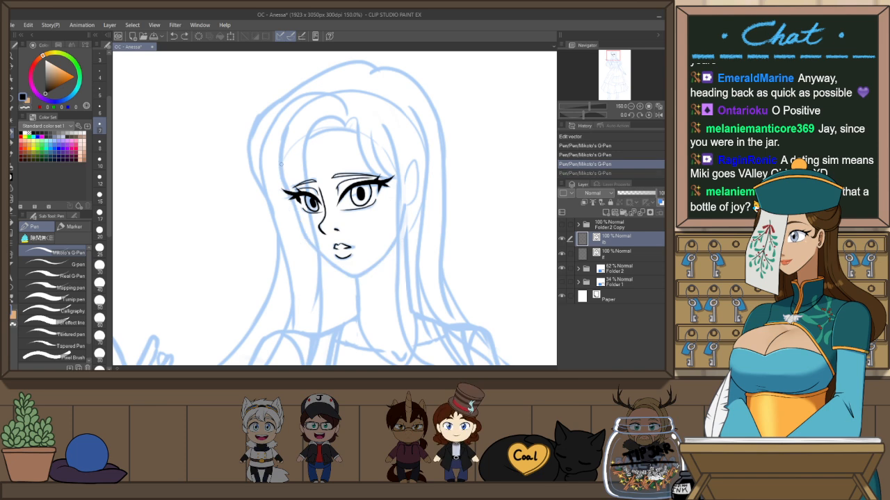
pyautogui.moveTo(281, 156)
pyautogui.mouseDown()
pyautogui.moveTo(310, 245)
pyautogui.moveTo(406, 223)
pyautogui.mouseUp()
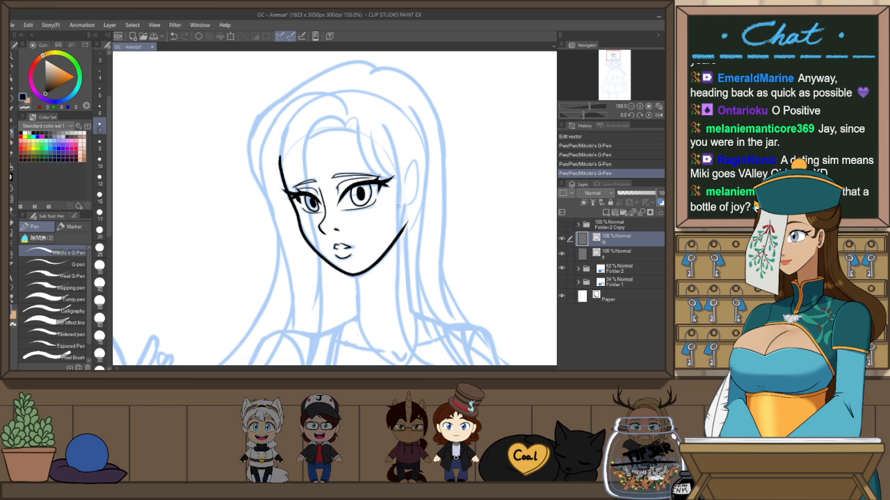
pyautogui.hotkey('ctrl', 'z')
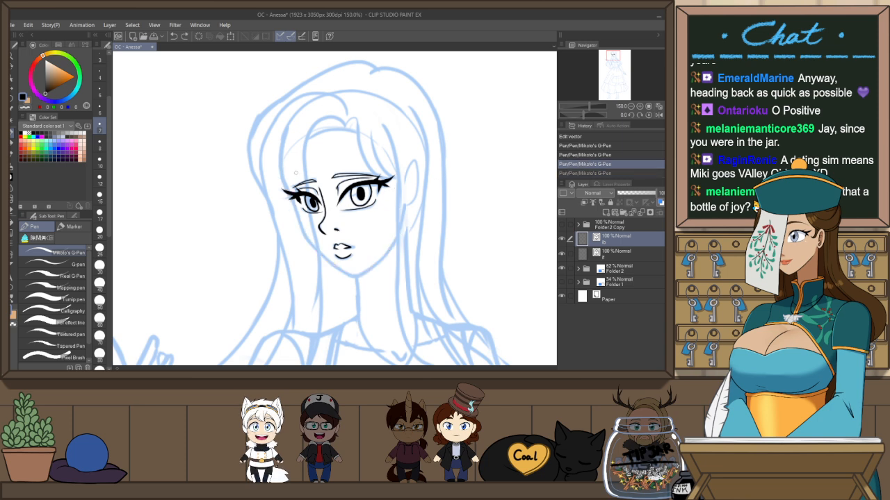
# Rotate the canvas about 15 degrees and ink the far side of the face from forehead to chin with Mikoto's G-Pen at brush size 7
pyautogui.moveTo(309, 175); pyautogui.dragTo(313, 158)
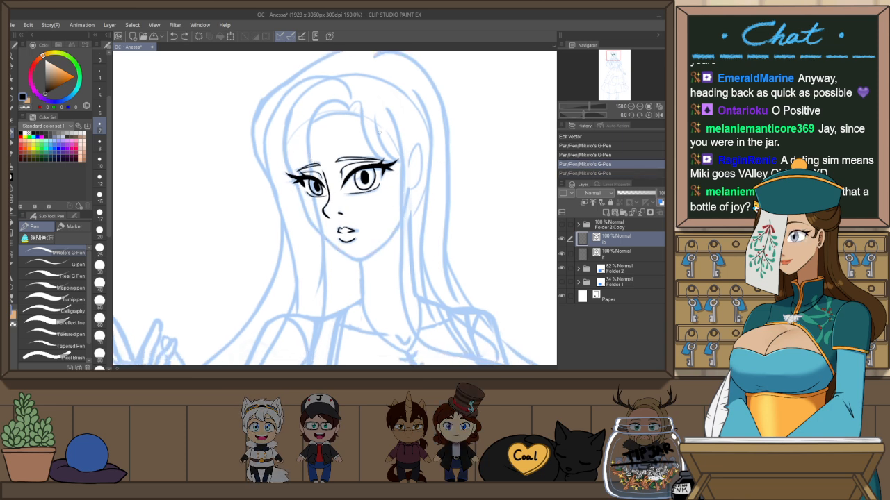
pyautogui.moveTo(465, 137)
pyautogui.mouseDown()
pyautogui.moveTo(477, 152)
pyautogui.moveTo(473, 175)
pyautogui.mouseUp()
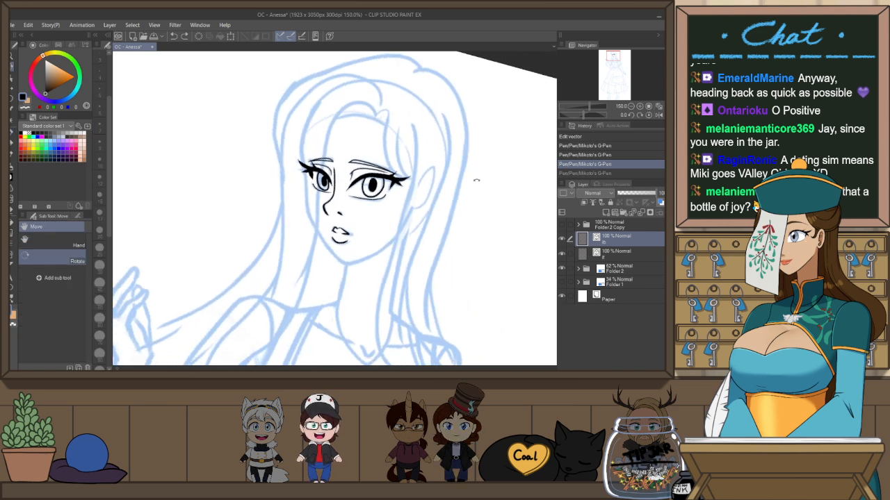
pyautogui.press('p')
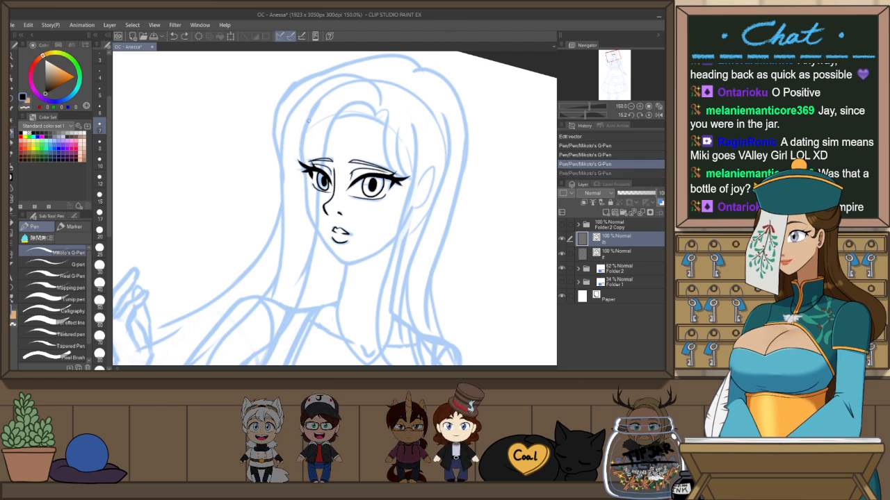
pyautogui.moveTo(304, 167)
pyautogui.mouseDown()
pyautogui.moveTo(328, 243)
pyautogui.moveTo(344, 262)
pyautogui.mouseUp()
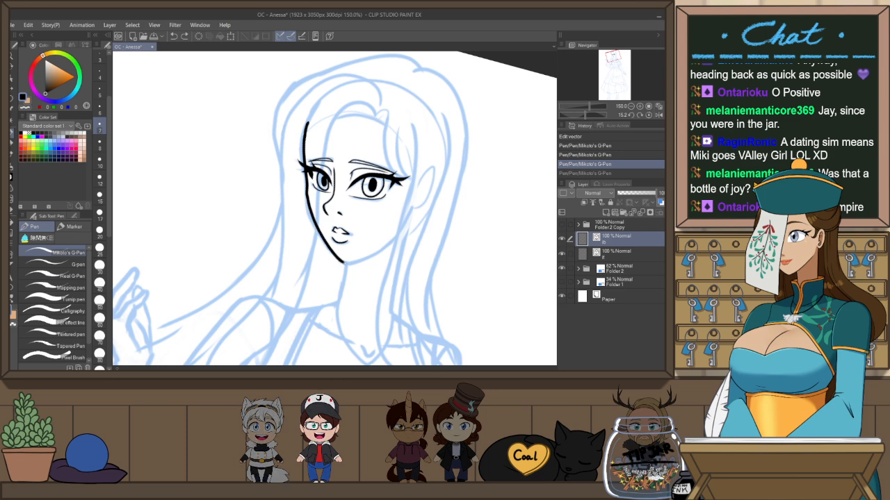
pyautogui.hotkey('ctrl', 'z')
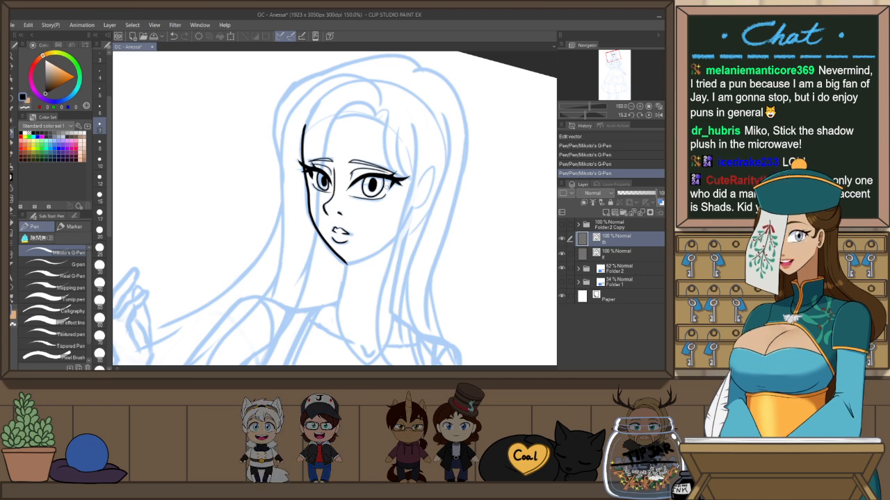
# Adjust the inked cheek and chin contour to follow the sketch with the Pinch vector line tool
pyautogui.press('y')
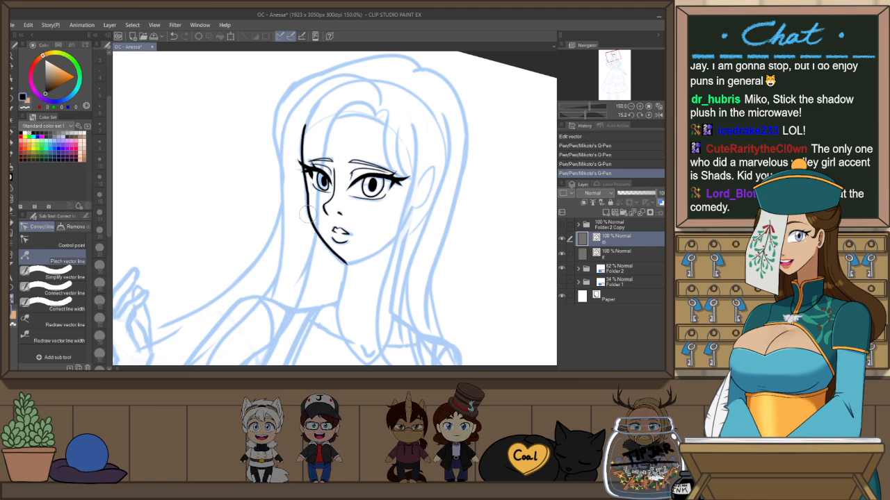
pyautogui.moveTo(345, 255); pyautogui.dragTo(350, 254)
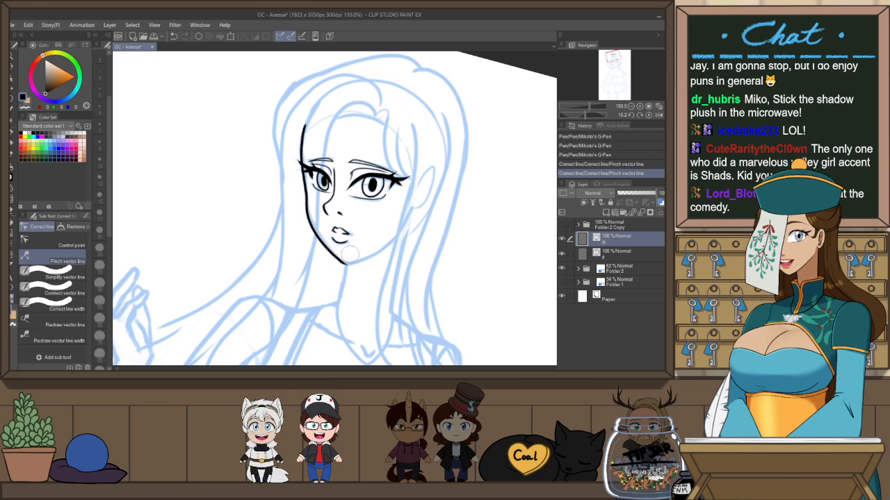
pyautogui.moveTo(301, 198); pyautogui.dragTo(302, 198)
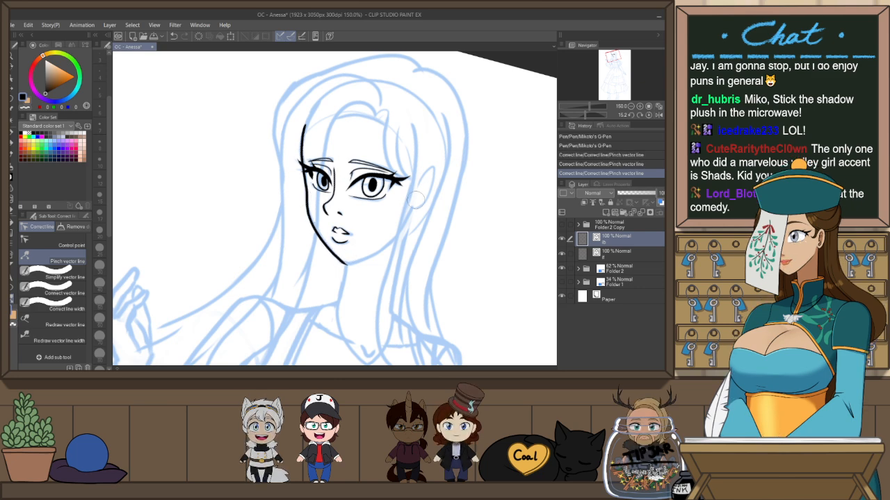
# Try to ink the near-side jawline from the chin up toward the ear with the canvas rotated the opposite way
pyautogui.press('r')
pyautogui.moveTo(462, 204); pyautogui.dragTo(431, 113)
pyautogui.press('p')
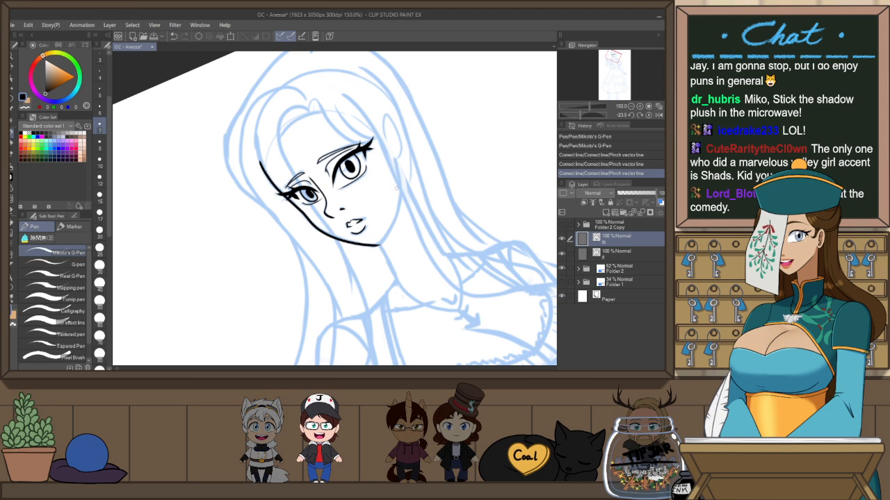
pyautogui.moveTo(375, 245); pyautogui.dragTo(397, 175)
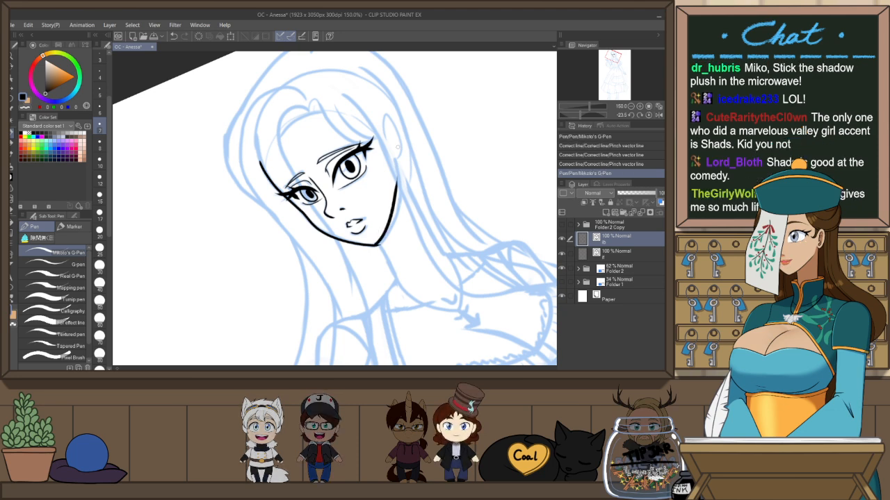
# Mirror and rotate the canvas, undo the jaw stroke, and re-ink the jawline from chin to ear with Mikoto's G-Pen at brush size 7
pyautogui.press('h')
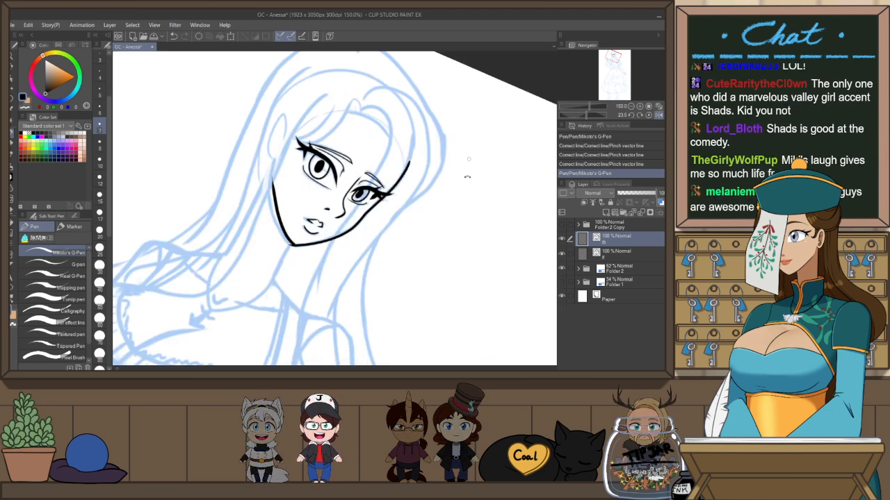
pyautogui.press('r')
pyautogui.moveTo(467, 174); pyautogui.dragTo(415, 250)
pyautogui.press('p')
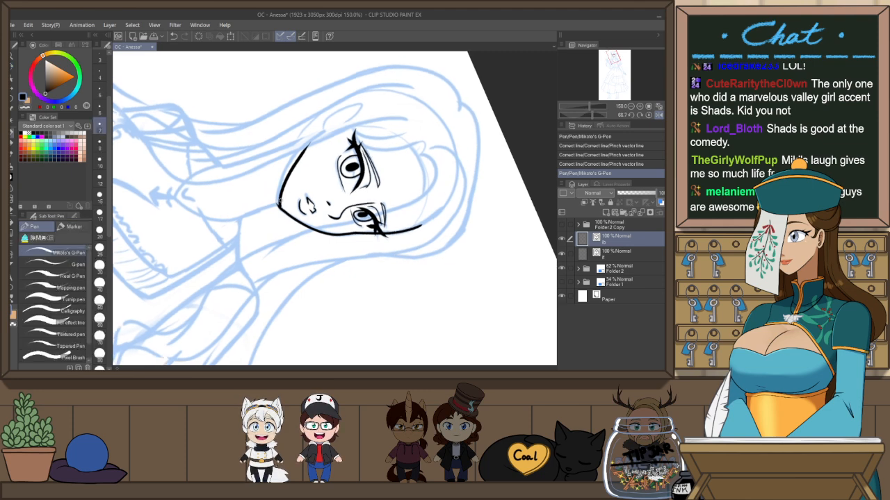
pyautogui.hotkey('ctrl', 'z')
pyautogui.moveTo(277, 207)
pyautogui.mouseDown()
pyautogui.moveTo(281, 182)
pyautogui.moveTo(320, 123)
pyautogui.moveTo(282, 184)
pyautogui.moveTo(330, 128)
pyautogui.mouseUp()
pyautogui.hotkey('ctrl', 'z')
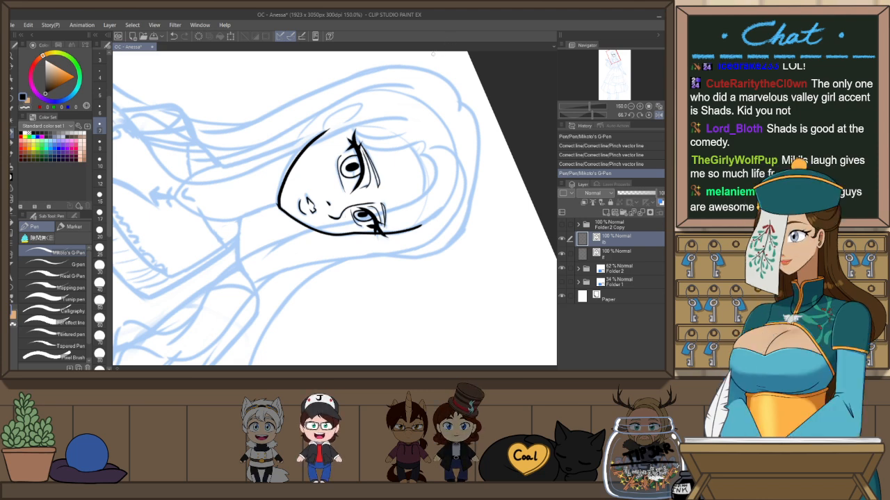
pyautogui.moveTo(304, 235); pyautogui.dragTo(333, 237)
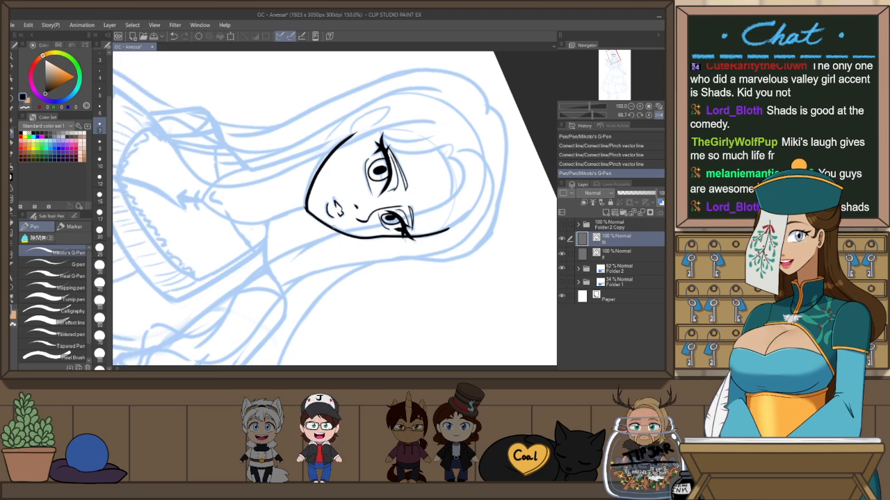
pyautogui.hotkey('ctrl', 'z')
pyautogui.moveTo(306, 208)
pyautogui.mouseDown()
pyautogui.moveTo(307, 186)
pyautogui.moveTo(351, 136)
pyautogui.mouseUp()
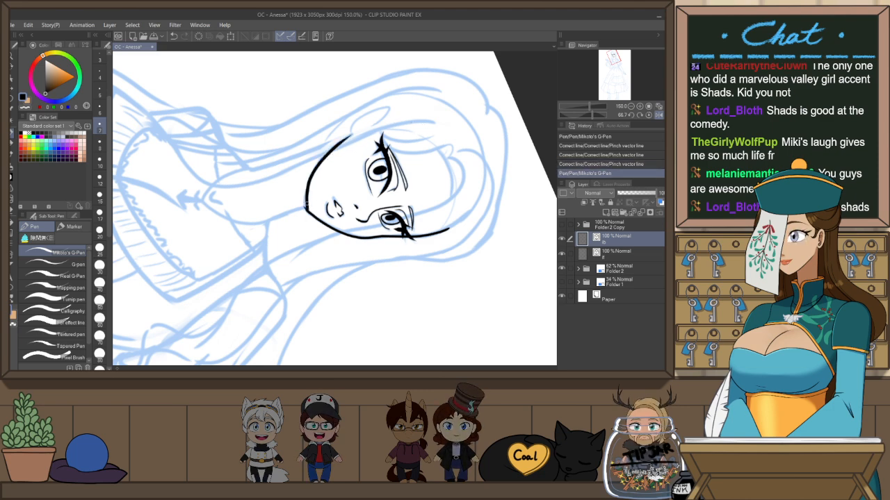
pyautogui.hotkey('ctrl', 'z')
pyautogui.moveTo(314, 175); pyautogui.dragTo(338, 145)
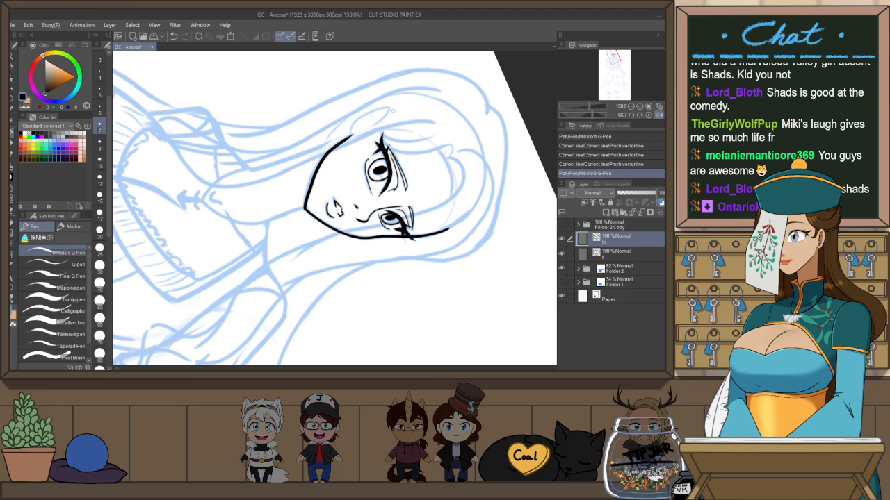
# Reset the canvas rotation and mirroring and refine the near-side jawline with the Pinch vector line tool
pyautogui.hotkey('ctrl', '@')
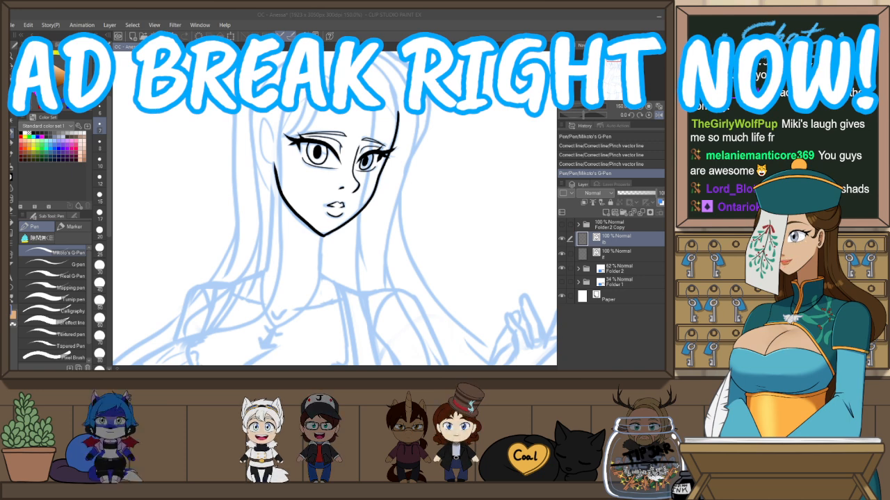
pyautogui.press('h')
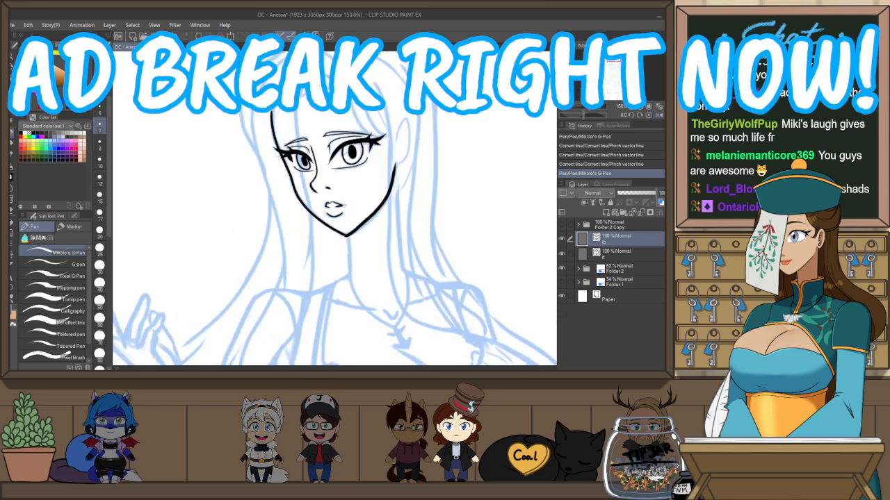
pyautogui.press('y')
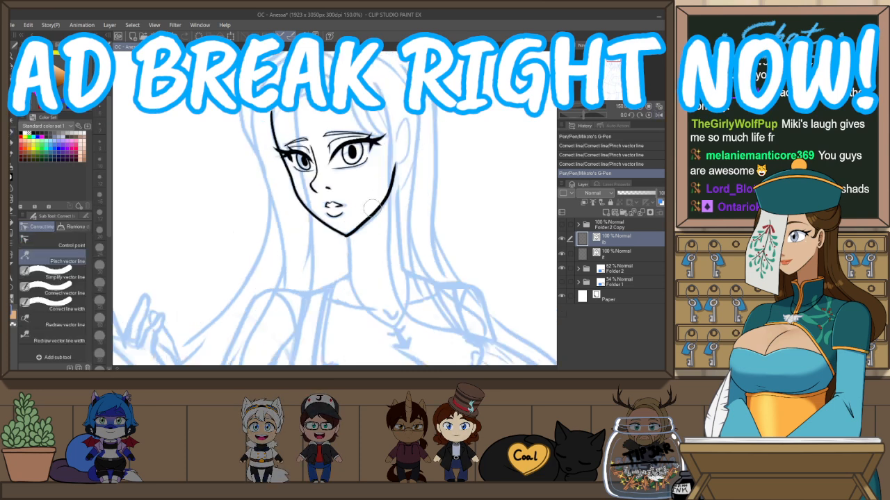
pyautogui.moveTo(369, 215); pyautogui.dragTo(375, 214)
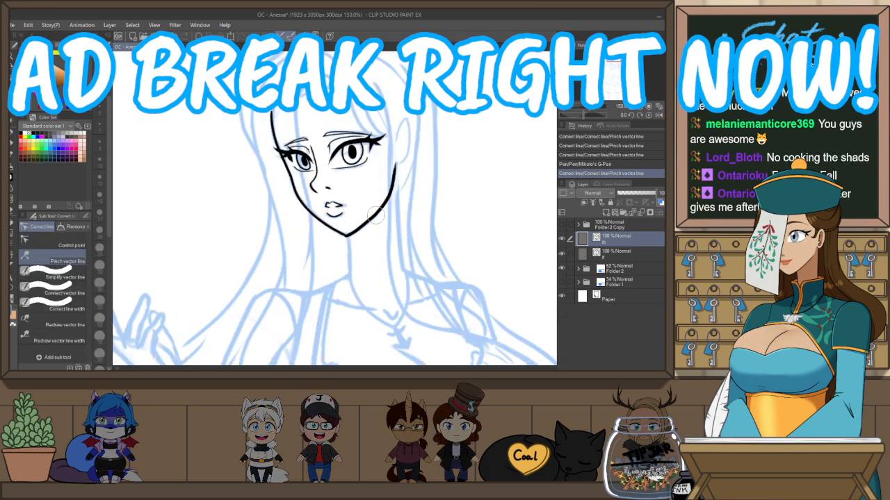
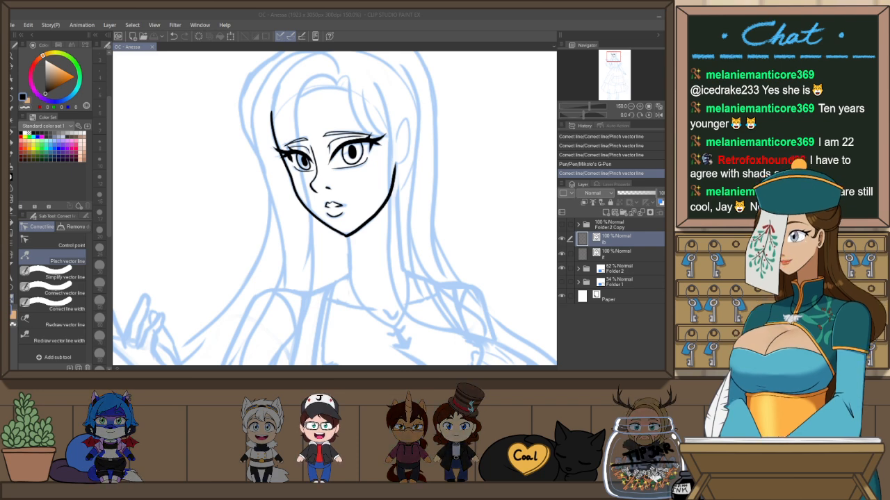
# Ink the curved bang strand from the hair parting down across the forehead to the ear with Mikoto's G-Pen at brush size 7
pyautogui.moveTo(419, 170); pyautogui.dragTo(421, 211)
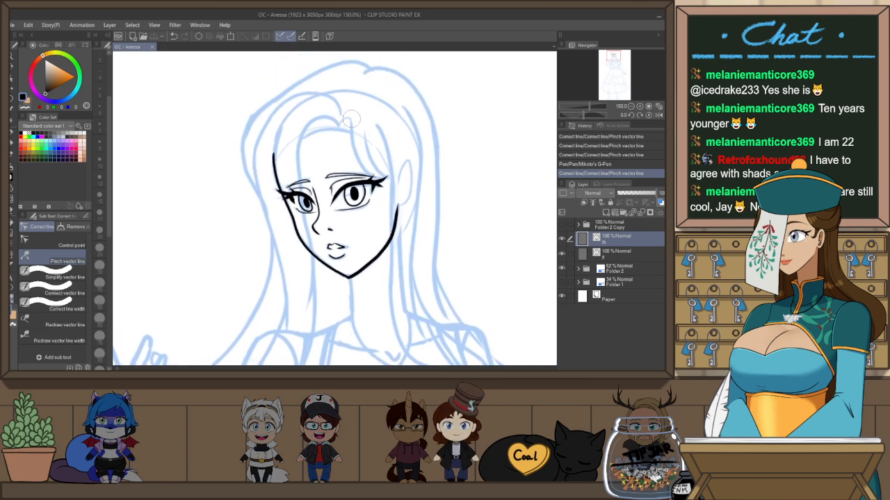
pyautogui.press('p')
pyautogui.moveTo(339, 130)
pyautogui.mouseDown()
pyautogui.moveTo(364, 162)
pyautogui.moveTo(407, 172)
pyautogui.mouseUp()
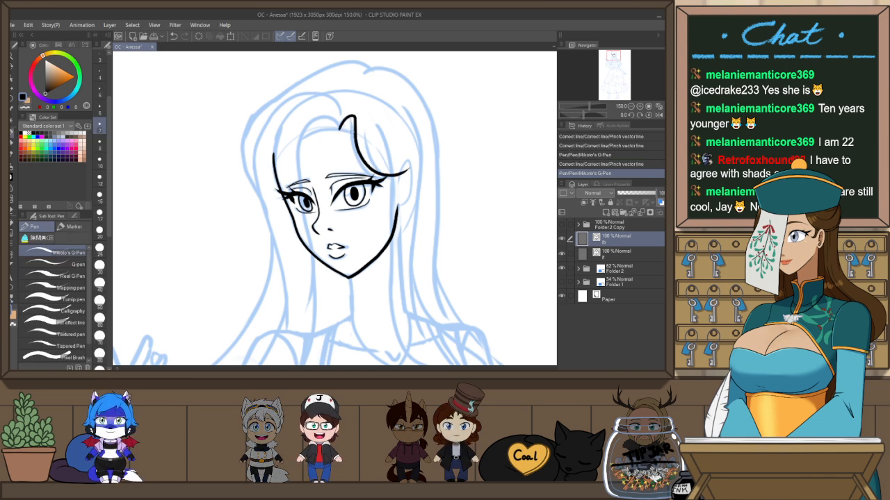
# Redo the bang strand at the hair parting and ink the two long far-side strands from the parting down to the shoulder
pyautogui.hotkey('ctrl', 'z')
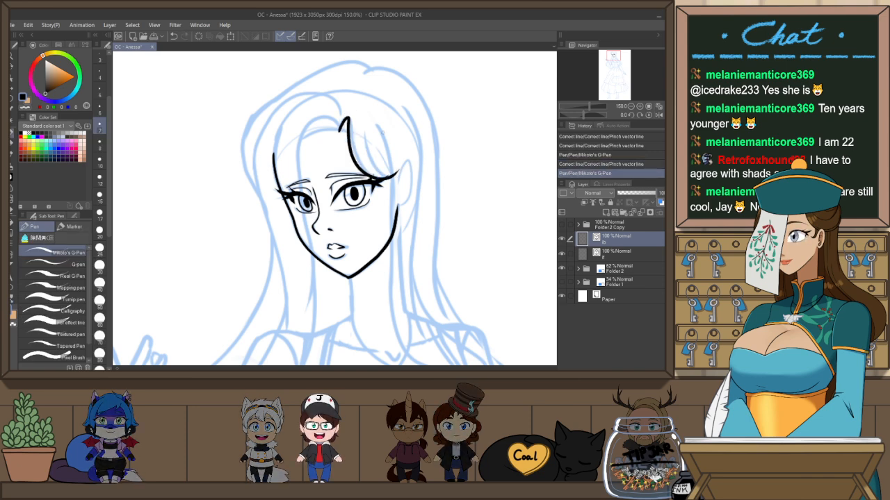
pyautogui.hotkey('ctrl', 'z')
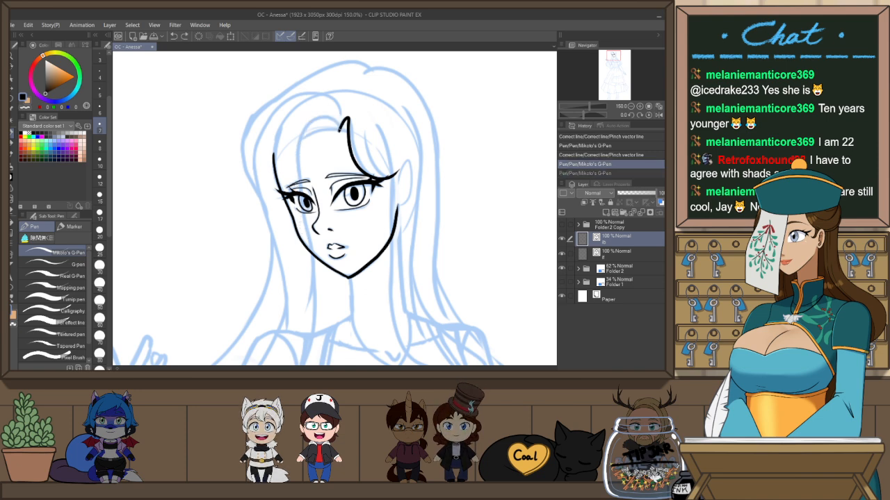
pyautogui.moveTo(340, 130)
pyautogui.mouseDown()
pyautogui.moveTo(298, 161)
pyautogui.moveTo(314, 335)
pyautogui.mouseUp()
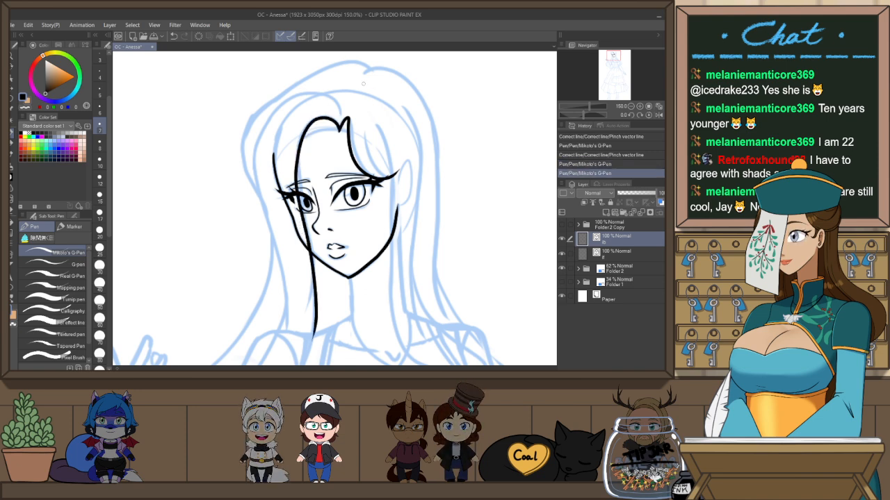
pyautogui.moveTo(340, 113); pyautogui.dragTo(261, 210)
pyautogui.hotkey('ctrl', 'z')
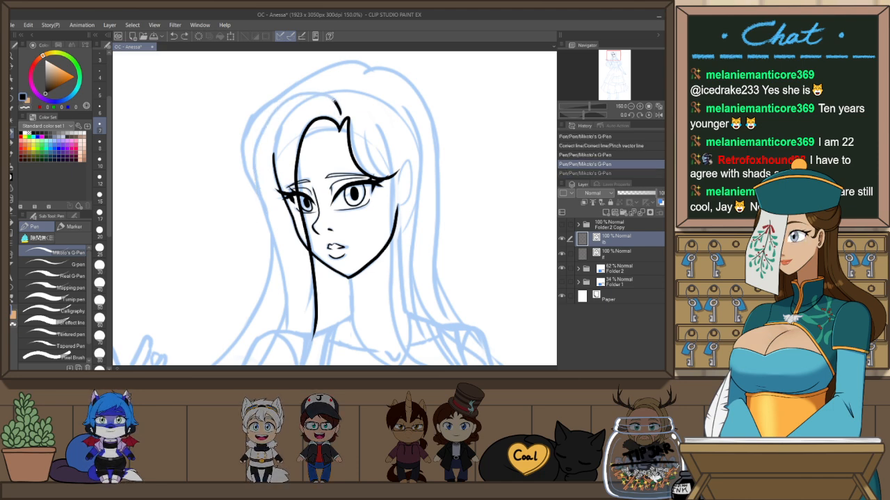
pyautogui.moveTo(341, 114)
pyautogui.mouseDown()
pyautogui.moveTo(292, 103)
pyautogui.moveTo(254, 169)
pyautogui.moveTo(287, 332)
pyautogui.mouseUp()
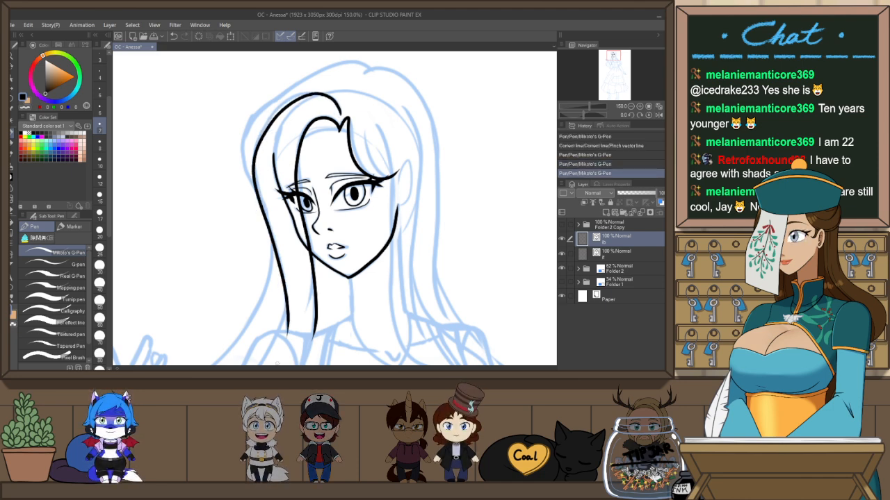
# Ink the near-side front lock from beside the bang down past the jaw, curving outward over the chest, redrawing it until smooth
pyautogui.moveTo(410, 213); pyautogui.dragTo(404, 174)
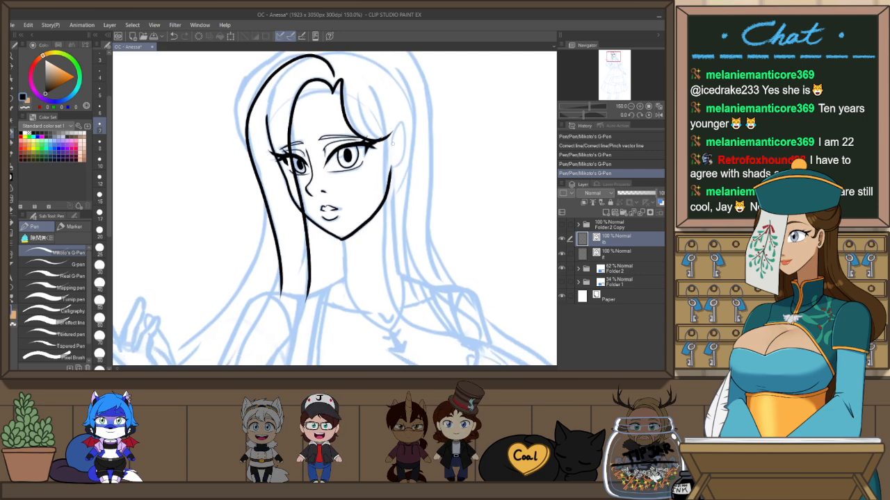
pyautogui.moveTo(376, 86)
pyautogui.mouseDown()
pyautogui.moveTo(382, 250)
pyautogui.moveTo(453, 326)
pyautogui.mouseUp()
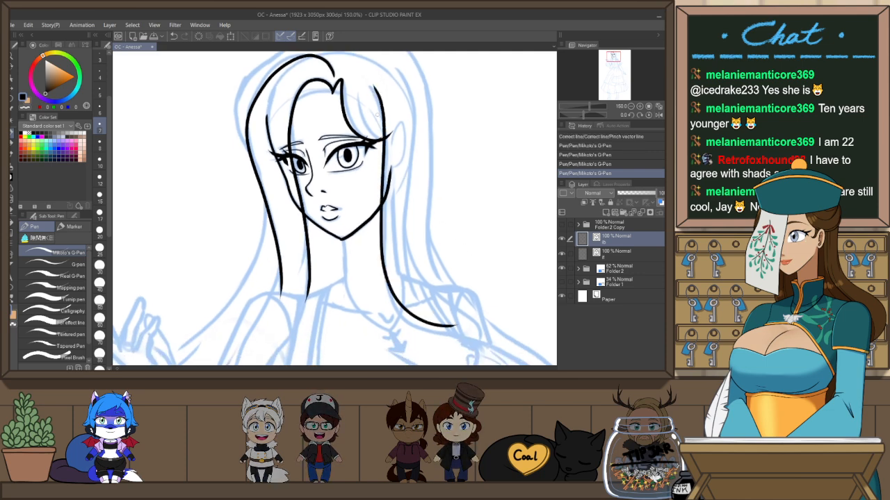
pyautogui.hotkey('ctrl', 'z')
pyautogui.moveTo(372, 84)
pyautogui.mouseDown()
pyautogui.moveTo(378, 214)
pyautogui.moveTo(414, 316)
pyautogui.moveTo(477, 337)
pyautogui.mouseUp()
pyautogui.hotkey('ctrl', 'z')
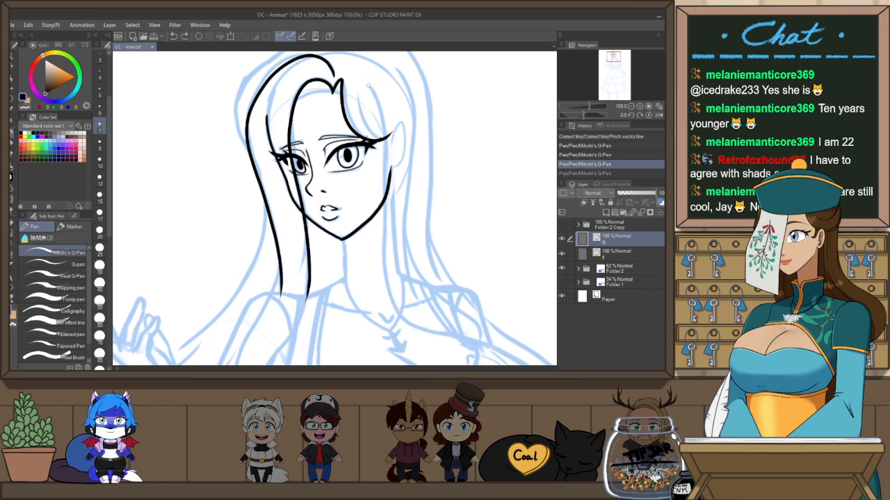
pyautogui.moveTo(372, 85); pyautogui.dragTo(383, 195)
pyautogui.moveTo(417, 327); pyautogui.dragTo(460, 336)
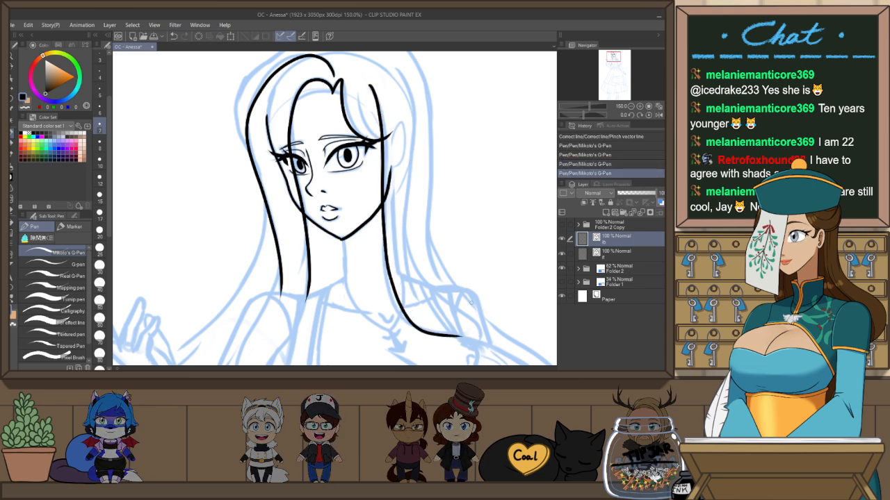
# Mirror the canvas and ink the near-side strand behind the front lock, curving over the shoulder to meet the lock's tip
pyautogui.press('h')
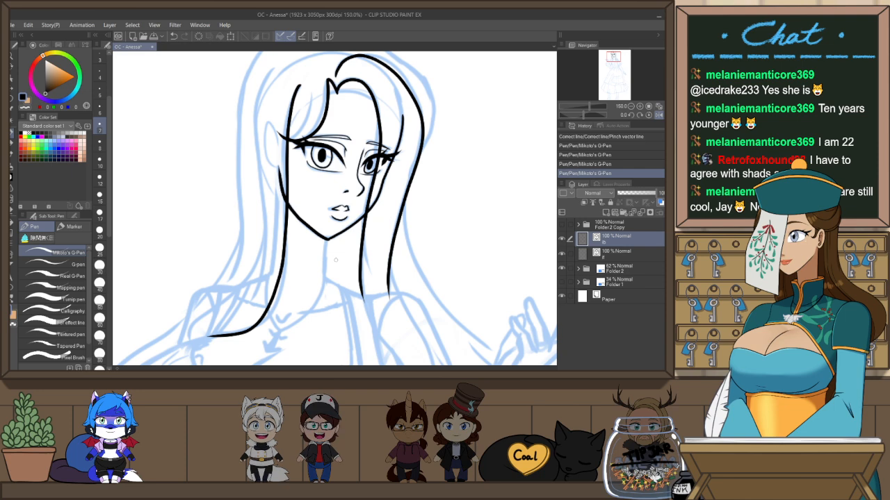
pyautogui.moveTo(277, 67); pyautogui.dragTo(251, 300)
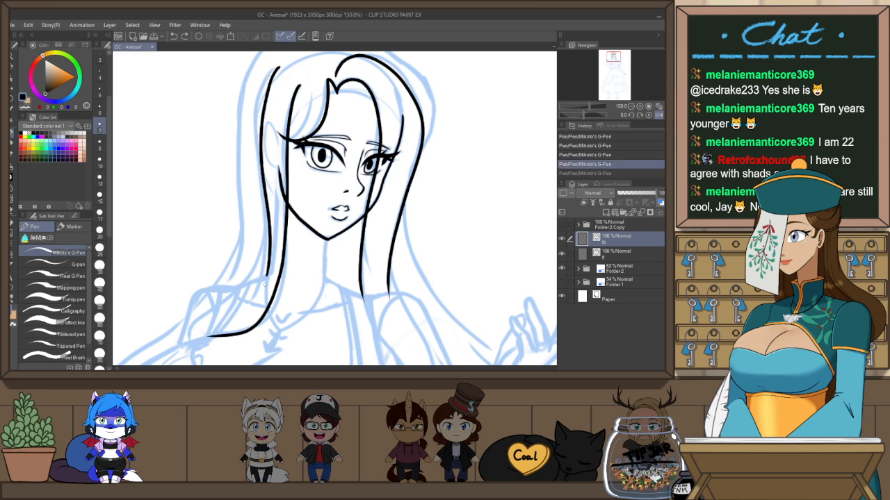
pyautogui.moveTo(290, 183); pyautogui.dragTo(400, 109)
pyautogui.moveTo(377, 150)
pyautogui.mouseDown()
pyautogui.moveTo(376, 168)
pyautogui.moveTo(294, 268)
pyautogui.mouseUp()
pyautogui.hotkey('ctrl', 'z')
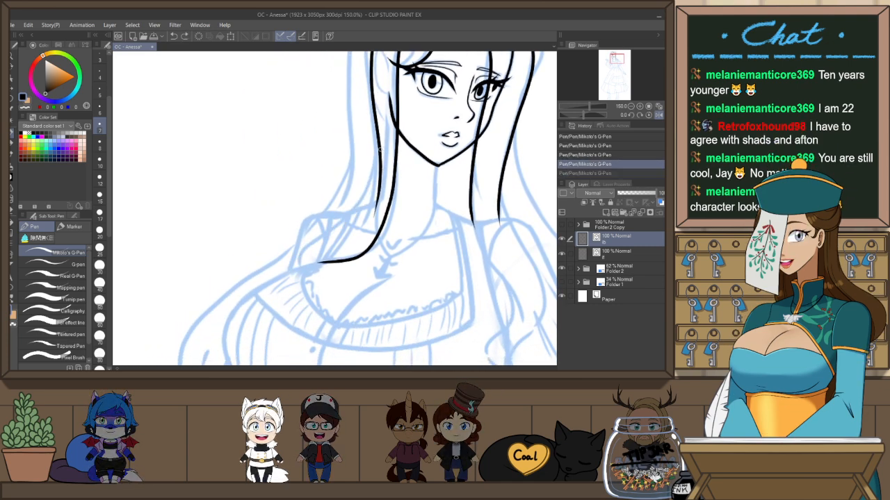
pyautogui.moveTo(379, 161)
pyautogui.mouseDown()
pyautogui.moveTo(365, 202)
pyautogui.moveTo(304, 250)
pyautogui.moveTo(298, 274)
pyautogui.mouseUp()
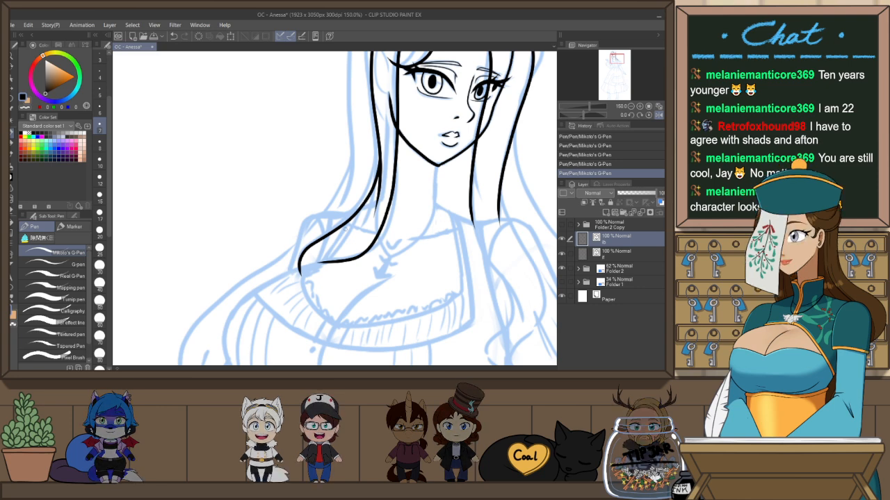
# Unmirror the canvas and ink the far-side crown outline from the top parting to the temple, redrawing it as one rounded stroke
pyautogui.press('h')
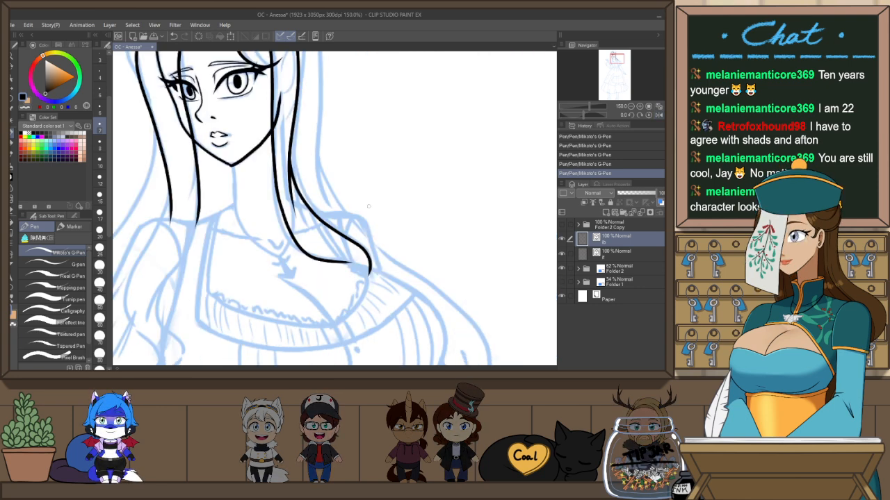
pyautogui.moveTo(356, 241); pyautogui.dragTo(474, 375)
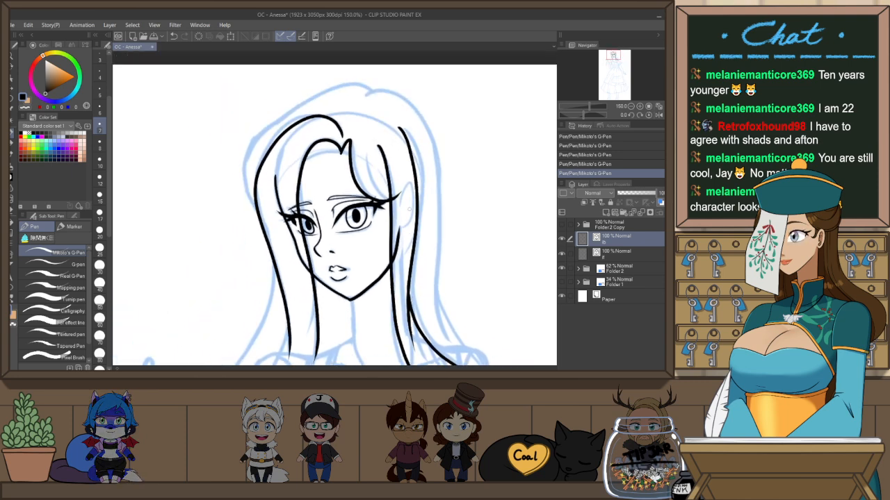
pyautogui.moveTo(254, 216); pyautogui.dragTo(256, 220)
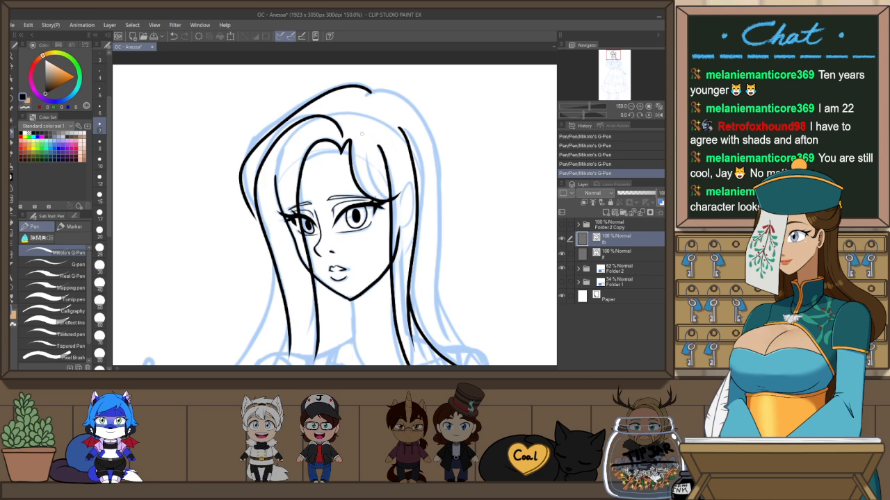
pyautogui.hotkey('ctrl', 'z')
pyautogui.moveTo(371, 91)
pyautogui.mouseDown()
pyautogui.moveTo(319, 96)
pyautogui.moveTo(279, 117)
pyautogui.mouseUp()
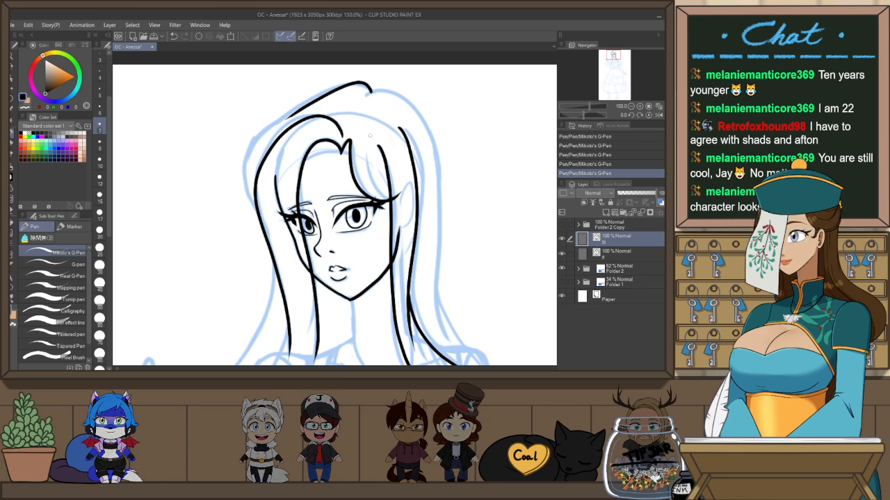
pyautogui.moveTo(410, 115); pyautogui.dragTo(442, 137)
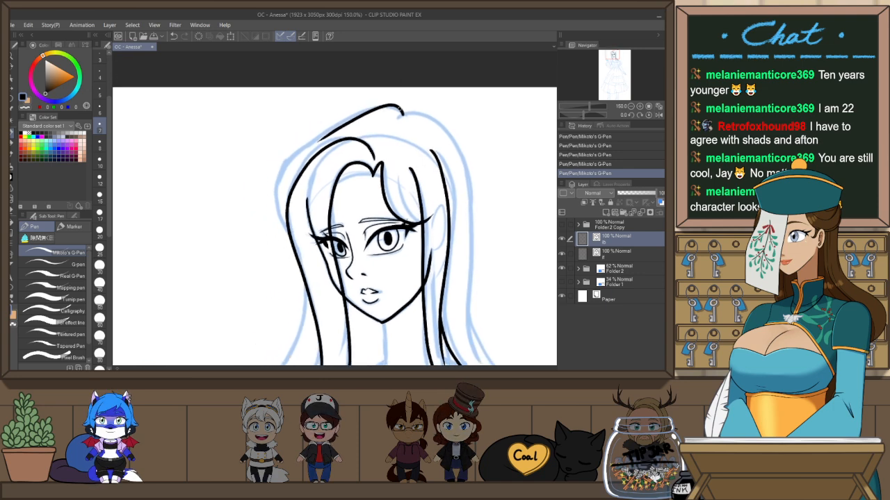
pyautogui.moveTo(318, 141)
pyautogui.mouseDown()
pyautogui.moveTo(303, 152)
pyautogui.moveTo(285, 223)
pyautogui.mouseUp()
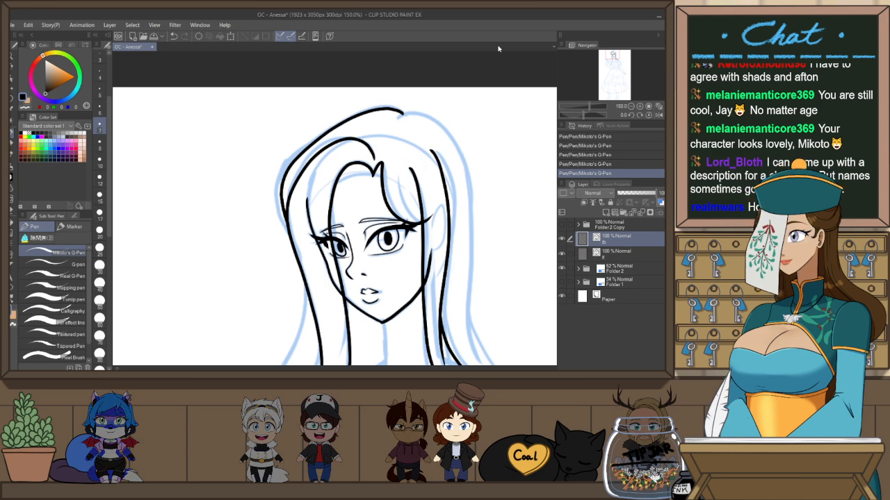
pyautogui.hotkey('ctrl', 'z')
pyautogui.moveTo(403, 114)
pyautogui.mouseDown()
pyautogui.moveTo(332, 125)
pyautogui.moveTo(281, 172)
pyautogui.moveTo(286, 221)
pyautogui.mouseUp()
pyautogui.hotkey('ctrl', 'z')
pyautogui.moveTo(403, 112)
pyautogui.mouseDown()
pyautogui.moveTo(345, 119)
pyautogui.moveTo(275, 182)
pyautogui.moveTo(296, 235)
pyautogui.mouseUp()
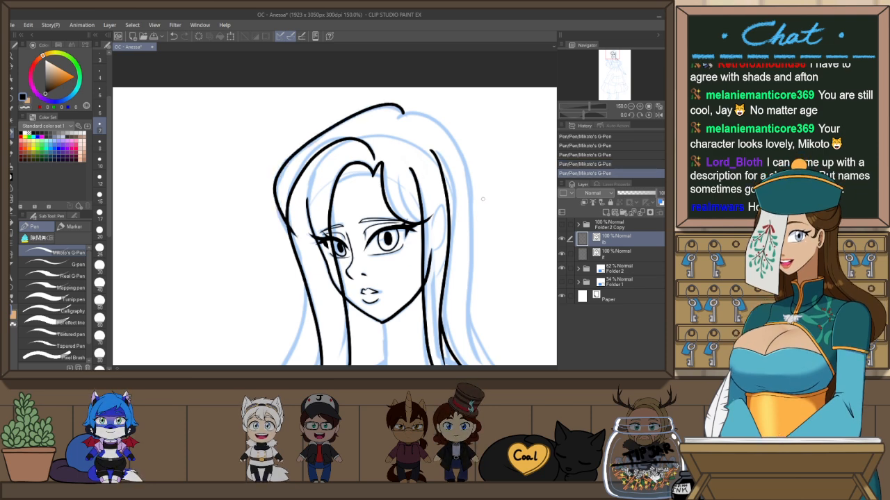
# Mirror the canvas and ink the near-side outer hair outline from the crown parting down toward the shoulder
pyautogui.press('h')
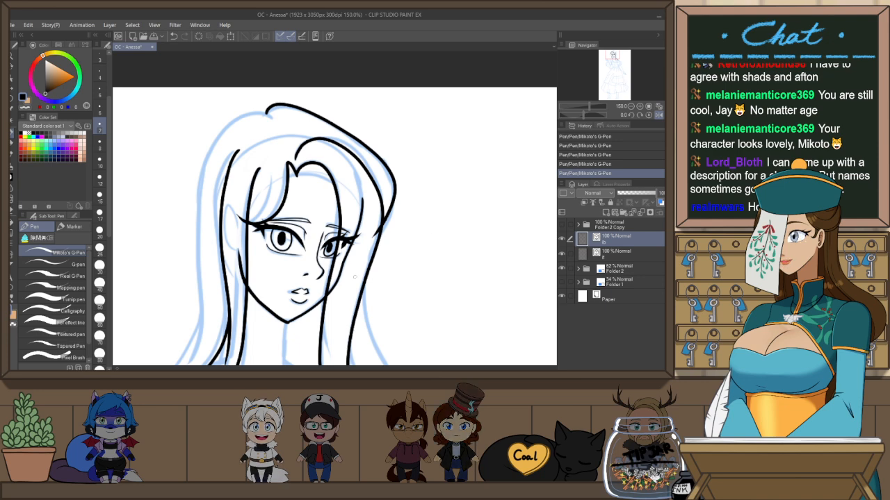
pyautogui.moveTo(391, 245); pyautogui.dragTo(475, 229)
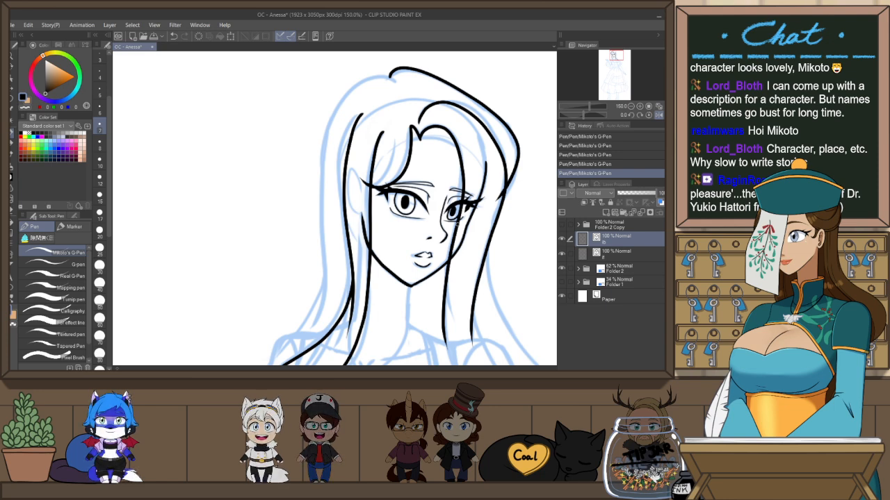
pyautogui.moveTo(394, 82); pyautogui.dragTo(357, 85)
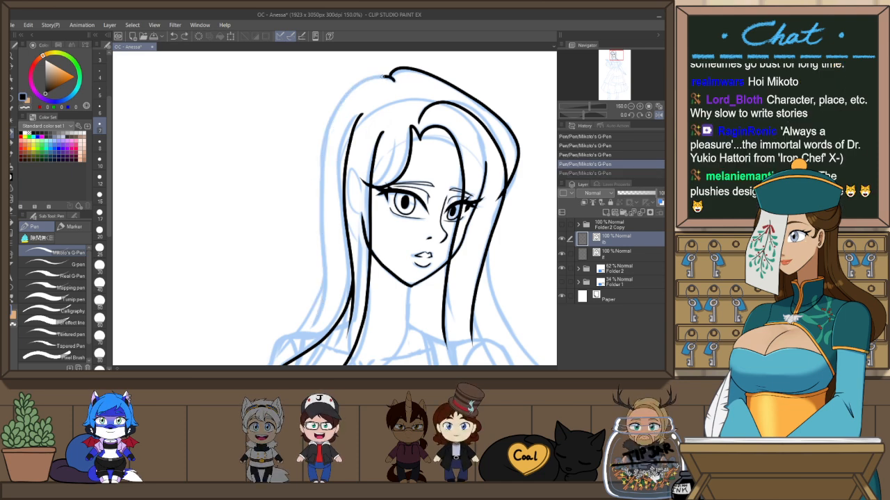
pyautogui.hotkey('ctrl', 'z')
pyautogui.moveTo(325, 260); pyautogui.dragTo(315, 324)
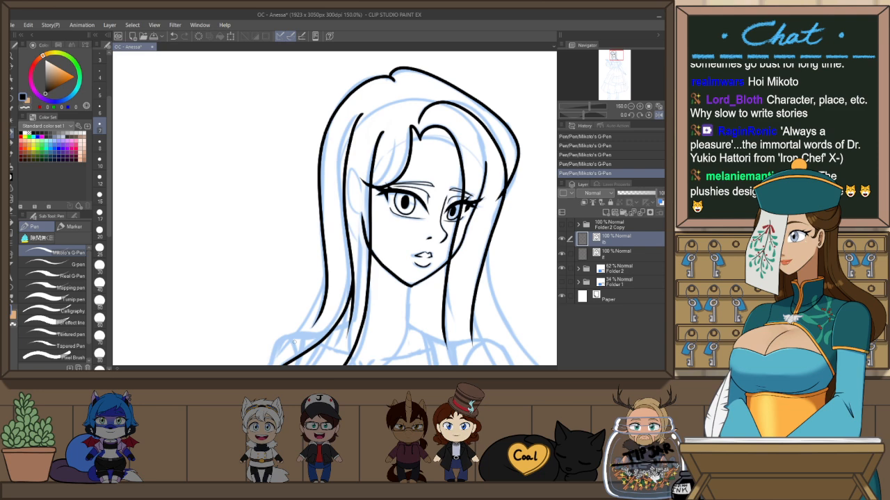
# Ink the overlapping lower strand of the near-side outer hair, tapering it down onto the shoulder
pyautogui.moveTo(423, 255); pyautogui.dragTo(490, 183)
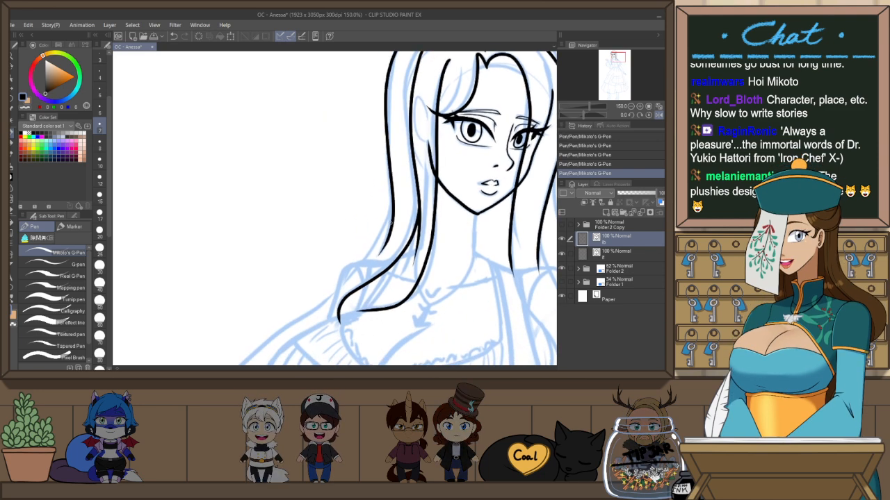
pyautogui.moveTo(392, 201); pyautogui.dragTo(358, 266)
pyautogui.hotkey('ctrl', 'z')
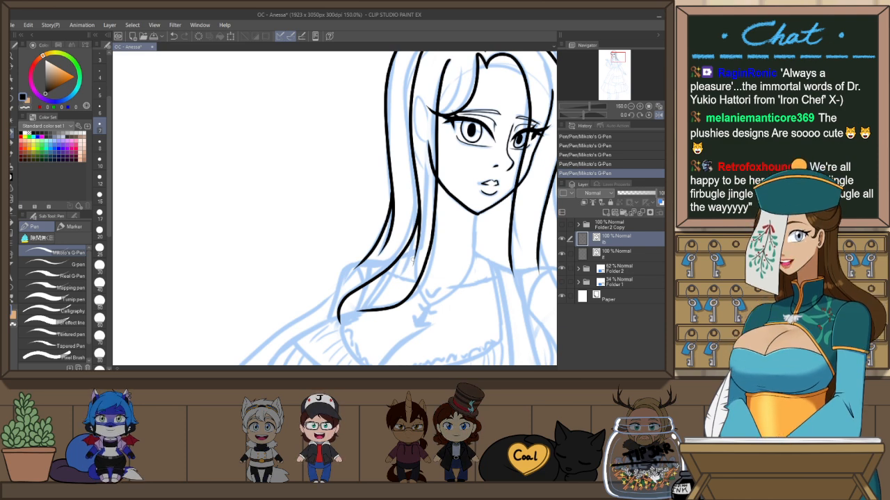
pyautogui.moveTo(392, 186); pyautogui.dragTo(353, 277)
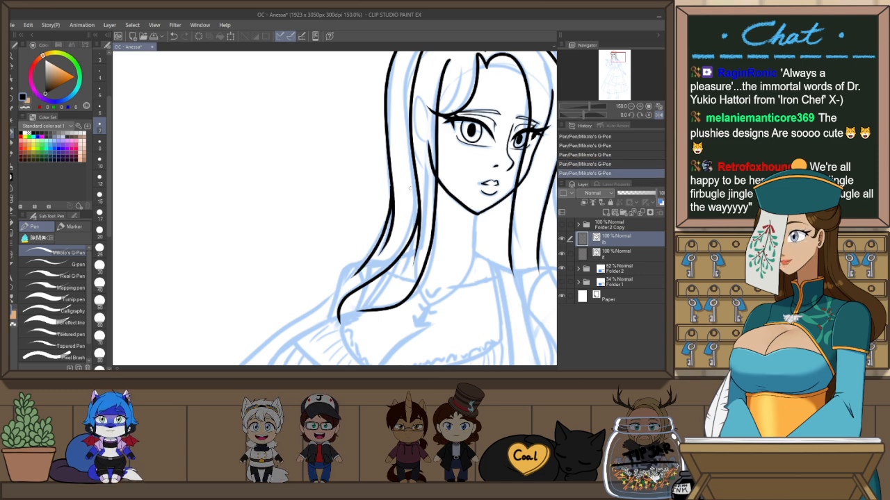
# Select the surplus vector strokes on the lower near-side outer hair with the Object tool and delete them
pyautogui.press('o')
pyautogui.click(394, 184)
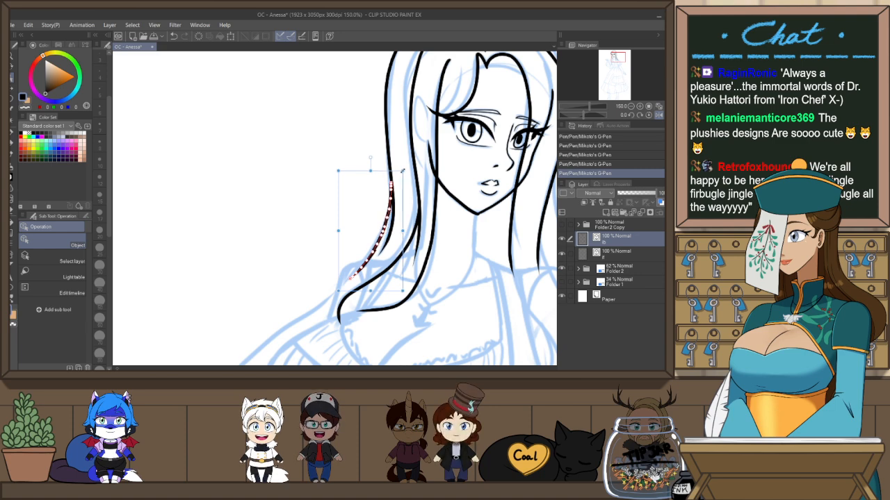
pyautogui.press('Delete')
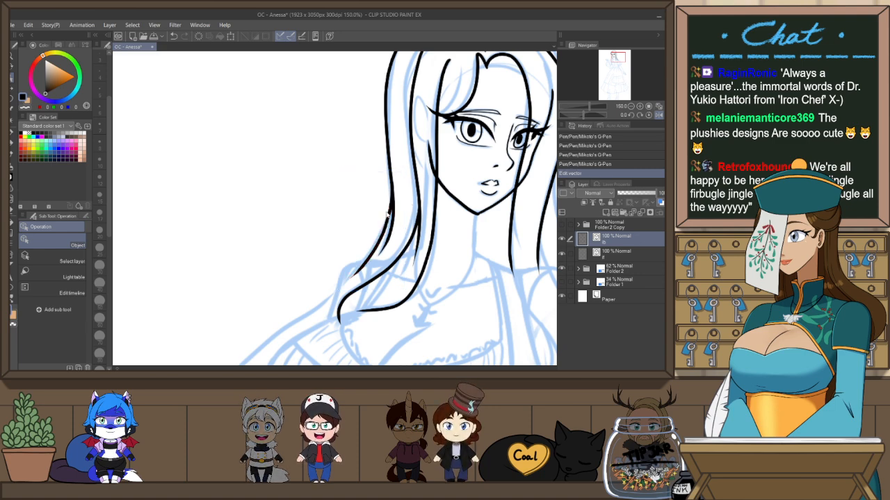
pyautogui.click(387, 216)
pyautogui.press('Delete')
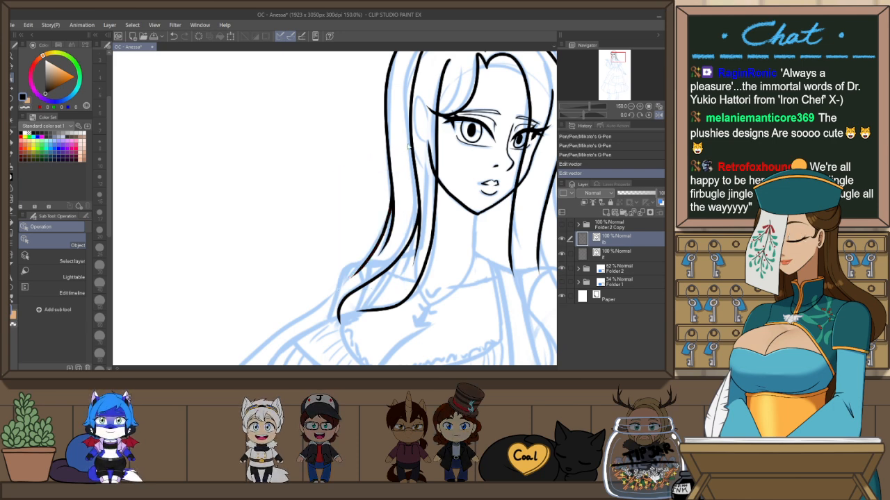
# Ink the neck below the chin and the far-side shoulder line down to the upper arm with Mikoto's G-Pen
pyautogui.moveTo(538, 188); pyautogui.dragTo(454, 167)
pyautogui.press('p')
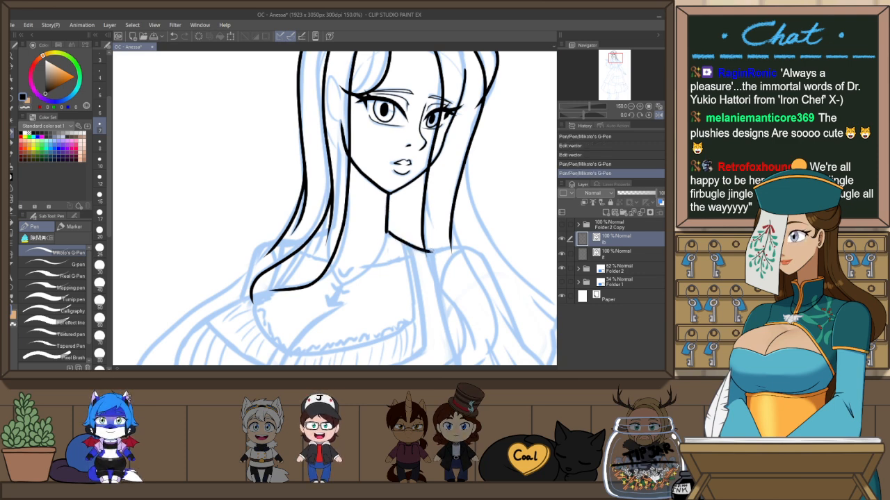
pyautogui.moveTo(503, 309); pyautogui.dragTo(456, 196)
pyautogui.moveTo(381, 137); pyautogui.dragTo(477, 237)
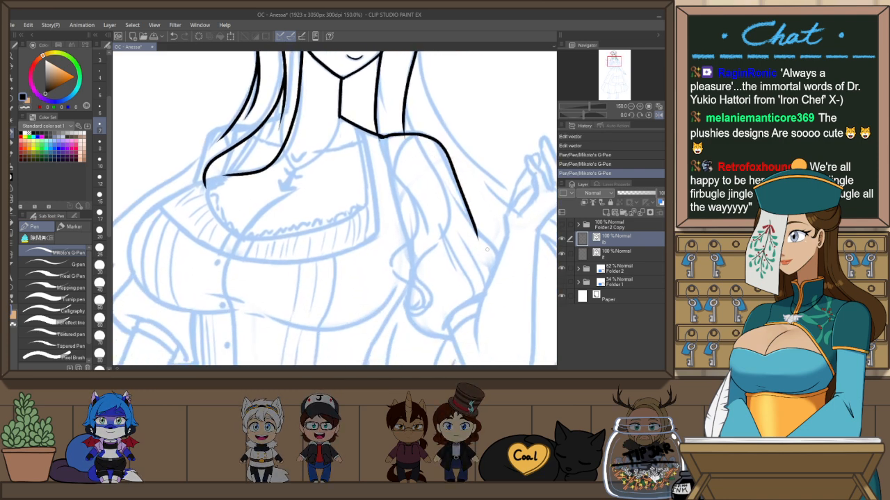
# Unmirror the canvas, undo the far-side shoulder stroke, and re-ink it from the neck base down the upper arm
pyautogui.press('h')
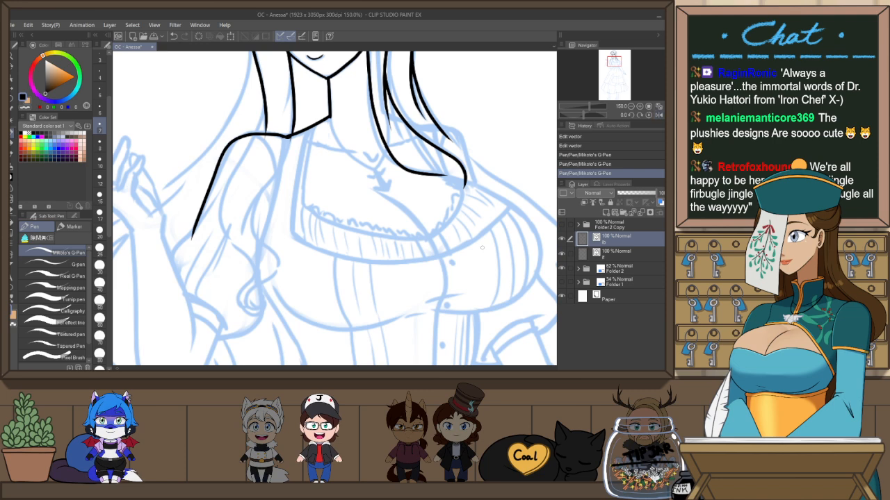
pyautogui.moveTo(338, 273); pyautogui.dragTo(481, 264)
pyautogui.hotkey('ctrl', 'z')
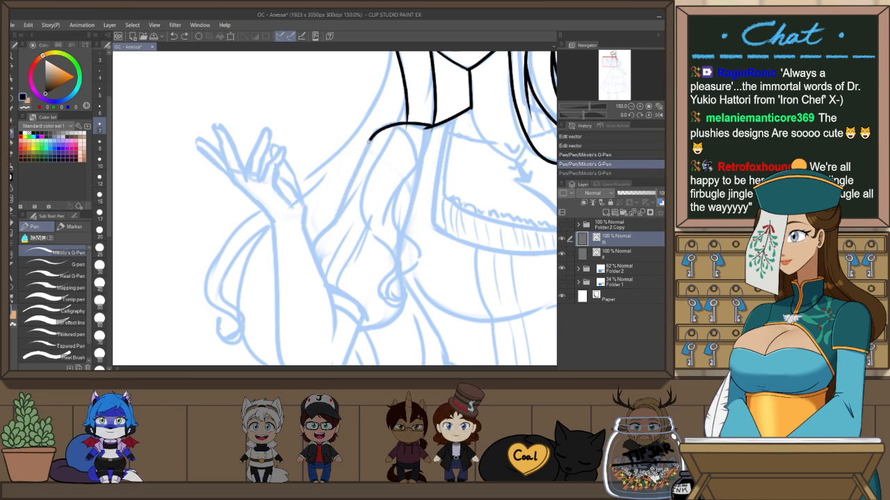
pyautogui.moveTo(424, 127); pyautogui.dragTo(332, 226)
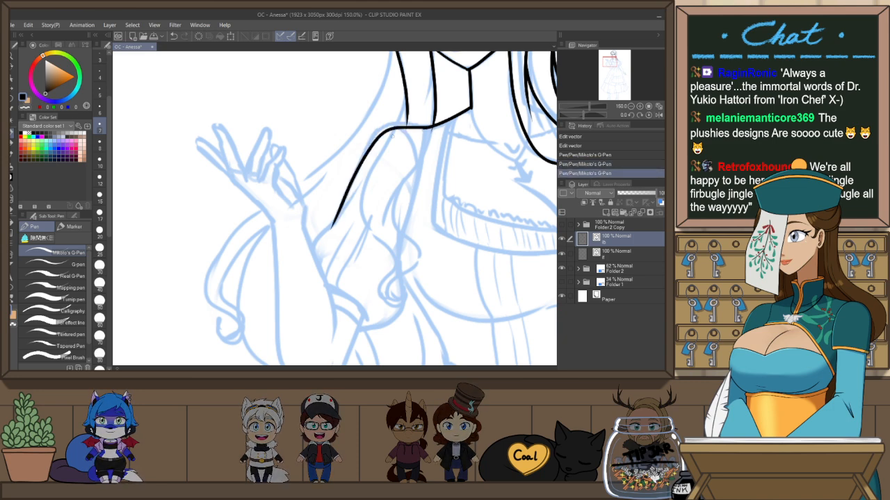
# Smooth the far-side shoulder curve with Pinch vector line and ink the line from the upper arm up toward the shoulder with Mikoto's G-Pen
pyautogui.press('y')
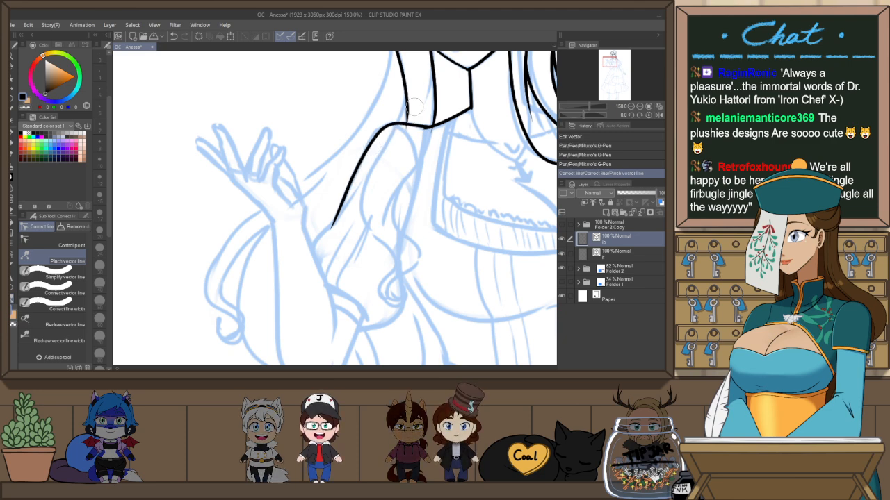
pyautogui.moveTo(372, 144); pyautogui.dragTo(378, 133)
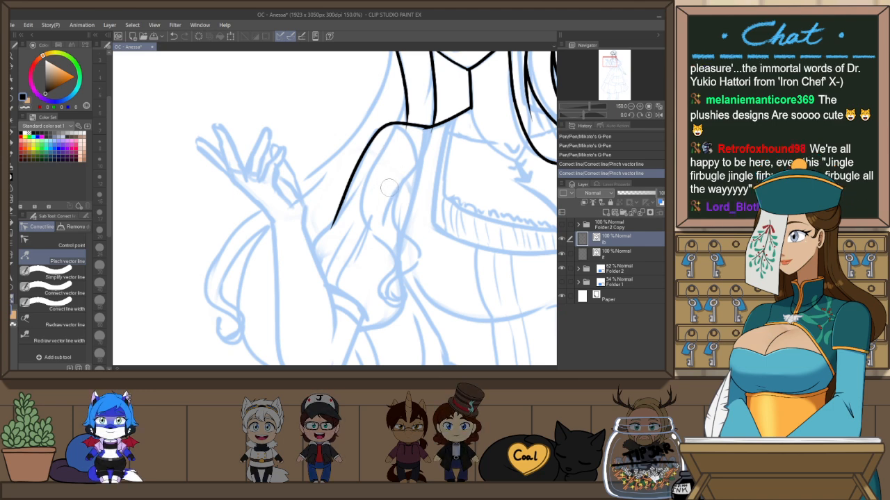
pyautogui.press('p')
pyautogui.moveTo(310, 252); pyautogui.dragTo(366, 173)
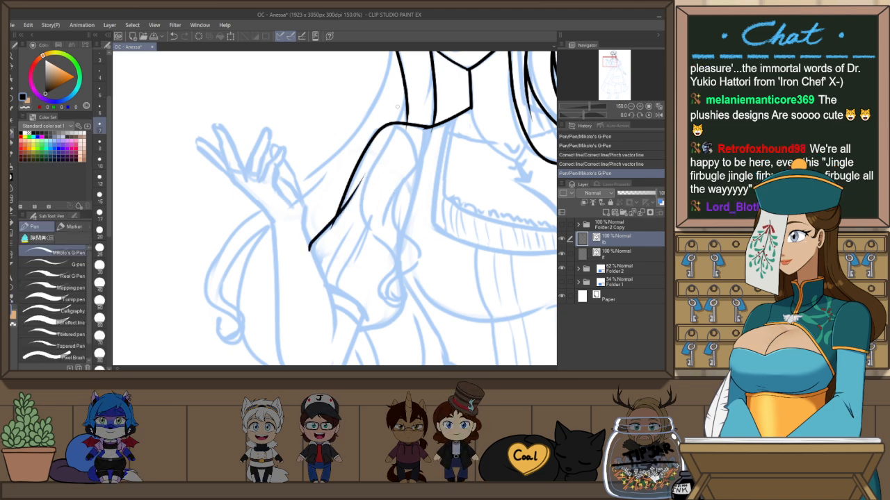
# Ink the inner edge of the hair lock falling from the neck over the far-side shoulder, redrawing the first stroke
pyautogui.moveTo(425, 219); pyautogui.dragTo(395, 222)
pyautogui.moveTo(405, 131); pyautogui.dragTo(362, 234)
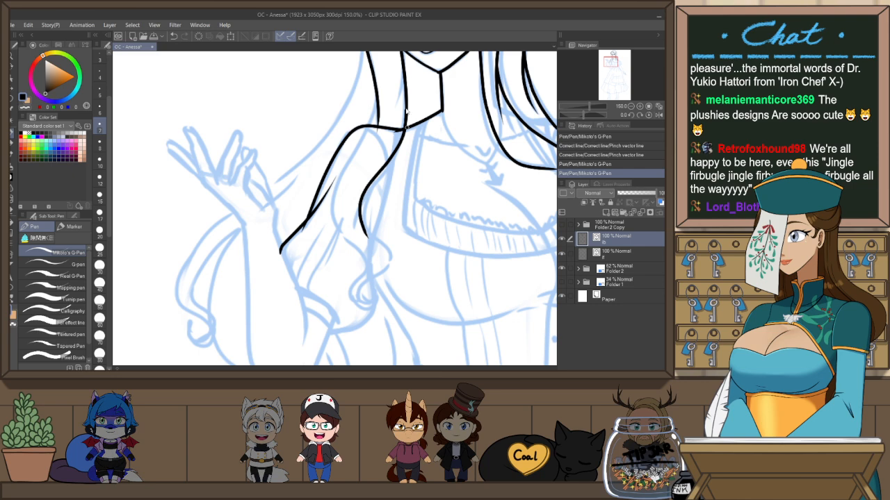
pyautogui.moveTo(406, 127); pyautogui.dragTo(354, 233)
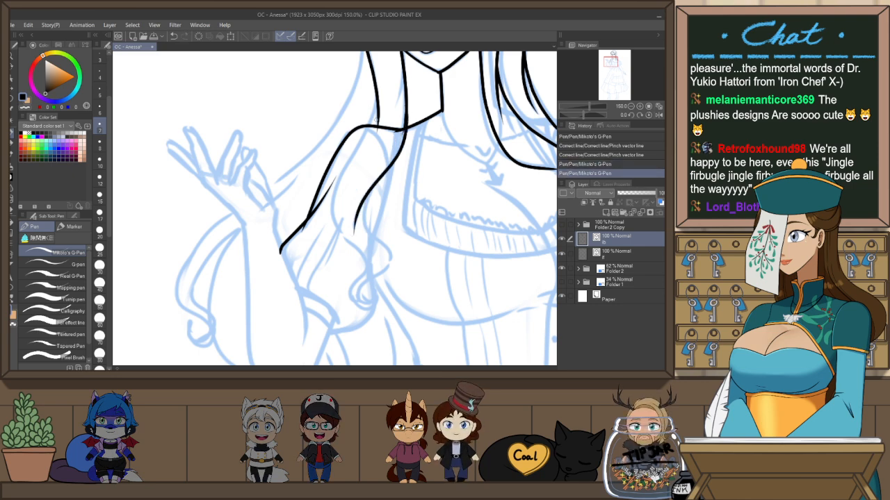
# Ink the outer edge of the far-side hair lock over the shoulder into a curl, undoing and redrawing the stroke until it fits
pyautogui.moveTo(372, 123)
pyautogui.mouseDown()
pyautogui.moveTo(331, 215)
pyautogui.moveTo(375, 264)
pyautogui.mouseUp()
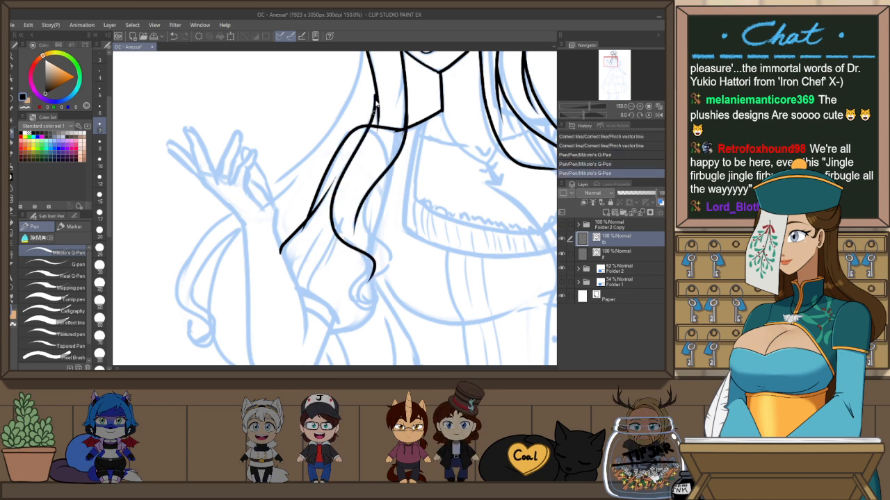
pyautogui.hotkey('ctrl', 'z')
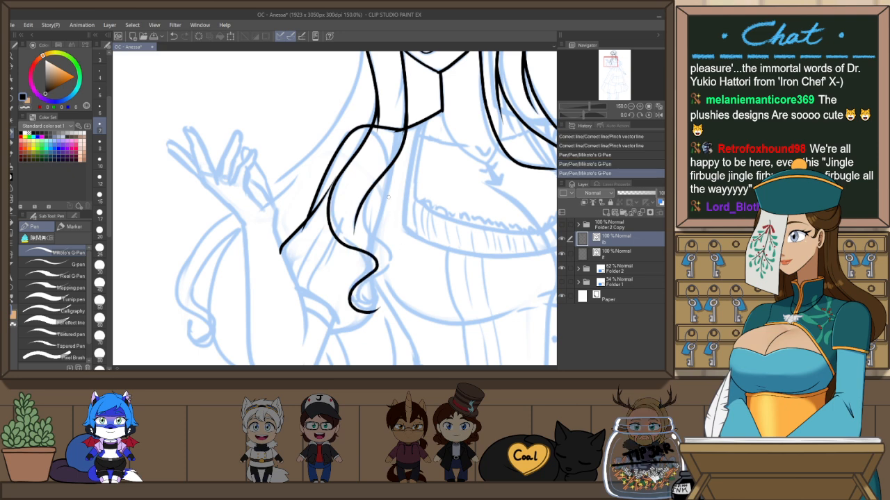
pyautogui.hotkey('ctrl', 'z')
pyautogui.moveTo(376, 125)
pyautogui.mouseDown()
pyautogui.moveTo(349, 155)
pyautogui.moveTo(374, 280)
pyautogui.mouseUp()
pyautogui.hotkey('ctrl', 'z')
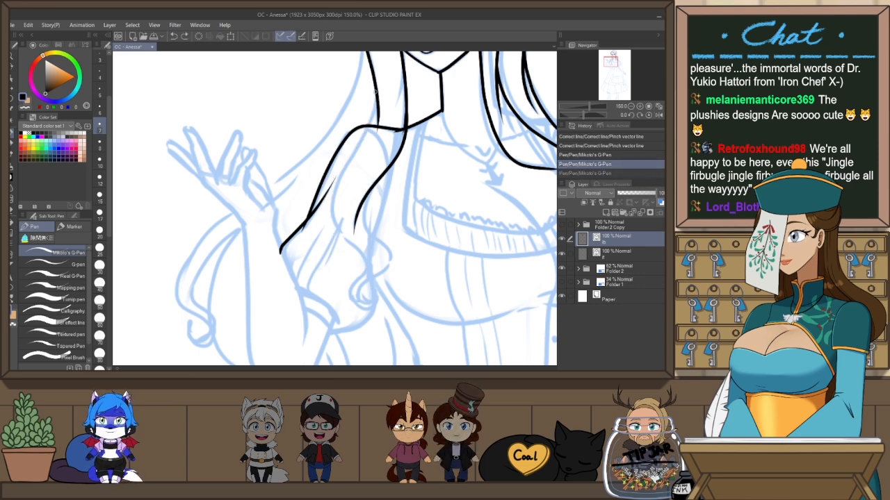
pyautogui.moveTo(376, 125); pyautogui.dragTo(371, 301)
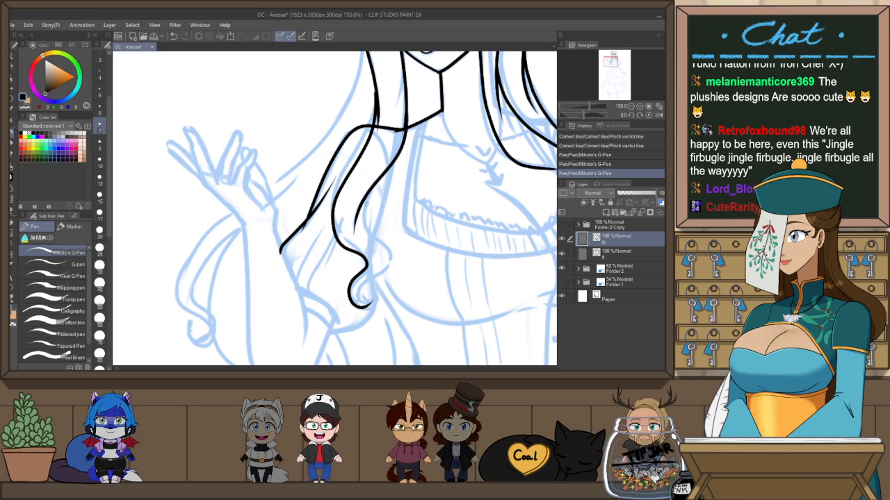
# Continue the inner edge of the far-side hair lock down around the curl to meet its outer edge
pyautogui.moveTo(366, 198); pyautogui.dragTo(386, 263)
pyautogui.hotkey('ctrl', 'z')
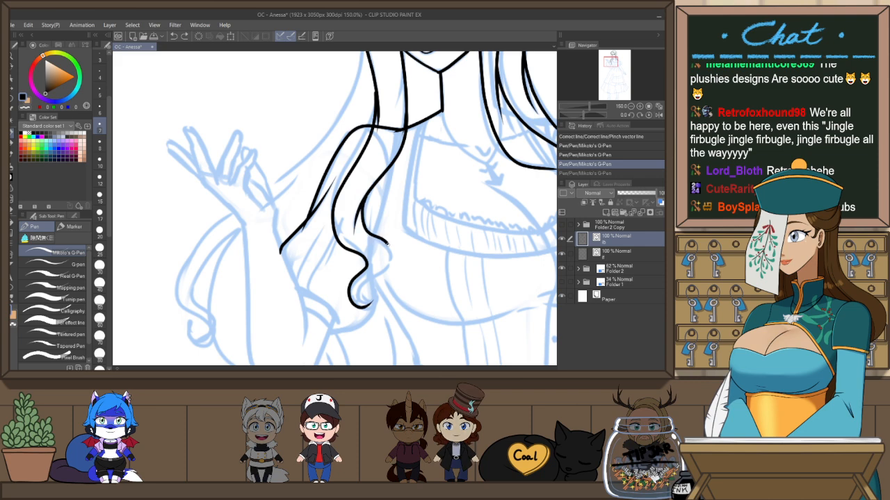
pyautogui.moveTo(388, 243); pyautogui.dragTo(360, 304)
# Mirror the canvas and slightly narrow the inner and outer strokes of the far-side hair lock with the Object tool
pyautogui.moveTo(486, 213); pyautogui.dragTo(444, 229)
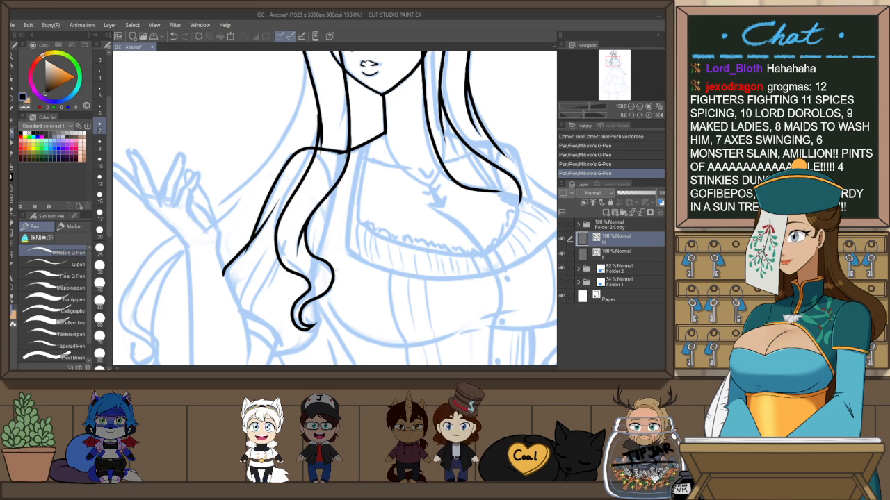
pyautogui.moveTo(381, 196); pyautogui.dragTo(350, 244)
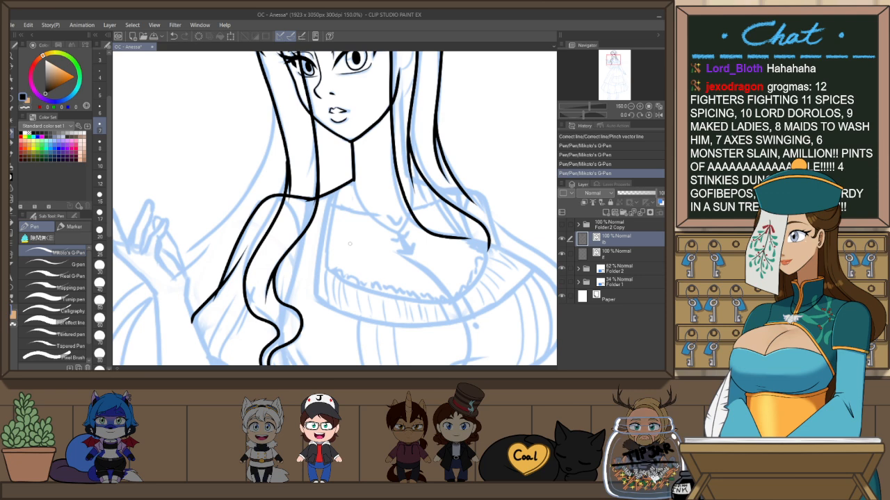
pyautogui.press('h')
pyautogui.press('o')
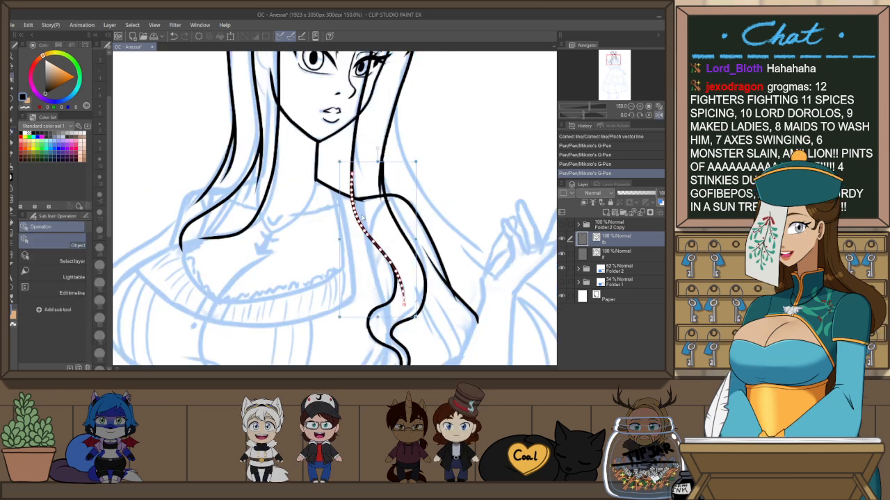
pyautogui.moveTo(340, 239); pyautogui.dragTo(341, 239)
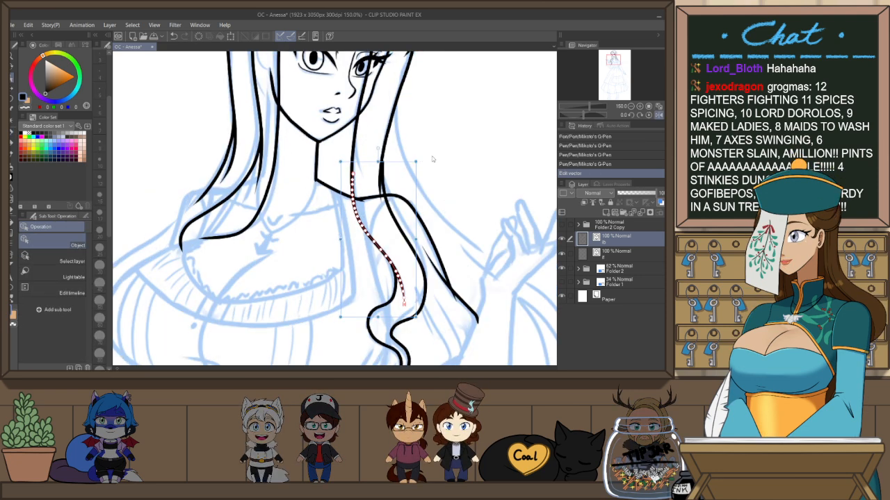
pyautogui.click(395, 215)
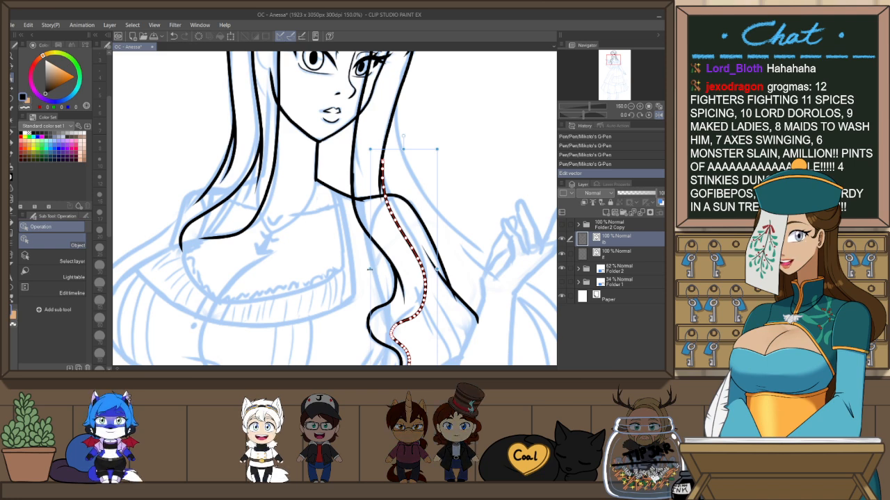
pyautogui.moveTo(366, 269); pyautogui.dragTo(368, 269)
pyautogui.click(465, 135)
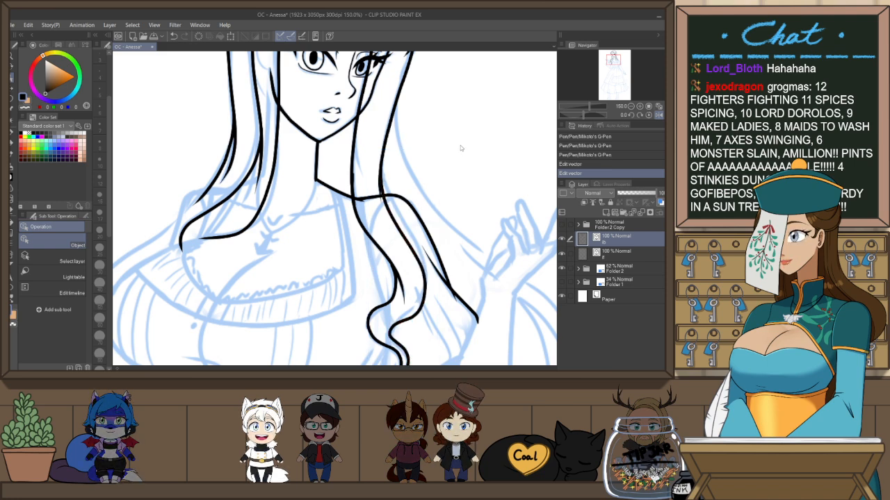
# Try inking the back-hair line behind the far-side shoulder from cheek height down to the raised arm, redrawing it once
pyautogui.scroll(-2, 460, 145)
pyautogui.moveTo(475, 180); pyautogui.dragTo(467, 182)
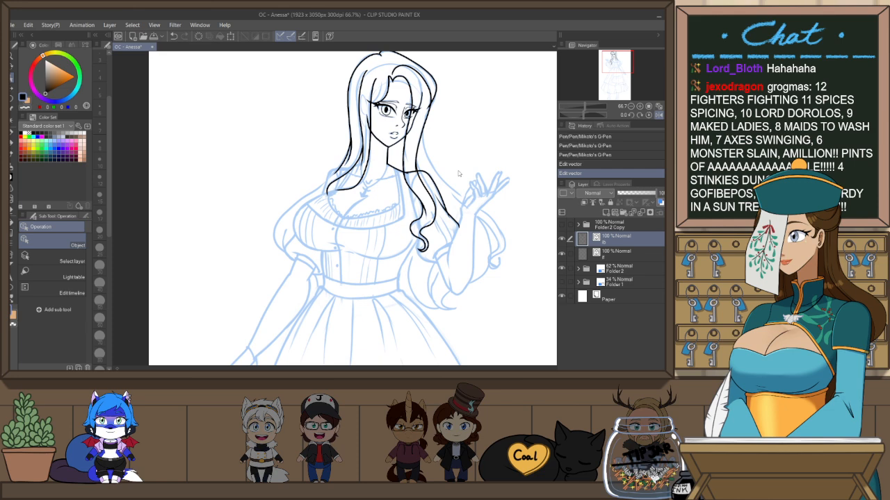
pyautogui.moveTo(472, 195); pyautogui.dragTo(445, 206)
pyautogui.press('p')
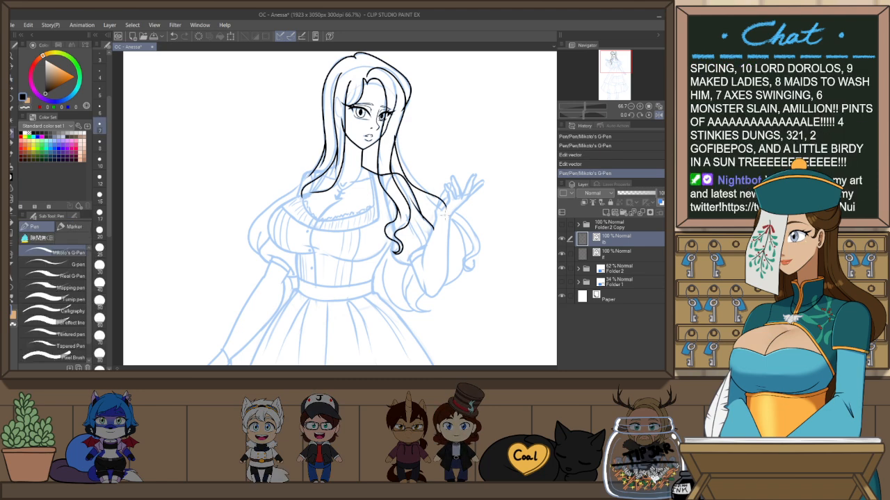
pyautogui.hotkey('ctrl', 'z')
pyautogui.moveTo(396, 138); pyautogui.dragTo(436, 222)
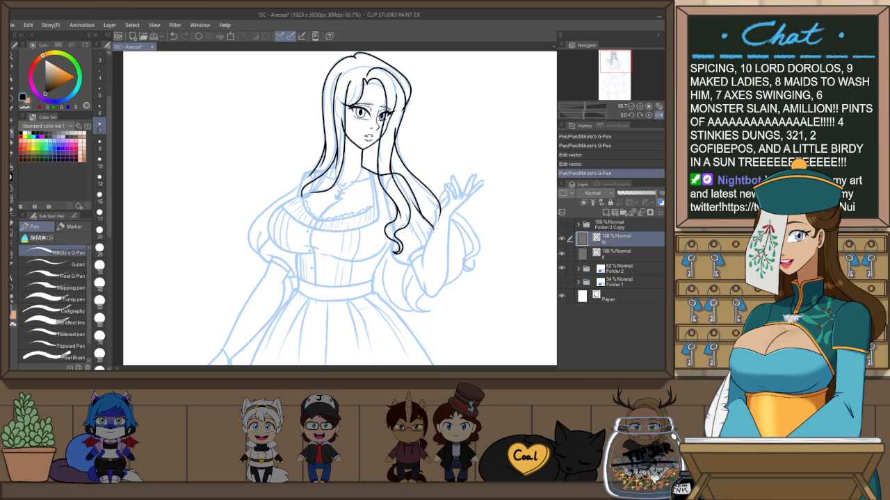
# Unmirror the canvas, try reshaping the far-side back-hair line with Pinch vector line, and remove that stroke with the Object tool
pyautogui.press('h')
pyautogui.press('y')
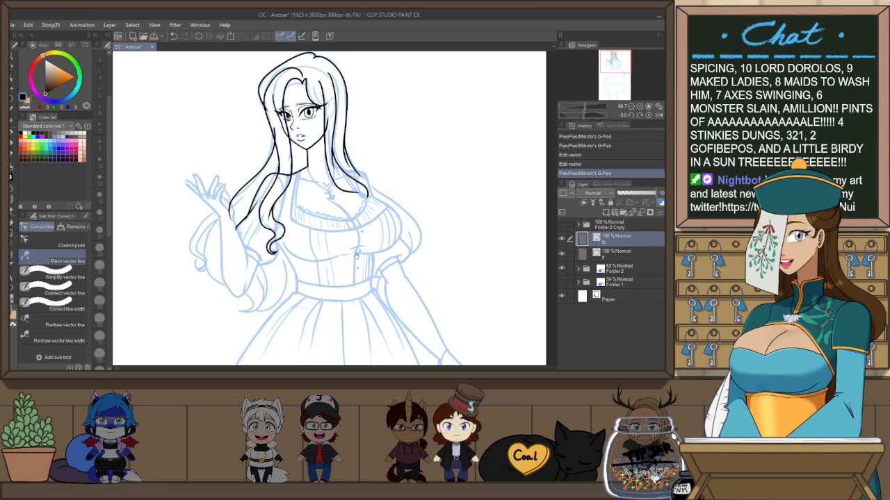
pyautogui.moveTo(313, 203); pyautogui.dragTo(381, 206)
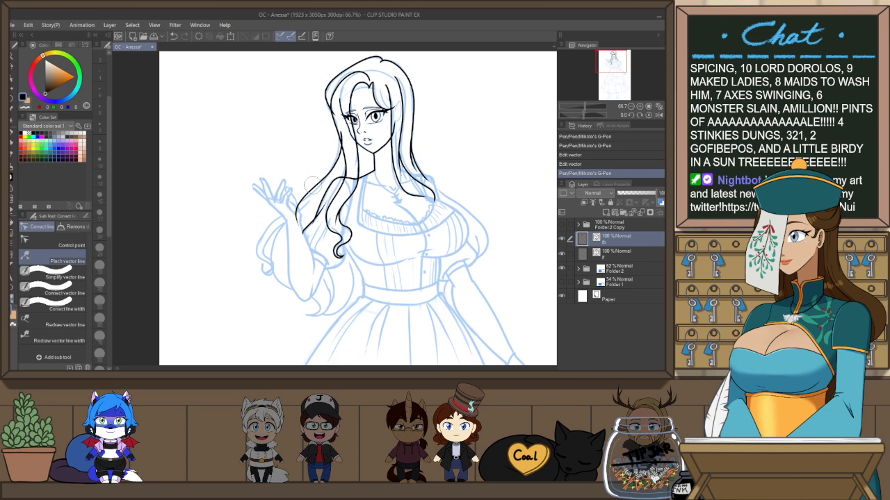
pyautogui.moveTo(312, 185); pyautogui.dragTo(307, 193)
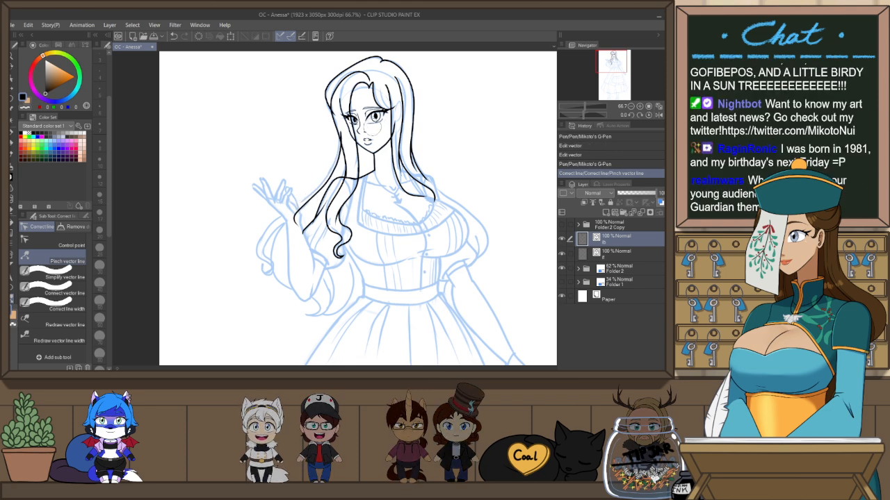
pyautogui.press('o')
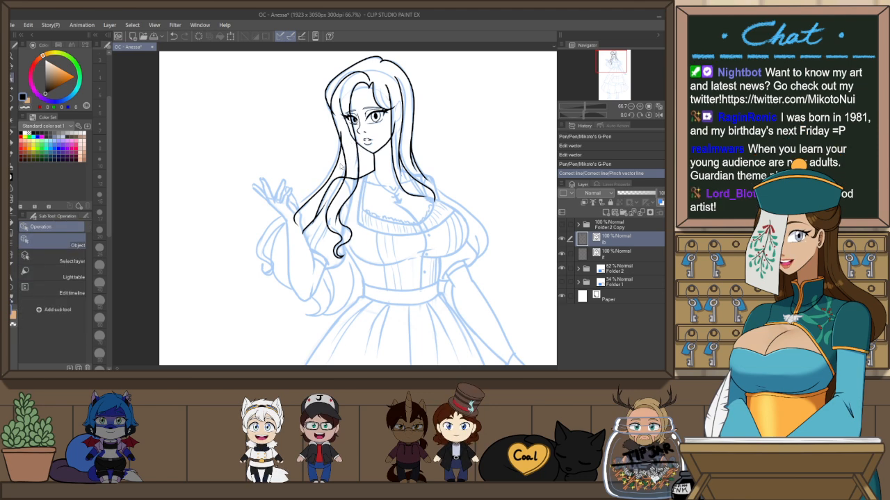
pyautogui.click(341, 167)
pyautogui.hotkey('ctrl', 'x')
# Mirror the canvas and re-ink the far-side back-hair line sweeping out to the raised wrist, undoing strokes and checking it unmirrored
pyautogui.press('h')
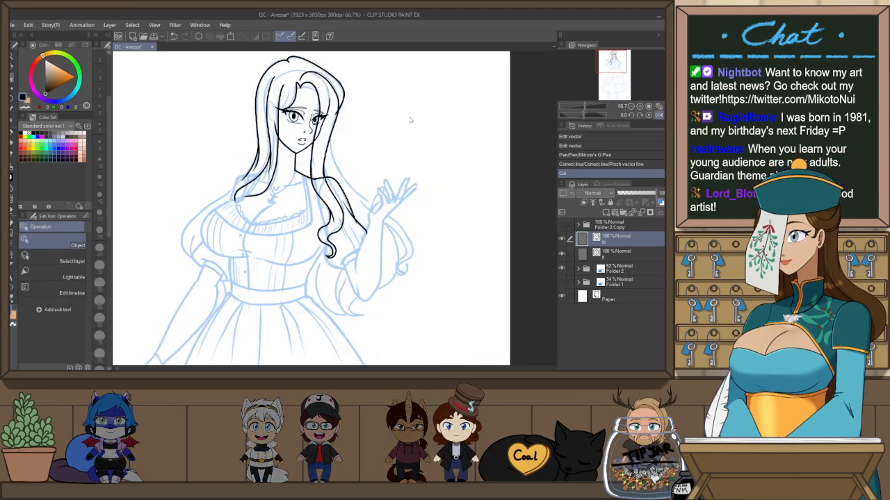
pyautogui.press('p')
pyautogui.moveTo(327, 136); pyautogui.dragTo(381, 228)
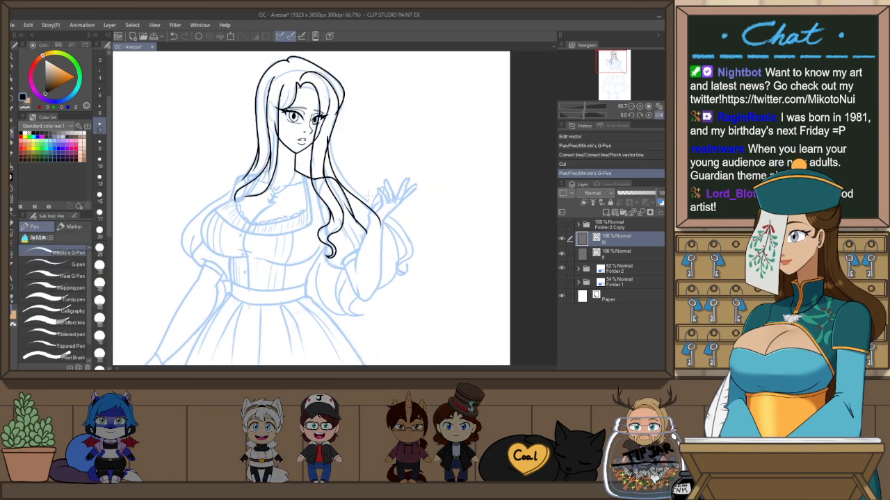
pyautogui.hotkey('ctrl', 'z')
pyautogui.moveTo(328, 136); pyautogui.dragTo(383, 226)
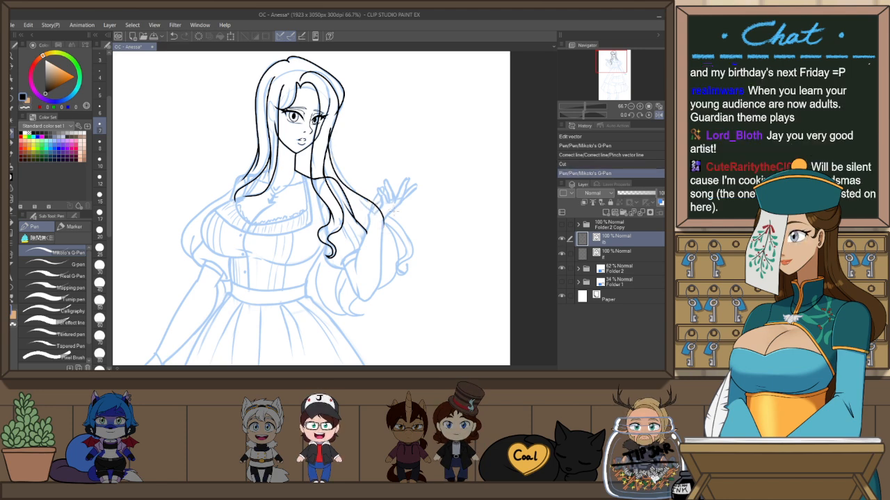
pyautogui.hotkey('ctrl', 'z')
pyautogui.moveTo(327, 137)
pyautogui.mouseDown()
pyautogui.moveTo(340, 182)
pyautogui.moveTo(373, 215)
pyautogui.mouseUp()
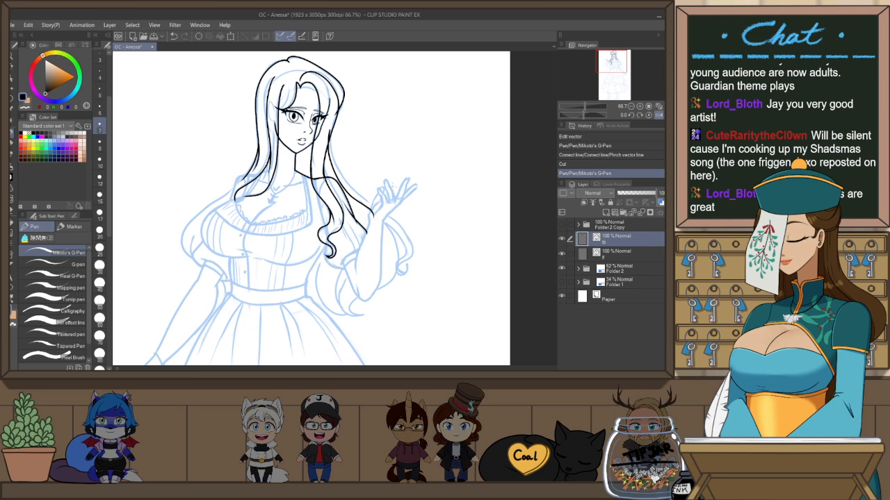
pyautogui.press('h')
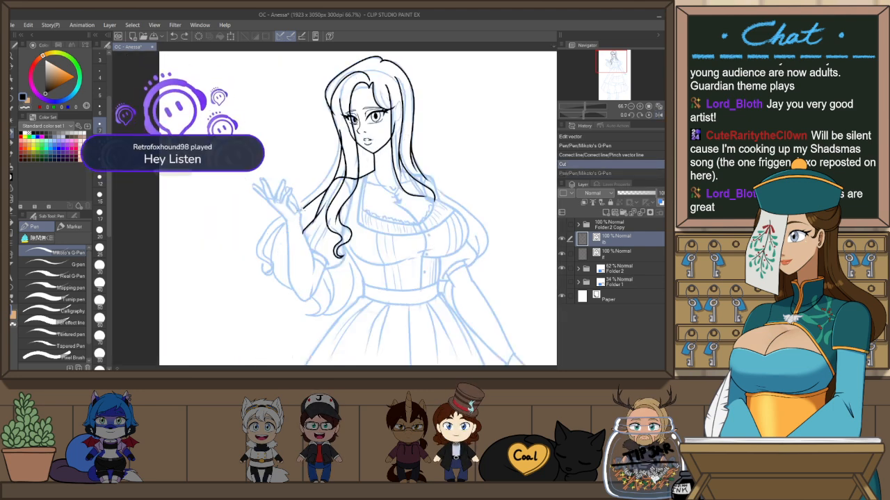
pyautogui.hotkey('ctrl', 'z')
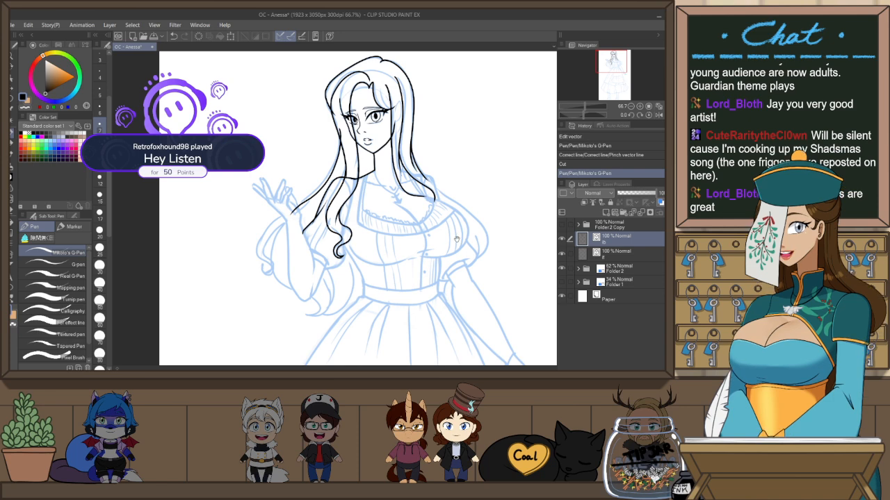
# Mirror and rotate the canvas, and ink the near-side bust contour from the hair lock around to the bodice centre, redrawing it once
pyautogui.moveTo(455, 224); pyautogui.dragTo(467, 168)
pyautogui.press('h')
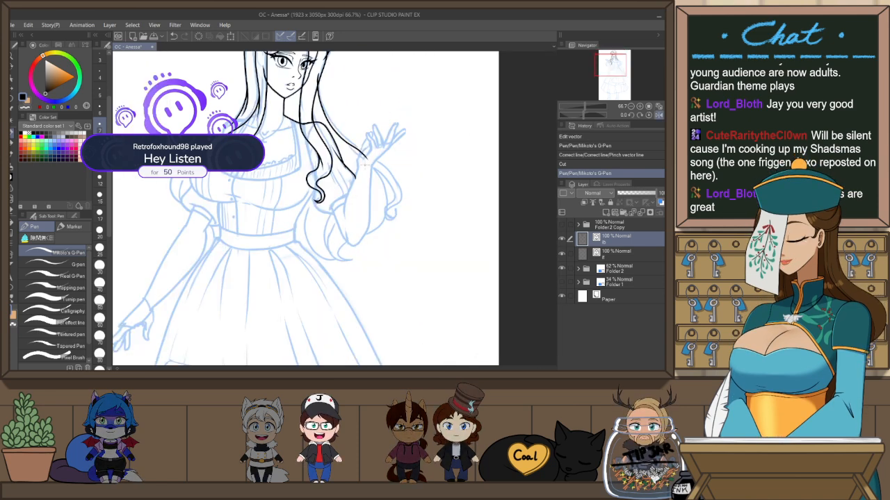
pyautogui.moveTo(258, 241); pyautogui.dragTo(376, 255)
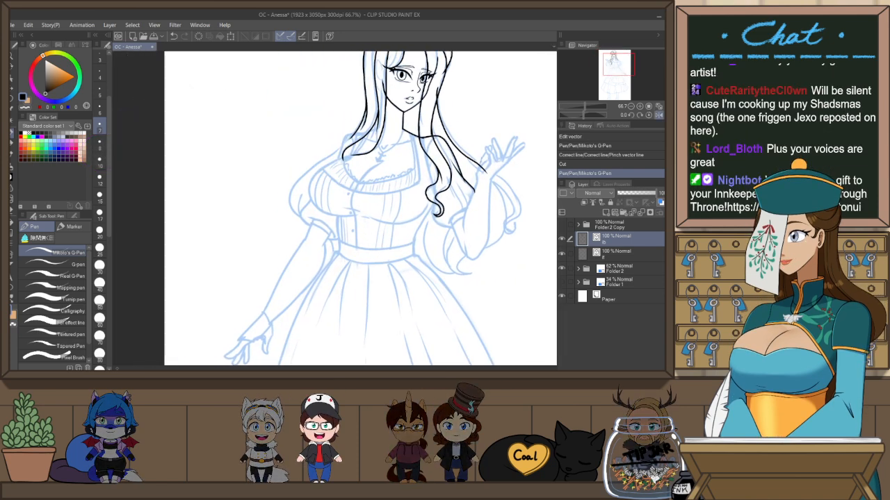
pyautogui.moveTo(484, 161); pyautogui.dragTo(459, 114)
pyautogui.scroll(1, 328, 177)
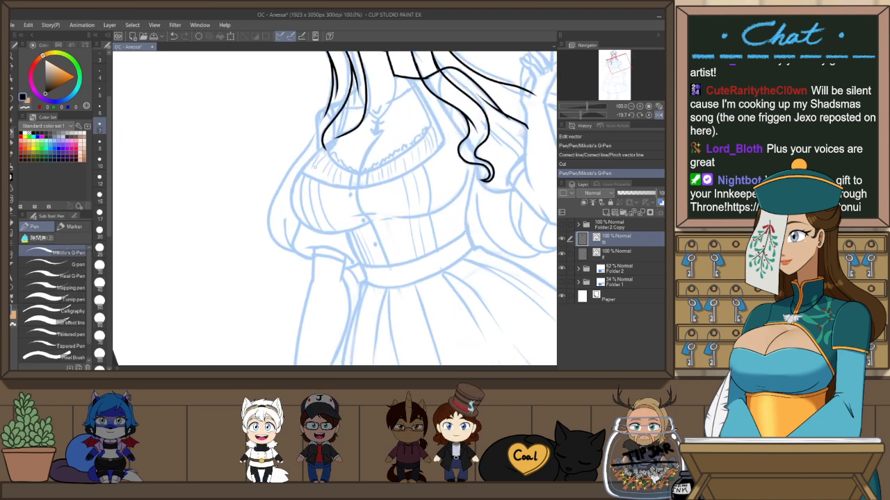
pyautogui.scroll(1, 315, 166)
pyautogui.moveTo(328, 132)
pyautogui.mouseDown()
pyautogui.moveTo(281, 191)
pyautogui.moveTo(389, 253)
pyautogui.mouseUp()
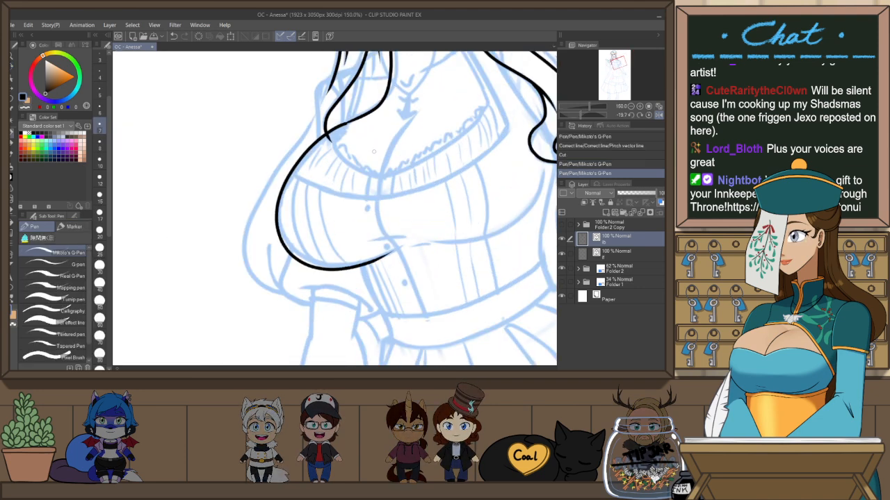
pyautogui.hotkey('ctrl', 'z')
pyautogui.moveTo(331, 131)
pyautogui.mouseDown()
pyautogui.moveTo(281, 201)
pyautogui.moveTo(400, 250)
pyautogui.mouseUp()
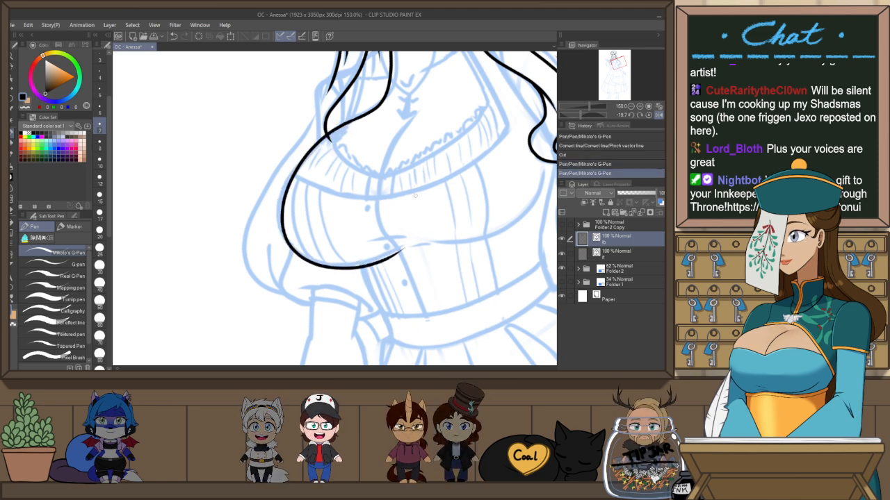
# Unmirror the canvas, adjust the near-side bust contour stroke with the Object tool, and reset the canvas rotation for inking
pyautogui.press('h')
pyautogui.press('o')
pyautogui.click(352, 266)
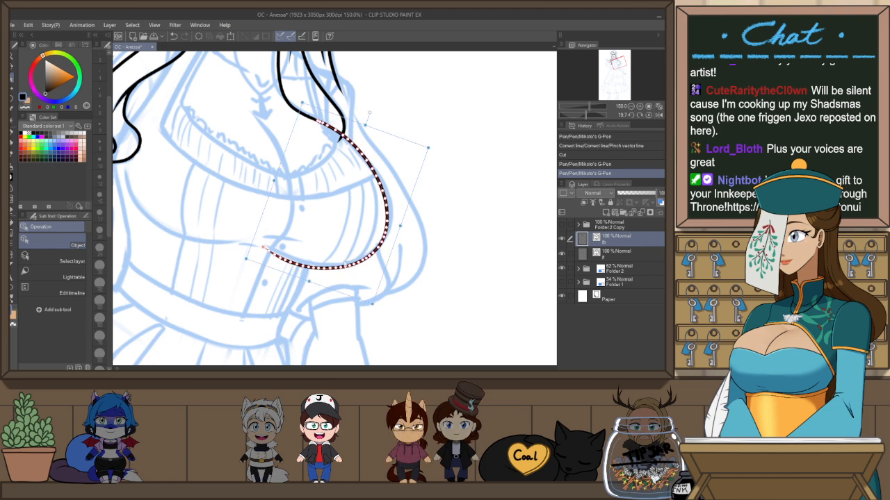
pyautogui.moveTo(309, 282); pyautogui.dragTo(458, 274)
pyautogui.click(454, 190)
pyautogui.press('r')
pyautogui.press('p')
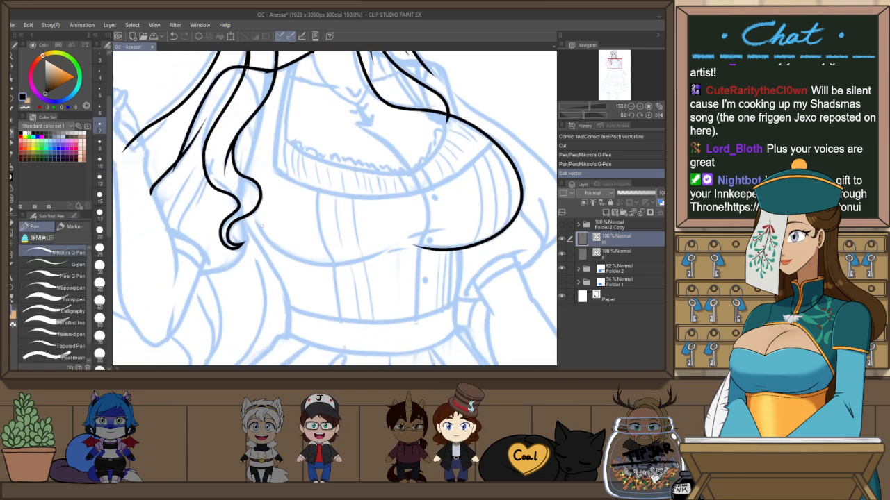
# Ink the far-side bust underside from beside the curled hair lock toward the bodice centre, redrawing it twice
pyautogui.moveTo(257, 222)
pyautogui.mouseDown()
pyautogui.moveTo(267, 242)
pyautogui.moveTo(379, 262)
pyautogui.mouseUp()
pyautogui.hotkey('ctrl', 'z')
pyautogui.moveTo(255, 220)
pyautogui.mouseDown()
pyautogui.moveTo(260, 232)
pyautogui.moveTo(393, 246)
pyautogui.mouseUp()
pyautogui.hotkey('ctrl', 'z')
pyautogui.moveTo(254, 217)
pyautogui.mouseDown()
pyautogui.moveTo(296, 259)
pyautogui.moveTo(381, 254)
pyautogui.mouseUp()
pyautogui.scroll(3, 450, 187)
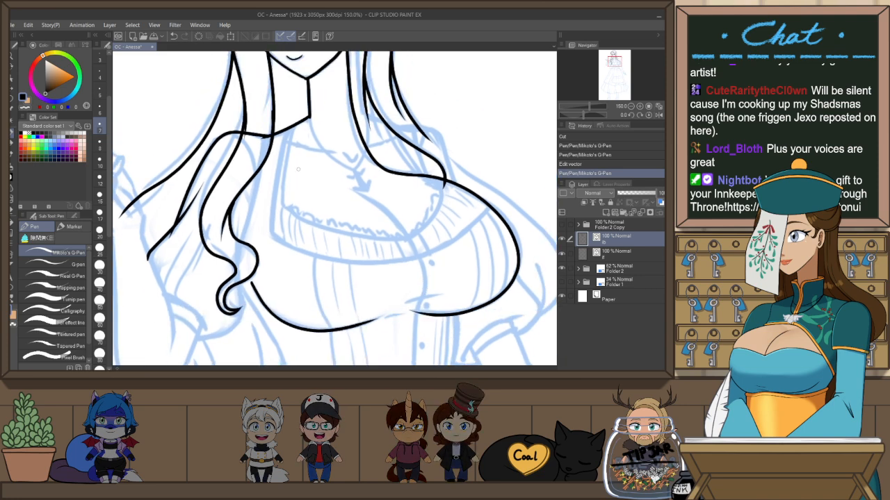
# Ink the far-side vertical edge of the neckline from the shoulder hair to the bodice corner, redrawing it on a mirrored, rotated canvas
pyautogui.moveTo(305, 122); pyautogui.dragTo(270, 233)
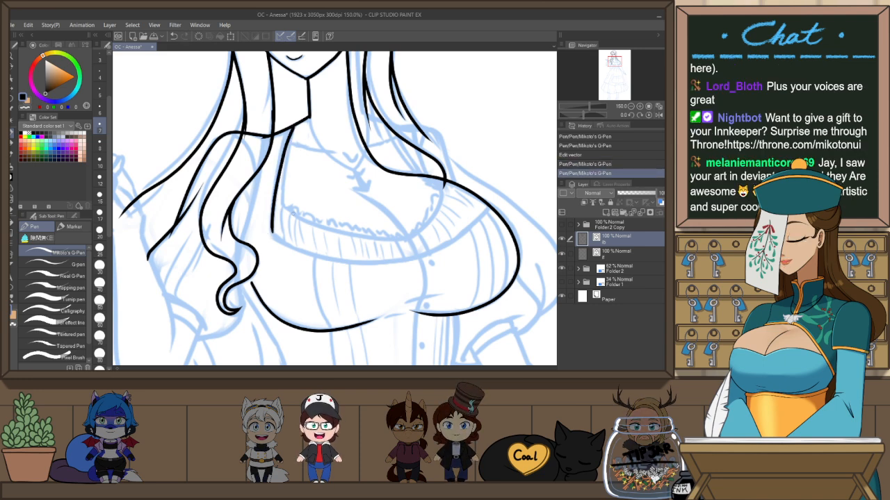
pyautogui.press('h')
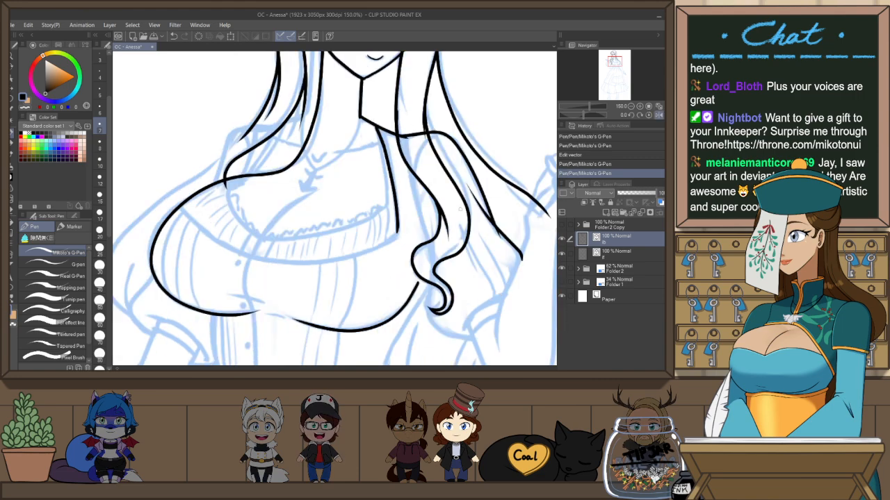
pyautogui.press('r')
pyautogui.moveTo(461, 213)
pyautogui.mouseDown()
pyautogui.moveTo(443, 155)
pyautogui.moveTo(252, 171)
pyautogui.moveTo(245, 195)
pyautogui.moveTo(250, 184)
pyautogui.moveTo(277, 198)
pyautogui.mouseUp()
pyautogui.press('p')
pyautogui.hotkey('ctrl', 'z')
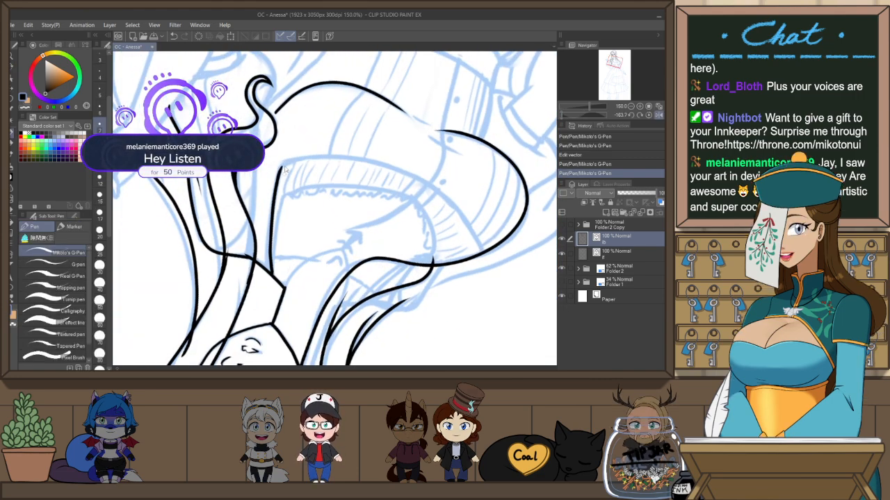
pyautogui.moveTo(284, 164); pyautogui.dragTo(270, 288)
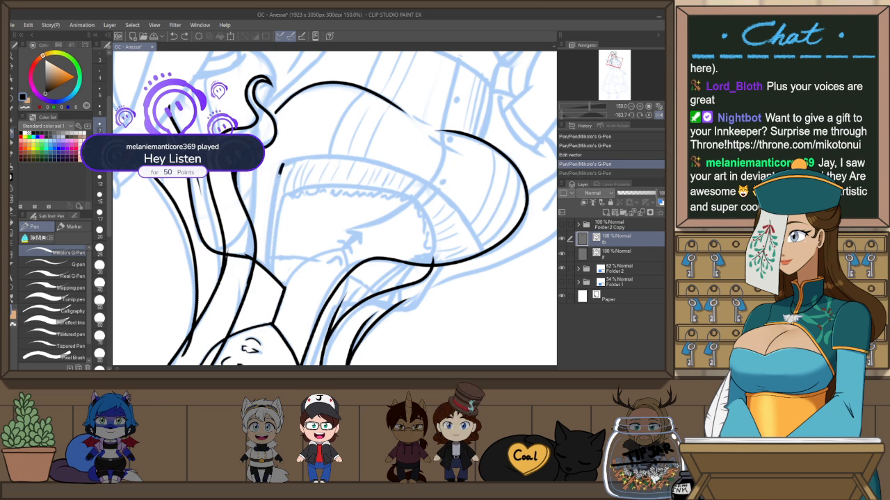
pyautogui.moveTo(282, 172); pyautogui.dragTo(266, 282)
# Rotate the canvas and ink the ruffled neckline band's lower edge from the far-side corner across the bust, redrawing it once
pyautogui.press('r')
pyautogui.moveTo(505, 215); pyautogui.dragTo(434, 98)
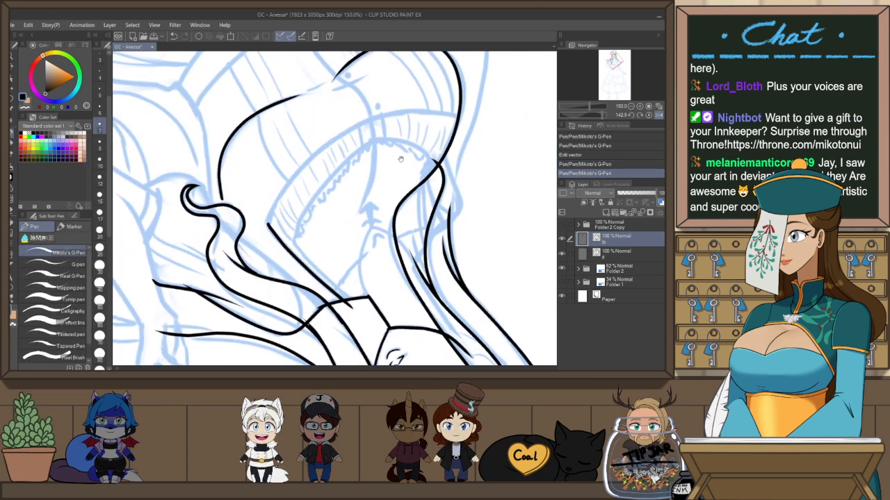
pyautogui.moveTo(363, 150); pyautogui.dragTo(349, 178)
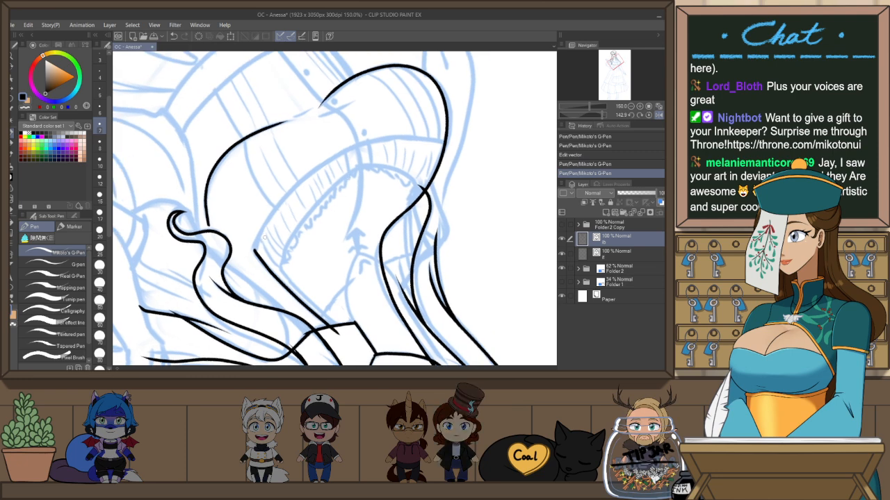
pyautogui.moveTo(257, 252)
pyautogui.mouseDown()
pyautogui.moveTo(301, 188)
pyautogui.moveTo(417, 134)
pyautogui.mouseUp()
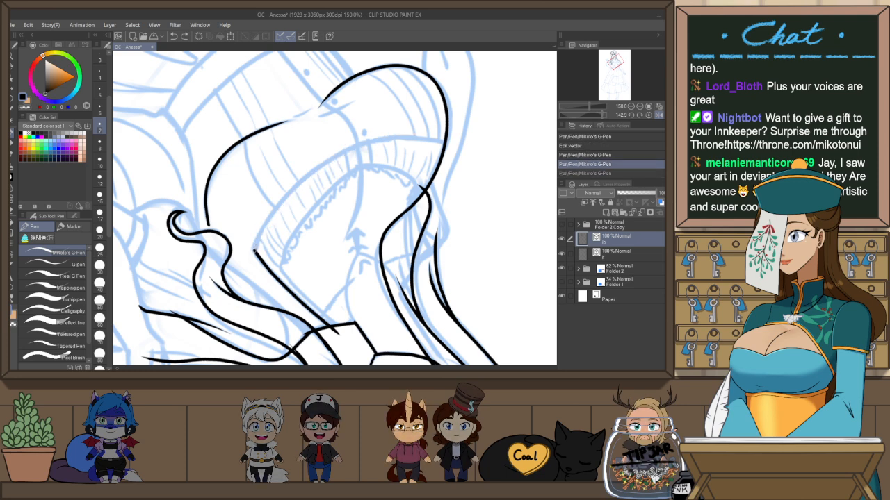
pyautogui.hotkey('ctrl', 'z')
pyautogui.moveTo(334, 158)
pyautogui.mouseDown()
pyautogui.moveTo(415, 142)
pyautogui.moveTo(455, 155)
pyautogui.mouseUp()
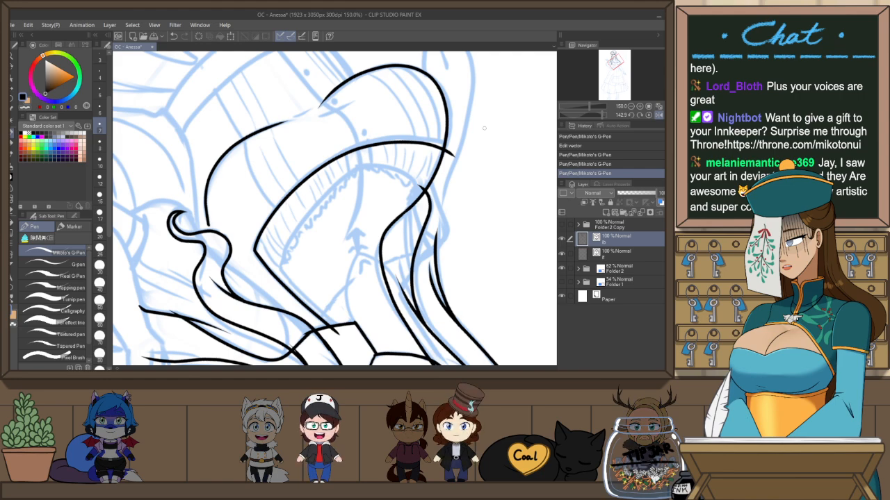
# Adjust the outer end of the neckline band's lower-edge stroke with the Object tool and check it in both mirror views
pyautogui.press('h')
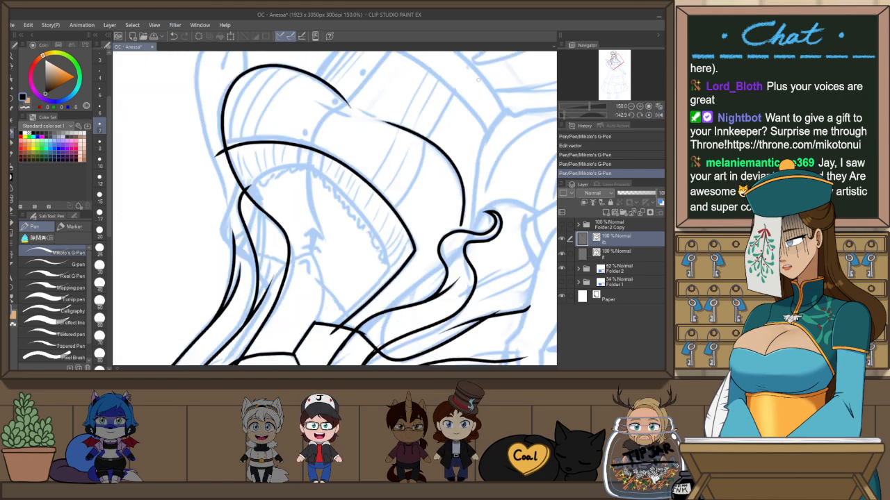
pyautogui.press('o')
pyautogui.click(243, 145)
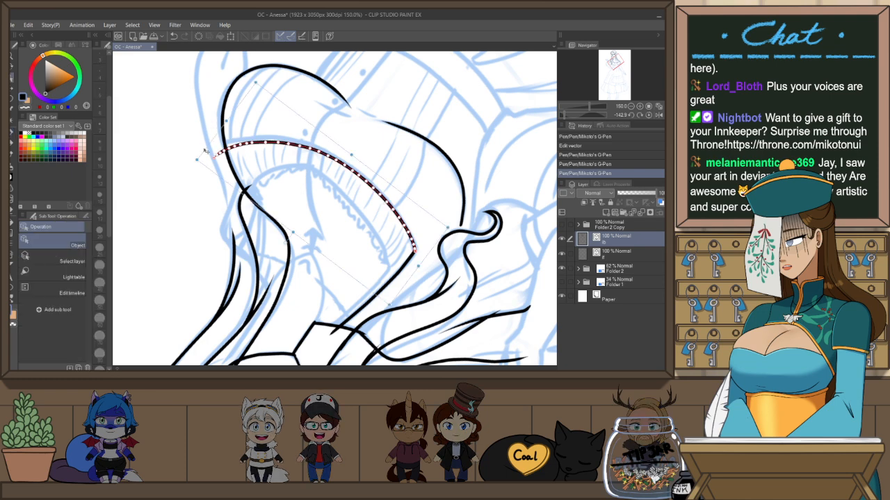
pyautogui.moveTo(197, 160); pyautogui.dragTo(197, 154)
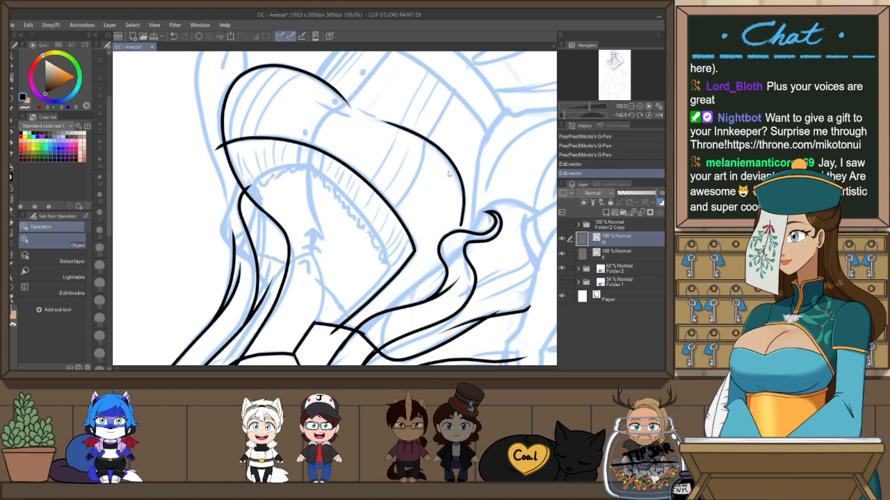
pyautogui.press('h')
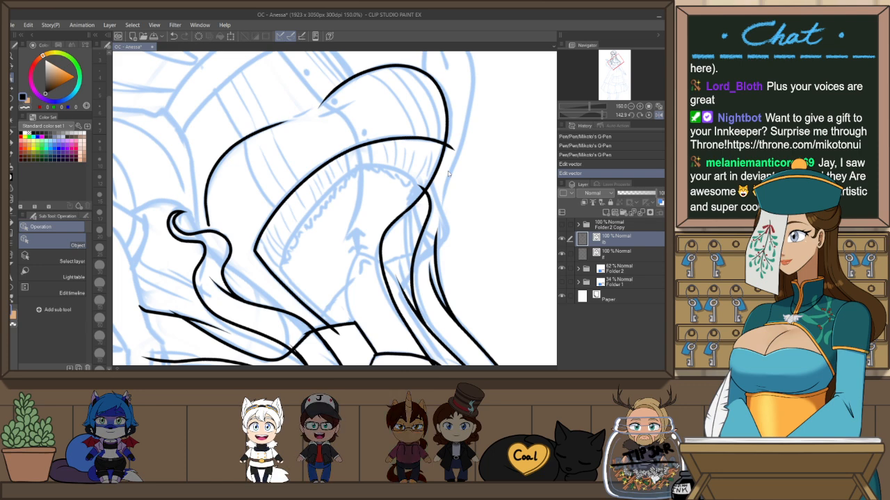
pyautogui.scroll(-5, 448, 173)
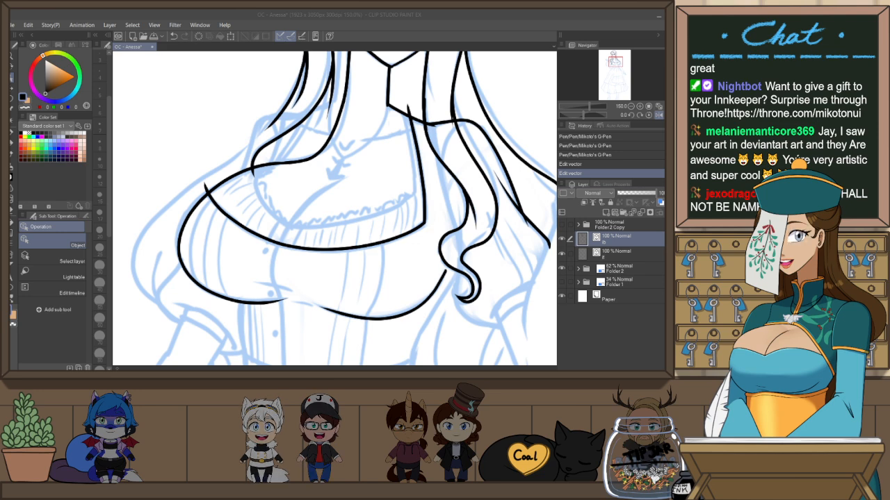
pyautogui.click(508, 44)
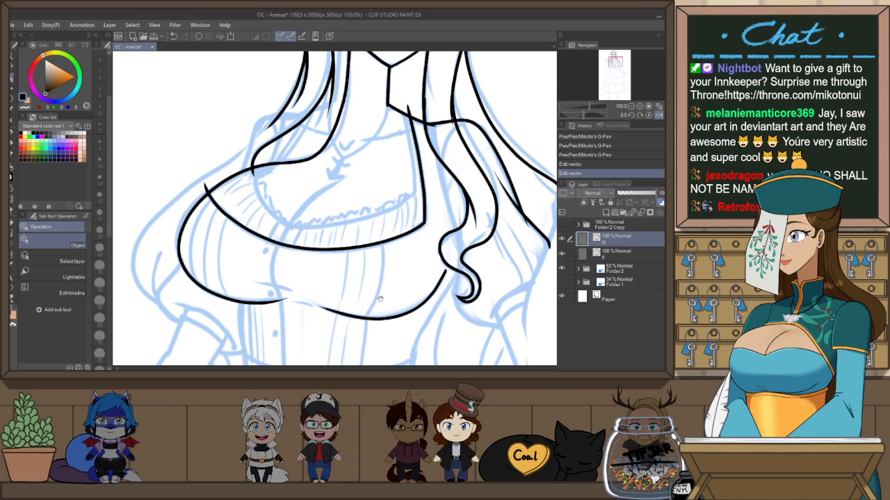
# Ink both side edges of the bodice from beneath the bust down to the waistband
pyautogui.moveTo(391, 288)
pyautogui.mouseDown()
pyautogui.moveTo(404, 212)
pyautogui.moveTo(303, 159)
pyautogui.mouseUp()
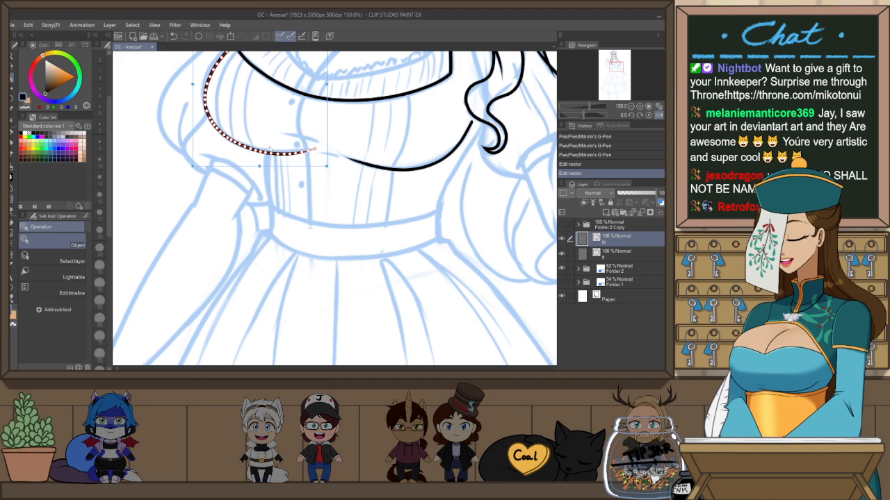
pyautogui.press('p')
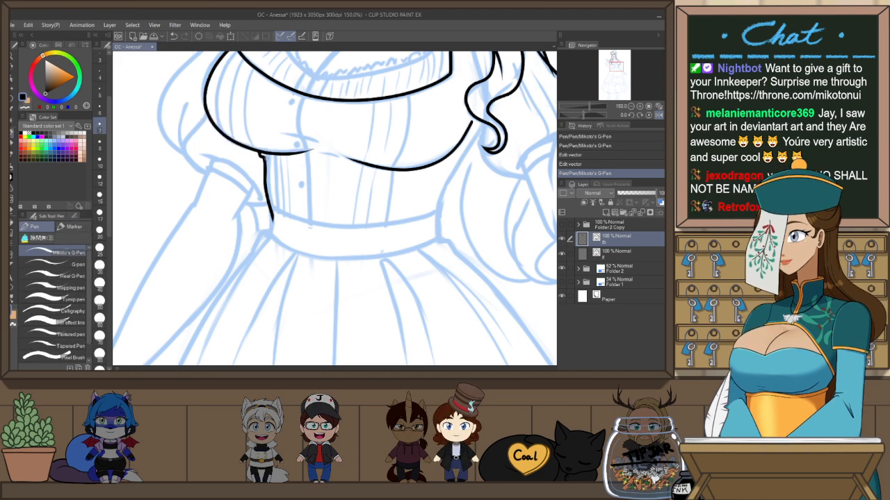
pyautogui.moveTo(263, 155); pyautogui.dragTo(272, 204)
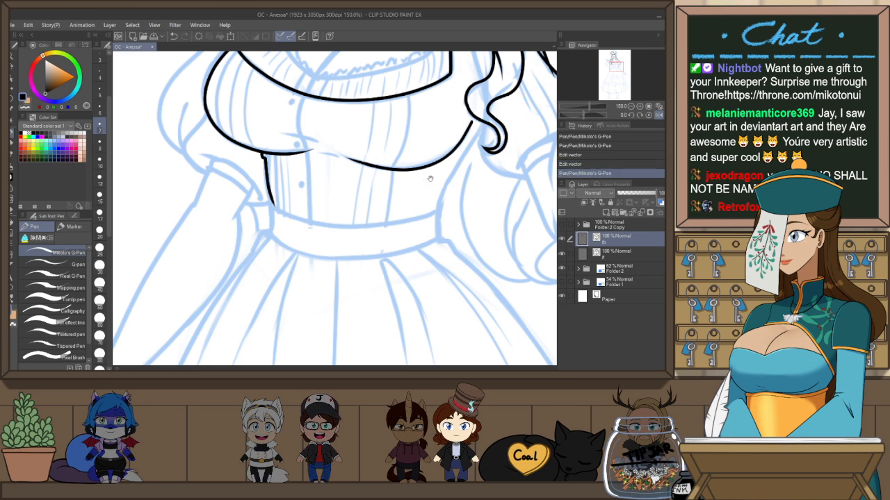
pyautogui.moveTo(431, 178); pyautogui.dragTo(433, 207)
pyautogui.press('h')
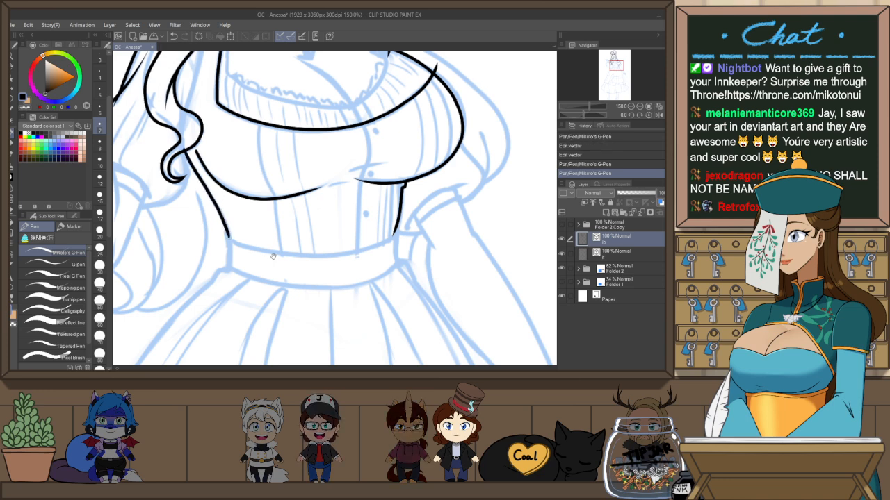
# Ink the crease line at the inner elbow of the raised arm, comparing the figure with and without it
pyautogui.moveTo(234, 216)
pyautogui.mouseDown()
pyautogui.moveTo(322, 197)
pyautogui.moveTo(327, 241)
pyautogui.moveTo(405, 342)
pyautogui.mouseUp()
pyautogui.moveTo(274, 243); pyautogui.dragTo(321, 278)
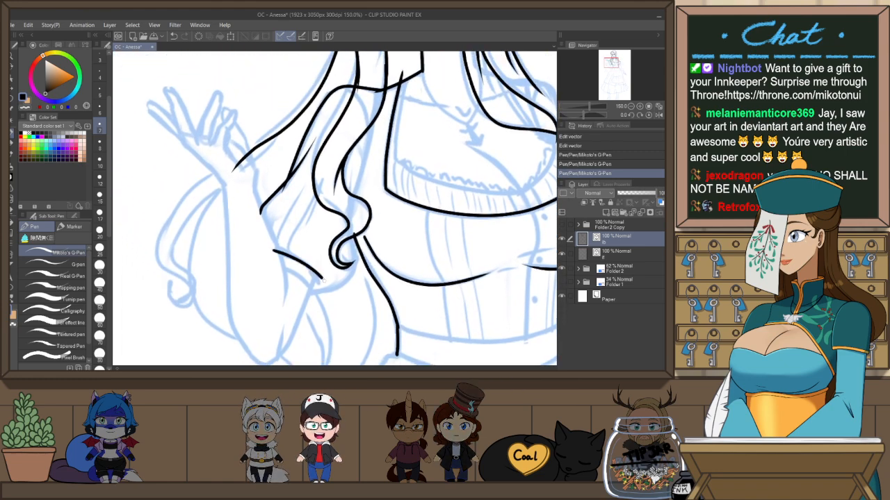
pyautogui.hotkey('ctrl', 'z')
pyautogui.scroll(-2, 347, 262)
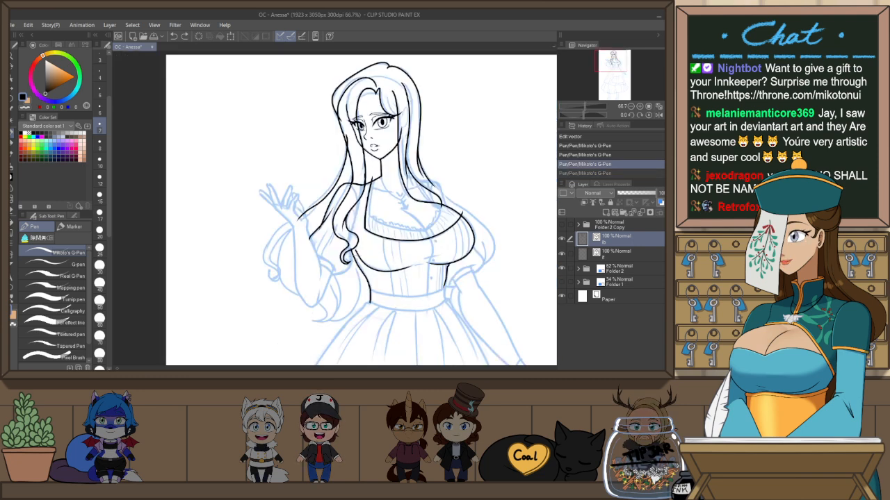
pyautogui.hotkey('ctrl', 'y')
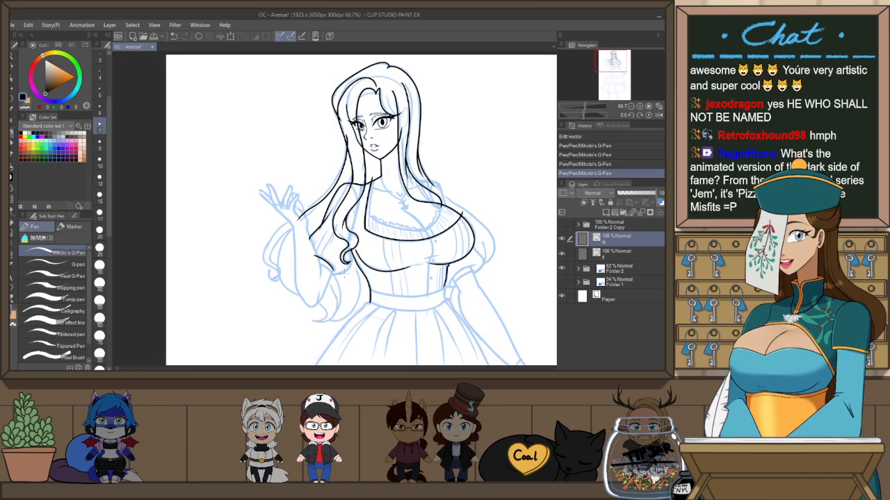
pyautogui.press('h')
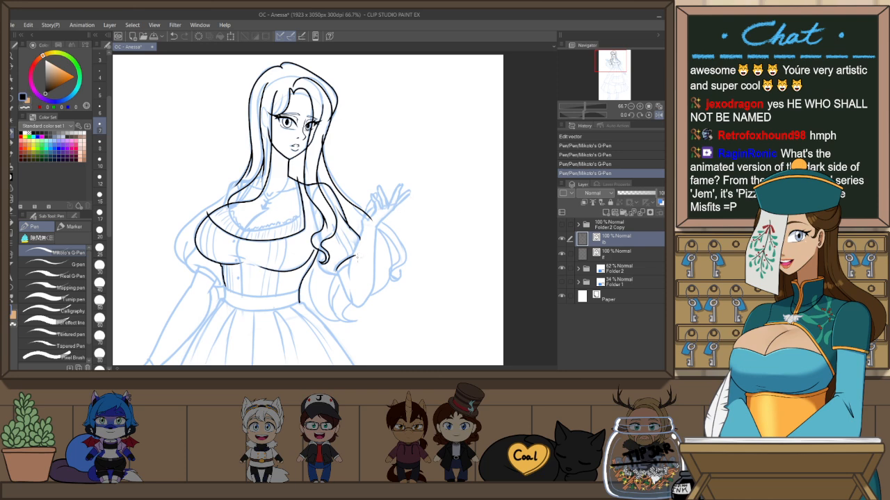
# Ink the inner and outer contours of the raised forearm from the wrist around the elbow on the mirrored canvas
pyautogui.moveTo(361, 230); pyautogui.dragTo(351, 288)
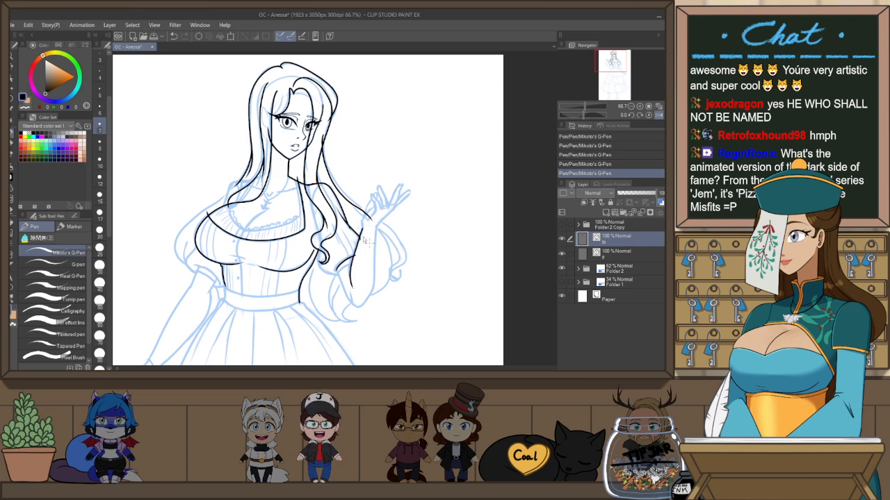
pyautogui.hotkey('ctrl', 'z')
pyautogui.hotkey('ctrl', 'y')
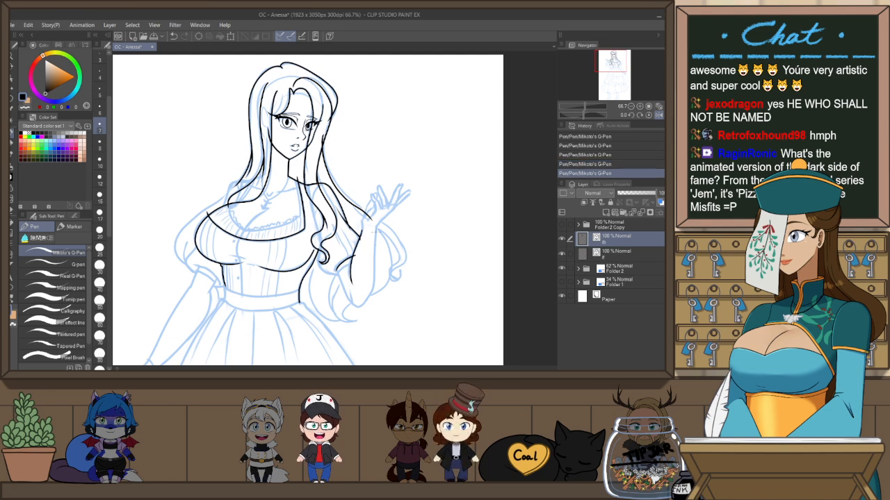
pyautogui.hotkey('ctrl', 'z')
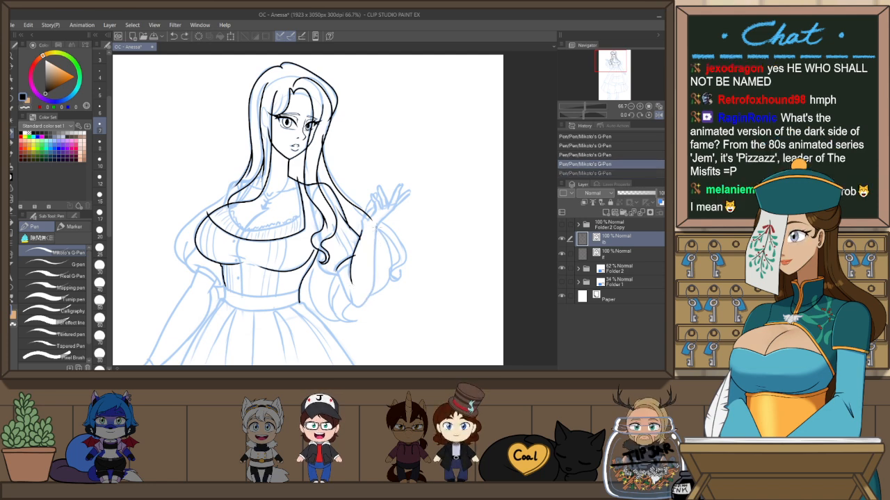
pyautogui.moveTo(375, 228)
pyautogui.mouseDown()
pyautogui.moveTo(373, 290)
pyautogui.moveTo(360, 308)
pyautogui.mouseUp()
pyautogui.press('h')
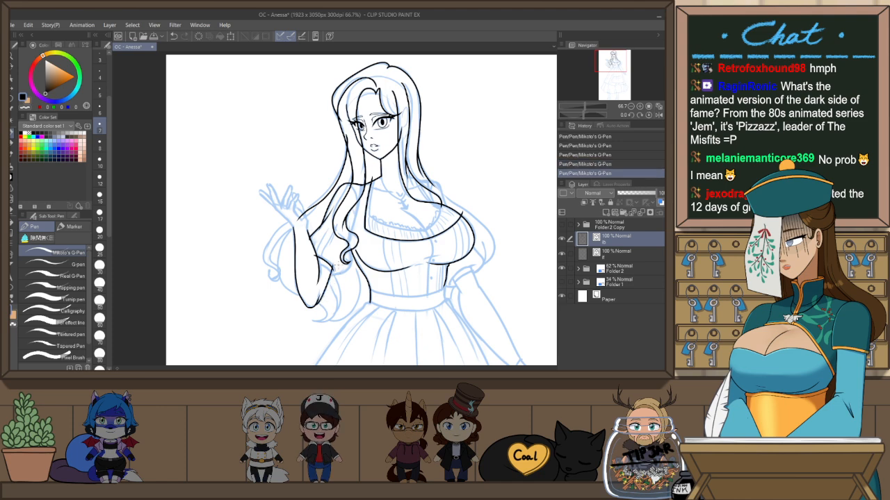
# Rotate the canvas and ink the underside of the raised upper arm up to the elbow, redrawing the stroke
pyautogui.press('r')
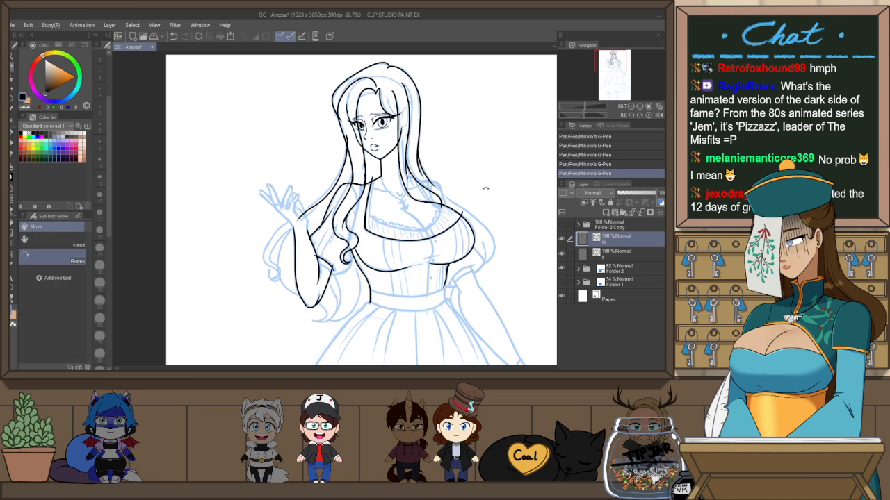
pyautogui.moveTo(483, 187); pyautogui.dragTo(437, 138)
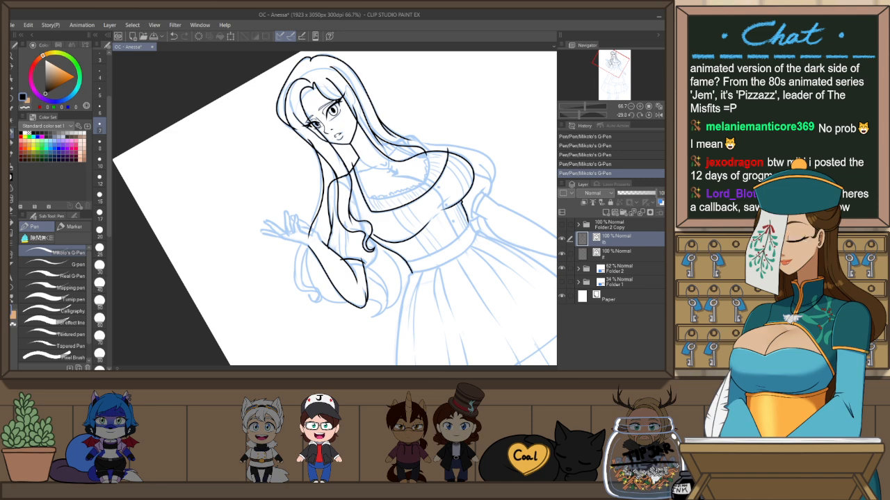
pyautogui.press('r')
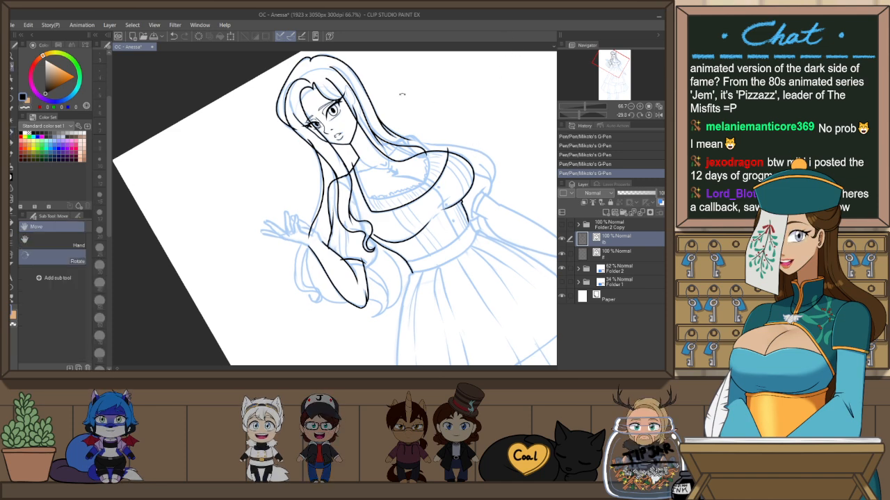
pyautogui.moveTo(404, 93); pyautogui.dragTo(304, 183)
pyautogui.press('p')
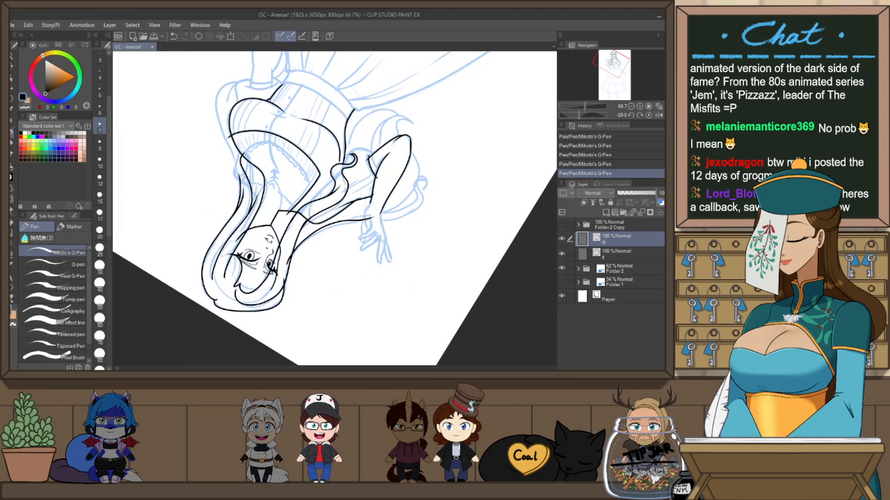
pyautogui.scroll(2, 388, 141)
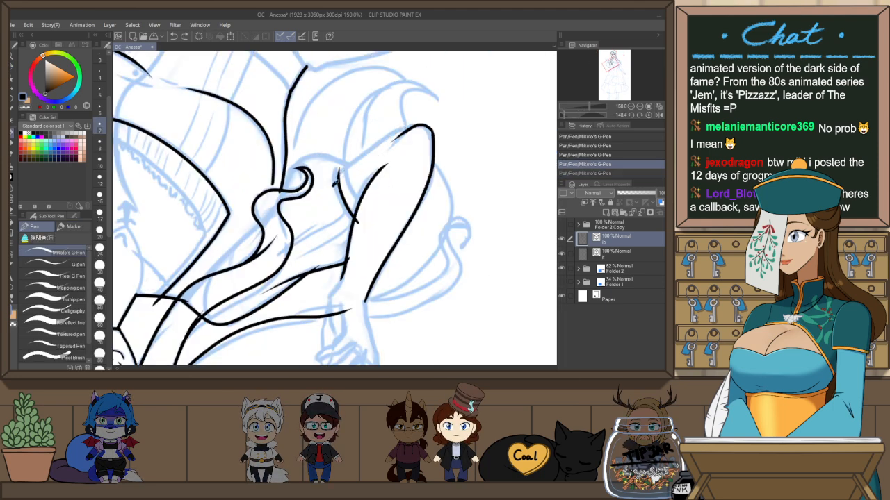
pyautogui.moveTo(336, 182); pyautogui.dragTo(424, 125)
pyautogui.hotkey('ctrl', 'z')
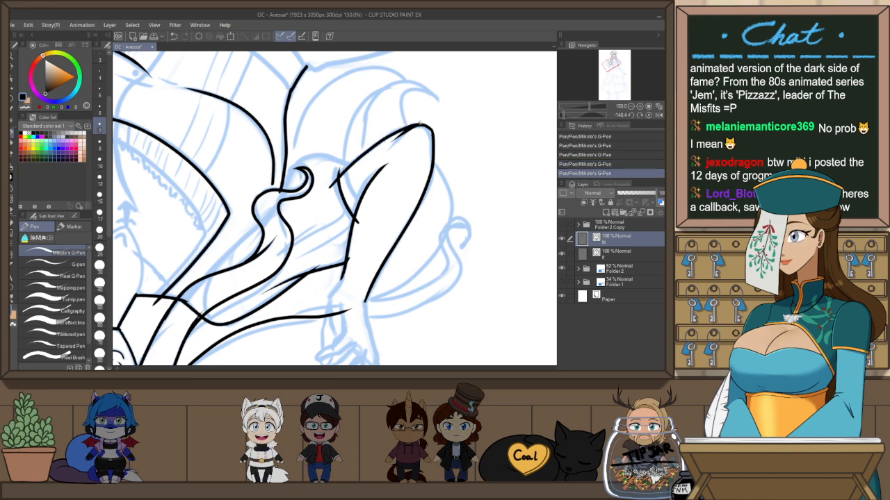
# Ink the rounded lower edge of the upper sleeve from the hair curl to the raised arm, redrawing the stroke, and reset the canvas rotation
pyautogui.moveTo(324, 191); pyautogui.dragTo(415, 131)
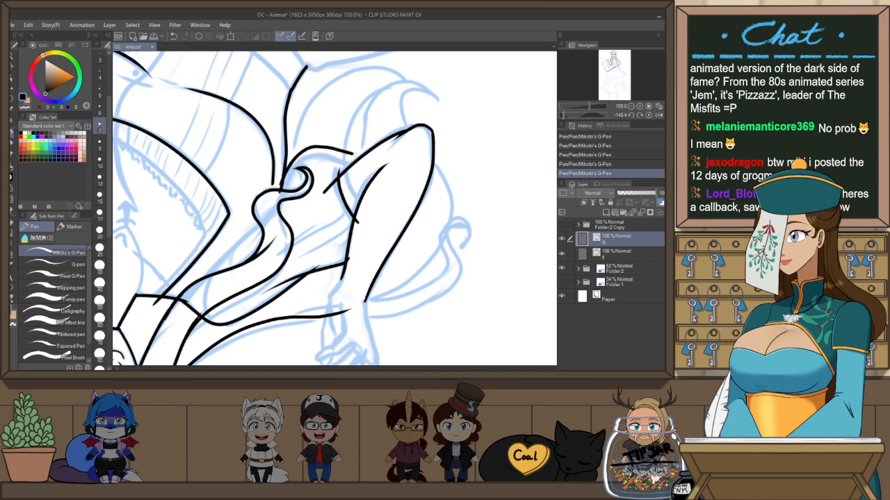
pyautogui.moveTo(353, 154); pyautogui.dragTo(364, 156)
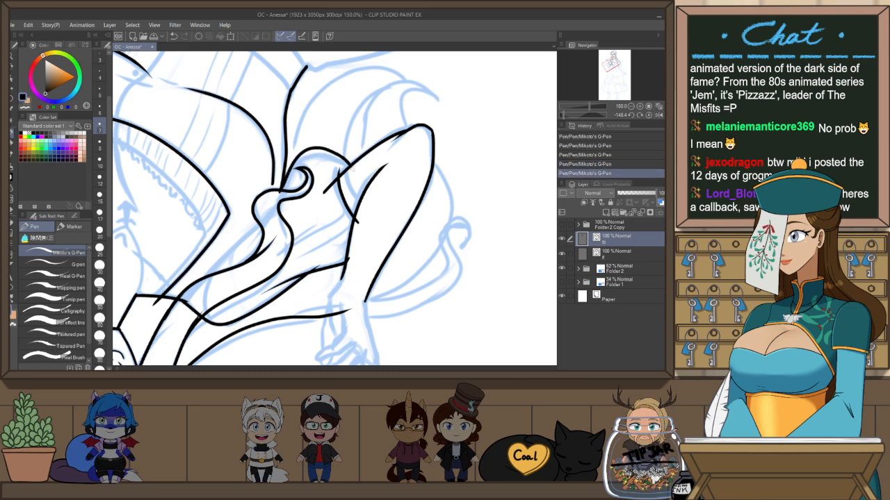
pyautogui.hotkey('ctrl', '@')
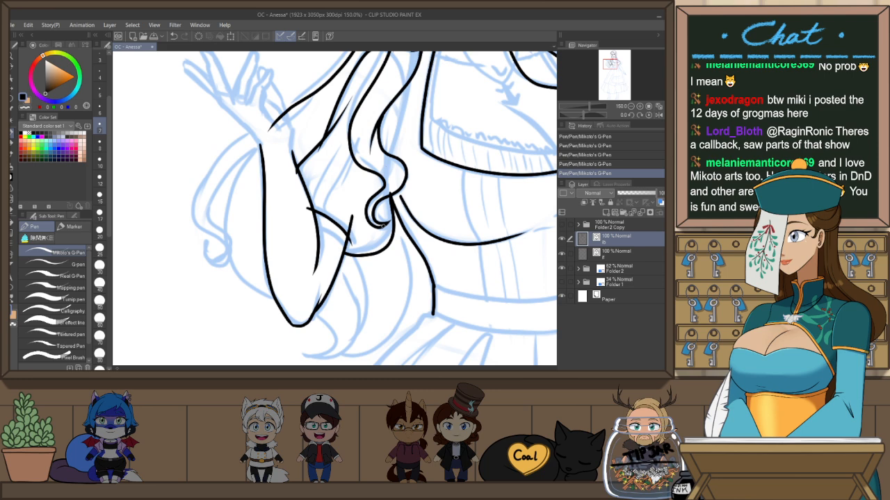
# Ink a second curved line across the inner elbow below the existing crease, redrawing it and checking it on the mirrored canvas
pyautogui.moveTo(328, 229); pyautogui.dragTo(347, 242)
pyautogui.hotkey('ctrl', 'z')
pyautogui.moveTo(308, 222)
pyautogui.mouseDown()
pyautogui.moveTo(349, 245)
pyautogui.moveTo(351, 225)
pyautogui.mouseUp()
pyautogui.press('h')
pyautogui.hotkey('ctrl', 'z')
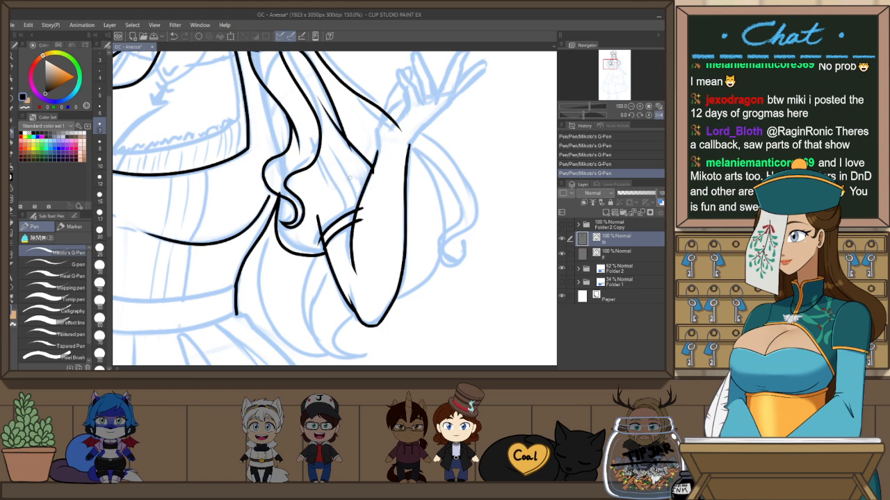
pyautogui.press('h')
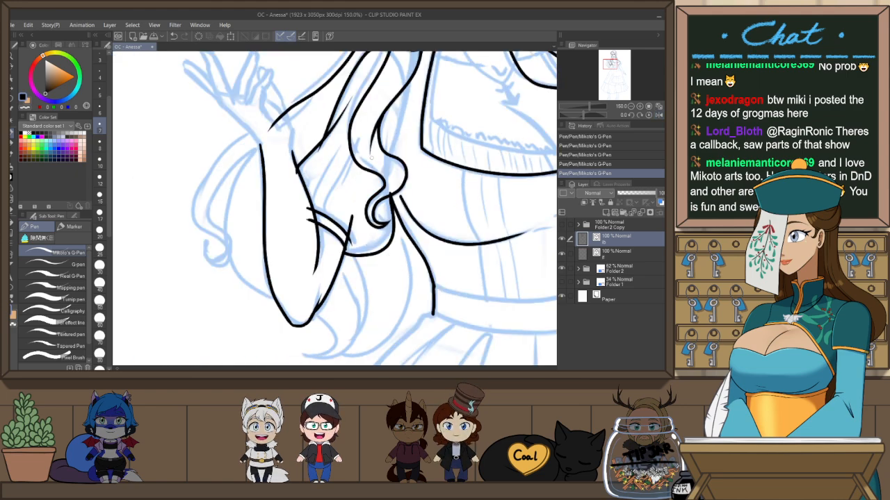
# Adjust the diagonal vector line that meets the inner forearm below the wrist, and return to the G-pen
pyautogui.press('o')
pyautogui.click(298, 164)
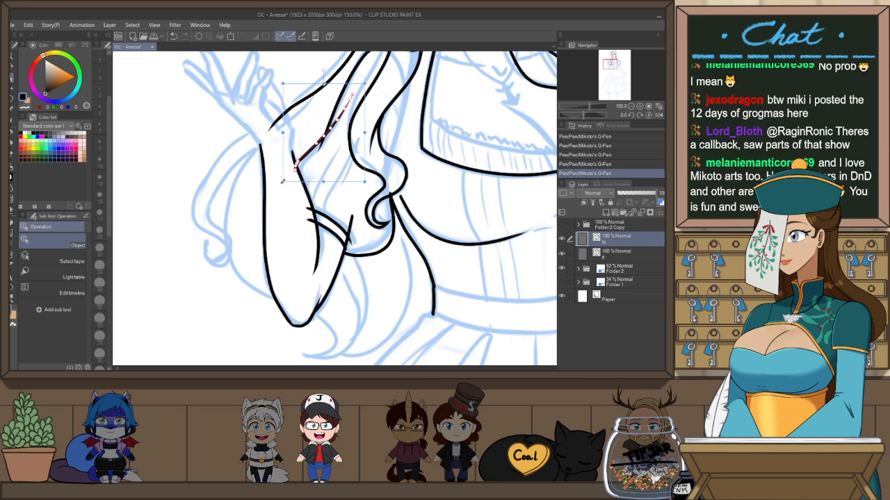
pyautogui.moveTo(283, 182); pyautogui.dragTo(348, 231)
pyautogui.press('p')
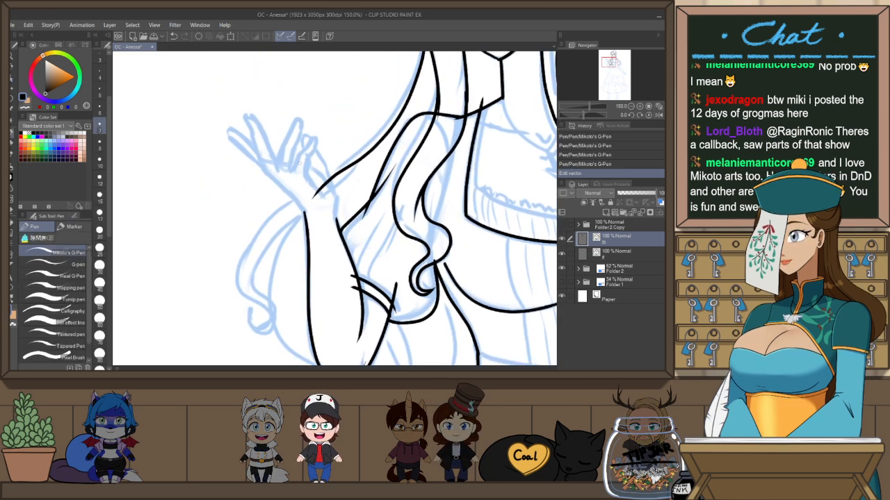
# Ink the outlines of the three fingers nearest the thumb on the raised hand
pyautogui.moveTo(308, 146)
pyautogui.mouseDown()
pyautogui.moveTo(316, 139)
pyautogui.moveTo(308, 178)
pyautogui.moveTo(324, 199)
pyautogui.mouseUp()
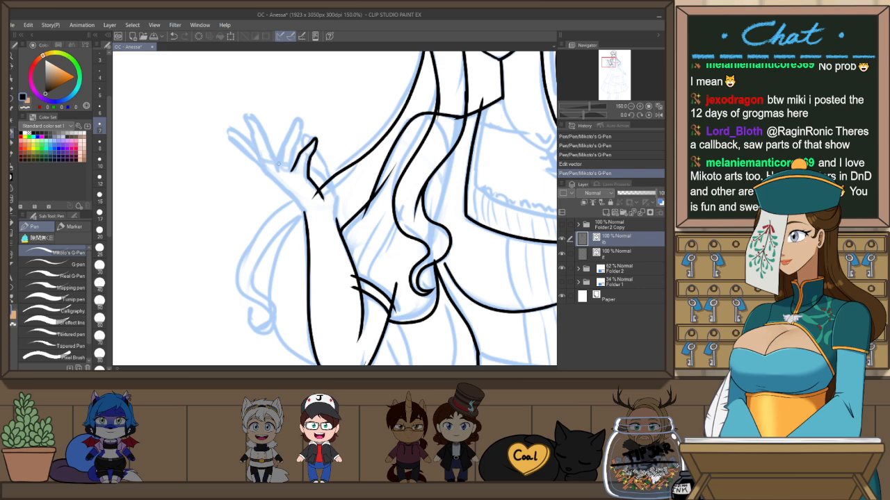
pyautogui.moveTo(291, 132); pyautogui.dragTo(304, 130)
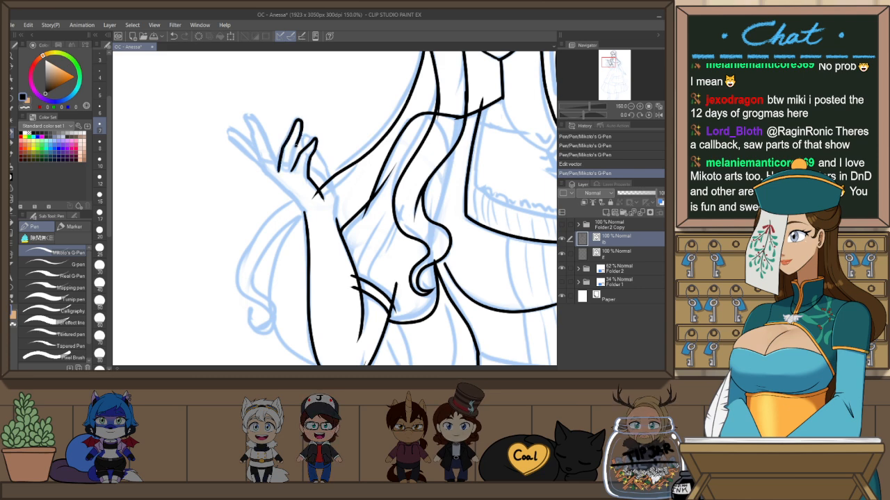
pyautogui.moveTo(265, 173)
pyautogui.mouseDown()
pyautogui.moveTo(255, 118)
pyautogui.moveTo(278, 168)
pyautogui.mouseUp()
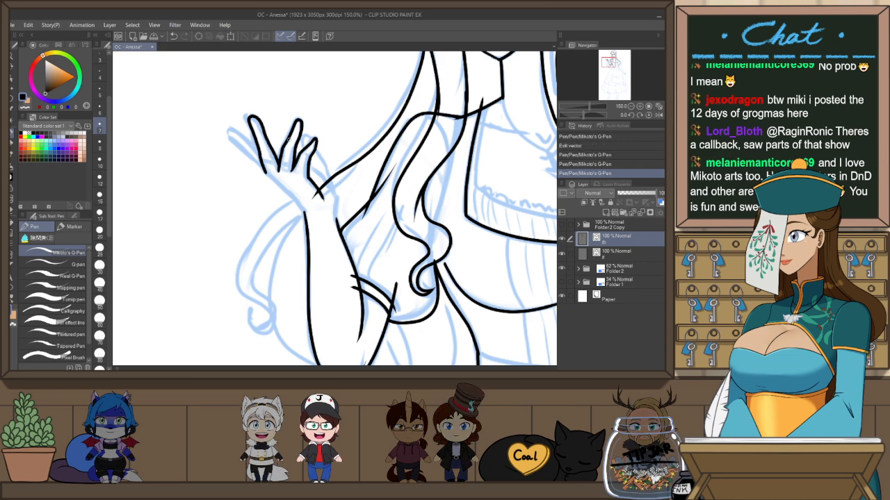
# Ink the little finger and the outer edge of the palm down to the wrist on the mirrored canvas
pyautogui.click(659, 116)
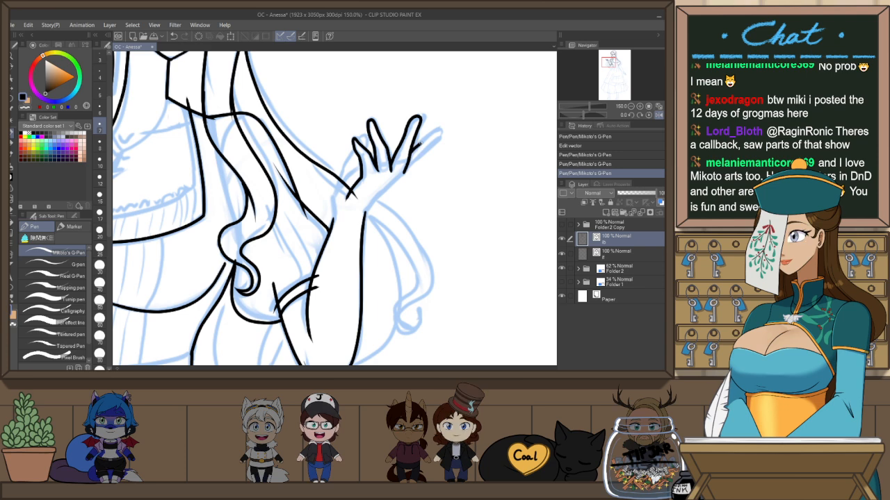
pyautogui.moveTo(441, 130); pyautogui.dragTo(426, 151)
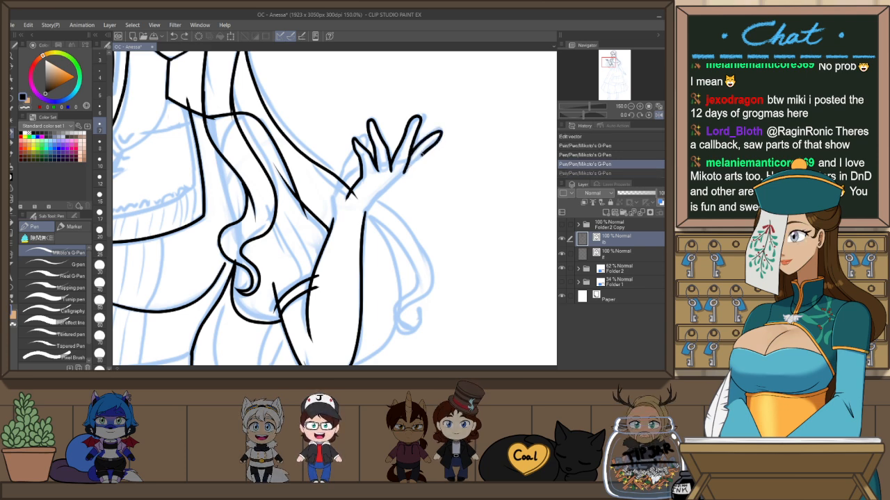
pyautogui.moveTo(442, 132); pyautogui.dragTo(365, 211)
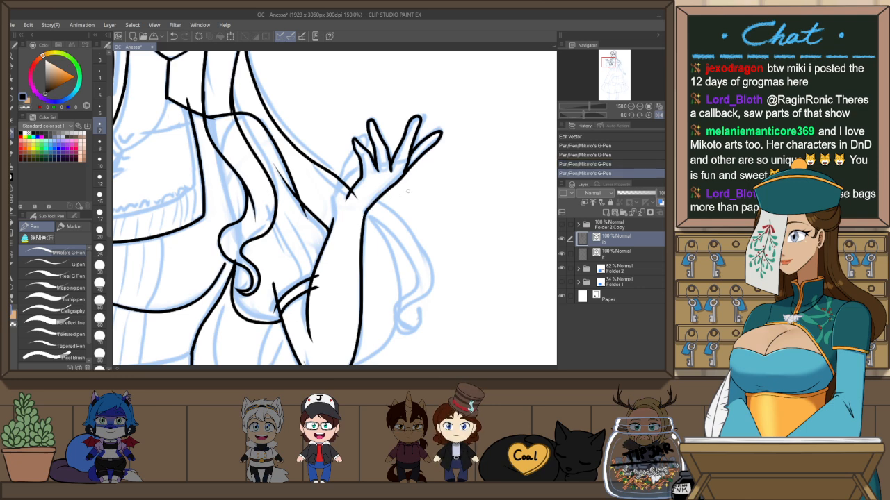
pyautogui.press('h')
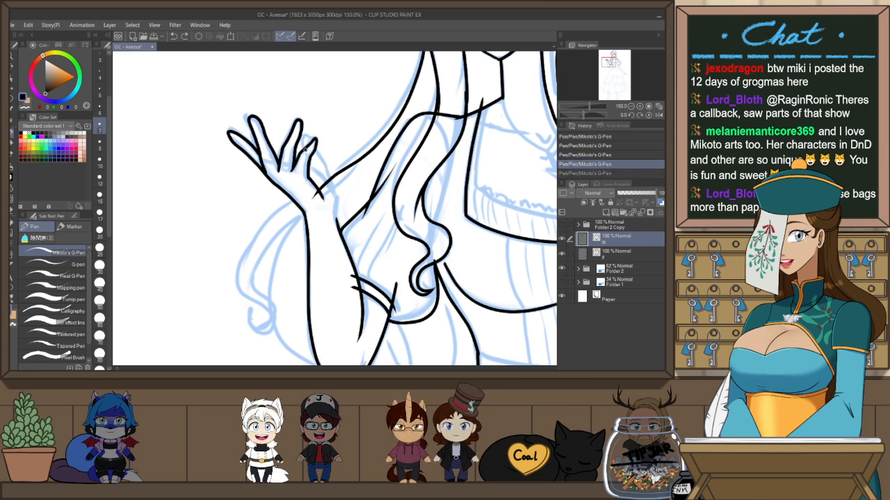
# Redraw the curled fingertip of the raised hand and ink the thumb with its contour down to the wrist
pyautogui.hotkey('ctrl', 'z')
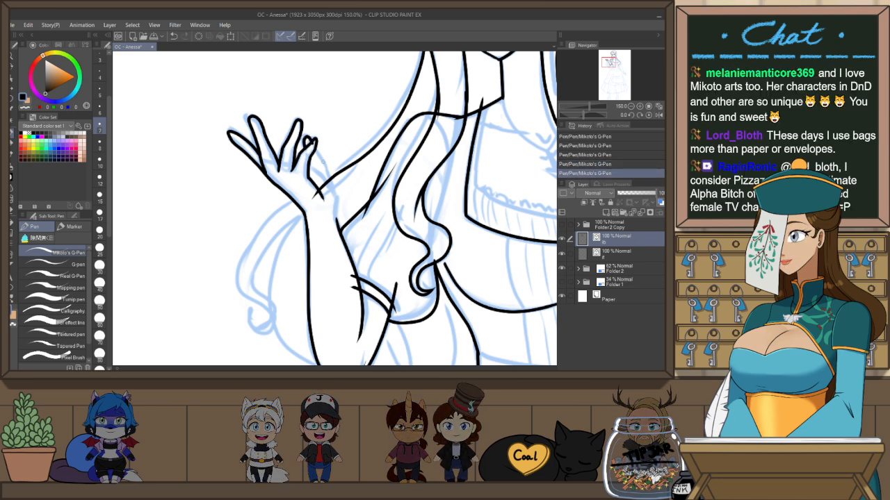
pyautogui.moveTo(302, 138); pyautogui.dragTo(309, 143)
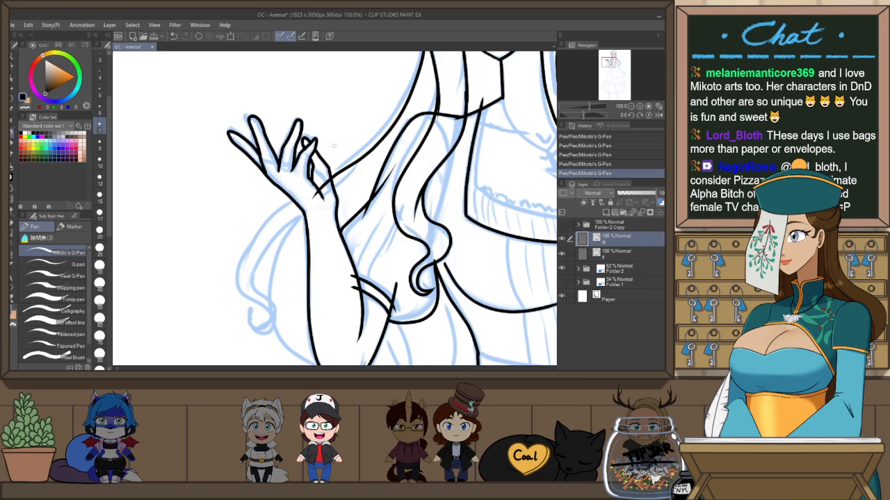
pyautogui.scroll(-3, 432, 153)
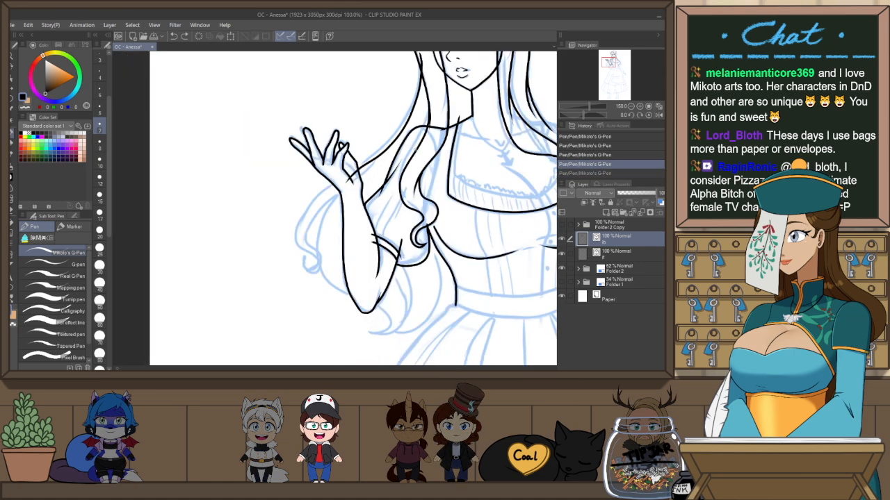
pyautogui.moveTo(518, 158); pyautogui.dragTo(422, 124)
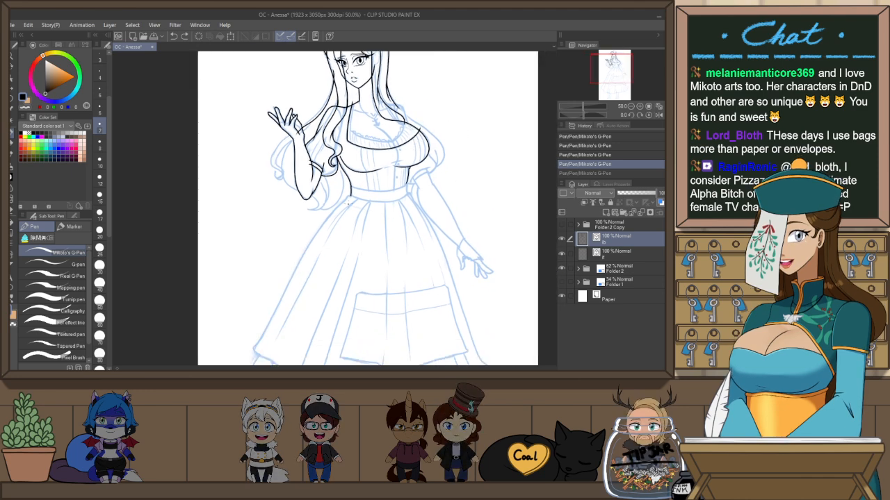
pyautogui.moveTo(336, 233); pyautogui.dragTo(380, 232)
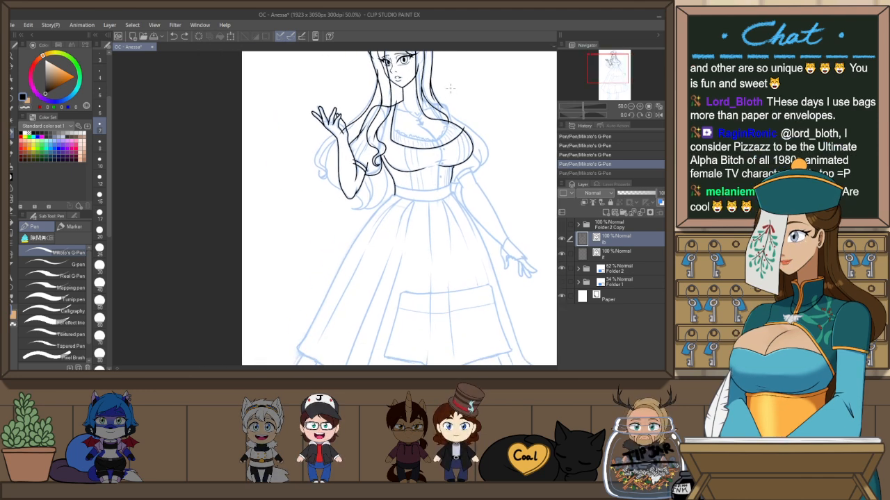
pyautogui.scroll(3, 451, 88)
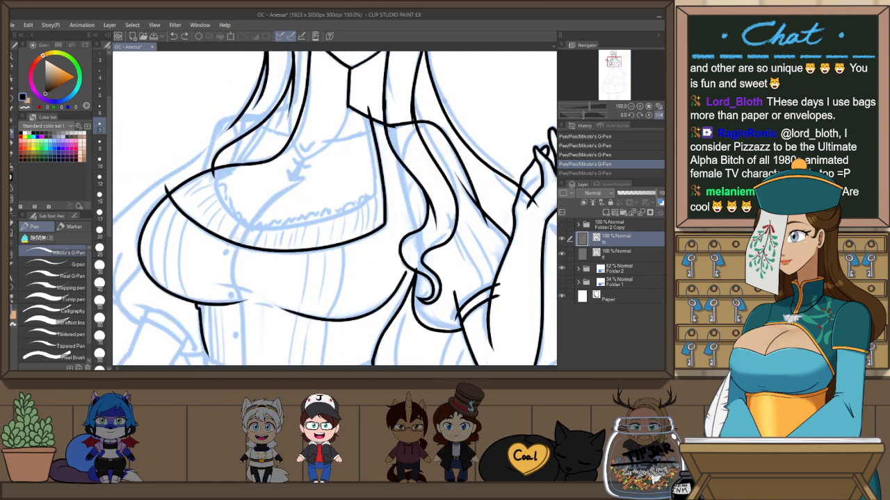
# Ink the hair strand falling over the shoulder of the lowered arm, following the blue sketch
pyautogui.moveTo(477, 125); pyautogui.dragTo(409, 62)
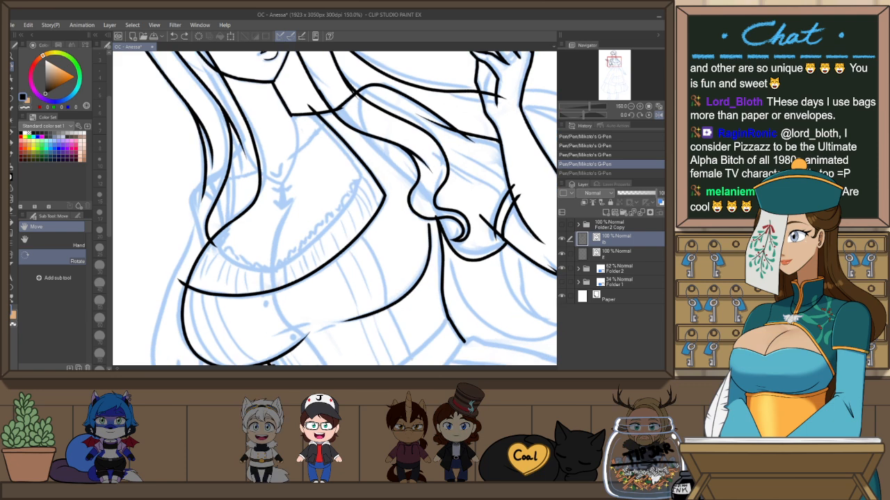
pyautogui.moveTo(287, 236); pyautogui.dragTo(394, 202)
pyautogui.hotkey('ctrl', 'z')
pyautogui.moveTo(226, 165)
pyautogui.mouseDown()
pyautogui.moveTo(330, 139)
pyautogui.moveTo(301, 200)
pyautogui.moveTo(313, 224)
pyautogui.mouseUp()
pyautogui.hotkey('ctrl', 'z')
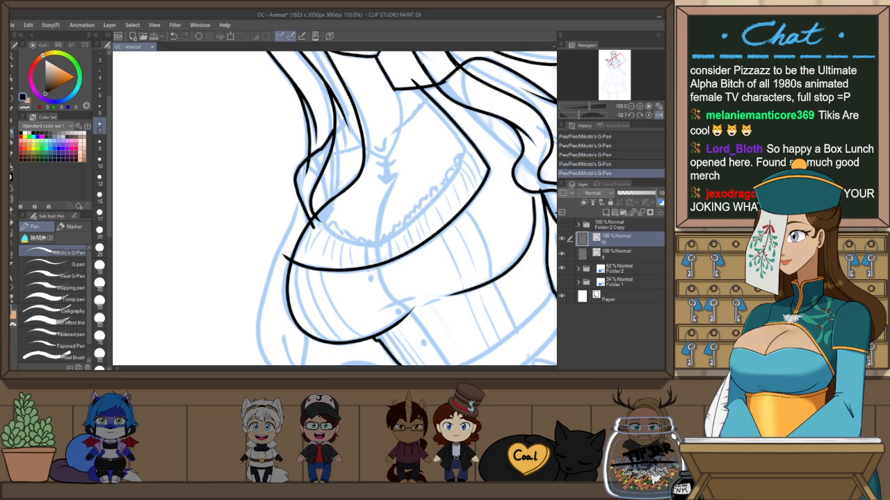
# Ink the outer and inner outline of the puffed sleeve on the lowered arm and the upper edge of its cuff
pyautogui.moveTo(308, 263); pyautogui.dragTo(365, 159)
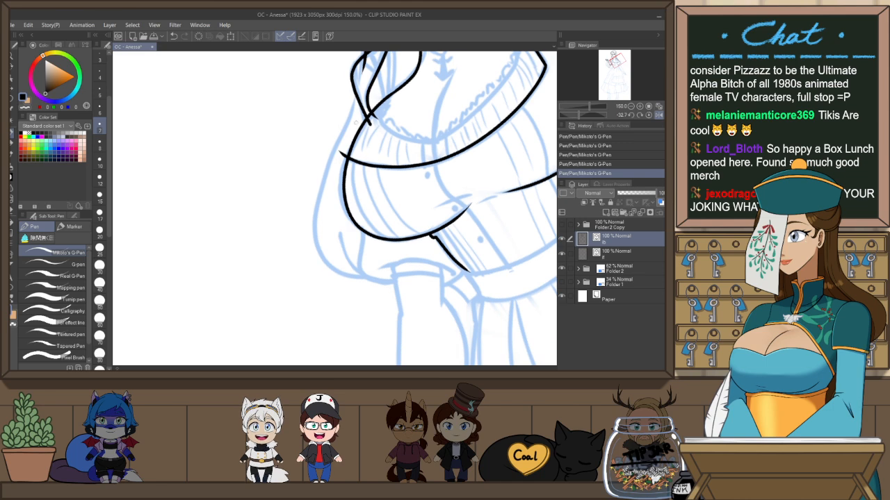
pyautogui.moveTo(356, 96); pyautogui.dragTo(334, 148)
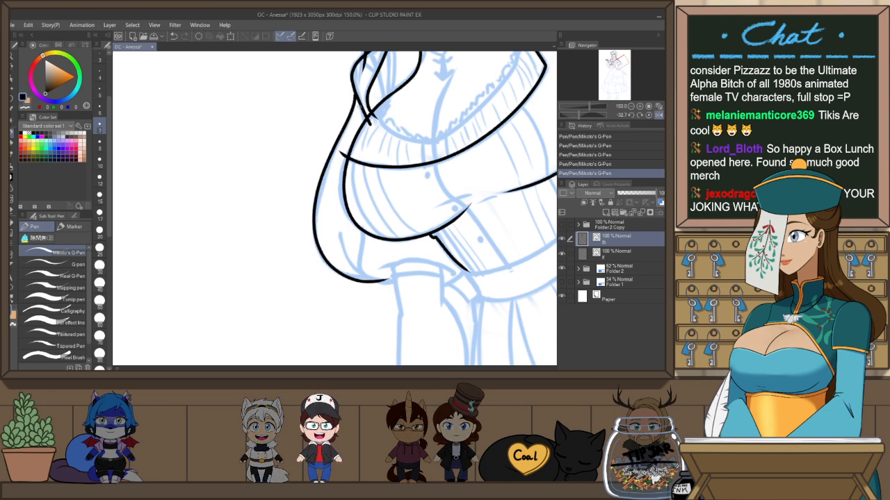
pyautogui.hotkey('ctrl', 'z')
pyautogui.hotkey('ctrl', 'z')
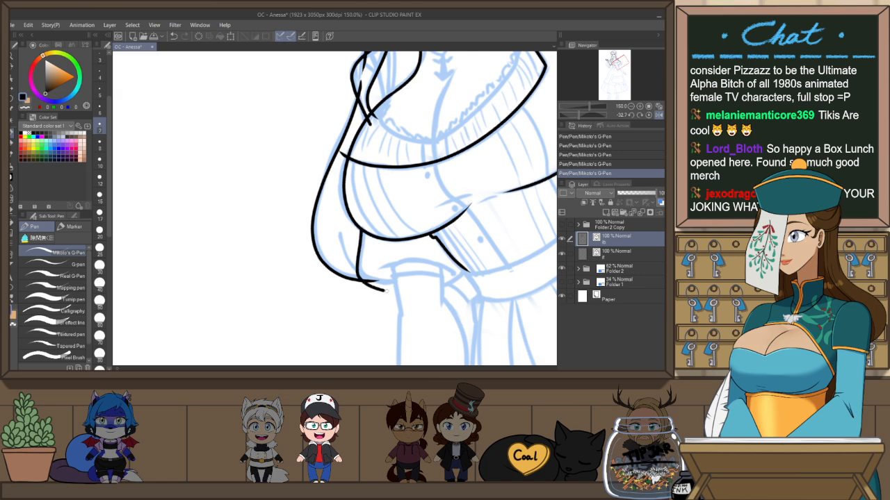
pyautogui.moveTo(386, 291)
pyautogui.mouseDown()
pyautogui.moveTo(381, 267)
pyautogui.moveTo(442, 267)
pyautogui.mouseUp()
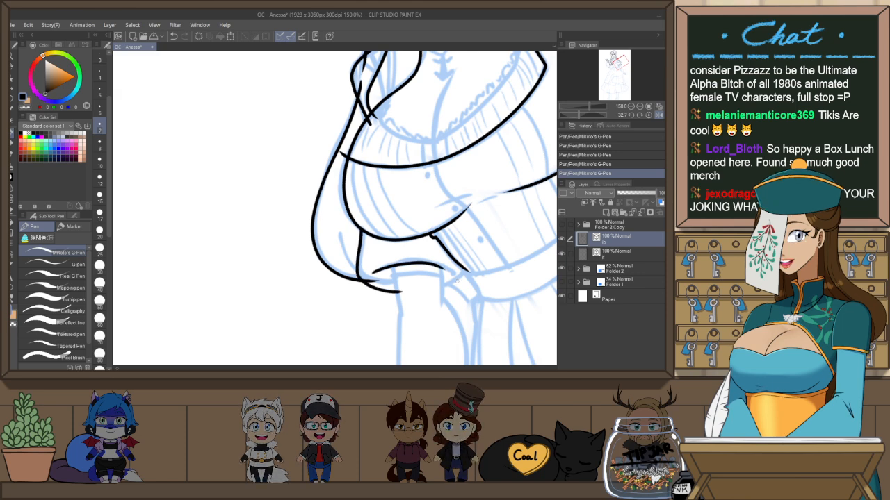
# Ink the two short starting lines of the lowered arm where it emerges beneath the sleeve cuff
pyautogui.press('h')
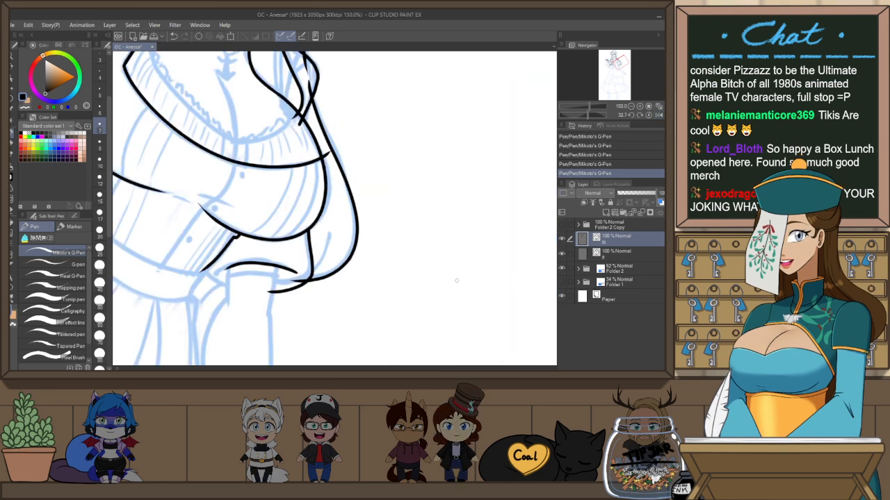
pyautogui.hotkey('ctrl', '@')
pyautogui.moveTo(341, 310)
pyautogui.mouseDown()
pyautogui.moveTo(424, 228)
pyautogui.moveTo(409, 228)
pyautogui.moveTo(421, 253)
pyautogui.mouseUp()
pyautogui.moveTo(400, 204); pyautogui.dragTo(413, 237)
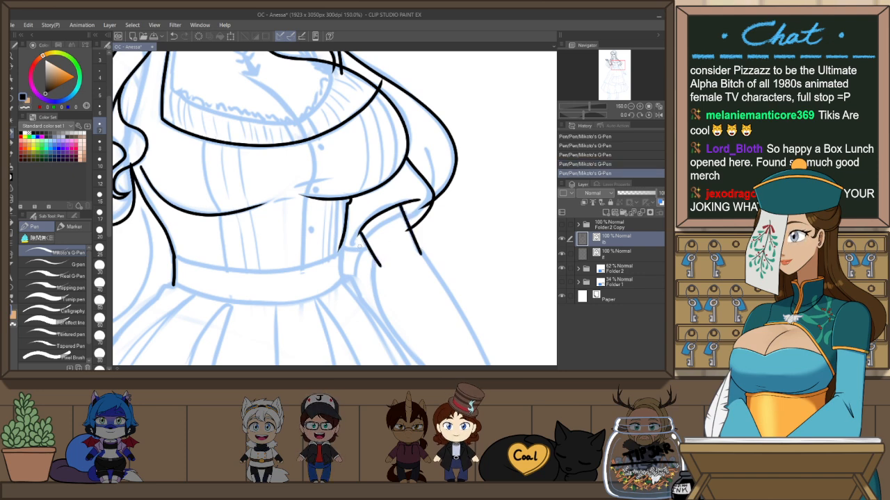
# Select the cuff's curved vector line and shift it slightly down so it meets the puffed sleeve outline
pyautogui.press('o')
pyautogui.click(409, 205)
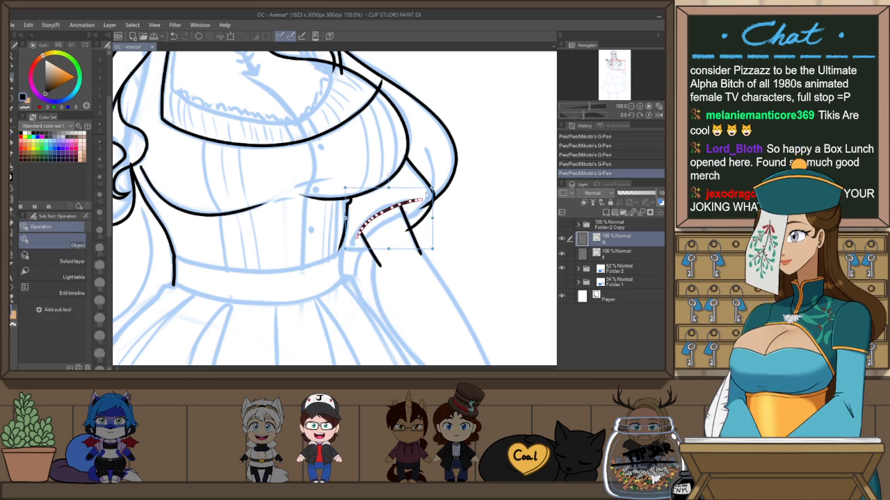
pyautogui.moveTo(418, 193); pyautogui.dragTo(417, 202)
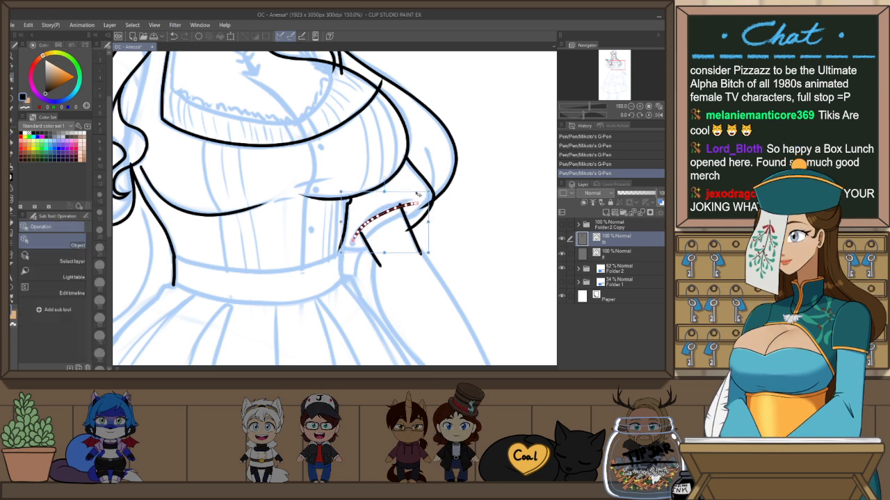
pyautogui.moveTo(426, 221); pyautogui.dragTo(429, 219)
pyautogui.click(456, 210)
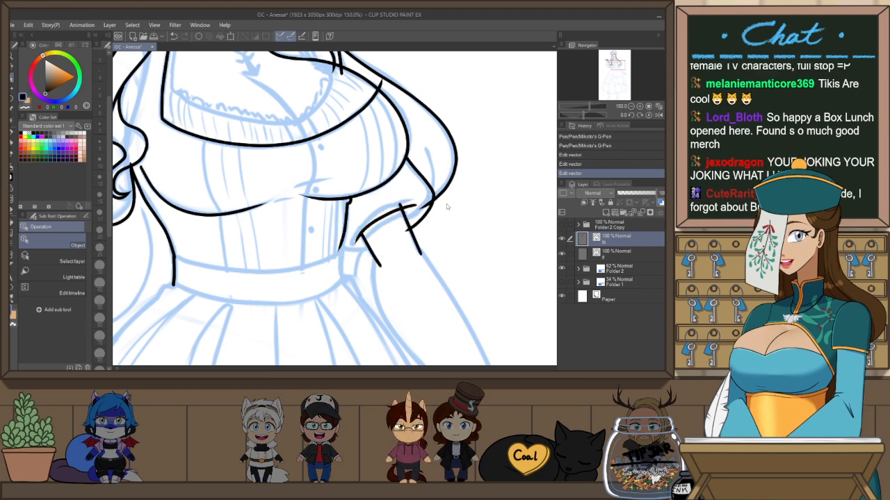
# Ink the cuff's closing edge beside the bodice and the adjacent side edge of the waistband with Mikoto's G-Pen
pyautogui.press('h')
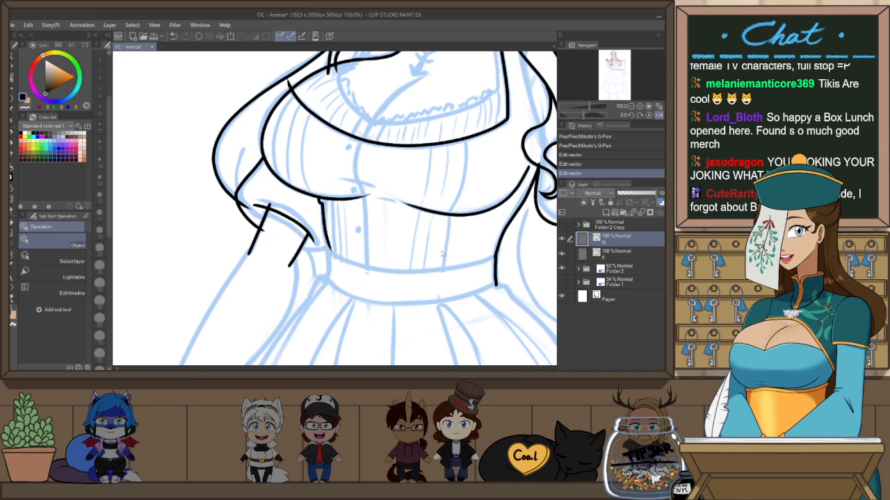
pyautogui.press('p')
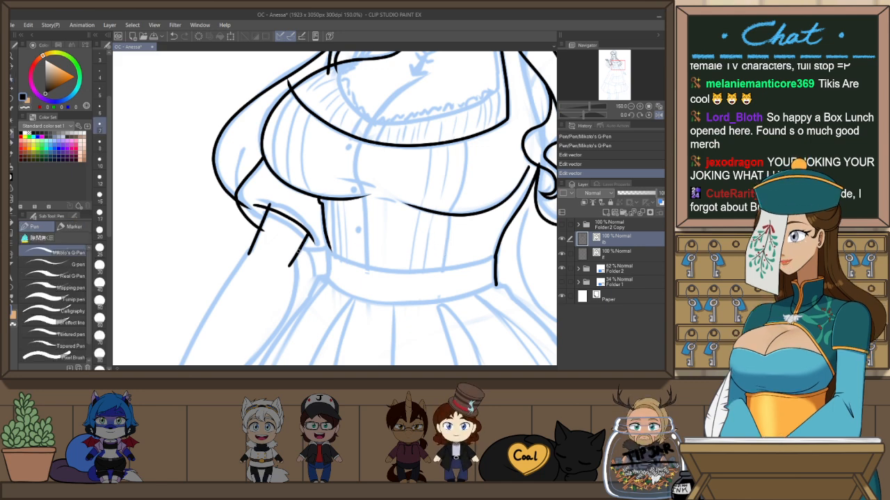
pyautogui.moveTo(297, 251); pyautogui.dragTo(330, 246)
pyautogui.moveTo(384, 285); pyautogui.dragTo(375, 220)
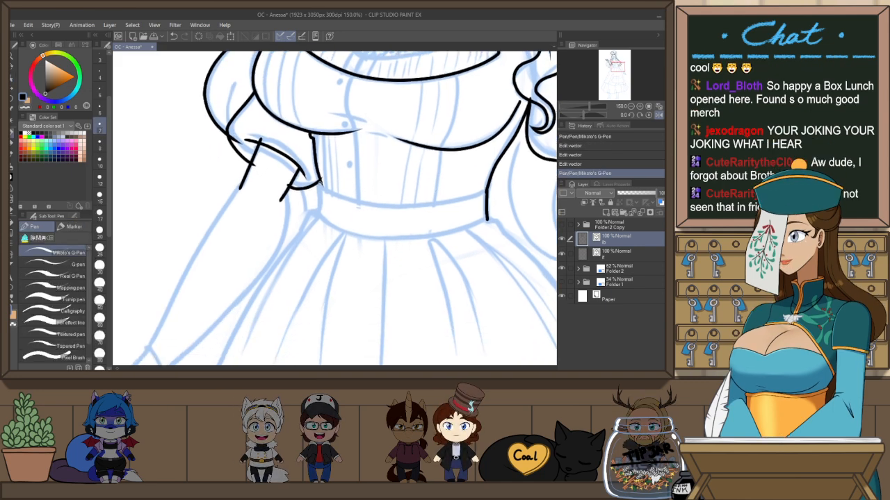
pyautogui.moveTo(318, 185); pyautogui.dragTo(319, 214)
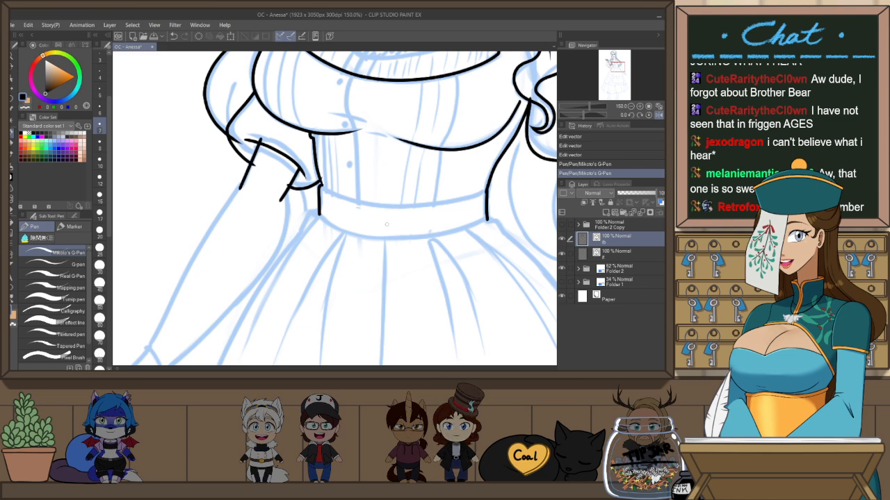
# Ink both long contours of the lowered arm from the sleeve cuff down to the wrist
pyautogui.moveTo(316, 313); pyautogui.dragTo(397, 204)
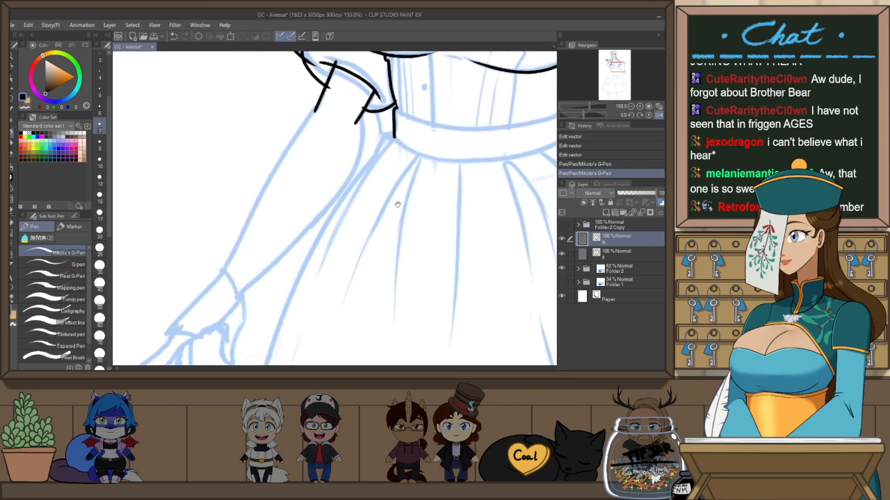
pyautogui.moveTo(362, 117)
pyautogui.mouseDown()
pyautogui.moveTo(253, 287)
pyautogui.moveTo(225, 314)
pyautogui.mouseUp()
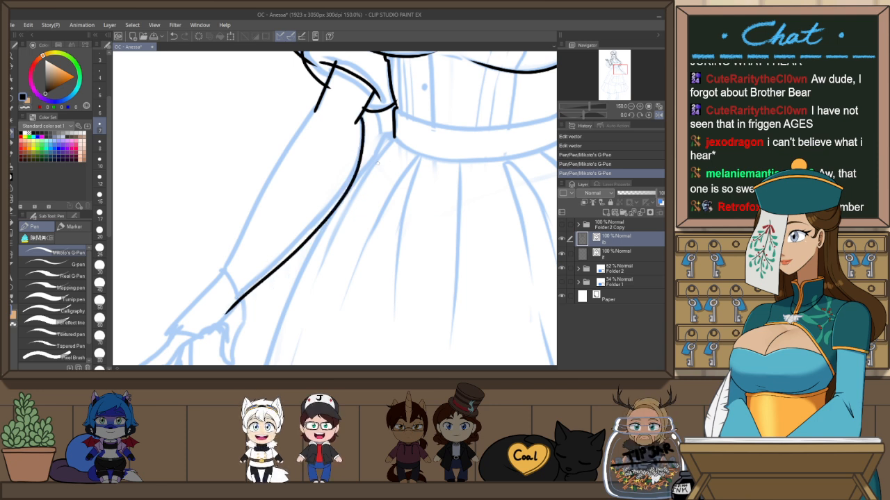
pyautogui.hotkey('ctrl', 'z')
pyautogui.moveTo(359, 119)
pyautogui.mouseDown()
pyautogui.moveTo(361, 146)
pyautogui.moveTo(297, 241)
pyautogui.moveTo(233, 306)
pyautogui.mouseUp()
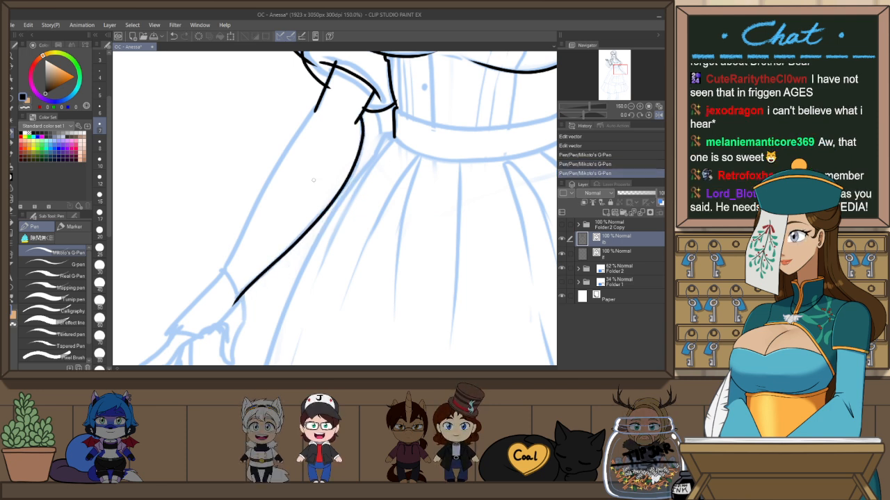
pyautogui.moveTo(316, 109); pyautogui.dragTo(218, 290)
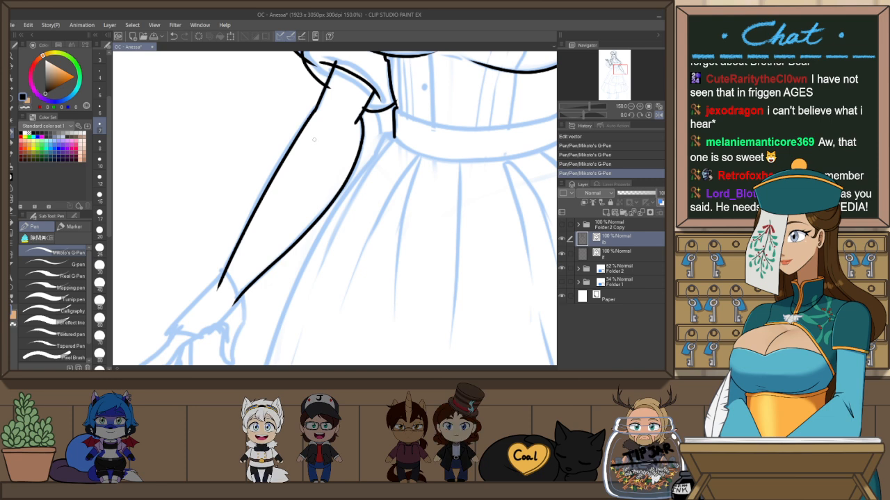
pyautogui.hotkey('ctrl', 'z')
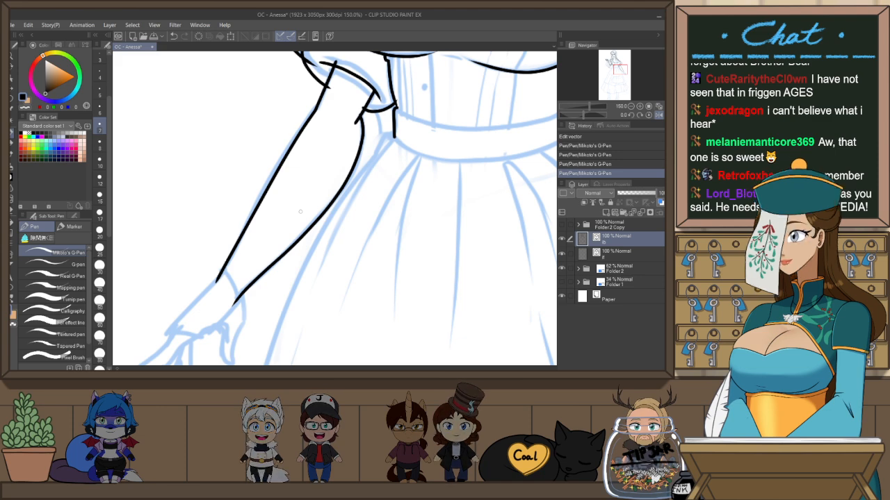
# Ink the lowered hand's thumb and the palm edge running from the thumb to the base of the fingers
pyautogui.moveTo(251, 296)
pyautogui.mouseDown()
pyautogui.moveTo(348, 180)
pyautogui.moveTo(323, 247)
pyautogui.mouseUp()
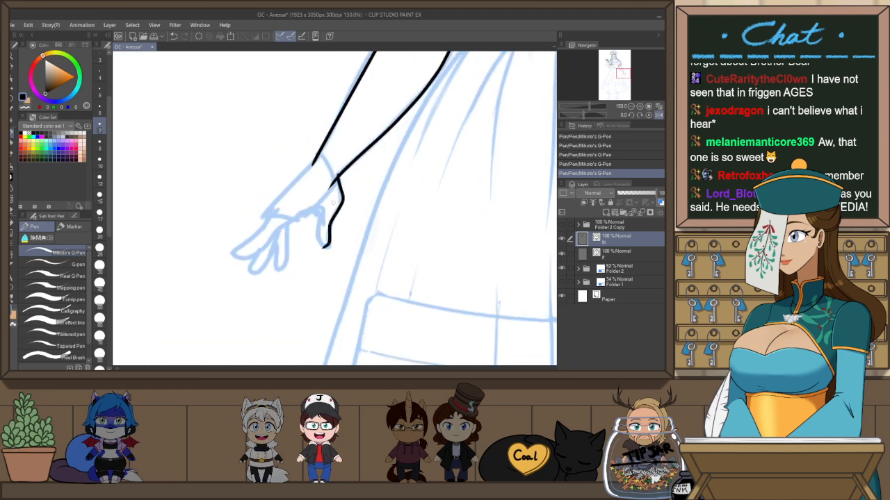
pyautogui.hotkey('ctrl', 'z')
pyautogui.moveTo(338, 180)
pyautogui.mouseDown()
pyautogui.moveTo(326, 238)
pyautogui.moveTo(295, 218)
pyautogui.moveTo(319, 206)
pyautogui.moveTo(317, 235)
pyautogui.moveTo(326, 238)
pyautogui.moveTo(356, 214)
pyautogui.mouseUp()
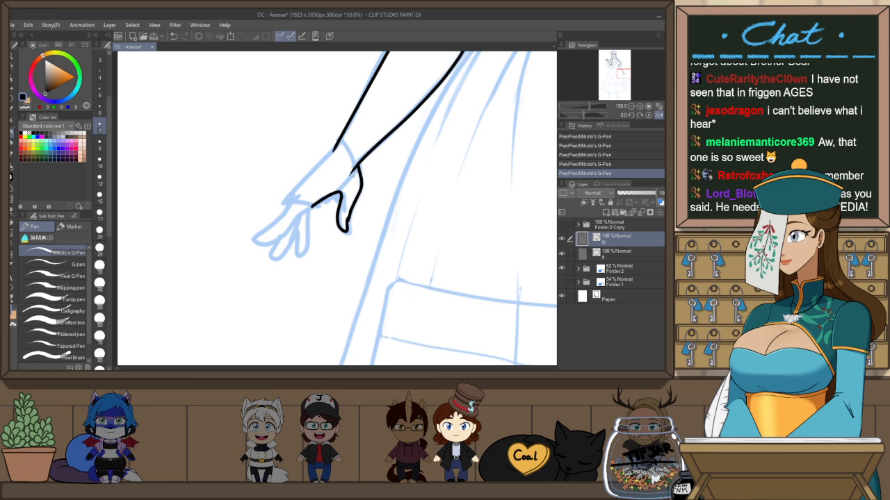
pyautogui.hotkey('ctrl', 'z')
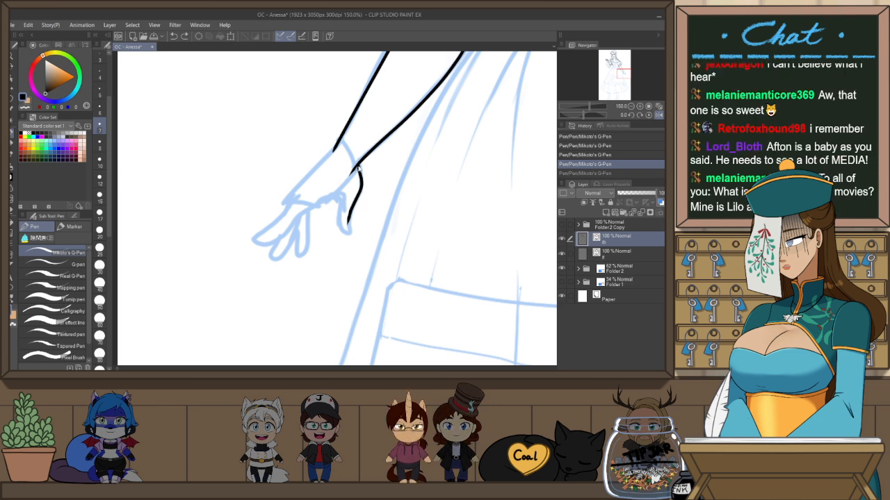
pyautogui.hotkey('ctrl', 'z')
pyautogui.moveTo(362, 189)
pyautogui.mouseDown()
pyautogui.moveTo(350, 232)
pyautogui.moveTo(342, 208)
pyautogui.mouseUp()
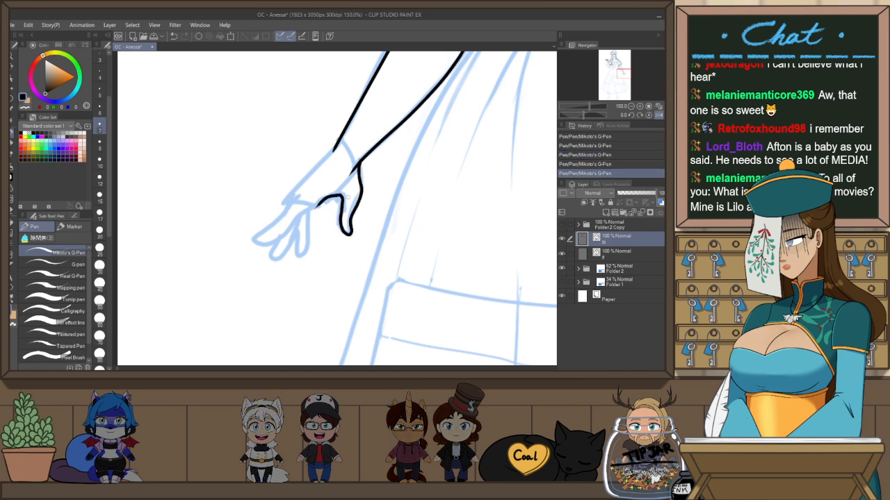
pyautogui.hotkey('ctrl', 'z')
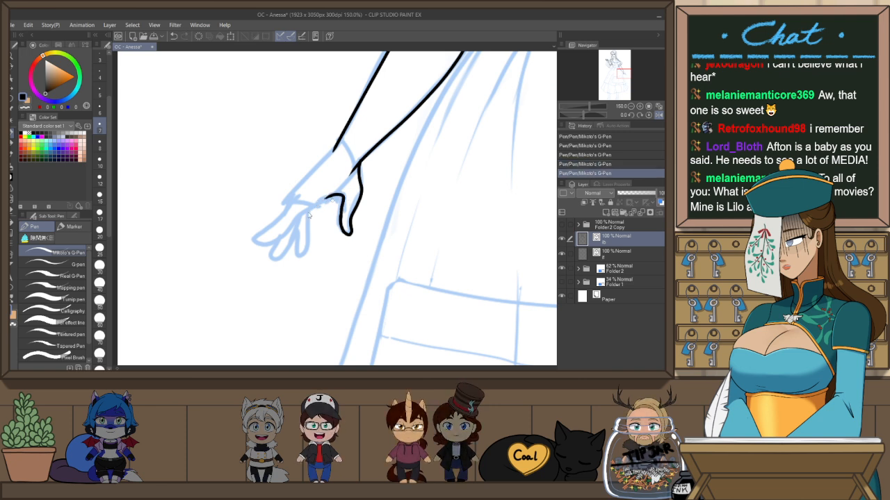
pyautogui.moveTo(319, 203)
pyautogui.mouseDown()
pyautogui.moveTo(301, 214)
pyautogui.moveTo(343, 221)
pyautogui.mouseUp()
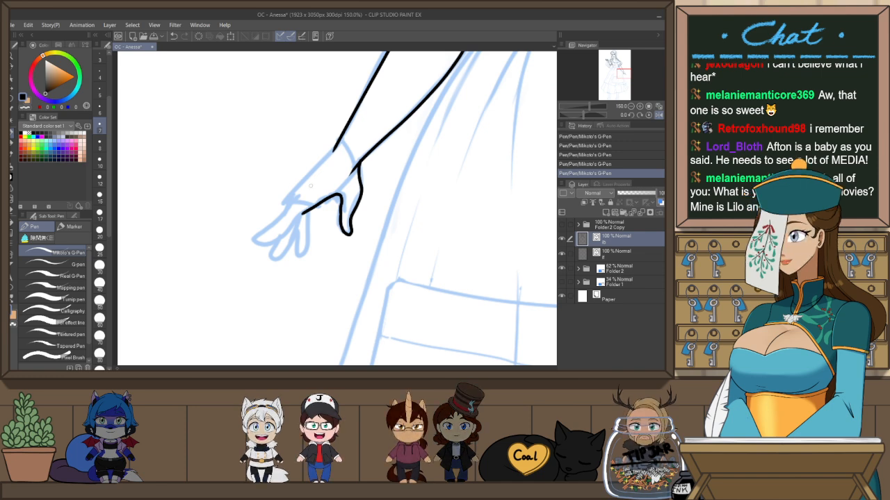
# Ink the back of the lowered hand and outline its fingers over the sketch
pyautogui.moveTo(337, 144)
pyautogui.mouseDown()
pyautogui.moveTo(286, 199)
pyautogui.moveTo(274, 239)
pyautogui.mouseUp()
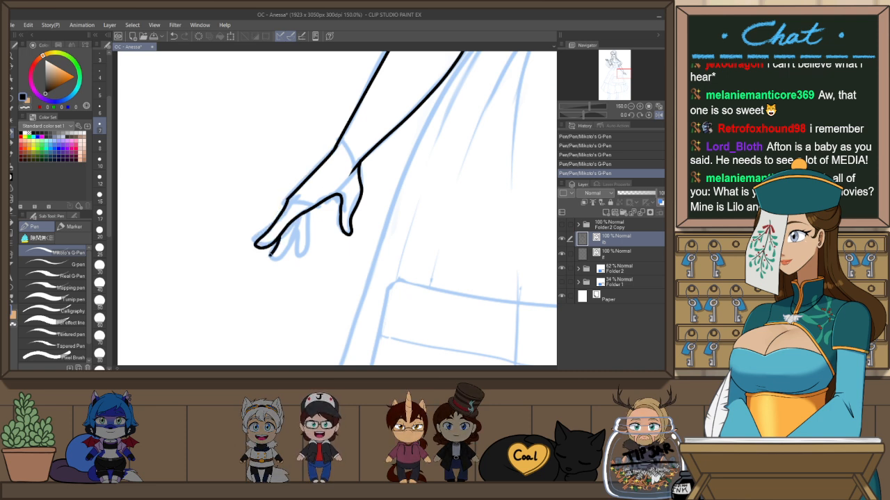
pyautogui.hotkey('ctrl', 'z')
pyautogui.moveTo(278, 239)
pyautogui.mouseDown()
pyautogui.moveTo(273, 262)
pyautogui.moveTo(298, 220)
pyautogui.moveTo(297, 241)
pyautogui.mouseUp()
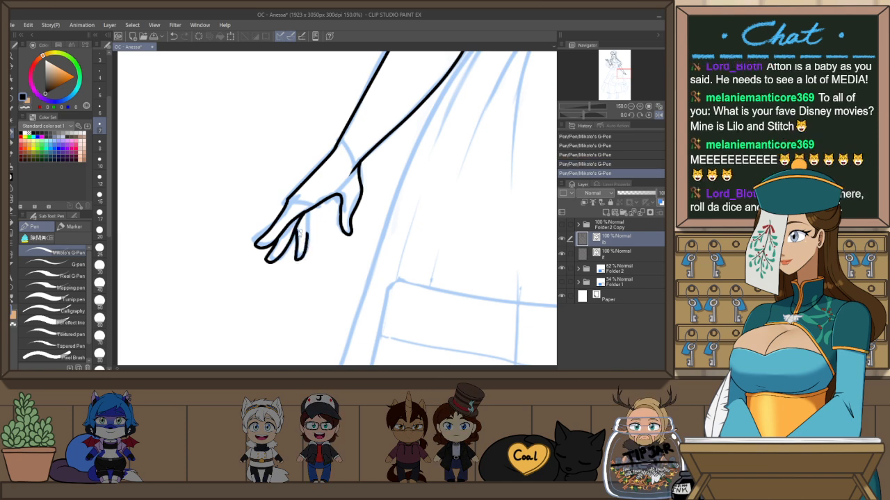
pyautogui.hotkey('ctrl', 'z')
pyautogui.moveTo(311, 209); pyautogui.dragTo(312, 208)
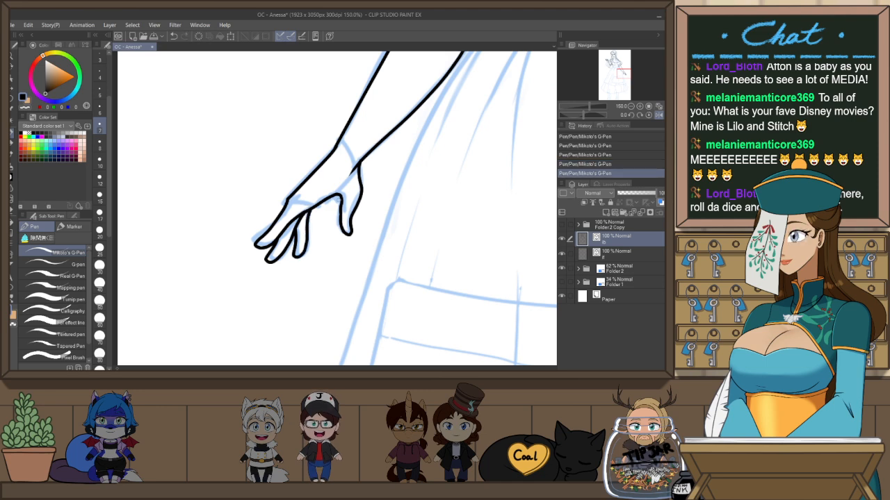
# Ink the skirt's outer side edge on the raised-arm side, from the waistband down to the ruffle hem
pyautogui.scroll(-3, 363, 153)
pyautogui.moveTo(457, 155); pyautogui.dragTo(333, 265)
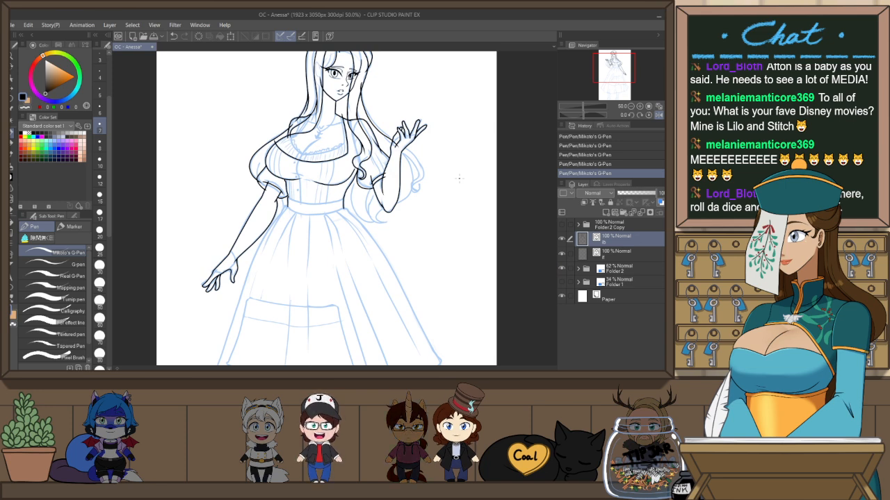
pyautogui.moveTo(402, 250)
pyautogui.mouseDown()
pyautogui.moveTo(403, 258)
pyautogui.moveTo(414, 219)
pyautogui.mouseUp()
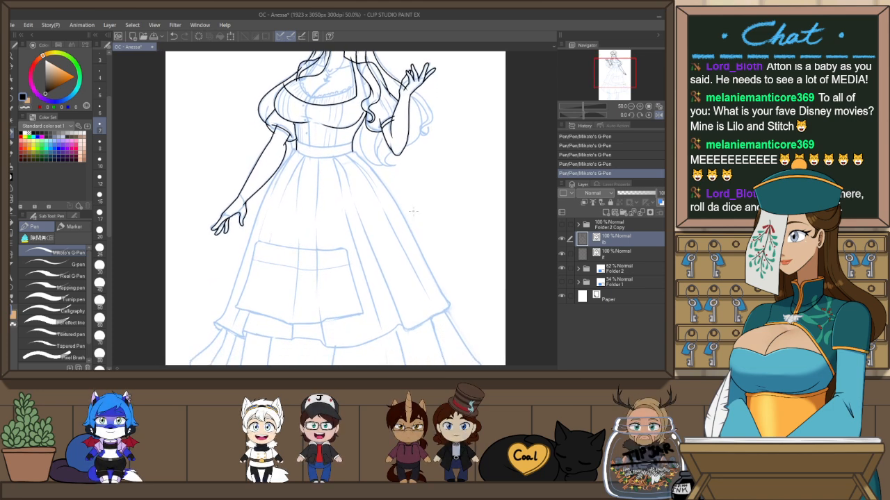
pyautogui.press('h')
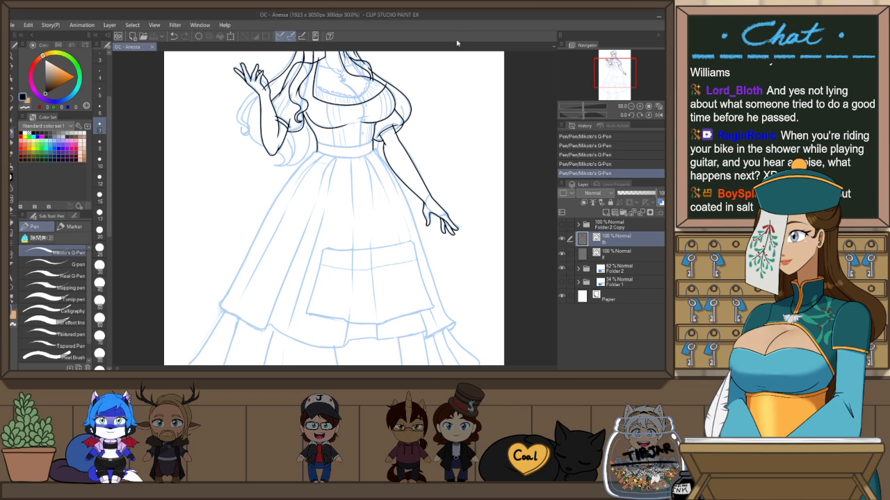
pyautogui.scroll(1, 313, 157)
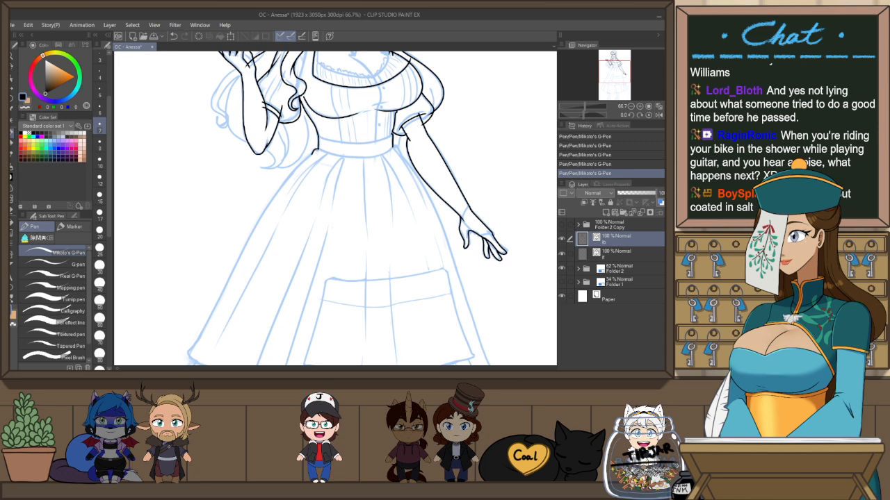
pyautogui.moveTo(287, 209); pyautogui.dragTo(324, 162)
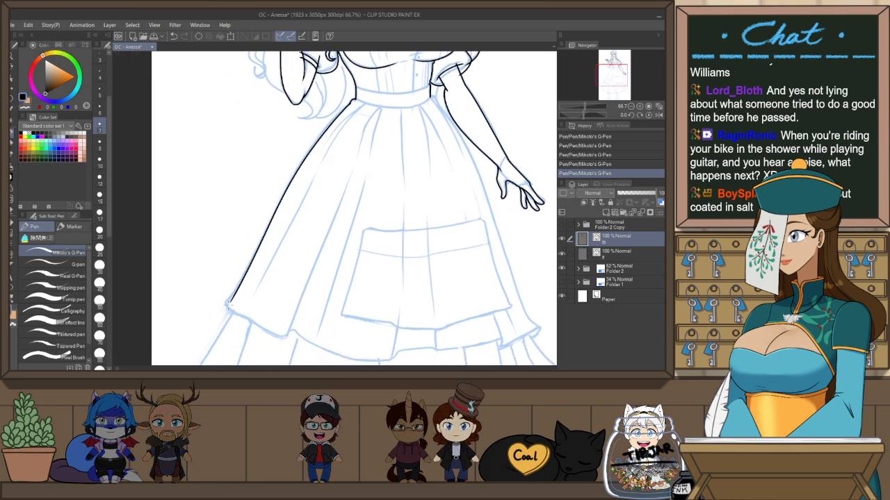
pyautogui.hotkey('ctrl', 'z')
pyautogui.moveTo(235, 298); pyautogui.dragTo(353, 104)
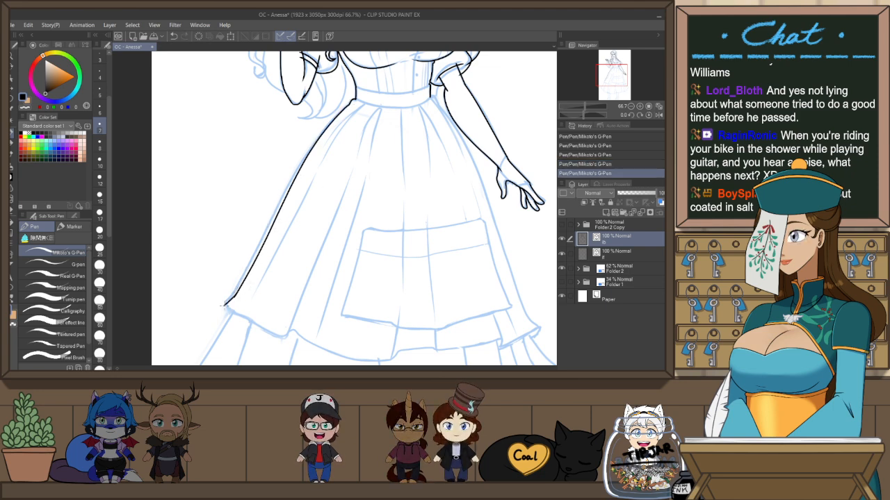
# Ink the skirt's wavy hem from the raised-arm side corner toward the middle, below the apron's corner
pyautogui.hotkey('ctrl', 'z')
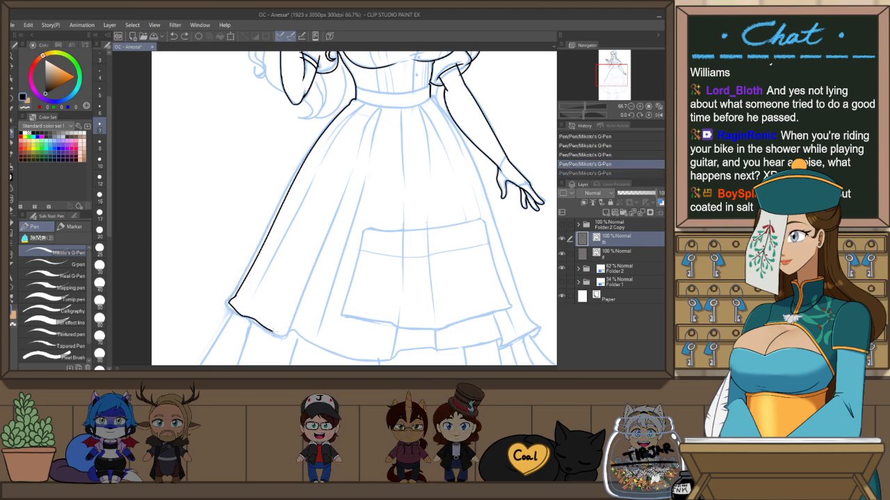
pyautogui.moveTo(286, 333); pyautogui.dragTo(354, 352)
pyautogui.moveTo(433, 340); pyautogui.dragTo(400, 252)
pyautogui.press('h')
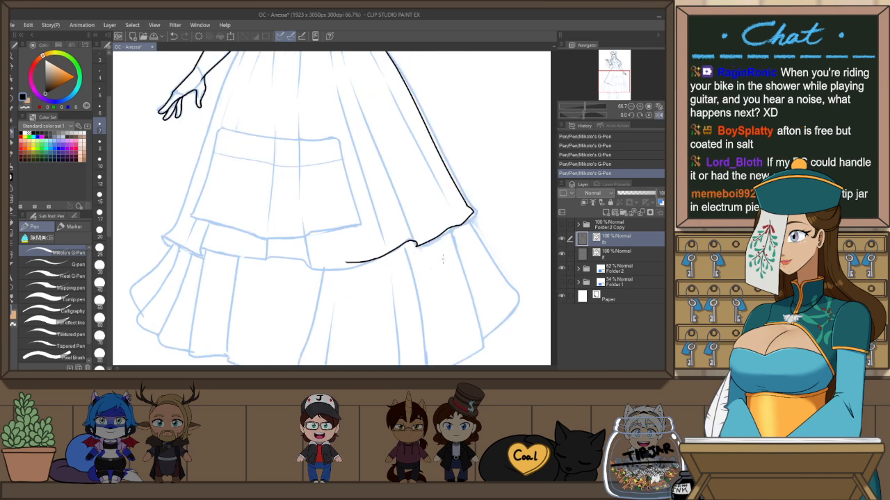
pyautogui.press('r')
pyautogui.moveTo(517, 232)
pyautogui.mouseDown()
pyautogui.moveTo(520, 180)
pyautogui.moveTo(509, 138)
pyautogui.mouseUp()
pyautogui.hotkey('ctrl', 'z')
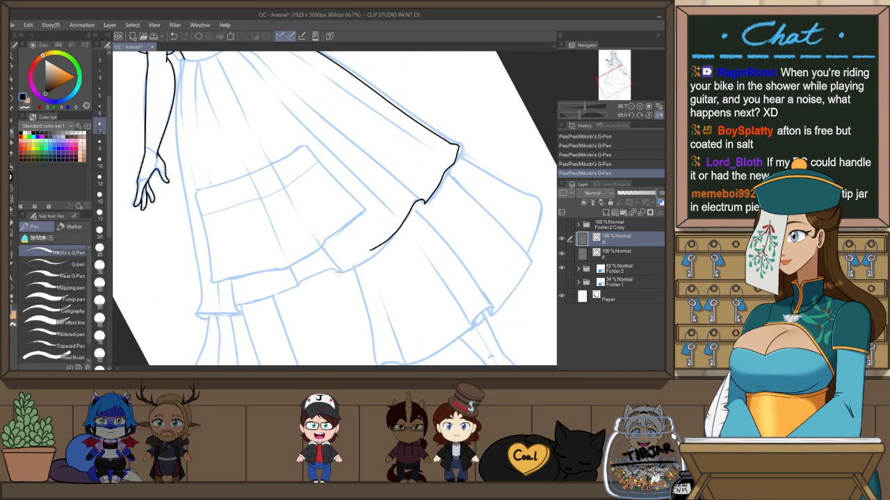
pyautogui.moveTo(342, 271); pyautogui.dragTo(412, 210)
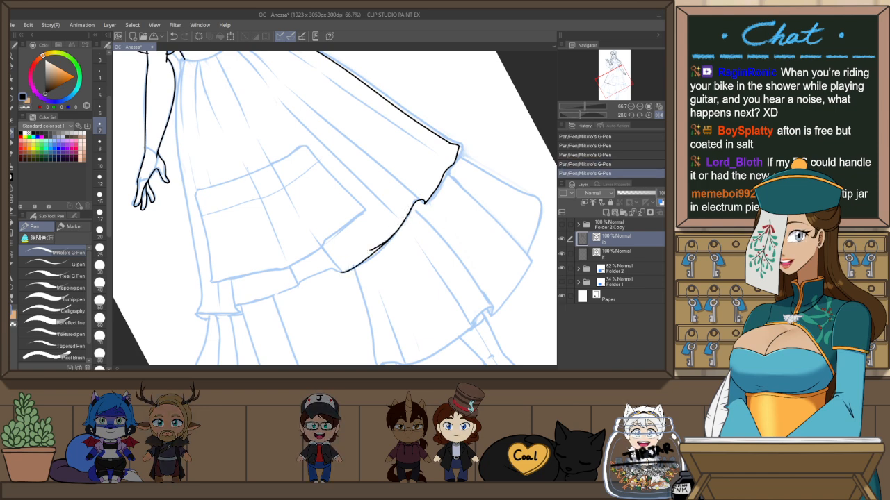
# Ink the skirt's outer side edge on the lowered-arm side from the waistband to the hem, including the hem's first short fold
pyautogui.moveTo(272, 305); pyautogui.dragTo(336, 316)
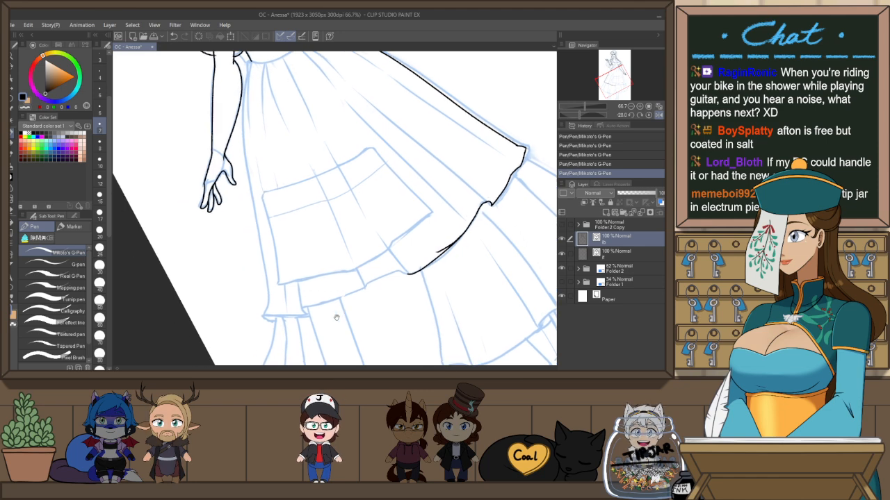
pyautogui.doubleClick(463, 203)
pyautogui.moveTo(481, 180); pyautogui.dragTo(483, 213)
pyautogui.moveTo(389, 153); pyautogui.dragTo(386, 190)
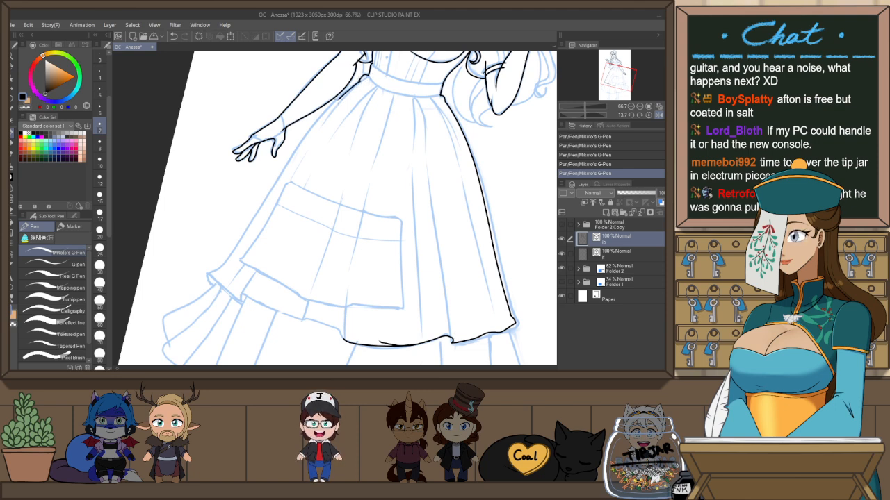
pyautogui.hotkey('ctrl', 'z')
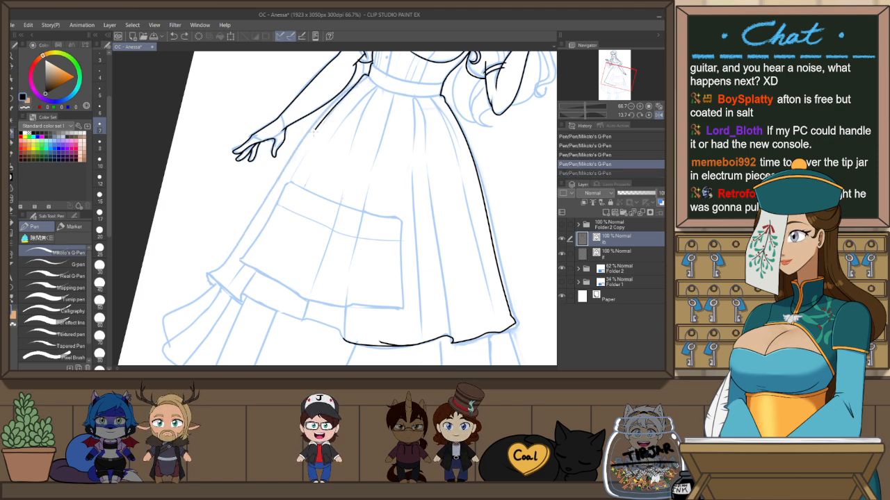
pyautogui.moveTo(314, 132); pyautogui.dragTo(239, 243)
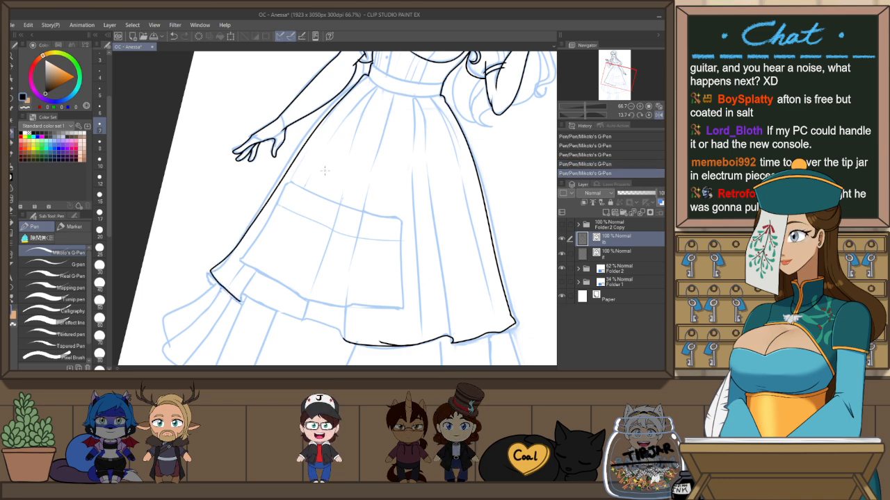
pyautogui.moveTo(357, 82)
pyautogui.mouseDown()
pyautogui.moveTo(212, 278)
pyautogui.moveTo(244, 302)
pyautogui.mouseUp()
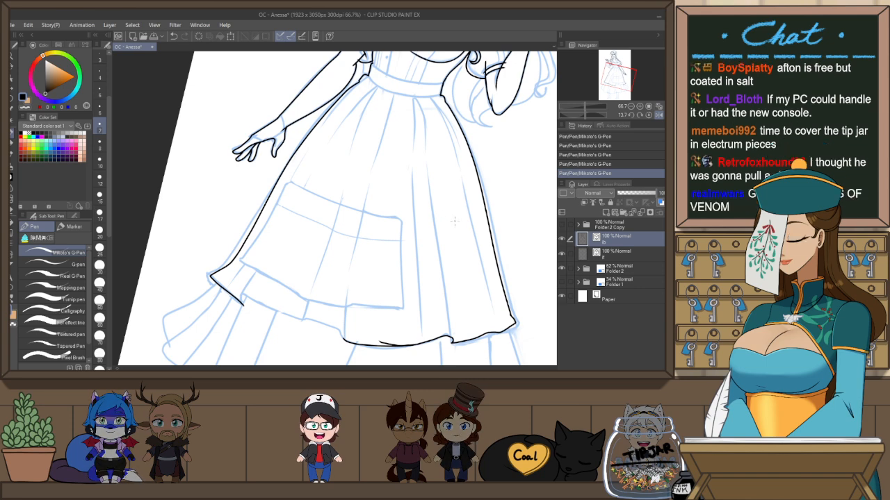
# Refine the skirt's side line next to the lowered arm by pinching the vector line and adjusting its control points near the waist
pyautogui.hotkey('ctrl', '@')
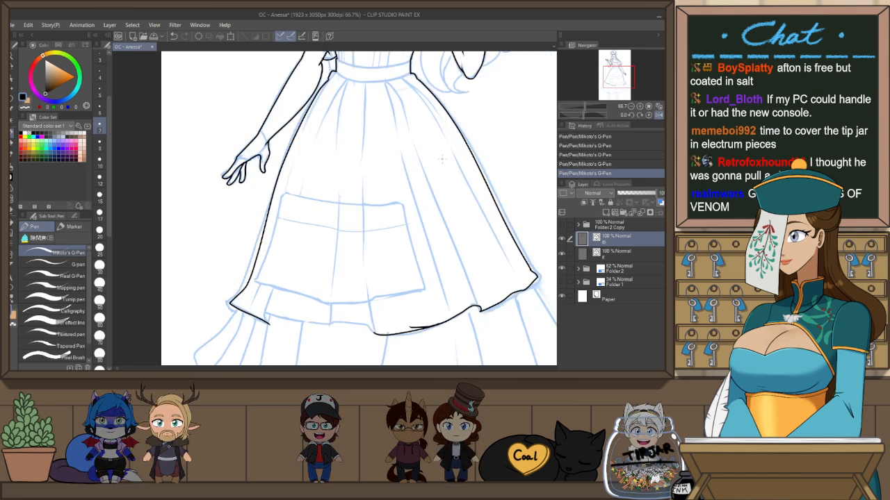
pyautogui.press('o')
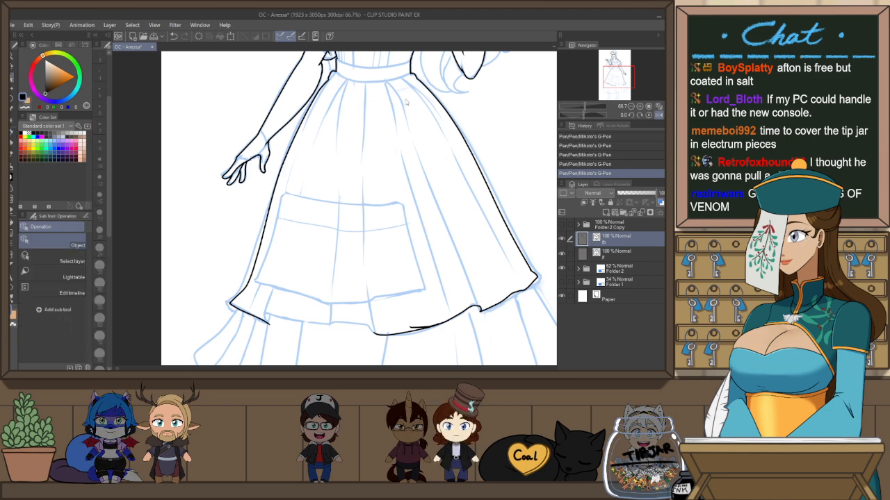
pyautogui.press('h')
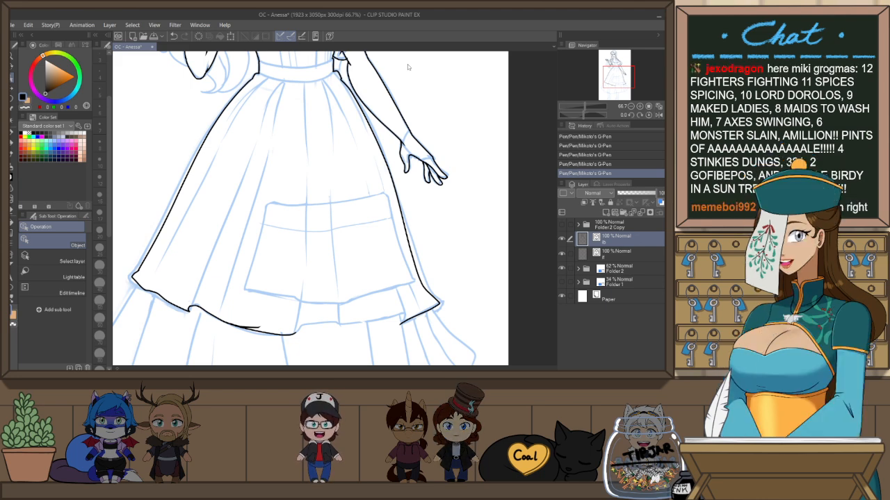
pyautogui.press('y')
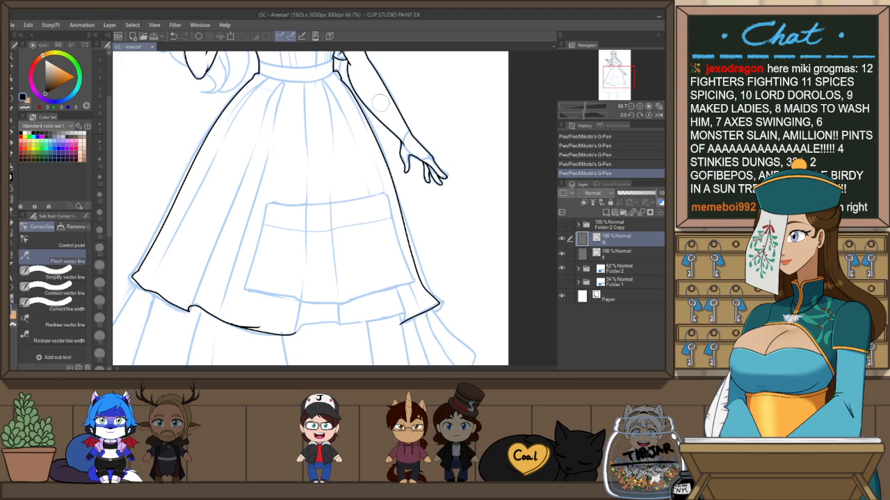
pyautogui.scroll(2, 409, 82)
pyautogui.moveTo(320, 103); pyautogui.dragTo(354, 163)
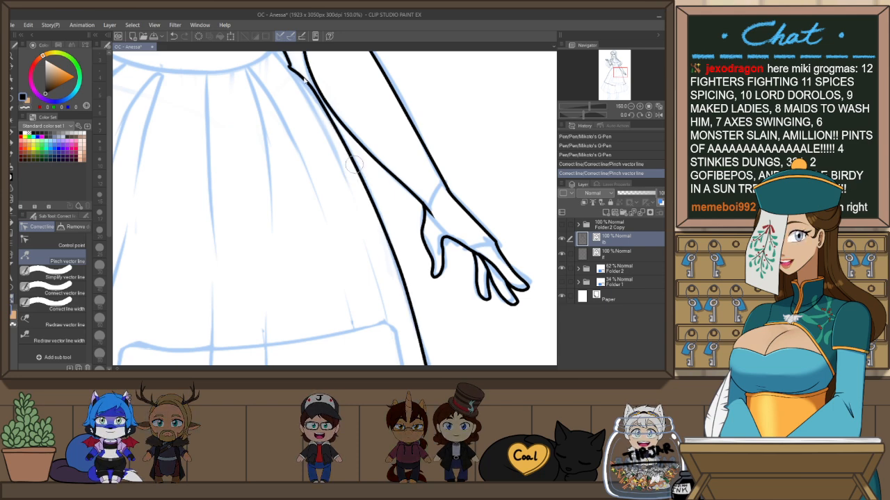
pyautogui.press('o')
pyautogui.click(354, 164)
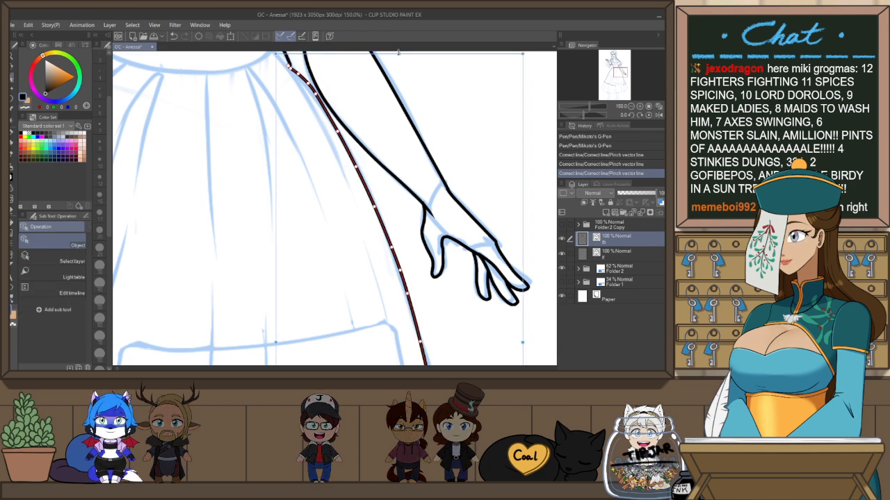
pyautogui.moveTo(399, 52); pyautogui.dragTo(399, 55)
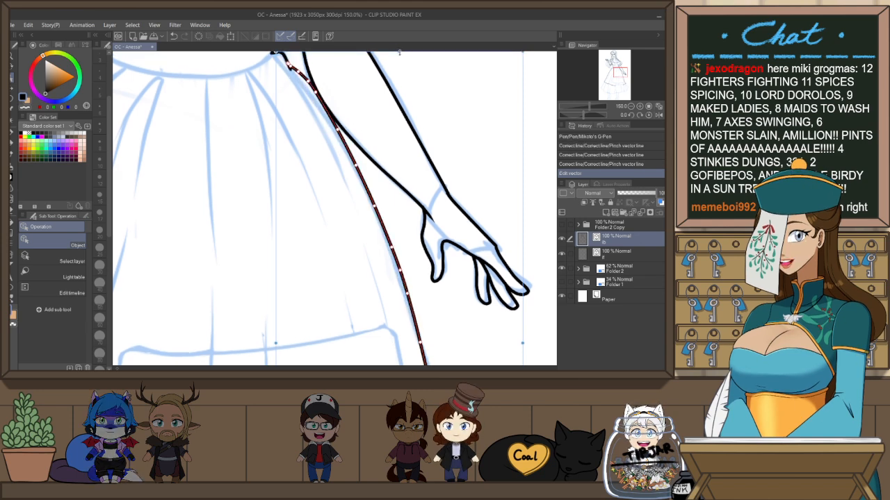
pyautogui.click(380, 112)
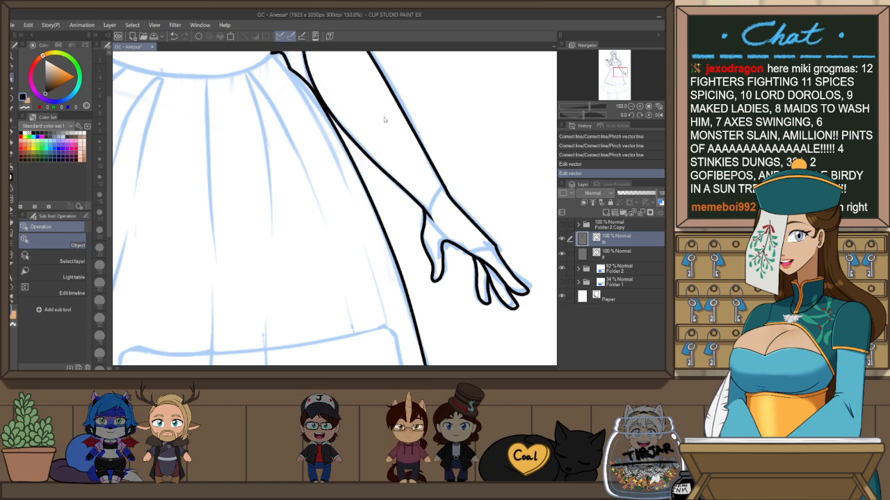
pyautogui.press('h')
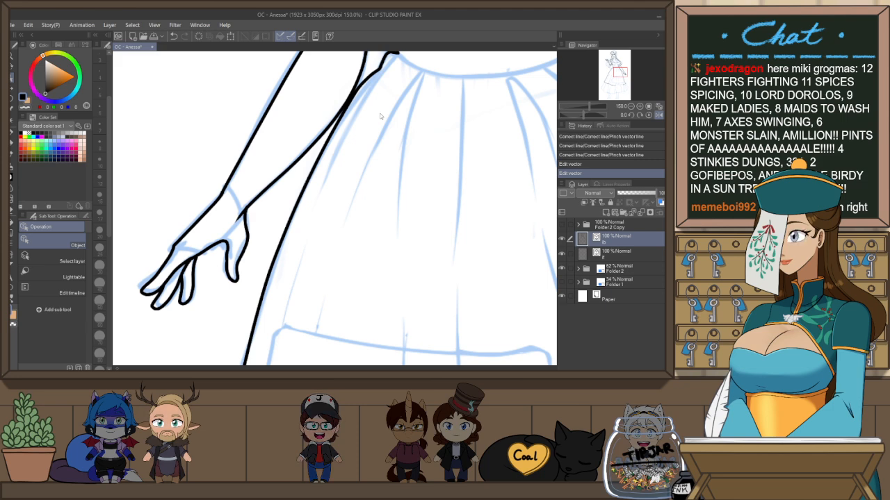
# Ink the remaining hem section below the apron, joining the lowered-arm side fold to the hem line already inked
pyautogui.scroll(-2, 448, 173)
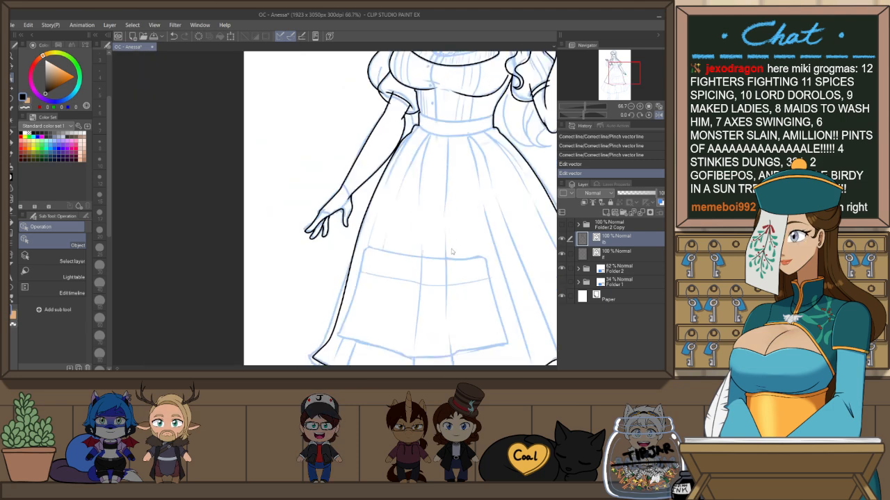
pyautogui.moveTo(455, 317); pyautogui.dragTo(429, 214)
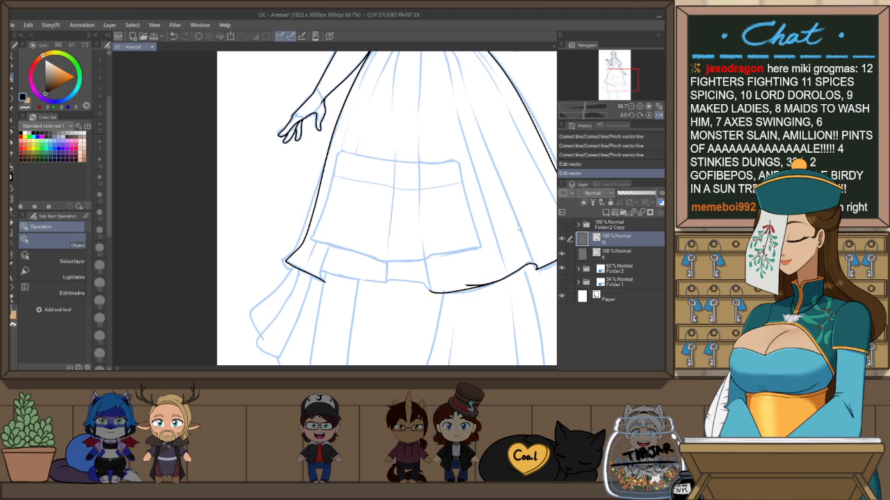
pyautogui.press('r')
pyautogui.moveTo(485, 233)
pyautogui.mouseDown()
pyautogui.moveTo(462, 163)
pyautogui.moveTo(427, 100)
pyautogui.mouseUp()
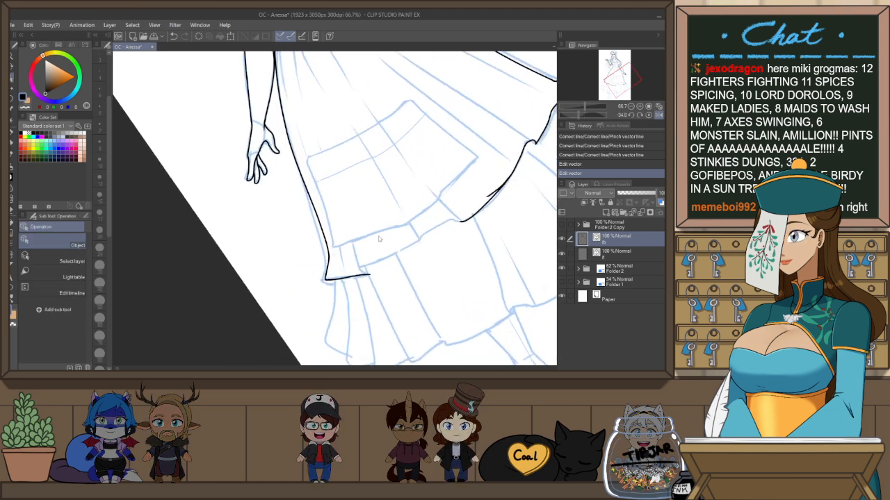
pyautogui.press('p')
pyautogui.moveTo(368, 274); pyautogui.dragTo(461, 220)
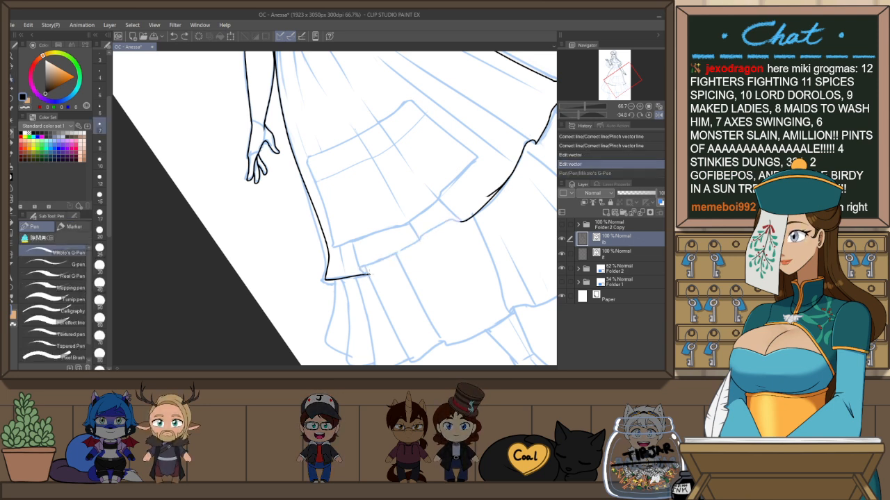
pyautogui.moveTo(365, 270); pyautogui.dragTo(479, 212)
pyautogui.hotkey('ctrl', '@')
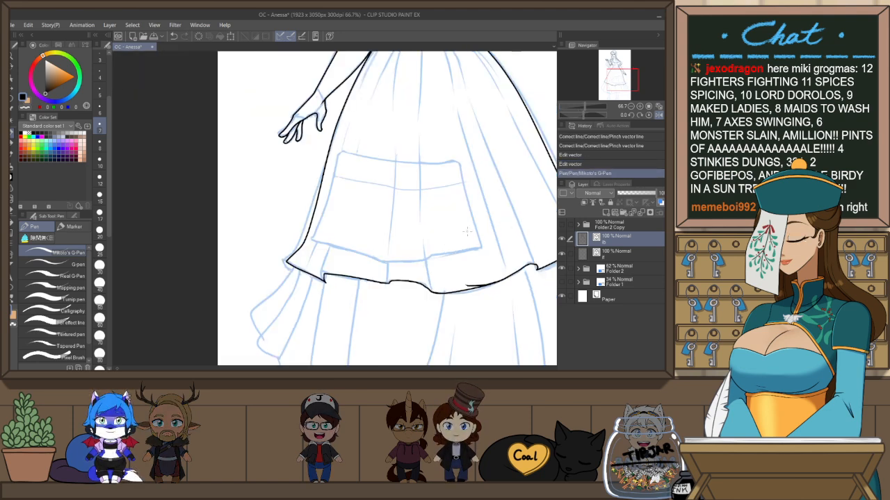
pyautogui.scroll(-2, 461, 223)
pyautogui.scroll(-2, 474, 207)
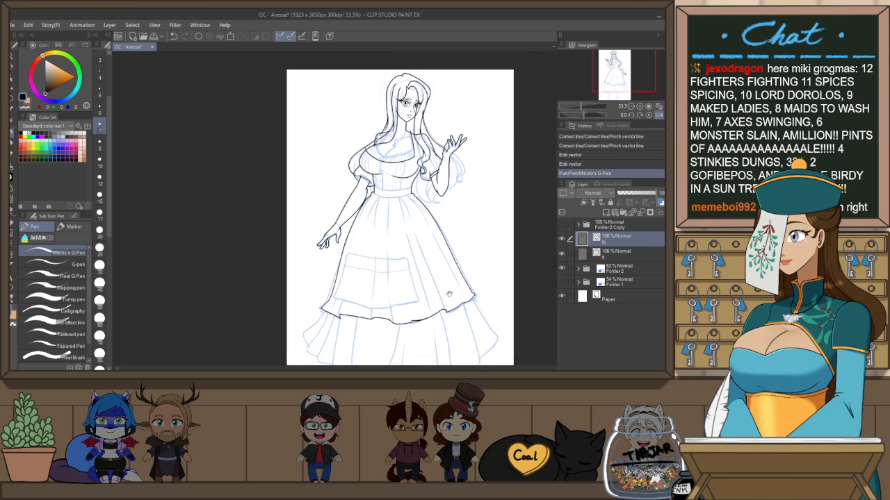
# Ink the upper and lower edges of the waistband across the waist, redrawing strokes that miss the side contours
pyautogui.scroll(2, 408, 170)
pyautogui.press('r')
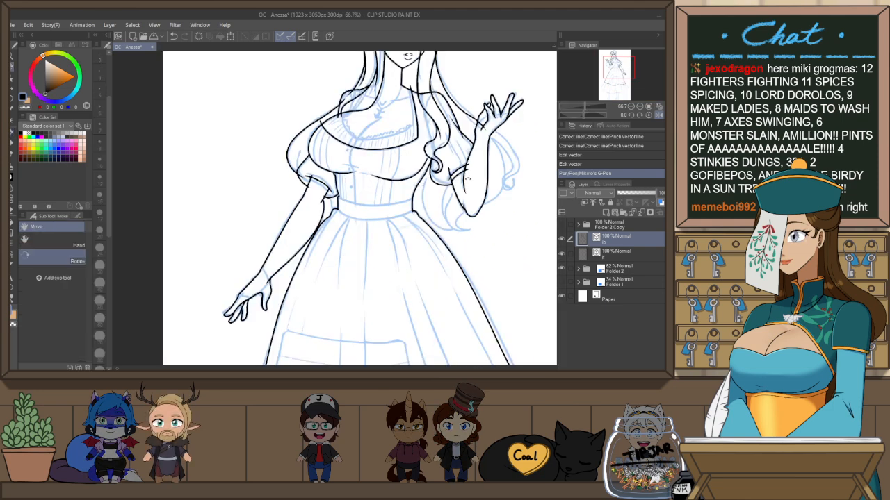
pyautogui.moveTo(408, 174); pyautogui.dragTo(315, 279)
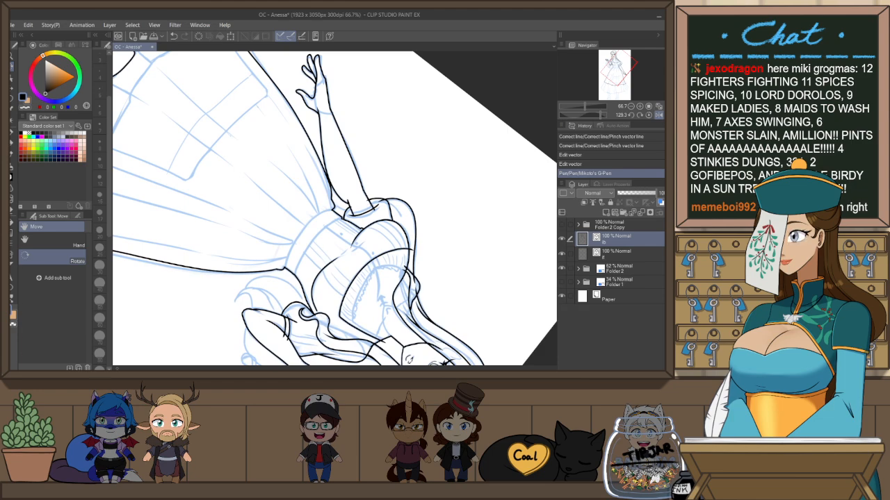
pyautogui.press('p')
pyautogui.scroll(1, 291, 264)
pyautogui.scroll(1, 291, 265)
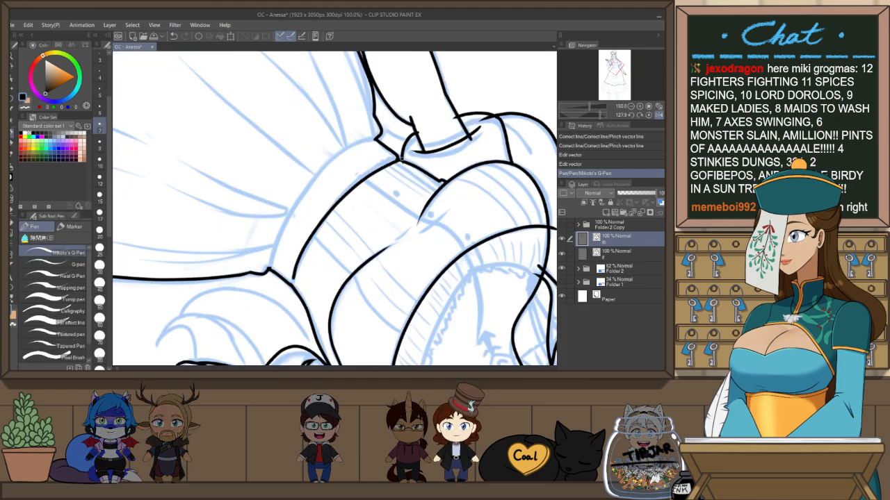
pyautogui.hotkey('ctrl', 'z')
pyautogui.moveTo(311, 233); pyautogui.dragTo(401, 161)
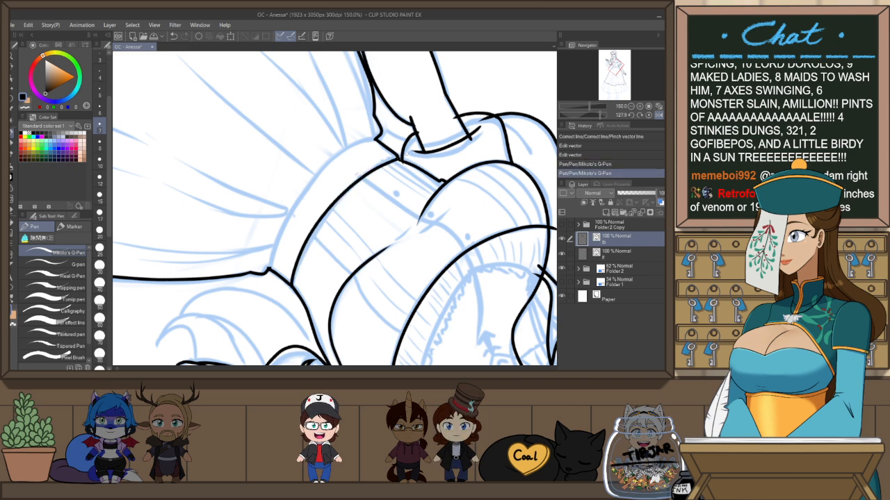
pyautogui.moveTo(269, 271)
pyautogui.mouseDown()
pyautogui.moveTo(288, 217)
pyautogui.moveTo(378, 138)
pyautogui.mouseUp()
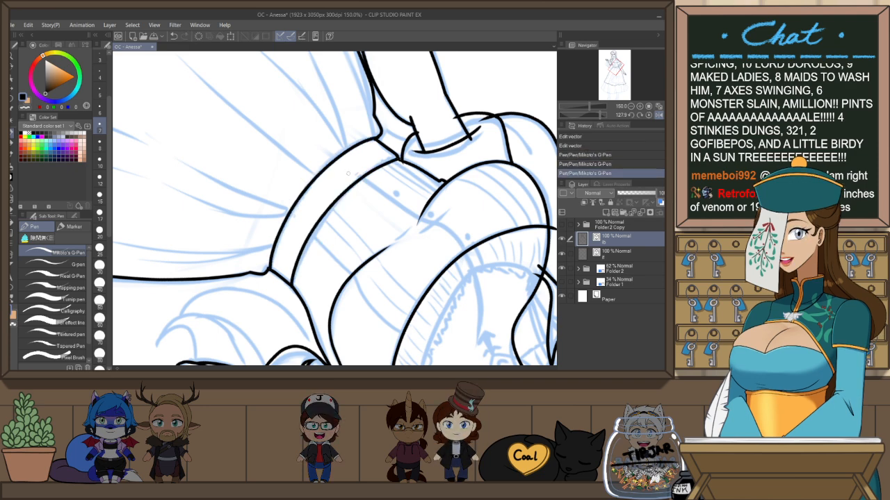
pyautogui.hotkey('ctrl', 'z')
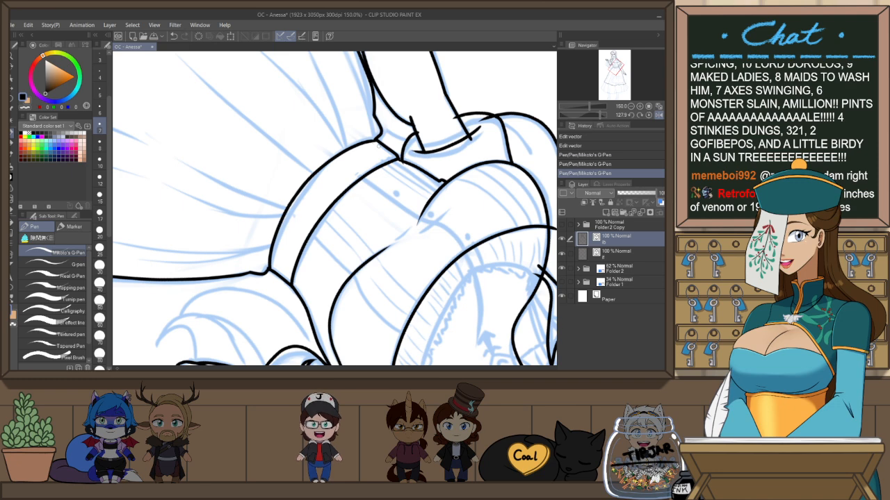
pyautogui.hotkey('ctrl', 'z')
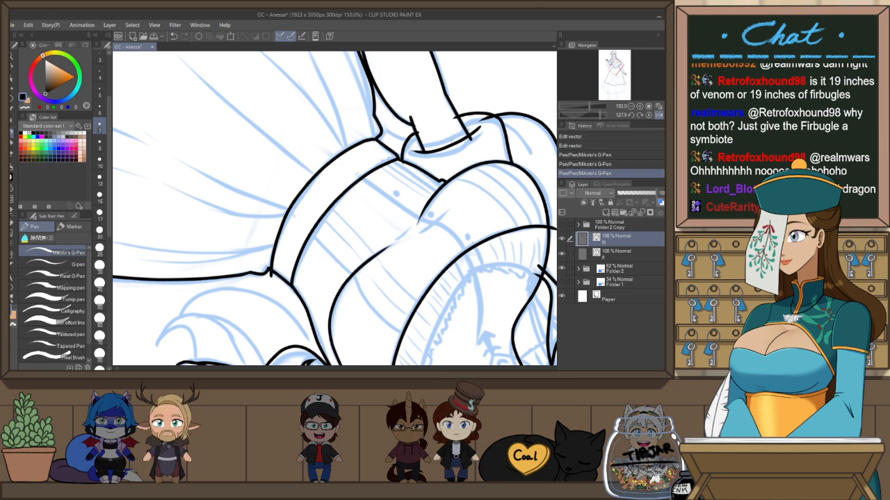
# Adjust the curve of the waistband's lower edge with the Pinch vector line tool
pyautogui.hotkey('ctrl', '-')
pyautogui.hotkey('ctrl', '-')
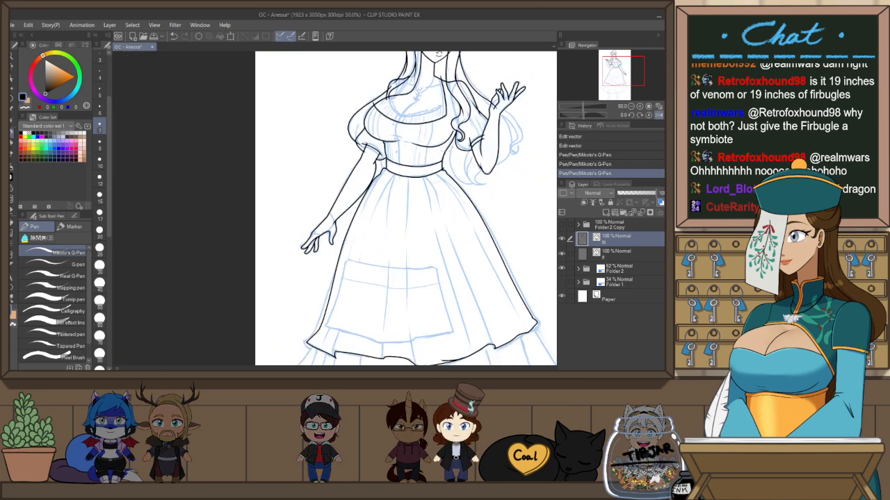
pyautogui.scroll(2, 443, 150)
pyautogui.press('y')
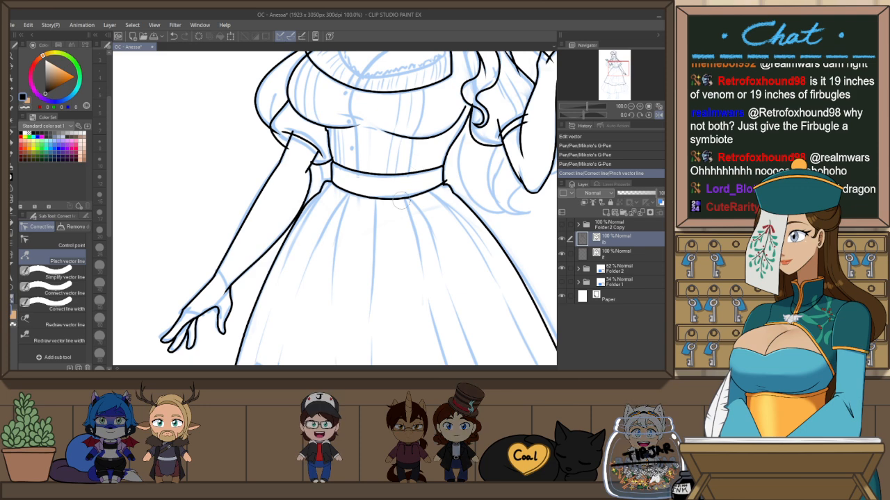
pyautogui.moveTo(394, 201); pyautogui.dragTo(393, 197)
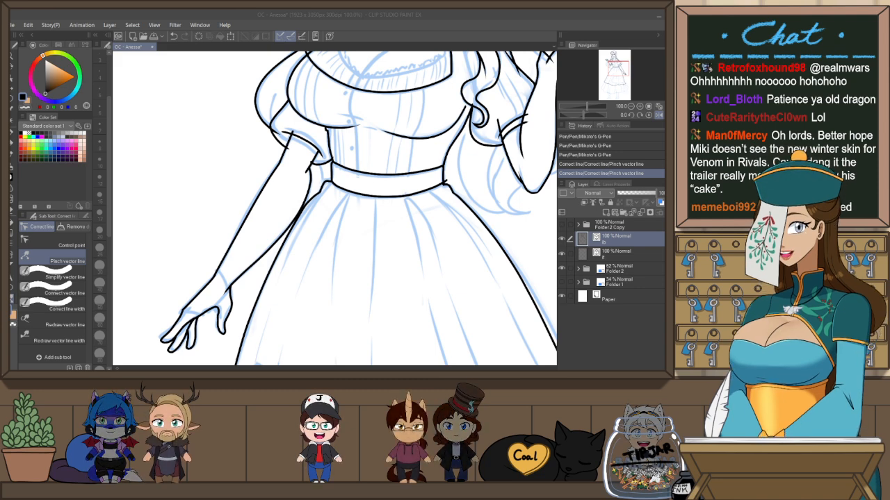
pyautogui.click(479, 175)
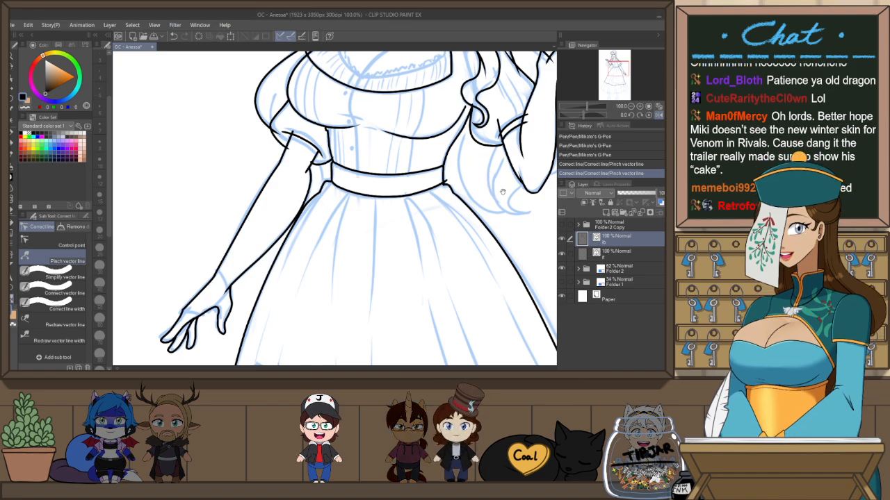
# Ink the outer and inner edges of the curled hair lock behind the raised forearm with Mikoto's G-Pen
pyautogui.moveTo(504, 188); pyautogui.dragTo(472, 208)
pyautogui.press('h')
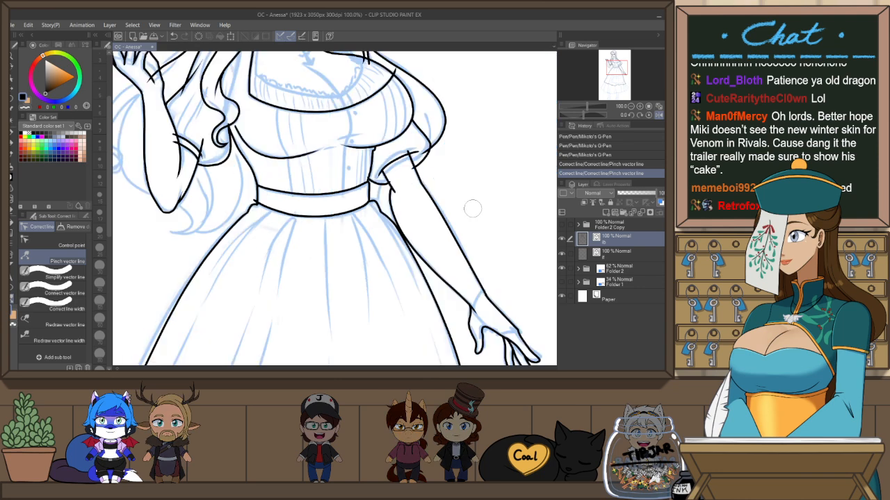
pyautogui.moveTo(252, 223); pyautogui.dragTo(380, 283)
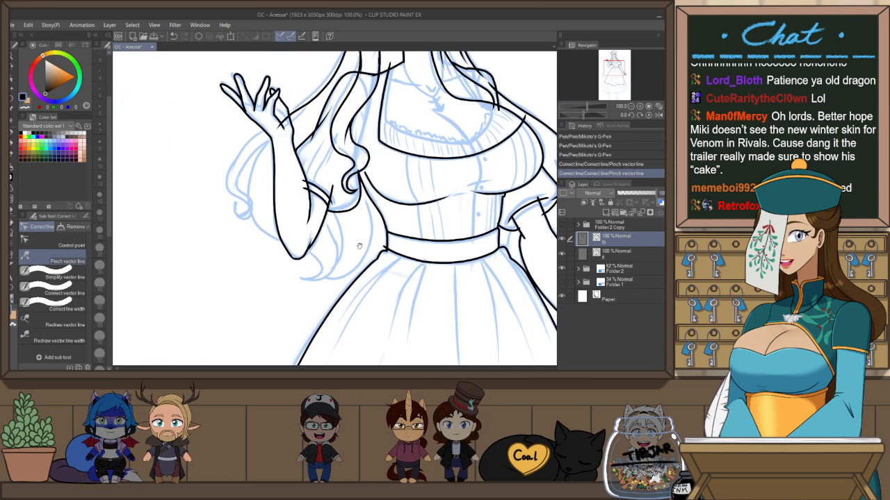
pyautogui.press('p')
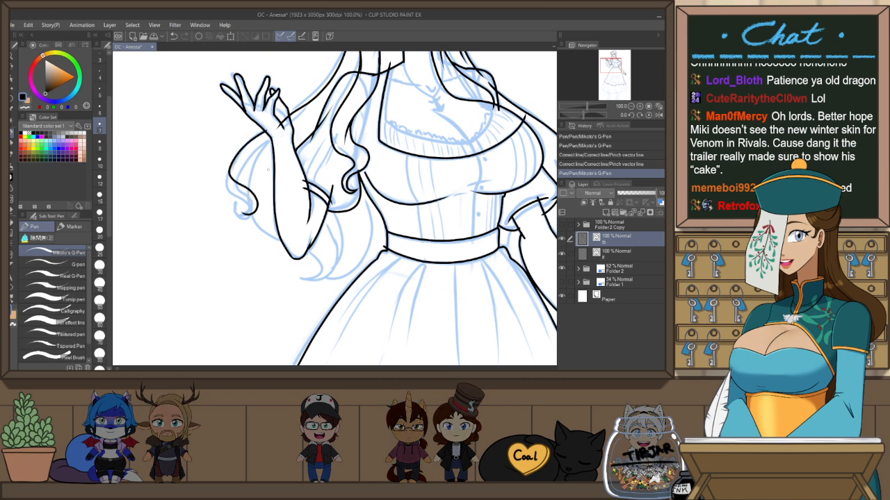
pyautogui.moveTo(266, 131); pyautogui.dragTo(245, 208)
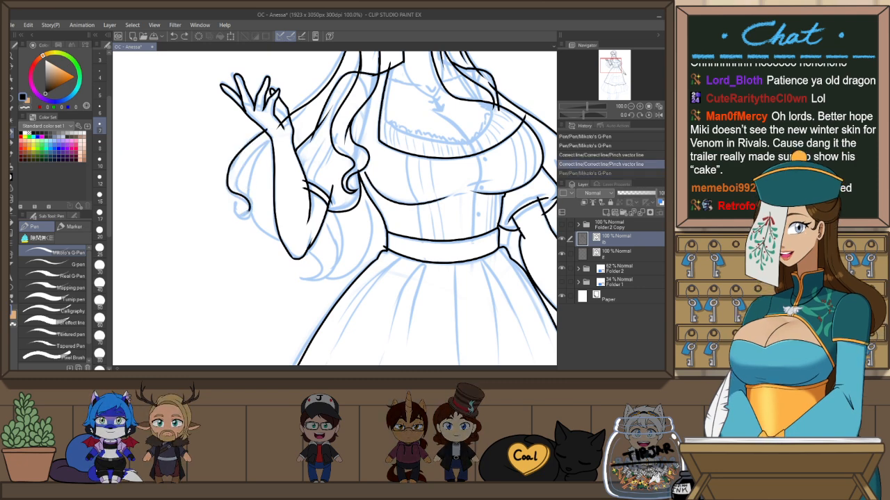
pyautogui.moveTo(255, 157)
pyautogui.mouseDown()
pyautogui.moveTo(239, 208)
pyautogui.moveTo(267, 143)
pyautogui.mouseUp()
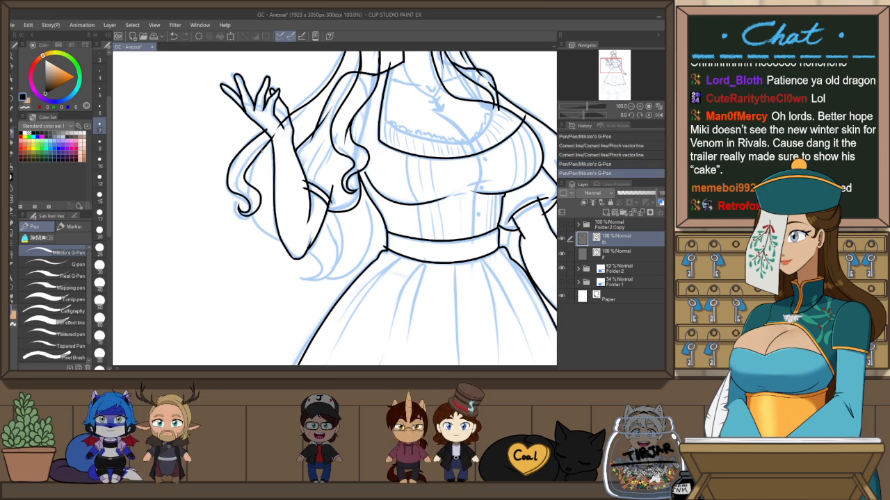
# Redraw the inner edge of the hair curl up to the raised wrist and ink the strand line on the wrist's other side
pyautogui.moveTo(267, 195); pyautogui.dragTo(273, 196)
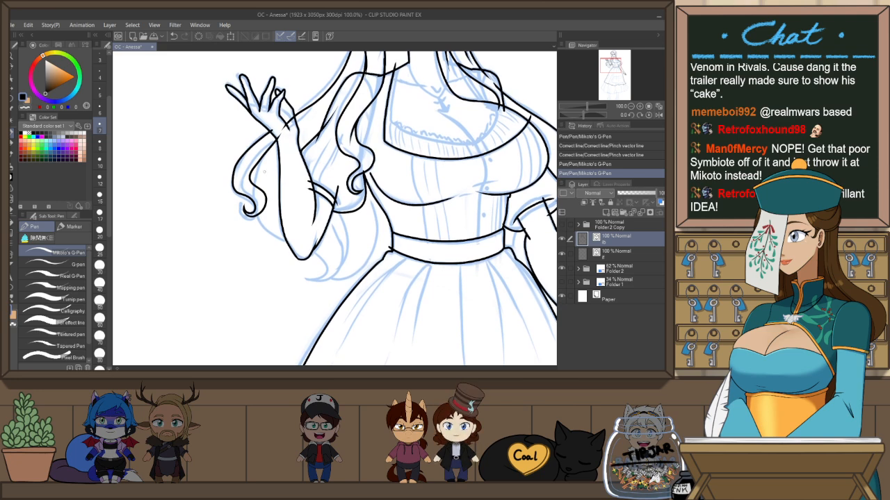
pyautogui.hotkey('ctrl', 'z')
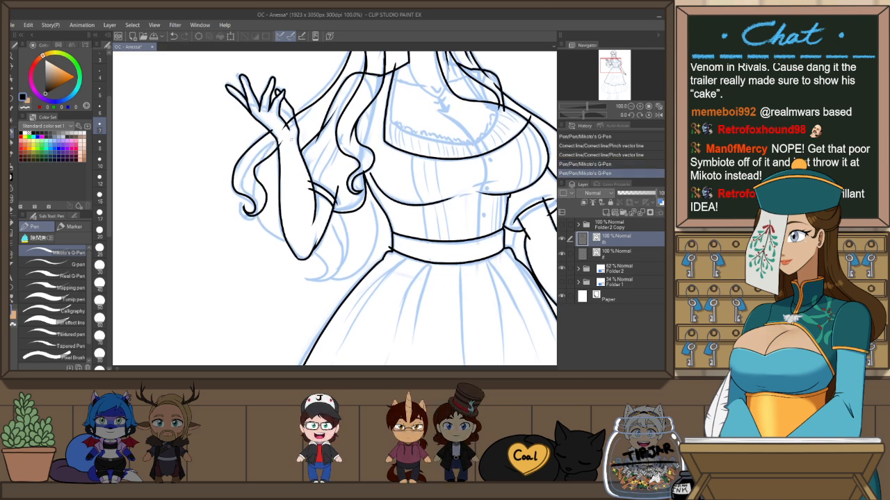
pyautogui.moveTo(323, 107); pyautogui.dragTo(300, 138)
pyautogui.hotkey('ctrl', 'z')
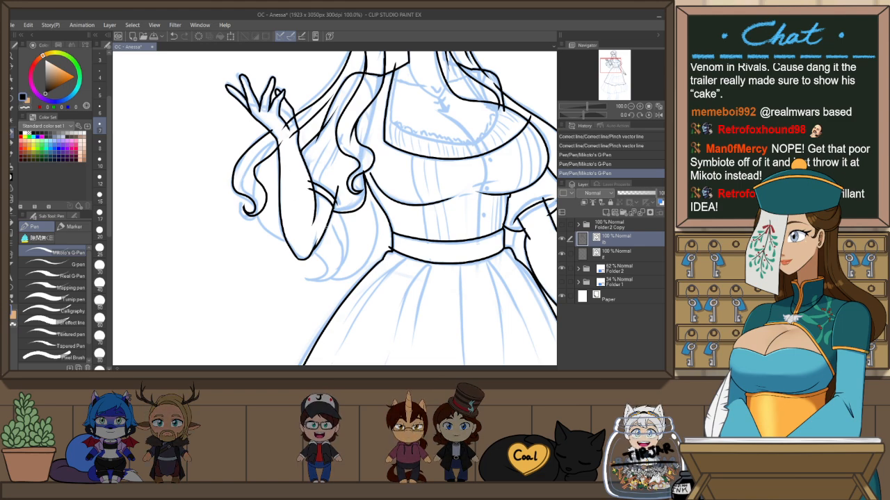
pyautogui.scroll(-3, 348, 226)
pyautogui.scroll(2, 383, 184)
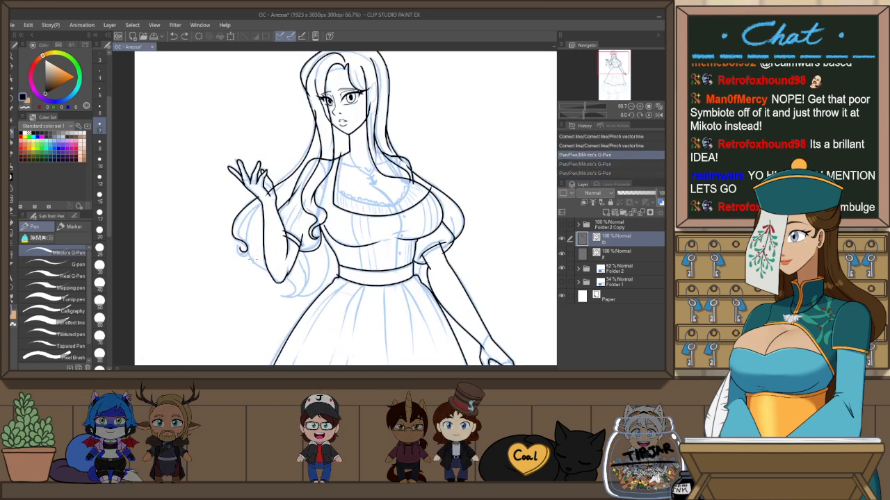
pyautogui.scroll(1, 266, 281)
pyautogui.moveTo(266, 281); pyautogui.dragTo(295, 300)
pyautogui.scroll(1, 258, 265)
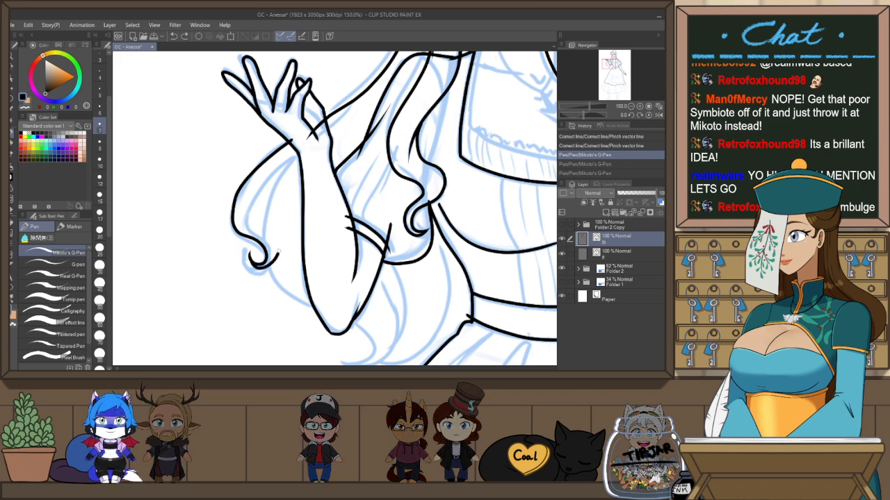
pyautogui.moveTo(316, 130); pyautogui.dragTo(287, 161)
pyautogui.moveTo(250, 255)
pyautogui.mouseDown()
pyautogui.moveTo(279, 248)
pyautogui.moveTo(304, 151)
pyautogui.mouseUp()
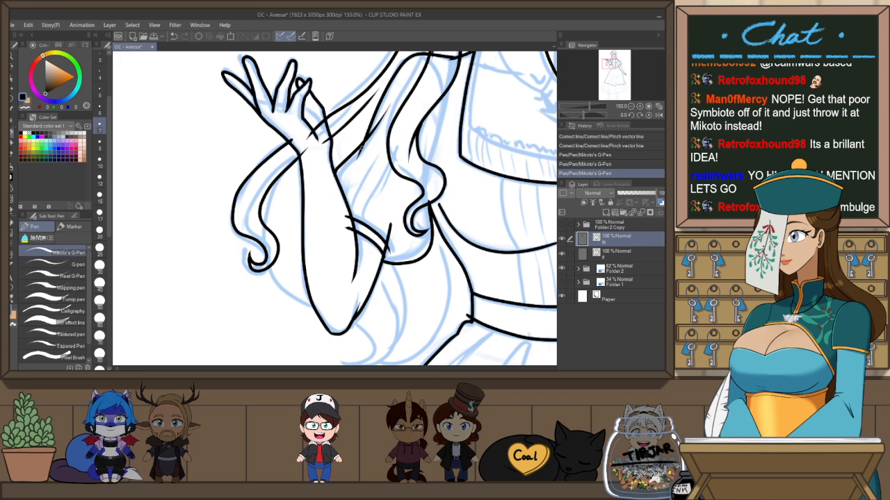
# Ink the remaining hair strand and lower hair edge running to the raised elbow, plus the curled tip below the elbow
pyautogui.moveTo(272, 240); pyautogui.dragTo(298, 159)
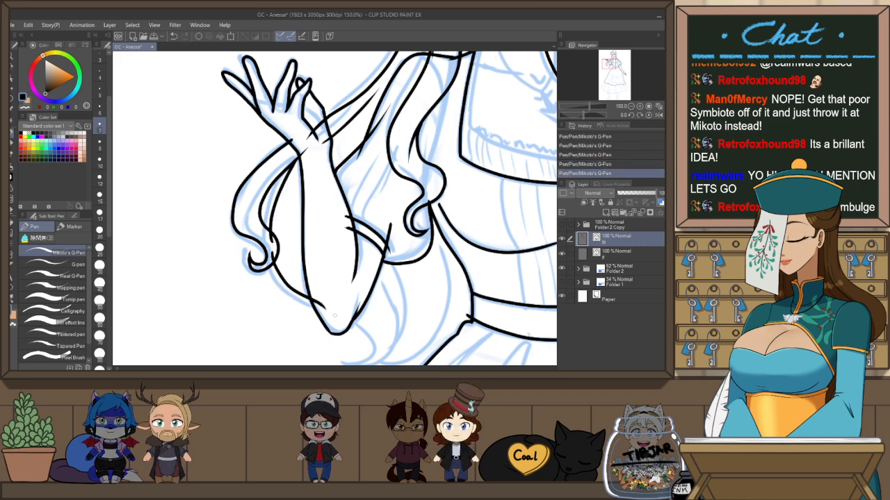
pyautogui.scroll(-3, 359, 233)
pyautogui.moveTo(334, 210); pyautogui.dragTo(353, 247)
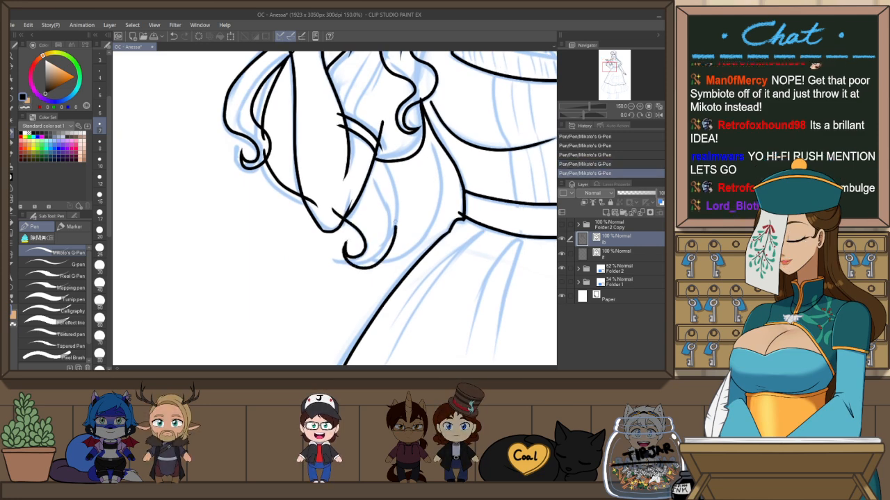
pyautogui.moveTo(395, 222); pyautogui.dragTo(376, 174)
pyautogui.hotkey('ctrl', 'z')
pyautogui.moveTo(345, 241)
pyautogui.mouseDown()
pyautogui.moveTo(376, 267)
pyautogui.moveTo(374, 171)
pyautogui.mouseUp()
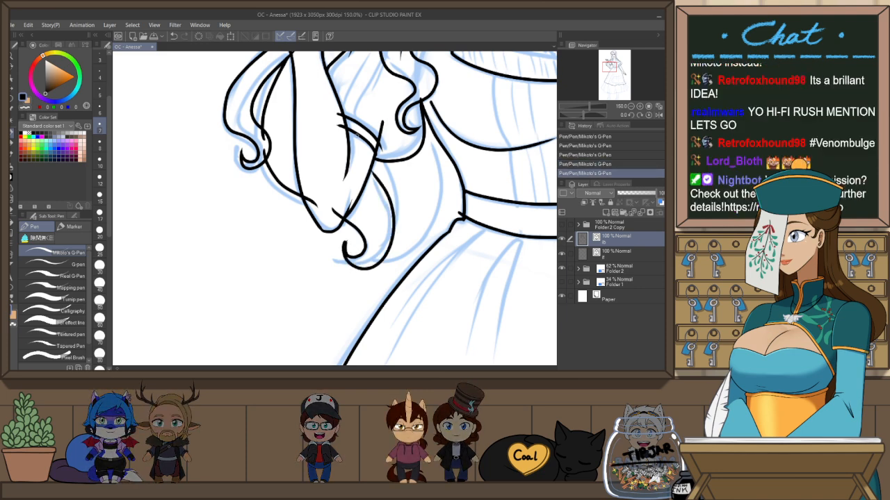
# Flip the canvas view and ink the hair locks between the elbow curl and the waist, redrawing strokes that miss the sketch
pyautogui.press('h')
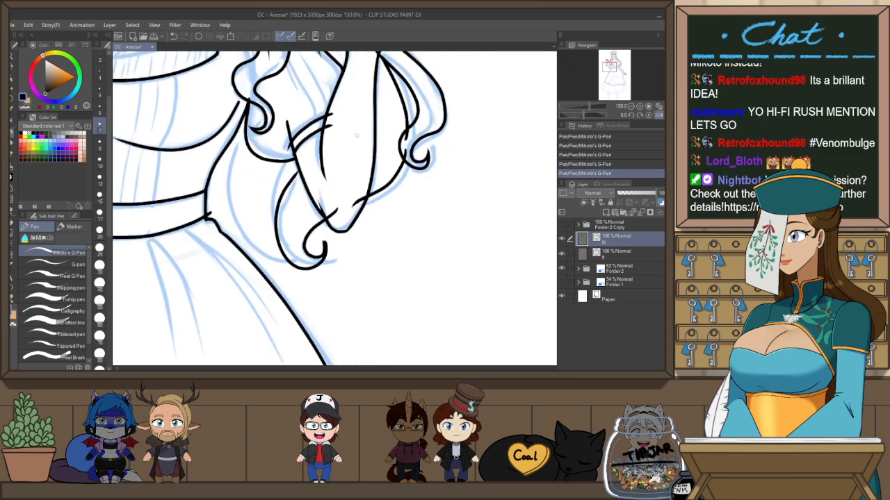
pyautogui.moveTo(367, 258)
pyautogui.mouseDown()
pyautogui.moveTo(415, 255)
pyautogui.moveTo(335, 130)
pyautogui.mouseUp()
pyautogui.hotkey('ctrl', 'z')
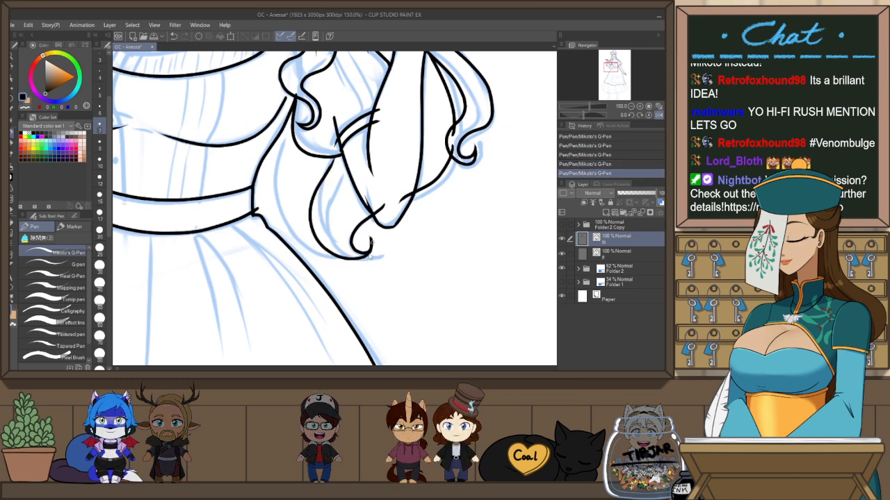
pyautogui.hotkey('ctrl', 'z')
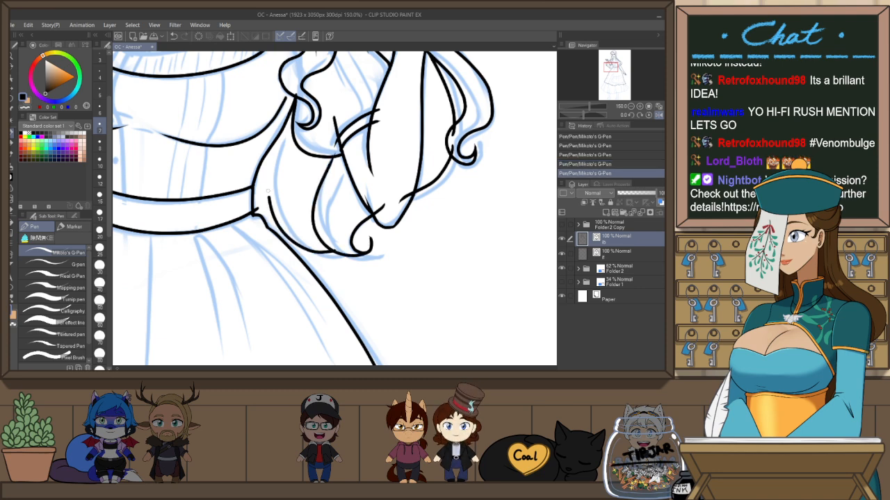
pyautogui.hotkey('ctrl', 'z')
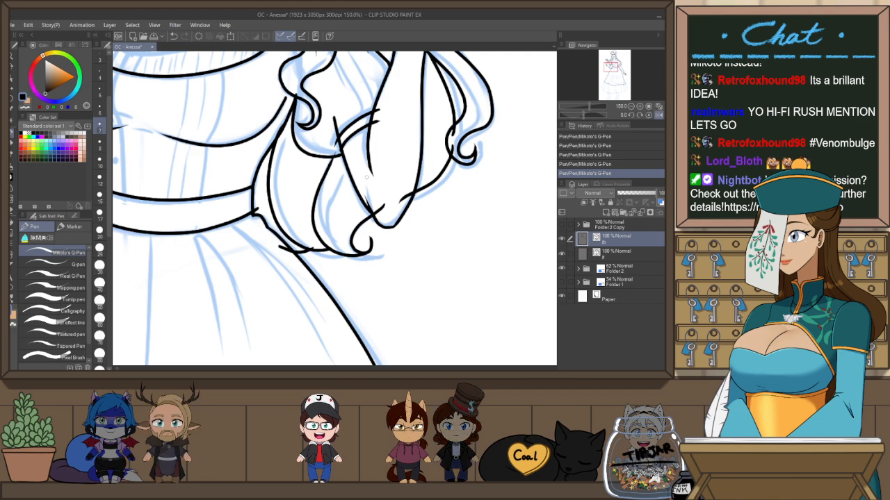
# Ink two curved lines inside the puffed sleeve of the lowered arm and the small curve between its cuff and the waistband
pyautogui.scroll(-3, 350, 269)
pyautogui.scroll(3, 266, 195)
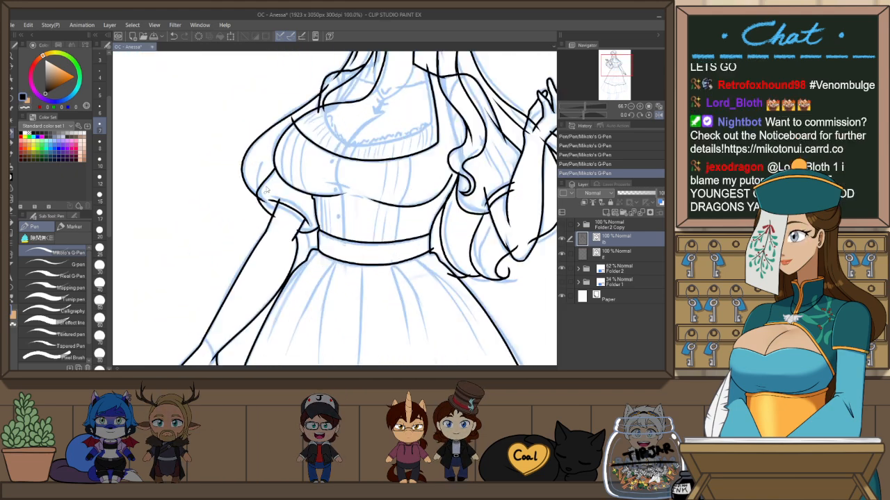
pyautogui.hotkey('ctrl', 'z')
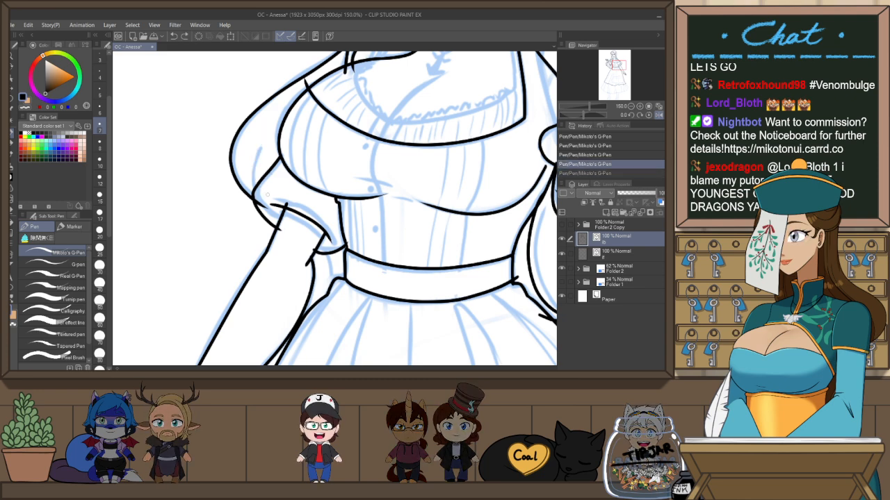
pyautogui.moveTo(260, 149); pyautogui.dragTo(303, 96)
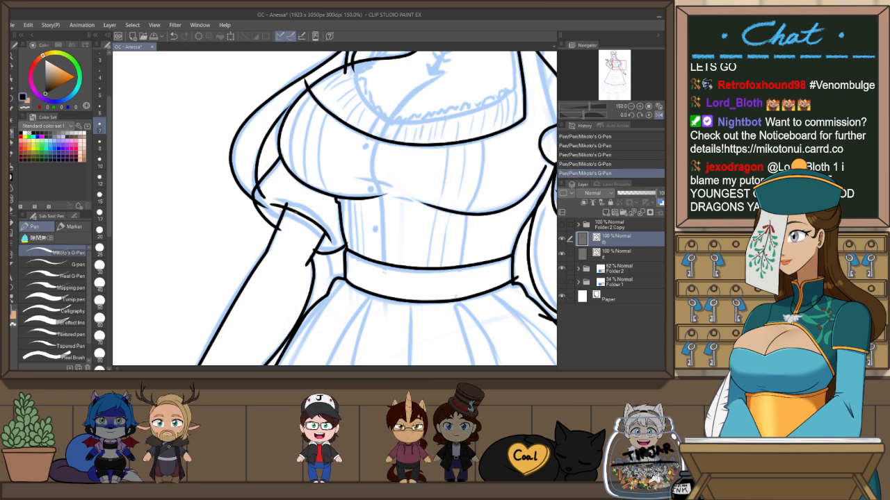
pyautogui.moveTo(269, 179)
pyautogui.mouseDown()
pyautogui.moveTo(266, 165)
pyautogui.moveTo(302, 116)
pyautogui.mouseUp()
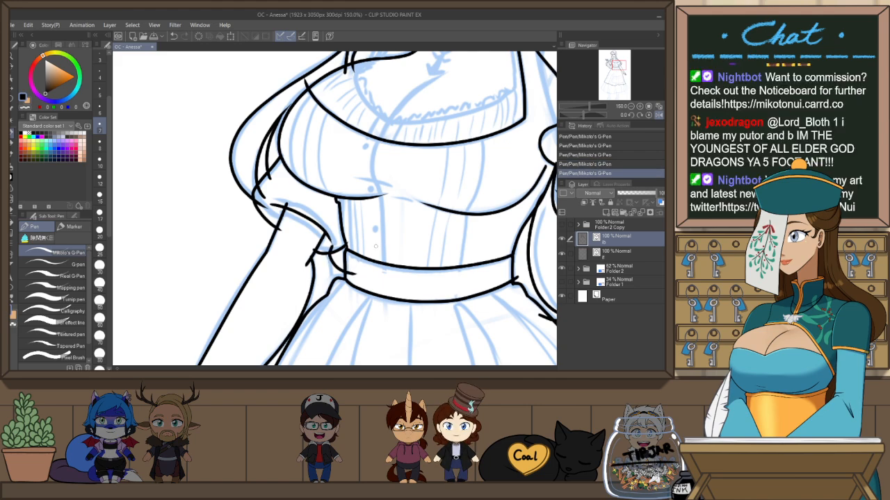
# Check the inked upper body and the whole figure in both flipped and normal view
pyautogui.scroll(-2, 375, 246)
pyautogui.scroll(2, 406, 221)
pyautogui.scroll(1, 386, 259)
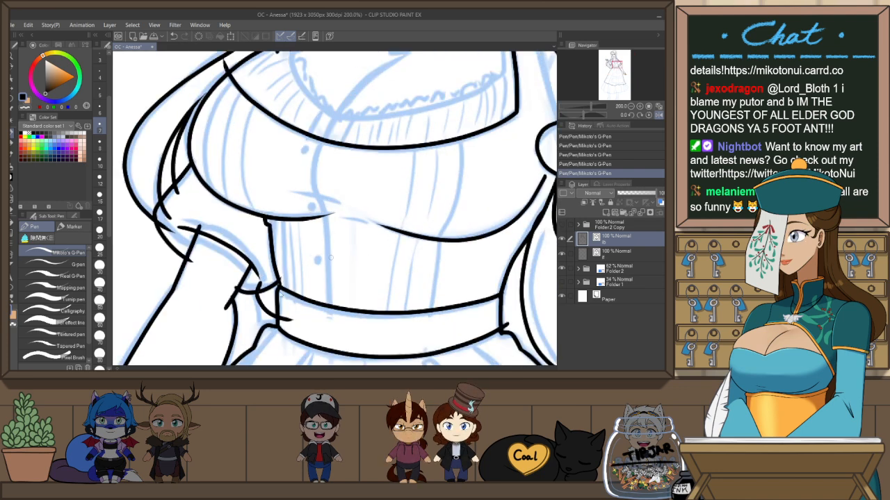
pyautogui.scroll(-2, 276, 280)
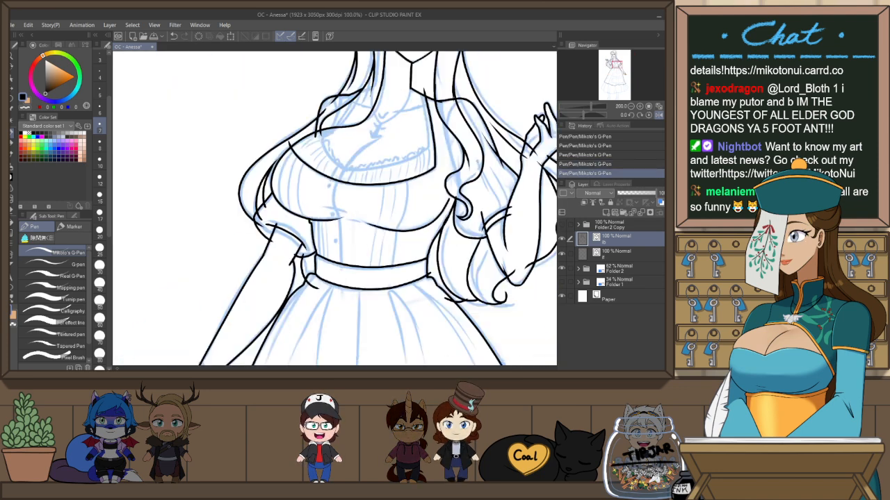
pyautogui.click(659, 107)
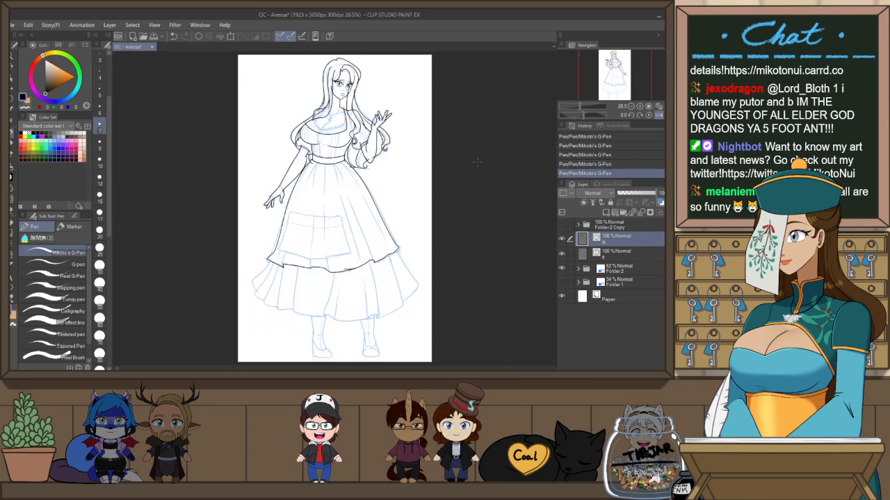
pyautogui.moveTo(476, 166); pyautogui.dragTo(481, 181)
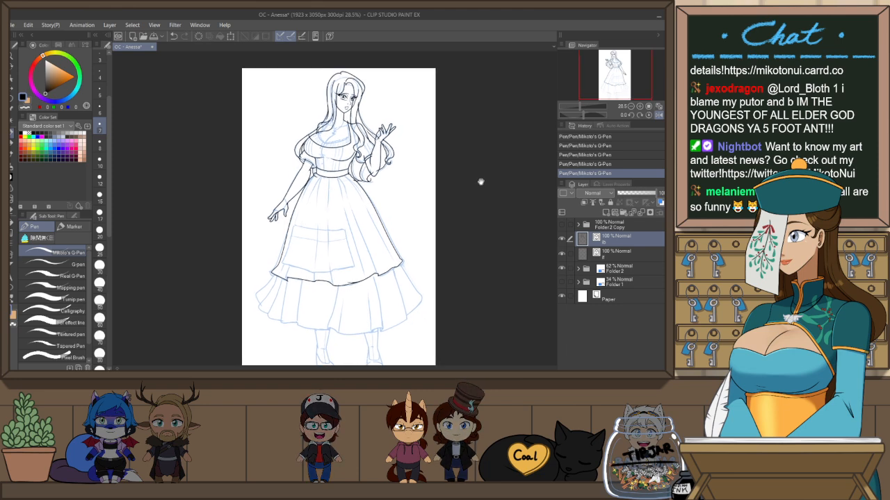
pyautogui.press('h')
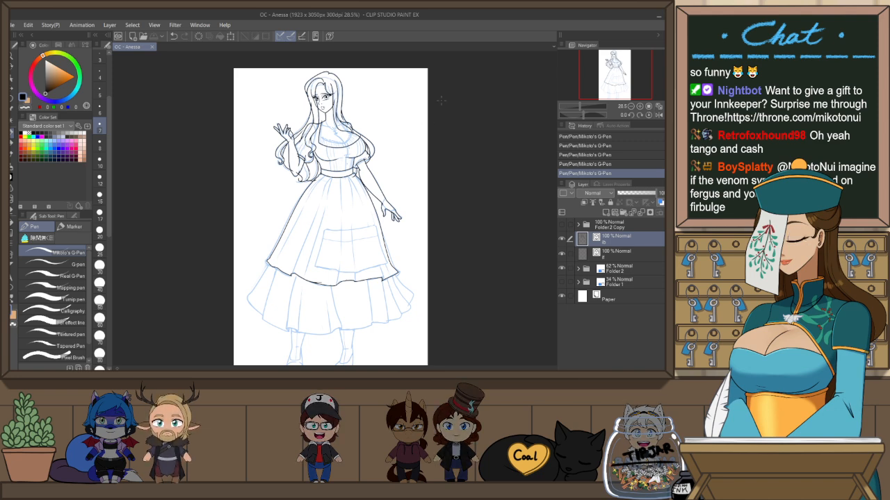
# Ink the lower skirt tier's outer edge on the raised-hand side, plus the first fold line and the start of the hem
pyautogui.moveTo(399, 246); pyautogui.dragTo(413, 187)
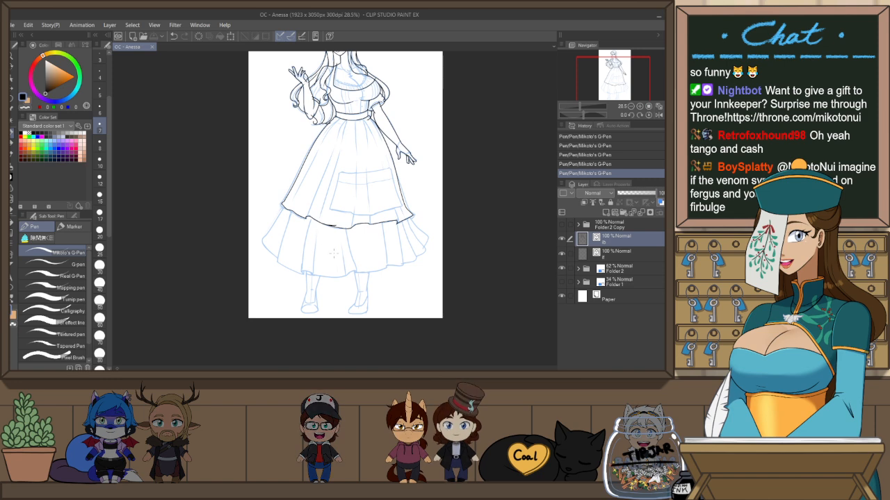
pyautogui.scroll(2, 334, 253)
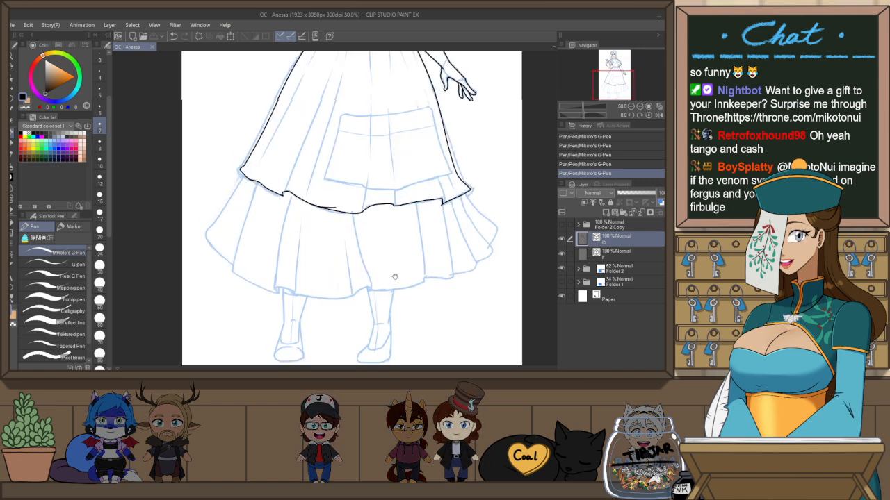
pyautogui.moveTo(394, 276); pyautogui.dragTo(388, 245)
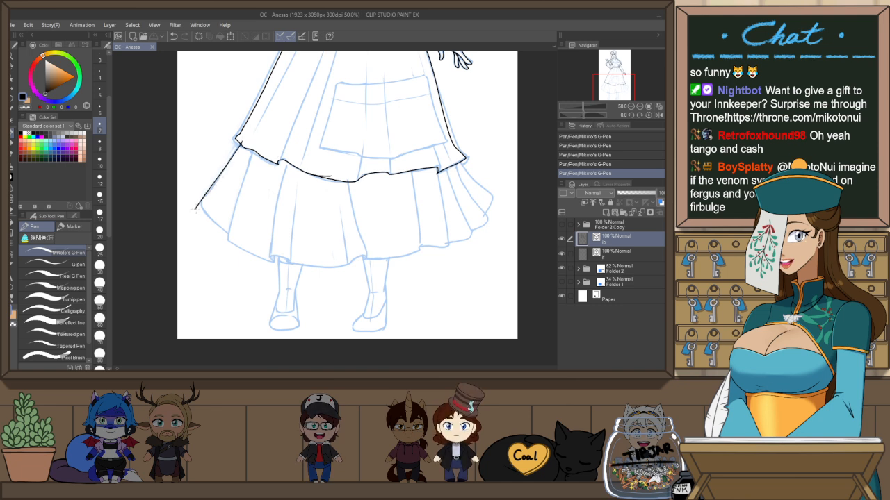
pyautogui.hotkey('ctrl', 'z')
pyautogui.moveTo(199, 208); pyautogui.dragTo(230, 234)
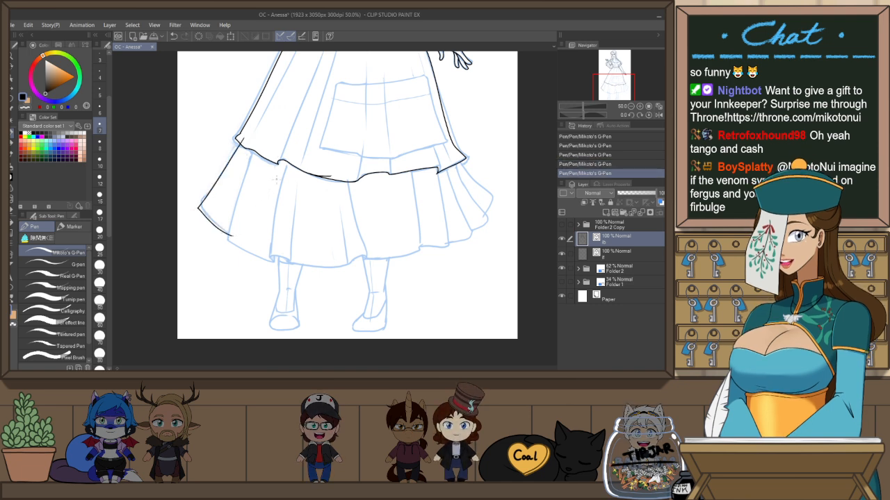
pyautogui.moveTo(226, 169)
pyautogui.mouseDown()
pyautogui.moveTo(205, 202)
pyautogui.moveTo(230, 235)
pyautogui.mouseUp()
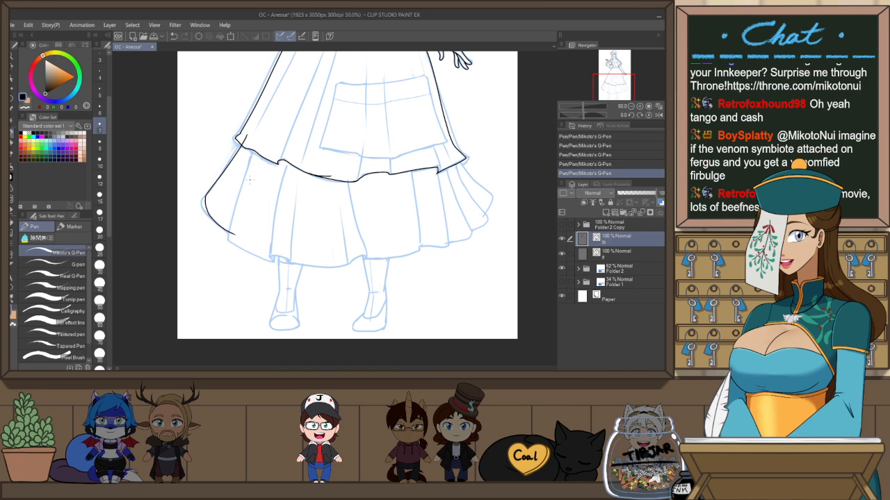
pyautogui.hotkey('ctrl', 'z')
pyautogui.moveTo(244, 137)
pyautogui.mouseDown()
pyautogui.moveTo(203, 206)
pyautogui.moveTo(238, 230)
pyautogui.mouseUp()
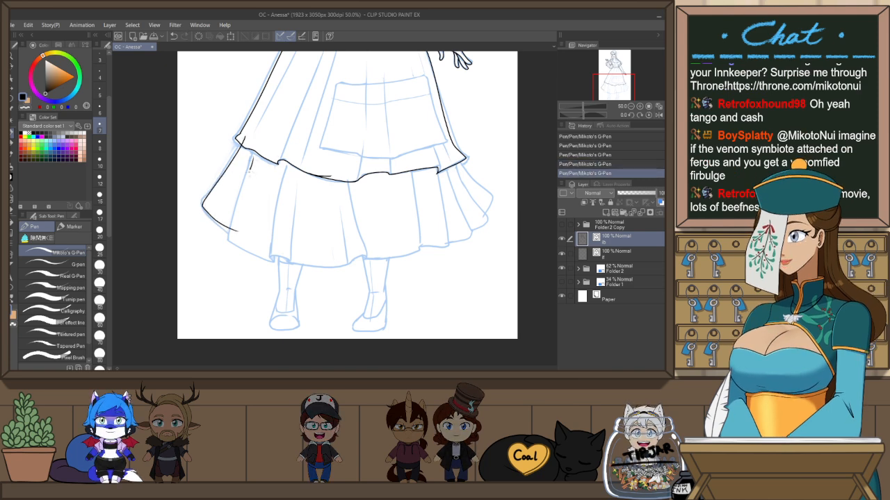
pyautogui.moveTo(250, 171)
pyautogui.mouseDown()
pyautogui.moveTo(223, 238)
pyautogui.moveTo(292, 267)
pyautogui.mouseUp()
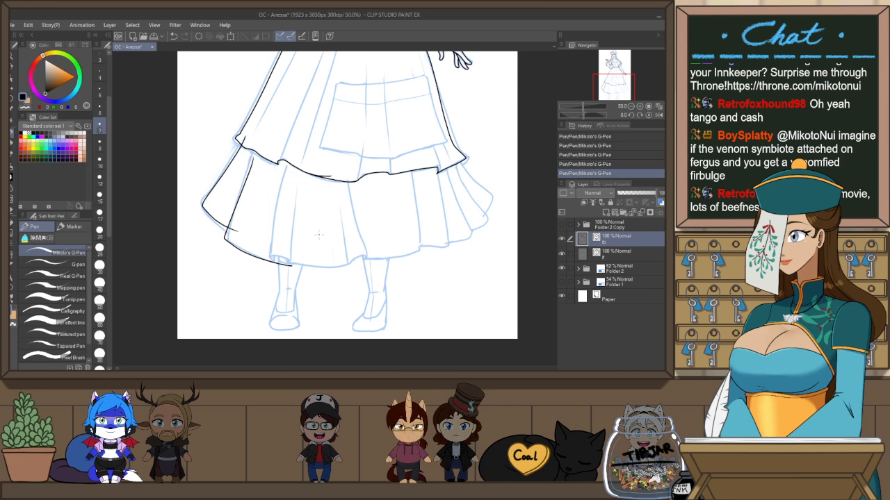
# Ink the lower tier's wavy hem from the first fold across both legs to the lowered-arm side, redrawing strokes that miss the sketch
pyautogui.scroll(1, 318, 235)
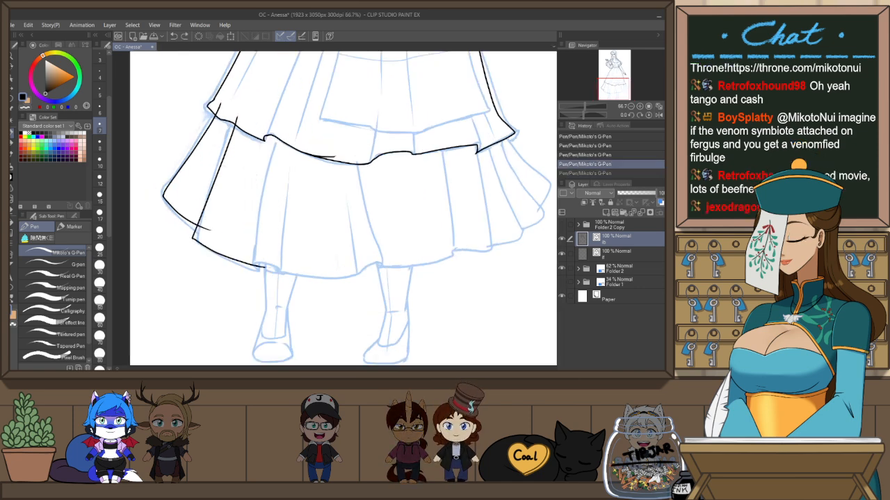
pyautogui.moveTo(265, 268); pyautogui.dragTo(274, 270)
pyautogui.hotkey('ctrl', 'z')
pyautogui.moveTo(235, 123)
pyautogui.mouseDown()
pyautogui.moveTo(200, 235)
pyautogui.moveTo(260, 275)
pyautogui.moveTo(284, 271)
pyautogui.mouseUp()
pyautogui.hotkey('ctrl', 'z')
pyautogui.moveTo(321, 278)
pyautogui.mouseDown()
pyautogui.moveTo(379, 263)
pyautogui.moveTo(383, 271)
pyautogui.moveTo(463, 261)
pyautogui.moveTo(405, 264)
pyautogui.moveTo(476, 237)
pyautogui.mouseUp()
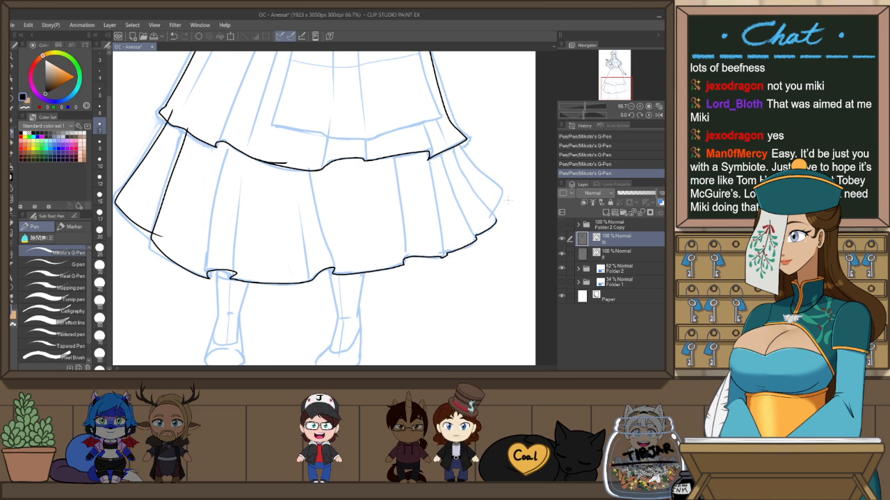
# Flip the canvas view and ink the lower tier's outer edge and narrow fold lines on the lowered-arm side
pyautogui.press('h')
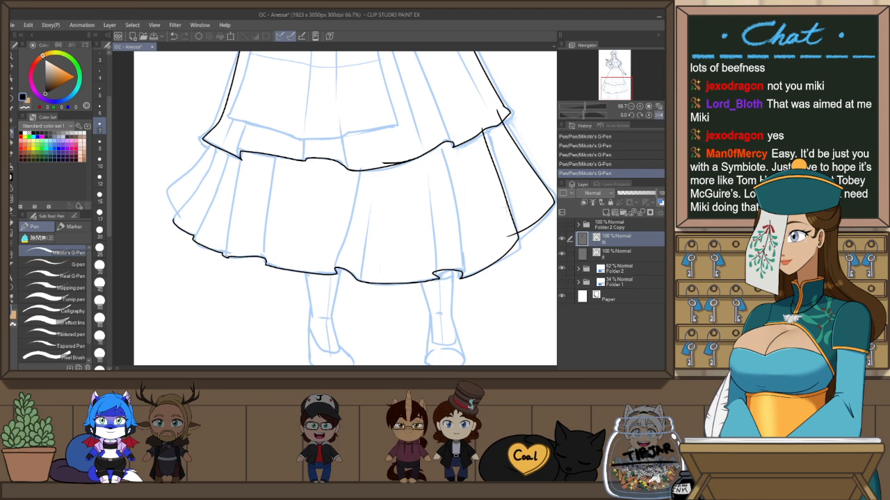
pyautogui.scroll(1, 184, 183)
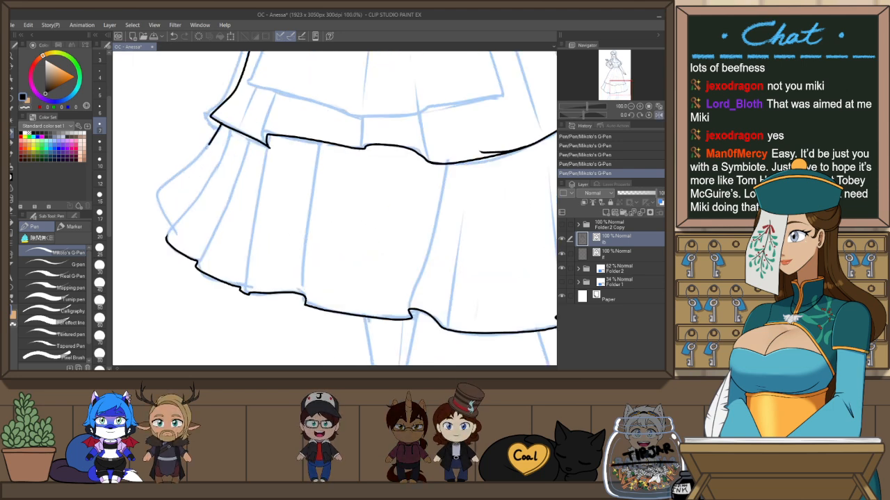
pyautogui.hotkey('ctrl', 'z')
pyautogui.moveTo(223, 121)
pyautogui.mouseDown()
pyautogui.moveTo(154, 201)
pyautogui.moveTo(167, 236)
pyautogui.moveTo(243, 110)
pyautogui.mouseUp()
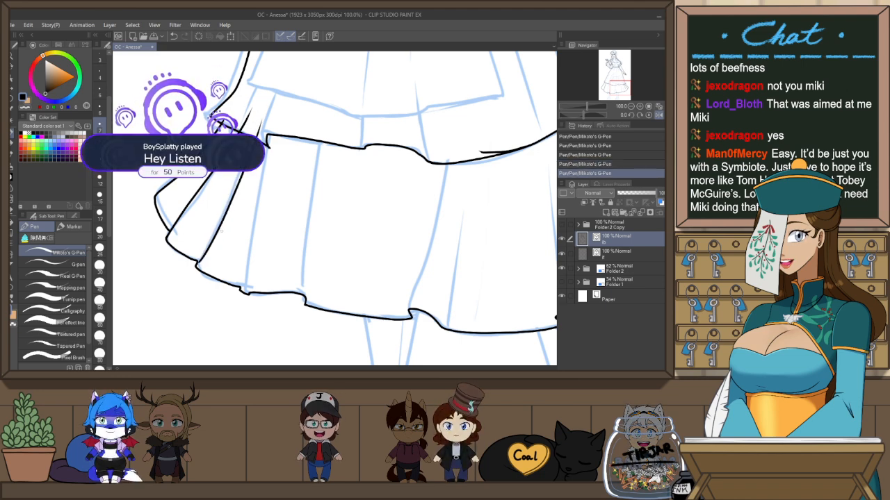
pyautogui.hotkey('ctrl', 'z')
pyautogui.moveTo(198, 266); pyautogui.dragTo(256, 125)
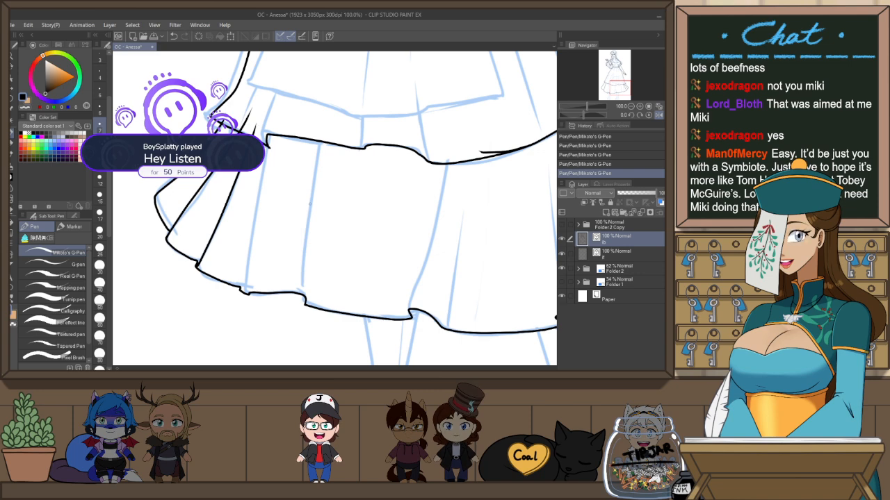
# Unflip the view, reshape the upper tier's hem line near its folded corner with Pinch vector line, and try a short closing stroke there
pyautogui.moveTo(347, 214); pyautogui.dragTo(358, 246)
pyautogui.press('h')
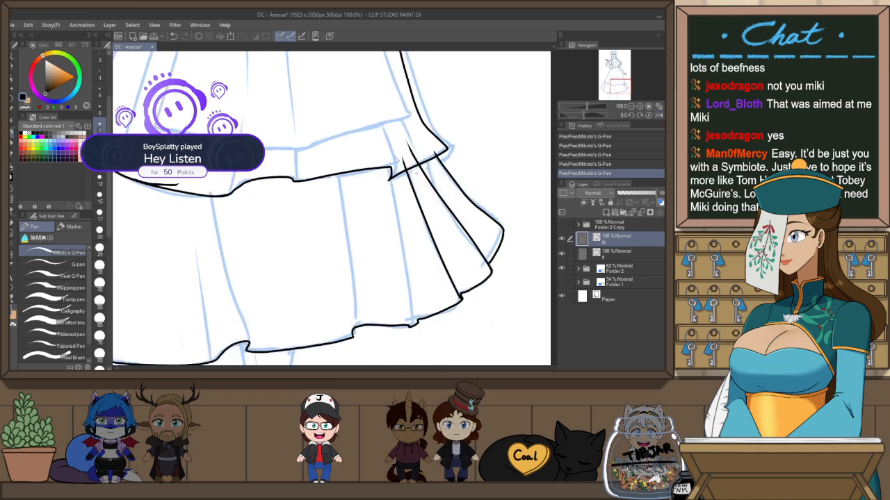
pyautogui.press('o')
pyautogui.click(392, 171)
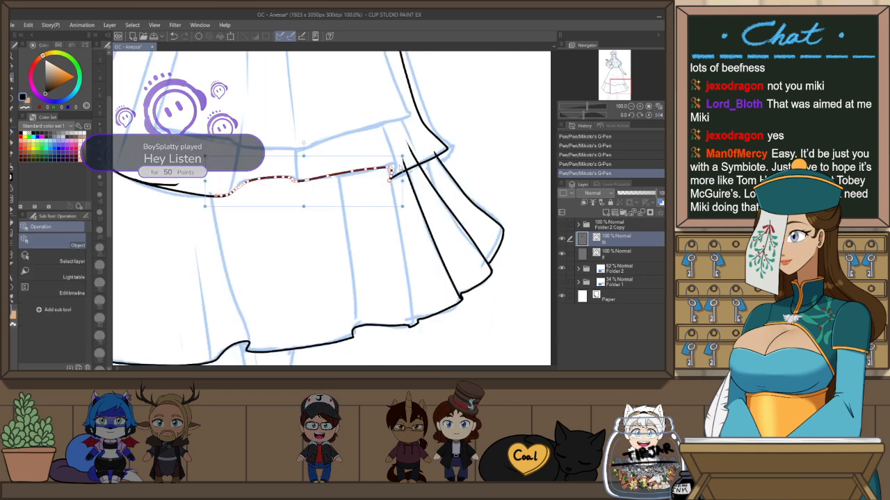
pyautogui.press('y')
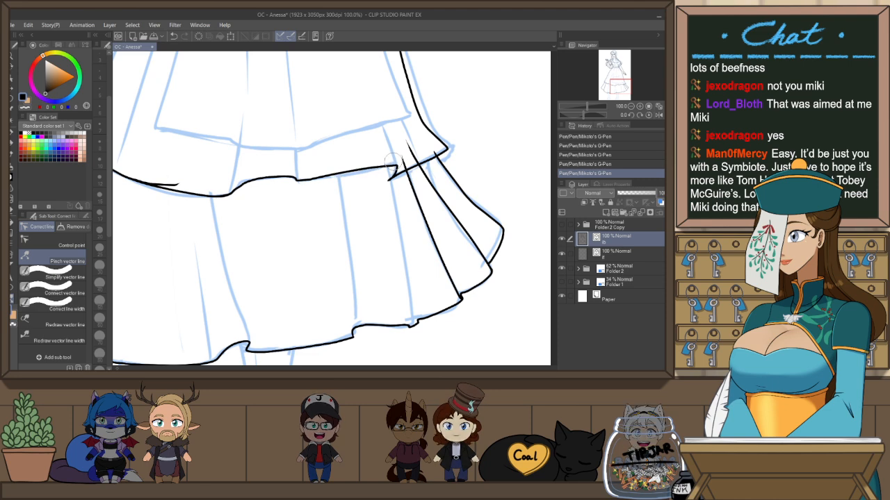
pyautogui.moveTo(392, 157); pyautogui.dragTo(392, 157)
pyautogui.moveTo(306, 183); pyautogui.dragTo(306, 182)
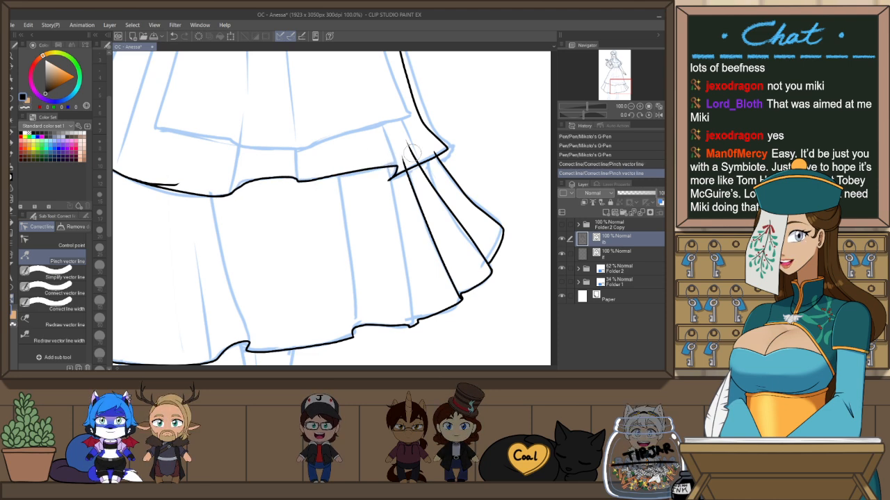
pyautogui.press('p')
pyautogui.moveTo(394, 166); pyautogui.dragTo(390, 180)
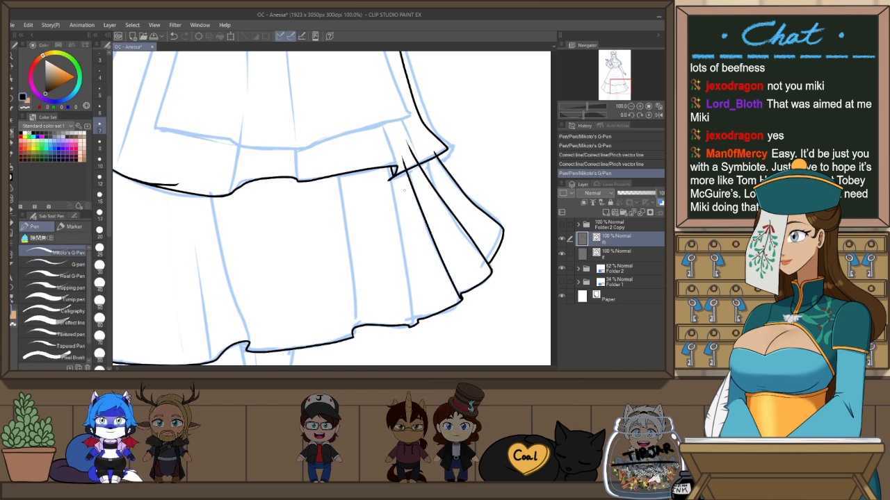
# Flip and tilt the canvas view and ink the lower tier's fold lines from the hem waves up to the upper tier on the lowered-arm side
pyautogui.moveTo(387, 231)
pyautogui.mouseDown()
pyautogui.moveTo(464, 205)
pyautogui.moveTo(469, 212)
pyautogui.mouseUp()
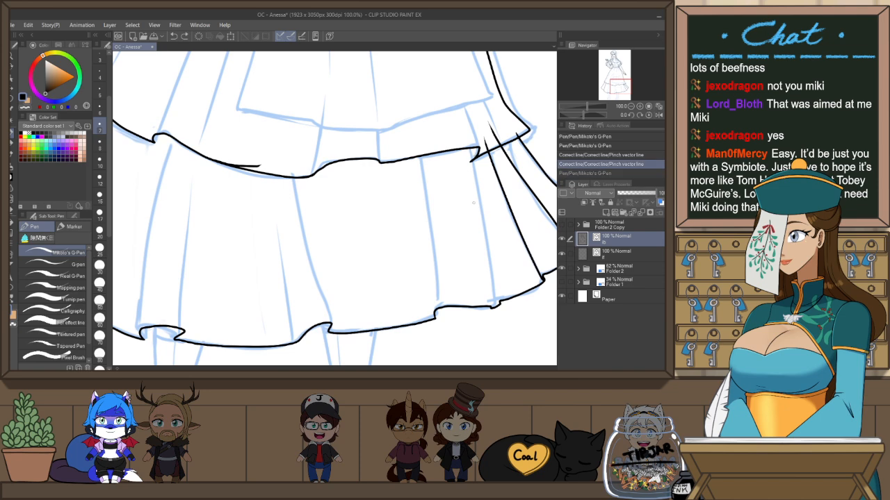
pyautogui.moveTo(330, 230); pyautogui.dragTo(345, 225)
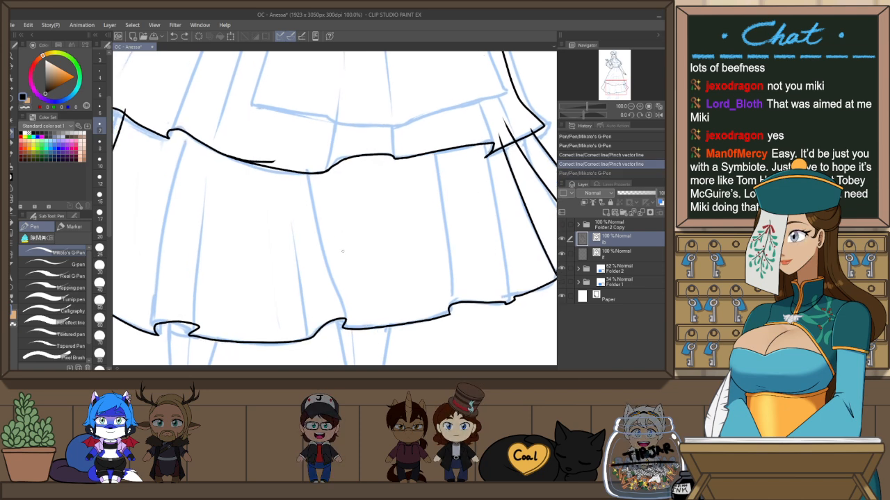
pyautogui.press('h')
pyautogui.hotkey('shift', 'space')
pyautogui.moveTo(472, 202); pyautogui.dragTo(464, 246)
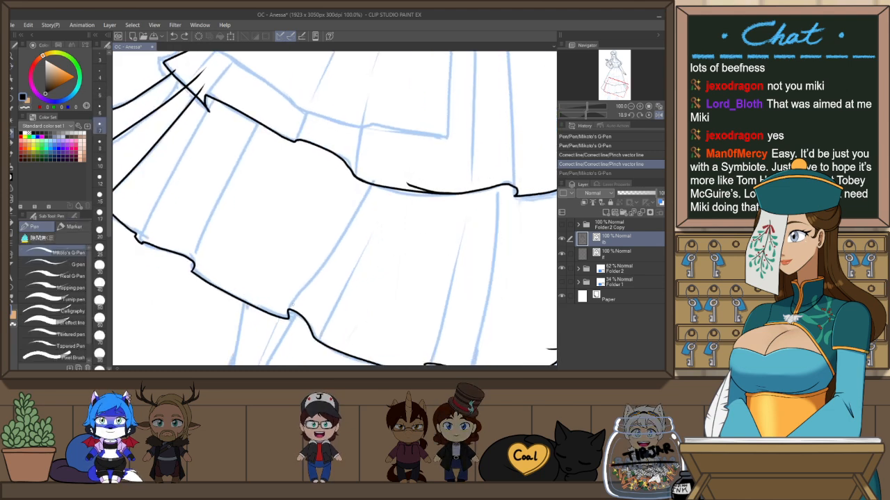
pyautogui.moveTo(301, 285); pyautogui.dragTo(299, 293)
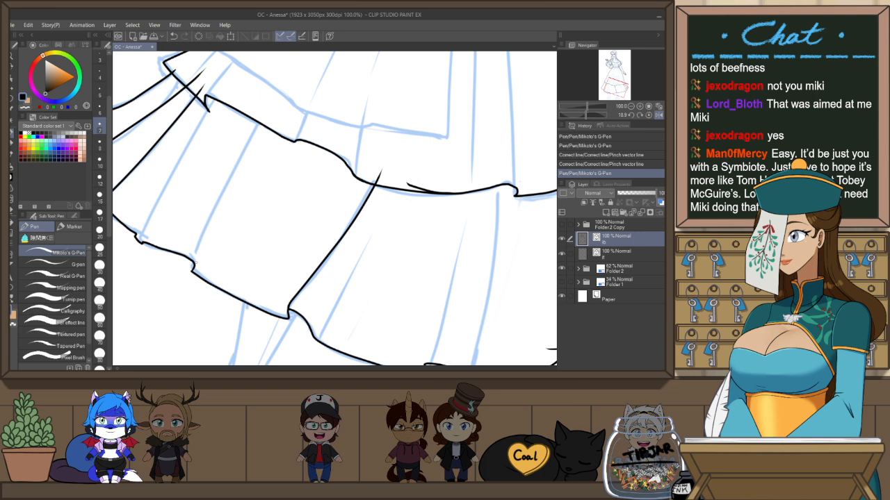
pyautogui.moveTo(195, 265); pyautogui.dragTo(272, 111)
pyautogui.hotkey('ctrl', 'z')
pyautogui.moveTo(195, 268); pyautogui.dragTo(268, 111)
pyautogui.moveTo(145, 242); pyautogui.dragTo(224, 97)
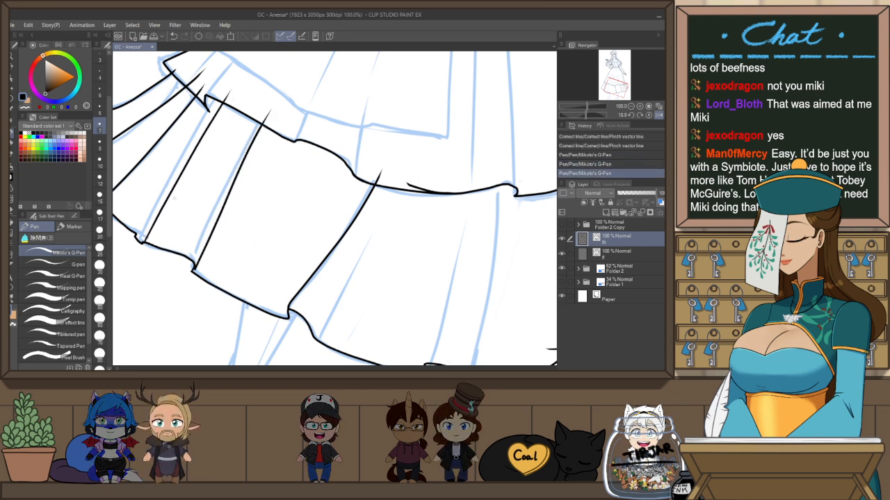
pyautogui.moveTo(142, 240); pyautogui.dragTo(234, 87)
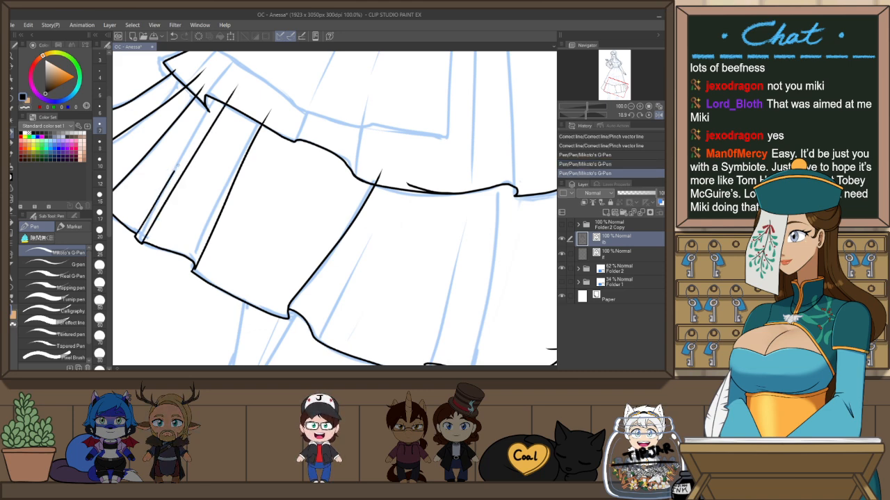
# Unflip and re-tilt the view, then ink the fold lines rising from the hem curl above the leg on the raised-hand side
pyautogui.scroll(-2, 374, 169)
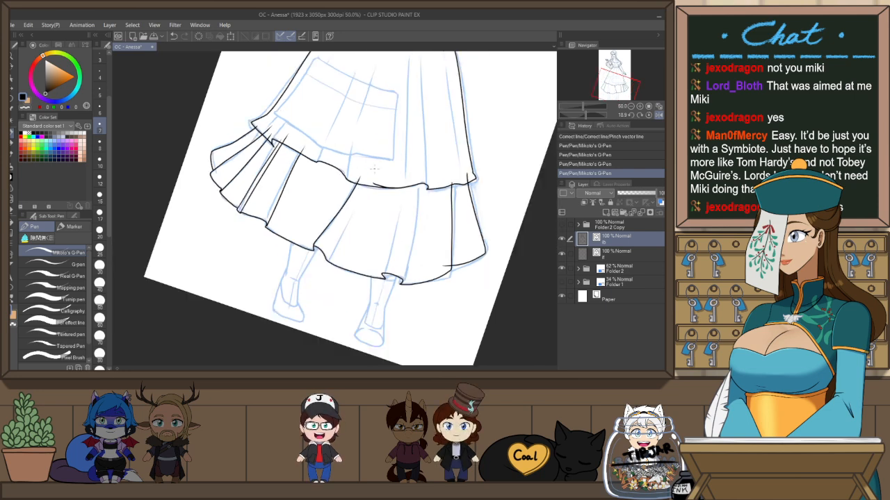
pyautogui.press('h')
pyautogui.press('r')
pyautogui.moveTo(434, 205); pyautogui.dragTo(402, 279)
pyautogui.press('p')
pyautogui.scroll(2, 255, 169)
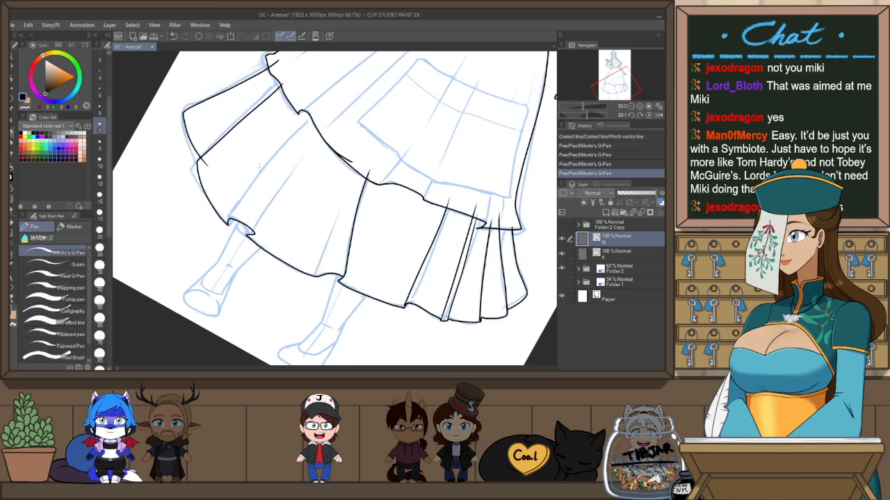
pyautogui.hotkey('ctrl', 'z')
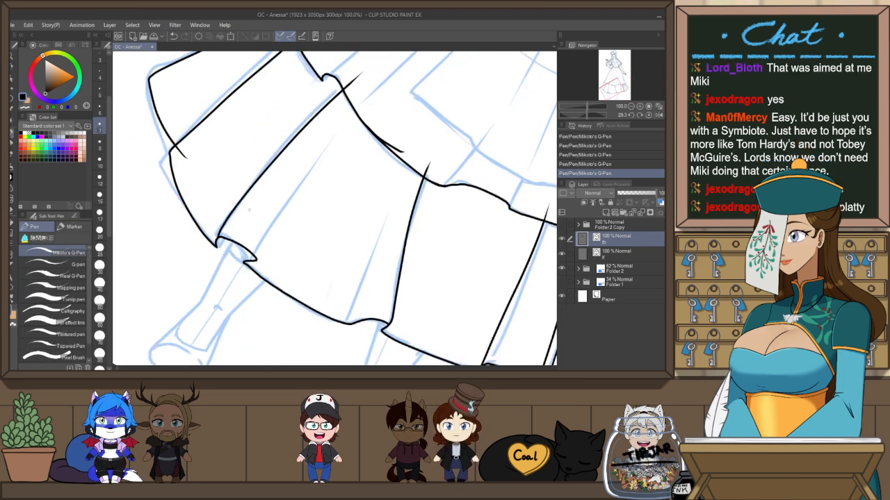
pyautogui.moveTo(218, 238); pyautogui.dragTo(315, 125)
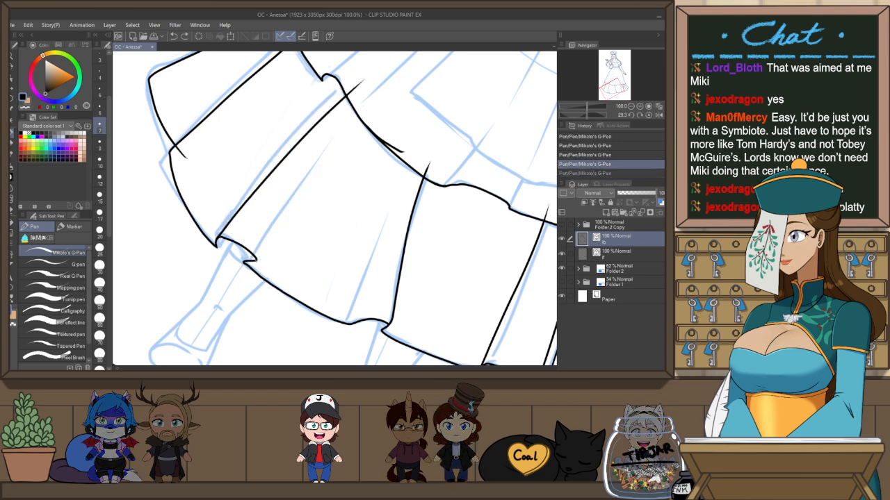
# Straighten the canvas and review the inked figure from the face down to the skirt hem
pyautogui.scroll(-1, 348, 206)
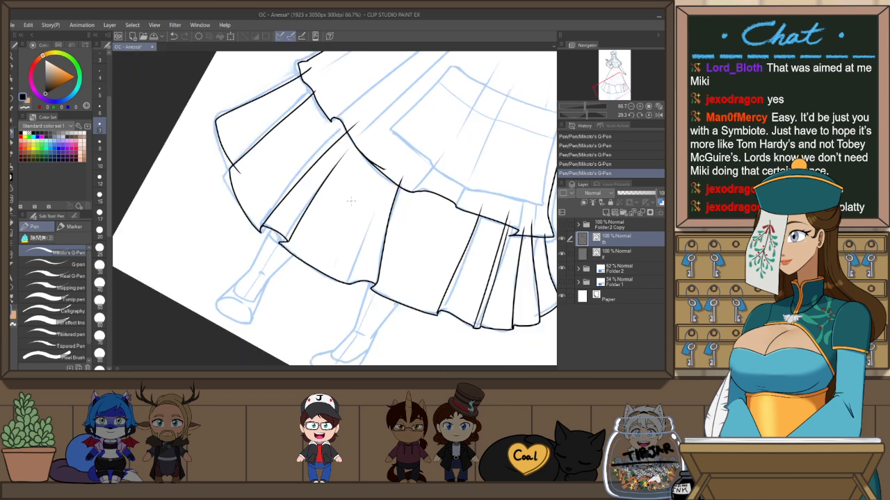
pyautogui.hotkey('ctrl', '@')
pyautogui.scroll(-1, 485, 157)
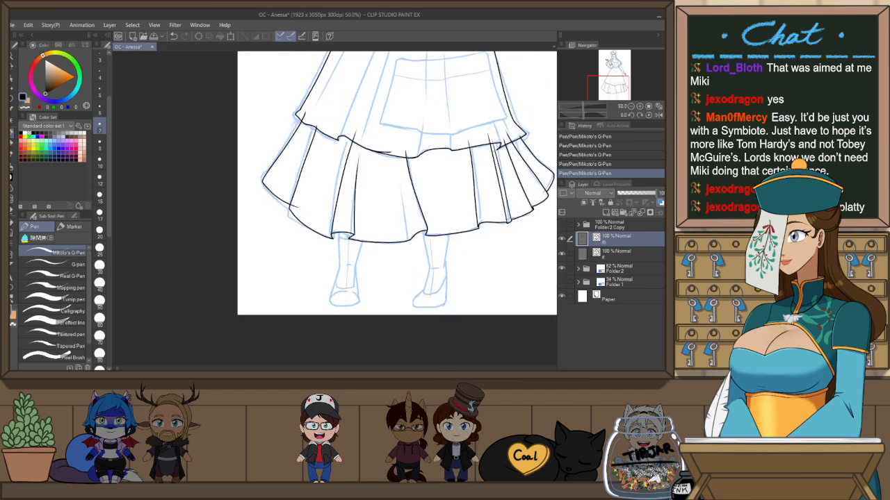
pyautogui.scroll(5, 442, 140)
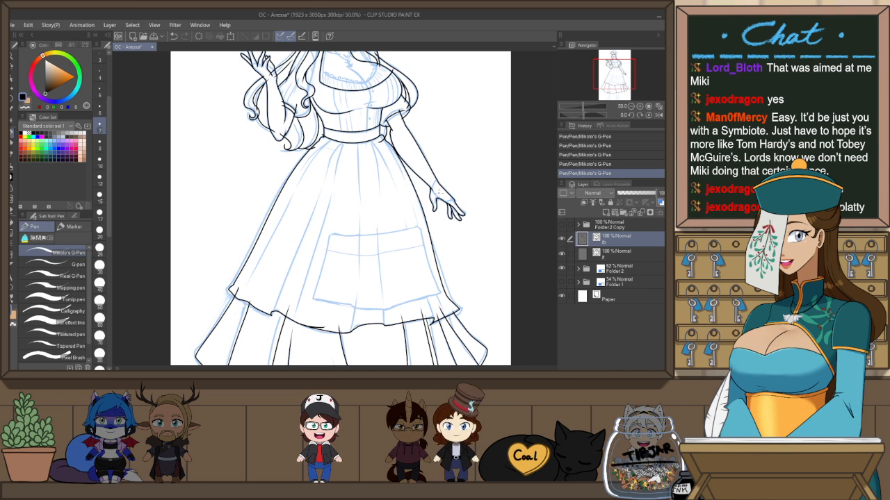
pyautogui.scroll(5, 426, 183)
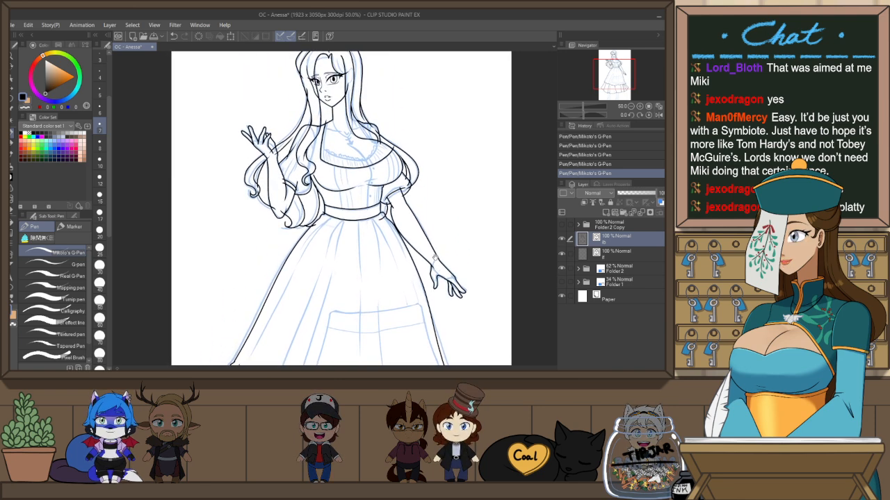
pyautogui.scroll(-10, 428, 209)
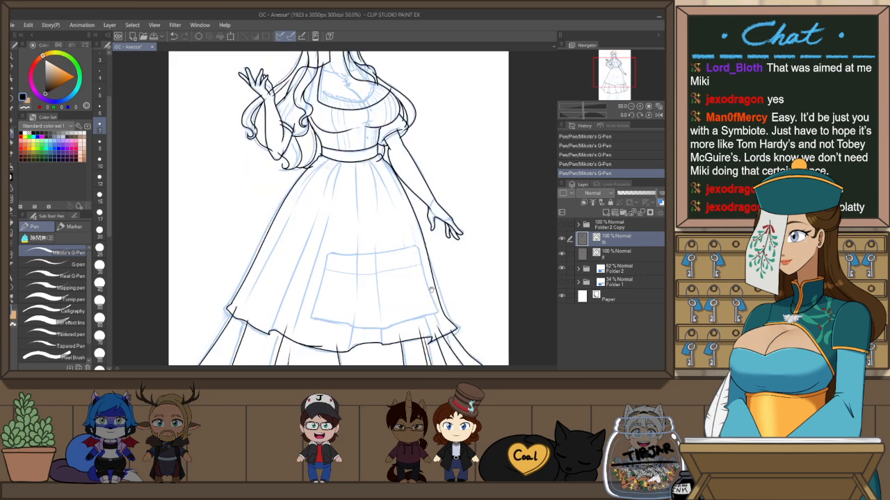
# Ink both side lines of the leg on the raised-hand side, from under the hem through the ankle to the shoe
pyautogui.moveTo(420, 262); pyautogui.dragTo(423, 179)
pyautogui.scroll(2, 292, 213)
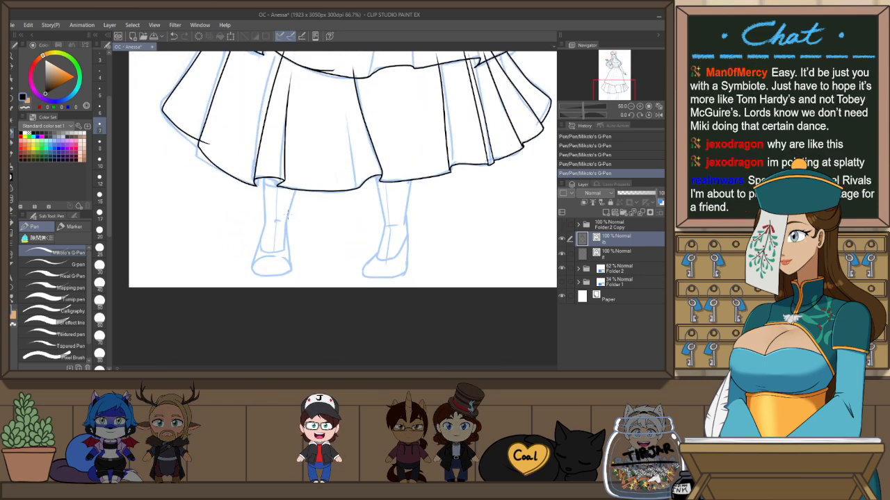
pyautogui.moveTo(301, 169); pyautogui.dragTo(281, 237)
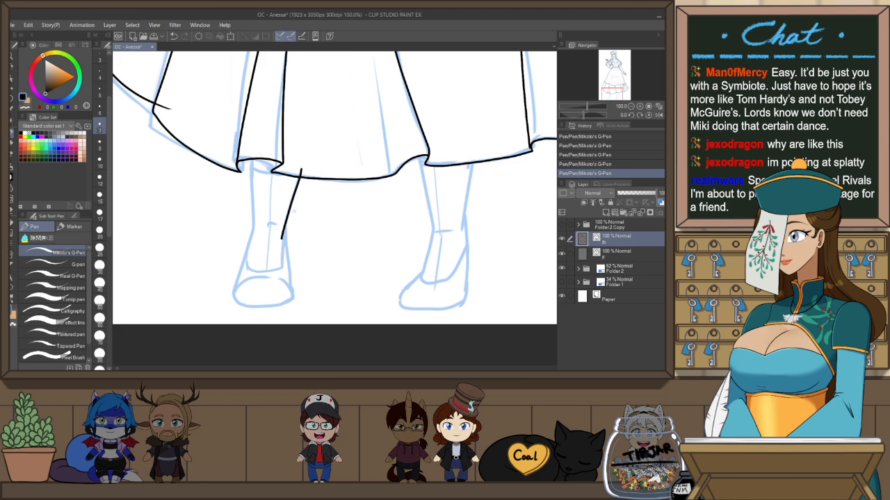
pyautogui.hotkey('ctrl', 'z')
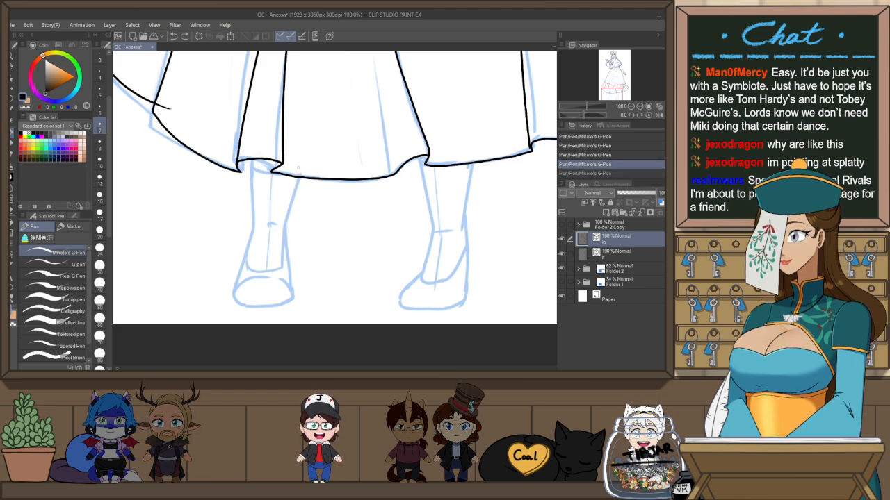
pyautogui.hotkey('ctrl', 'z')
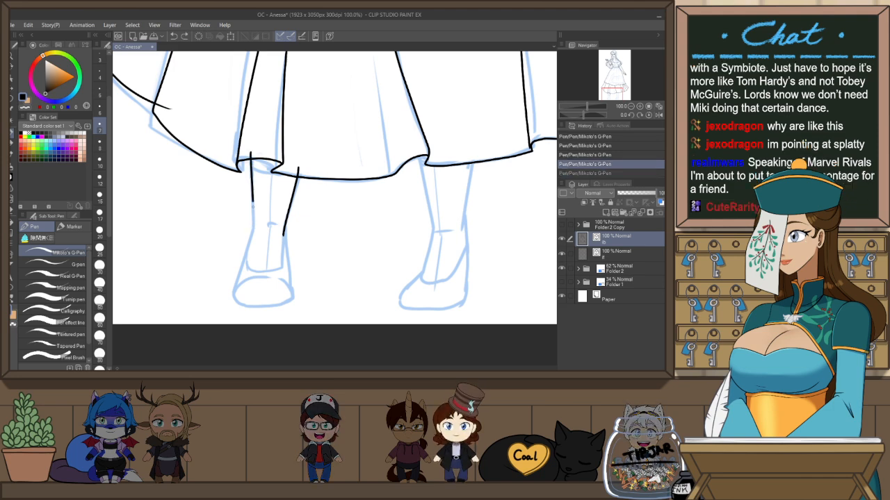
pyautogui.hotkey('ctrl', 'z')
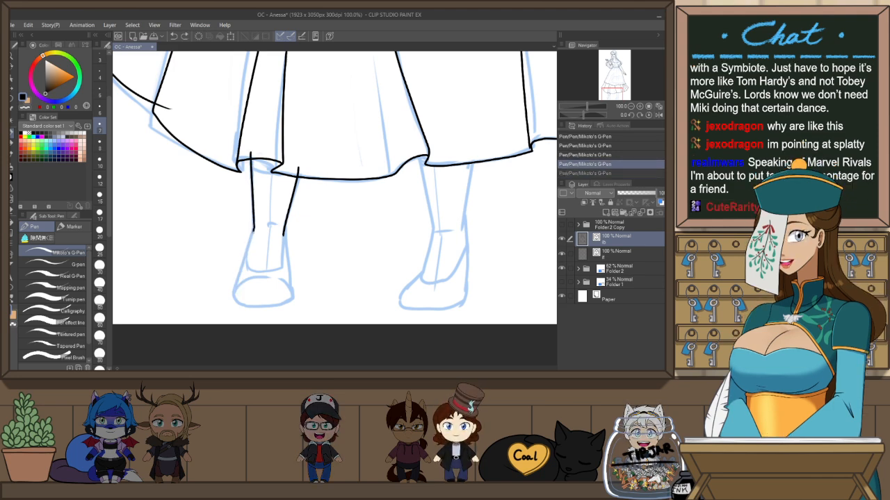
pyautogui.moveTo(253, 225); pyautogui.dragTo(238, 293)
pyautogui.hotkey('ctrl', 'z')
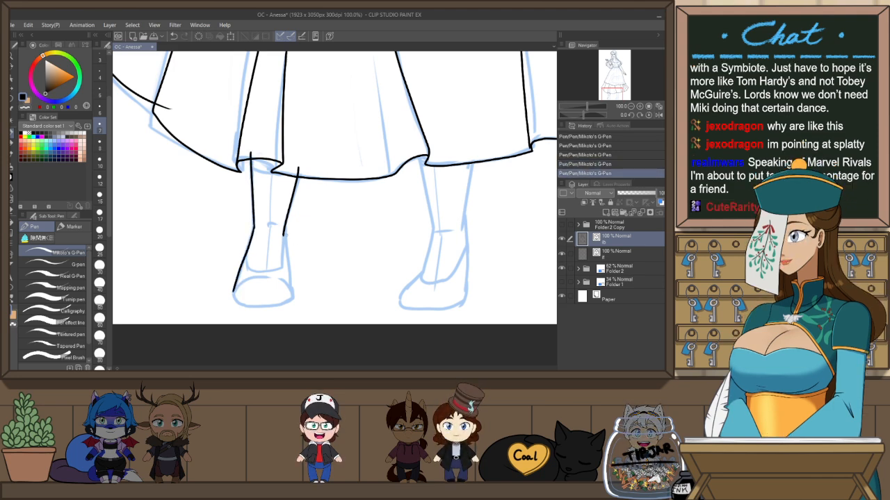
pyautogui.moveTo(289, 281); pyautogui.dragTo(329, 276)
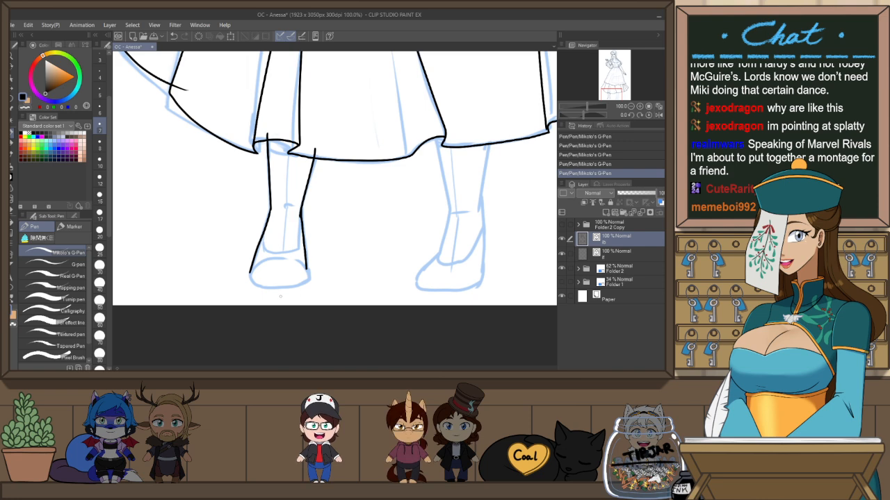
# Ink the outer part of the rounded toe outline on the raised-hand side's shoe
pyautogui.press('r')
pyautogui.moveTo(440, 215); pyautogui.dragTo(426, 157)
pyautogui.moveTo(344, 253); pyautogui.dragTo(384, 199)
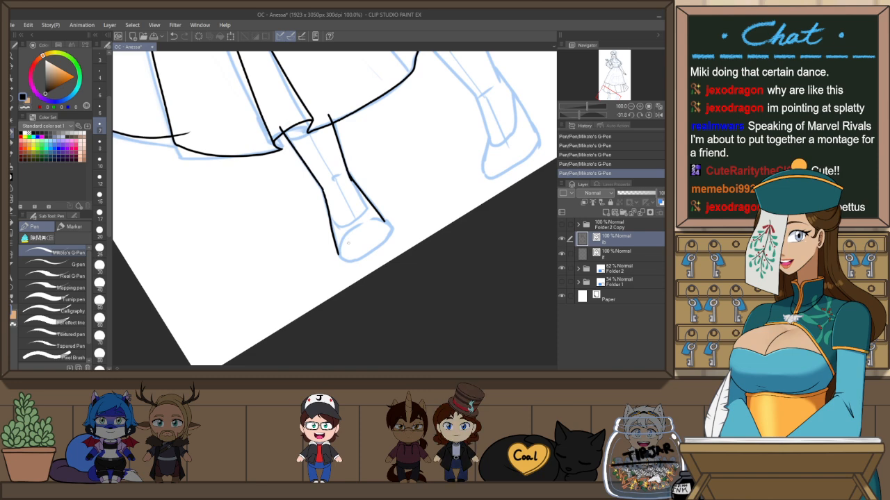
pyautogui.hotkey('ctrl', 'z')
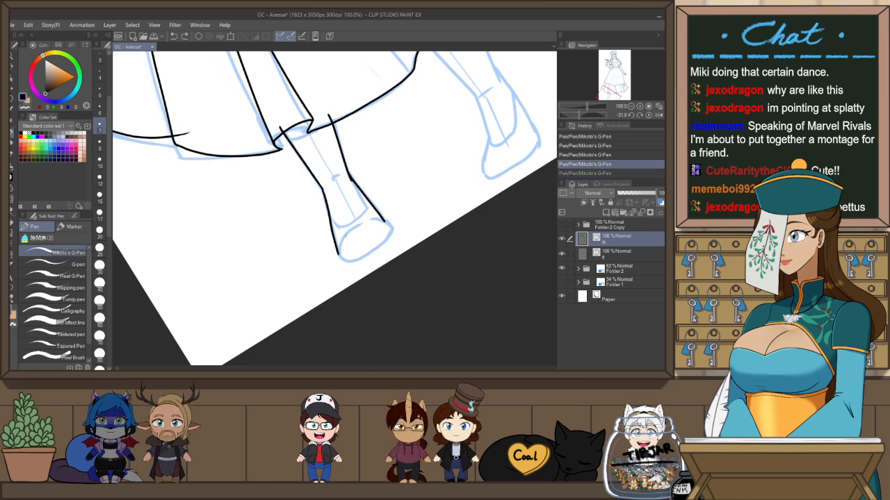
pyautogui.moveTo(346, 236)
pyautogui.mouseDown()
pyautogui.moveTo(345, 260)
pyautogui.moveTo(378, 247)
pyautogui.mouseUp()
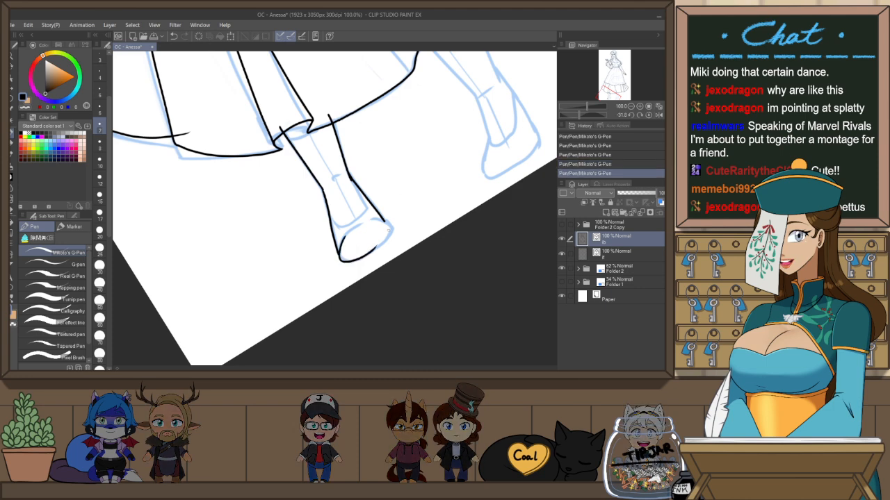
# Ink the remaining sole and inner edge of the same shoe's toe, redoing strokes until the rounded outline closes
pyautogui.press('h')
pyautogui.hotkey('ctrl', '@')
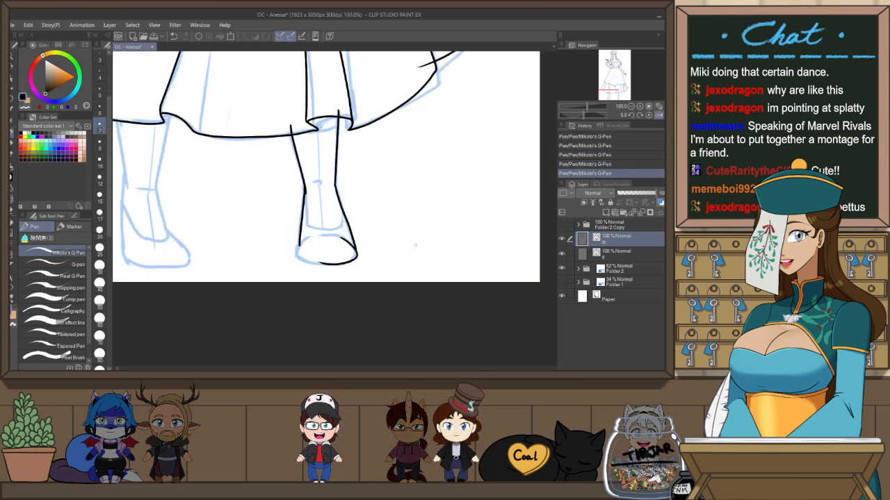
pyautogui.press('r')
pyautogui.moveTo(457, 205); pyautogui.dragTo(431, 181)
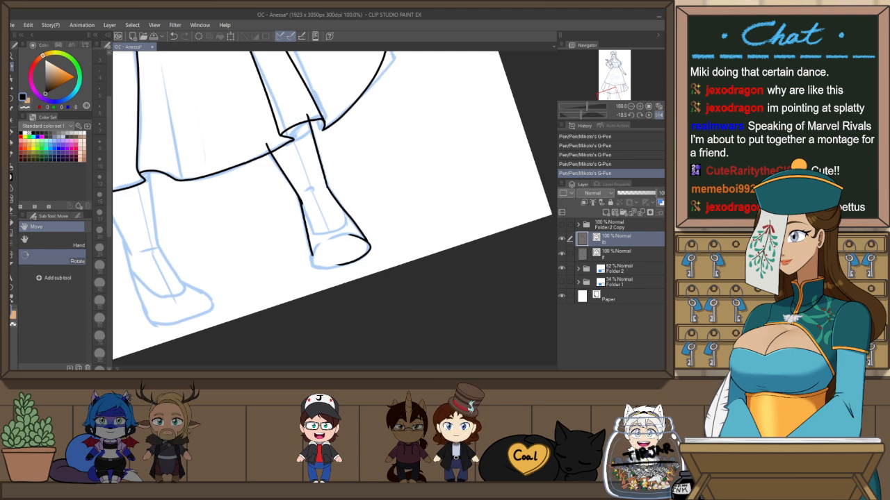
pyautogui.press('p')
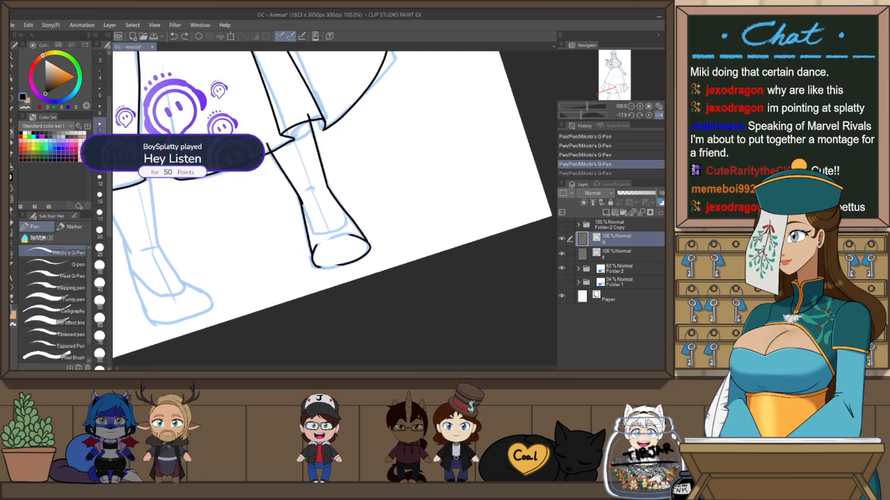
pyautogui.moveTo(313, 252); pyautogui.dragTo(369, 253)
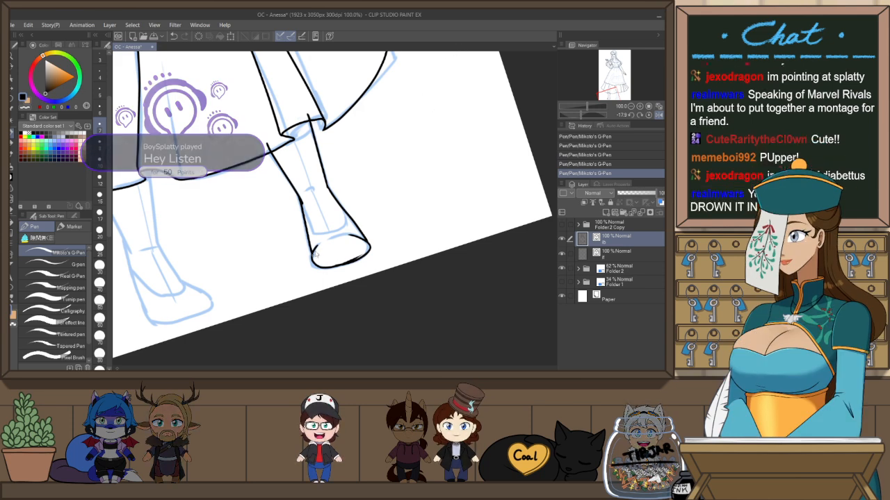
pyautogui.hotkey('ctrl', 'z')
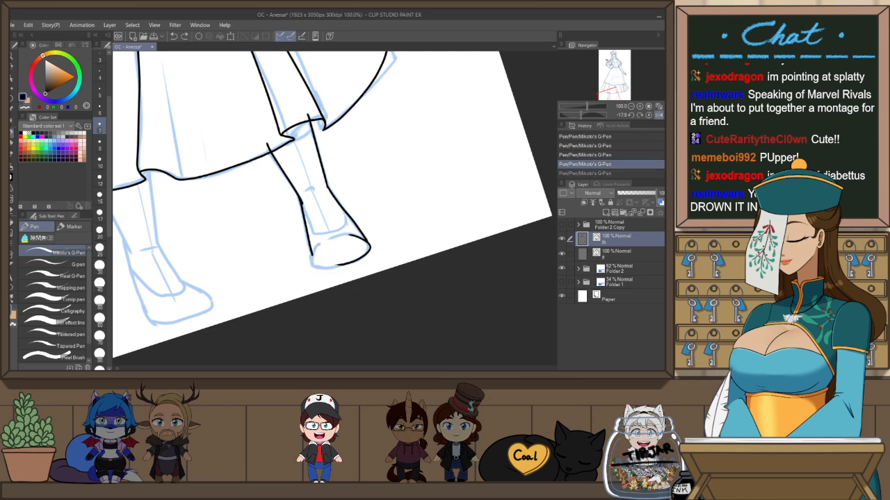
pyautogui.moveTo(313, 265); pyautogui.dragTo(361, 260)
pyautogui.hotkey('ctrl', 'z')
pyautogui.hotkey('ctrl', 'z')
pyautogui.hotkey('ctrl', 'z')
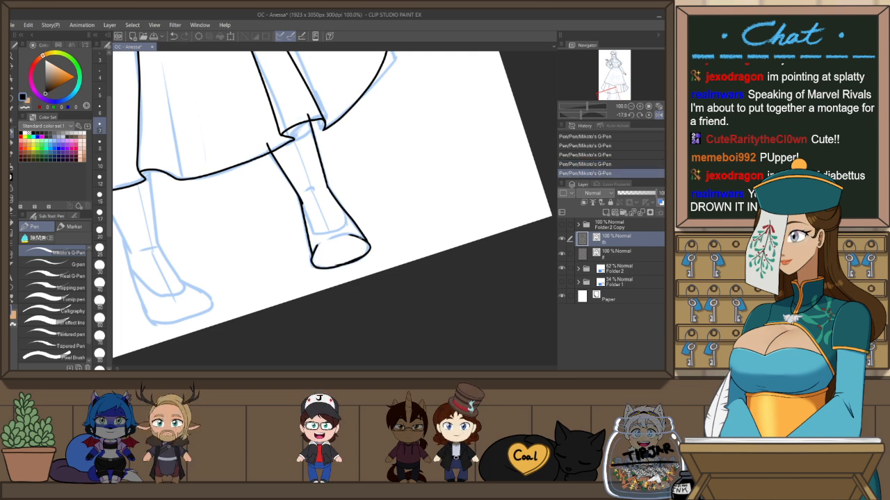
# Ink the U-shaped opening of the shoe on the raised-hand side, from the ankle down around the instep
pyautogui.hotkey('ctrl', '@')
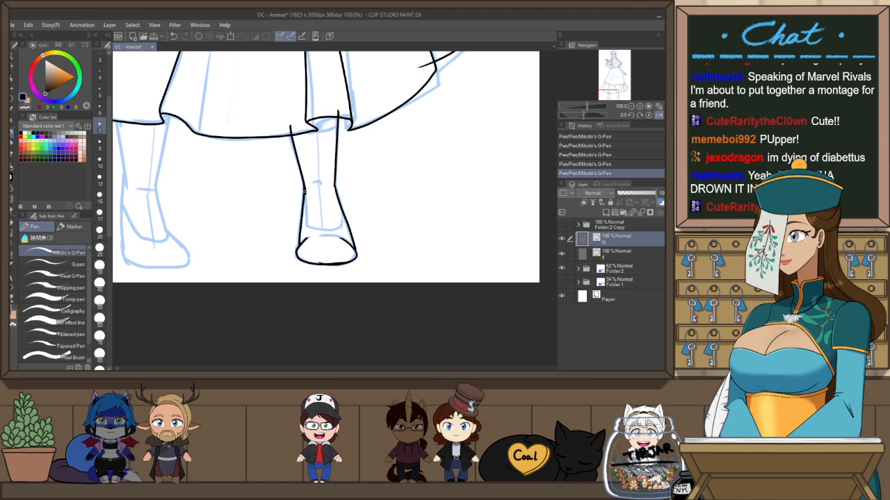
pyautogui.moveTo(304, 192); pyautogui.dragTo(318, 229)
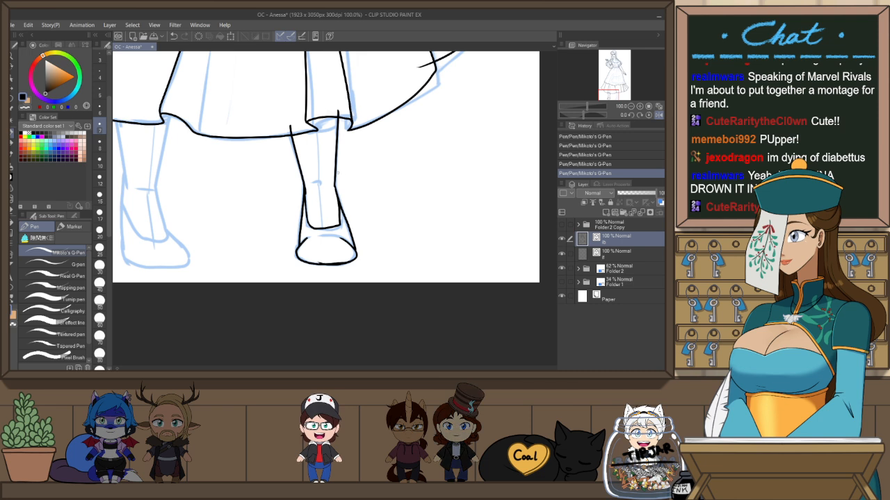
pyautogui.hotkey('ctrl', 'z')
pyautogui.moveTo(303, 191)
pyautogui.mouseDown()
pyautogui.moveTo(304, 221)
pyautogui.moveTo(344, 217)
pyautogui.mouseUp()
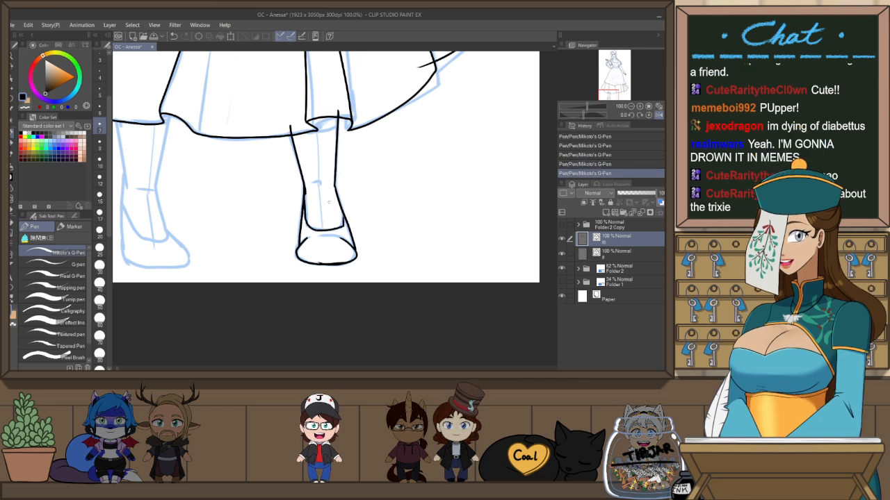
pyautogui.hotkey('ctrl', 'z')
pyautogui.moveTo(306, 192)
pyautogui.mouseDown()
pyautogui.moveTo(310, 224)
pyautogui.moveTo(331, 228)
pyautogui.mouseUp()
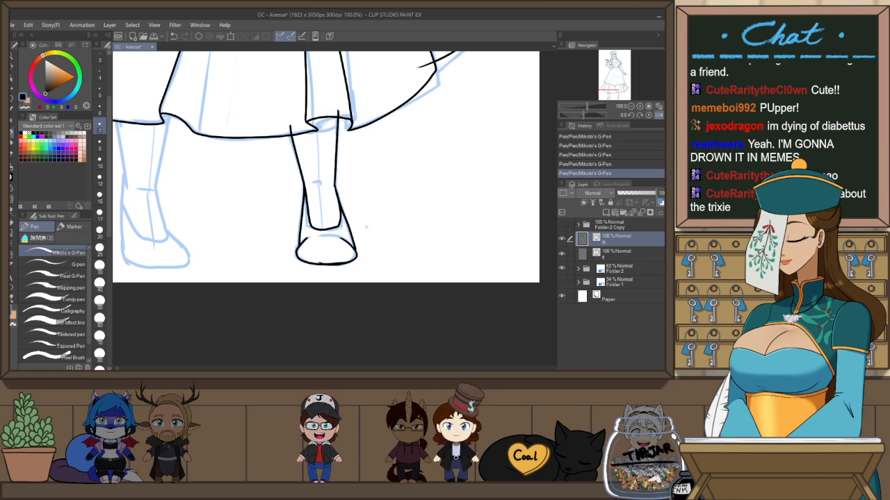
# Refine the curve at the bottom of the shoe opening with Pinch vector line
pyautogui.press('h')
pyautogui.press('y')
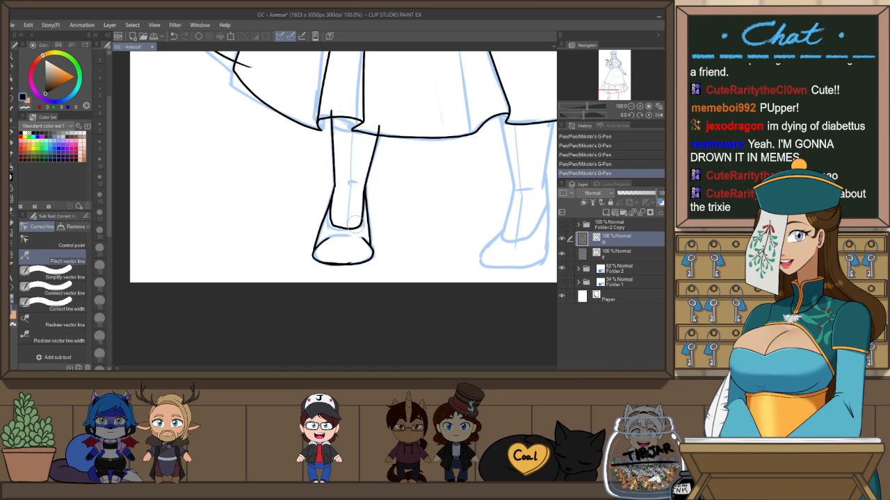
pyautogui.moveTo(355, 223); pyautogui.dragTo(367, 229)
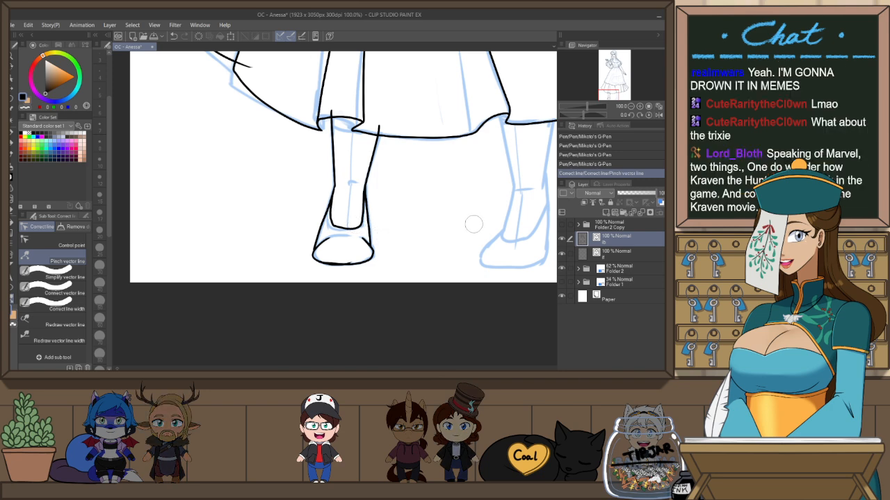
# Ink both side lines of the lowered-arm side's leg from under the hem down to the ankle with Mikoto's G-Pen
pyautogui.moveTo(470, 222); pyautogui.dragTo(362, 217)
pyautogui.moveTo(433, 207); pyautogui.dragTo(393, 223)
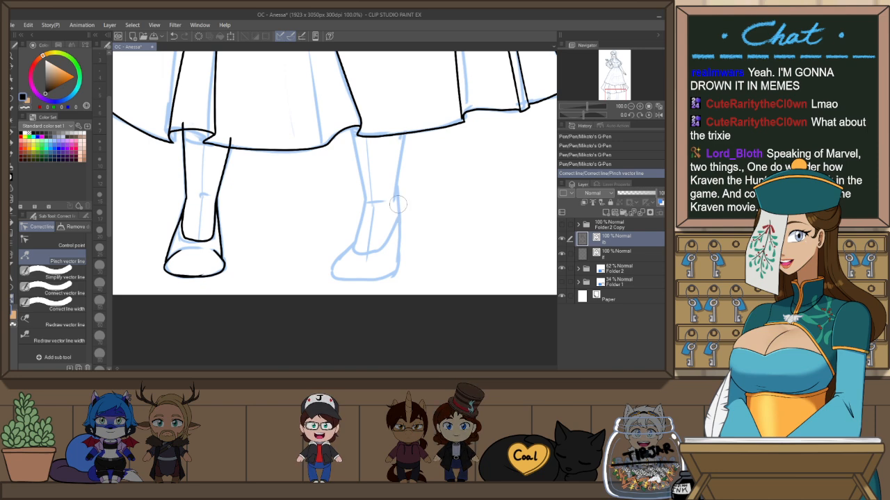
pyautogui.press('h')
pyautogui.press('p')
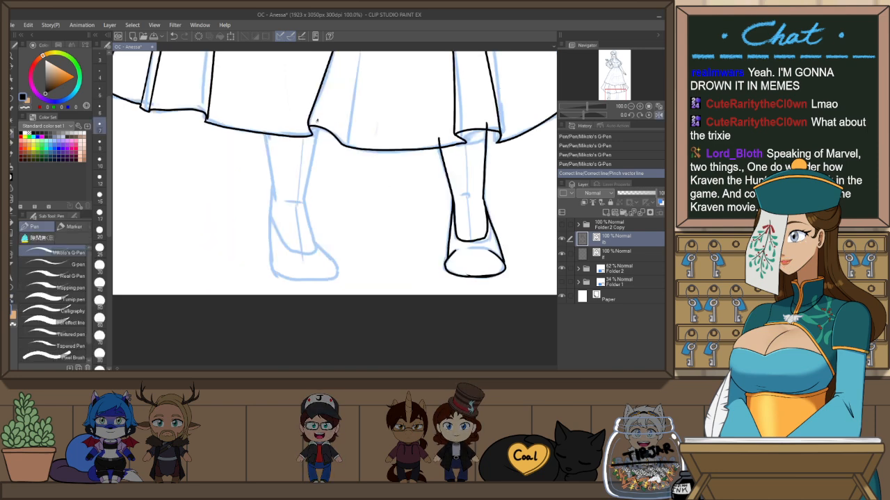
pyautogui.moveTo(316, 122)
pyautogui.mouseDown()
pyautogui.moveTo(297, 214)
pyautogui.moveTo(338, 200)
pyautogui.mouseUp()
pyautogui.hotkey('ctrl', 'z')
pyautogui.moveTo(334, 130); pyautogui.dragTo(322, 208)
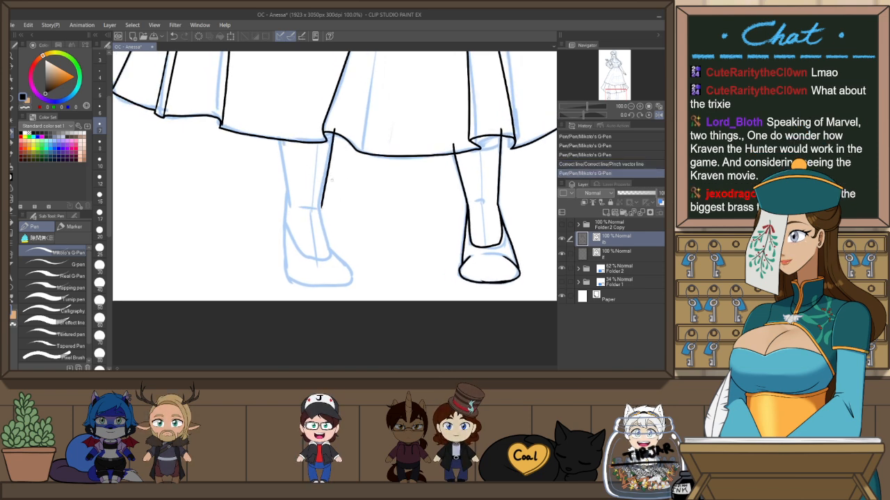
pyautogui.hotkey('ctrl', 'z')
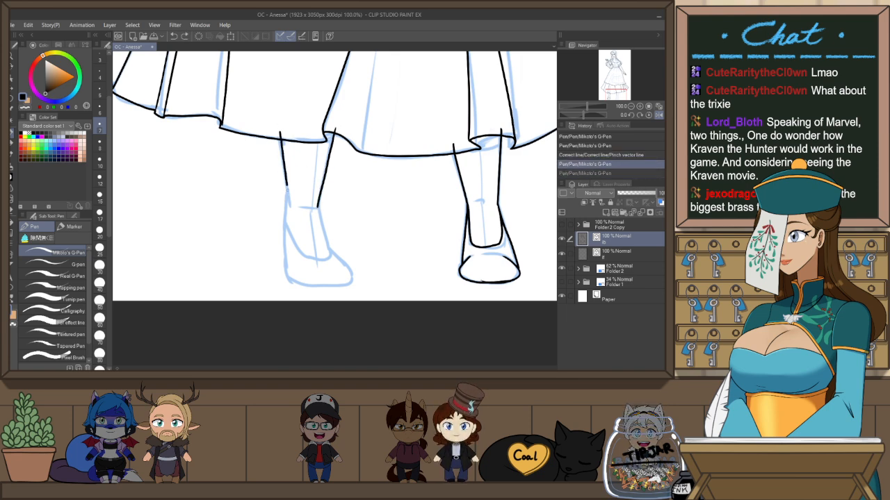
pyautogui.hotkey('ctrl', 'y')
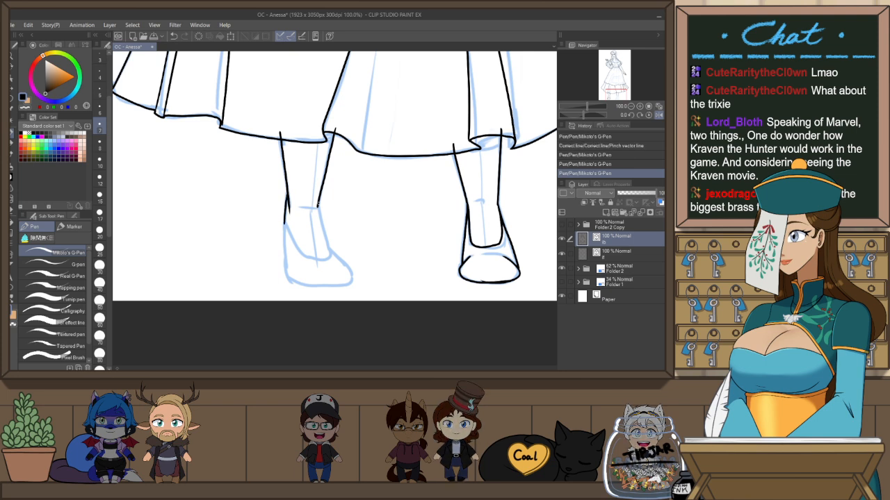
# Ink the heel line and the front ankle line down to the shoe opening on the lowered-arm side
pyautogui.moveTo(287, 222); pyautogui.dragTo(285, 276)
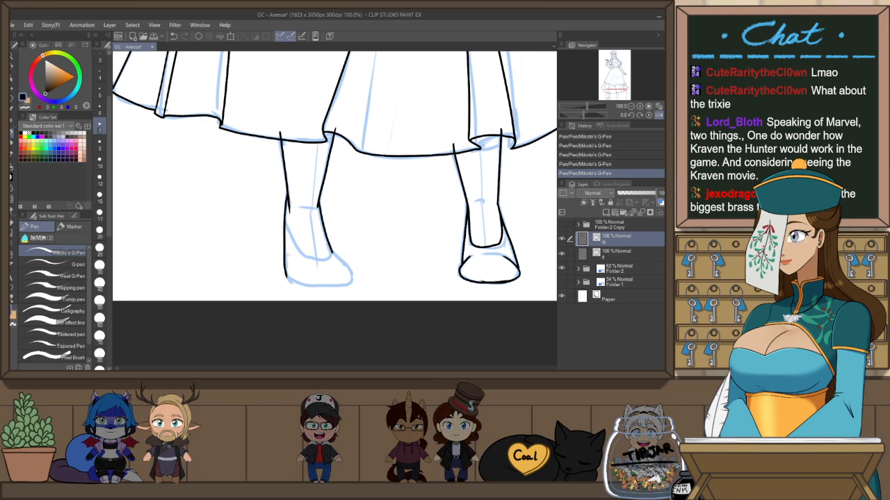
pyautogui.hotkey('ctrl', 'y')
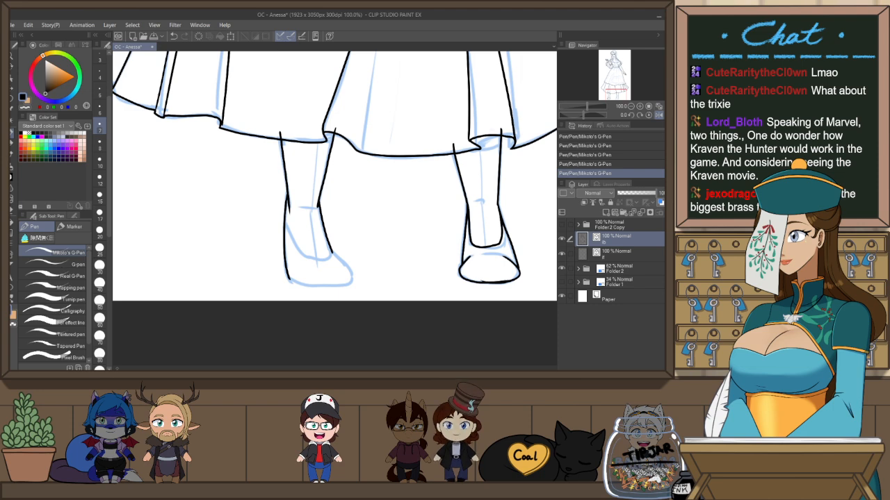
pyautogui.press('h')
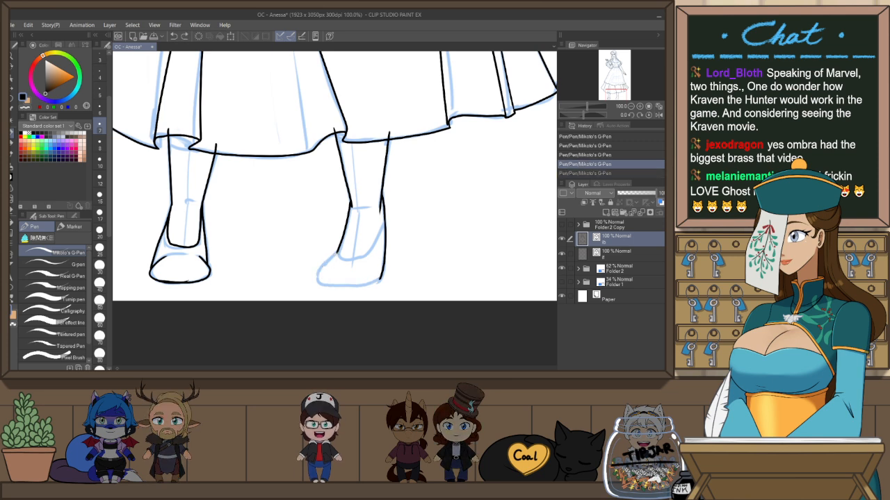
# Ink the toe and sole outline of the shoe on the lowered-arm side, from the instep around to the heel line
pyautogui.moveTo(327, 285); pyautogui.dragTo(380, 280)
pyautogui.moveTo(325, 264)
pyautogui.mouseDown()
pyautogui.moveTo(338, 289)
pyautogui.moveTo(381, 273)
pyautogui.mouseUp()
pyautogui.hotkey('ctrl', 'z')
pyautogui.moveTo(338, 251)
pyautogui.mouseDown()
pyautogui.moveTo(326, 268)
pyautogui.moveTo(377, 274)
pyautogui.mouseUp()
pyautogui.hotkey('ctrl', 'z')
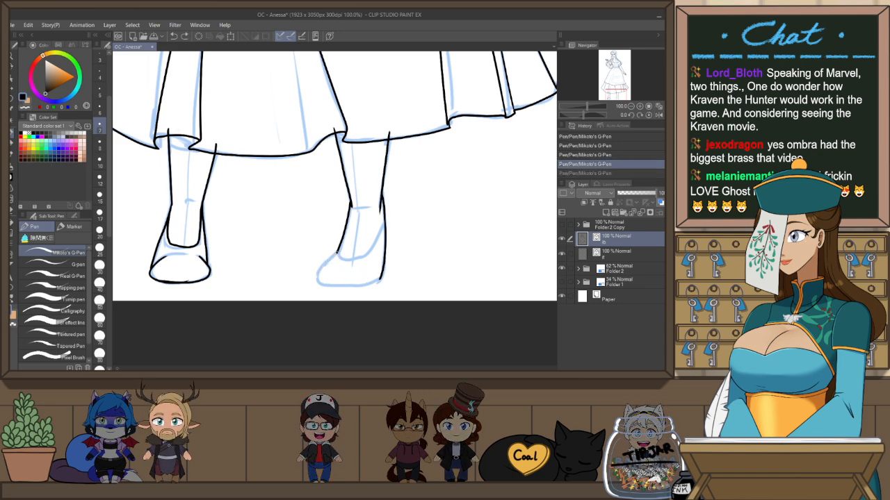
pyautogui.moveTo(338, 253); pyautogui.dragTo(320, 274)
pyautogui.hotkey('ctrl', 'z')
pyautogui.moveTo(375, 263); pyautogui.dragTo(396, 174)
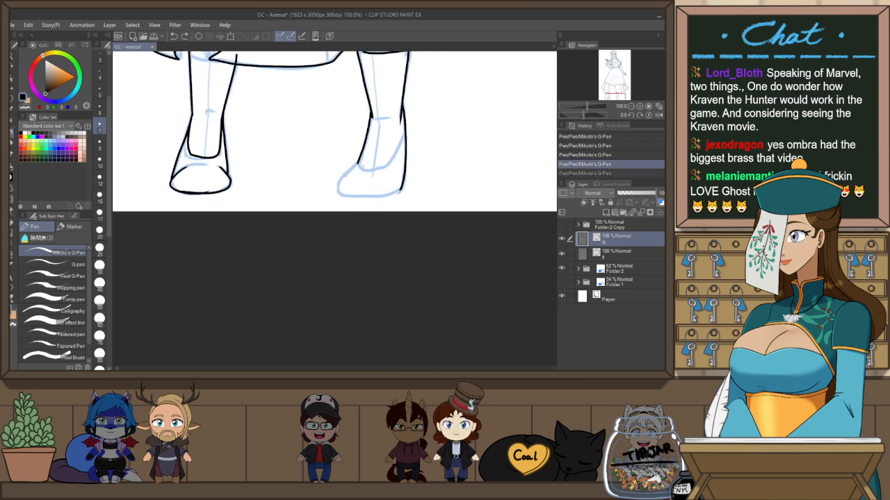
pyautogui.click(620, 168)
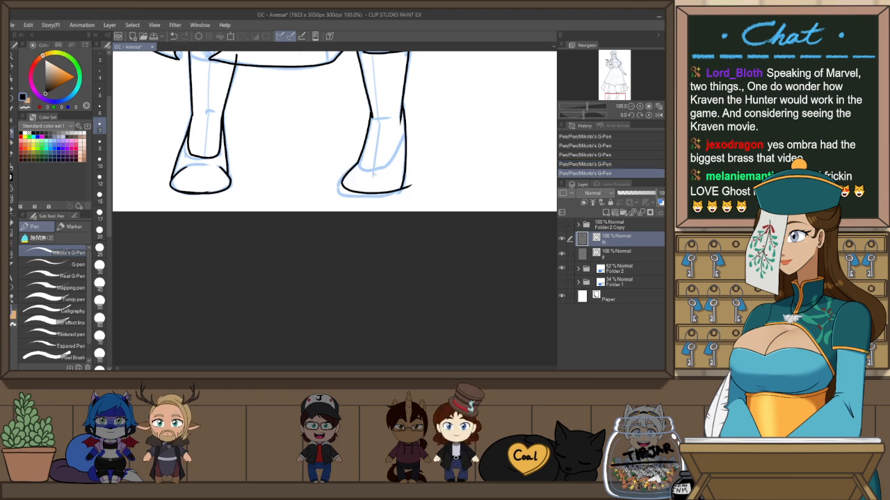
pyautogui.hotkey('ctrl', 'z')
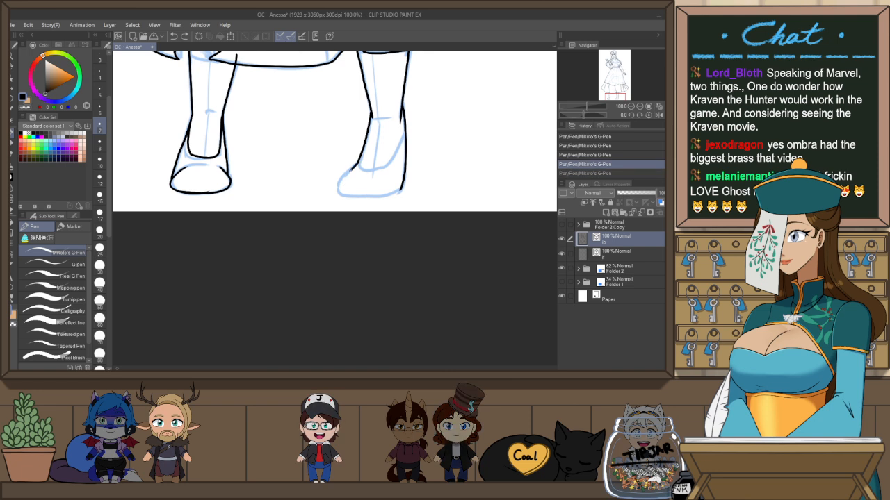
pyautogui.moveTo(366, 192); pyautogui.dragTo(408, 184)
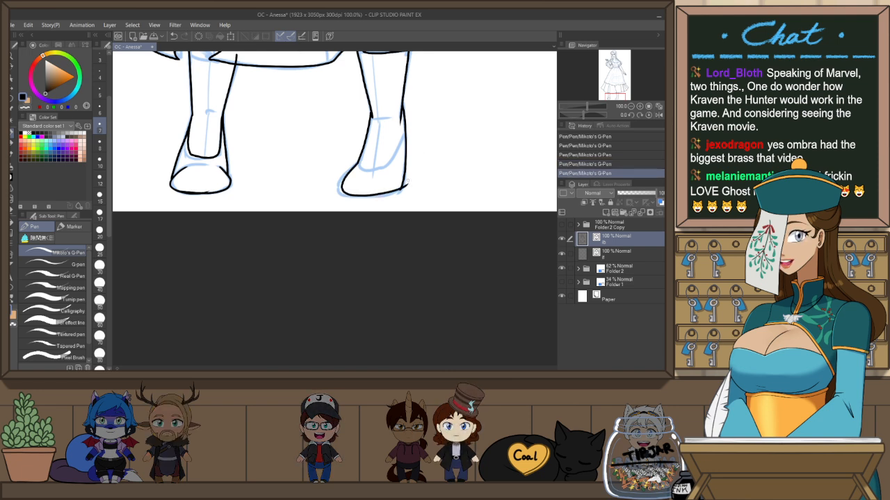
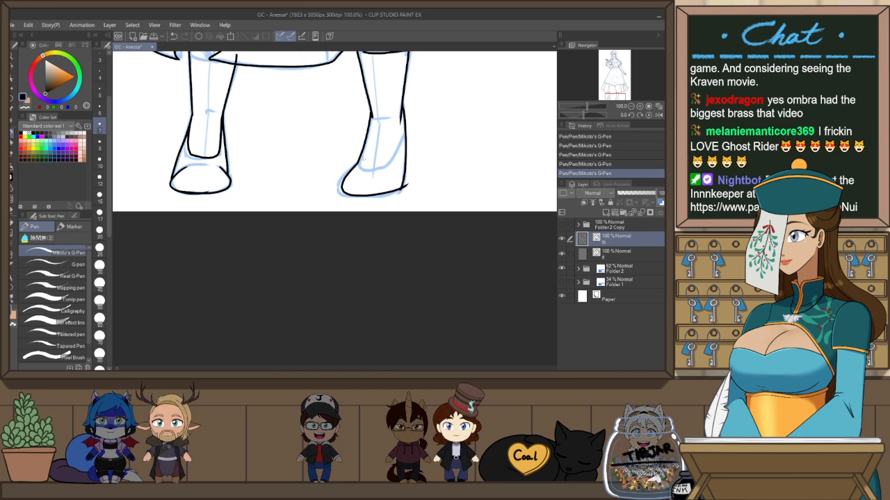
# Ink the curved shoe opening on the lowered-arm side and a short horizontal crease at the ankle of both legs
pyautogui.moveTo(359, 167)
pyautogui.mouseDown()
pyautogui.moveTo(395, 156)
pyautogui.moveTo(413, 112)
pyautogui.moveTo(395, 160)
pyautogui.moveTo(409, 119)
pyautogui.mouseUp()
pyautogui.hotkey('ctrl', 'z')
pyautogui.hotkey('ctrl', 'z')
pyautogui.moveTo(401, 153)
pyautogui.mouseDown()
pyautogui.moveTo(405, 115)
pyautogui.moveTo(432, 189)
pyautogui.moveTo(455, 214)
pyautogui.mouseUp()
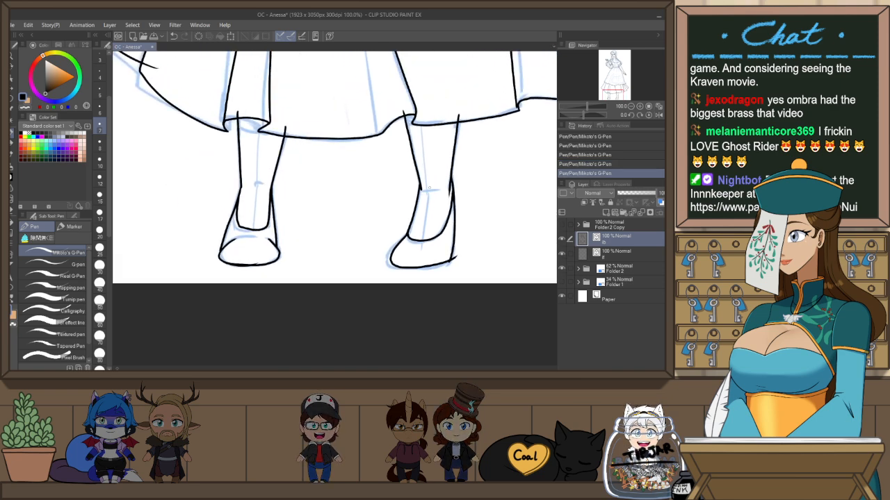
pyautogui.moveTo(252, 185); pyautogui.dragTo(262, 184)
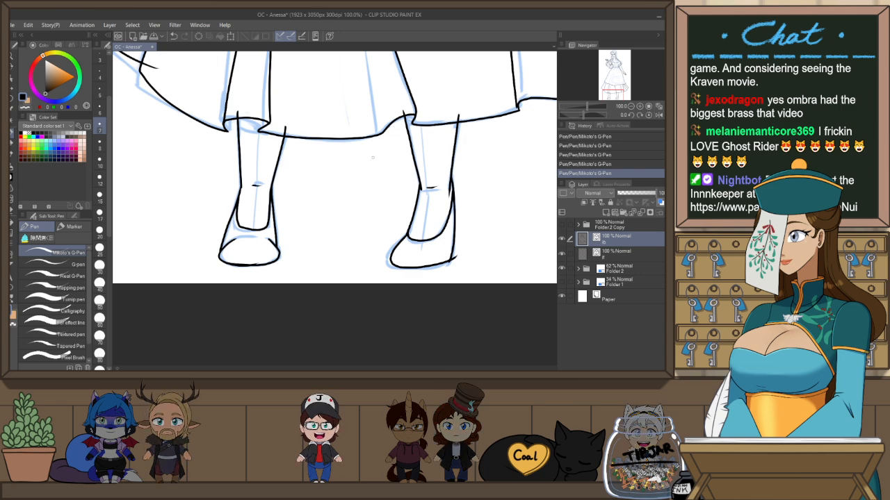
# Ink the slightly curved top edge of the large four-sided panel on the front of the skirt
pyautogui.hotkey('ctrl', '0')
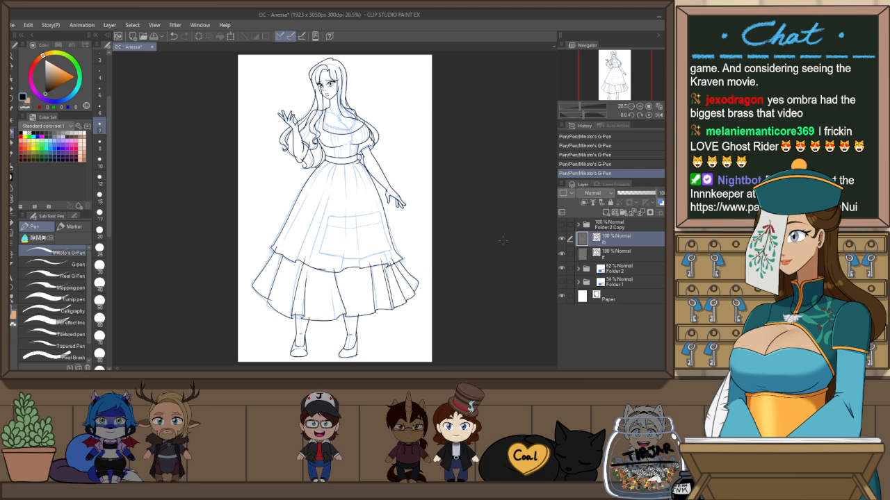
pyautogui.moveTo(497, 169); pyautogui.dragTo(460, 106)
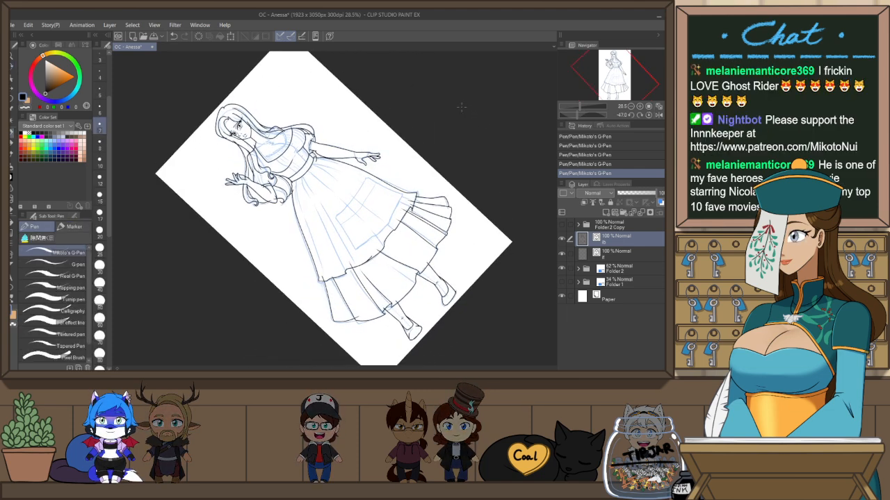
pyautogui.scroll(2, 339, 212)
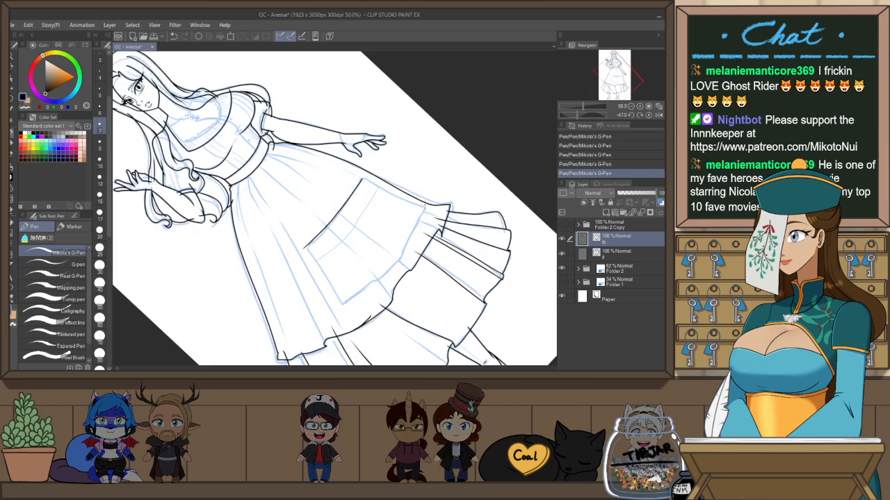
pyautogui.hotkey('ctrl', '@')
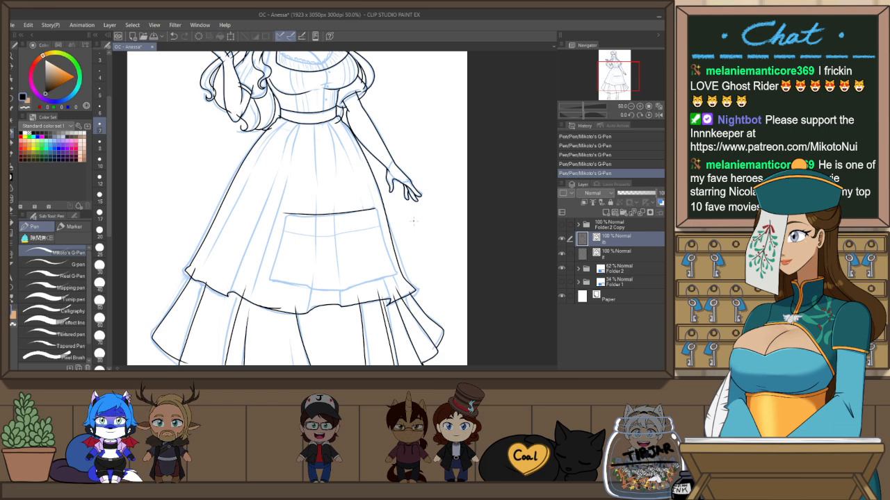
pyautogui.scroll(2, 354, 235)
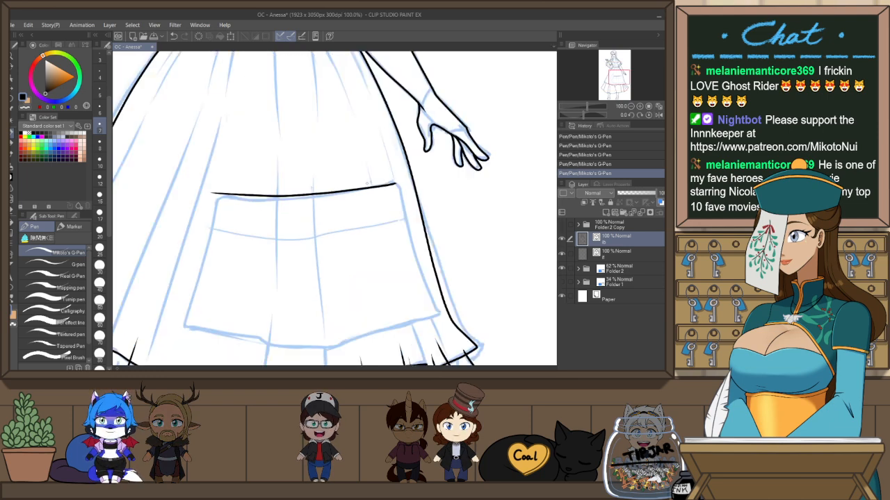
# Ink the panel's slanted side edge on the raised-hand side, from the top corner down around the bottom corner
pyautogui.moveTo(360, 243); pyautogui.dragTo(385, 158)
pyautogui.moveTo(247, 109)
pyautogui.mouseDown()
pyautogui.moveTo(209, 234)
pyautogui.moveTo(257, 246)
pyautogui.mouseUp()
pyautogui.hotkey('ctrl', 'z')
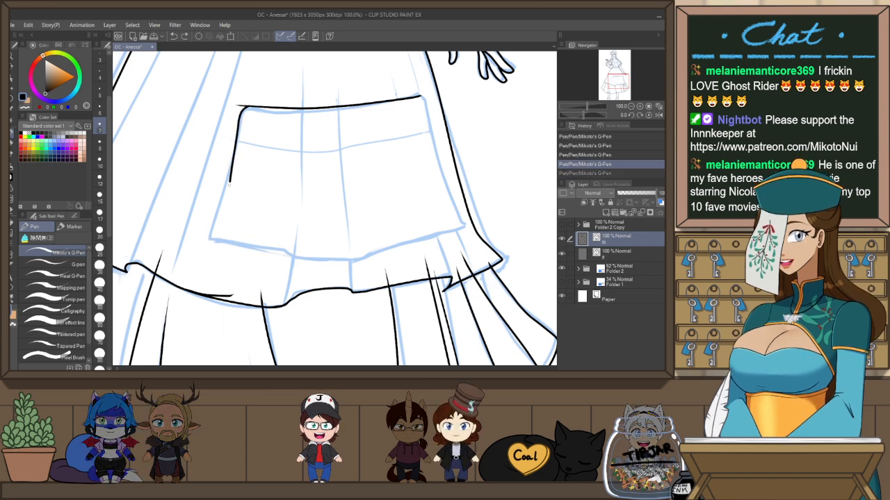
pyautogui.moveTo(330, 256); pyautogui.dragTo(361, 247)
pyautogui.hotkey('ctrl', 'z')
pyautogui.moveTo(215, 203)
pyautogui.mouseDown()
pyautogui.moveTo(205, 237)
pyautogui.moveTo(230, 244)
pyautogui.mouseUp()
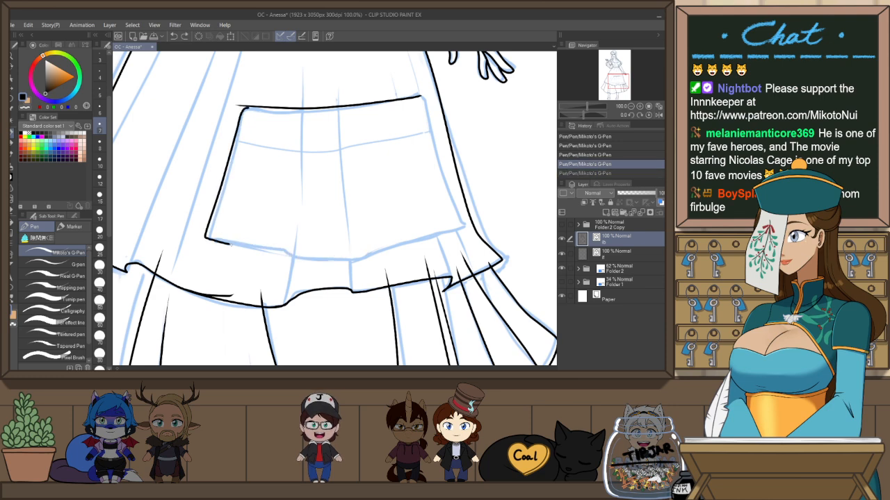
# Ink the panel's wavy bottom edge and its side edge on the lowered-arm side, closing the outline
pyautogui.moveTo(330, 261); pyautogui.dragTo(469, 223)
pyautogui.press('h')
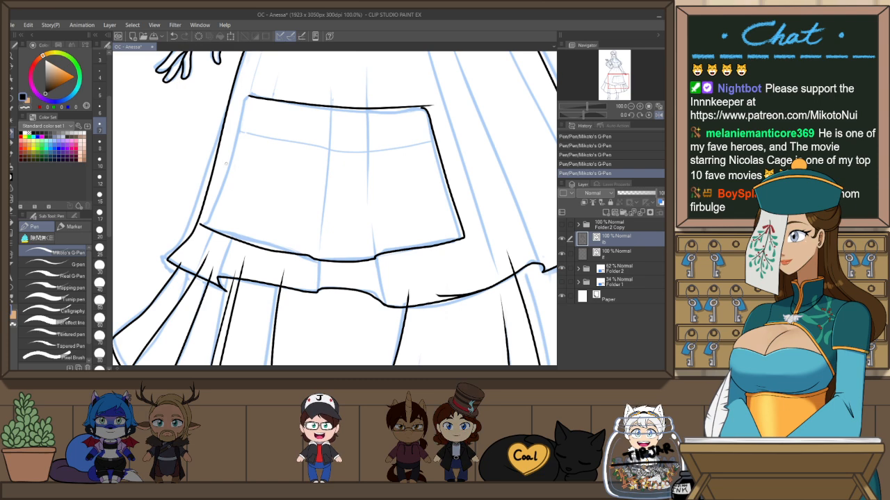
pyautogui.hotkey('ctrl', 'z')
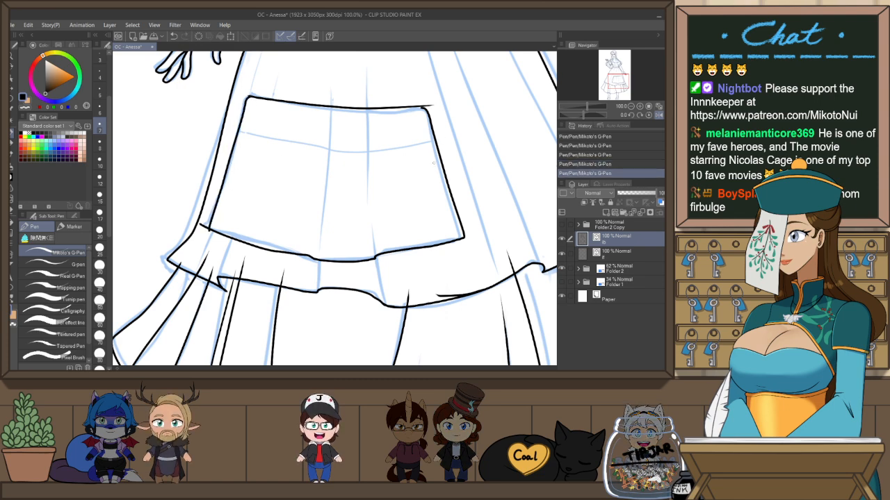
pyautogui.moveTo(409, 207); pyautogui.dragTo(460, 229)
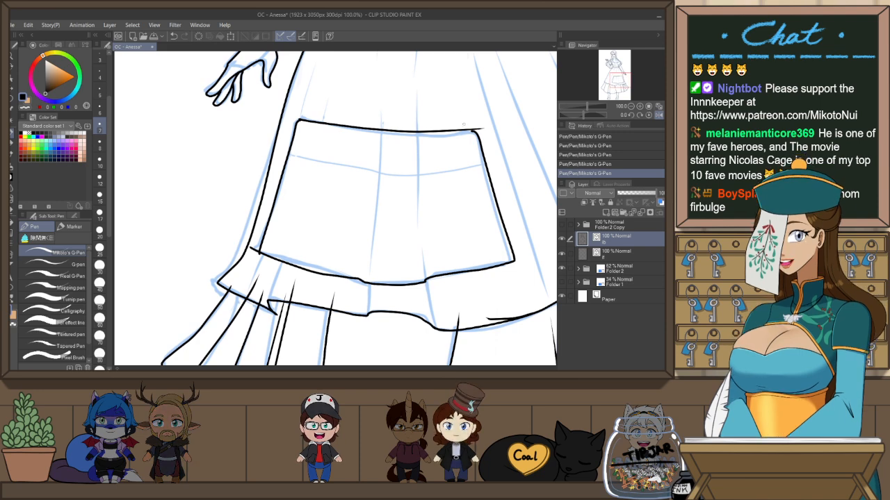
# Bend the panel's top edge into a smoother curve along the sketch with Pinch vector line
pyautogui.press('y')
pyautogui.press('h')
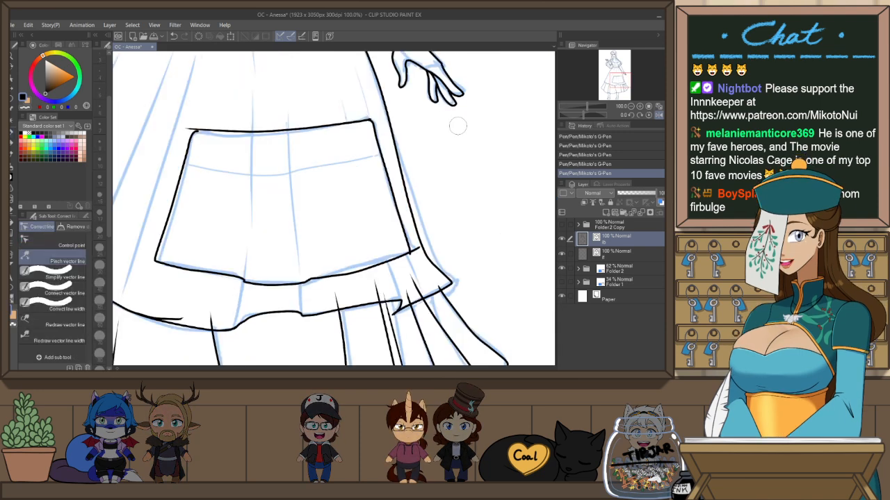
pyautogui.moveTo(222, 129); pyautogui.dragTo(224, 133)
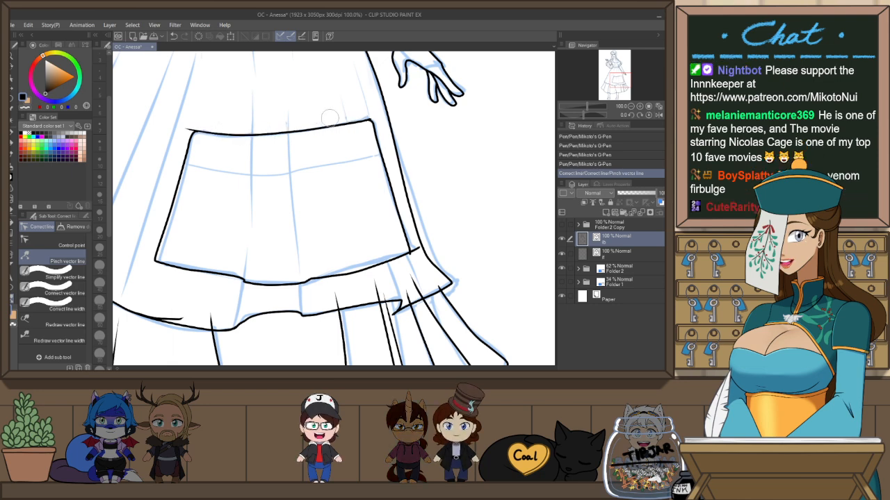
pyautogui.moveTo(329, 118); pyautogui.dragTo(326, 124)
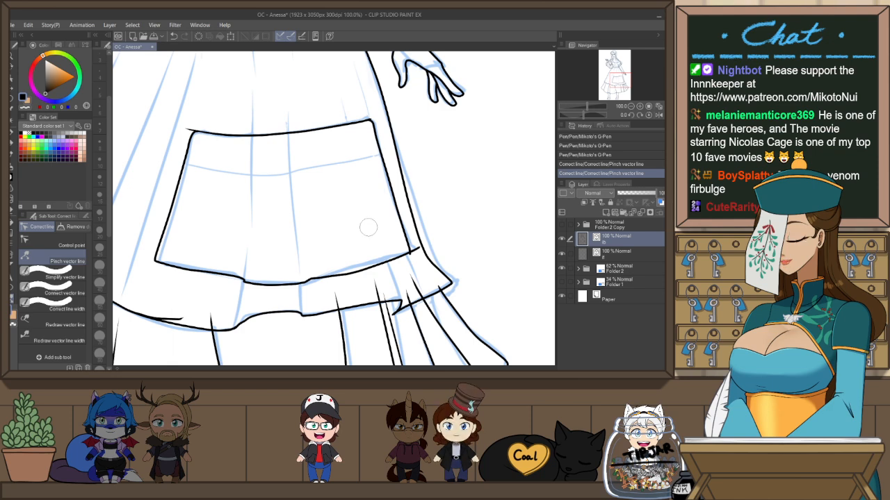
# Ink the straight inner border line of the neckline on the raised-hand side with Mikoto's G-Pen
pyautogui.moveTo(369, 238); pyautogui.dragTo(415, 239)
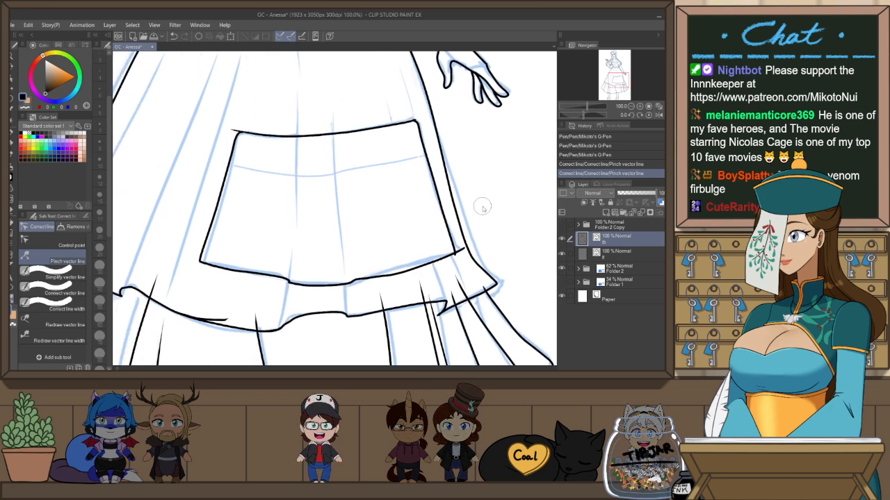
pyautogui.scroll(-3, 485, 198)
pyautogui.scroll(-1, 484, 202)
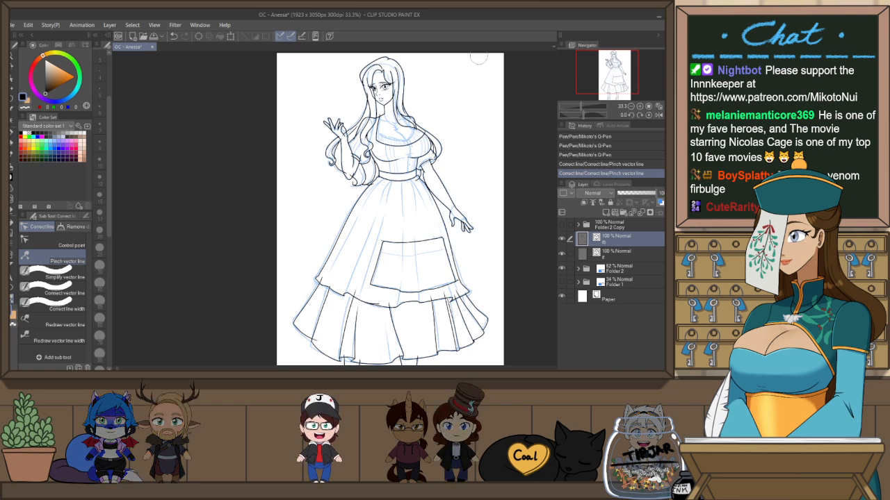
pyautogui.scroll(4, 409, 116)
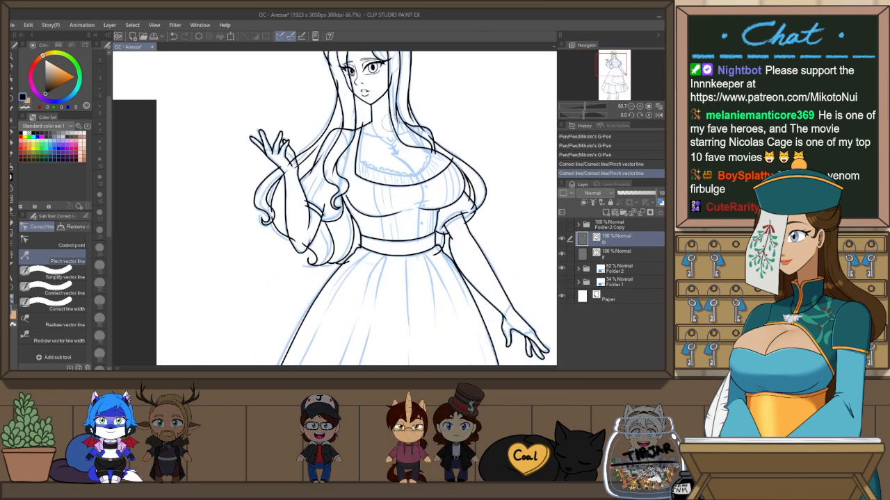
pyautogui.scroll(1, 425, 108)
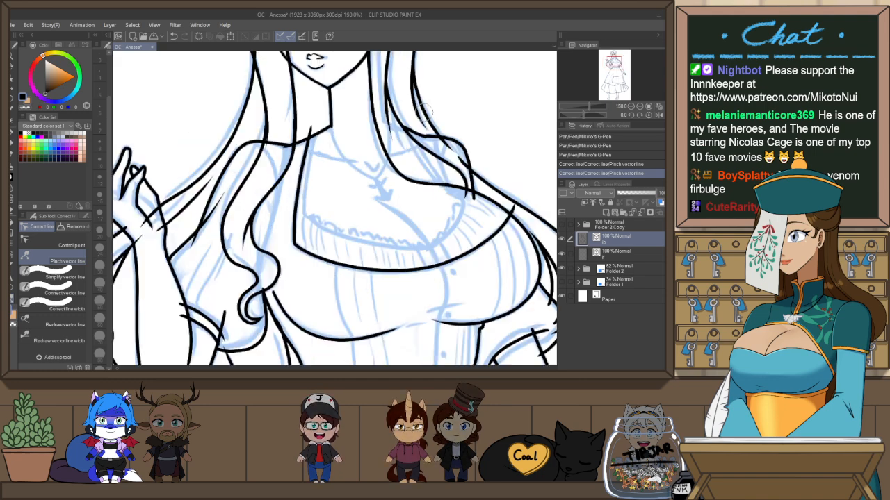
pyautogui.press('h')
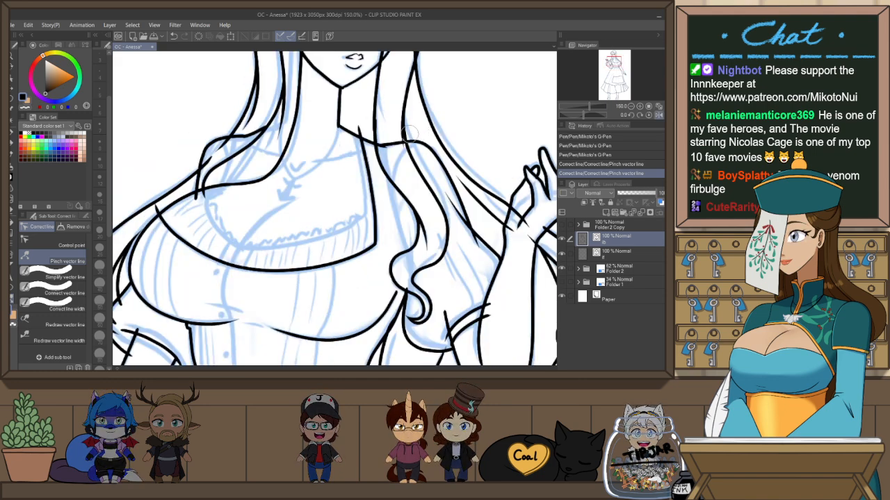
pyautogui.press('p')
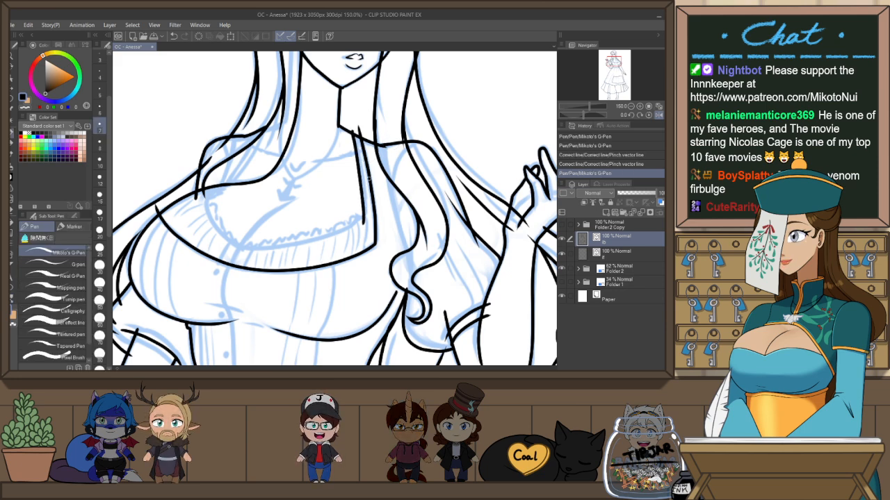
pyautogui.hotkey('ctrl', 'z')
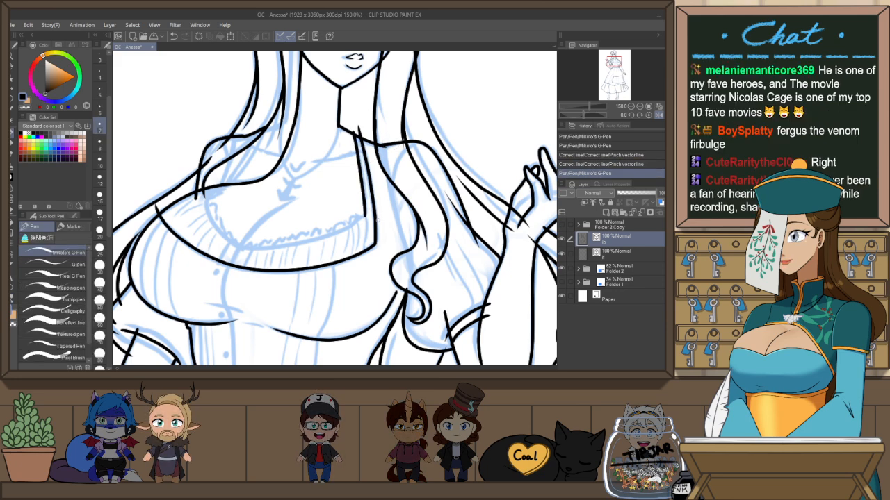
# Ink the curved inner neckline from under the hair on the lowered-arm side down and across the chest to the straight border line
pyautogui.moveTo(202, 197); pyautogui.dragTo(252, 249)
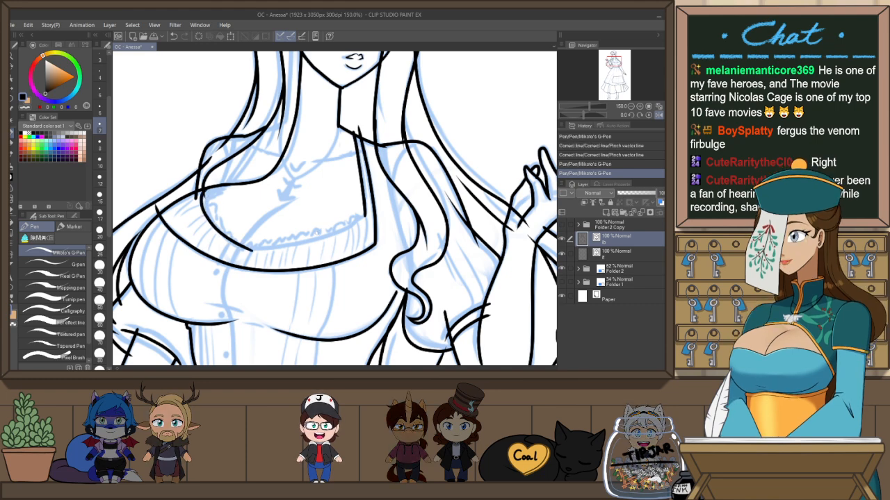
pyautogui.hotkey('ctrl', 'z')
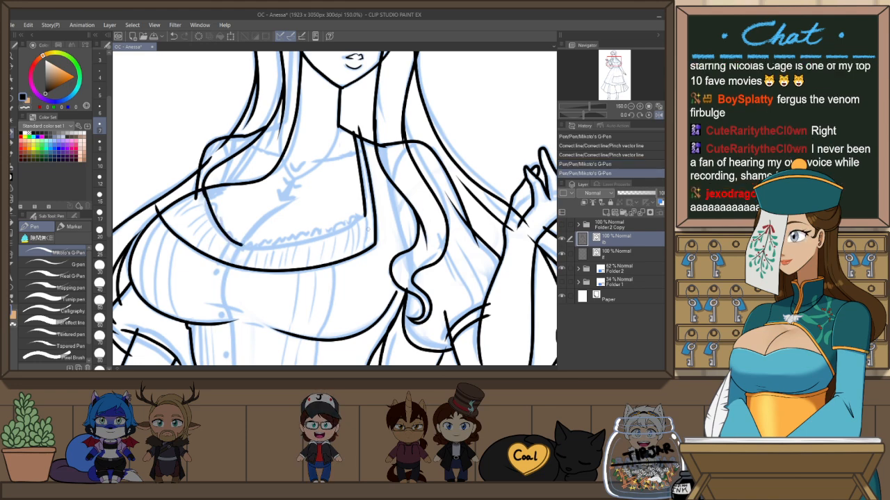
pyautogui.press('h')
pyautogui.press('r')
pyautogui.moveTo(478, 229); pyautogui.dragTo(431, 135)
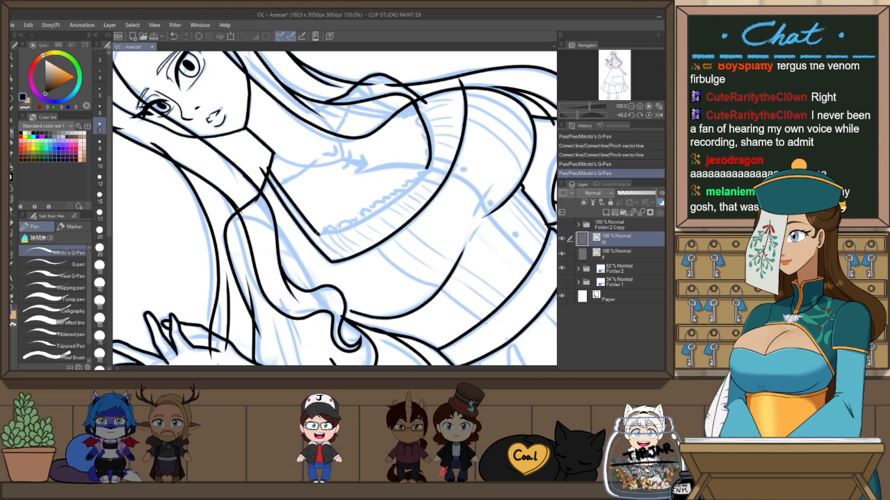
pyautogui.moveTo(319, 235); pyautogui.dragTo(429, 167)
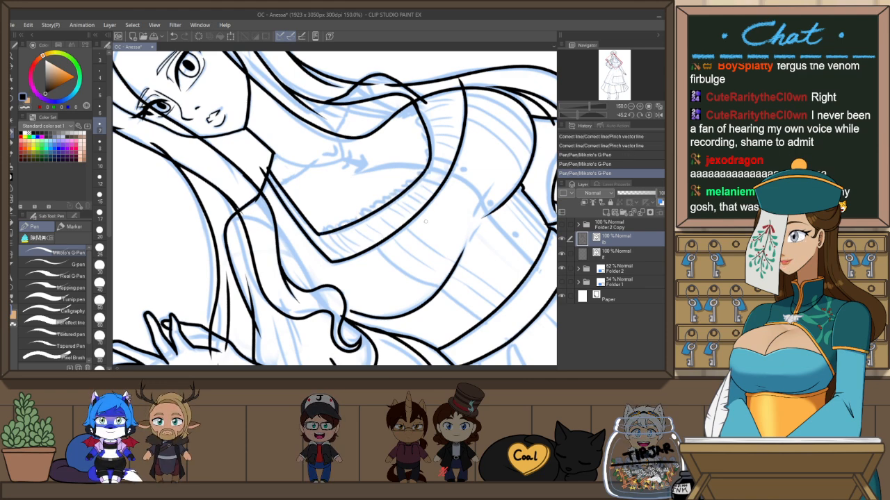
pyautogui.hotkey('ctrl', '@')
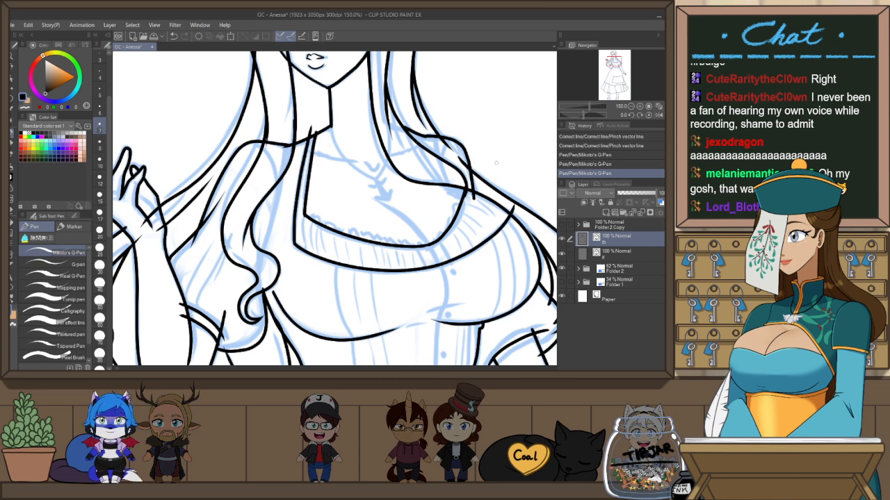
# Reshape the inner neckline curve on the lowered-arm side by adjusting its vector points with the Object tool
pyautogui.press('o')
pyautogui.moveTo(447, 252); pyautogui.dragTo(447, 255)
pyautogui.click(470, 228)
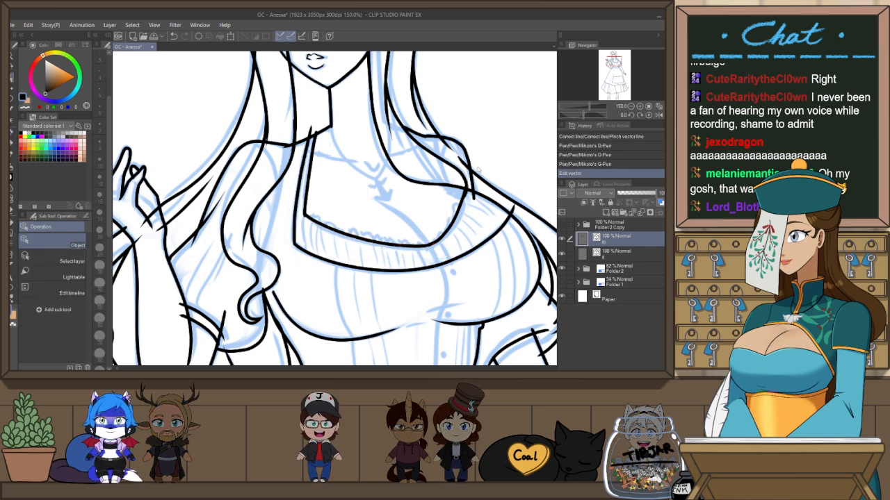
pyautogui.click(461, 210)
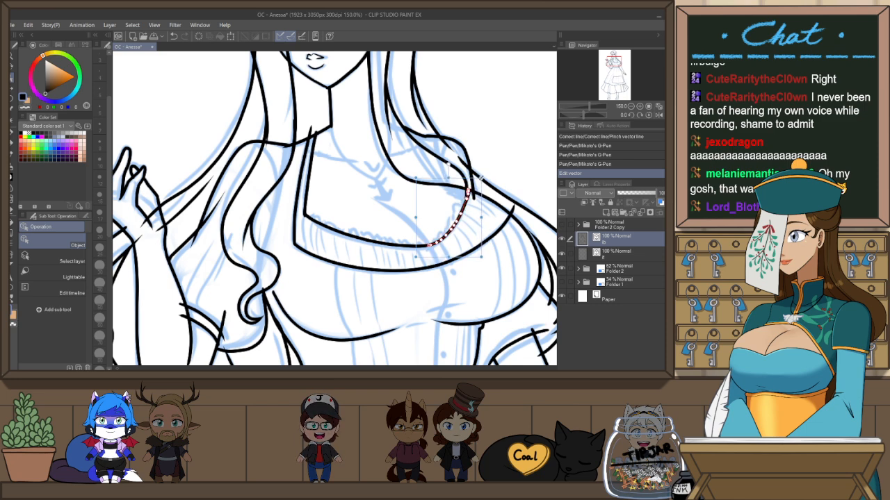
pyautogui.scroll(-3, 502, 163)
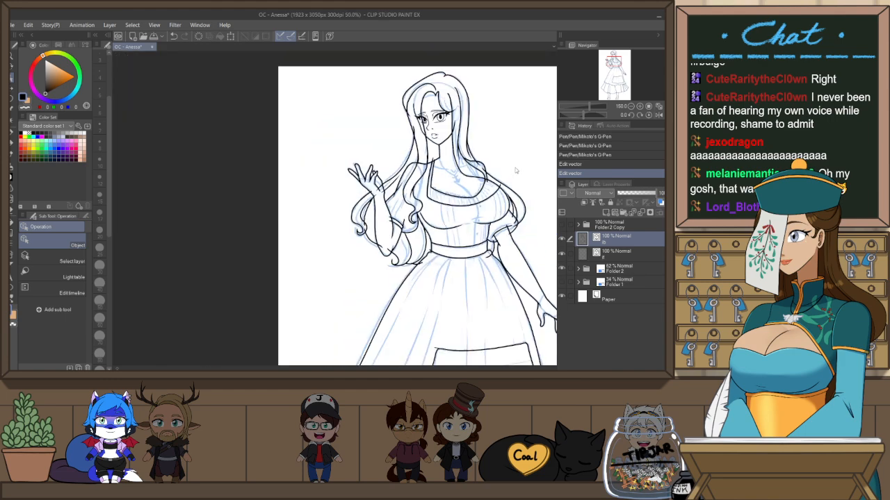
pyautogui.scroll(2, 508, 157)
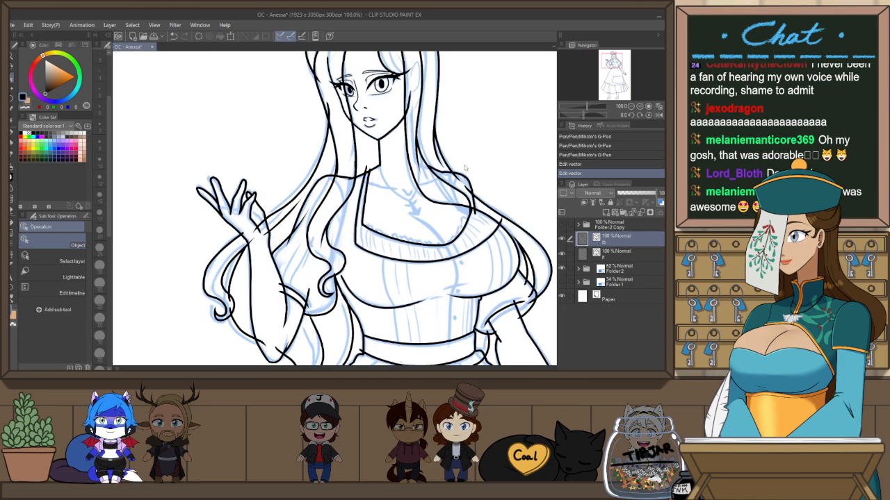
# Ink the shoulder line under the lowered-arm side hair and the bodice seam beside the neckline behind the raised-hand side curl
pyautogui.press('p')
pyautogui.scroll(1, 439, 163)
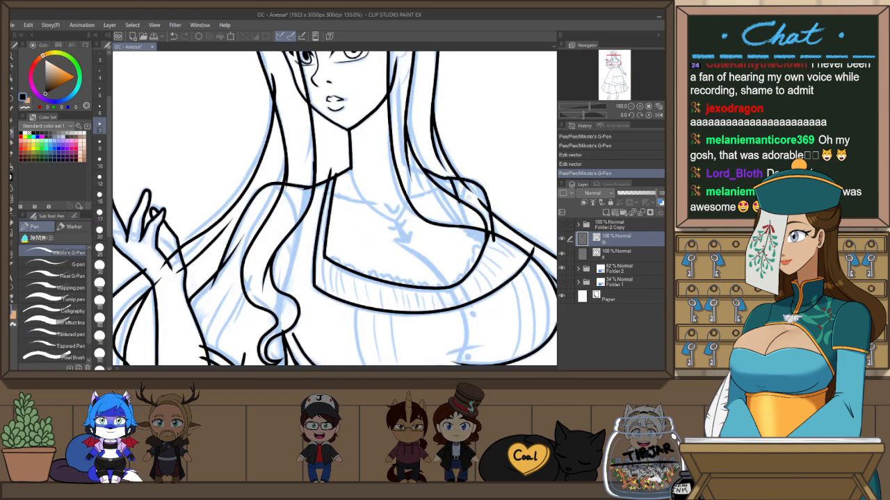
pyautogui.moveTo(303, 219); pyautogui.dragTo(280, 301)
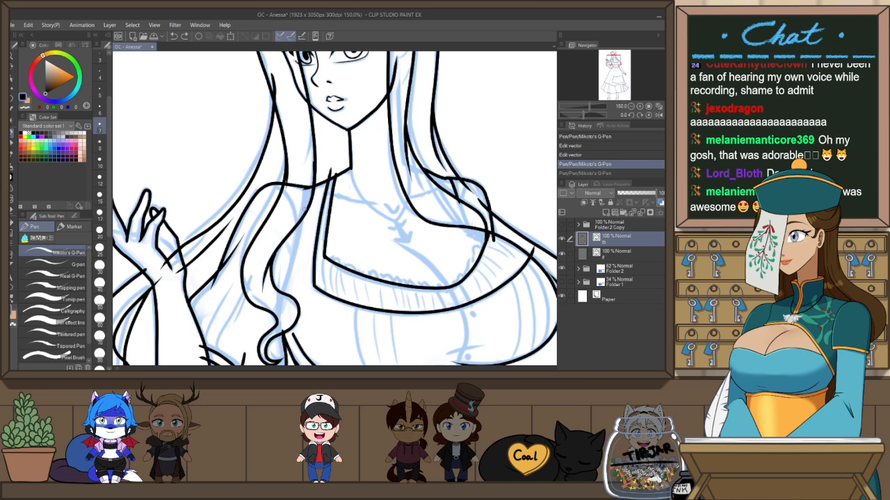
pyautogui.moveTo(305, 210); pyautogui.dragTo(299, 243)
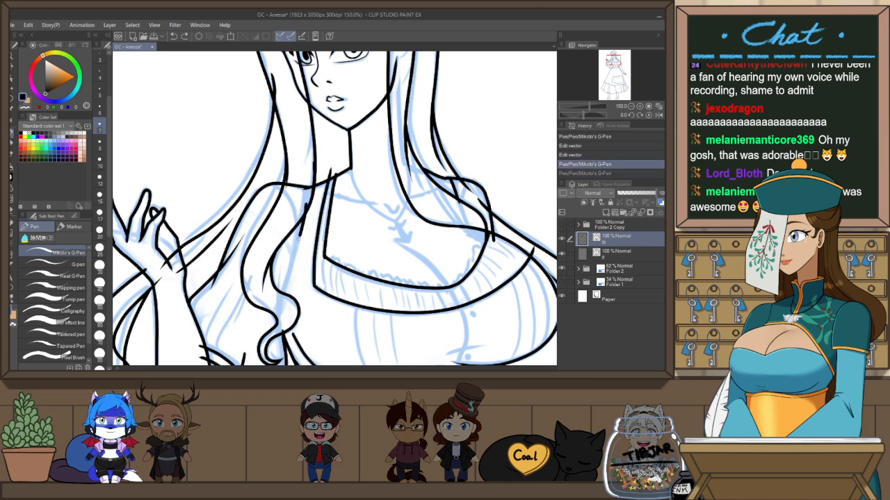
# Ink the diagonal cleavage line down to the inner neckline and check it against a mirrored view of the canvas
pyautogui.scroll(-3, 457, 207)
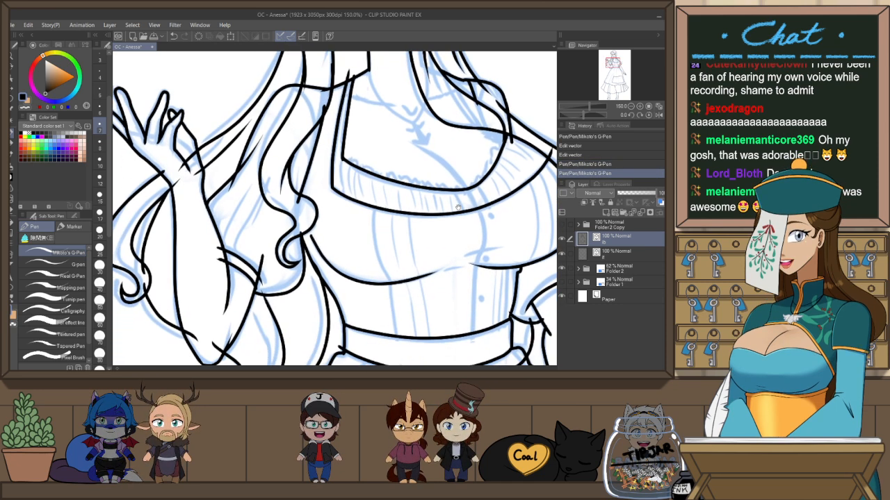
pyautogui.moveTo(416, 147); pyautogui.dragTo(464, 187)
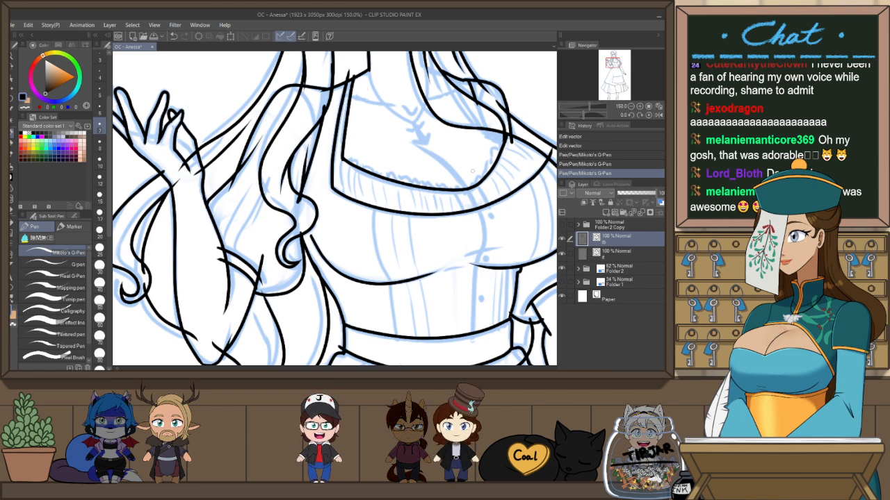
pyautogui.hotkey('ctrl', 'z')
pyautogui.moveTo(524, 184); pyautogui.dragTo(499, 214)
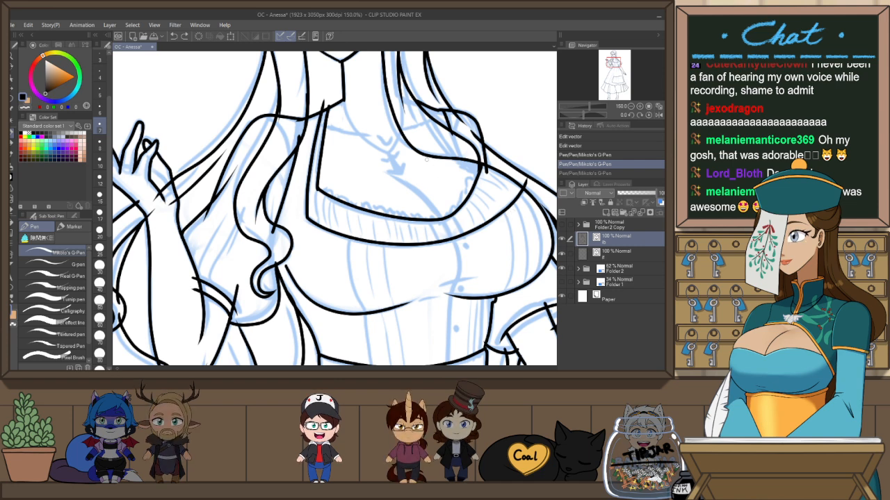
pyautogui.press('h')
pyautogui.hotkey('ctrl', 'y')
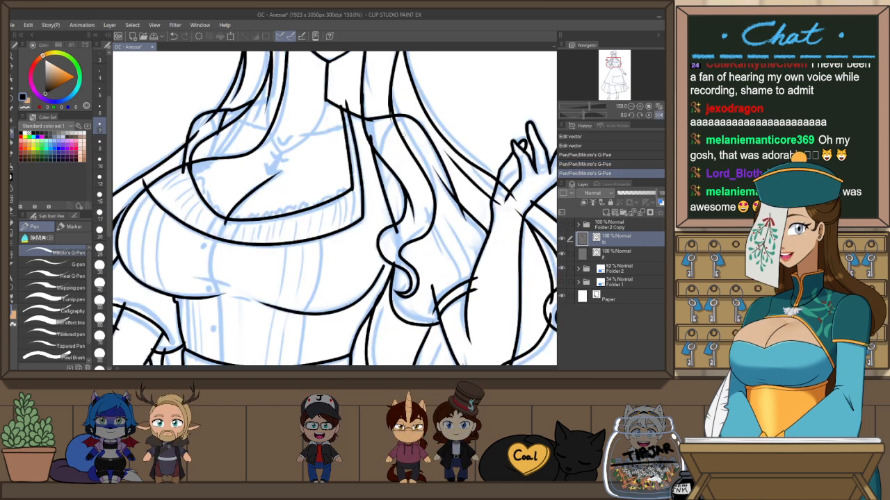
pyautogui.press('h')
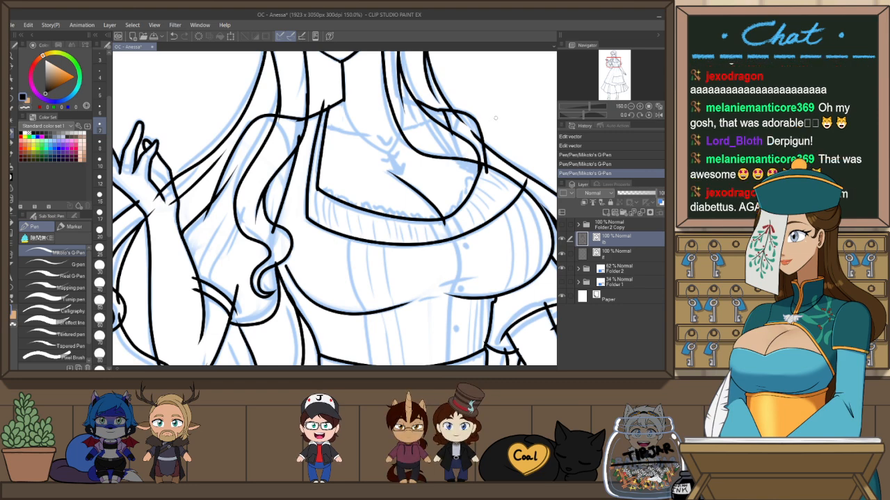
# Set the brush size of the layer's vector lines to 4 with the Object tool and save the drawing
pyautogui.scroll(-12, 380, 149)
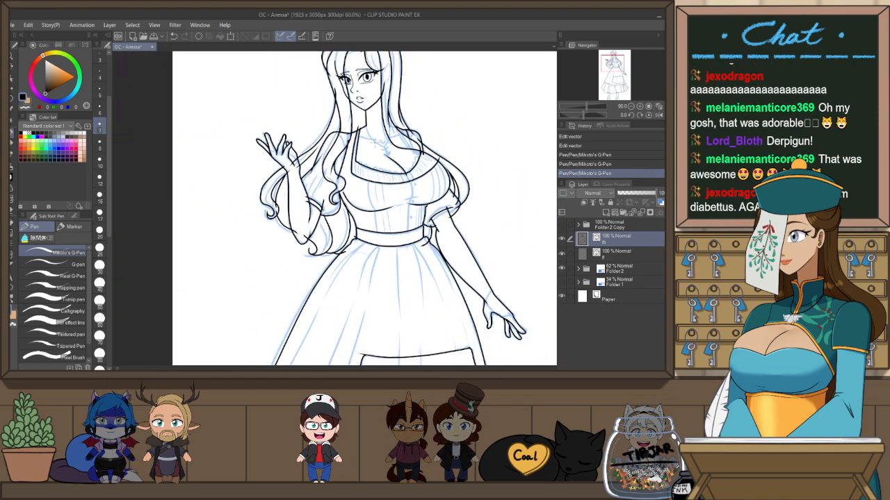
pyautogui.scroll(-1, 376, 146)
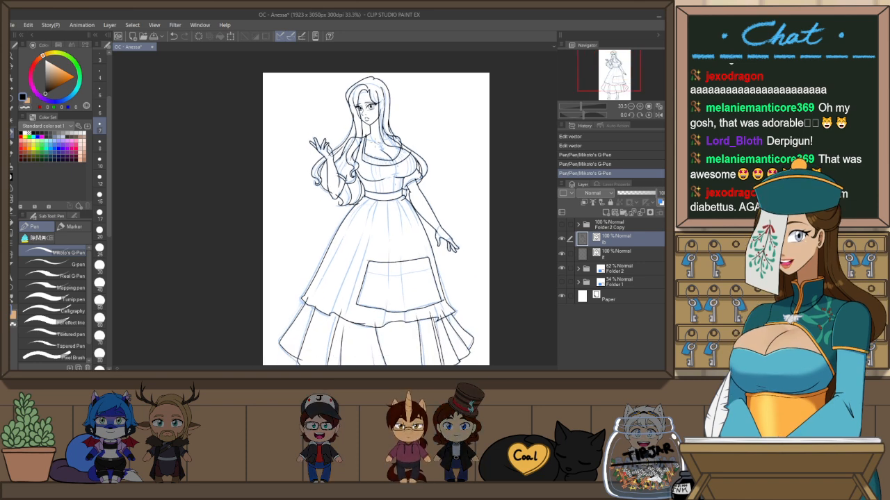
pyautogui.press('o')
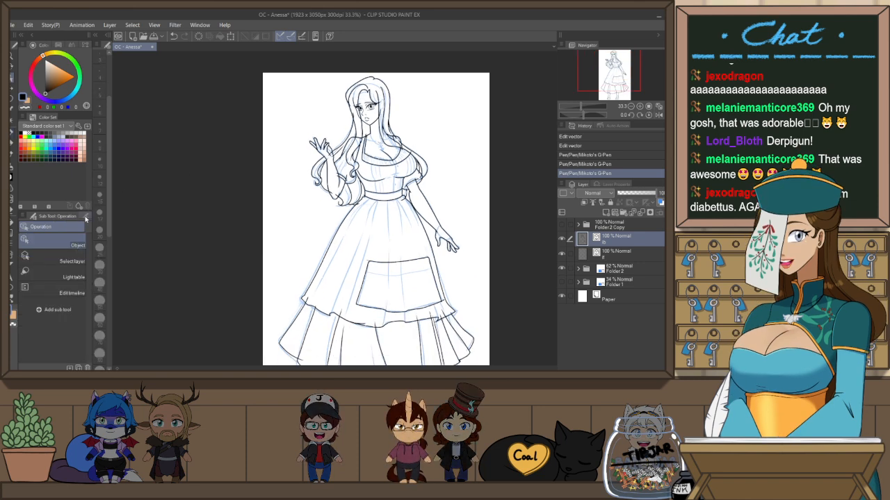
pyautogui.click(85, 217)
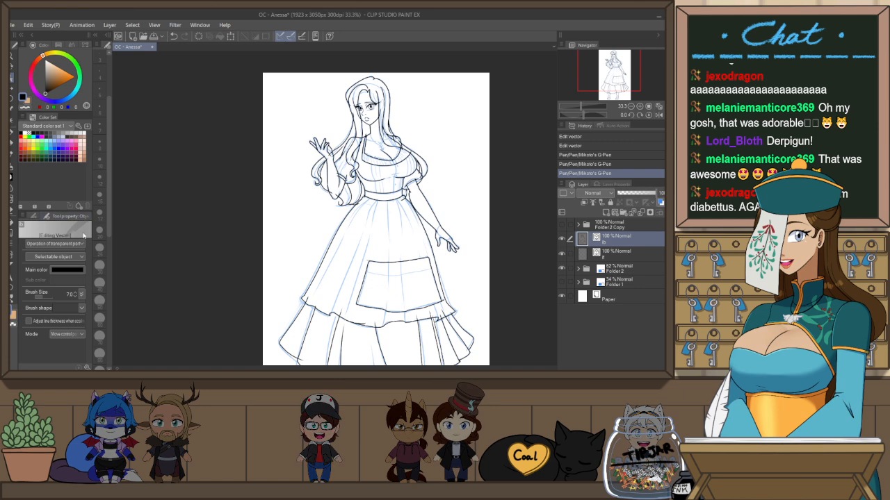
pyautogui.click(76, 297)
pyautogui.scroll(-1, 367, 108)
pyautogui.scroll(3, 365, 110)
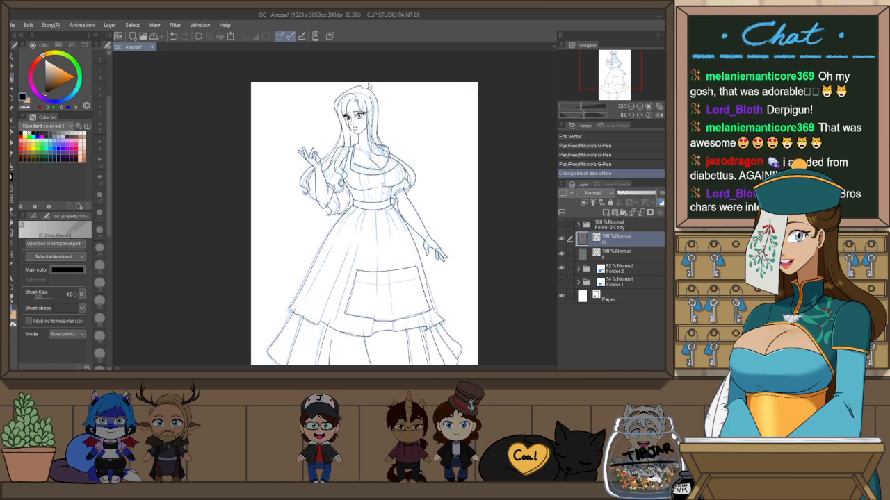
pyautogui.scroll(1, 369, 108)
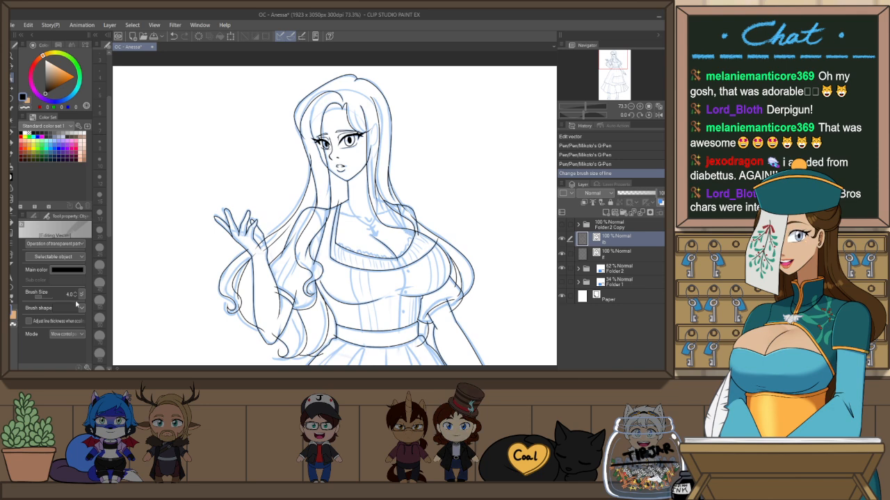
pyautogui.scroll(2, 328, 81)
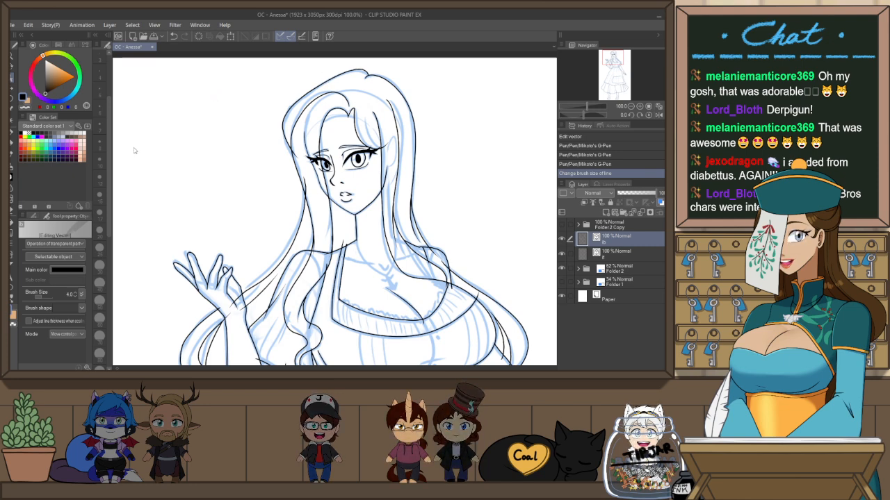
pyautogui.hotkey('ctrl', 's')
# Ink the curved hairline across the top of the forehead with Mikoto's G-Pen at size 4
pyautogui.click(12, 143)
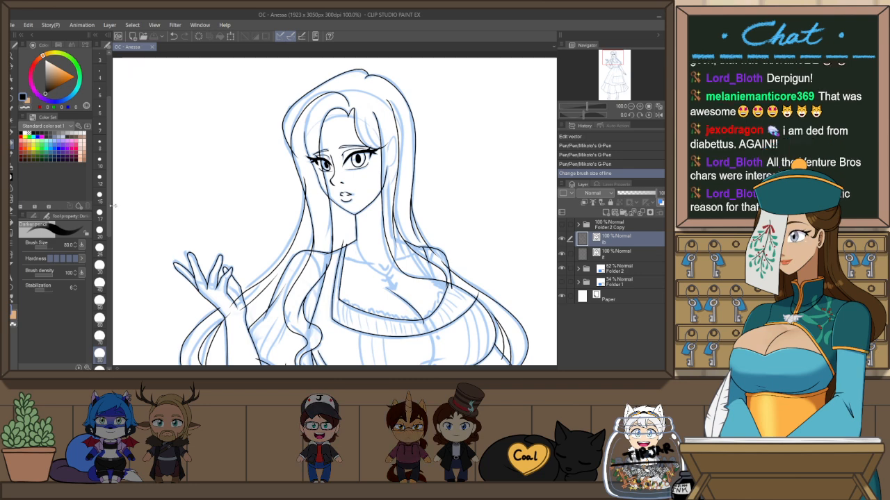
pyautogui.press('p')
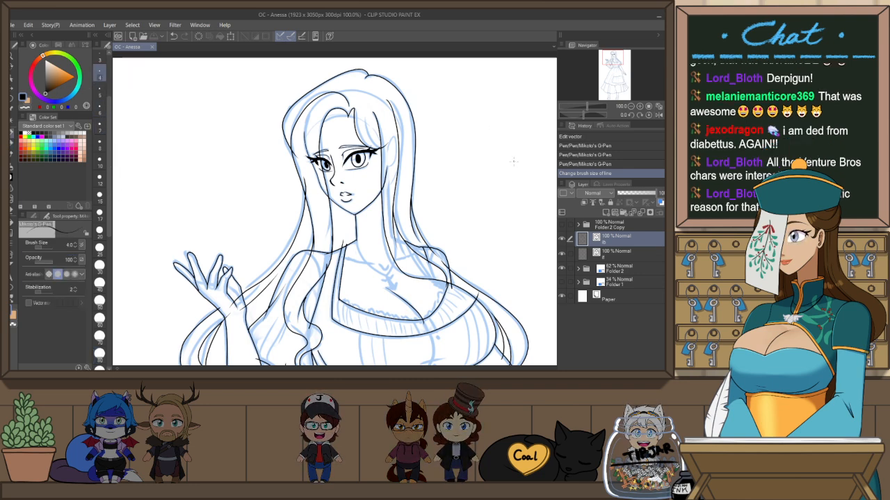
pyautogui.press('r')
pyautogui.moveTo(509, 187); pyautogui.dragTo(474, 120)
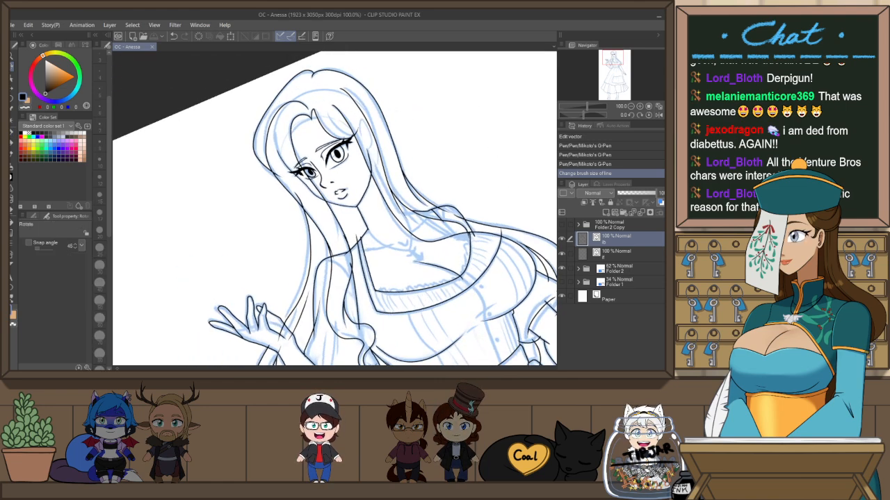
pyautogui.scroll(2, 308, 119)
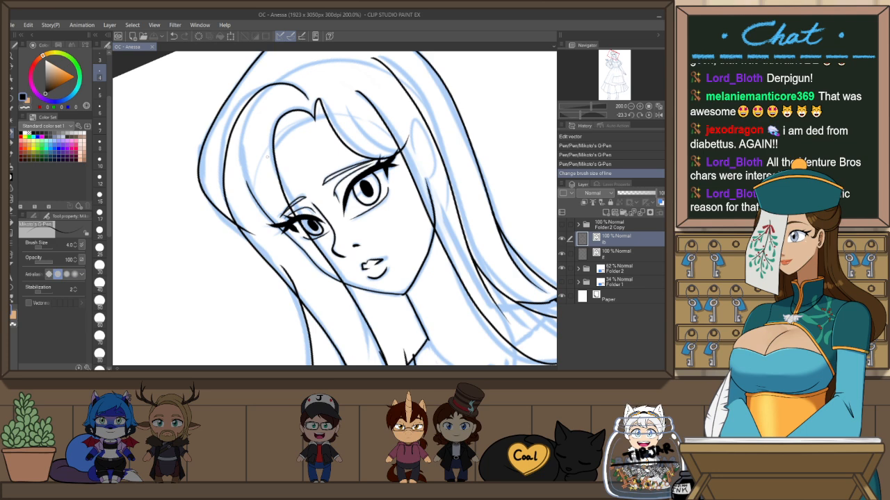
pyautogui.moveTo(267, 157); pyautogui.dragTo(340, 114)
# Trim the hairline's overrunning ends at the parted hair with Snap eraser 2 at size 10, then reset the canvas rotation
pyautogui.press('e')
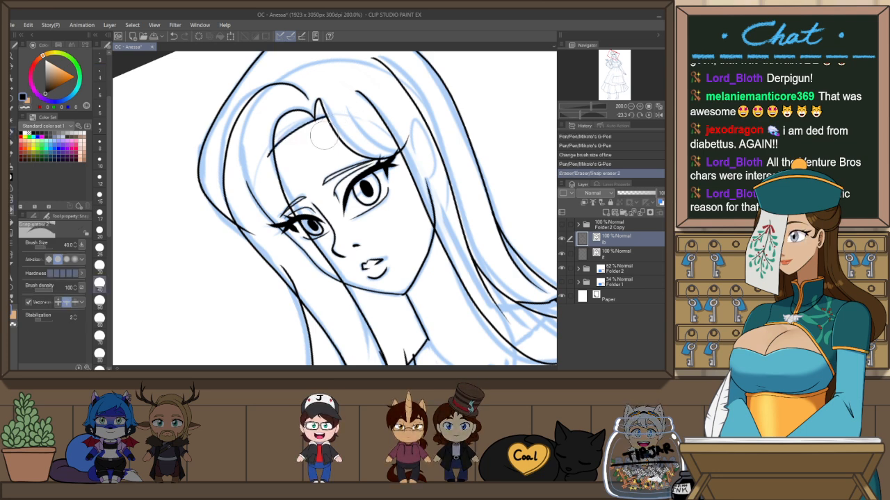
pyautogui.click(100, 161)
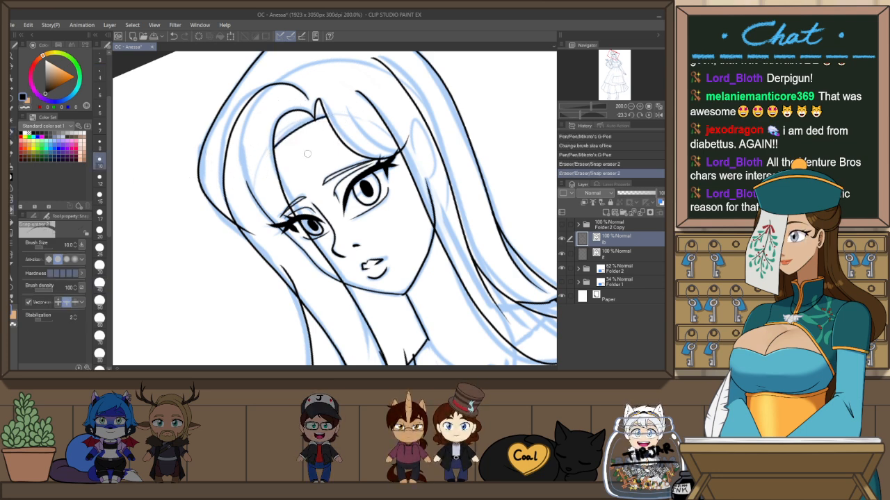
pyautogui.moveTo(323, 116); pyautogui.dragTo(314, 125)
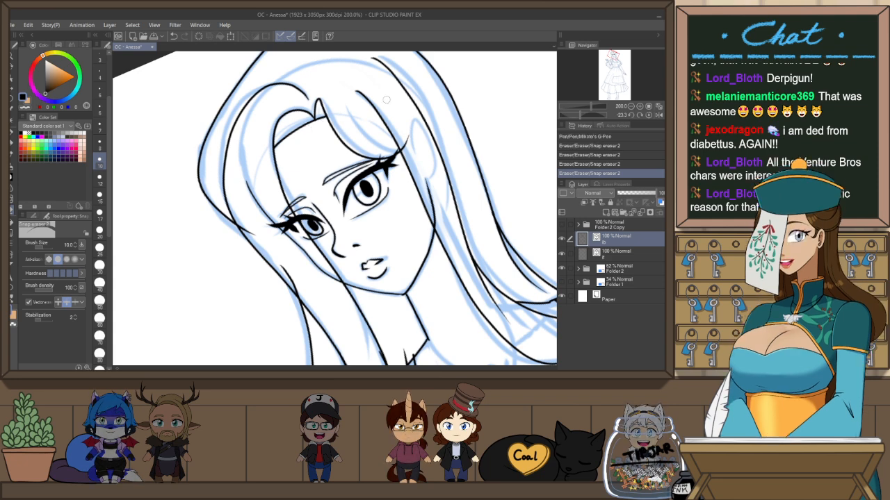
pyautogui.click(649, 115)
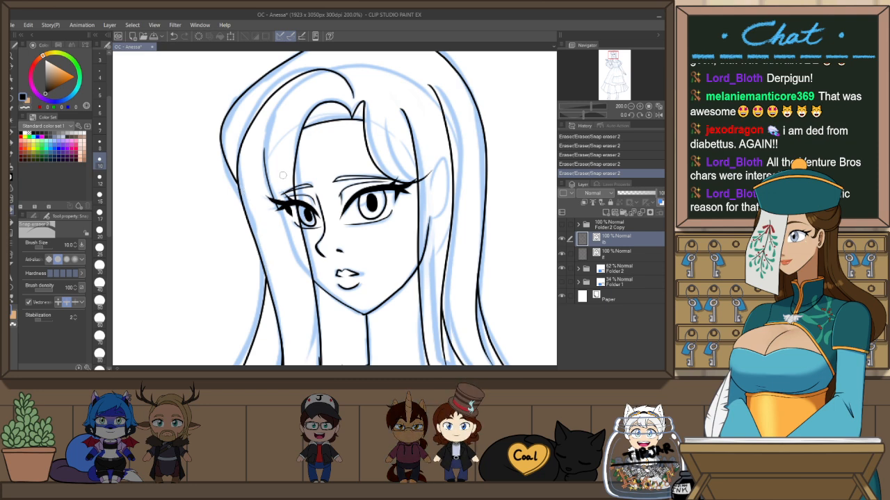
# Remove the stray hair line above the outer eye and erase the overlapping line ends beside the other eye and jaw
pyautogui.press('o')
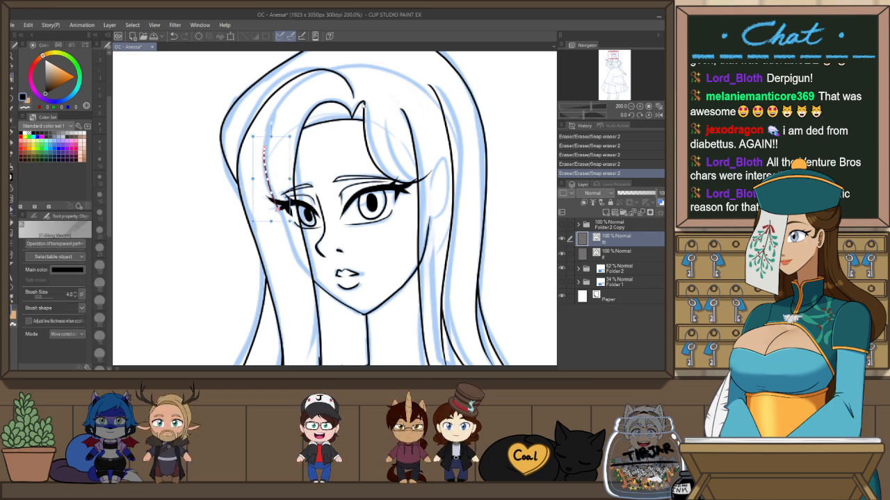
pyautogui.press('e')
pyautogui.moveTo(429, 171); pyautogui.dragTo(424, 182)
pyautogui.moveTo(427, 238); pyautogui.dragTo(429, 267)
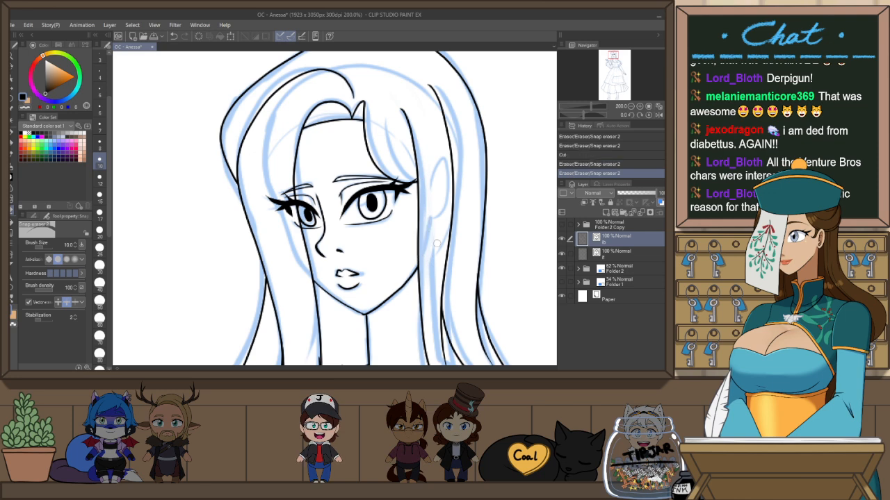
# Trim the line end beside the belt and adjust the control points of the bodice's side line just above it with the Object tool
pyautogui.scroll(-2, 458, 202)
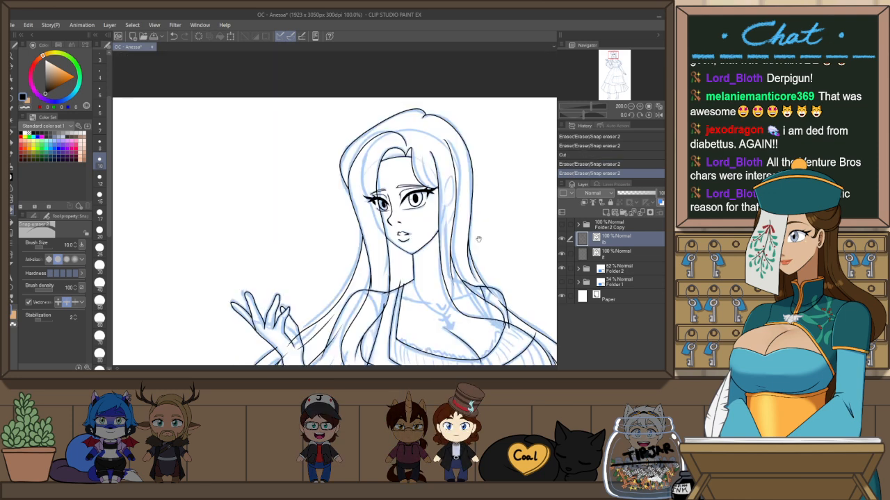
pyautogui.moveTo(478, 238); pyautogui.dragTo(477, 190)
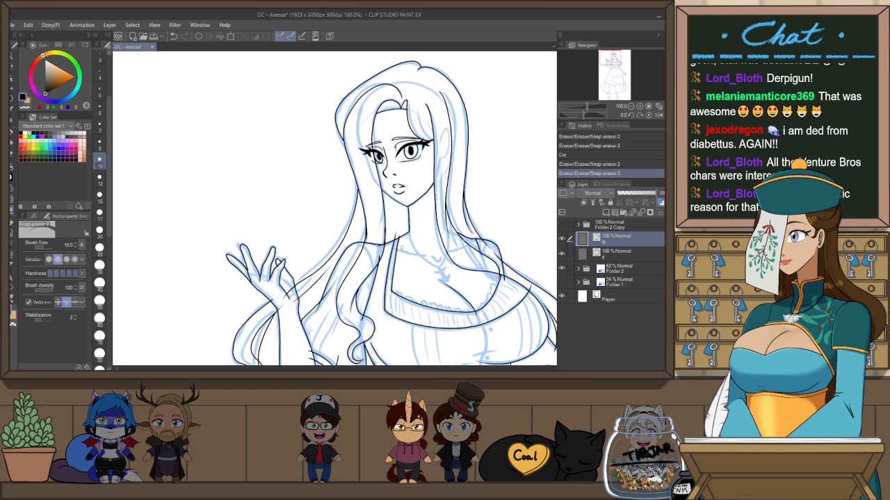
pyautogui.scroll(1, 401, 245)
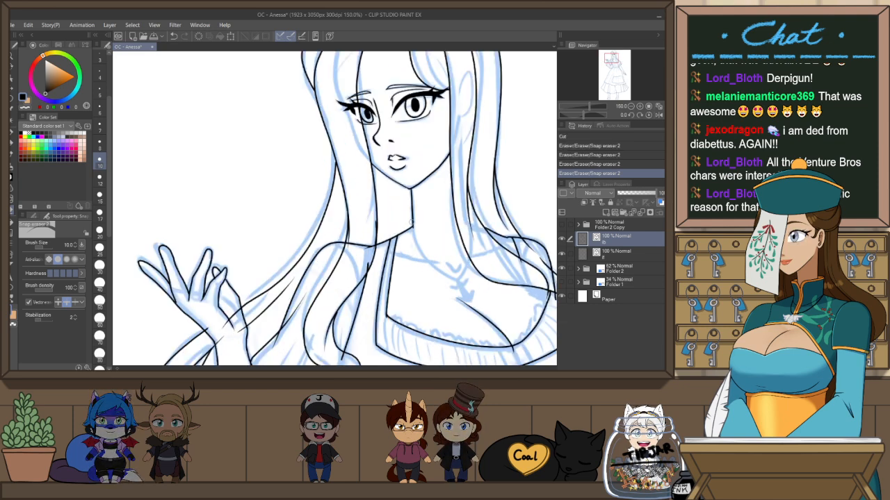
pyautogui.moveTo(540, 240); pyautogui.dragTo(497, 196)
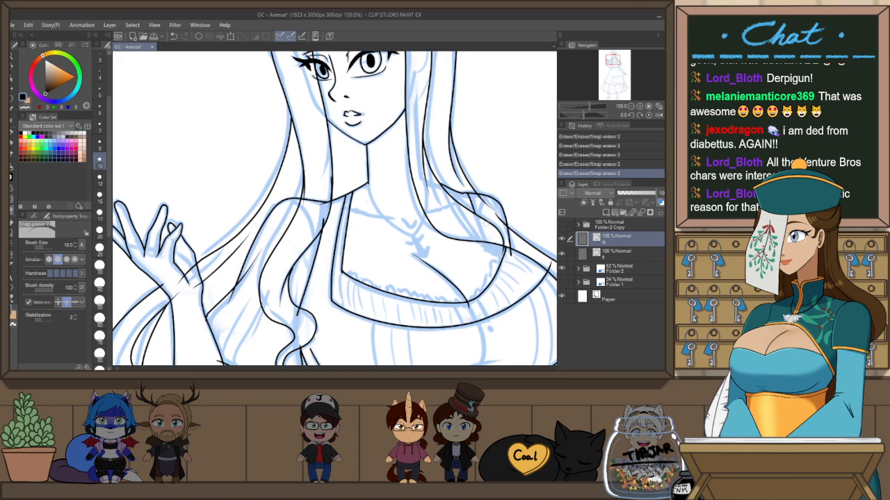
pyautogui.moveTo(511, 239); pyautogui.dragTo(491, 180)
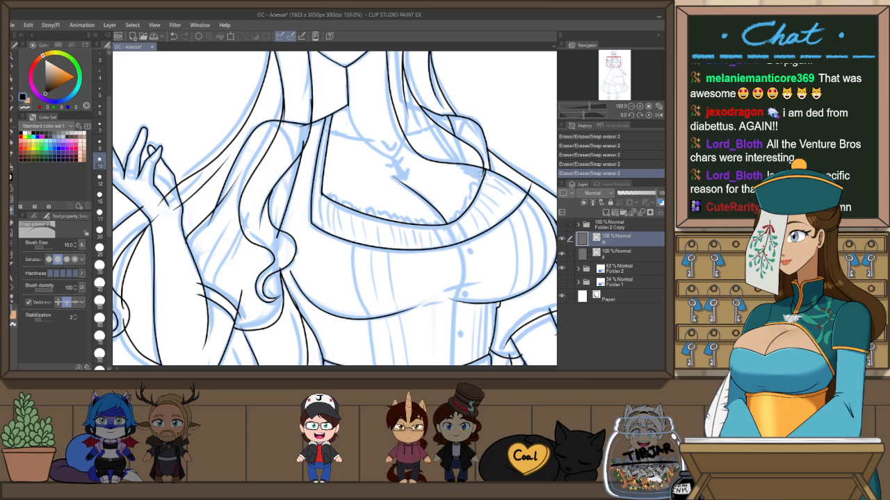
pyautogui.moveTo(535, 175); pyautogui.dragTo(480, 177)
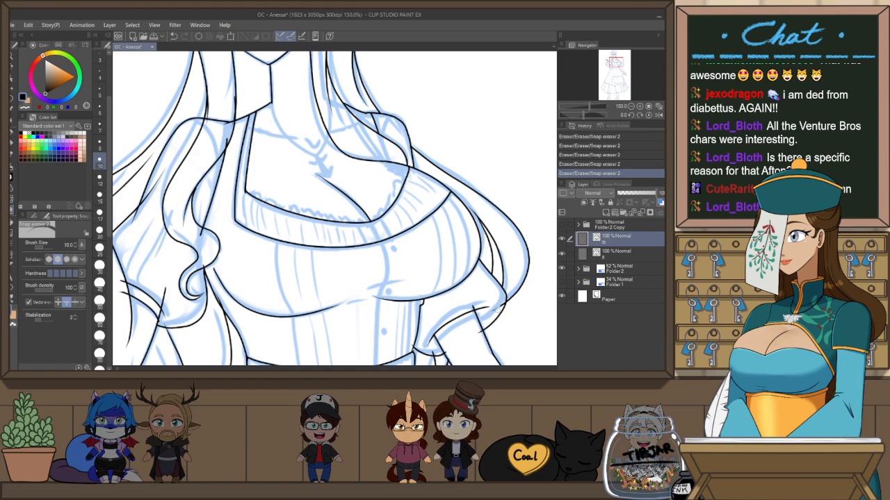
pyautogui.moveTo(416, 322); pyautogui.dragTo(467, 240)
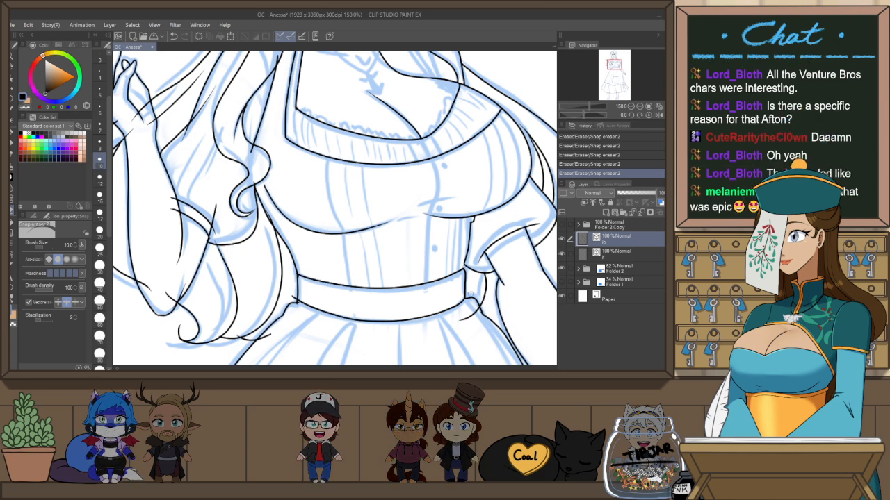
pyautogui.moveTo(471, 295); pyautogui.dragTo(468, 319)
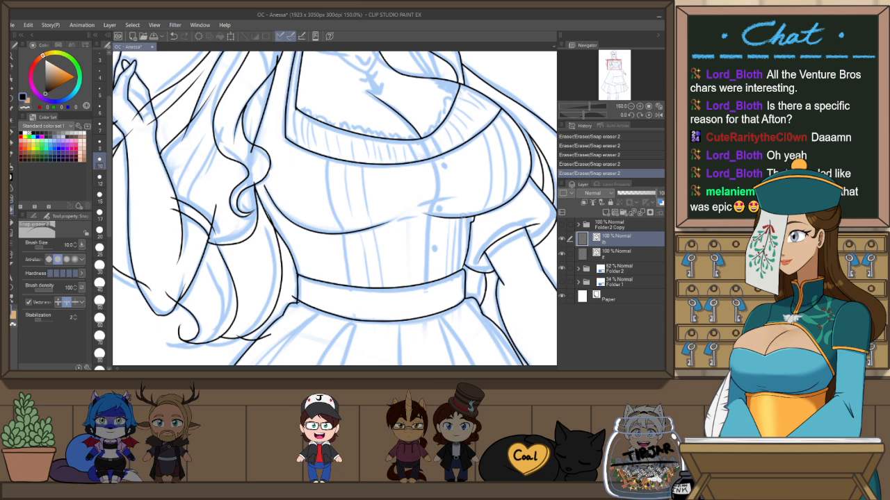
pyautogui.press('o')
pyautogui.click(467, 240)
pyautogui.scroll(5, 468, 240)
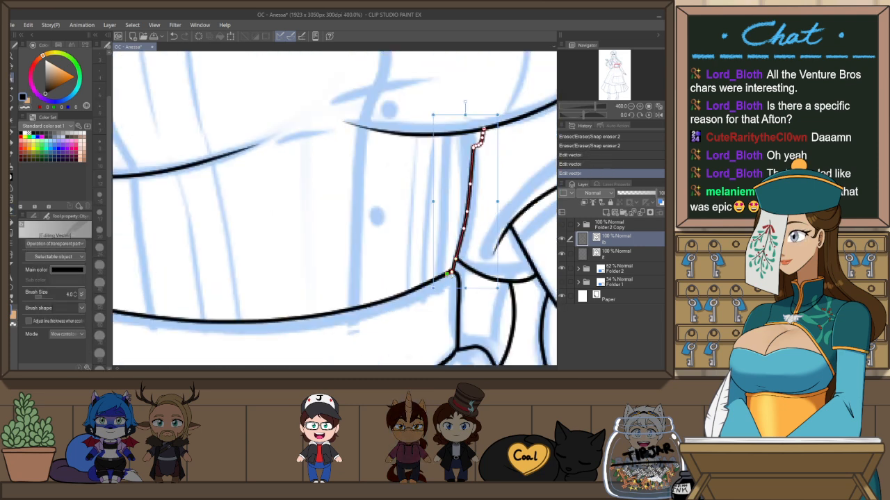
pyautogui.moveTo(464, 229); pyautogui.dragTo(462, 239)
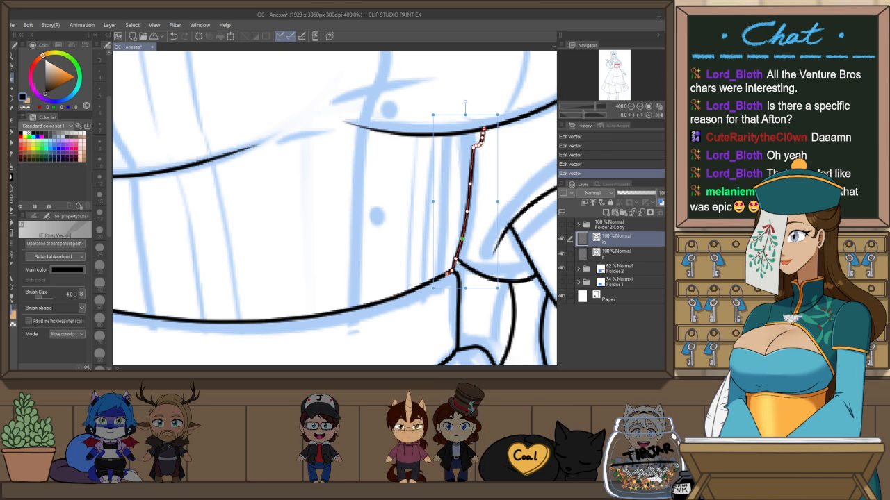
# Erase the overrunning line ends where the long hair strand meets the neck and shoulder with Snap eraser 2 at size 10
pyautogui.scroll(-6, 513, 178)
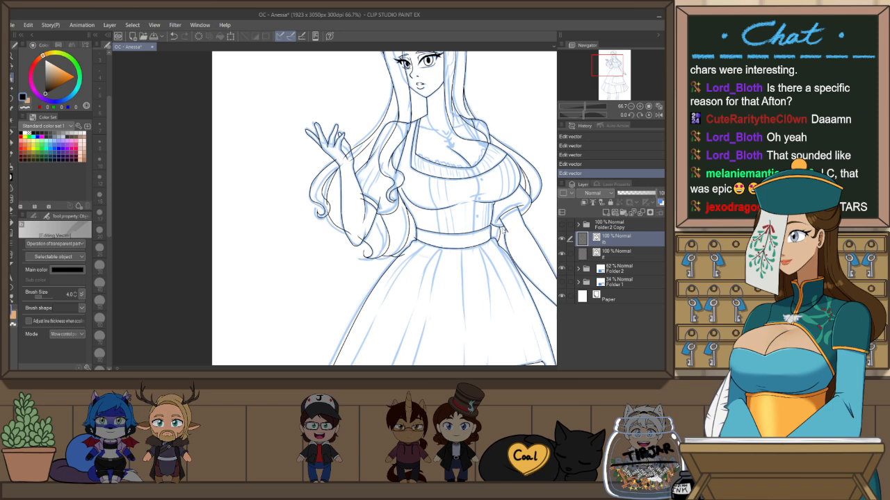
pyautogui.moveTo(509, 206); pyautogui.dragTo(494, 231)
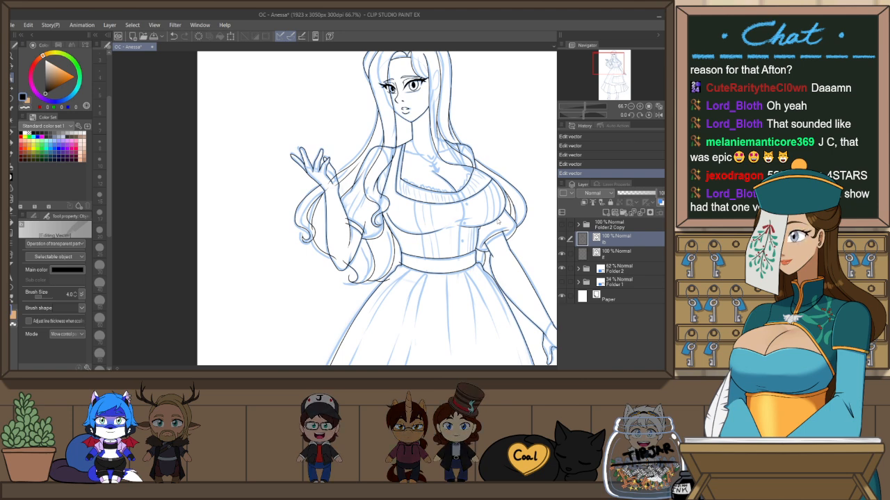
pyautogui.scroll(1, 393, 184)
pyautogui.press('e')
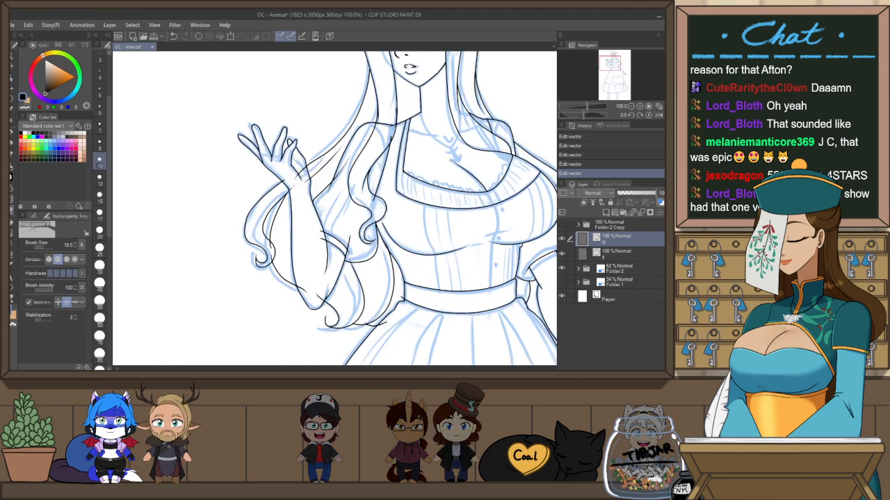
pyautogui.moveTo(391, 139); pyautogui.dragTo(395, 124)
pyautogui.click(396, 111)
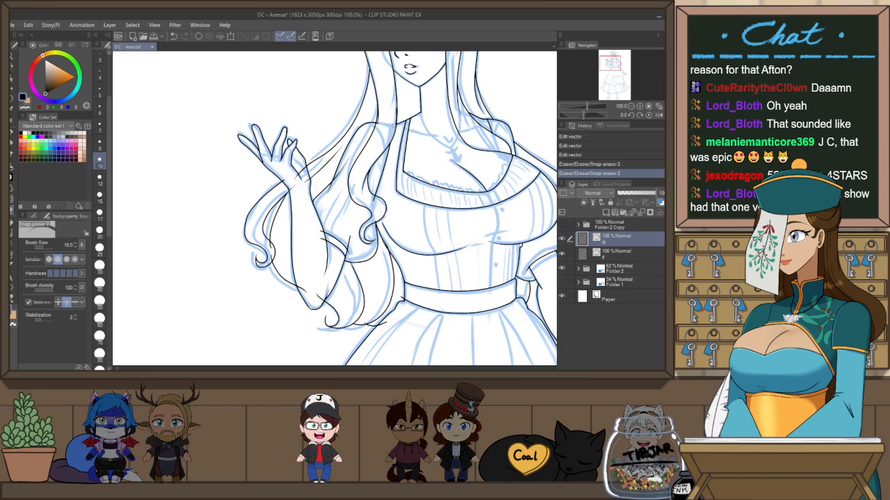
pyautogui.scroll(1, 396, 111)
pyautogui.click(377, 163)
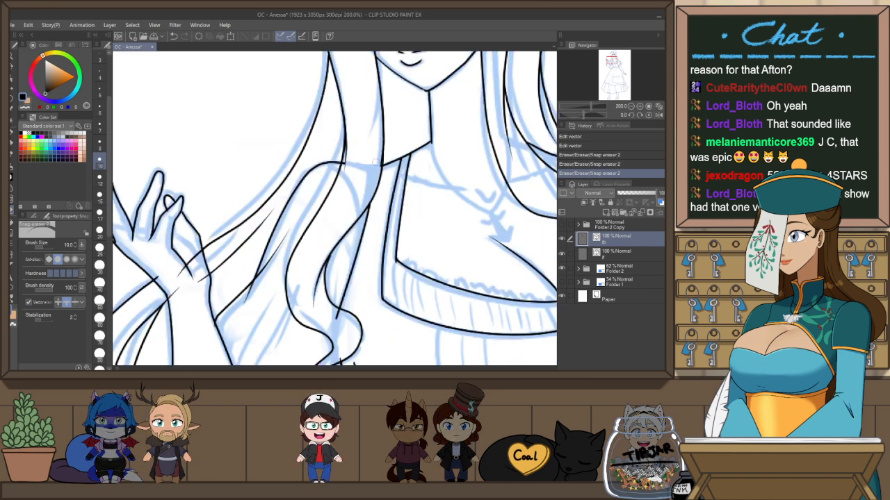
# Flip the canvas view horizontally, adjust the lower end of the hair strand beside the neck, and trim the line overlap at the shoulder
pyautogui.press('h')
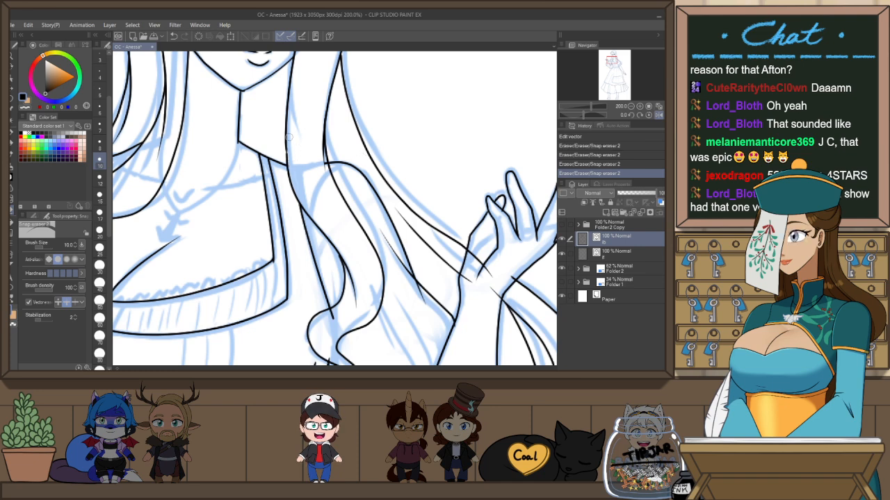
pyautogui.keyDown('ctrl'); pyautogui.click(287, 146); pyautogui.keyUp('ctrl')
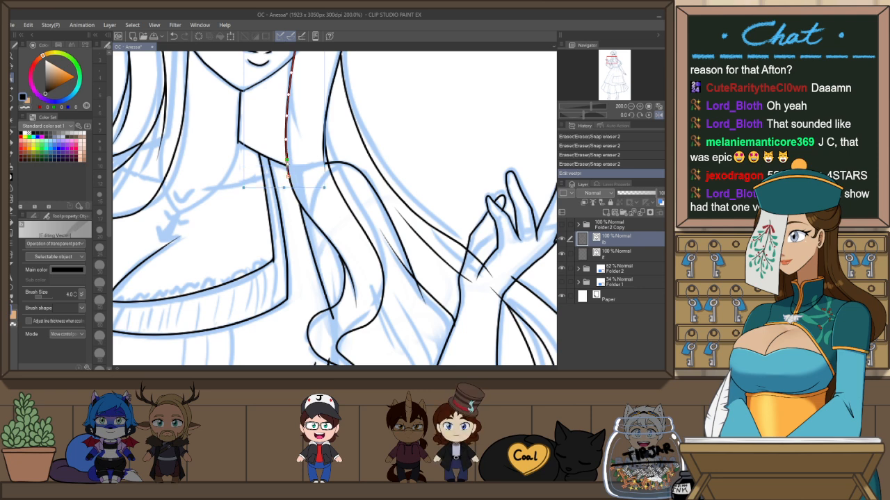
pyautogui.moveTo(287, 151); pyautogui.dragTo(288, 175)
pyautogui.click(271, 147)
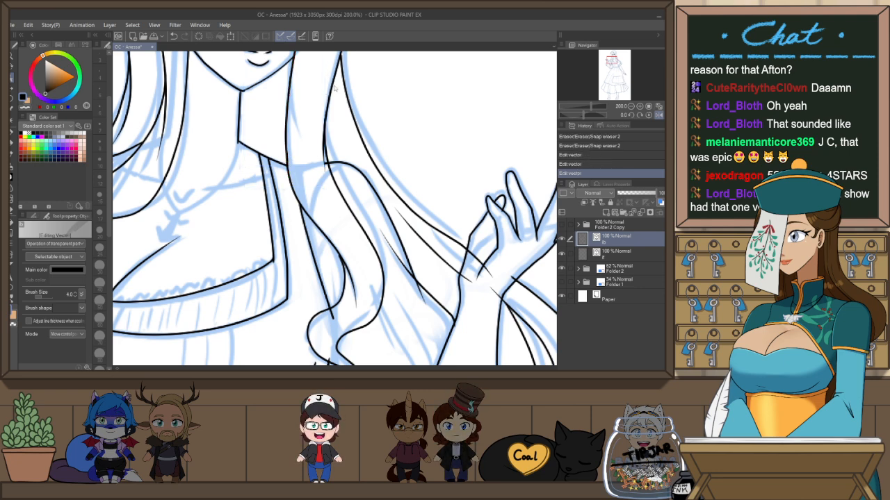
pyautogui.click(326, 164)
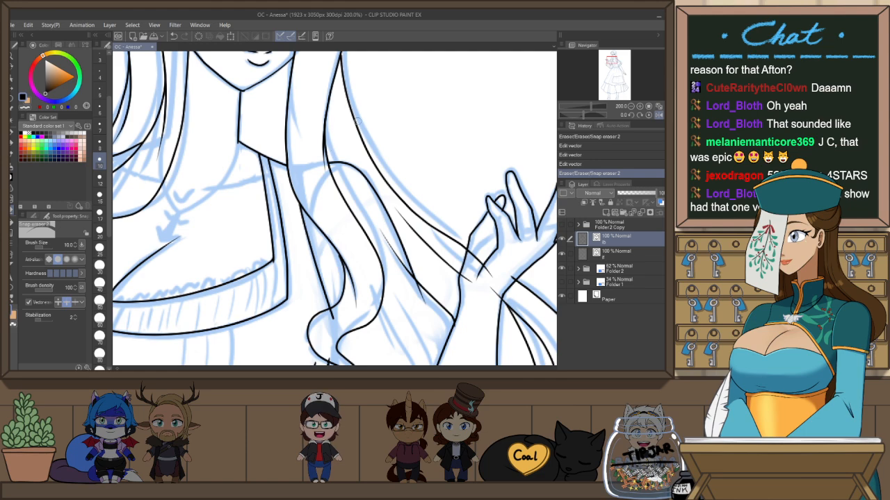
# Erase the hair and sleeve lines that overrun the raised wrist and forearm, undoing unwanted cuts
pyautogui.scroll(-2, 357, 121)
pyautogui.moveTo(409, 138); pyautogui.dragTo(437, 142)
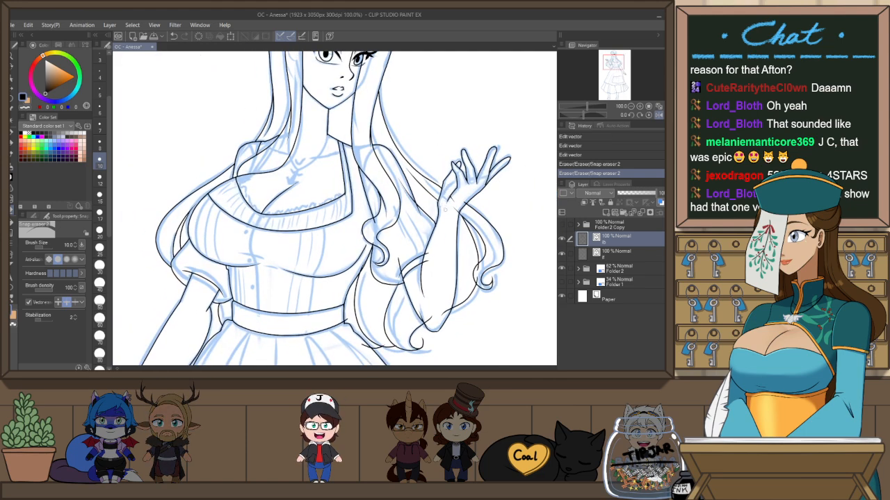
pyautogui.click(432, 221)
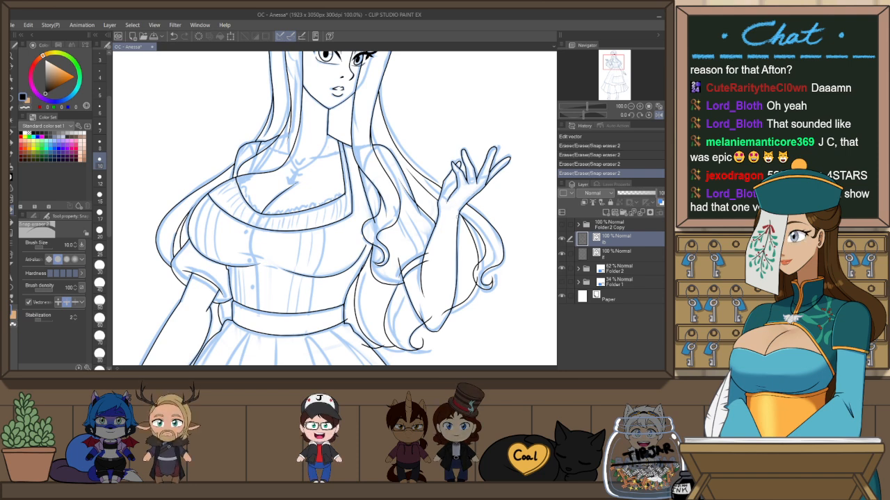
pyautogui.click(429, 249)
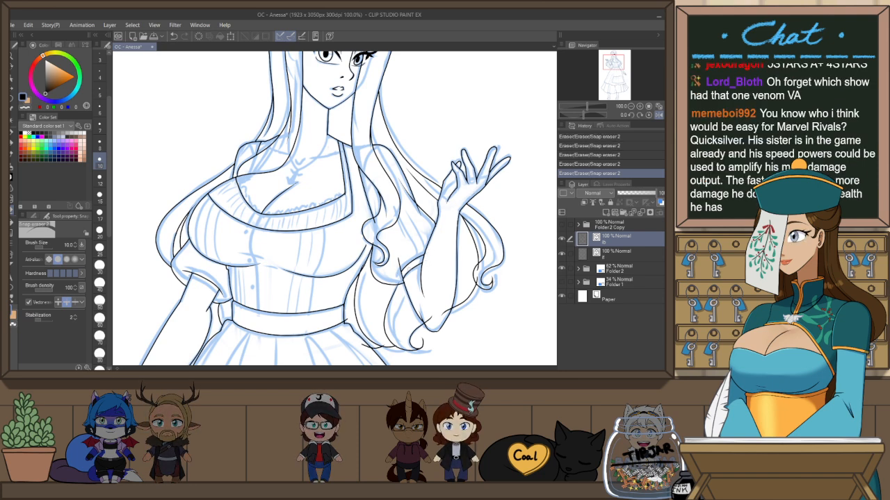
pyautogui.hotkey('ctrl', 'z')
pyautogui.hotkey('ctrl', 'z')
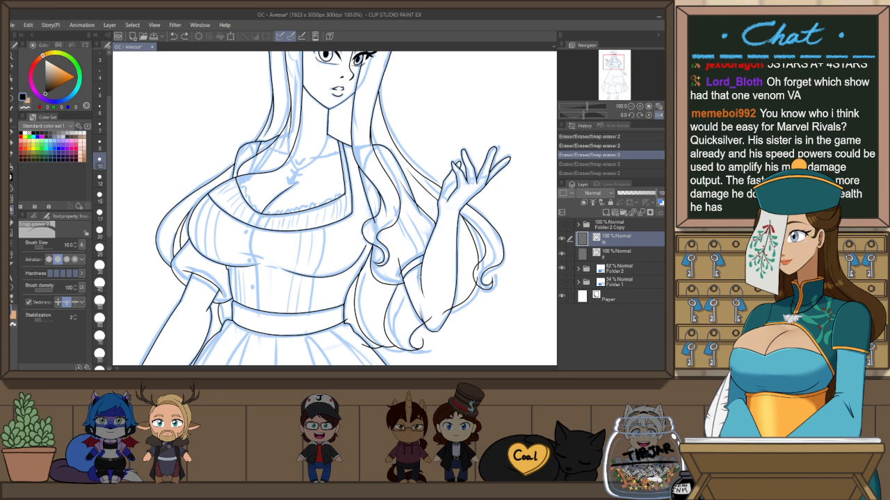
pyautogui.click(428, 254)
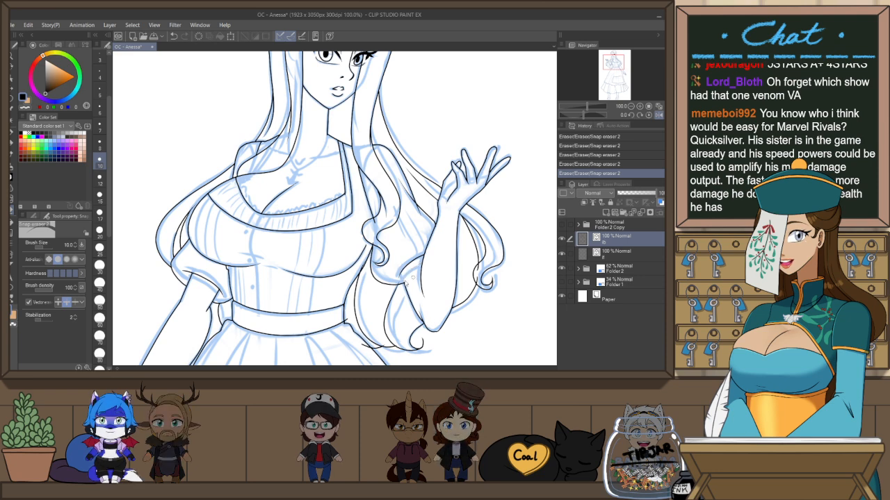
pyautogui.hotkey('ctrl', 'z')
pyautogui.click(405, 279)
pyautogui.hotkey('ctrl', 'z')
pyautogui.hotkey('ctrl', 'y')
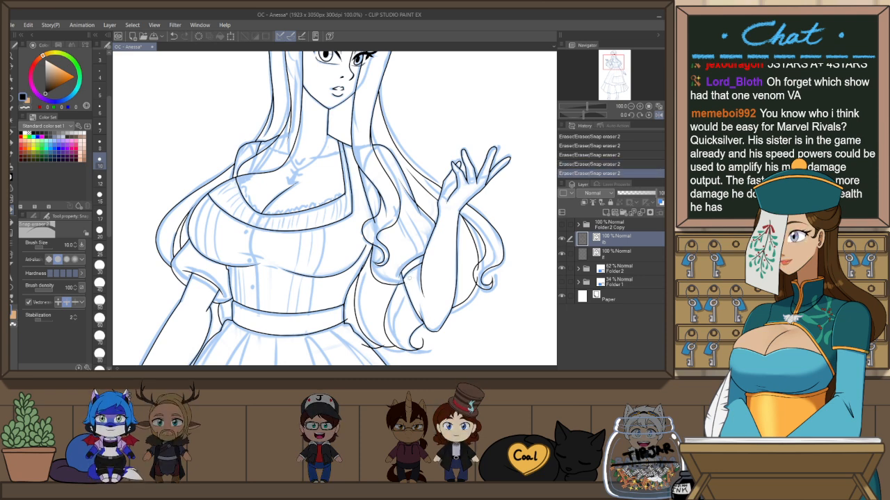
# Extend the end of the belt's lower line to its side edge with the Object tool and erase the overlapping ends at the belt's corners
pyautogui.scroll(-3, 433, 332)
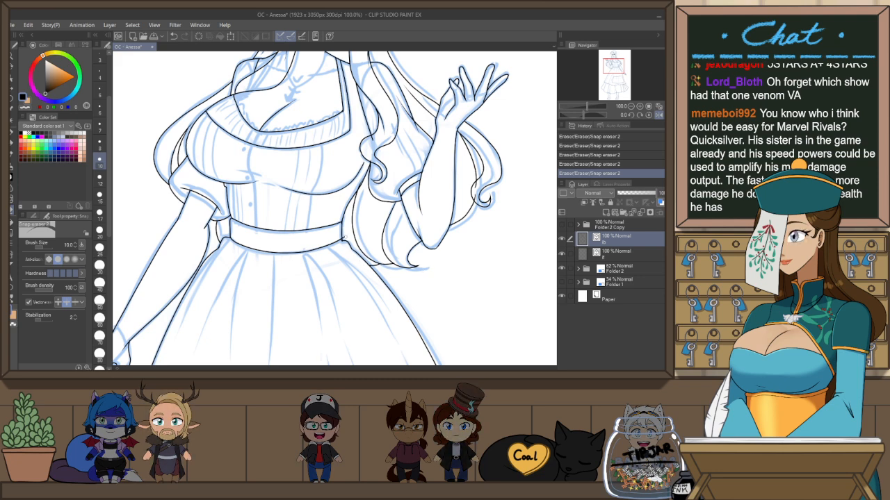
pyautogui.moveTo(344, 274)
pyautogui.mouseDown()
pyautogui.moveTo(354, 286)
pyautogui.moveTo(412, 278)
pyautogui.mouseUp()
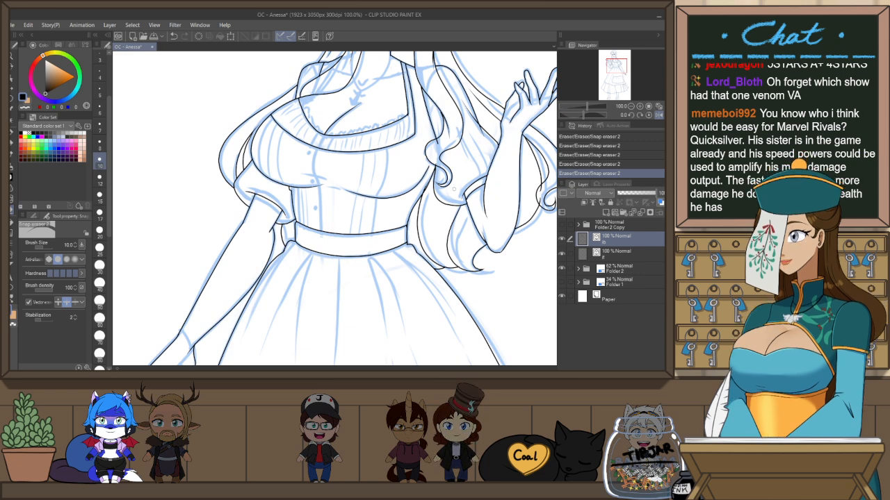
pyautogui.press('o')
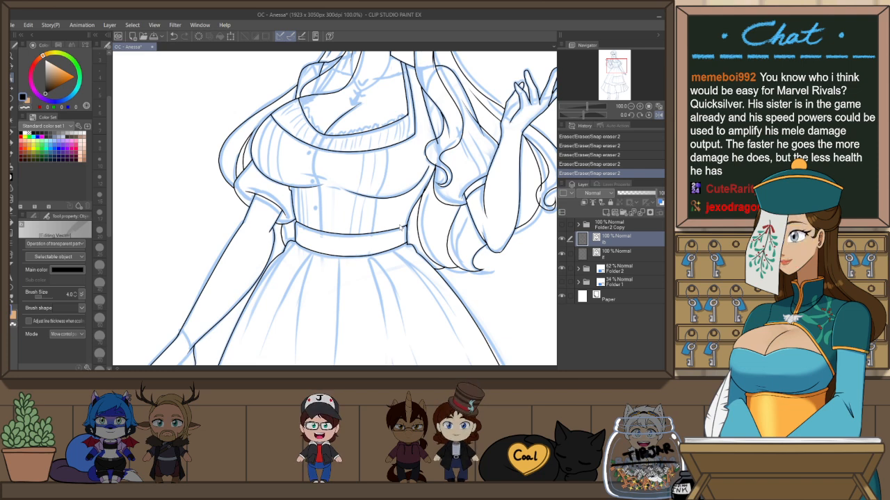
pyautogui.scroll(4, 400, 227)
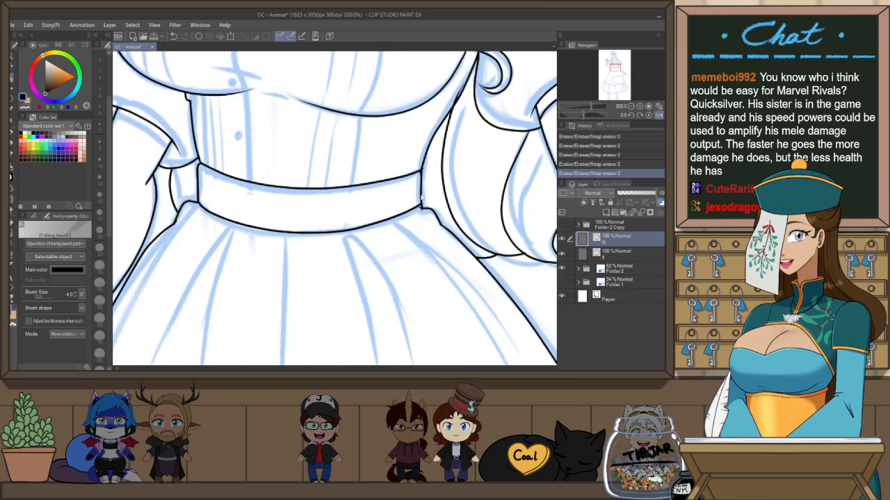
pyautogui.click(422, 210)
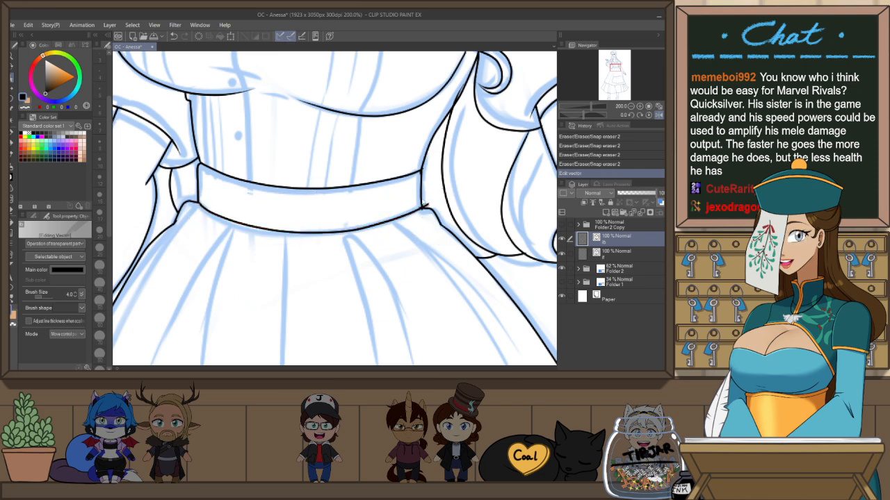
pyautogui.press('e')
pyautogui.click(425, 206)
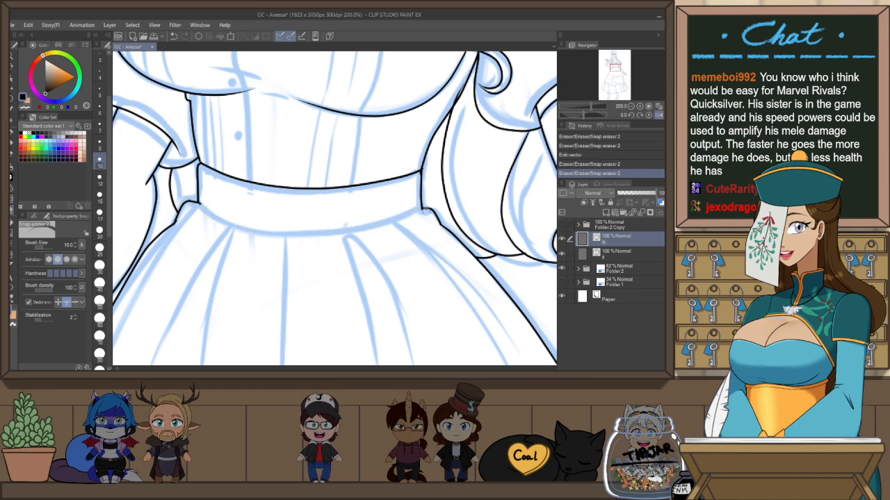
pyautogui.click(423, 210)
pyautogui.click(424, 211)
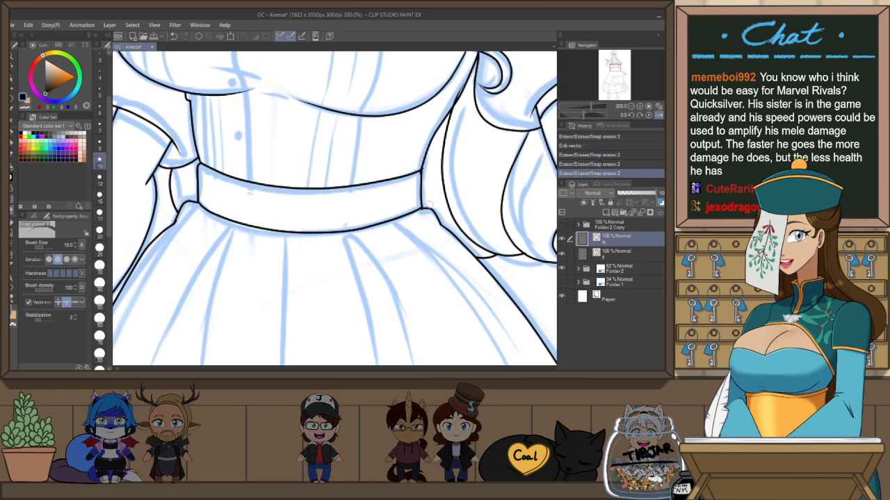
pyautogui.click(423, 168)
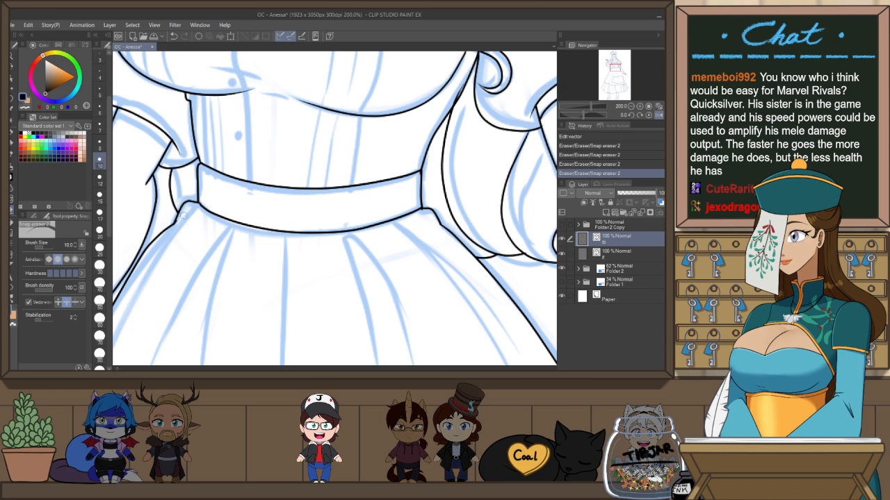
pyautogui.moveTo(212, 235); pyautogui.dragTo(311, 253)
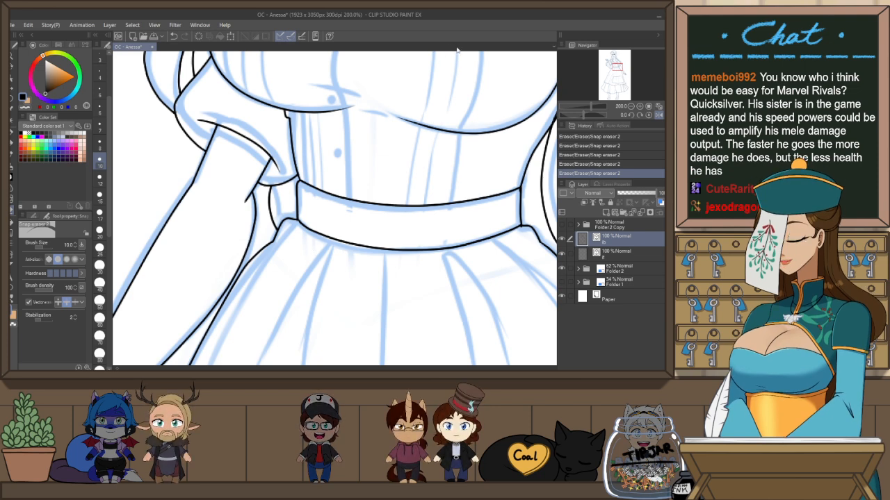
pyautogui.scroll(3, 427, 200)
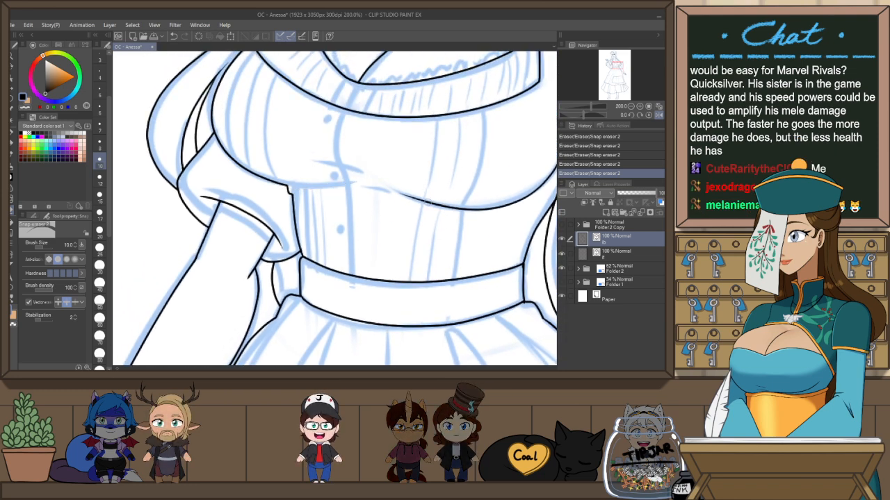
# Extend the end of the under-bust line toward the front placket with the G-Pen at size 4, checking it in a flipped view
pyautogui.press('r')
pyautogui.moveTo(489, 184)
pyautogui.mouseDown()
pyautogui.moveTo(455, 132)
pyautogui.moveTo(352, 109)
pyautogui.mouseUp()
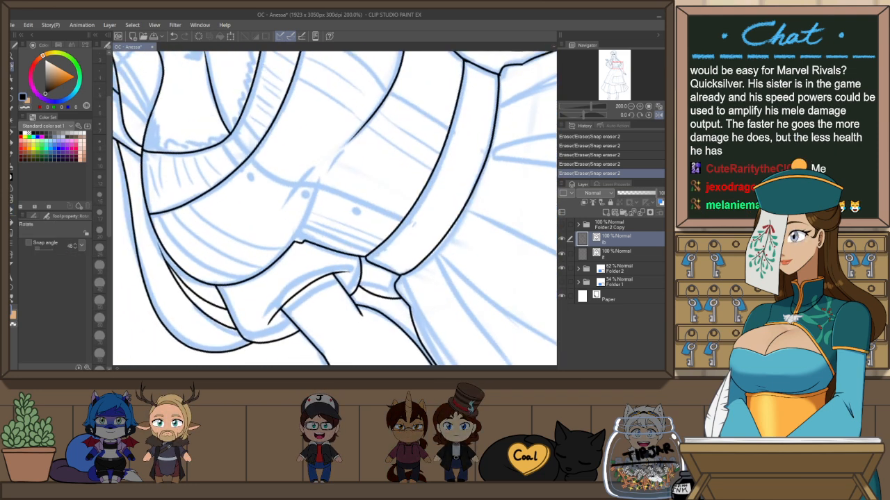
pyautogui.press('p')
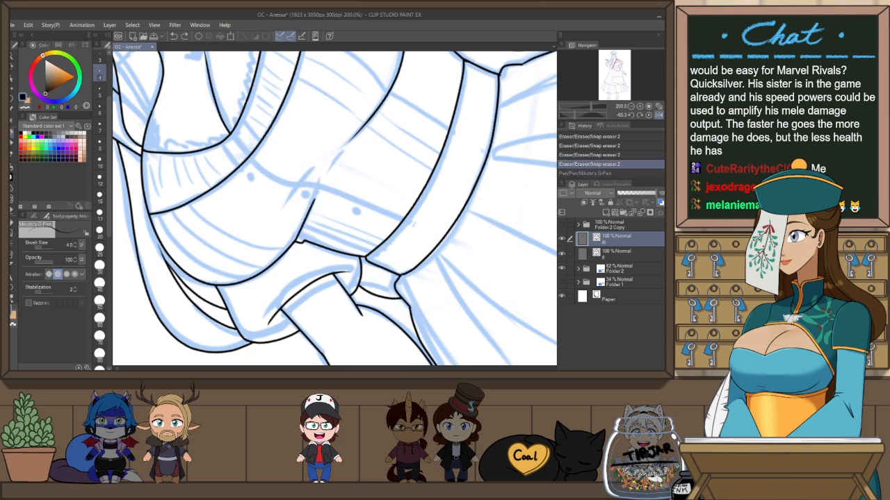
pyautogui.click(331, 184)
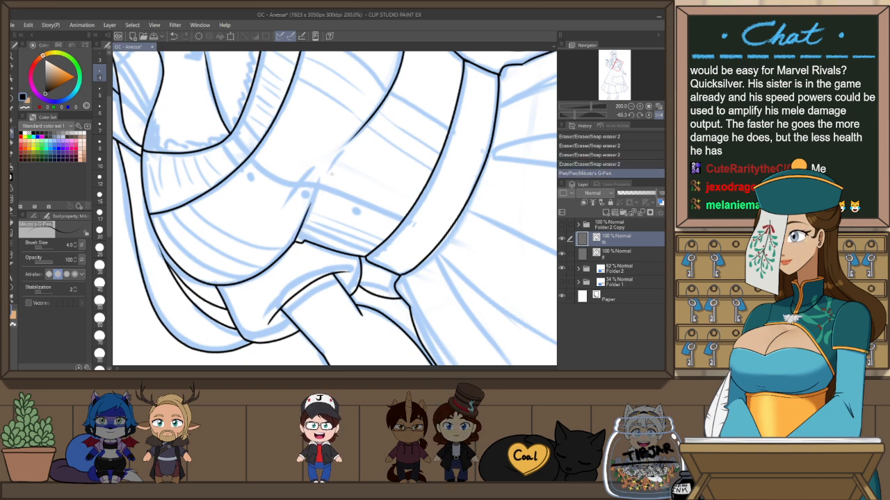
pyautogui.moveTo(384, 150); pyautogui.dragTo(379, 194)
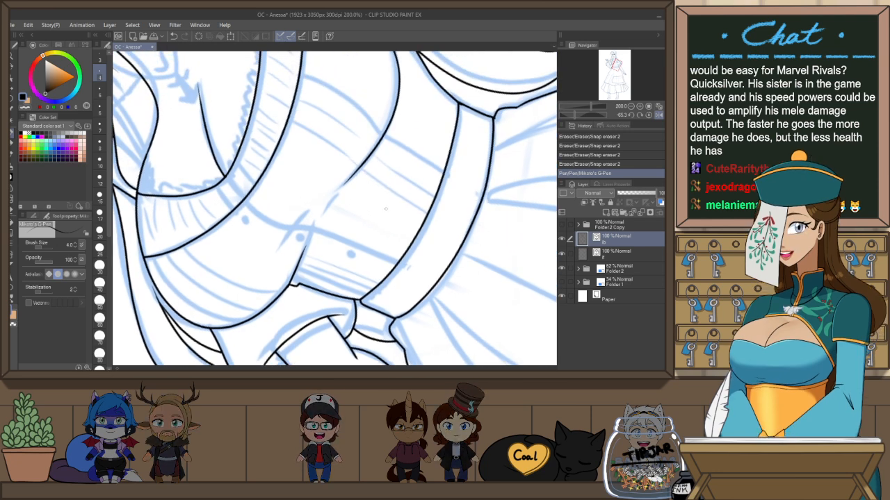
pyautogui.press('h')
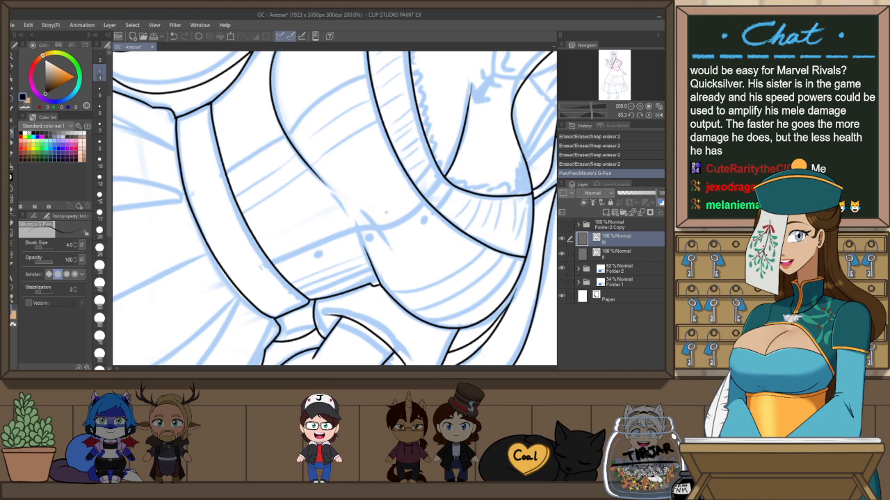
pyautogui.press('r')
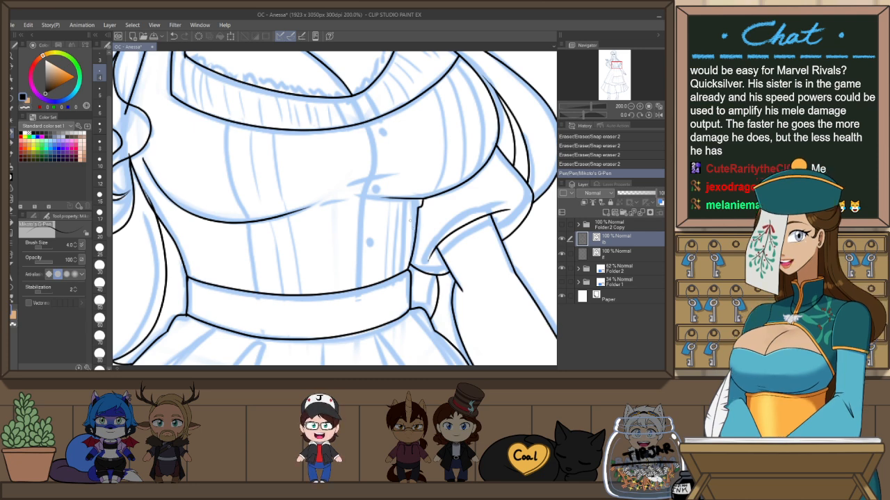
pyautogui.press('h')
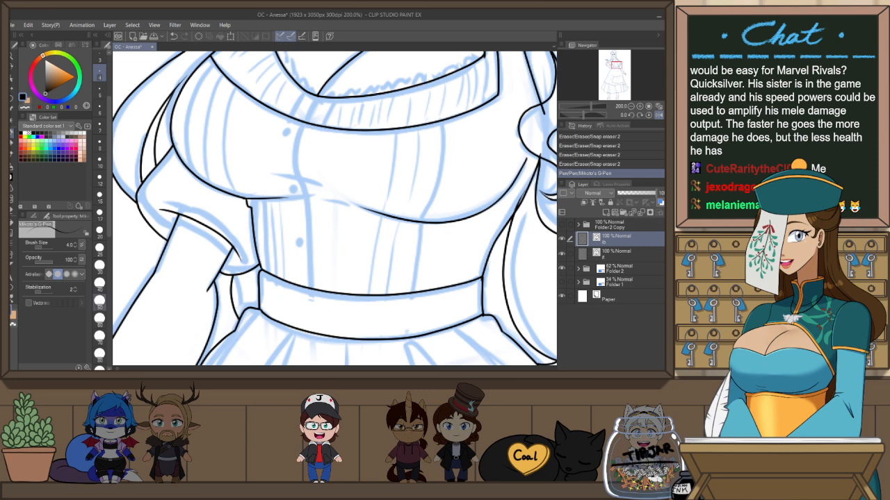
# Ink the bodice's front placket edge from the neckline trim down to the belt, redoing the upper stroke
pyautogui.moveTo(339, 197); pyautogui.dragTo(375, 173)
pyautogui.moveTo(341, 101); pyautogui.dragTo(335, 148)
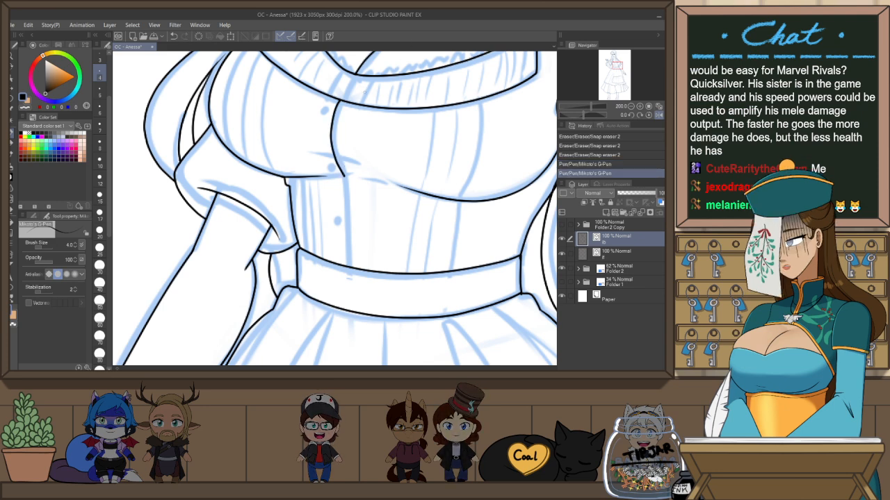
pyautogui.hotkey('ctrl', 'z')
pyautogui.moveTo(338, 105)
pyautogui.mouseDown()
pyautogui.moveTo(332, 135)
pyautogui.moveTo(341, 169)
pyautogui.mouseUp()
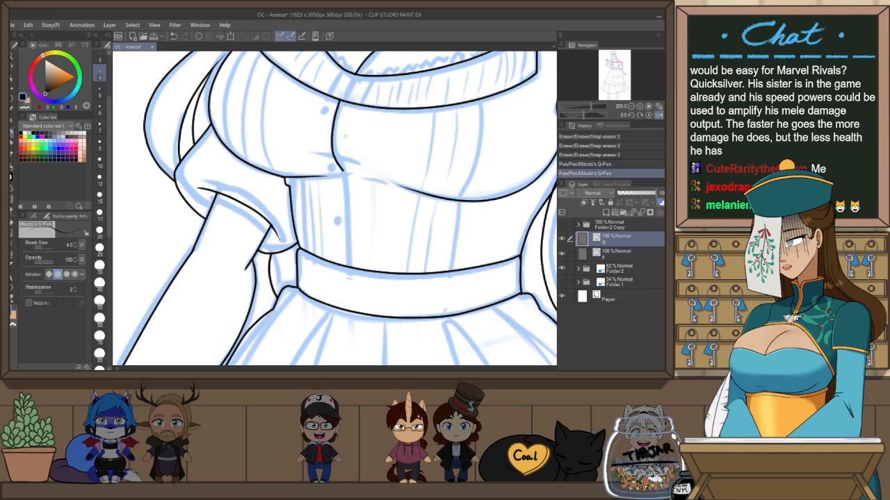
pyautogui.moveTo(341, 179); pyautogui.dragTo(351, 270)
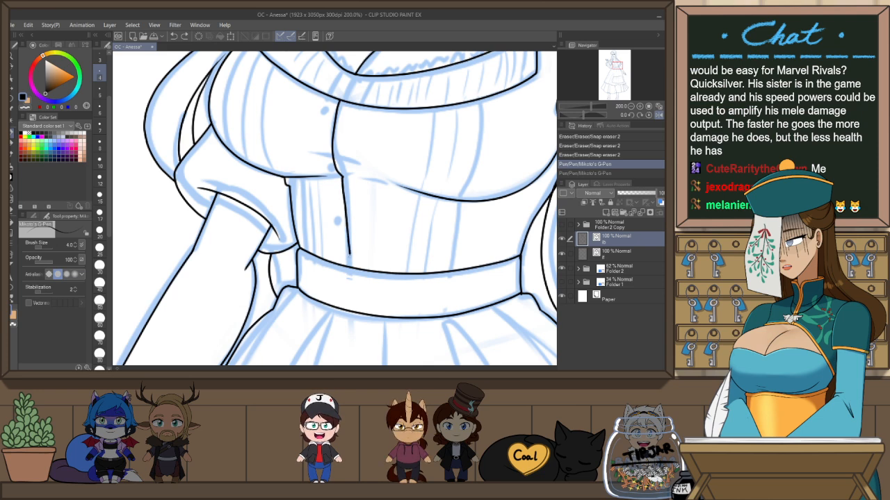
pyautogui.moveTo(330, 178); pyautogui.dragTo(362, 181)
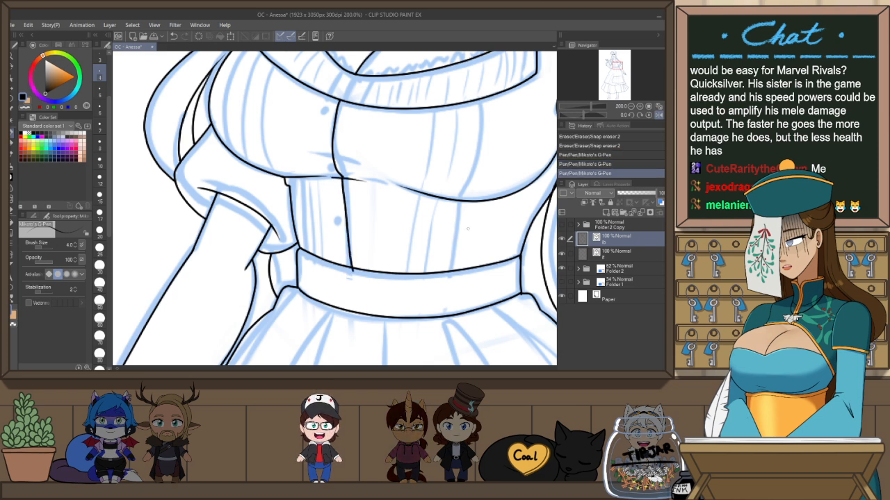
# Join the other under-bust line to the placket edge with a tapered stroke on a rotated canvas, retrying it, and reset the rotation
pyautogui.hotkey('shift', 'space')
pyautogui.moveTo(473, 230); pyautogui.dragTo(416, 95)
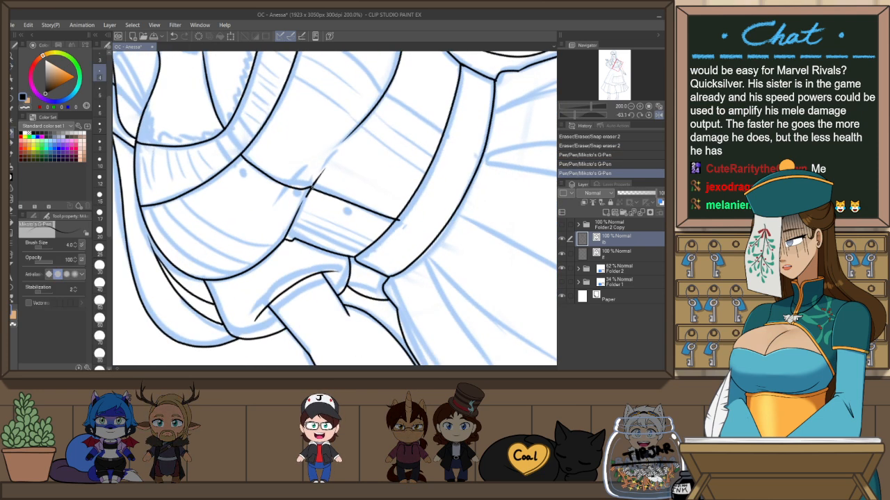
pyautogui.hotkey('ctrl', 'z')
pyautogui.hotkey('ctrl', 'y')
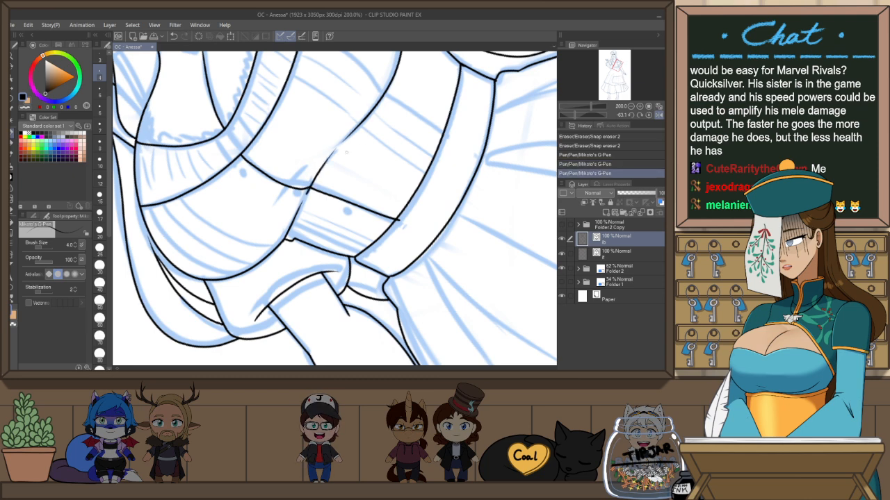
pyautogui.hotkey('ctrl', 'z')
pyautogui.hotkey('ctrl', 'y')
pyautogui.moveTo(333, 155); pyautogui.dragTo(307, 196)
pyautogui.hotkey('ctrl', 'z')
pyautogui.moveTo(329, 157); pyautogui.dragTo(306, 196)
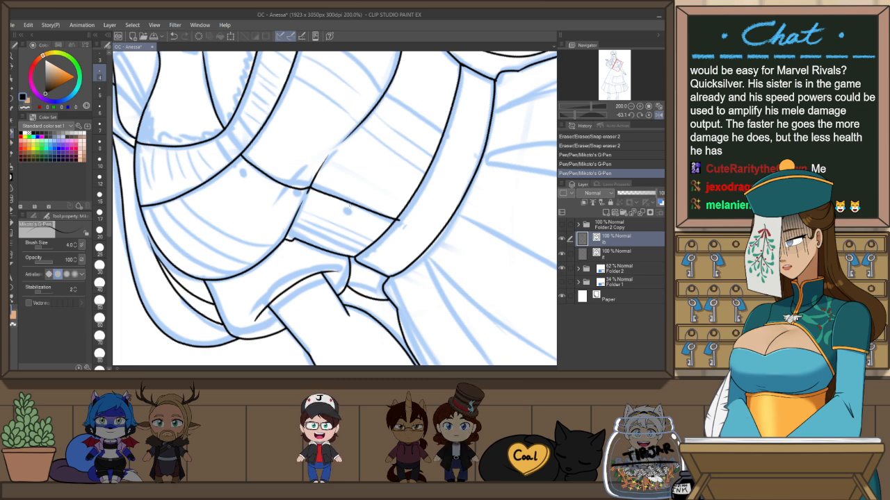
pyautogui.hotkey('ctrl', '@')
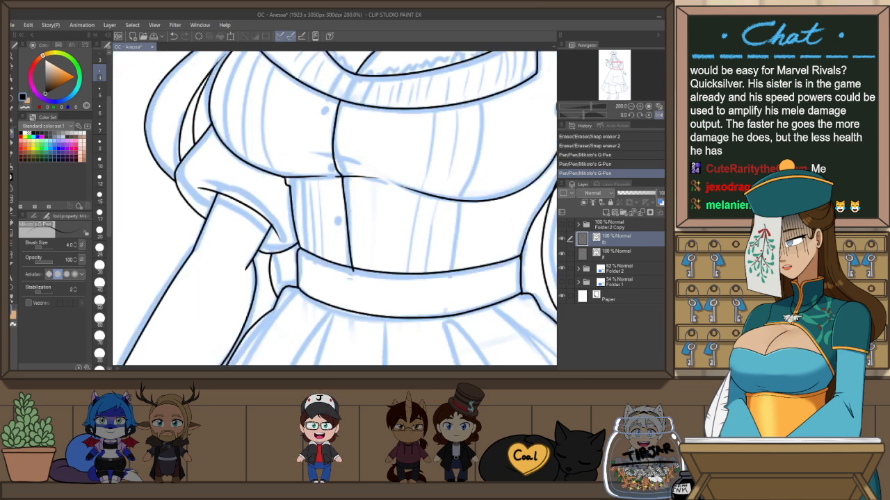
# Dot three buttons along the placket with the G-Pen at size 10 and trim the placket line's end at the belt
pyautogui.moveTo(326, 168); pyautogui.dragTo(331, 212)
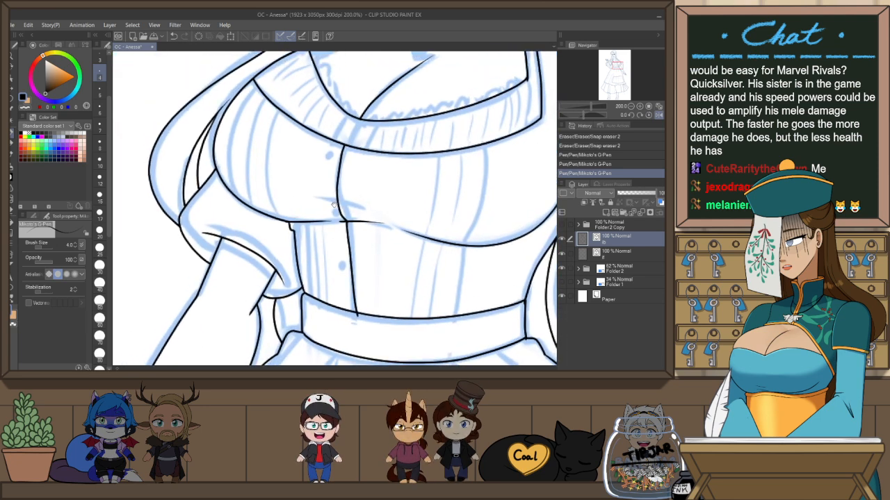
pyautogui.click(100, 162)
pyautogui.click(329, 155)
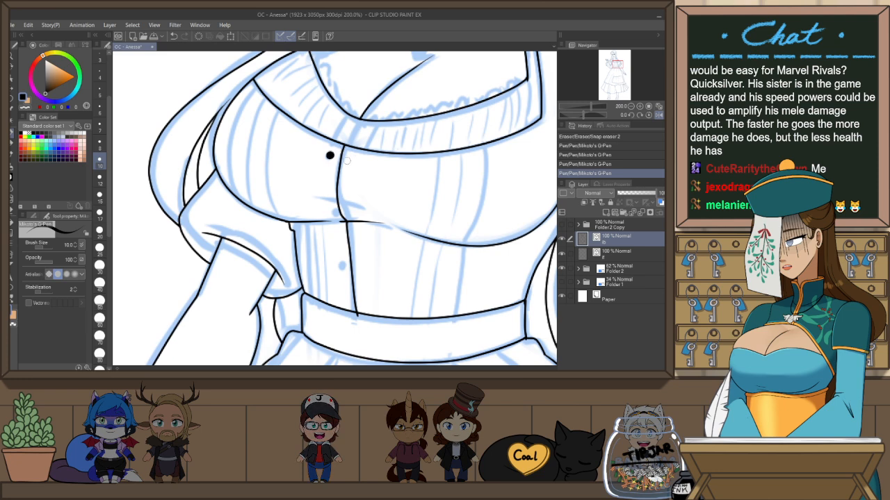
pyautogui.click(332, 213)
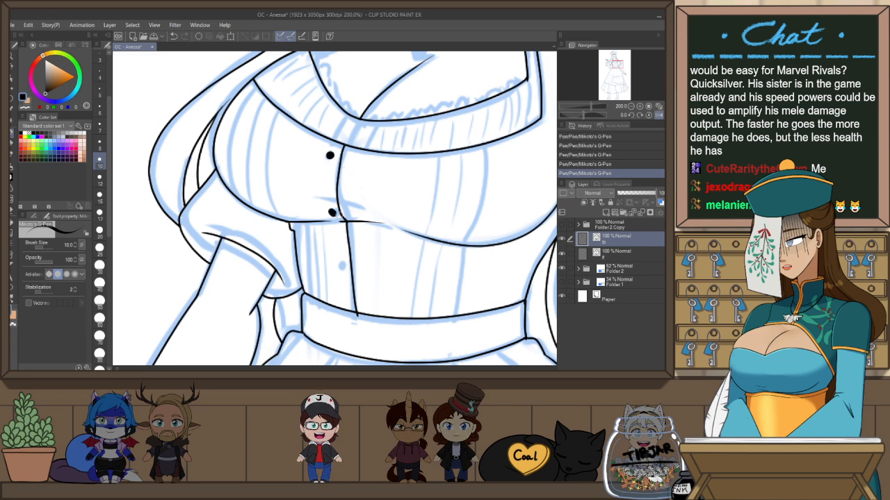
pyautogui.hotkey('ctrl', 'z')
pyautogui.click(333, 213)
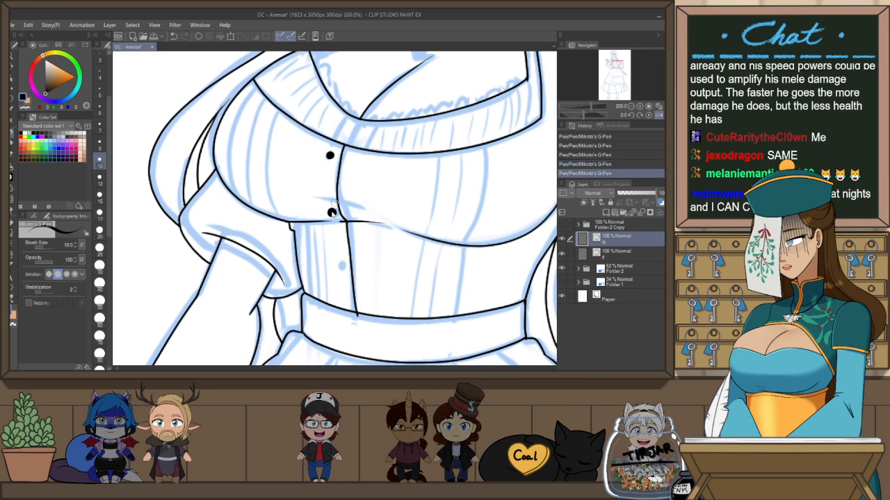
pyautogui.click(341, 264)
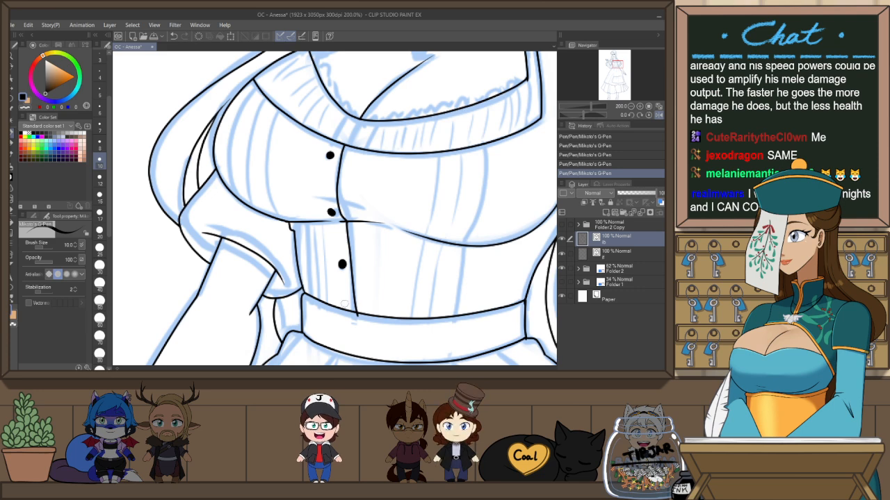
pyautogui.press('e')
pyautogui.moveTo(354, 319); pyautogui.dragTo(361, 318)
# Ink the collarbone lines above the neckline with the G-Pen at size 4 on a flipped, rotated canvas, undoing unsatisfactory strokes
pyautogui.moveTo(425, 207); pyautogui.dragTo(383, 306)
pyautogui.moveTo(410, 160); pyautogui.dragTo(504, 159)
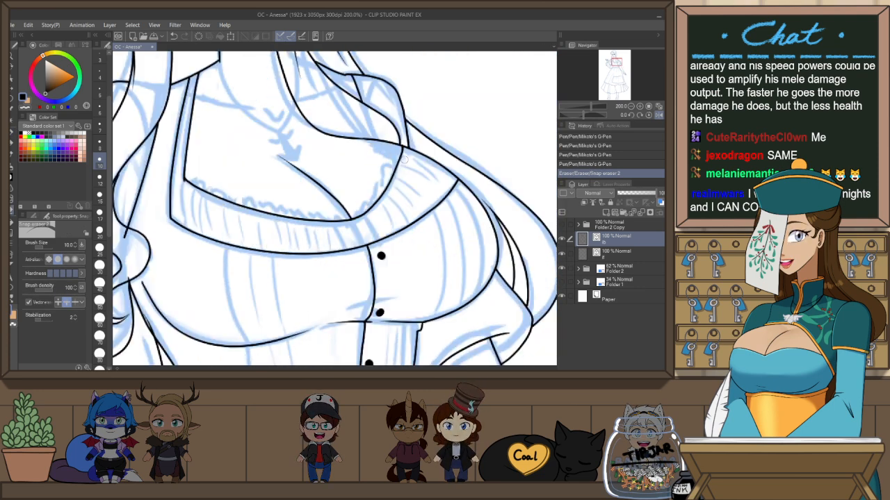
pyautogui.press('p')
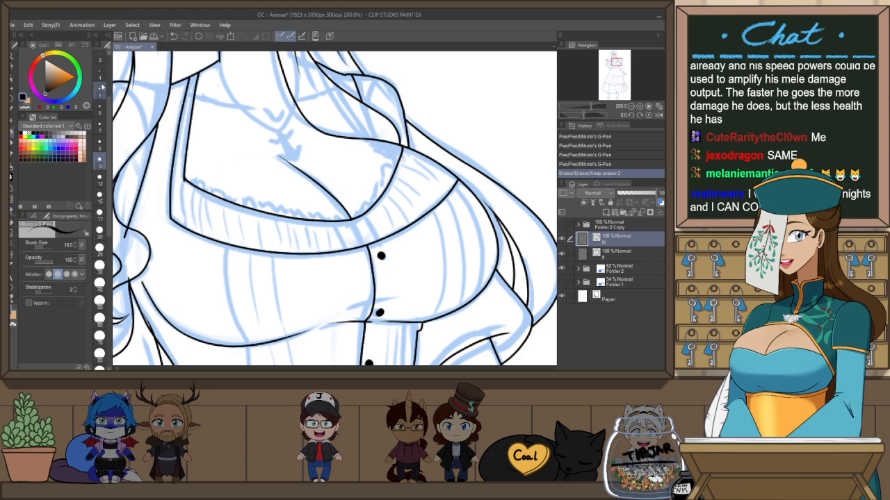
pyautogui.moveTo(478, 150); pyautogui.dragTo(403, 73)
pyautogui.moveTo(258, 242); pyautogui.dragTo(354, 241)
pyautogui.hotkey('ctrl', 'z')
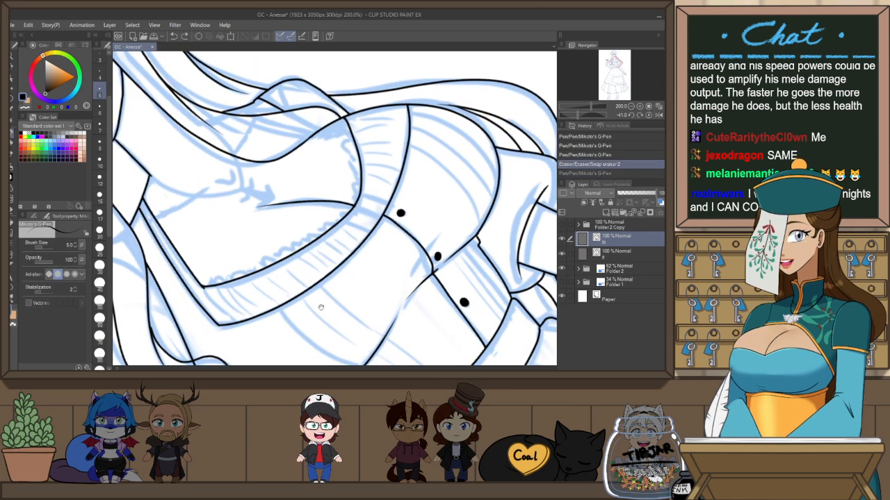
pyautogui.moveTo(292, 236); pyautogui.dragTo(363, 249)
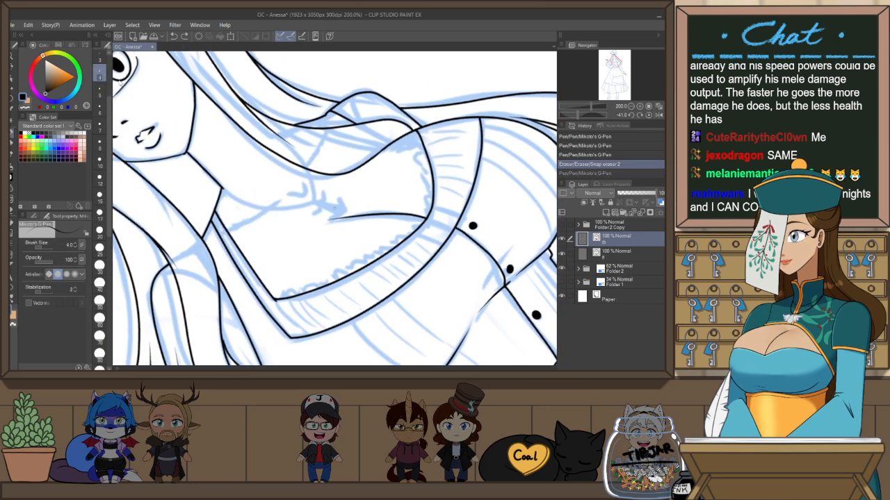
pyautogui.moveTo(219, 234)
pyautogui.mouseDown()
pyautogui.moveTo(287, 198)
pyautogui.moveTo(313, 159)
pyautogui.mouseUp()
pyautogui.hotkey('ctrl', 'z')
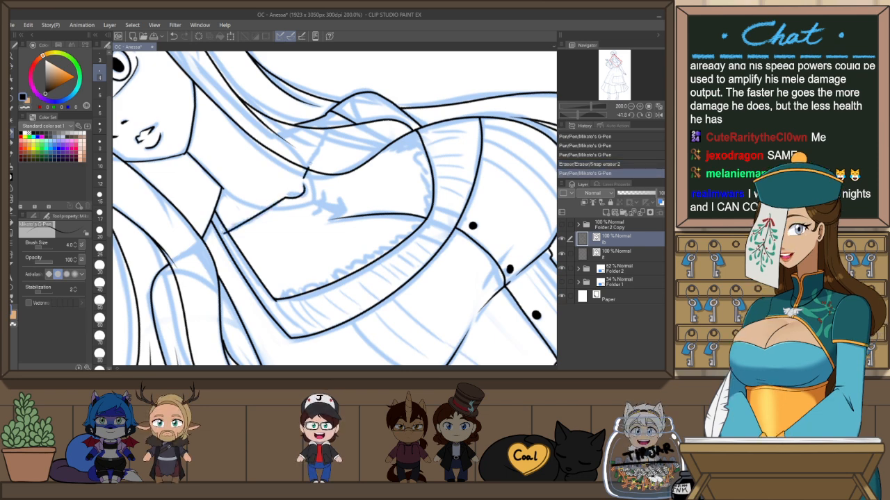
pyautogui.moveTo(336, 111); pyautogui.dragTo(358, 125)
pyautogui.hotkey('ctrl', '@')
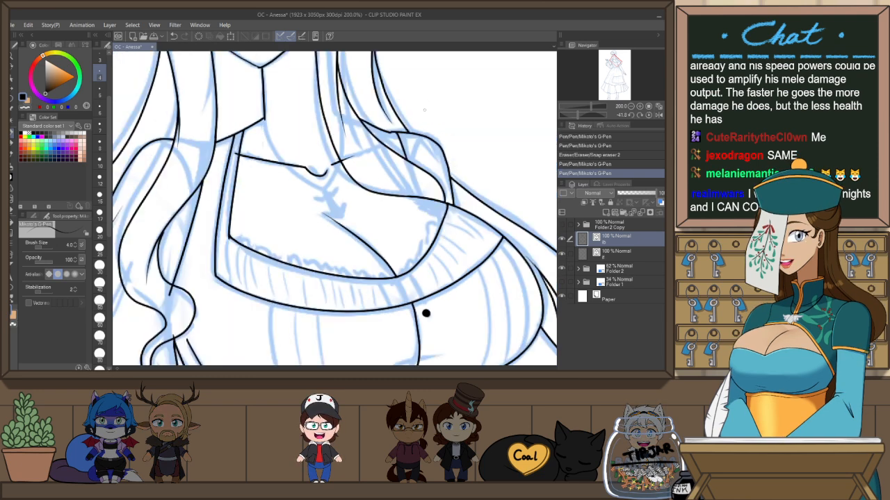
# Erase the collarbone ends that overrun the hair and the dress strap, adjusting the line by the strap with Pinch vector line
pyautogui.press('e')
pyautogui.moveTo(362, 165); pyautogui.dragTo(368, 167)
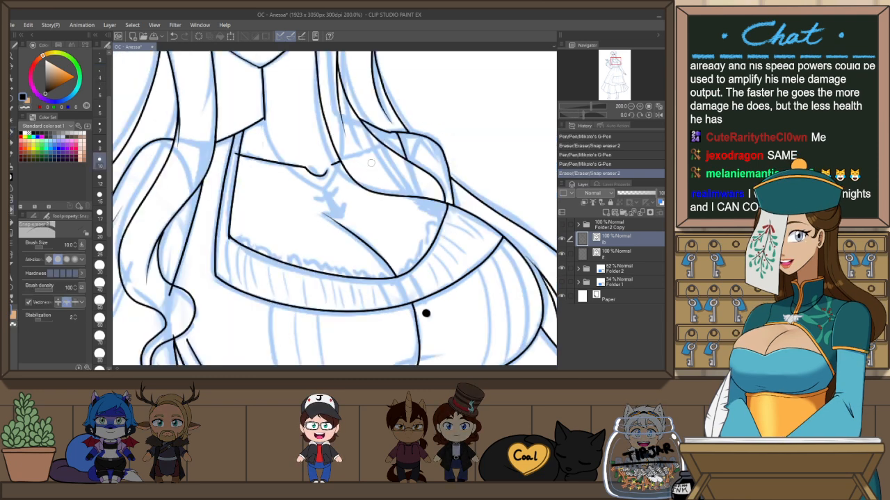
pyautogui.press('h')
pyautogui.press('y')
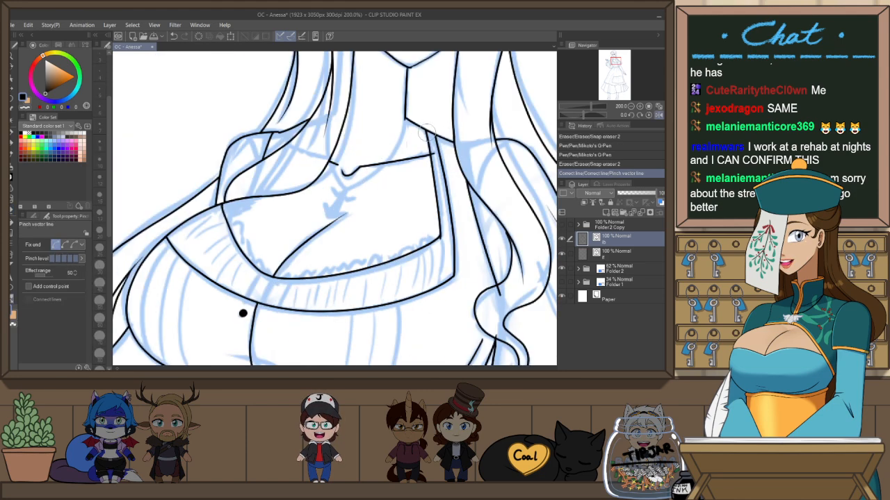
pyautogui.press('e')
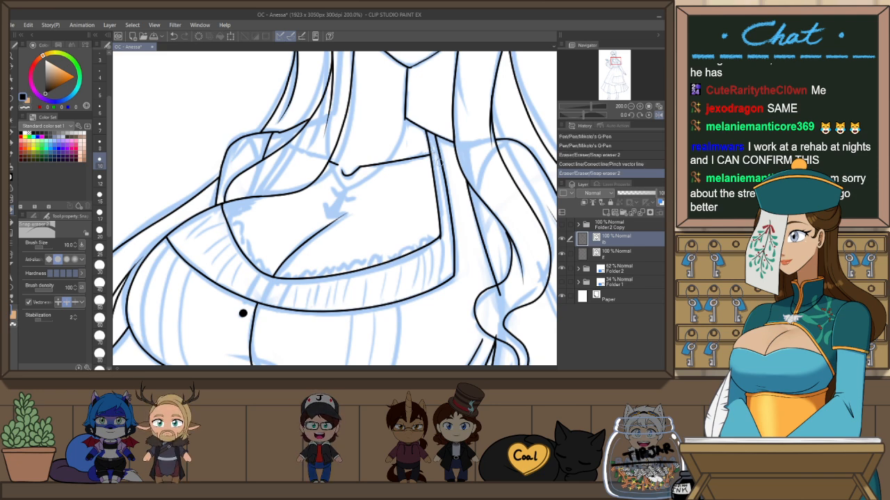
# Ink a short connecting piece on the hair strand line beside the dress strap, redoing the stroke, and erase its excess
pyautogui.press('p')
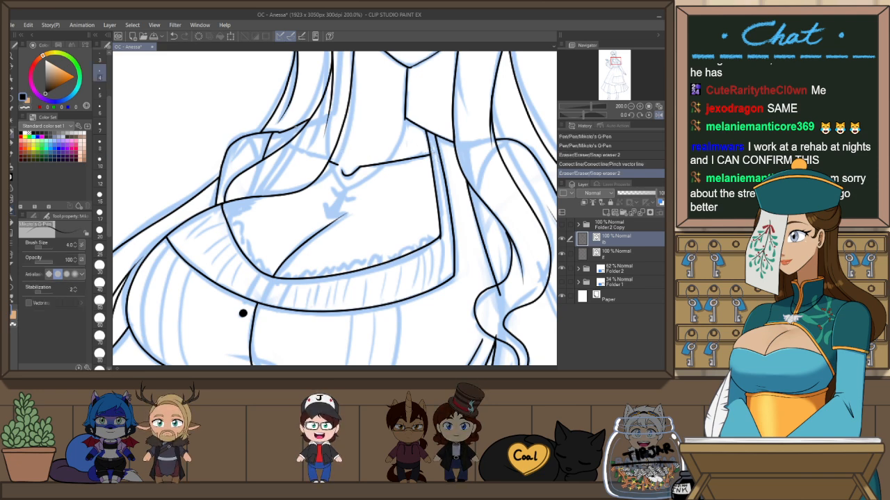
pyautogui.hotkey('ctrl', 'z')
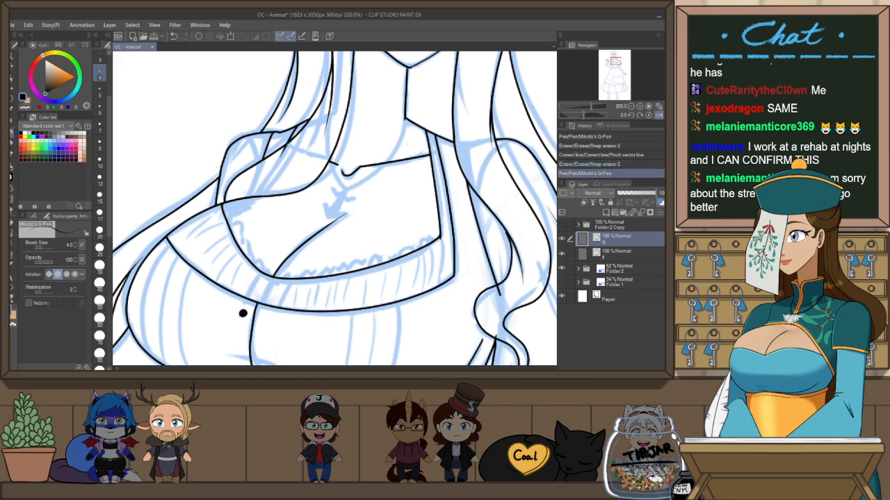
pyautogui.press('e')
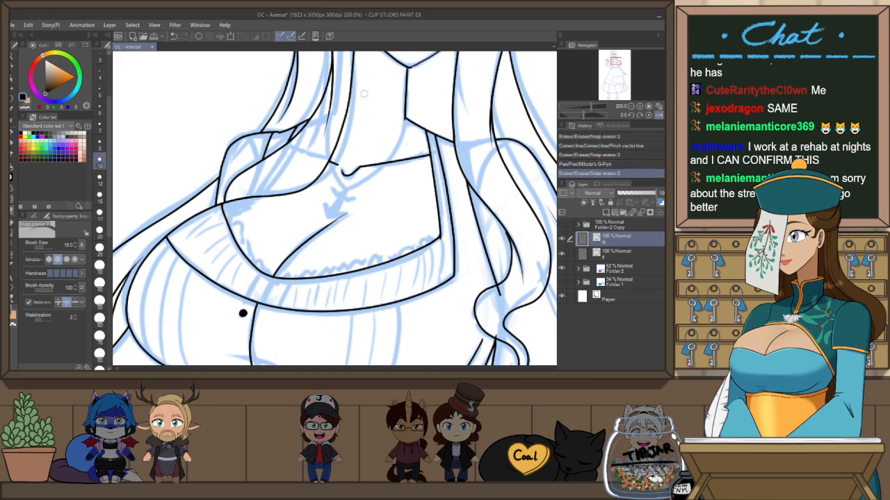
pyautogui.press('p')
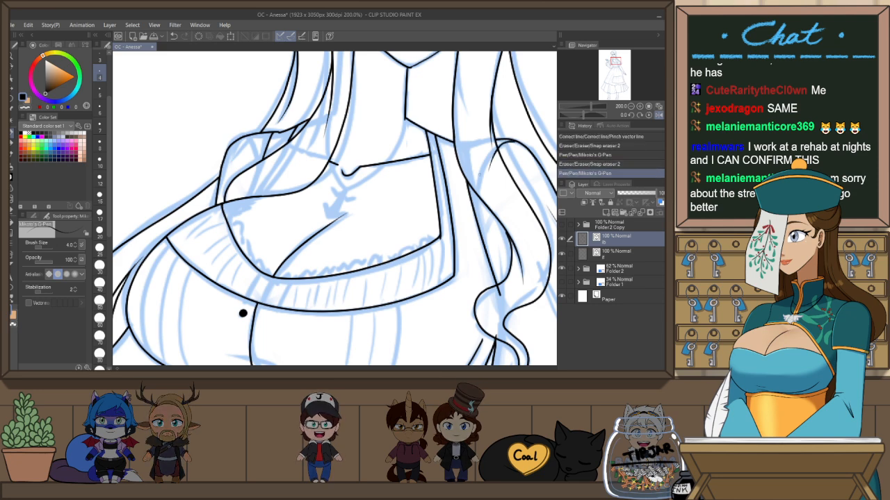
pyautogui.press('e')
# Erase the line overruns where the hair meets the bodice side and reshape the waist's side line with Pinch vector line on the flipped canvas
pyautogui.moveTo(517, 322); pyautogui.dragTo(460, 276)
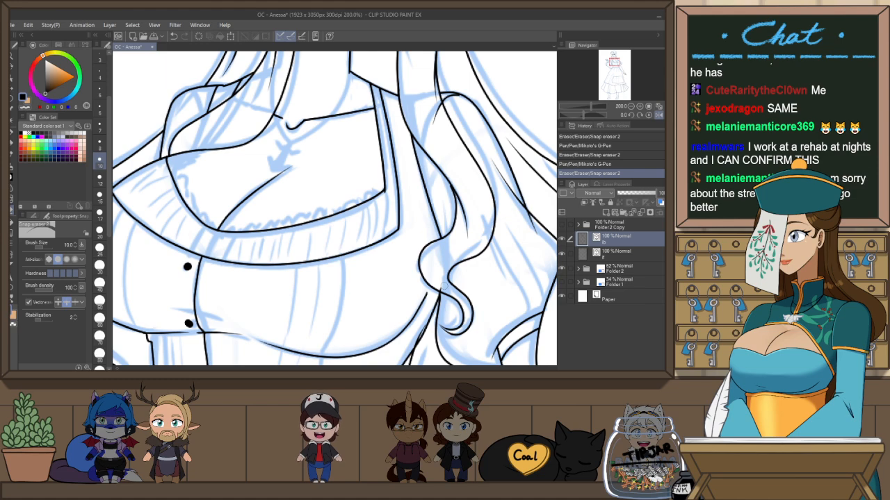
pyautogui.scroll(-2, 471, 220)
pyautogui.moveTo(471, 221); pyautogui.dragTo(461, 187)
pyautogui.scroll(2, 448, 243)
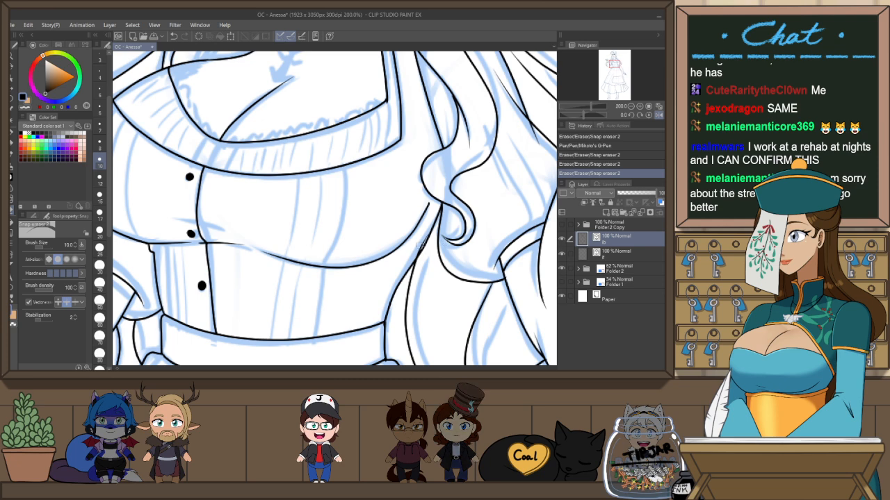
pyautogui.hotkey('ctrl', 'h')
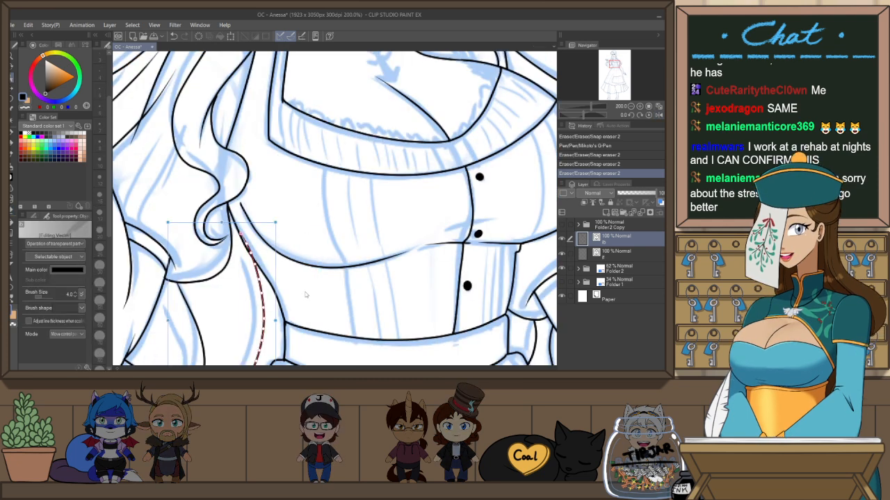
pyautogui.press('y')
pyautogui.moveTo(270, 268); pyautogui.dragTo(273, 266)
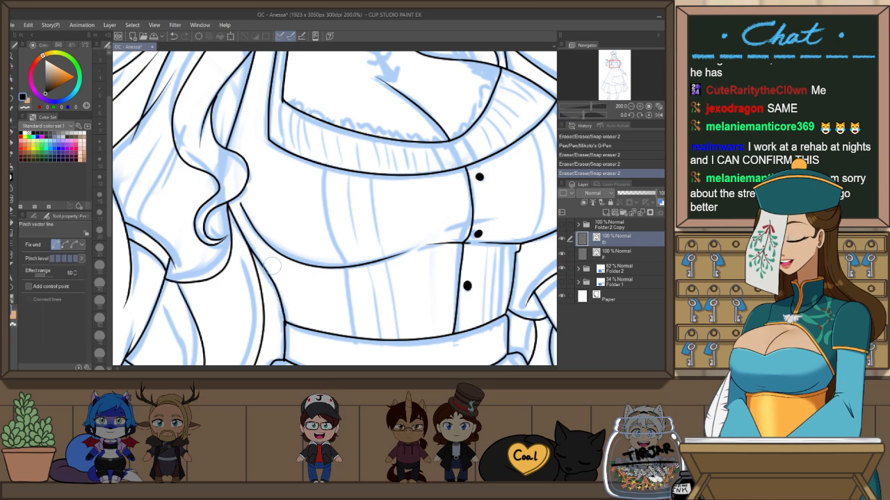
pyautogui.scroll(-2, 356, 164)
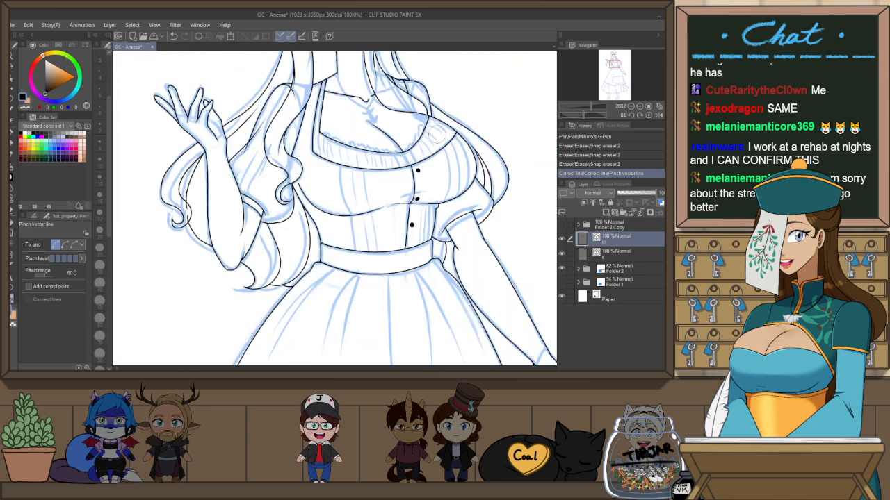
# Erase the excess line piece between the hair and the puff sleeve at the raised arm's shoulder
pyautogui.moveTo(449, 120); pyautogui.dragTo(456, 162)
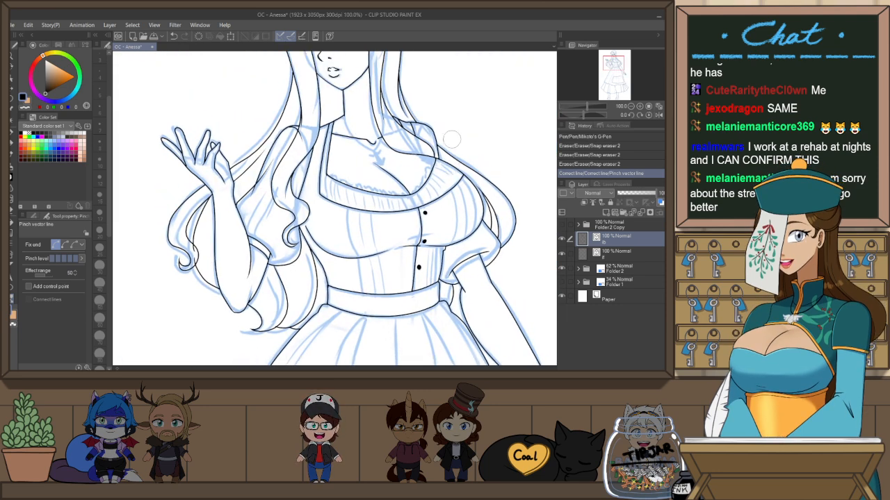
pyautogui.moveTo(419, 70); pyautogui.dragTo(413, 167)
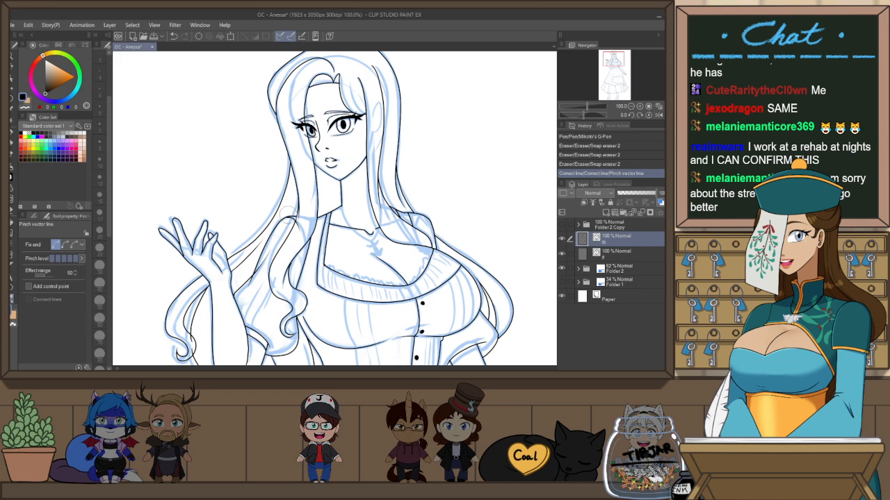
pyautogui.press('e')
pyautogui.moveTo(303, 236); pyautogui.dragTo(297, 240)
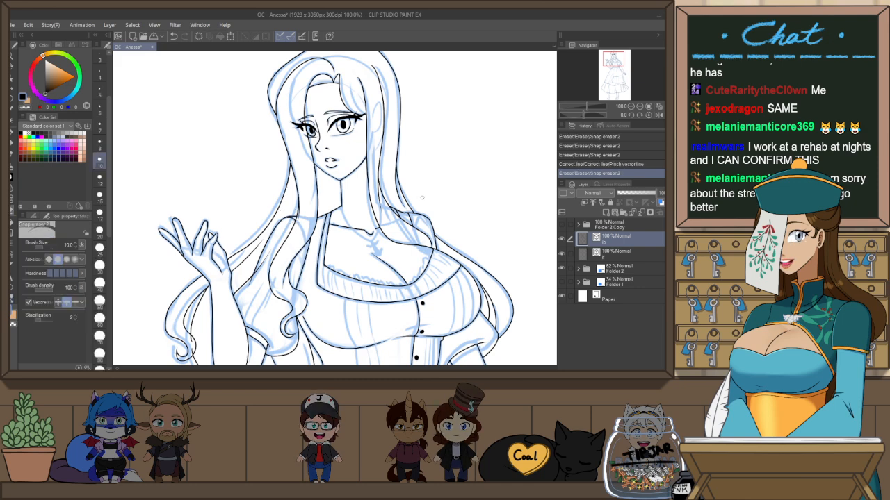
# Adjust the vector points at the top of the raised arm's sleeve line so it meets the hair strand at the shoulder
pyautogui.scroll(2, 293, 253)
pyautogui.press('h')
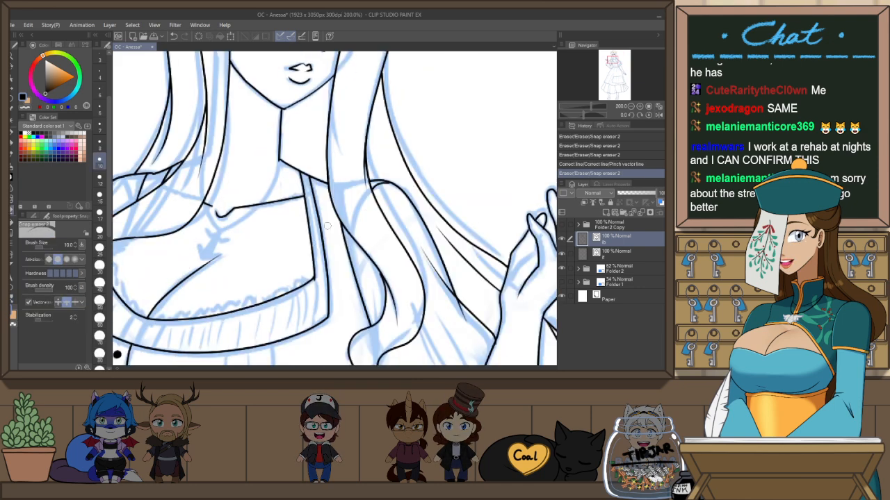
pyautogui.press('o')
pyautogui.click(382, 185)
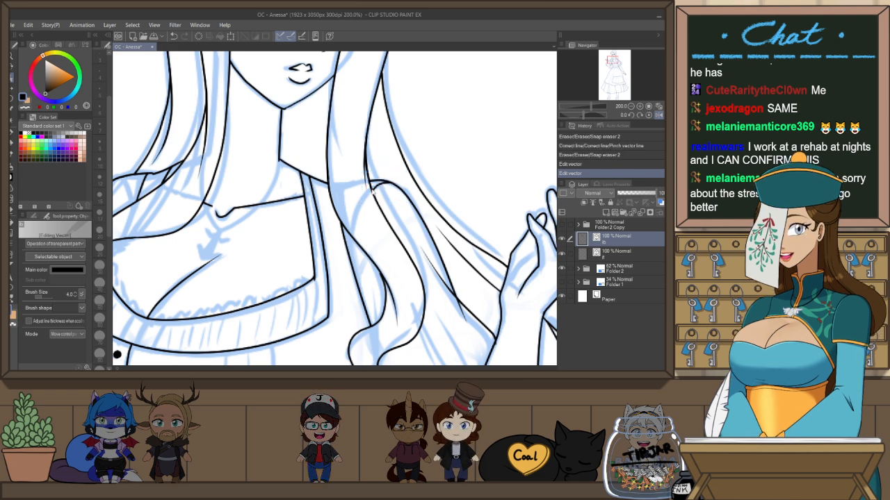
pyautogui.click(373, 190)
pyautogui.click(362, 204)
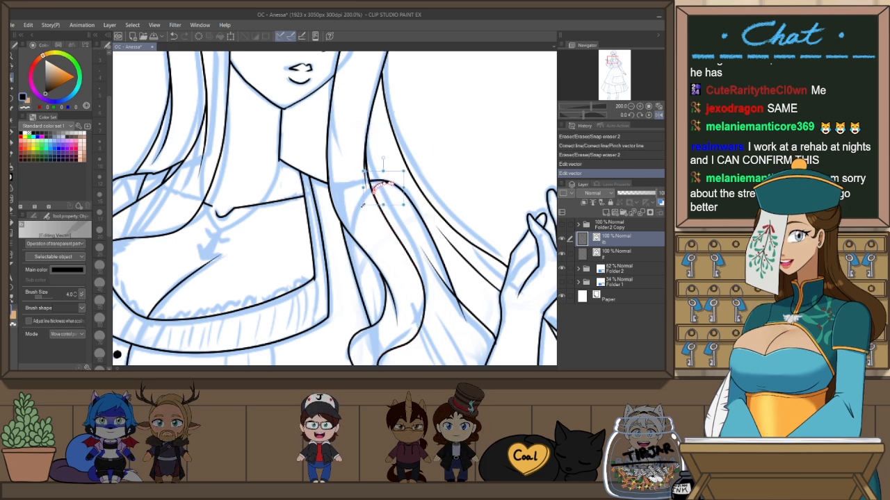
pyautogui.moveTo(403, 171); pyautogui.dragTo(410, 192)
pyautogui.scroll(-2, 428, 181)
# Ink a short shoulder line with the G-Pen, undoing an unsatisfactory stroke, and erase the excess beside the hair
pyautogui.press('p')
pyautogui.moveTo(279, 184); pyautogui.dragTo(319, 182)
pyautogui.hotkey('ctrl', 'z')
pyautogui.press('e')
pyautogui.moveTo(394, 150)
pyautogui.mouseDown()
pyautogui.moveTo(390, 223)
pyautogui.moveTo(384, 156)
pyautogui.mouseUp()
pyautogui.moveTo(389, 212); pyautogui.dragTo(386, 138)
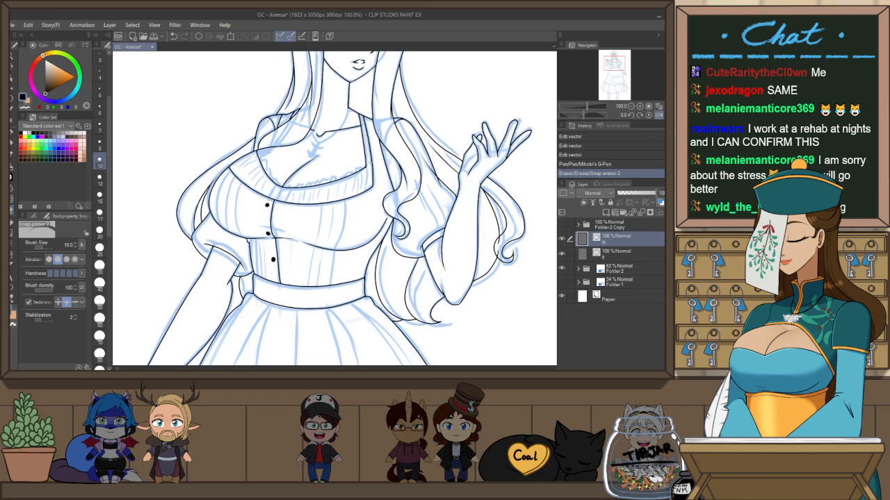
# Undo the last erasure, adjust the end point of the neckline's lower edge at the strap corner, and erase its overrun
pyautogui.scroll(1, 366, 163)
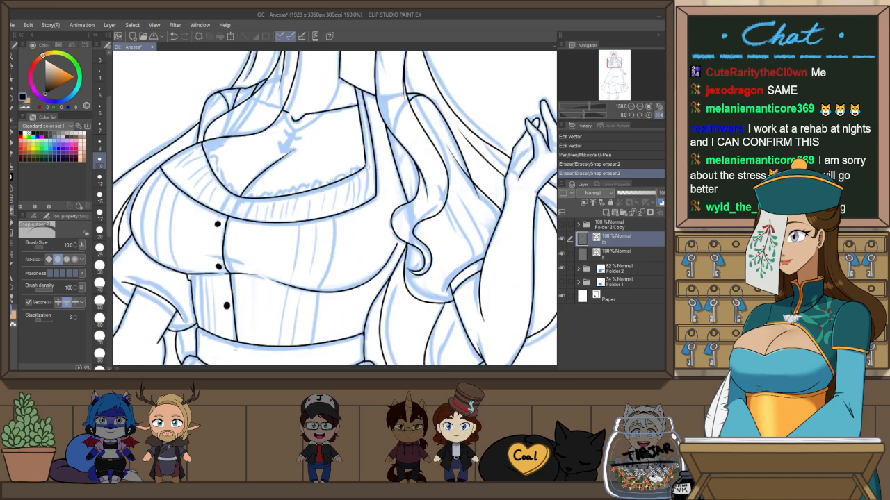
pyautogui.hotkey('ctrl', 'z')
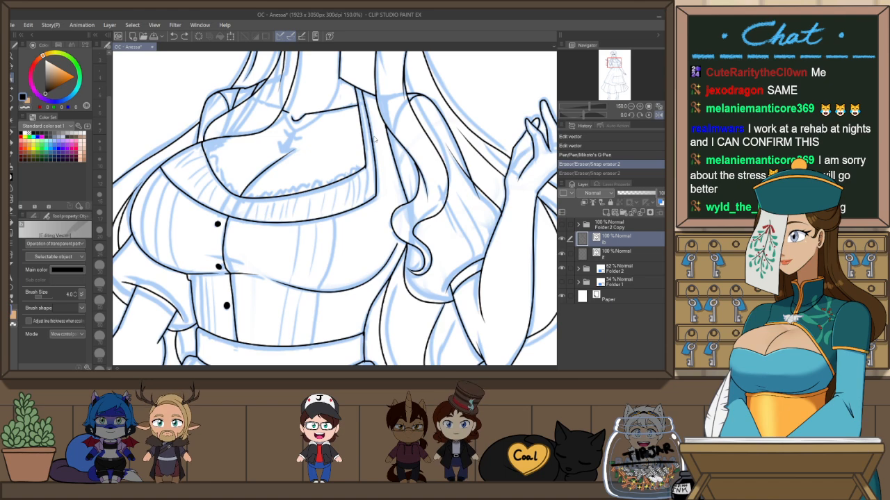
pyautogui.press('o')
pyautogui.scroll(3, 363, 160)
pyautogui.click(357, 178)
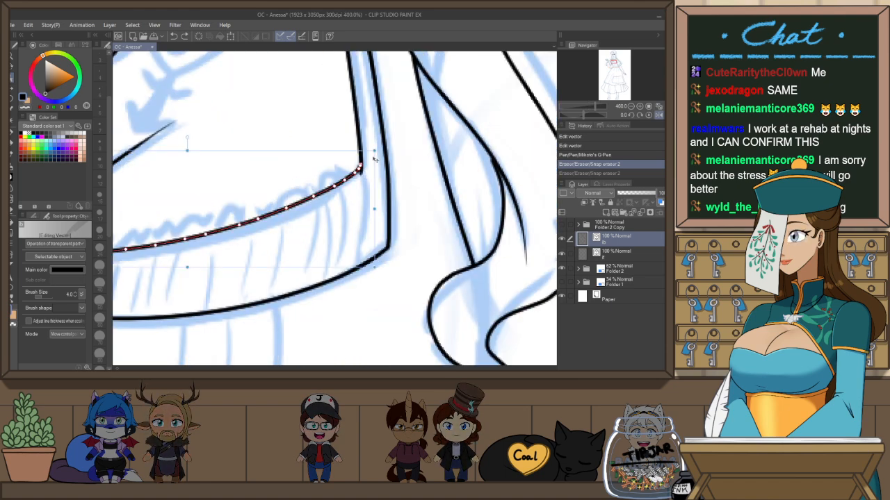
pyautogui.press('e')
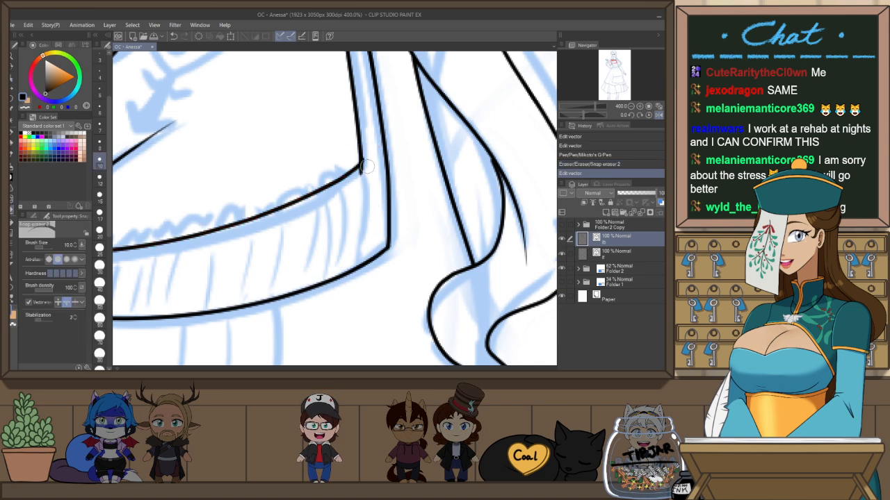
pyautogui.click(367, 167)
pyautogui.scroll(-4, 376, 165)
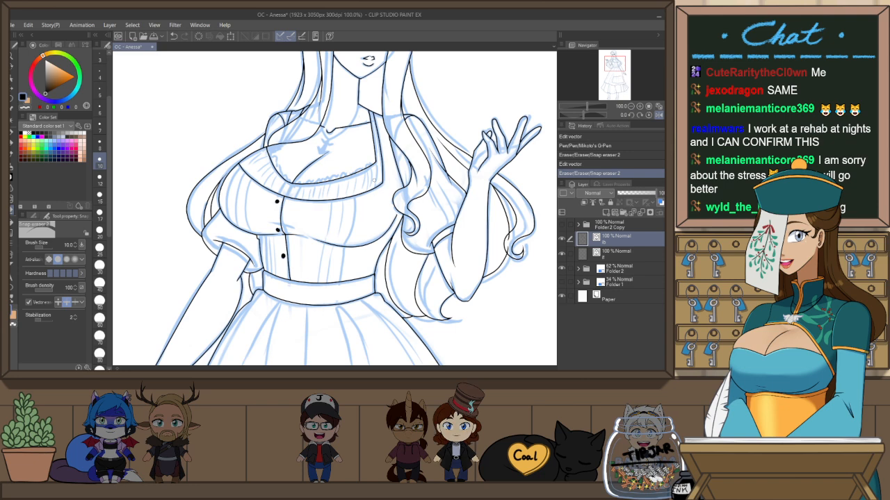
# Flip the canvas and erase small line overruns around the raised arm's sleeve cuff and the hair beside it
pyautogui.moveTo(396, 143); pyautogui.dragTo(401, 161)
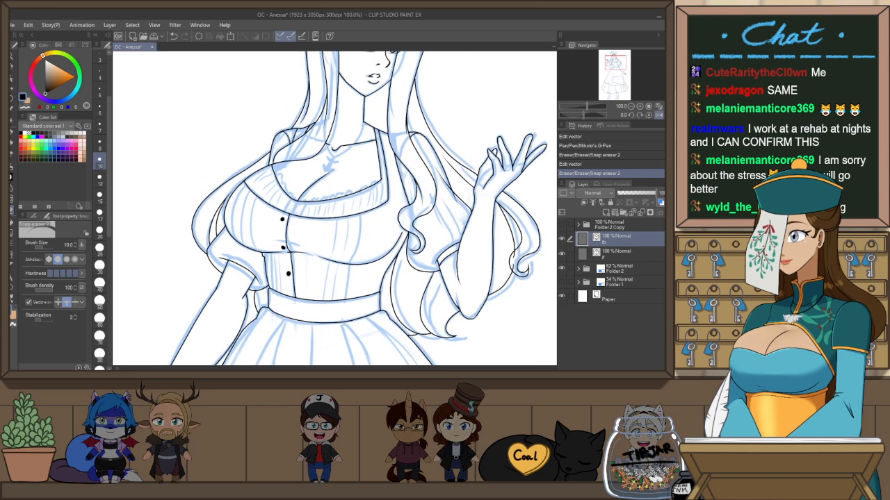
pyautogui.press('h')
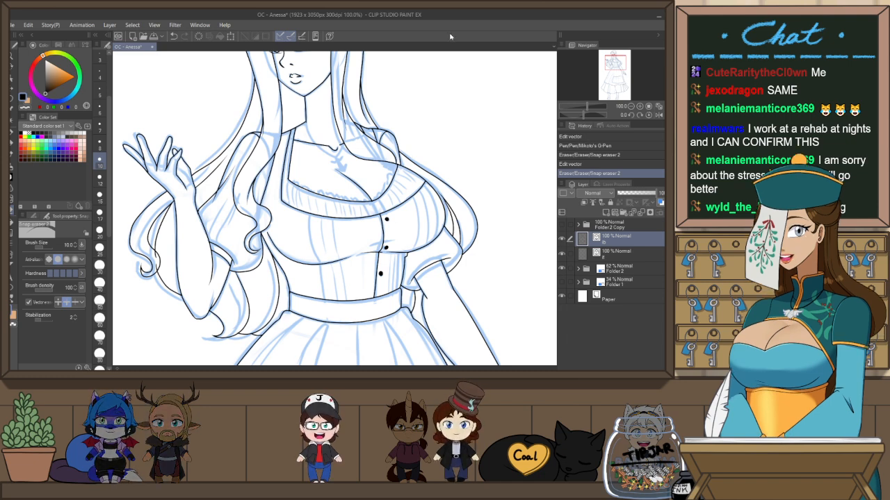
pyautogui.click(228, 272)
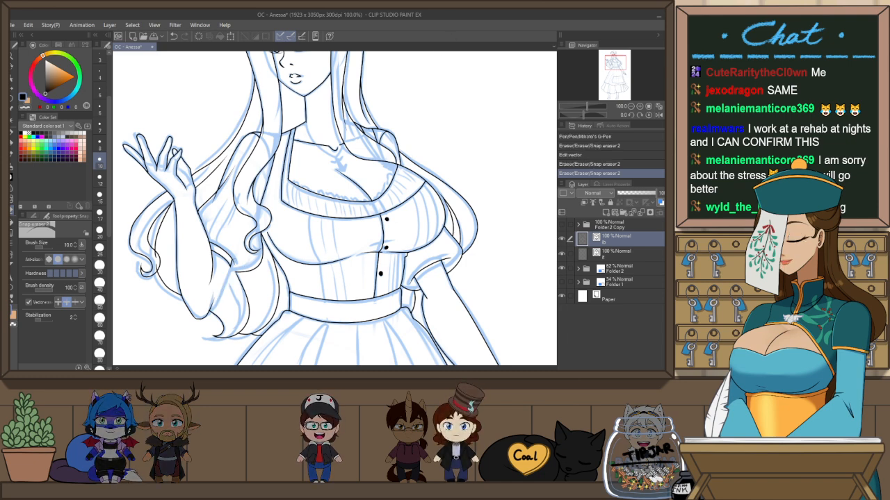
pyautogui.click(233, 268)
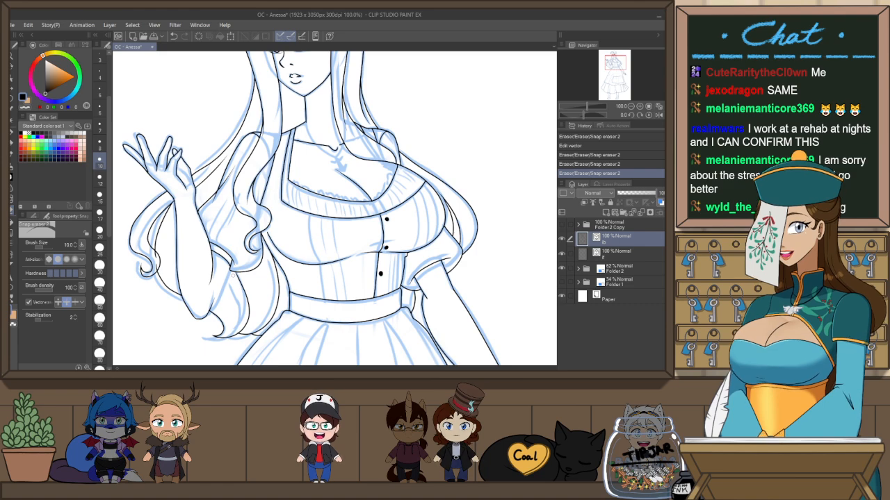
pyautogui.hotkey('ctrl', 'z')
pyautogui.hotkey('ctrl', 'y')
pyautogui.moveTo(260, 308); pyautogui.dragTo(339, 267)
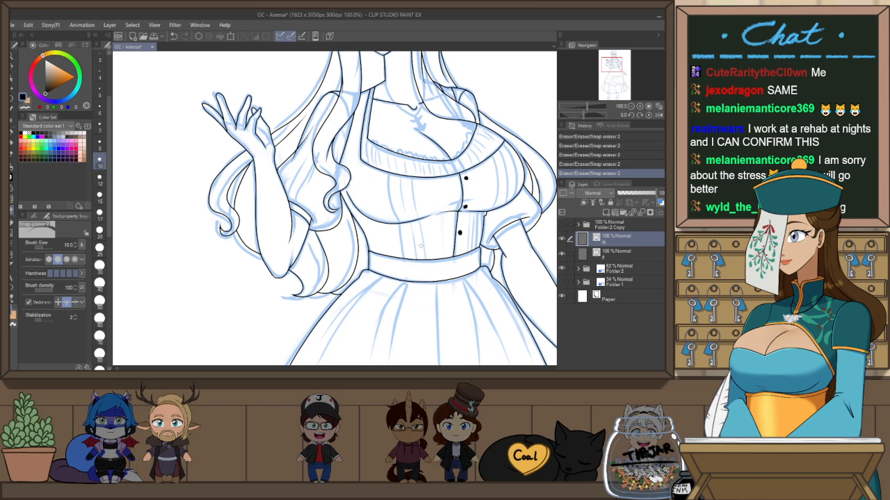
pyautogui.moveTo(426, 270); pyautogui.dragTo(420, 240)
pyautogui.scroll(4, 306, 258)
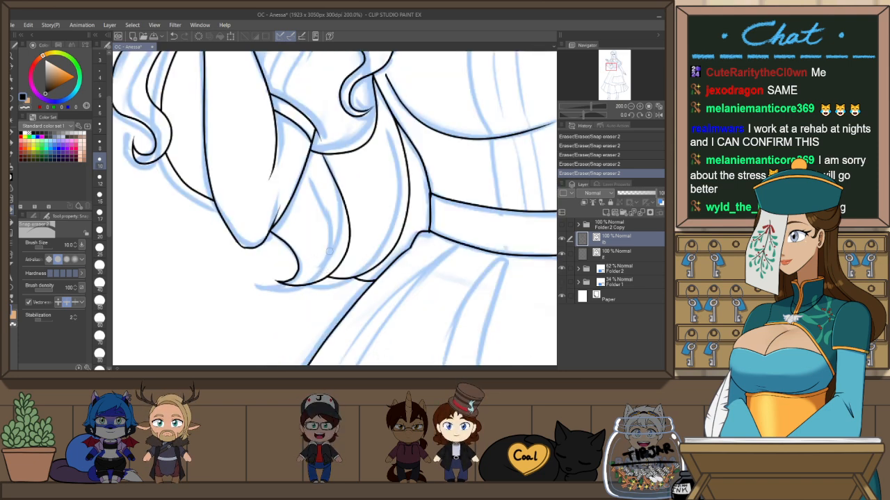
# Ink the skirt's fold lines below the waistband with the G-Pen at size 4, undoing unsatisfactory strokes
pyautogui.scroll(-5, 332, 243)
pyautogui.moveTo(431, 196); pyautogui.dragTo(413, 129)
pyautogui.press('p')
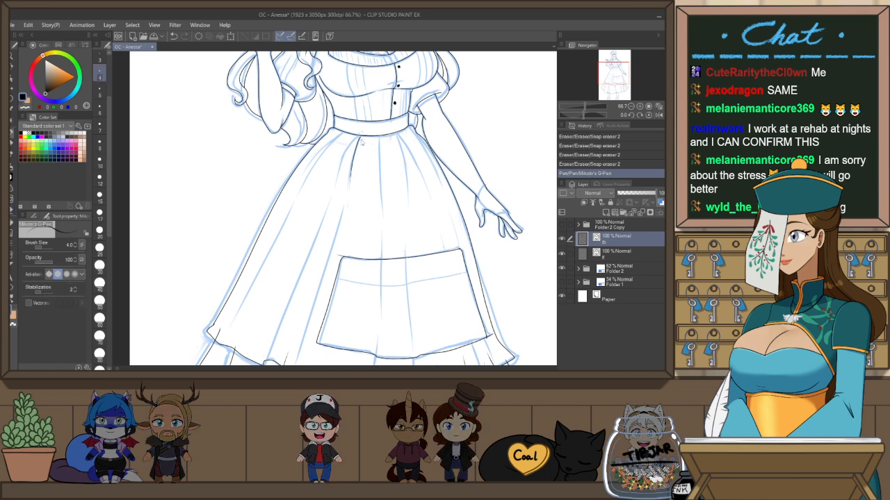
pyautogui.scroll(1, 362, 143)
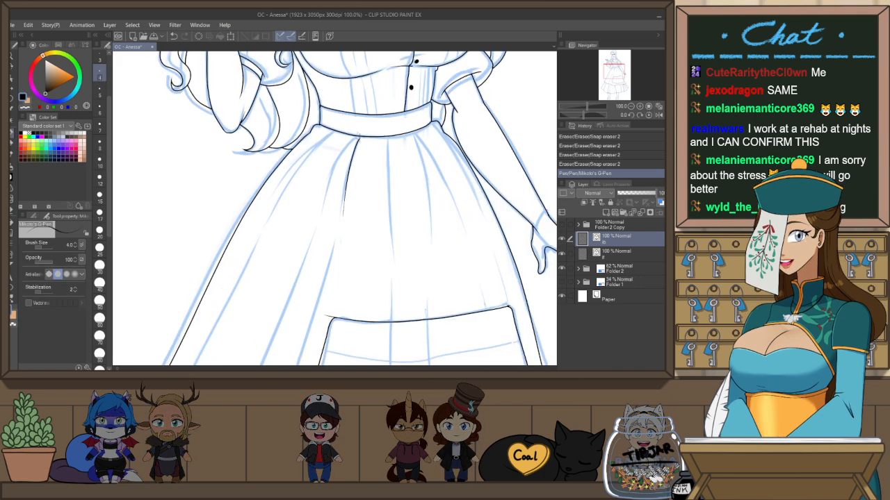
pyautogui.hotkey('ctrl', 'z')
pyautogui.moveTo(342, 227); pyautogui.dragTo(341, 232)
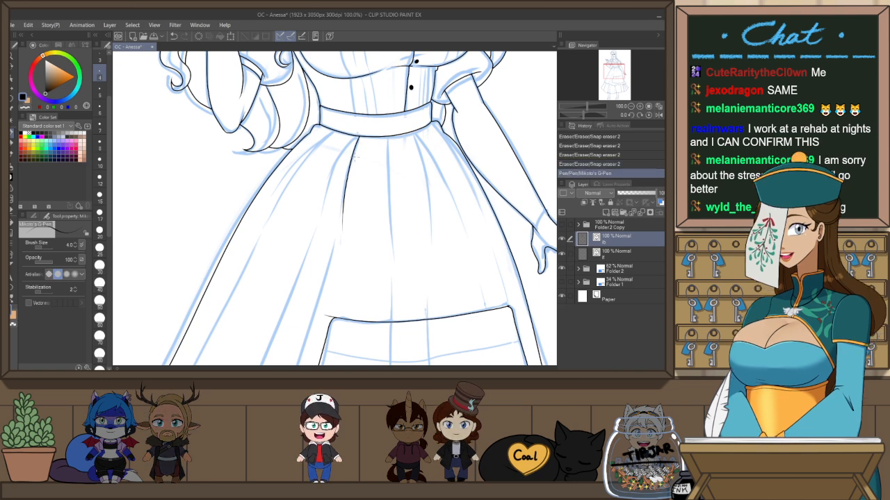
pyautogui.hotkey('ctrl', 'z')
pyautogui.moveTo(341, 189); pyautogui.dragTo(339, 201)
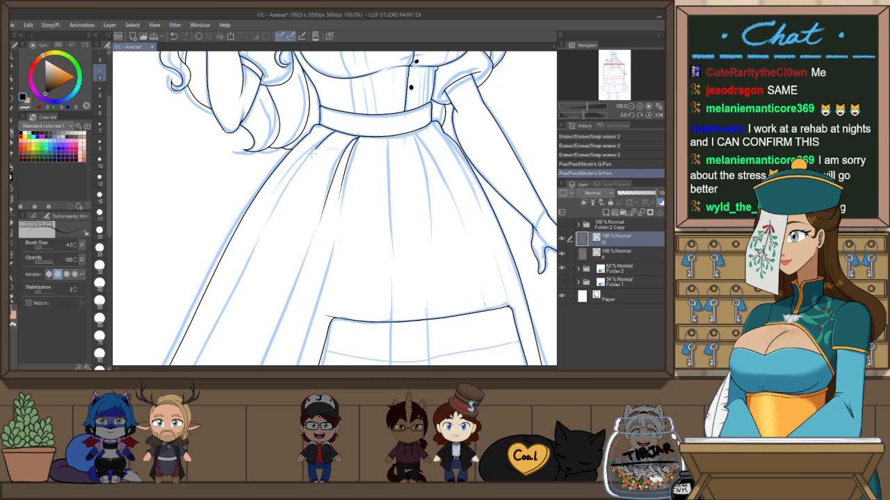
pyautogui.hotkey('ctrl', 'z')
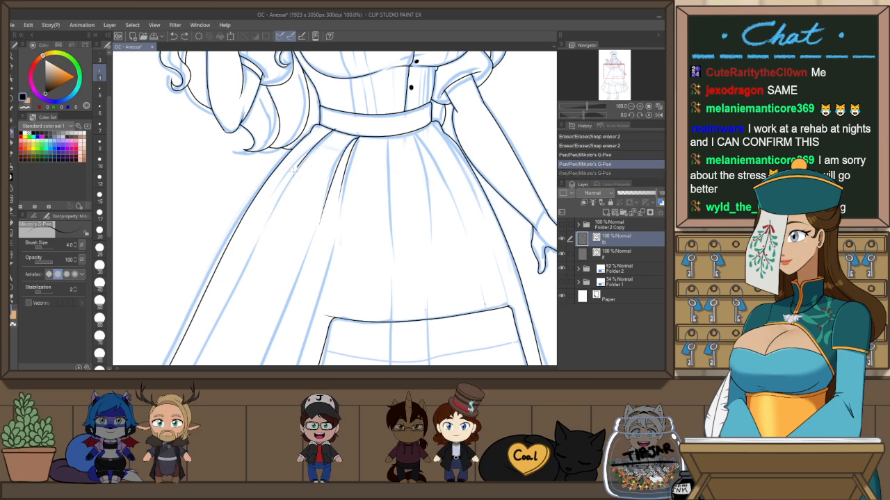
# Ink two tapered fold lines from the waistband down the outer side of the skirt, following the blue sketch
pyautogui.hotkey('ctrl', 'y')
pyautogui.hotkey('ctrl', 'z')
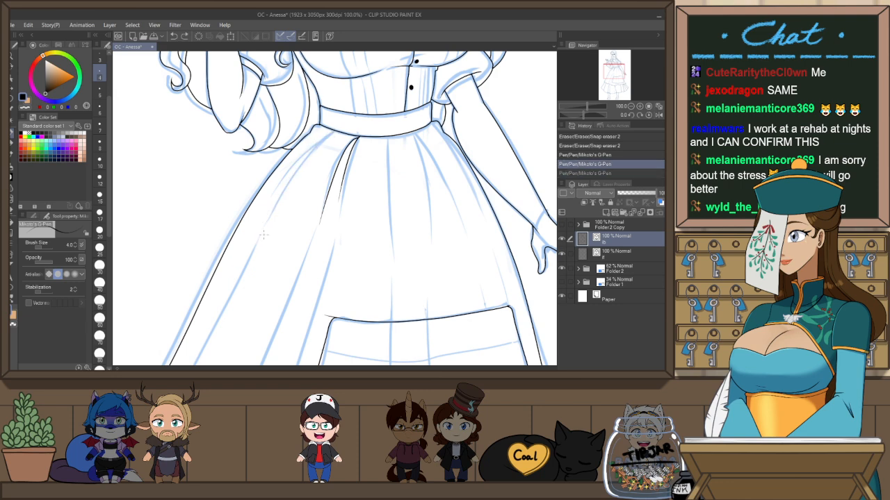
pyautogui.moveTo(333, 132); pyautogui.dragTo(266, 227)
pyautogui.moveTo(324, 136); pyautogui.dragTo(272, 197)
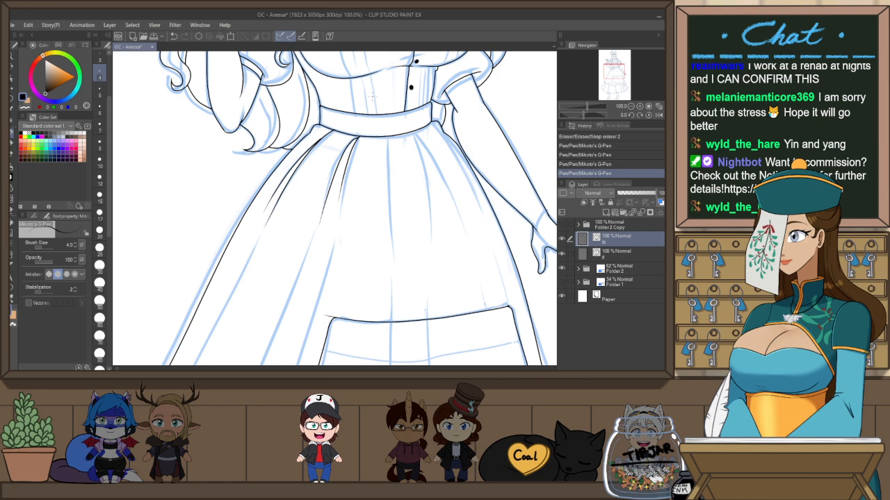
# Ink the skirt's straight central fold and a curved fold beside it, both descending from the waistband
pyautogui.press('h')
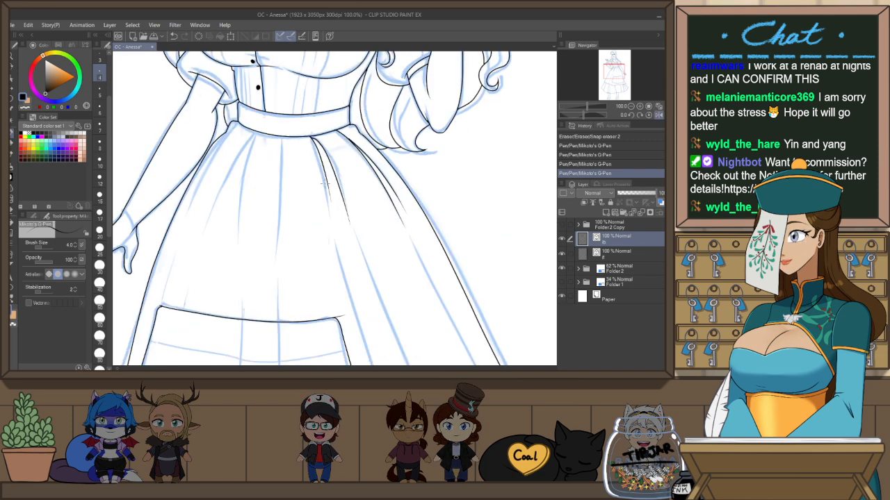
pyautogui.moveTo(316, 203); pyautogui.dragTo(350, 248)
pyautogui.moveTo(317, 182); pyautogui.dragTo(317, 236)
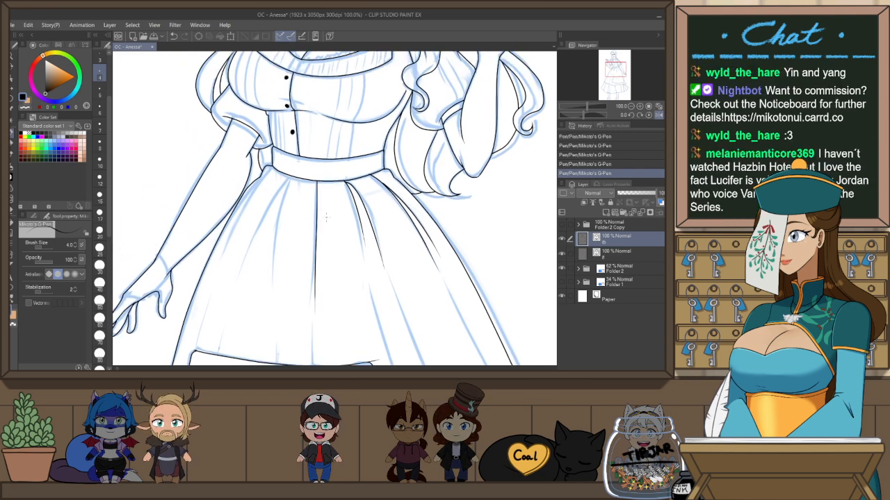
pyautogui.moveTo(291, 186); pyautogui.dragTo(263, 316)
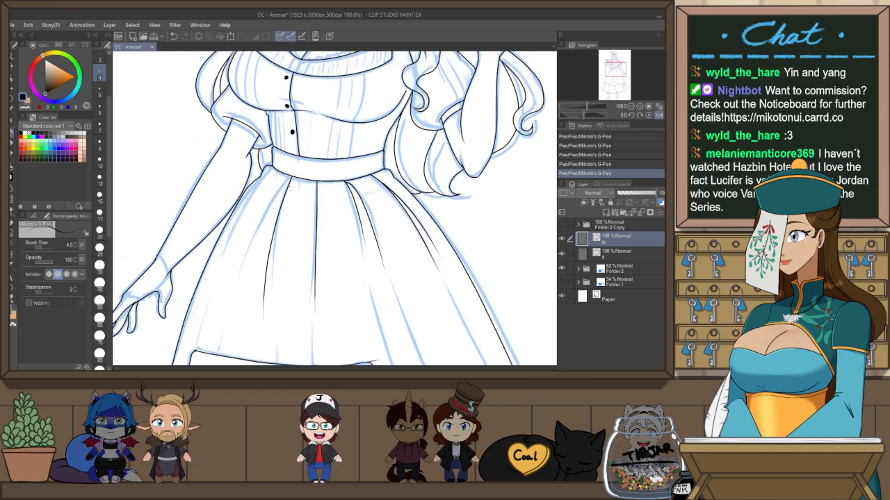
pyautogui.hotkey('ctrl', 'z')
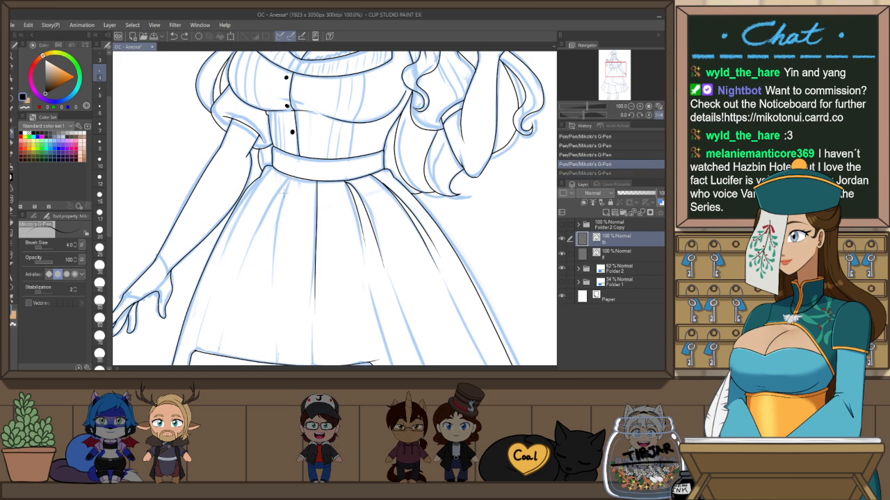
pyautogui.moveTo(269, 208)
pyautogui.mouseDown()
pyautogui.moveTo(268, 285)
pyautogui.moveTo(305, 247)
pyautogui.mouseUp()
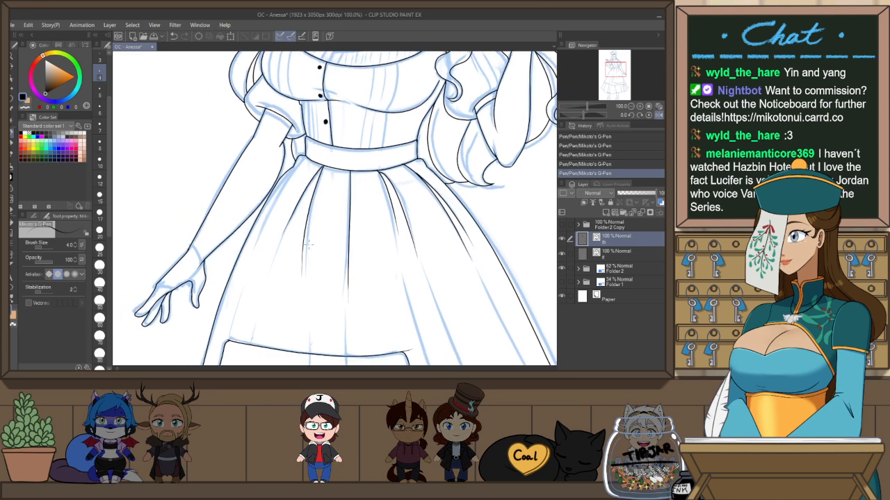
# Ink a second fold flaring outward from the same waistband point as the curved fold beside the skirt's centre line
pyautogui.scroll(2, 310, 256)
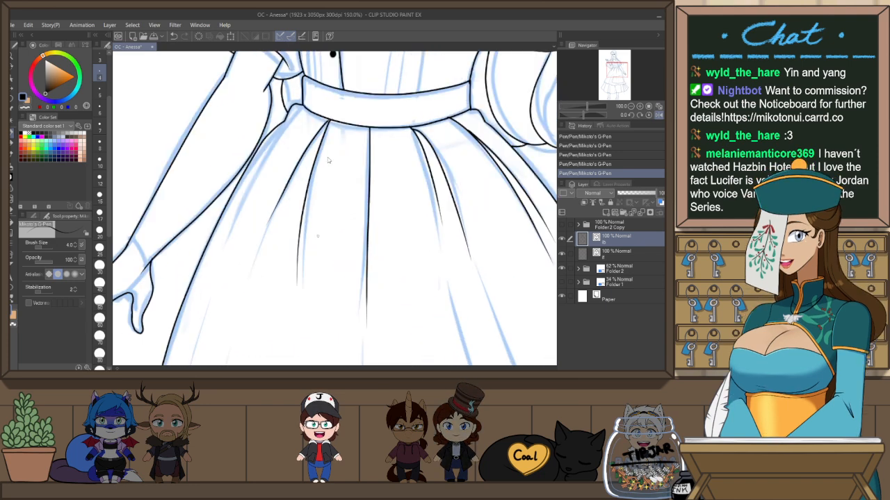
pyautogui.moveTo(325, 105); pyautogui.dragTo(247, 266)
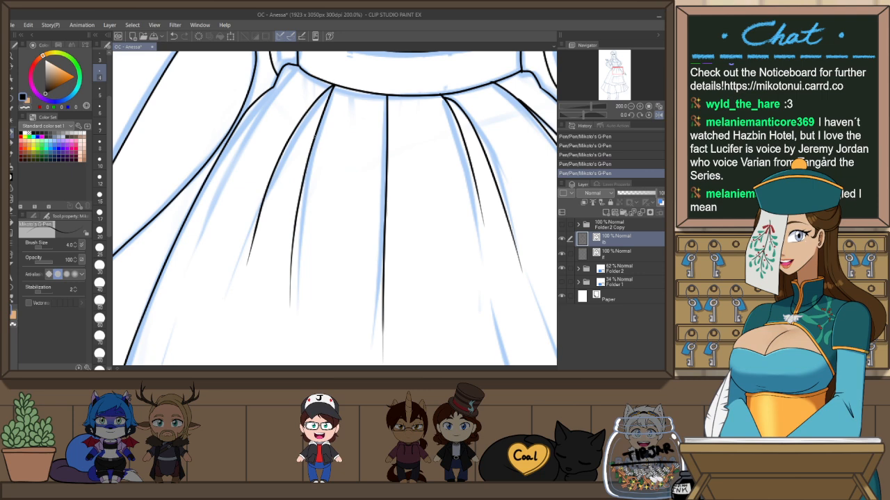
pyautogui.hotkey('ctrl', 'z')
pyautogui.moveTo(333, 87); pyautogui.dragTo(233, 278)
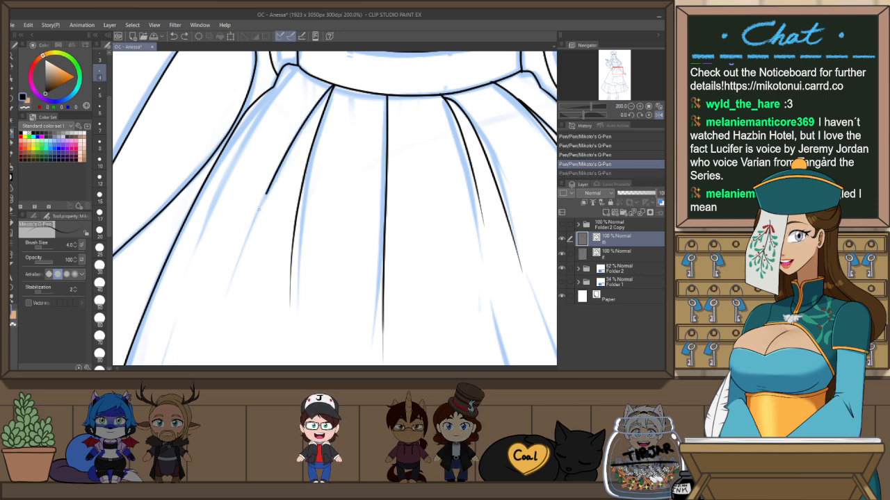
# Ink the outermost fold from the waistband's corner down along the skirt edge, redrawing the stroke until it follows the sketch
pyautogui.moveTo(300, 68); pyautogui.dragTo(228, 167)
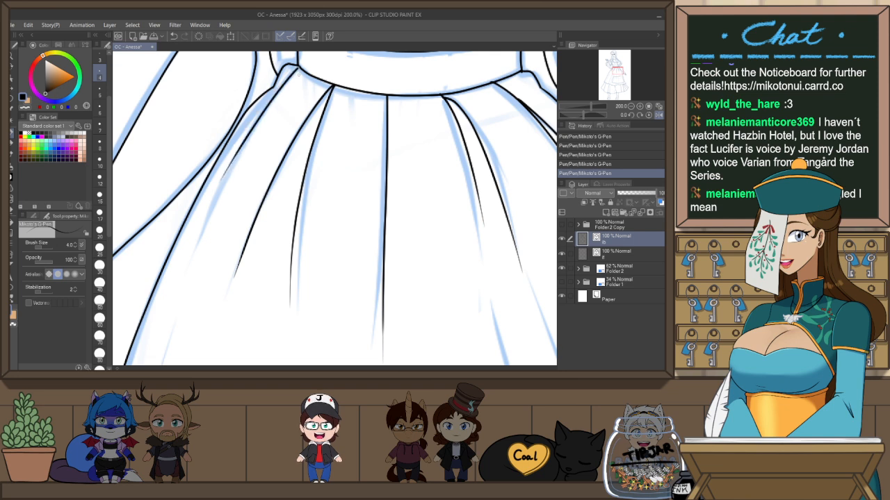
pyautogui.moveTo(268, 107); pyautogui.dragTo(210, 203)
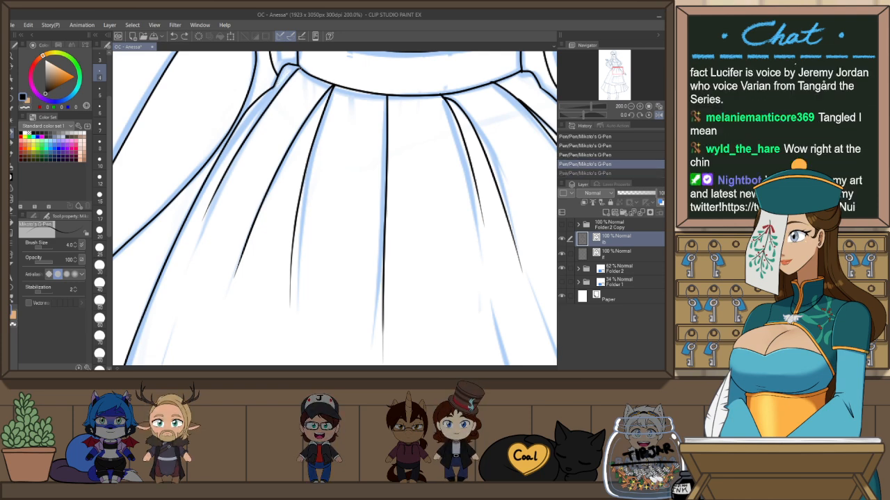
pyautogui.hotkey('ctrl', 'z')
pyautogui.hotkey('ctrl', 'z')
pyautogui.hotkey('ctrl', 'y')
pyautogui.hotkey('ctrl', 'y')
pyautogui.hotkey('ctrl', 'z')
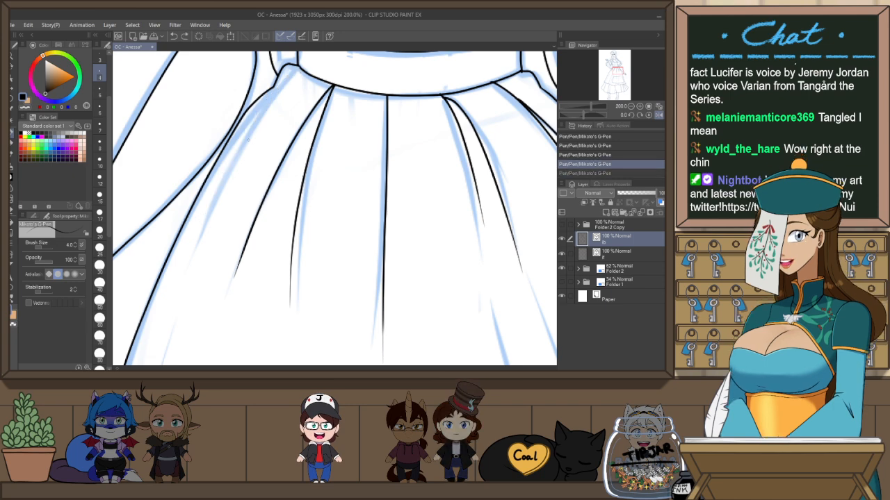
pyautogui.moveTo(299, 70)
pyautogui.mouseDown()
pyautogui.moveTo(258, 126)
pyautogui.moveTo(217, 219)
pyautogui.mouseUp()
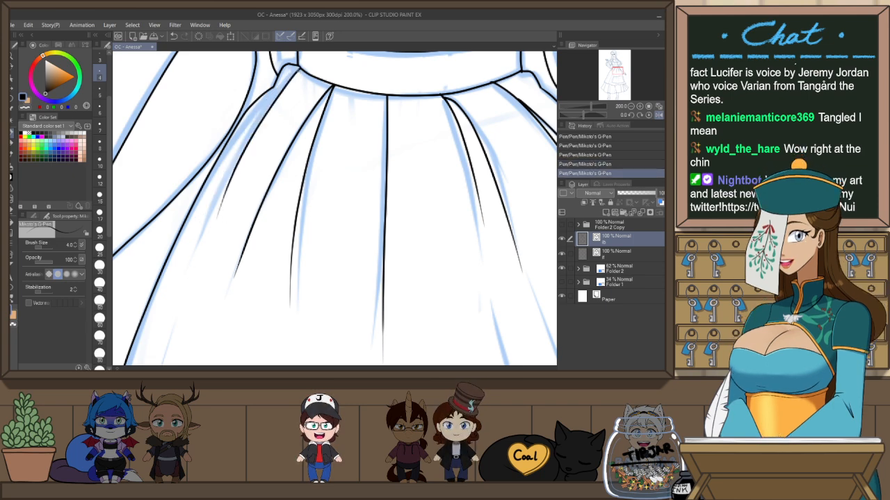
pyautogui.hotkey('ctrl', 'z')
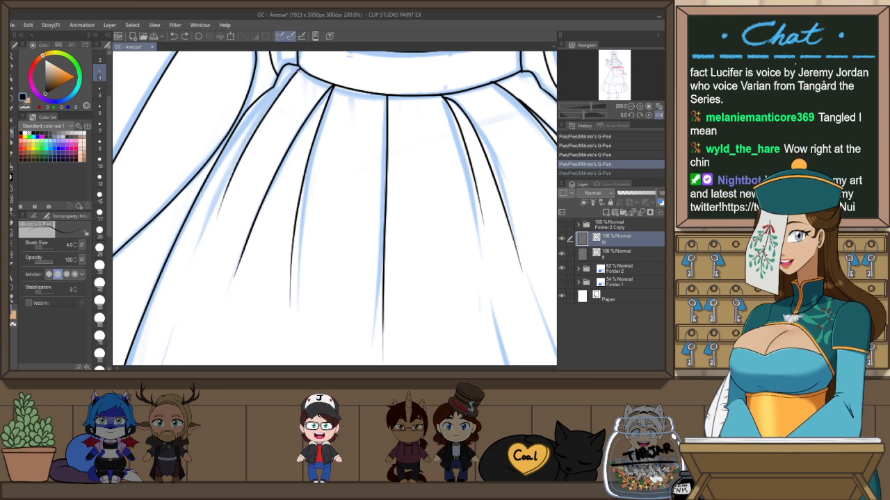
pyautogui.moveTo(300, 68); pyautogui.dragTo(283, 87)
pyautogui.scroll(-2, 358, 210)
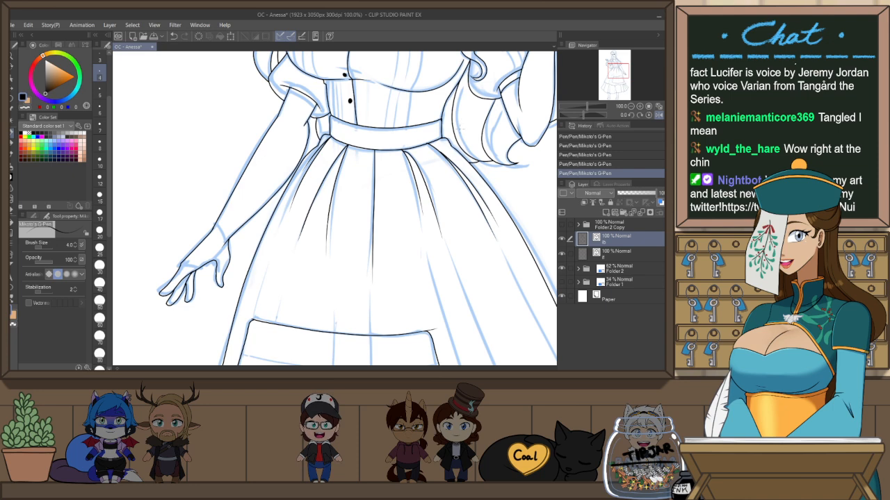
# Erase the line overshoots at the waistband's upper corner and where the skirt folds meet its lower edge, using the Snap eraser
pyautogui.press('h')
pyautogui.moveTo(293, 255); pyautogui.dragTo(387, 267)
pyautogui.scroll(2, 327, 129)
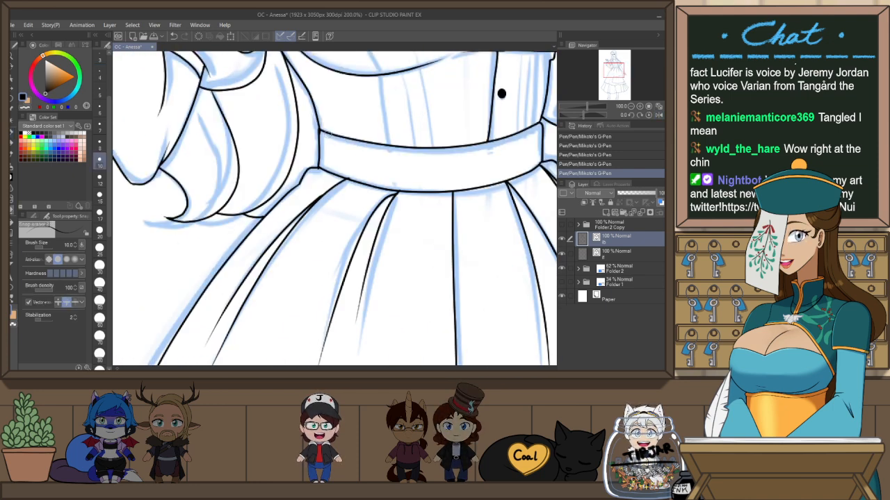
pyautogui.press('e')
pyautogui.moveTo(318, 127); pyautogui.dragTo(322, 125)
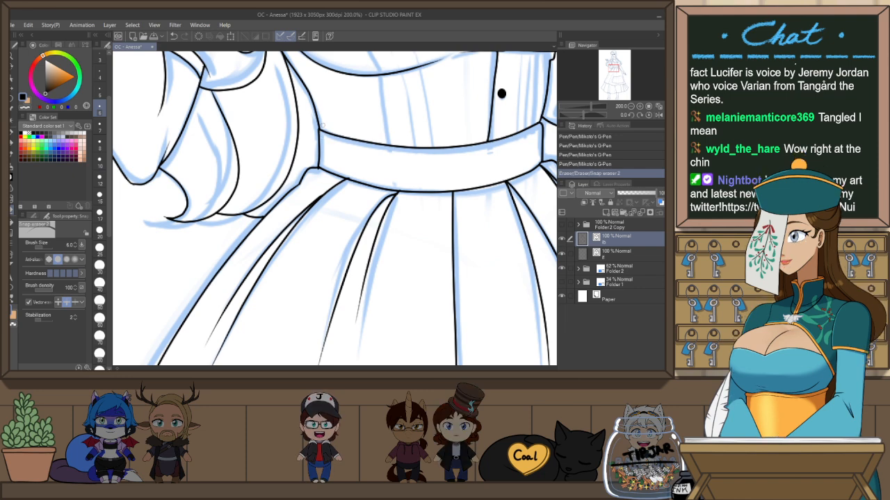
pyautogui.moveTo(347, 170); pyautogui.dragTo(332, 169)
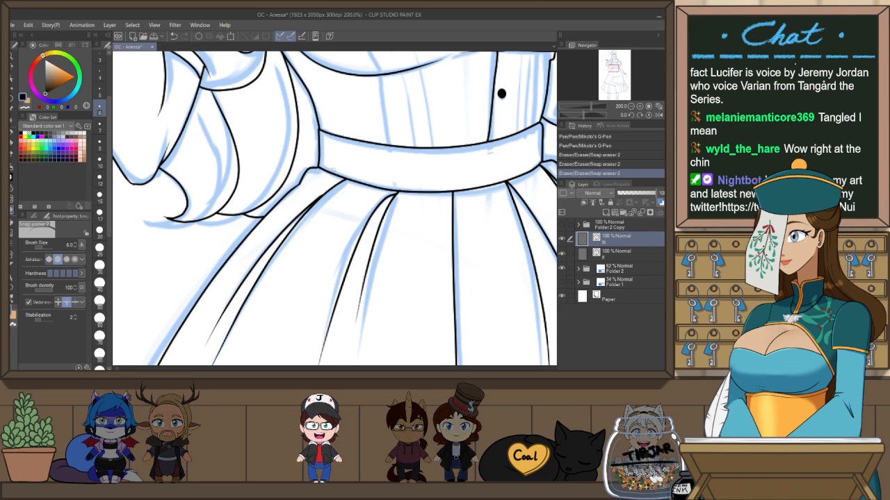
# Ink a short G-Pen crease on the skirt just below the waistband's side corner, comparing it with and without the stroke
pyautogui.press('p')
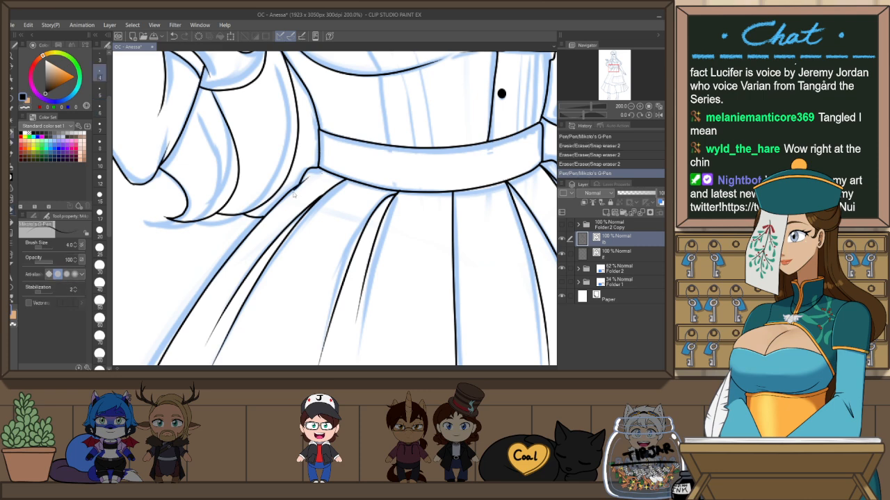
pyautogui.hotkey('ctrl', 'z')
pyautogui.hotkey('ctrl', 'y')
pyautogui.hotkey('ctrl', 'z')
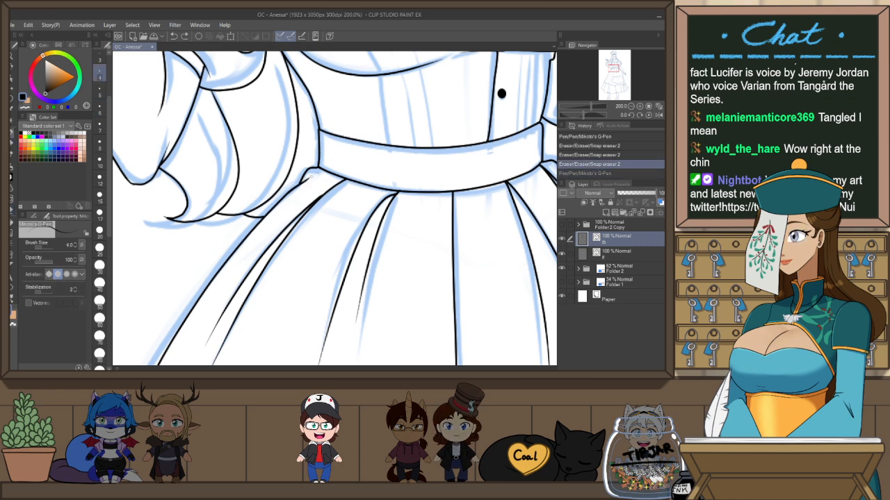
pyautogui.hotkey('ctrl', 'y')
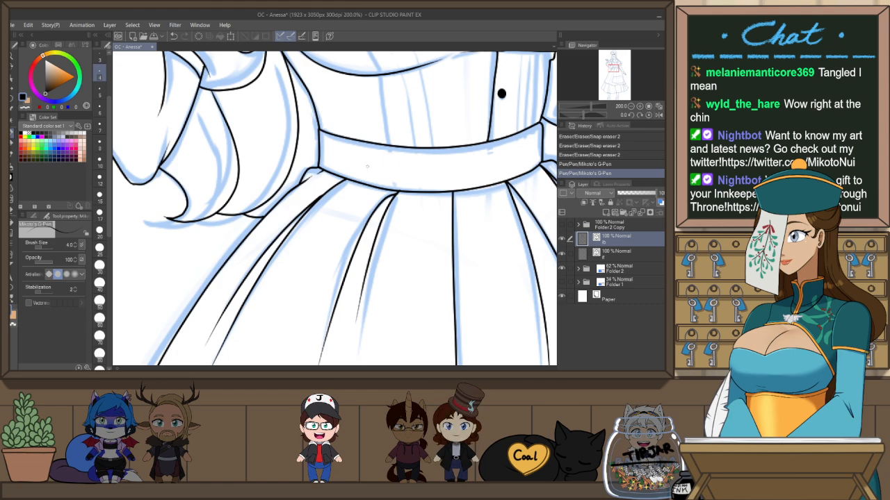
# Ink the first vertical bodice seam from the ruffled collar over the bust and down to the waistband
pyautogui.scroll(-3, 377, 157)
pyautogui.moveTo(464, 112); pyautogui.dragTo(428, 204)
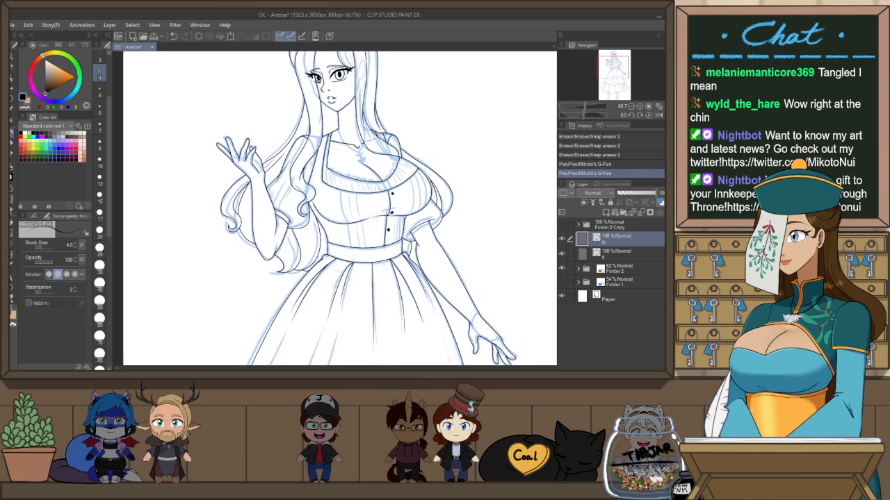
pyautogui.scroll(2, 380, 217)
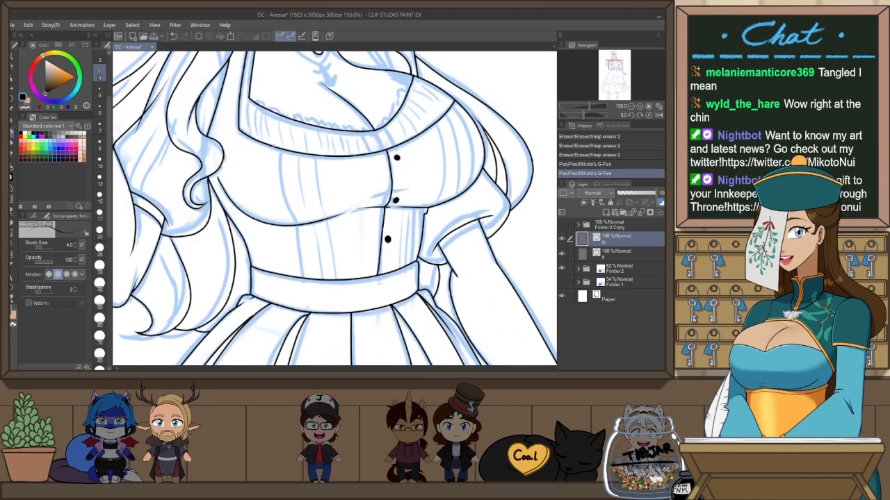
pyautogui.moveTo(272, 156); pyautogui.dragTo(286, 222)
pyautogui.hotkey('ctrl', 'z')
pyautogui.moveTo(277, 156); pyautogui.dragTo(281, 213)
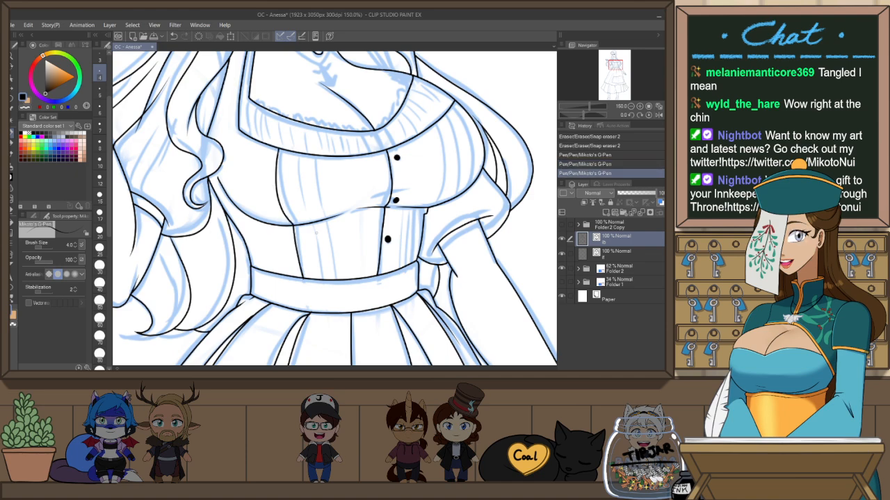
# Ink the seam on the other side of the bodice and clean up and redraw its lower part above the waistband
pyautogui.press('h')
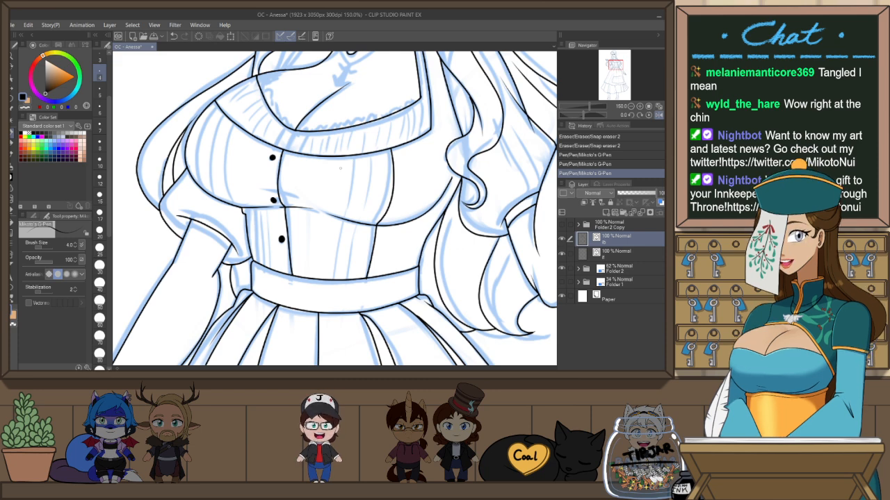
pyautogui.moveTo(217, 106); pyautogui.dragTo(203, 191)
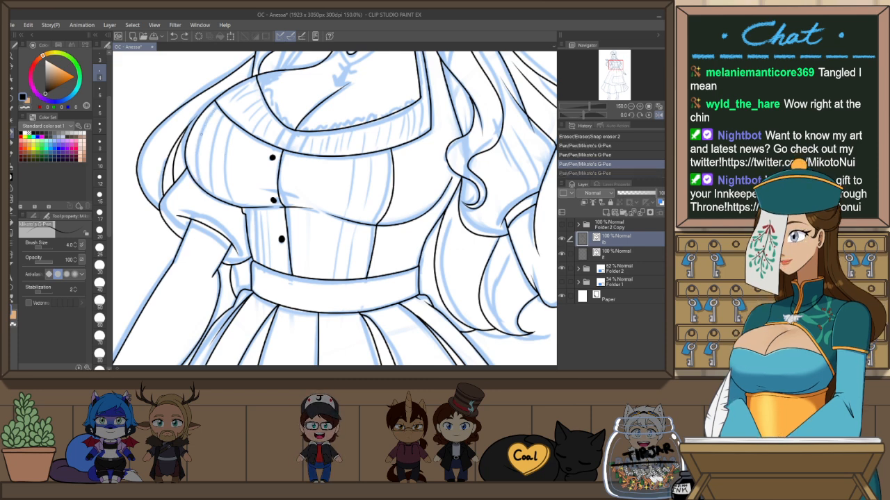
pyautogui.press('e')
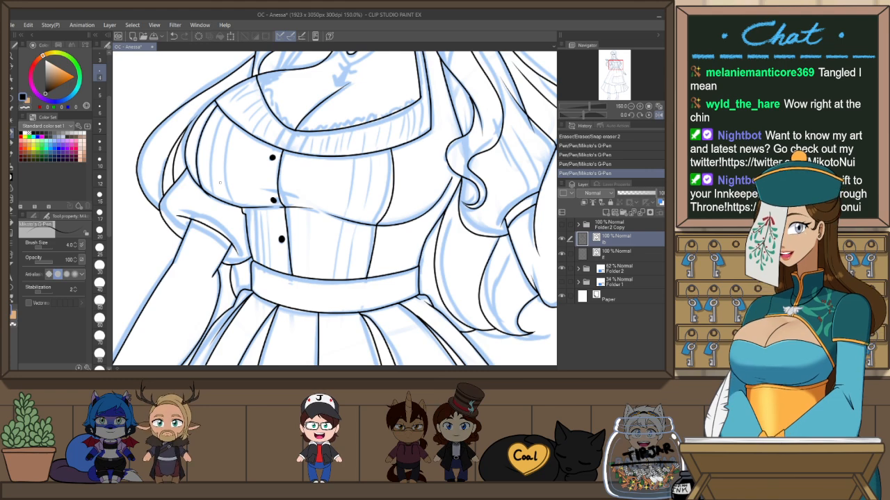
pyautogui.moveTo(241, 203); pyautogui.dragTo(245, 210)
pyautogui.press('p')
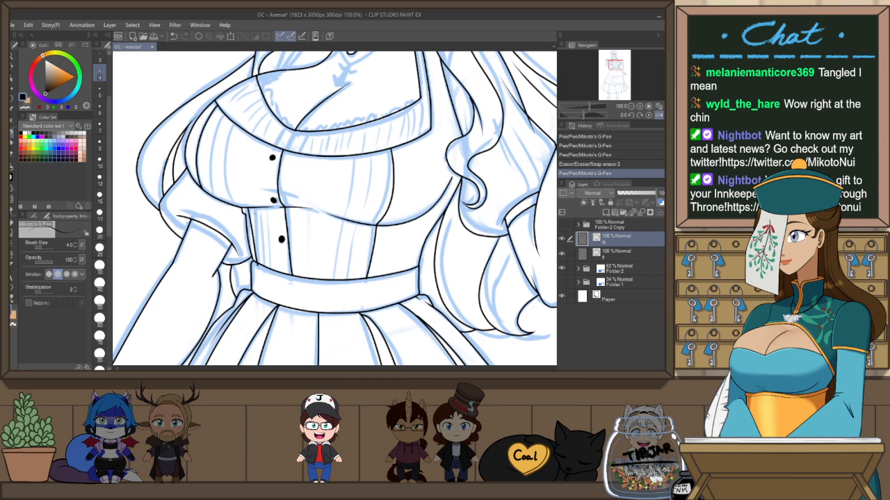
pyautogui.hotkey('ctrl', 'z')
pyautogui.moveTo(246, 206); pyautogui.dragTo(253, 260)
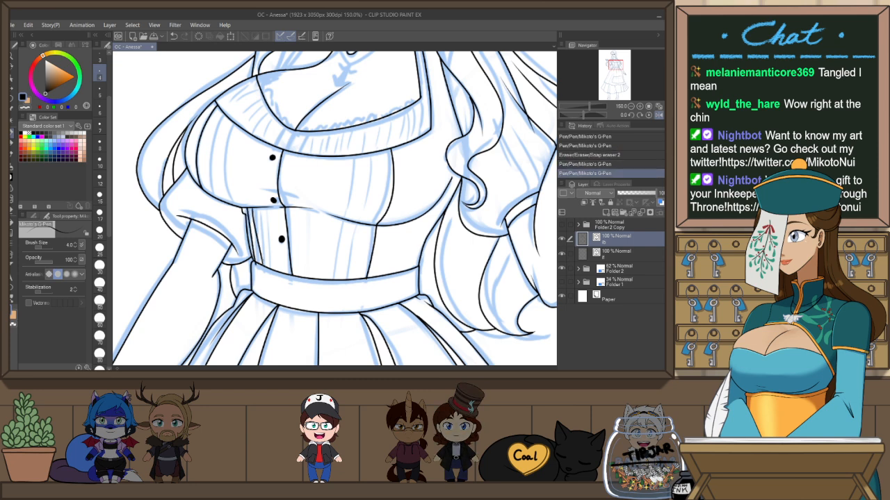
pyautogui.hotkey('ctrl', 'z')
# Ink further vertical pleat lines beside the first bodice seam, over the bust and down to the waistband
pyautogui.press('h')
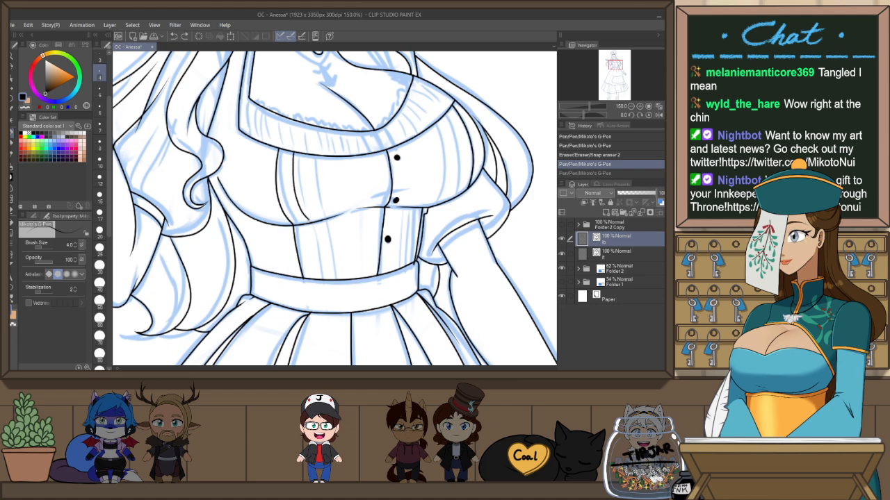
pyautogui.hotkey('ctrl', 'y')
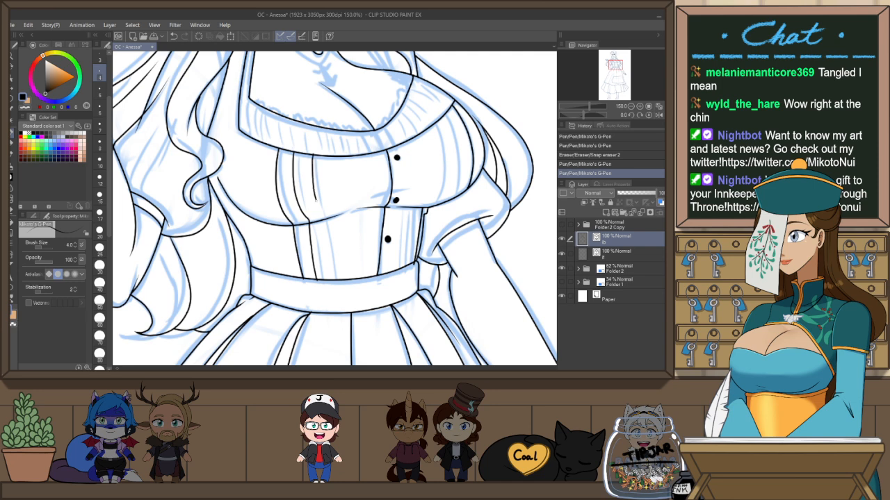
pyautogui.moveTo(331, 270); pyautogui.dragTo(332, 282)
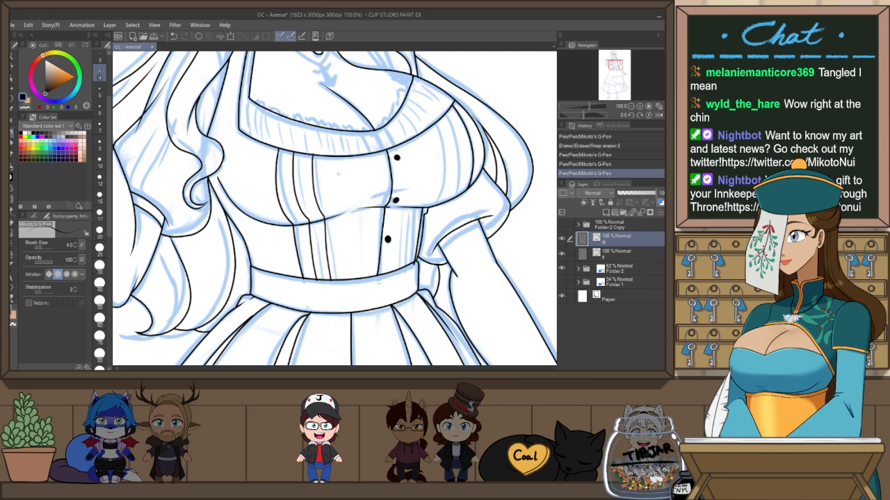
# Adjust the new pleat lines near the underbust curve with the Pinch vector line tool
pyautogui.press('t')
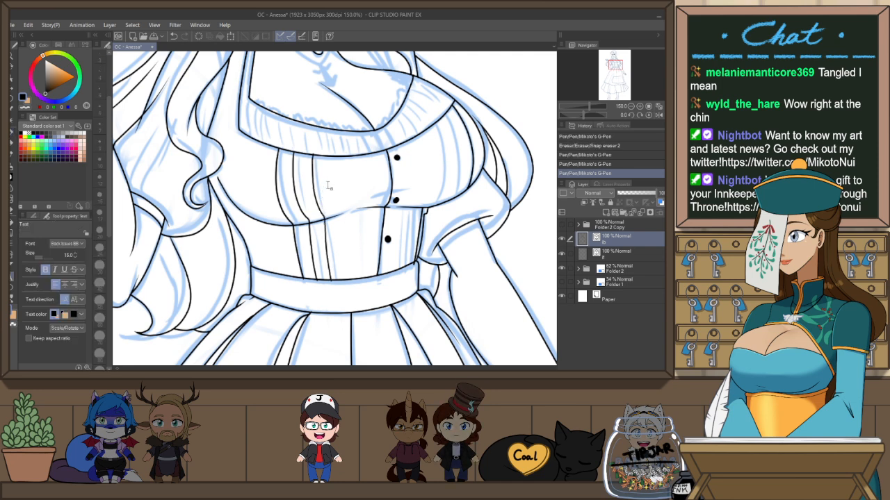
pyautogui.press('y')
pyautogui.moveTo(319, 198); pyautogui.dragTo(302, 208)
pyautogui.press('e')
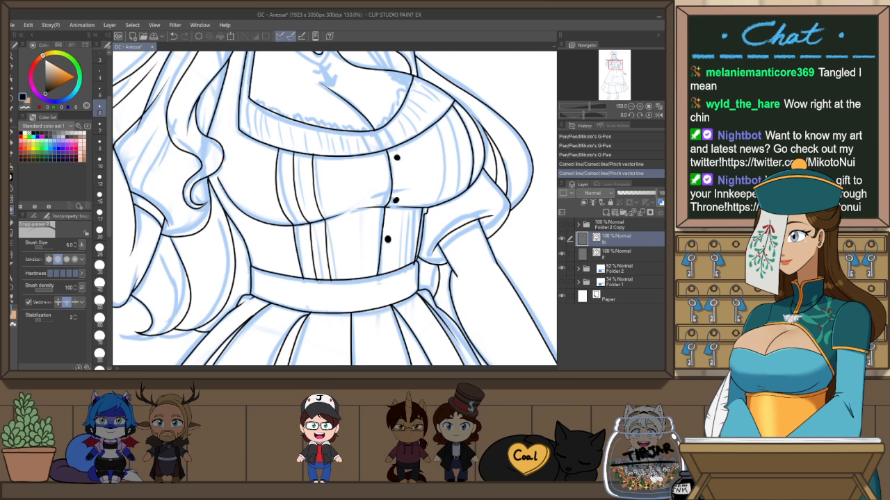
# Erase the overshooting ends of the new pleat lines at the waistband and at the ruffled collar's lower edge
pyautogui.click(322, 282)
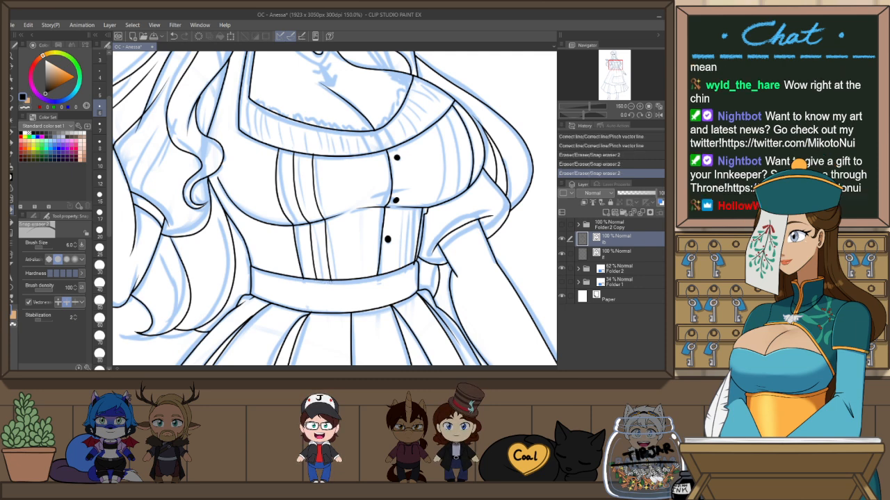
pyautogui.click(315, 281)
pyautogui.click(300, 280)
pyautogui.click(303, 280)
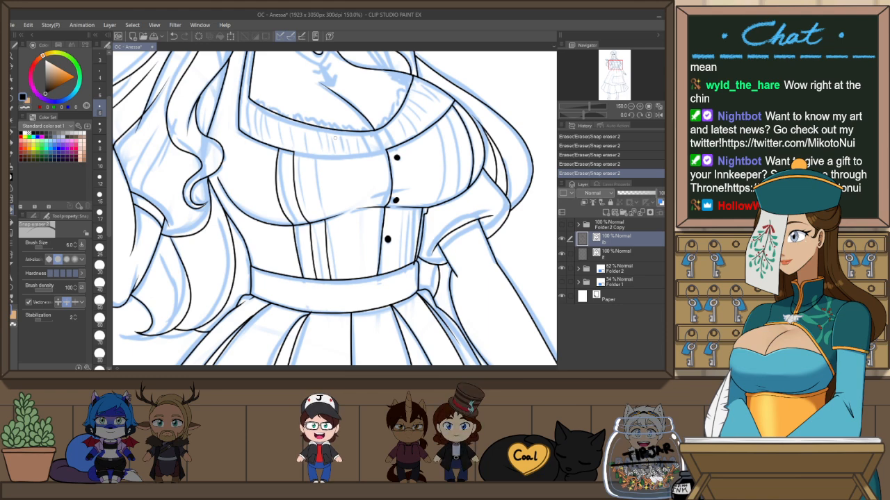
pyautogui.hotkey('ctrl', 'z')
pyautogui.click(316, 153)
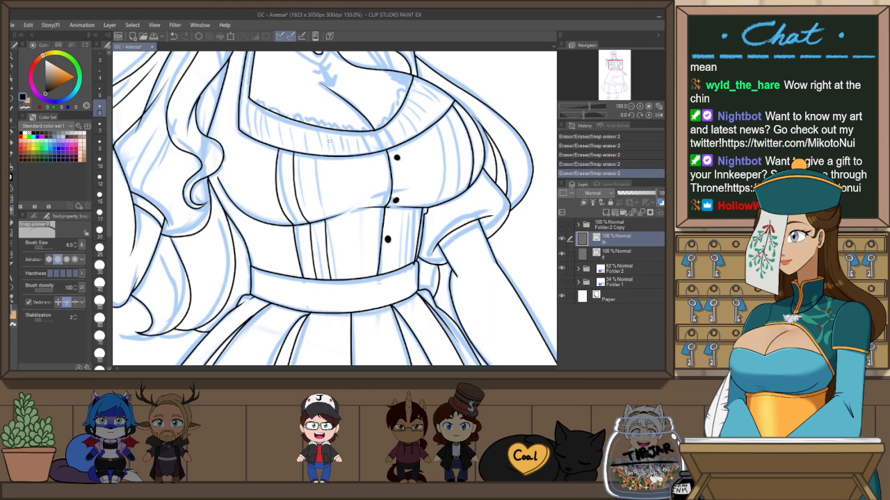
pyautogui.hotkey('ctrl', 'z')
pyautogui.click(316, 153)
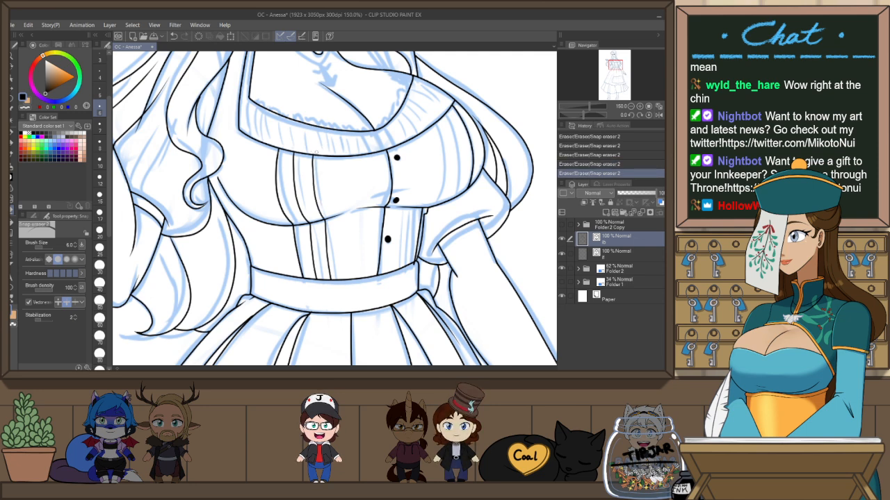
# Ink two curved pleat lines over the bust on the sleeve side of the buttons and trim their ends at the collar
pyautogui.press('h')
pyautogui.press('p')
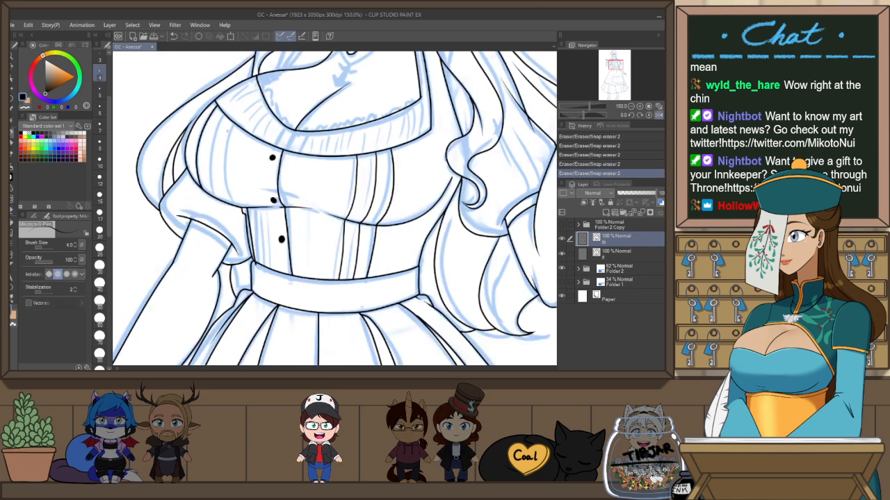
pyautogui.moveTo(210, 135); pyautogui.dragTo(217, 194)
pyautogui.hotkey('ctrl', 'z')
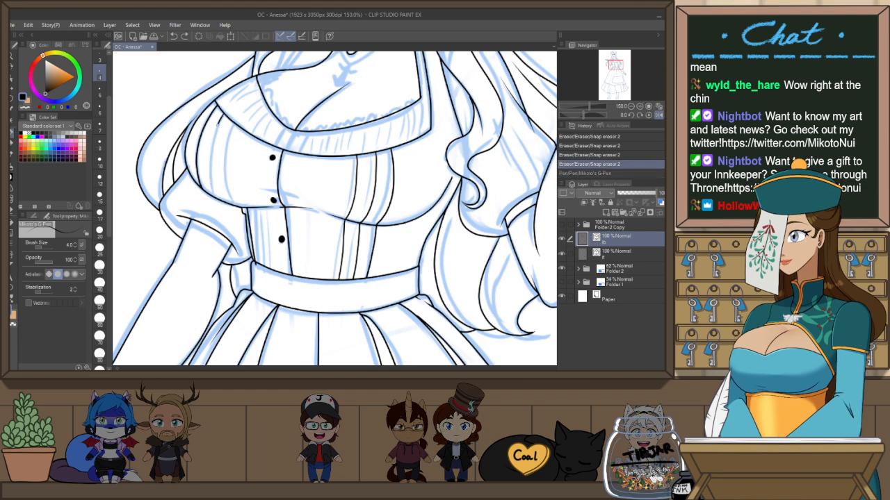
pyautogui.moveTo(217, 120); pyautogui.dragTo(221, 188)
pyautogui.hotkey('ctrl', 'z')
pyautogui.moveTo(216, 122); pyautogui.dragTo(219, 203)
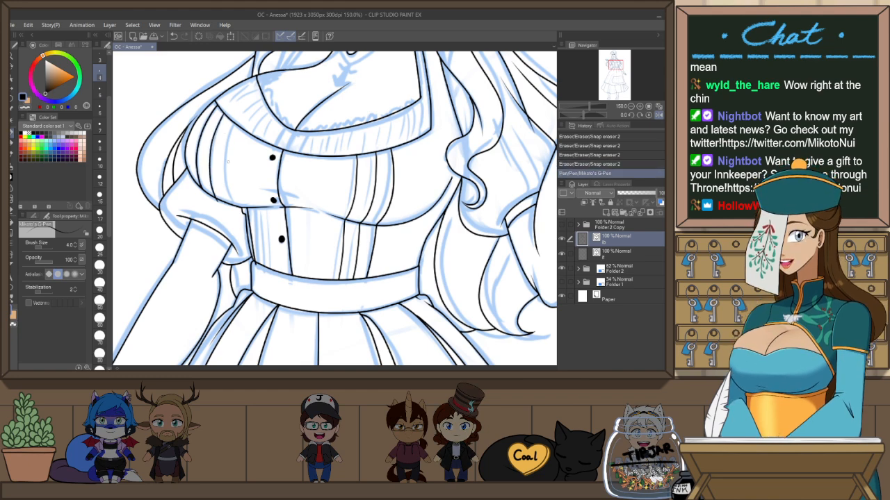
pyautogui.press('e')
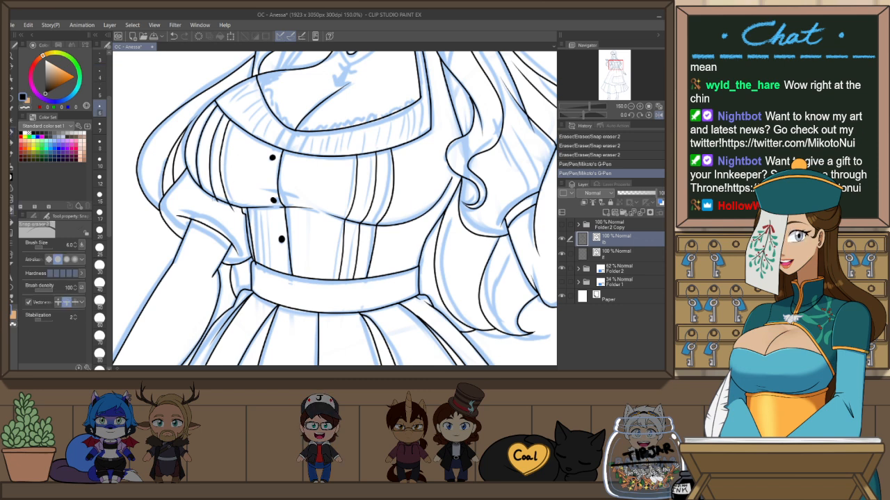
pyautogui.moveTo(229, 116); pyautogui.dragTo(230, 120)
pyautogui.hotkey('ctrl', 'z')
# Ink the matching pleat lines below the bust on the button side and trim their ends at the waistband
pyautogui.press('p')
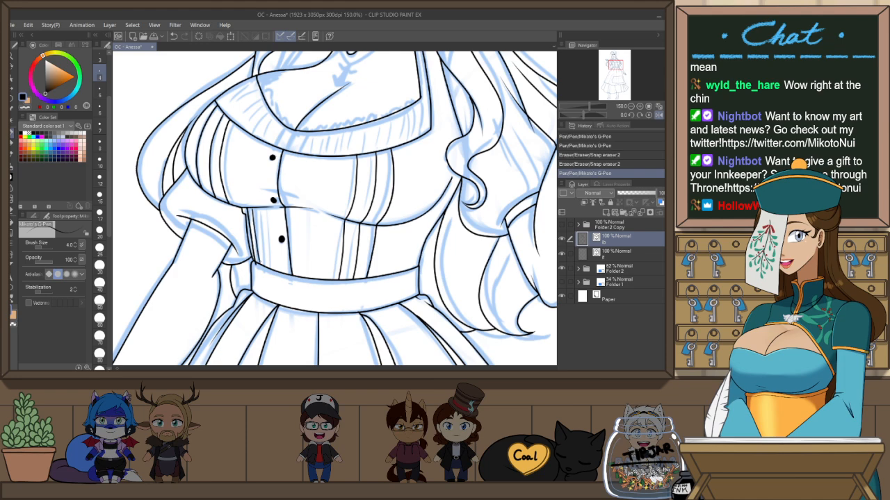
pyautogui.hotkey('ctrl', 'z')
pyautogui.hotkey('ctrl', 'y')
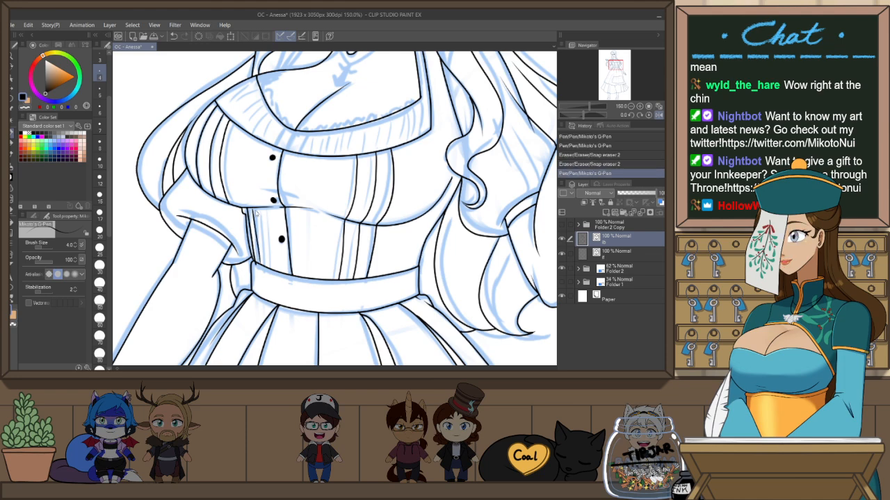
pyautogui.hotkey('ctrl', 'z')
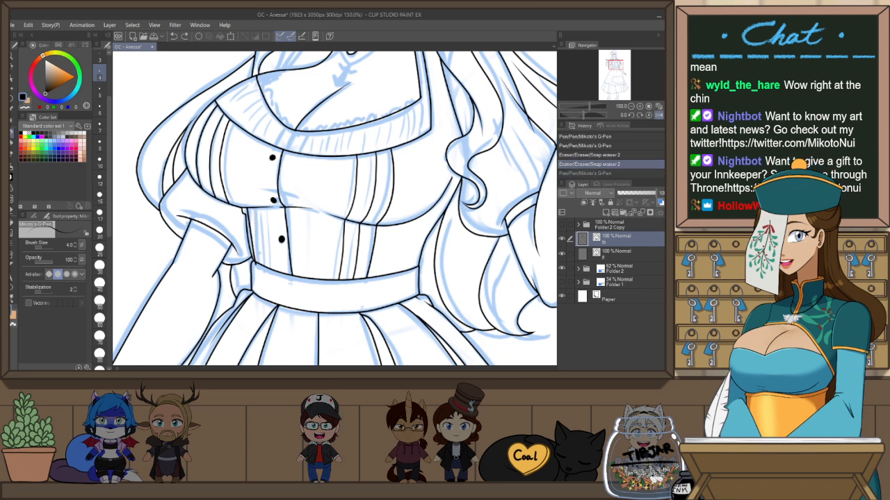
pyautogui.hotkey('ctrl', 'y')
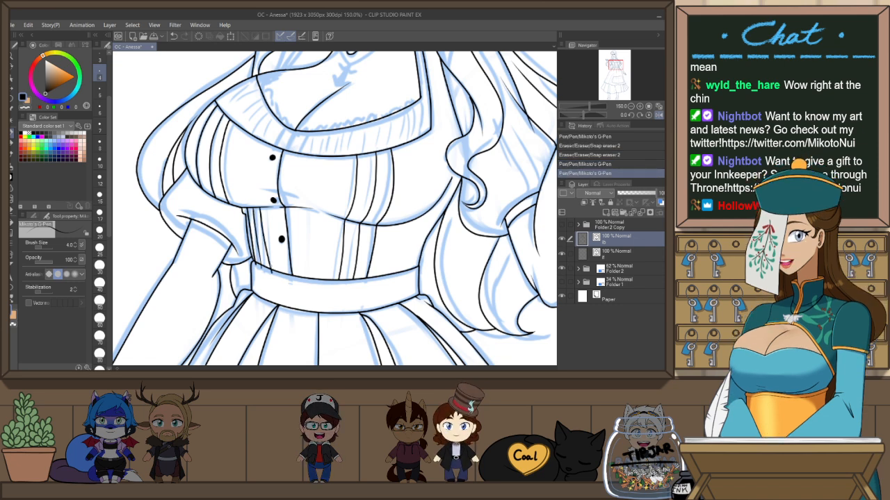
pyautogui.hotkey('ctrl', 'y')
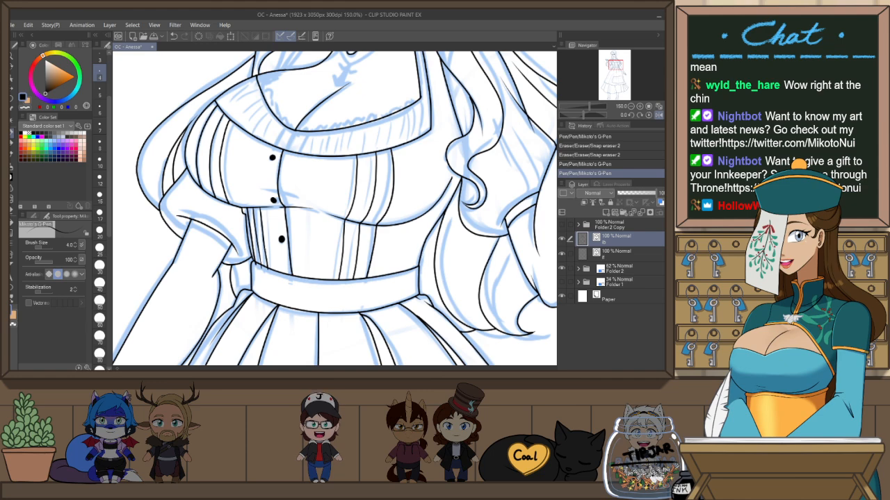
pyautogui.press('e')
pyautogui.moveTo(257, 266); pyautogui.dragTo(267, 272)
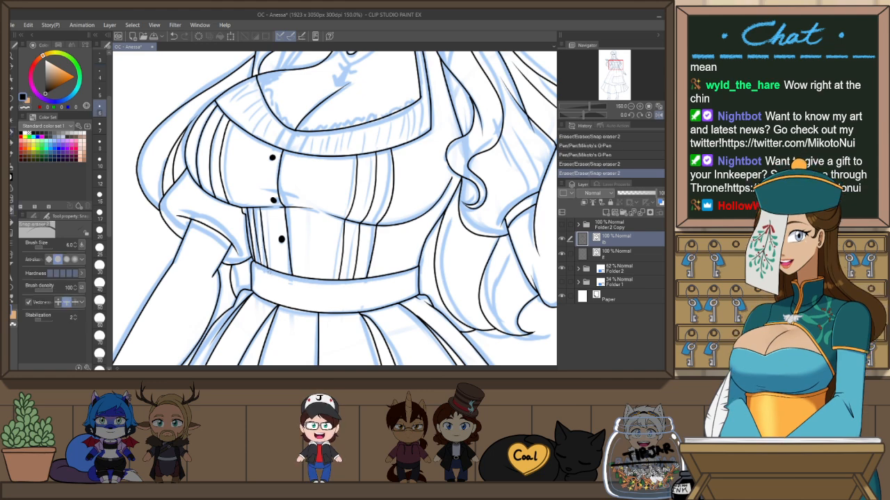
pyautogui.click(290, 282)
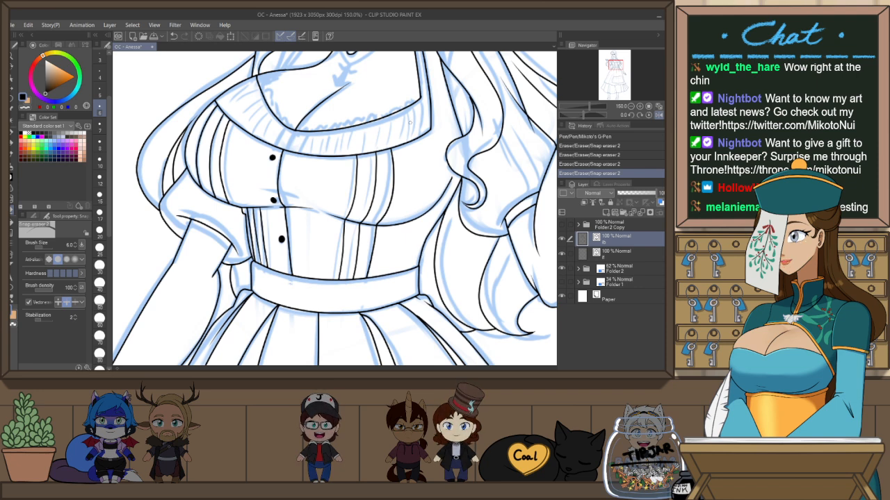
# Shift the button below the bust slightly upward and place a duplicate of it just above the waistband along the front seam
pyautogui.press('o')
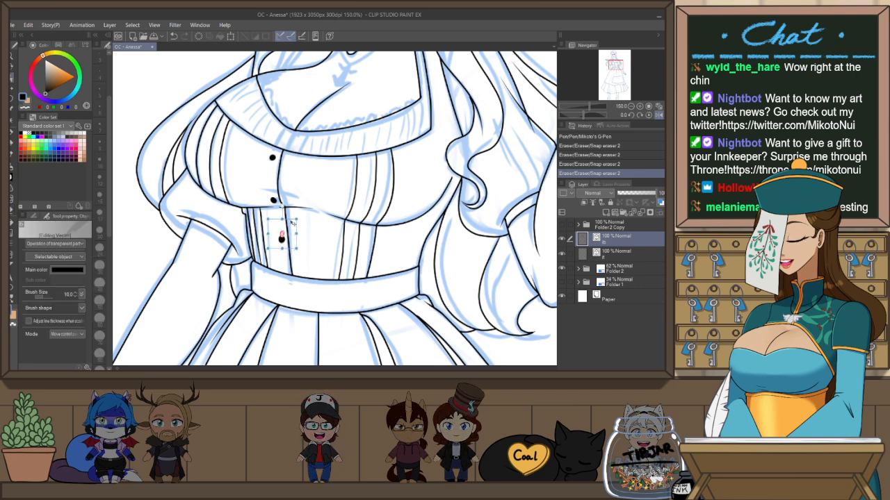
pyautogui.moveTo(280, 239)
pyautogui.mouseDown()
pyautogui.moveTo(293, 239)
pyautogui.moveTo(293, 258)
pyautogui.mouseUp()
pyautogui.hotkey('ctrl', 'c')
pyautogui.hotkey('ctrl', 'v')
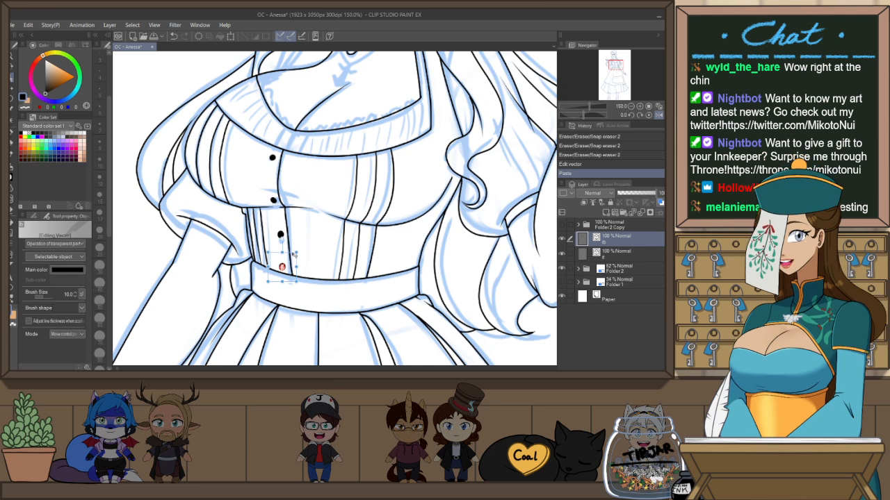
pyautogui.click(312, 245)
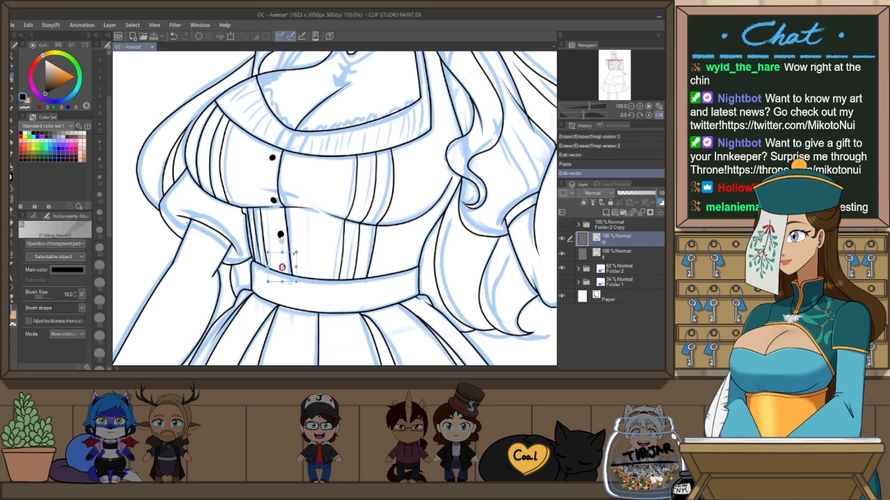
pyautogui.moveTo(294, 254); pyautogui.dragTo(297, 256)
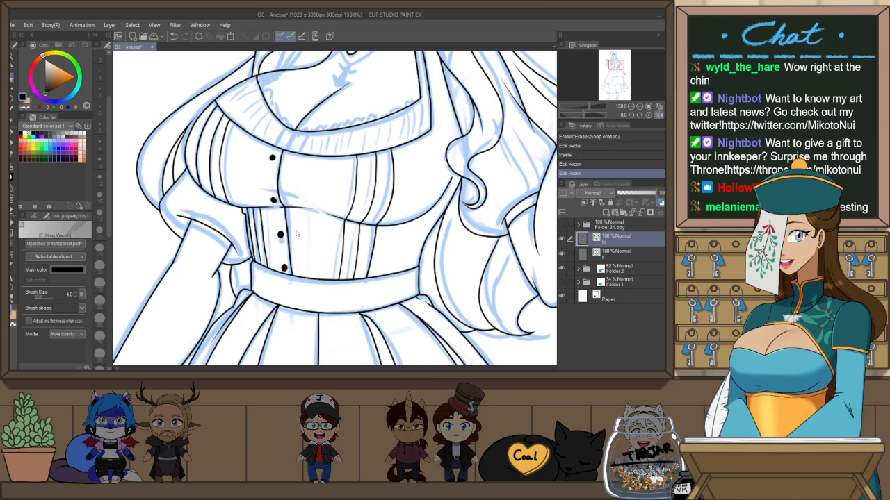
pyautogui.click(282, 235)
pyautogui.moveTo(289, 224); pyautogui.dragTo(289, 224)
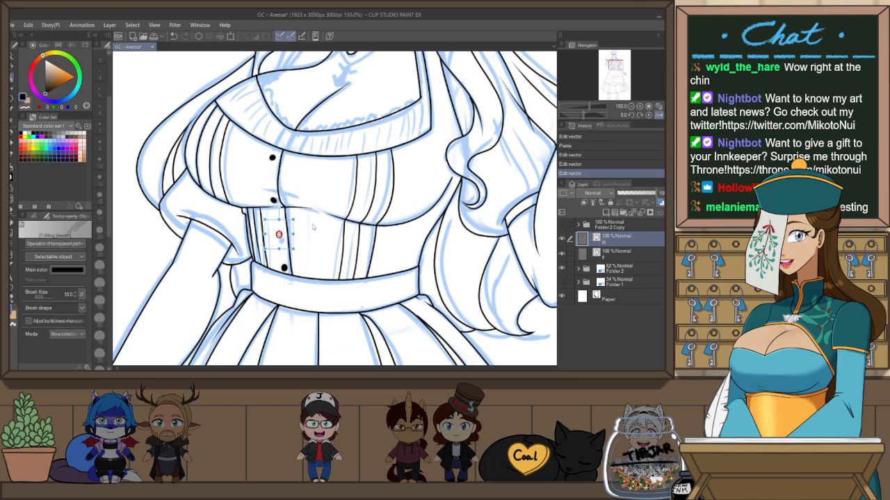
pyautogui.click(314, 233)
pyautogui.press('h')
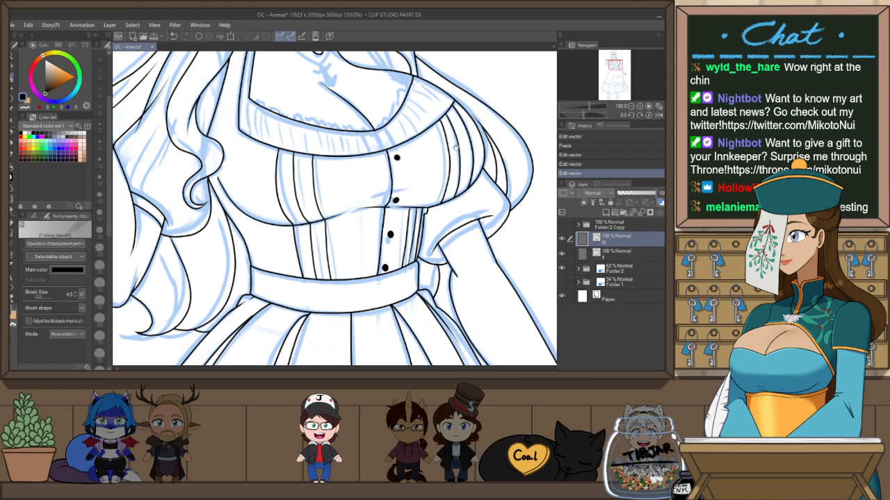
pyautogui.scroll(4, 455, 148)
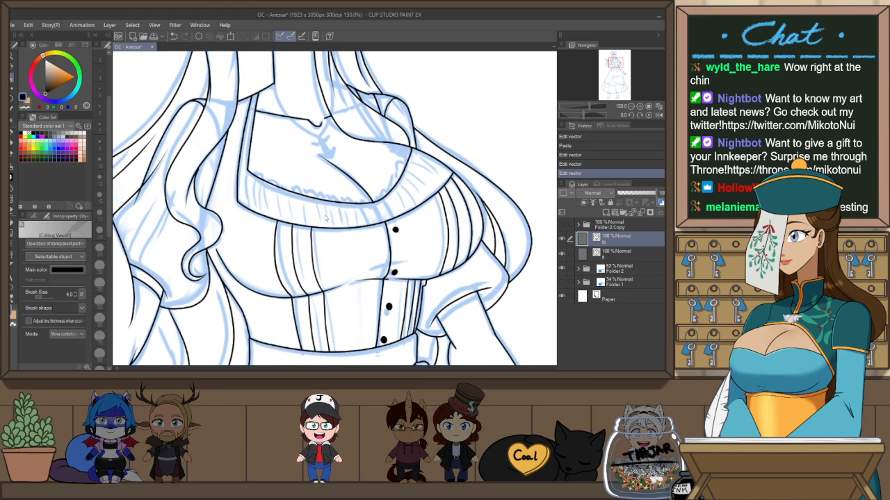
pyautogui.press('p')
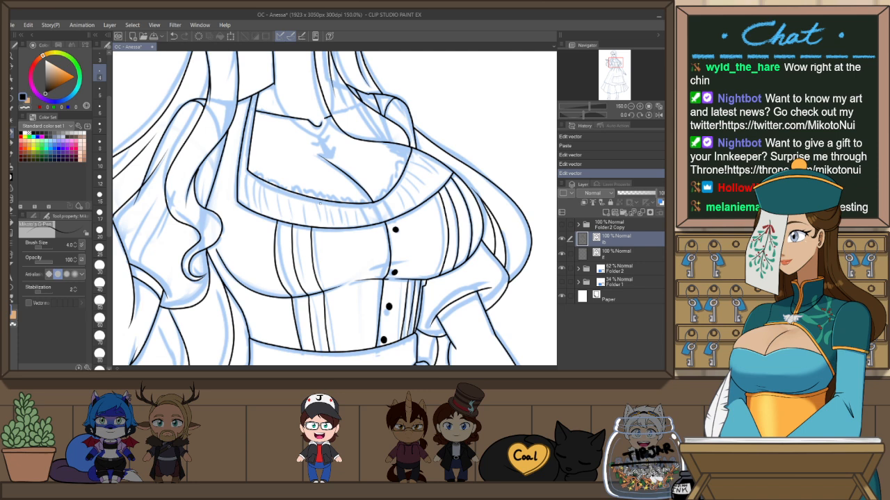
pyautogui.click(100, 59)
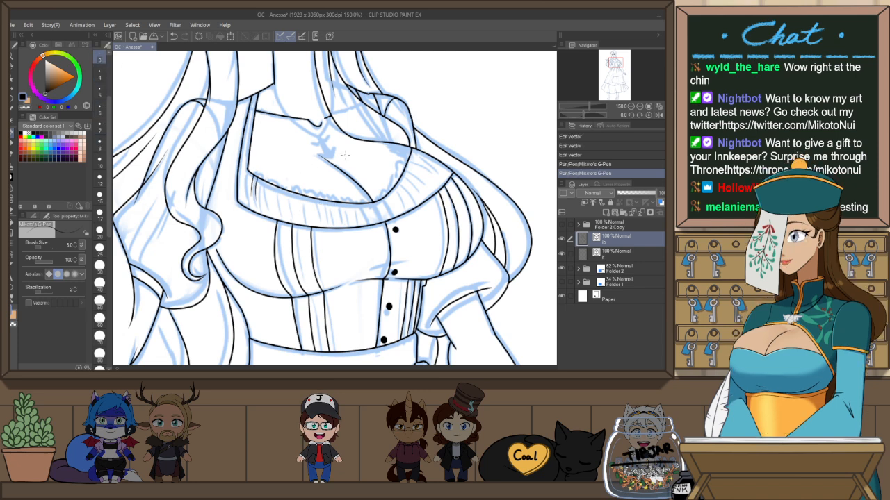
pyautogui.hotkey('ctrl', 'z')
pyautogui.hotkey('ctrl', 'z')
# Erase the stray line ends around the upper corner of the square panel on the skirt with the Snap eraser
pyautogui.scroll(-2, 379, 169)
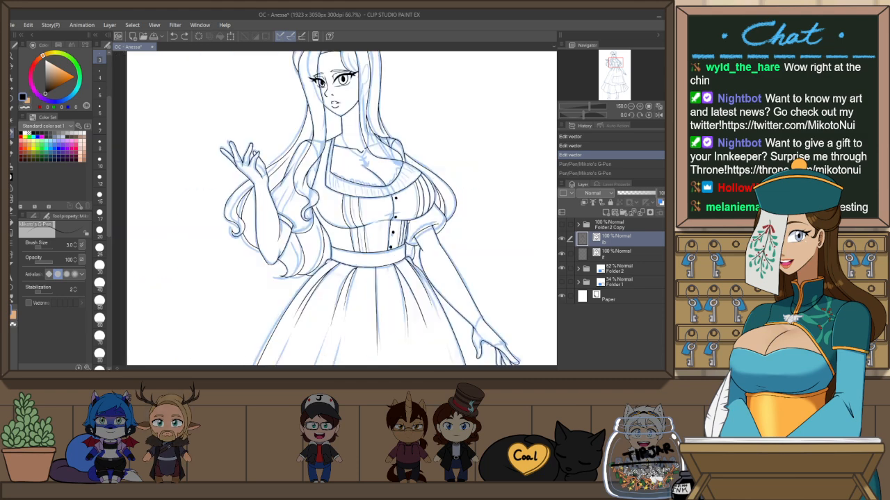
pyautogui.moveTo(438, 238); pyautogui.dragTo(430, 162)
pyautogui.press('e')
pyautogui.moveTo(446, 193); pyautogui.dragTo(454, 205)
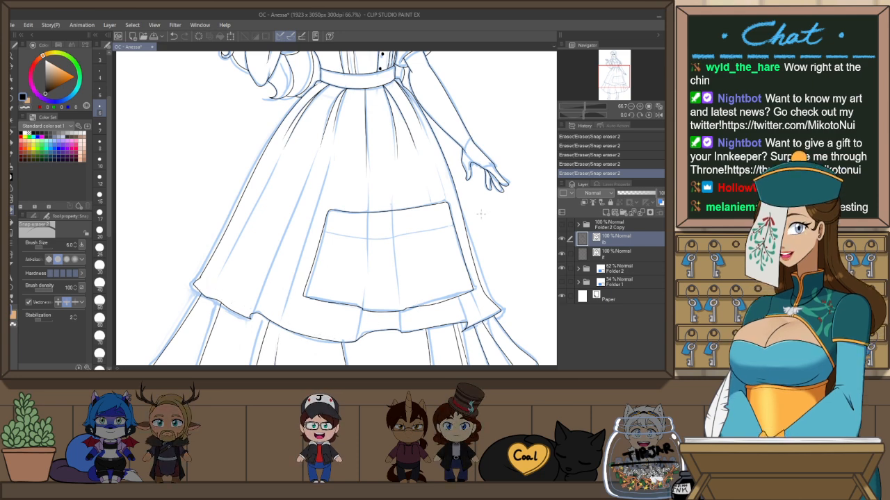
pyautogui.scroll(-1, 497, 212)
pyautogui.scroll(-1, 505, 234)
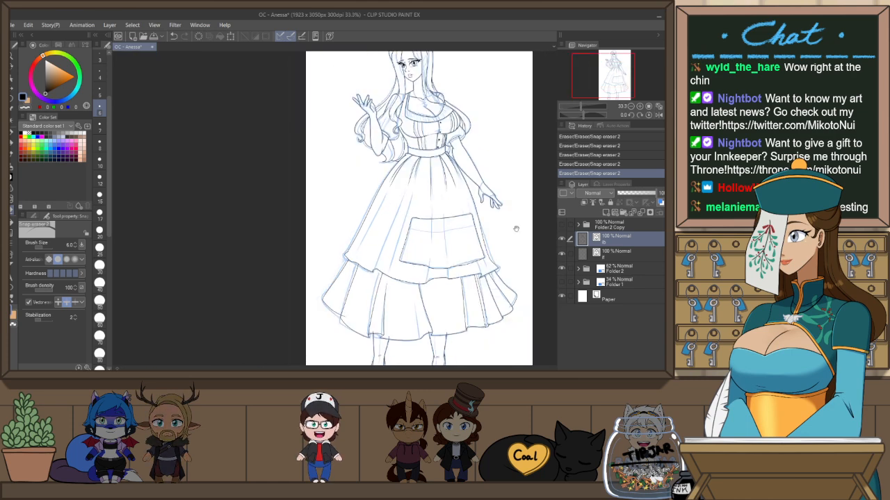
pyautogui.moveTo(517, 227); pyautogui.dragTo(496, 242)
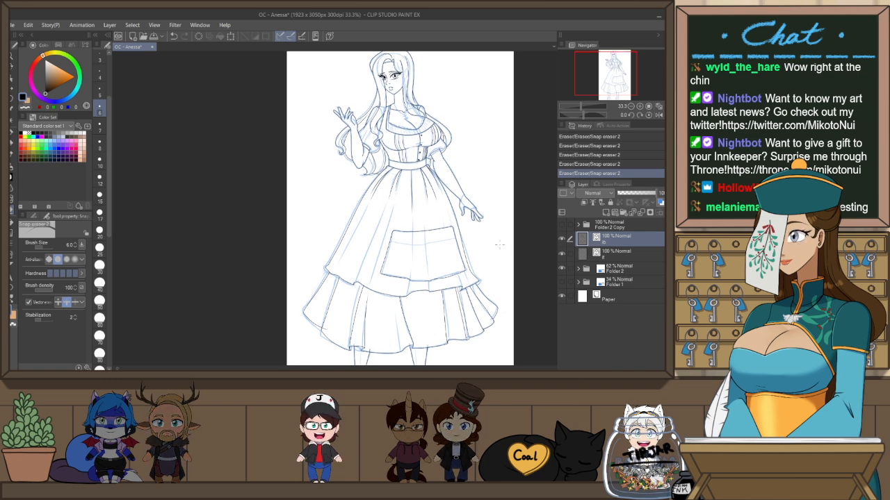
pyautogui.scroll(-3, 498, 244)
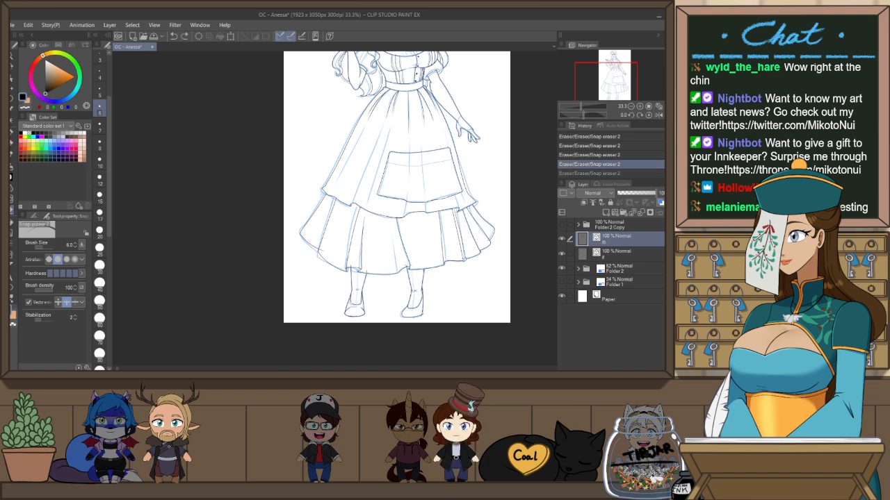
pyautogui.hotkey('ctrl', 'y')
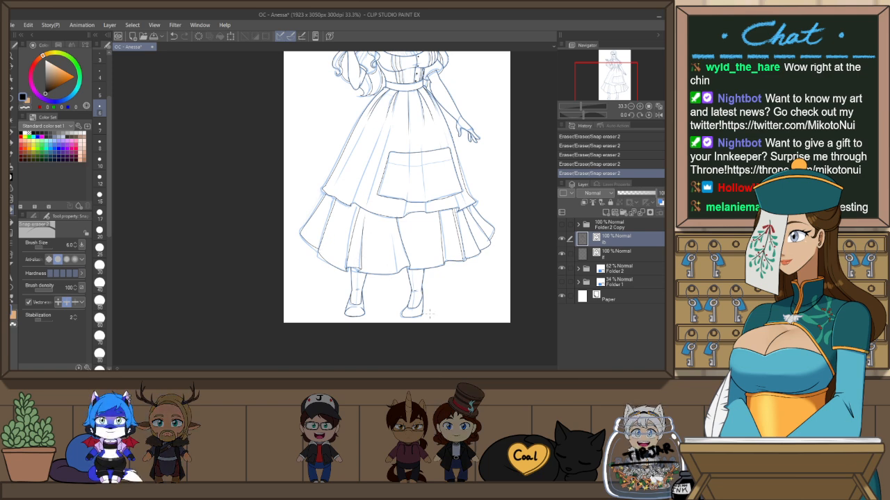
# Reposition the two vector curves outlining the front-facing shoe's toe so that they line up along the sole
pyautogui.scroll(3, 429, 314)
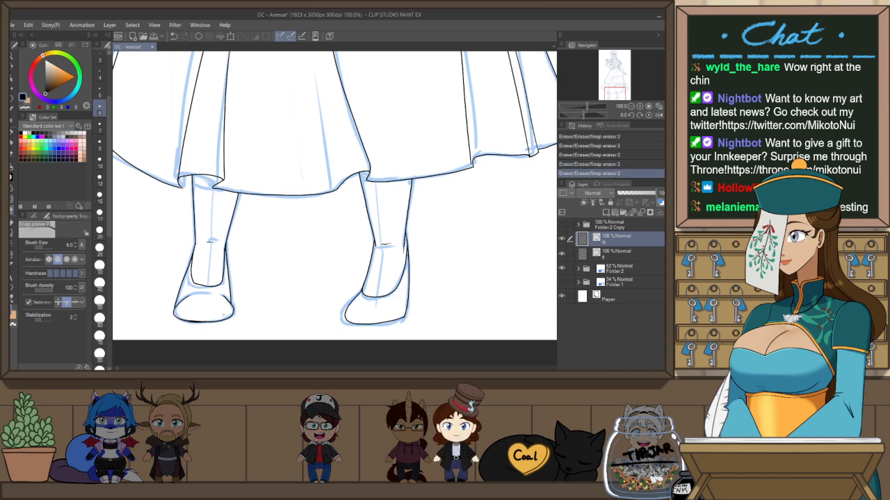
pyautogui.scroll(2, 223, 315)
pyautogui.scroll(2, 352, 255)
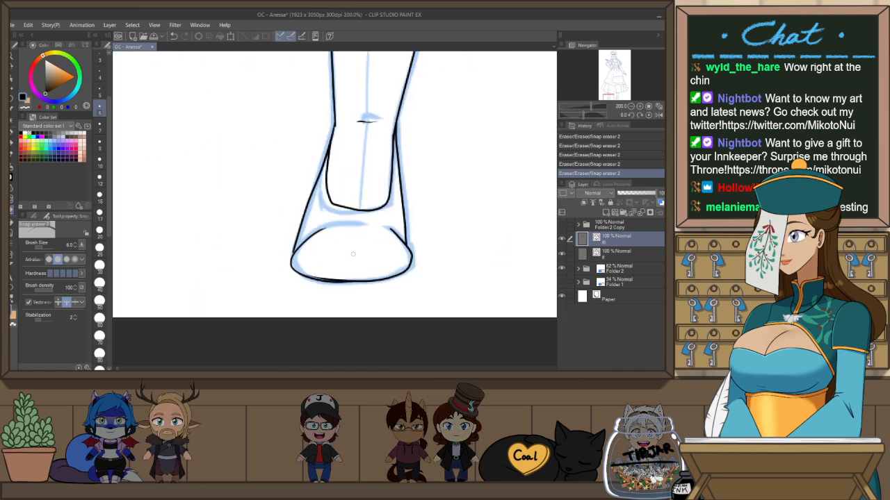
pyautogui.press('h')
pyautogui.press('o')
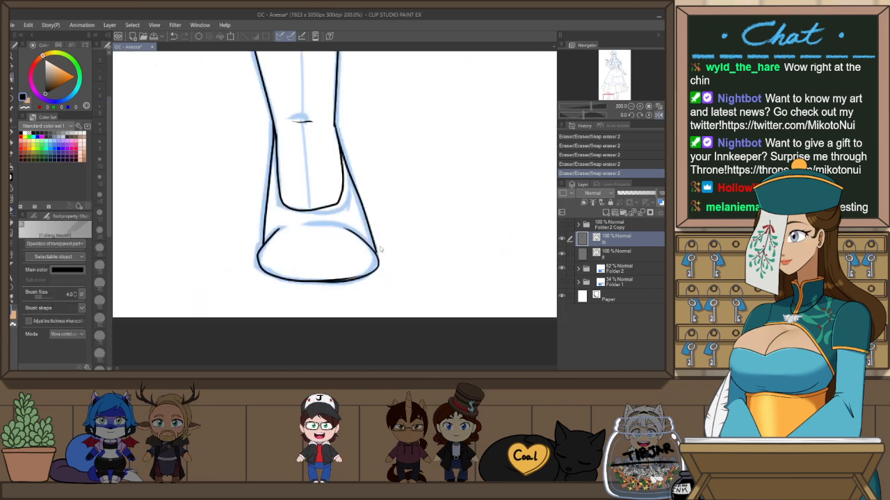
pyautogui.click(381, 249)
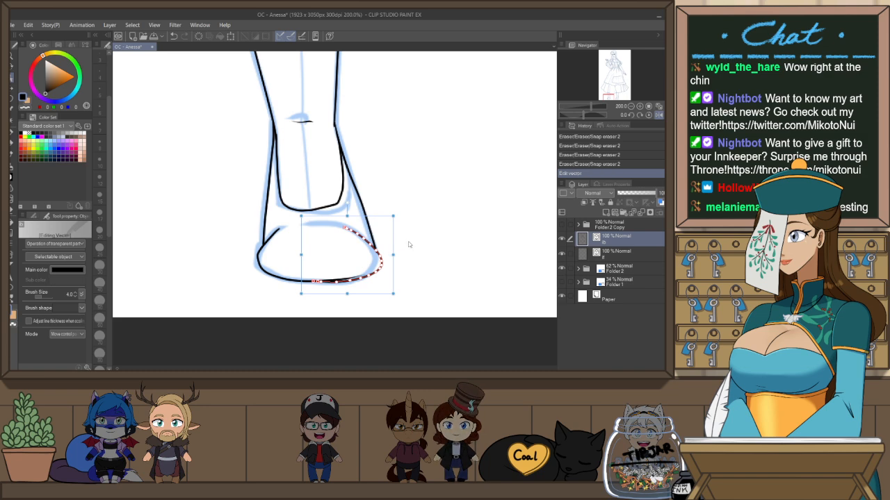
pyautogui.click(409, 245)
pyautogui.click(353, 280)
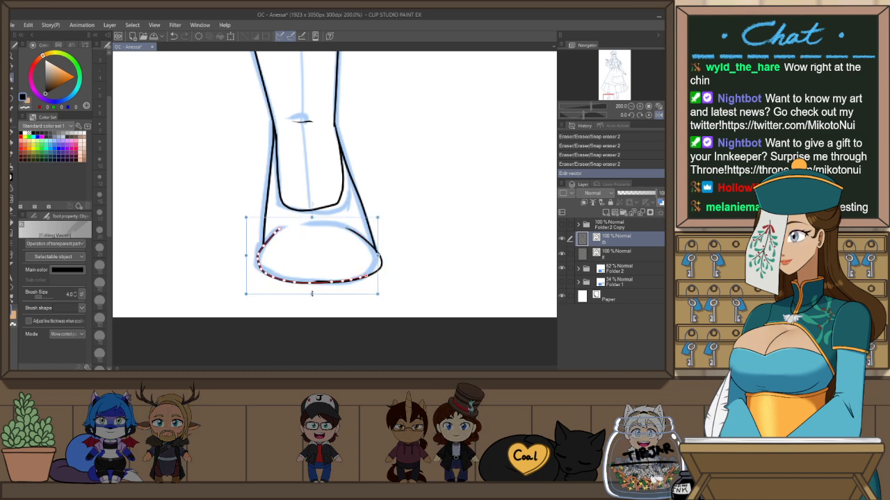
pyautogui.press('e')
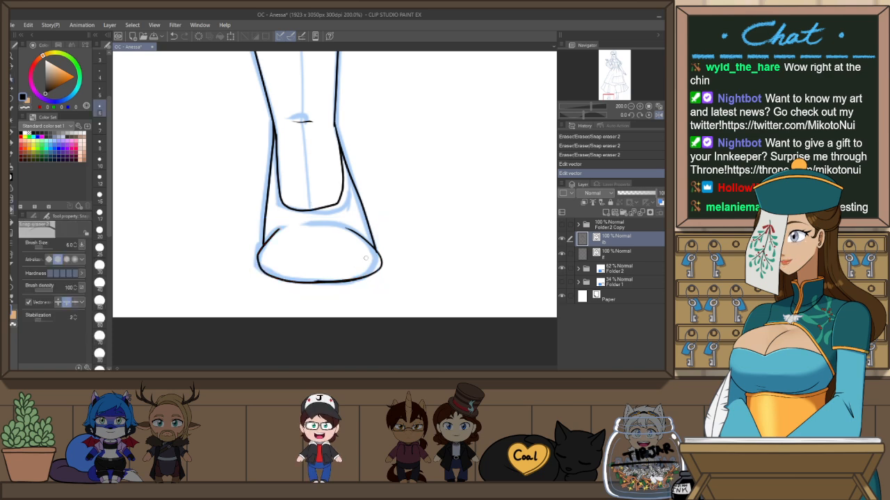
# Extend the end control point of the toe's outer curve along the sole so it blends smoothly into the opposite curve
pyautogui.press('h')
pyautogui.press('o')
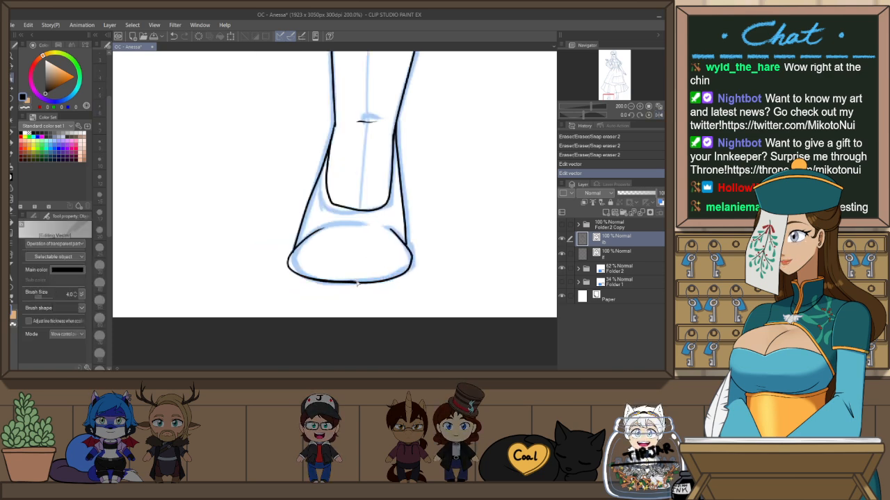
pyautogui.click(358, 282)
pyautogui.scroll(2, 360, 283)
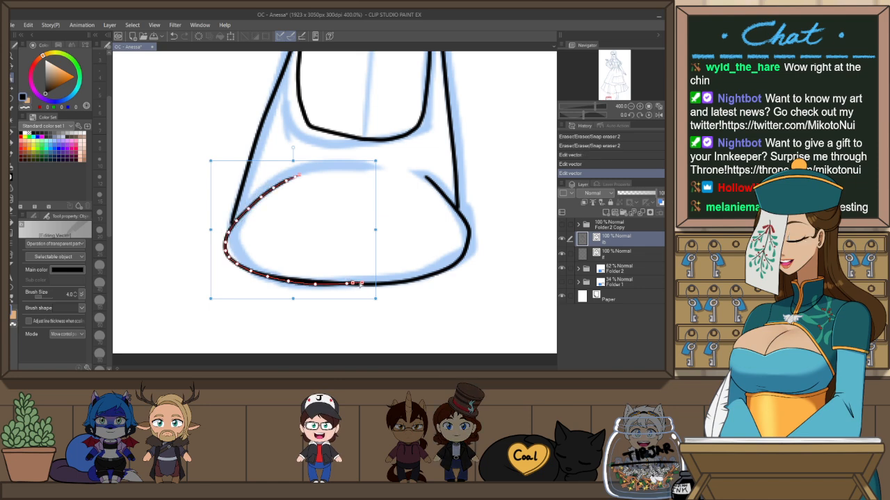
pyautogui.hotkey('ctrl', 'z')
pyautogui.click(362, 285)
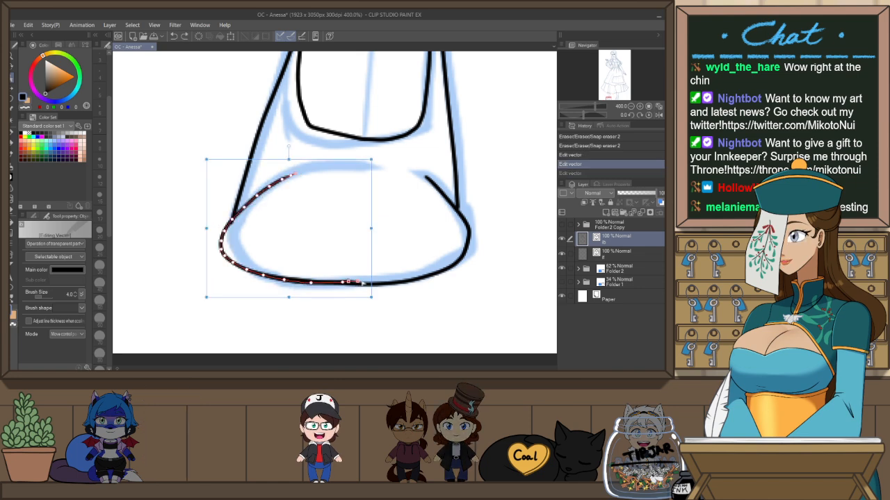
pyautogui.moveTo(390, 285)
pyautogui.mouseDown()
pyautogui.moveTo(342, 284)
pyautogui.moveTo(391, 284)
pyautogui.mouseUp()
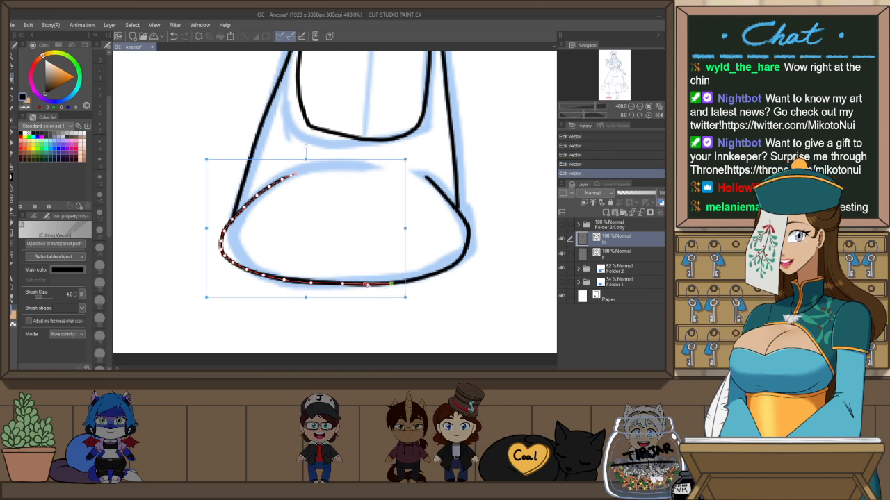
pyautogui.click(428, 238)
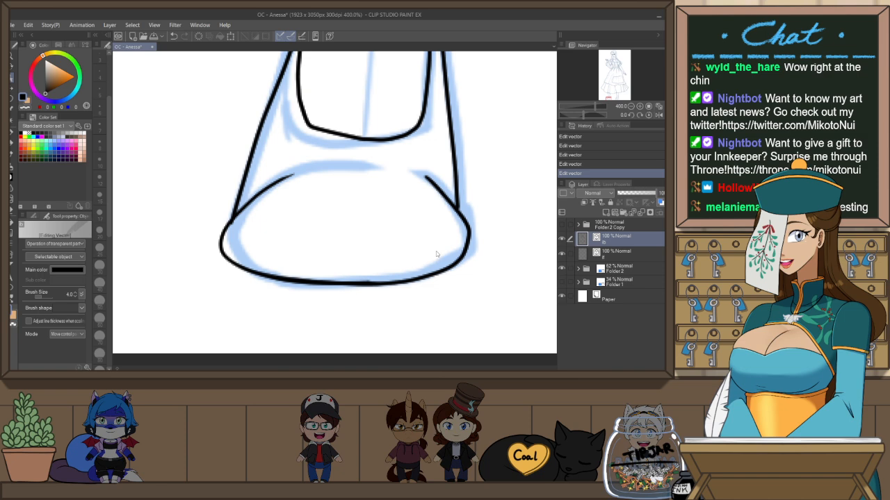
pyautogui.scroll(-1, 440, 214)
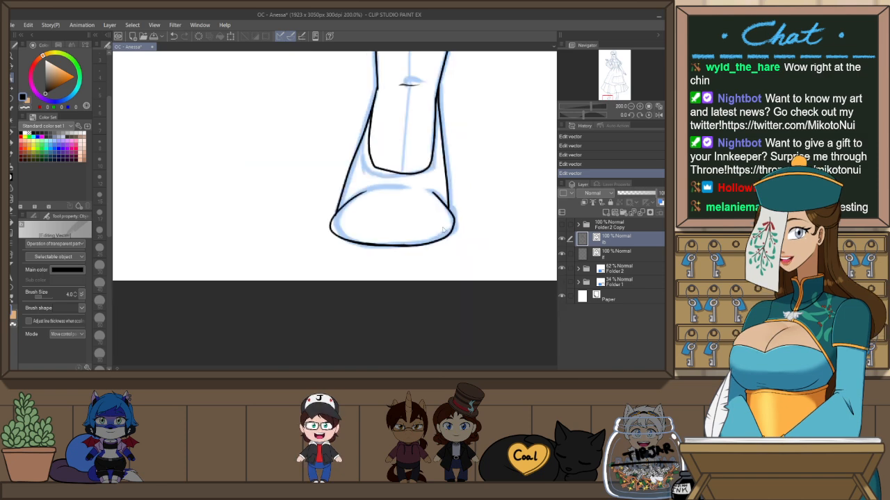
pyautogui.scroll(3, 403, 243)
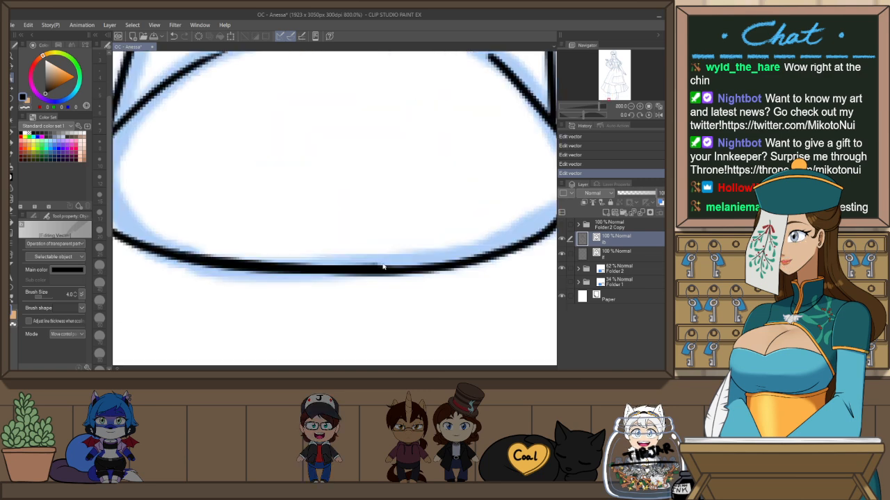
pyautogui.scroll(-1, 483, 165)
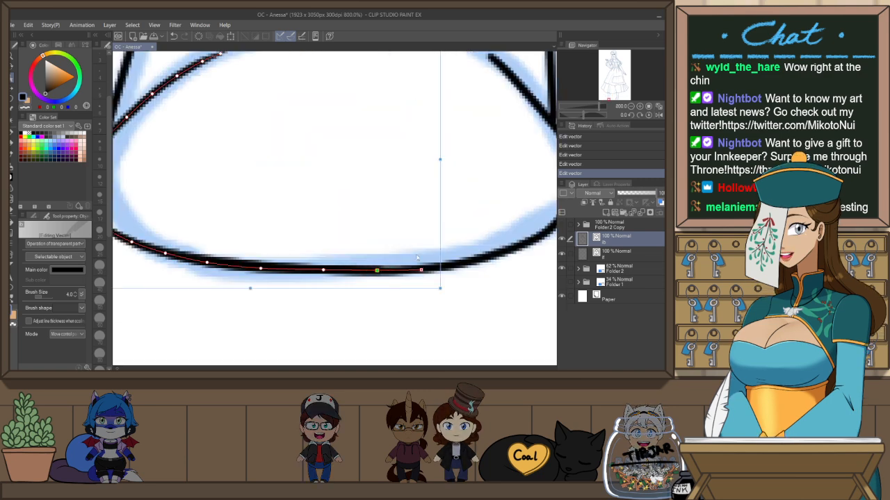
pyautogui.scroll(-1, 483, 165)
pyautogui.scroll(-2, 480, 166)
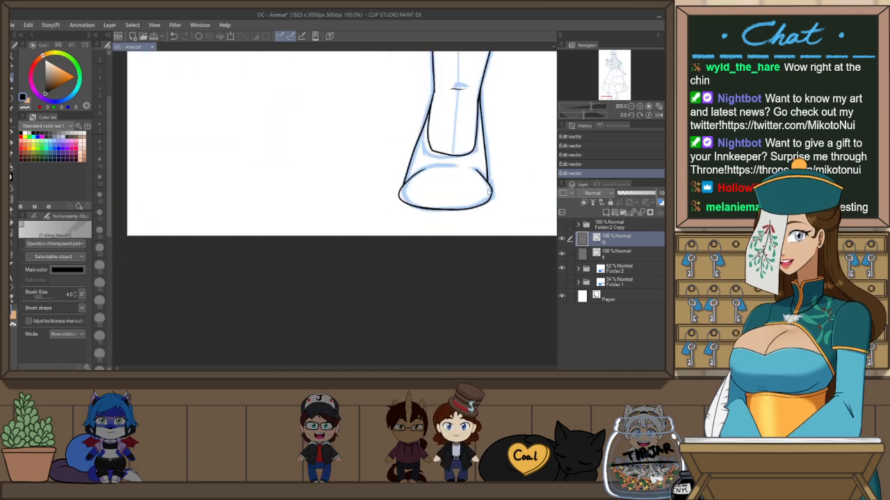
# Ink the short inner fold line at the hem above the front-facing shoe with the G-Pen at size 4 and trim its end
pyautogui.moveTo(517, 179); pyautogui.dragTo(413, 265)
pyautogui.moveTo(451, 233); pyautogui.dragTo(464, 278)
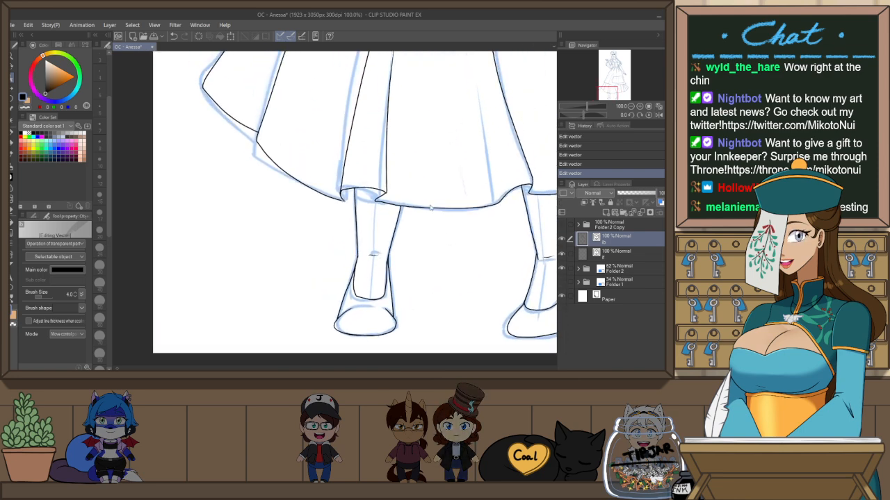
pyautogui.scroll(1, 353, 193)
pyautogui.press('p')
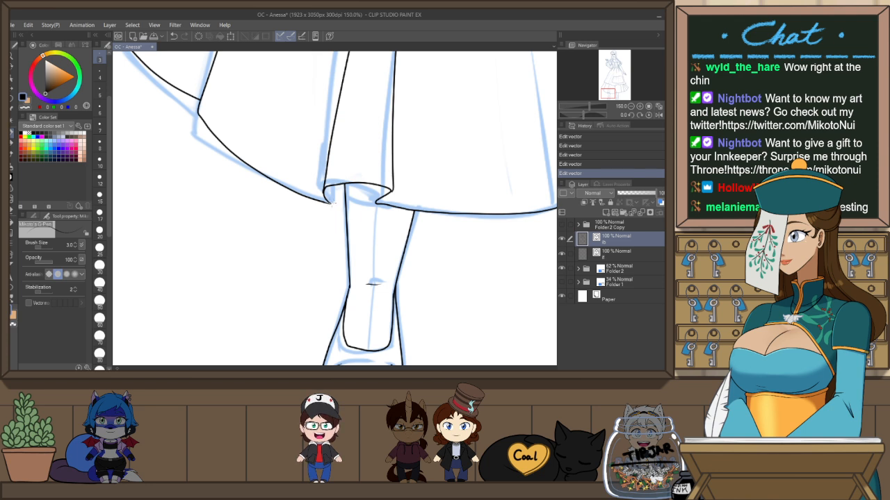
pyautogui.moveTo(339, 192); pyautogui.dragTo(343, 190)
pyautogui.hotkey('ctrl', 'z')
pyautogui.click(99, 75)
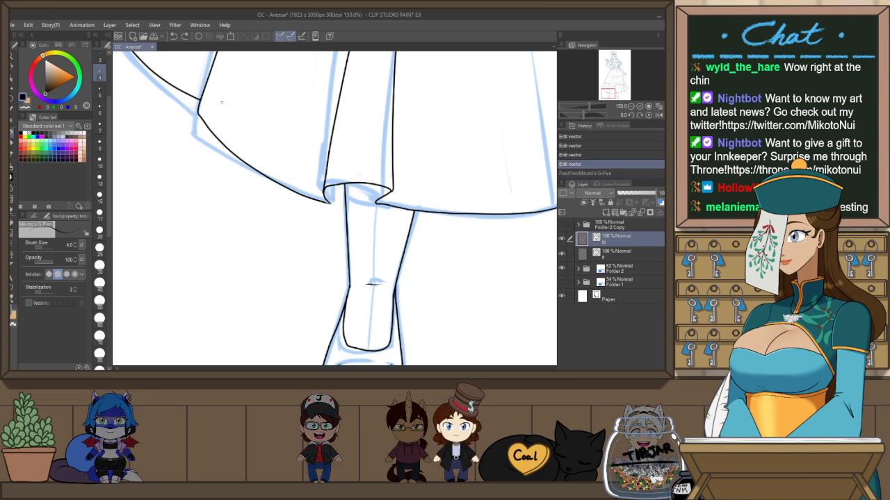
pyautogui.press('e')
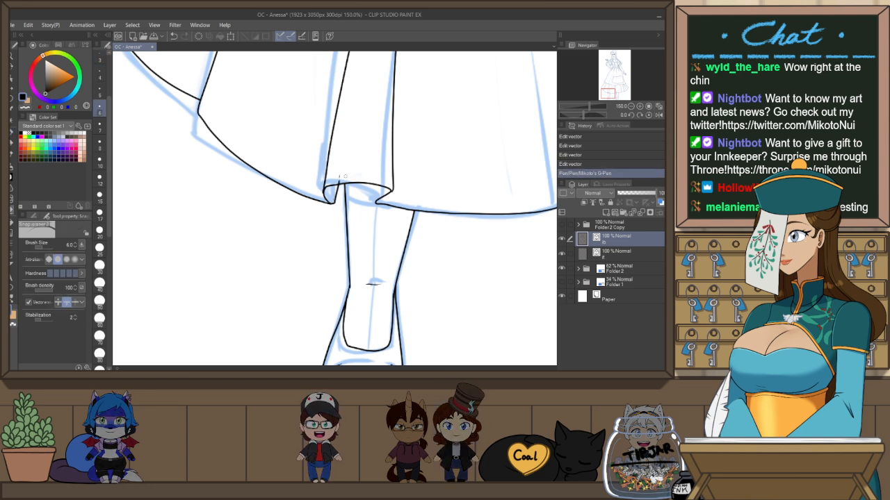
pyautogui.moveTo(337, 178); pyautogui.dragTo(341, 178)
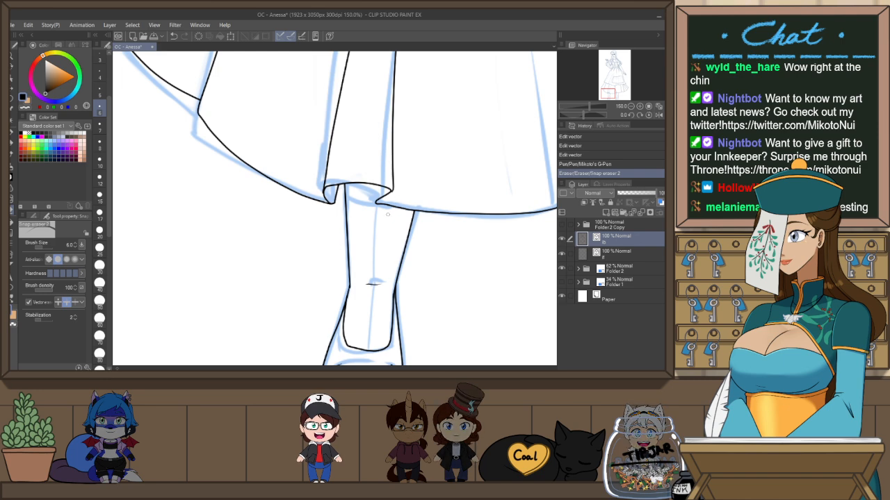
# Ink the short inner fold line at the hem above the other leg and trim the overshooting end with the Snap eraser
pyautogui.scroll(-2, 391, 210)
pyautogui.moveTo(502, 159); pyautogui.dragTo(432, 194)
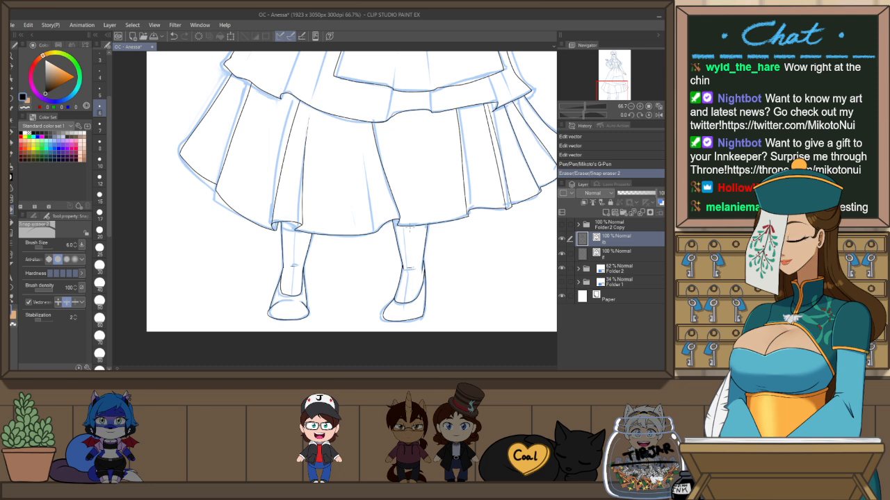
pyautogui.scroll(4, 408, 227)
pyautogui.press('p')
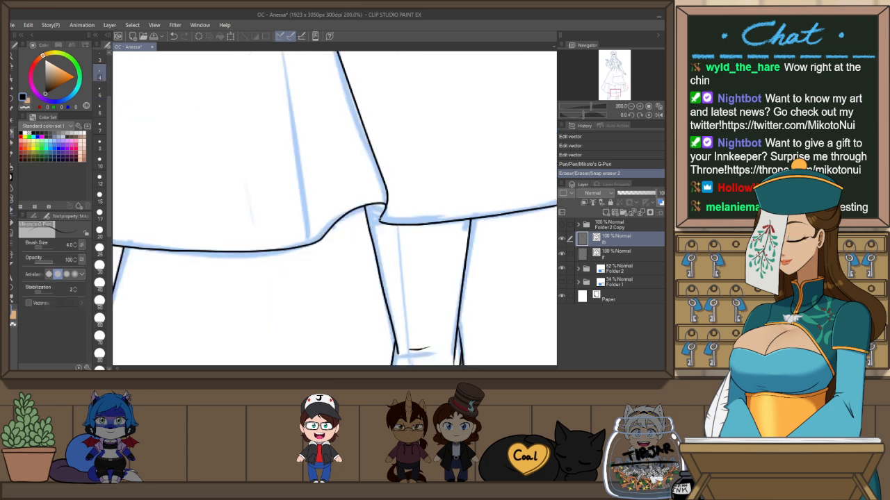
pyautogui.moveTo(371, 199)
pyautogui.mouseDown()
pyautogui.moveTo(377, 210)
pyautogui.moveTo(391, 204)
pyautogui.mouseUp()
pyautogui.press('e')
pyautogui.scroll(-4, 402, 211)
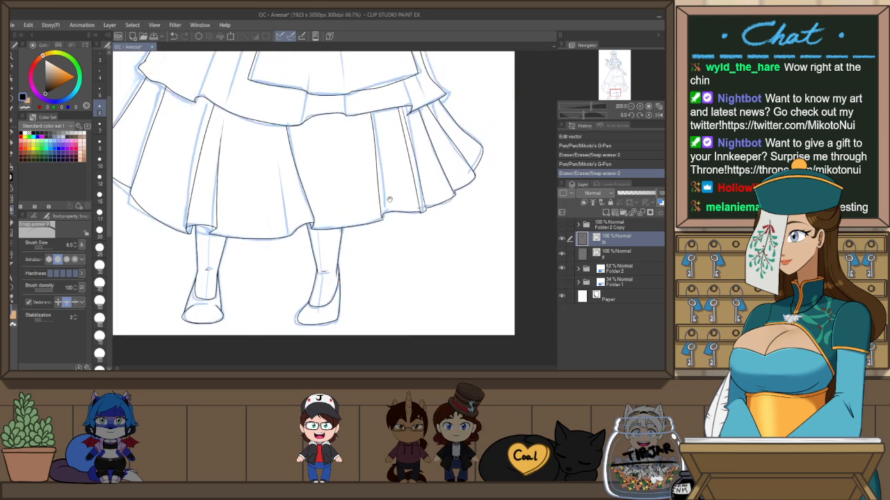
# Ink and trim the fold line at the next hem notch beside that leg, and shift the adjoining pleat line to meet the fold
pyautogui.scroll(3, 386, 229)
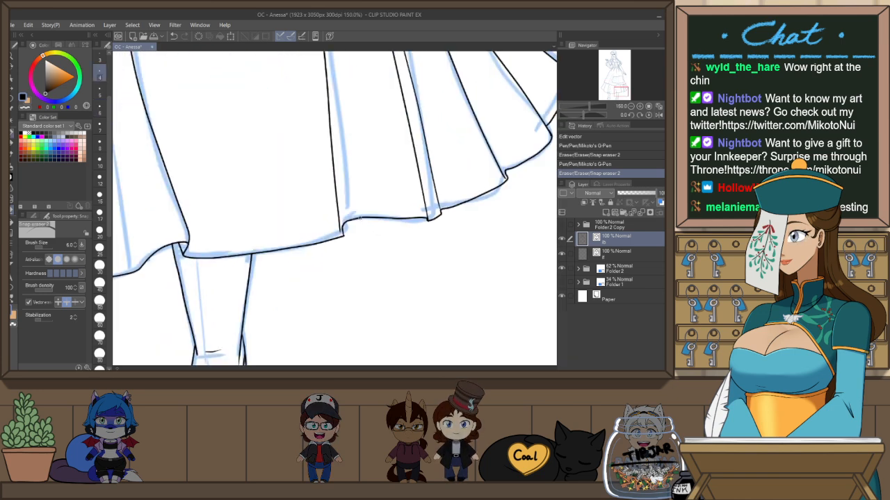
pyautogui.press('p')
pyautogui.scroll(1, 355, 221)
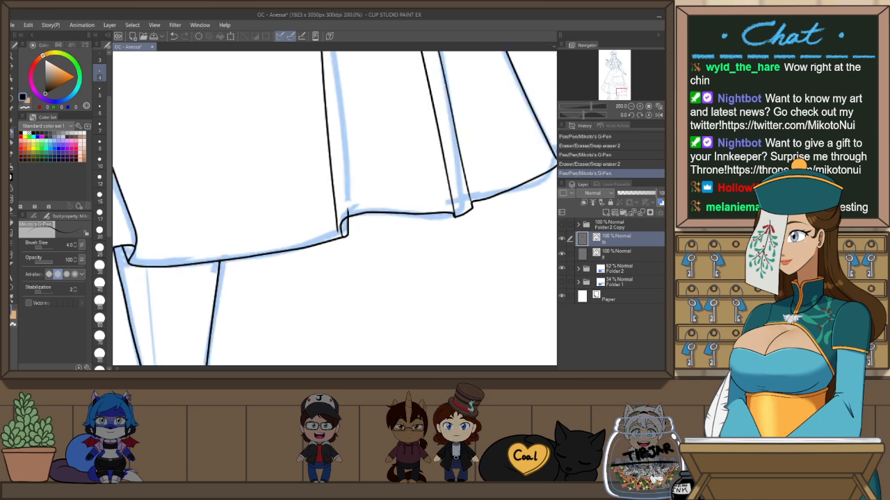
pyautogui.press('e')
pyautogui.moveTo(345, 209); pyautogui.dragTo(351, 212)
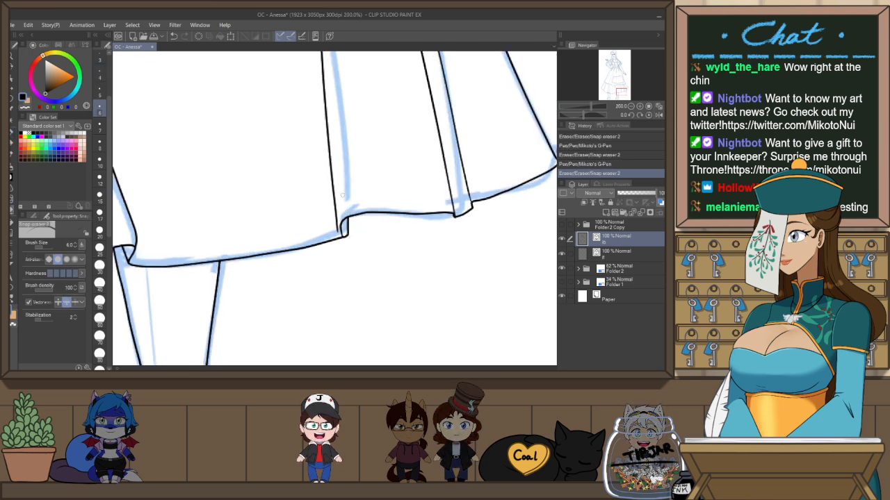
pyautogui.press('o')
pyautogui.click(333, 208)
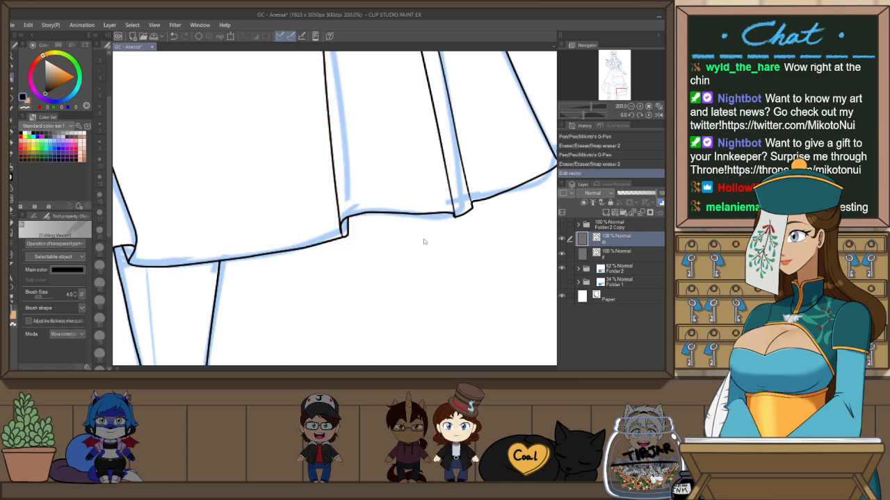
# Ink the short fold line at the notch in the upper skirt tier's hem near its outer corner and erase the stray ends
pyautogui.scroll(-5, 423, 241)
pyautogui.scroll(-1, 505, 178)
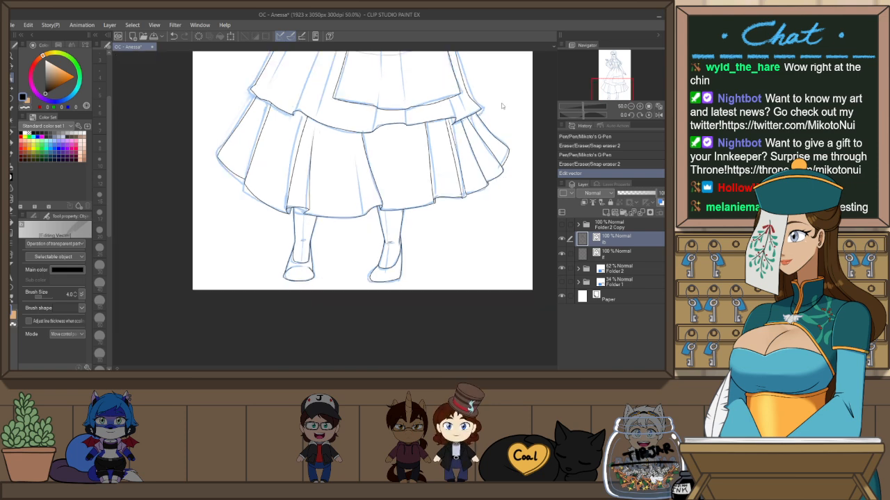
pyautogui.scroll(5, 491, 183)
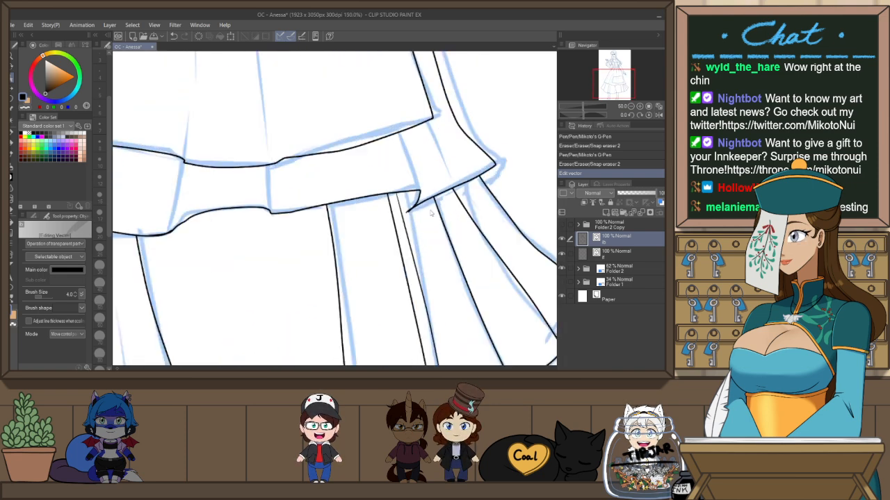
pyautogui.press('p')
pyautogui.moveTo(415, 193)
pyautogui.mouseDown()
pyautogui.moveTo(409, 210)
pyautogui.moveTo(414, 196)
pyautogui.moveTo(420, 213)
pyautogui.mouseUp()
pyautogui.press('e')
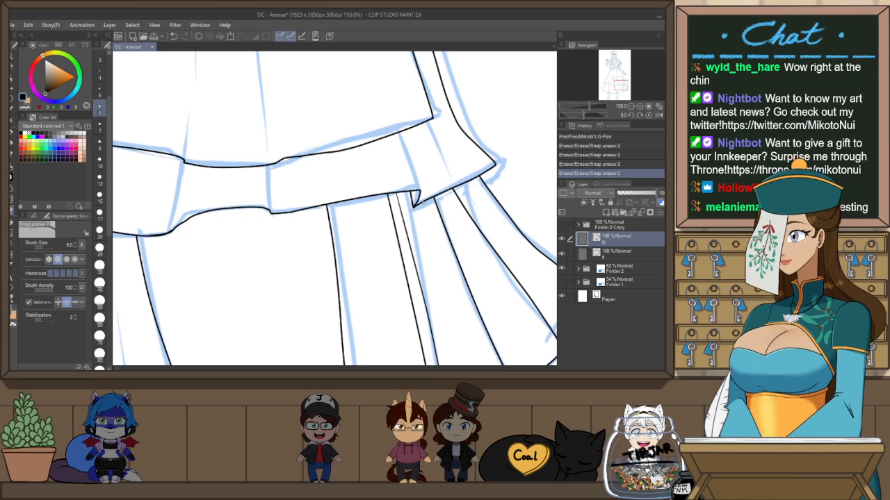
# Flip the canvas, ink the fold line from the upper tier's hem notch up to the square panel's lower edge, and trim its end
pyautogui.press('h')
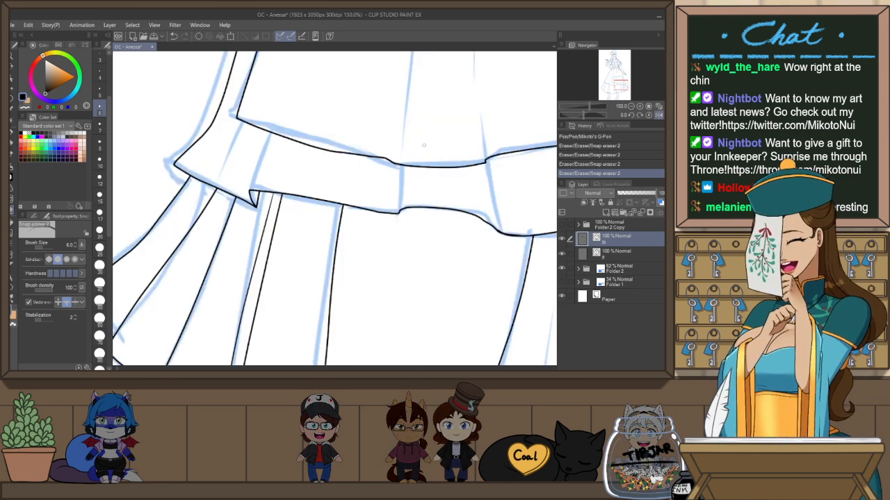
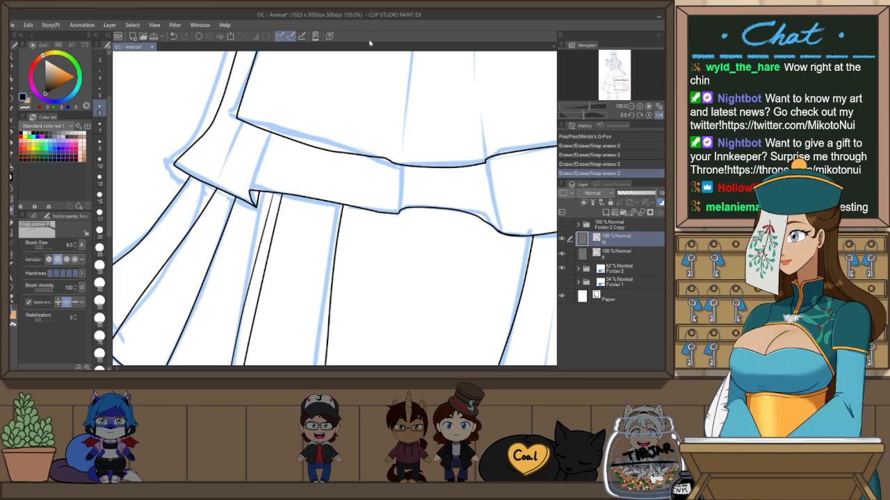
pyautogui.press('p')
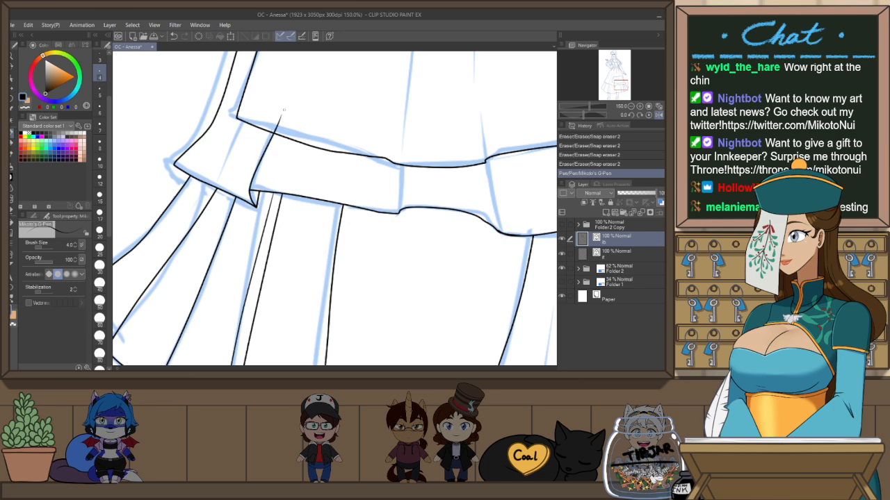
pyautogui.press('e')
pyautogui.moveTo(283, 116); pyautogui.dragTo(276, 124)
# Ink two fold lines crossing the upper skirt tier between the square panel's lower edge and the tier's hem notches
pyautogui.scroll(-1, 422, 146)
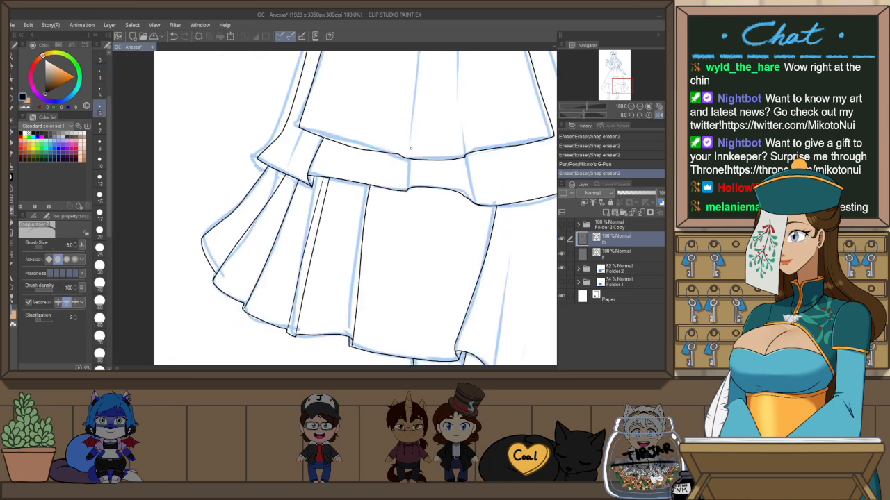
pyautogui.press('p')
pyautogui.moveTo(409, 158); pyautogui.dragTo(406, 206)
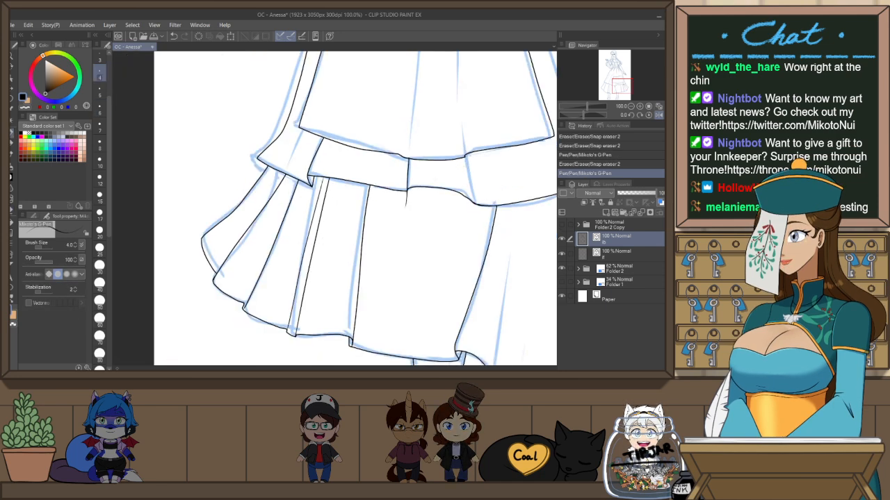
pyautogui.moveTo(474, 203); pyautogui.dragTo(463, 161)
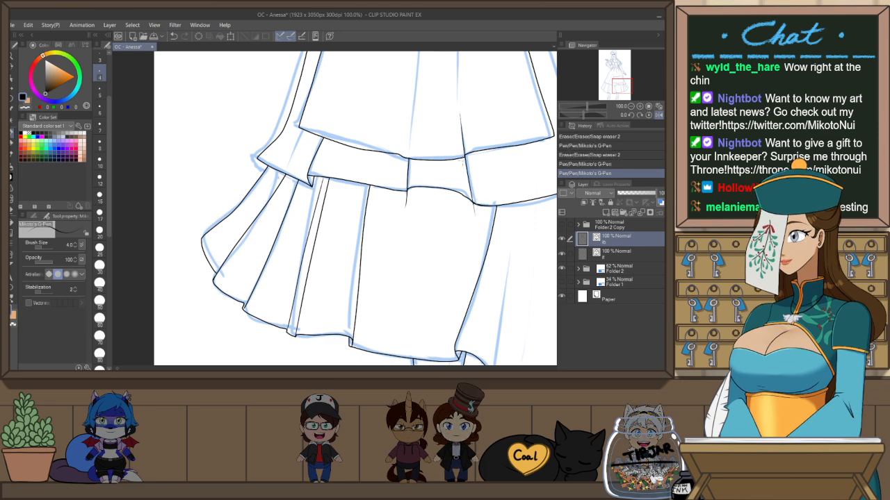
pyautogui.hotkey('ctrl', 'z')
pyautogui.moveTo(460, 122); pyautogui.dragTo(479, 227)
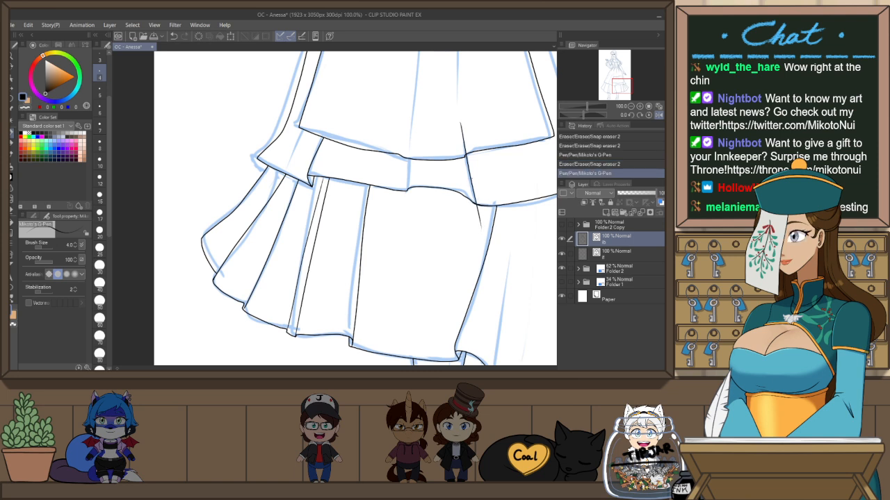
pyautogui.hotkey('ctrl', 'y')
pyautogui.hotkey('ctrl', 'y')
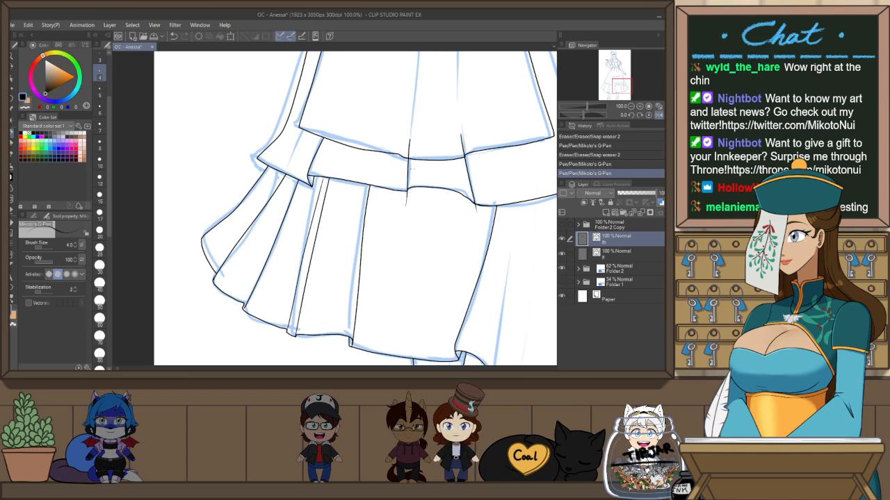
# Trim the ends of both fold lines that overshoot below the upper tier's hem with the Snap eraser
pyautogui.press('e')
pyautogui.moveTo(410, 170); pyautogui.dragTo(408, 207)
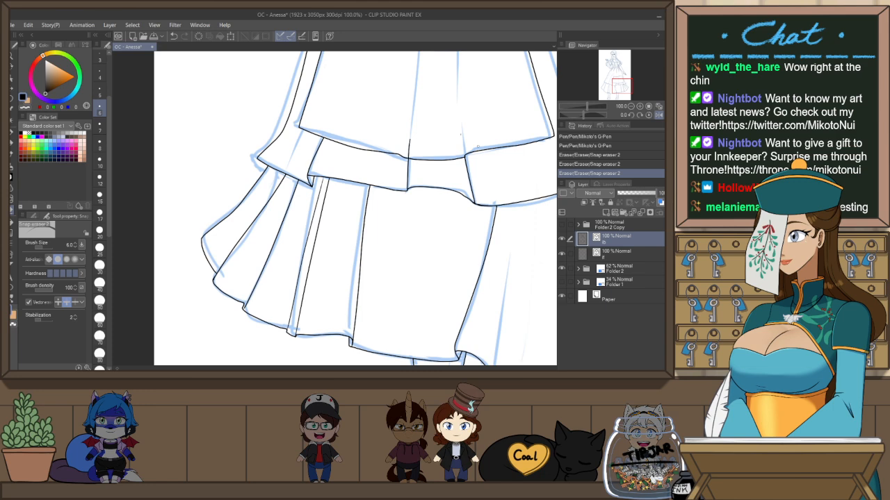
pyautogui.hotkey('ctrl', 'z')
# Flip the canvas and refine the upper tier's hem curve at the fold notch by editing its vector control points
pyautogui.scroll(1, 497, 207)
pyautogui.press('h')
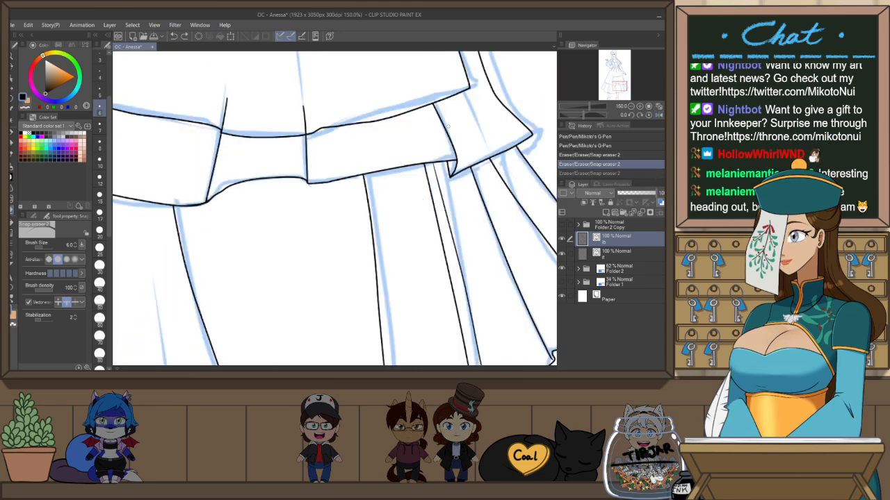
pyautogui.press('o')
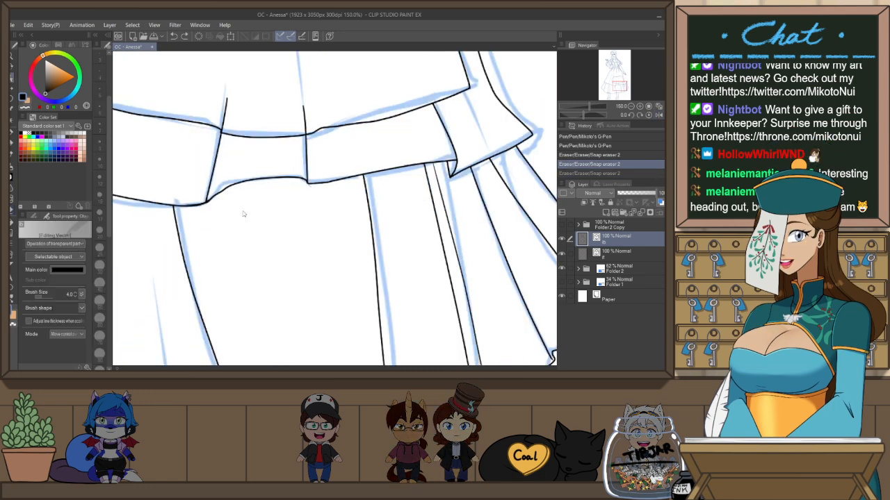
pyautogui.moveTo(212, 245); pyautogui.dragTo(344, 240)
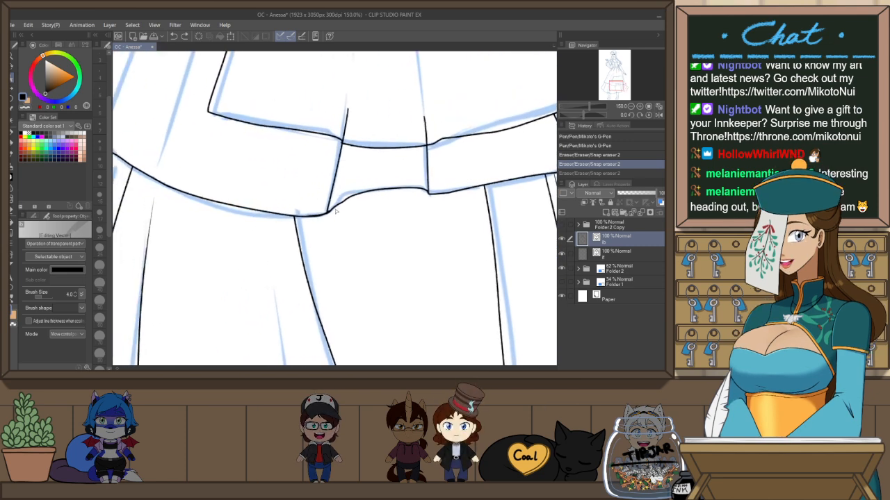
pyautogui.scroll(2, 337, 213)
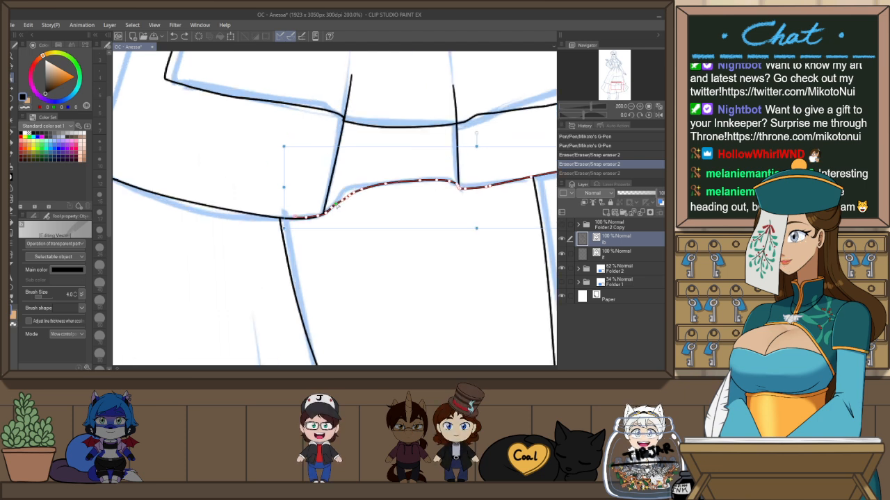
pyautogui.keyDown('alt'); pyautogui.click(338, 202); pyautogui.keyUp('alt')
pyautogui.keyDown('alt'); pyautogui.click(343, 200); pyautogui.keyUp('alt')
pyautogui.keyDown('alt'); pyautogui.click(347, 198); pyautogui.keyUp('alt')
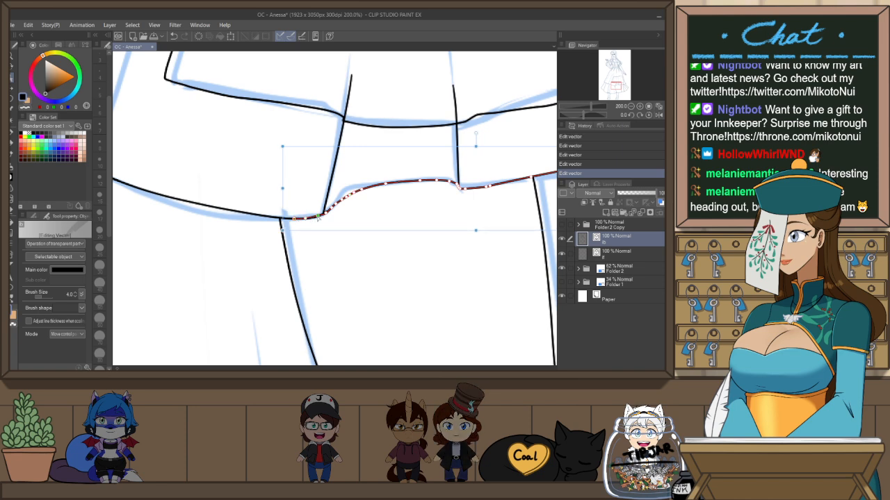
pyautogui.click(329, 270)
# Try to erase the fold line ends that extend into the square panel with the Snap eraser
pyautogui.scroll(-3, 362, 242)
pyautogui.scroll(-3, 431, 154)
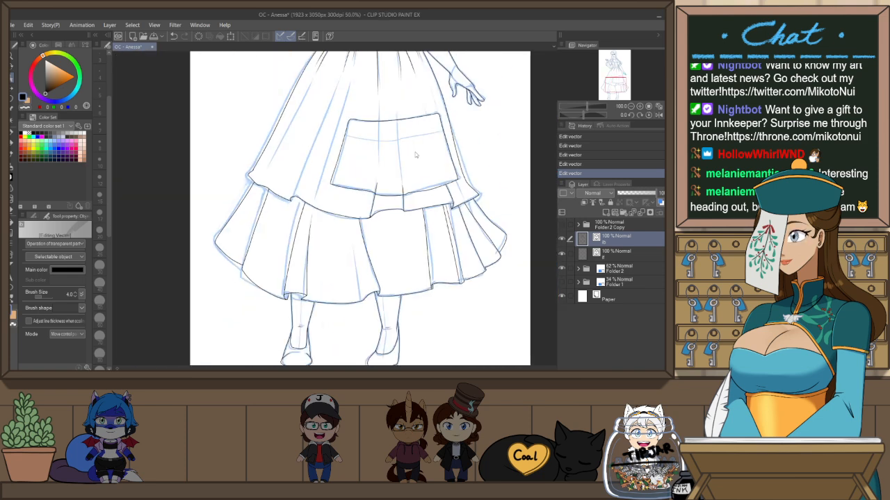
pyautogui.press('e')
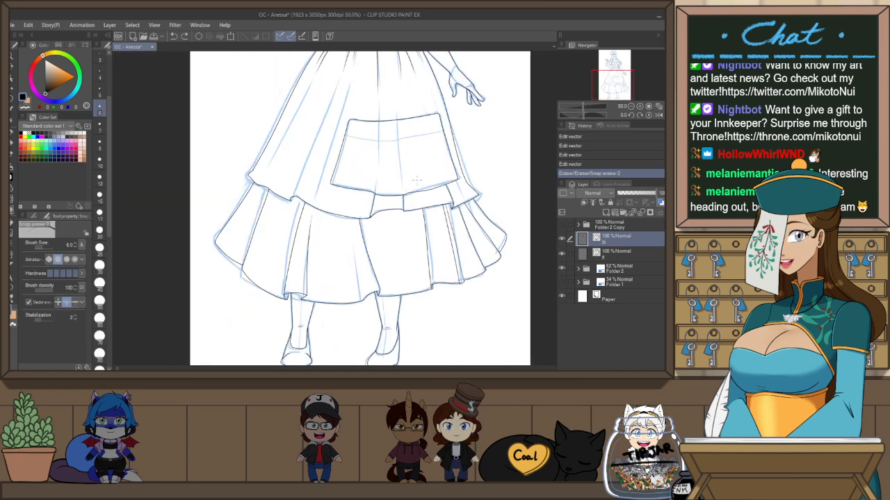
pyautogui.hotkey('ctrl', 'z')
pyautogui.moveTo(416, 180); pyautogui.dragTo(383, 215)
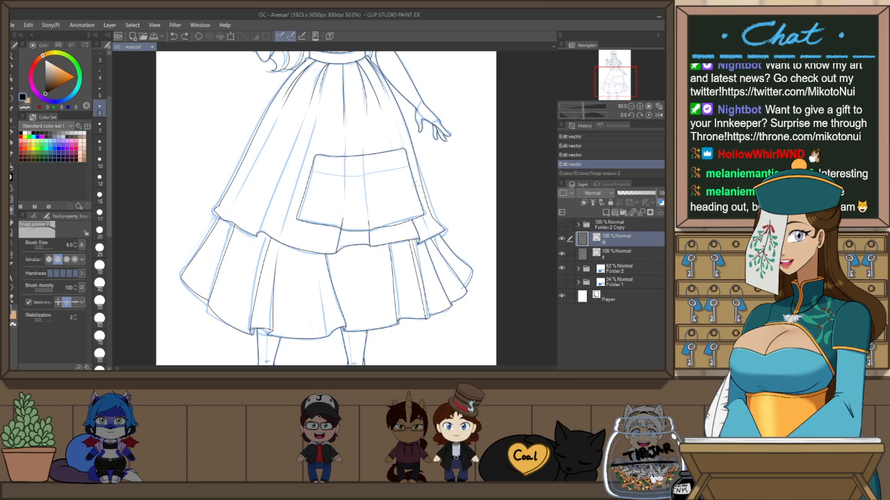
# Ink the fold line's extension from the upper tier's outer notch up into the square panel's lower corner, redoing it until it lines up
pyautogui.press('p')
pyautogui.scroll(1, 410, 206)
pyautogui.moveTo(413, 207); pyautogui.dragTo(424, 235)
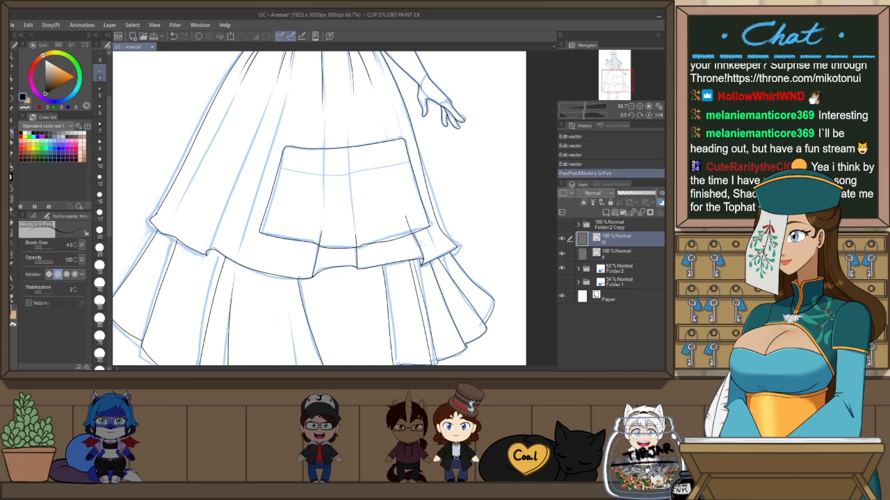
pyautogui.scroll(3, 421, 237)
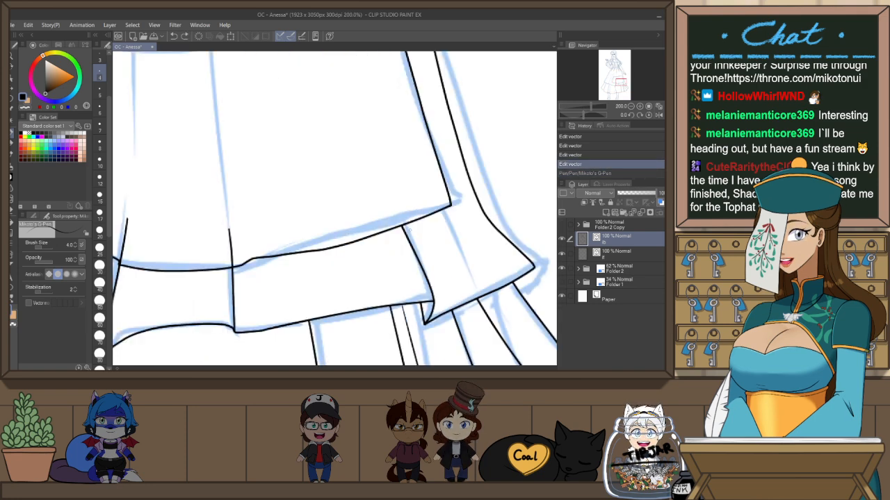
pyautogui.hotkey('ctrl', 'y')
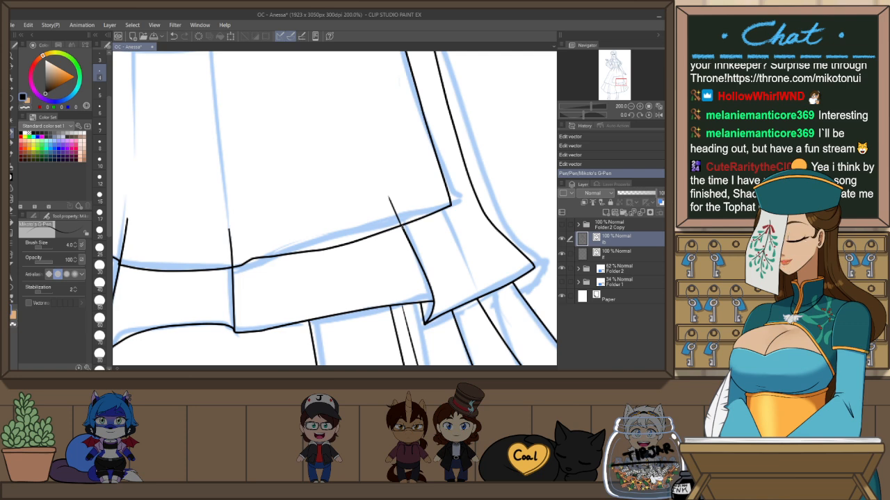
pyautogui.hotkey('ctrl', 'z')
pyautogui.moveTo(380, 178); pyautogui.dragTo(422, 262)
pyautogui.hotkey('ctrl', 'z')
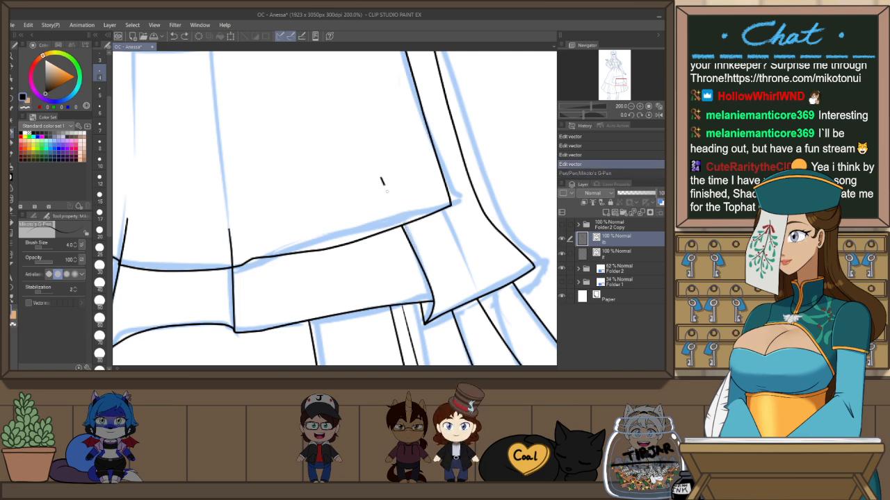
pyautogui.hotkey('ctrl', 'y')
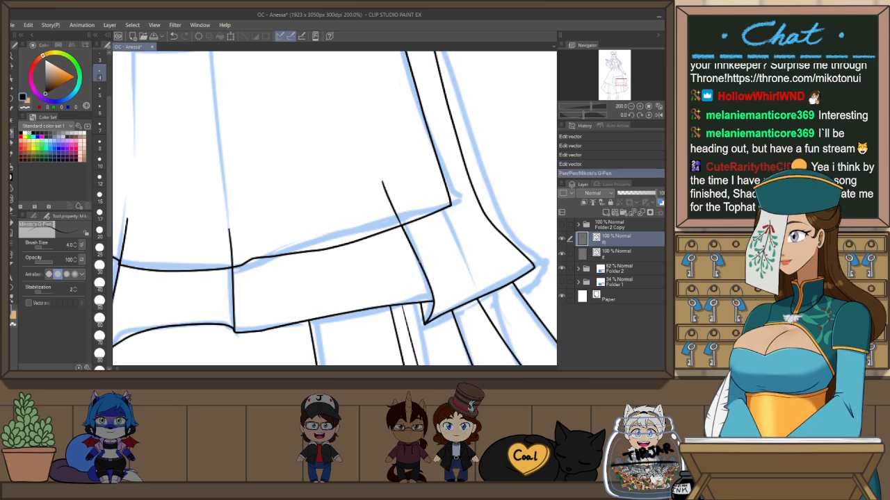
pyautogui.hotkey('ctrl', 'y')
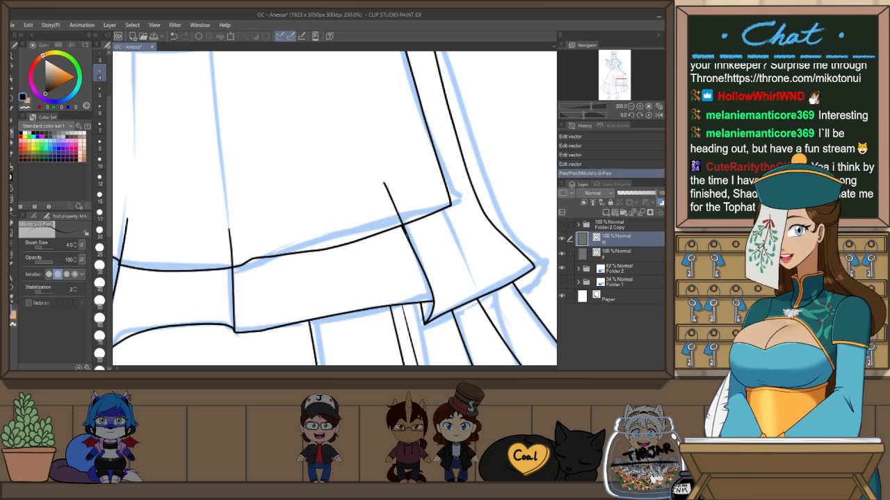
pyautogui.hotkey('ctrl', 'z')
pyautogui.hotkey('ctrl', 'y')
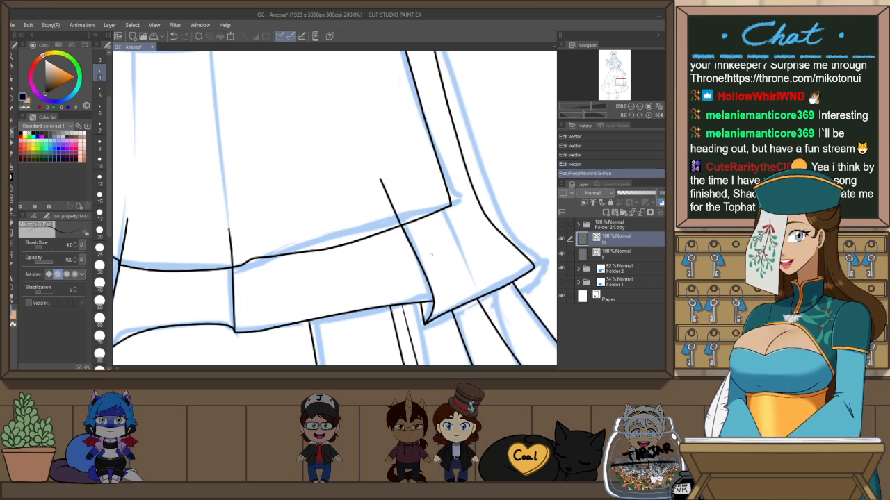
# Rotate the canvas and ink the curved crosswise line just below the square panel's upper edge, then reset the view
pyautogui.scroll(-3, 433, 256)
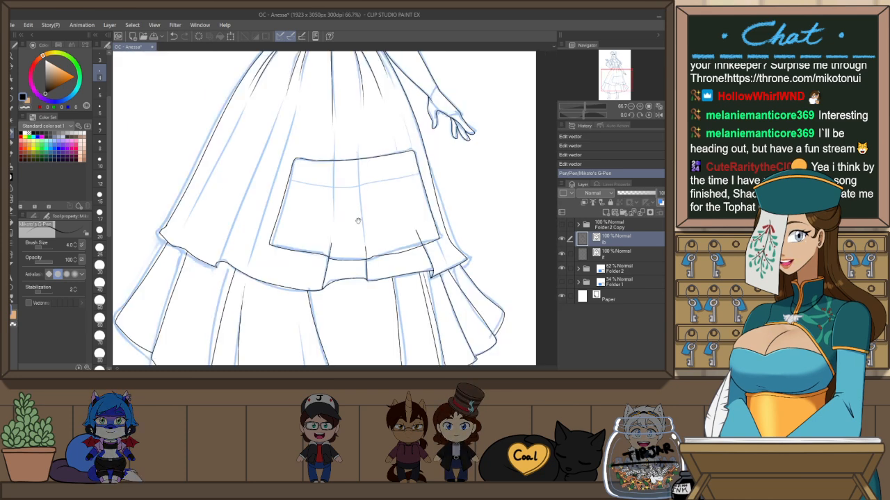
pyautogui.moveTo(414, 182); pyautogui.dragTo(448, 216)
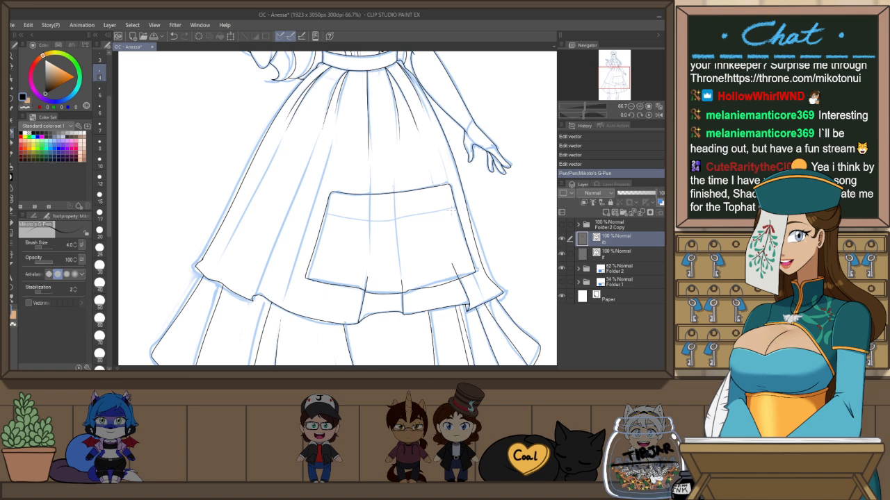
pyautogui.press('h')
pyautogui.moveTo(463, 204); pyautogui.dragTo(419, 100)
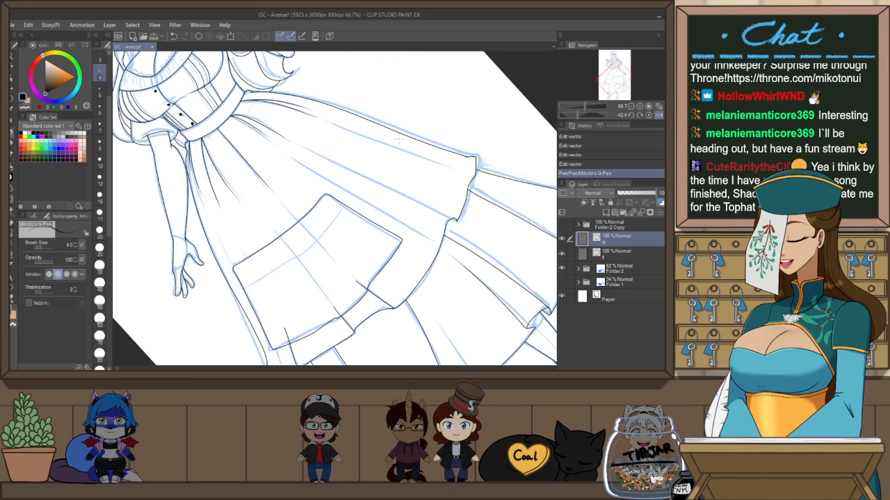
pyautogui.moveTo(240, 286); pyautogui.dragTo(351, 197)
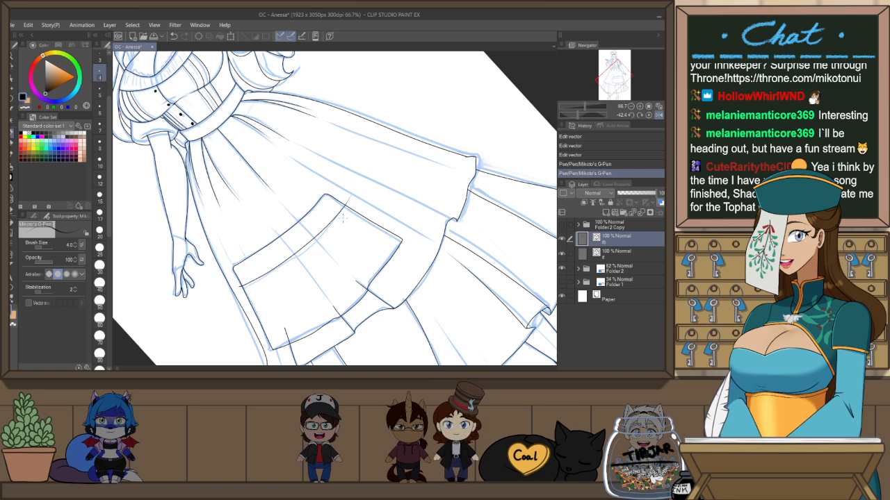
pyautogui.hotkey('ctrl', '@')
pyautogui.press('h')
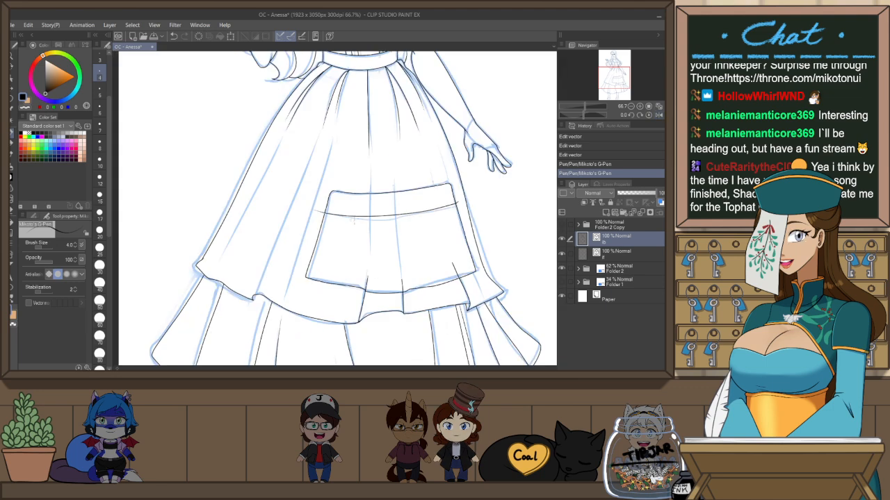
# Pull the crosswise panel line slightly down onto the sketch with Pinch vector line and trim both ends at the panel's sides
pyautogui.press('y')
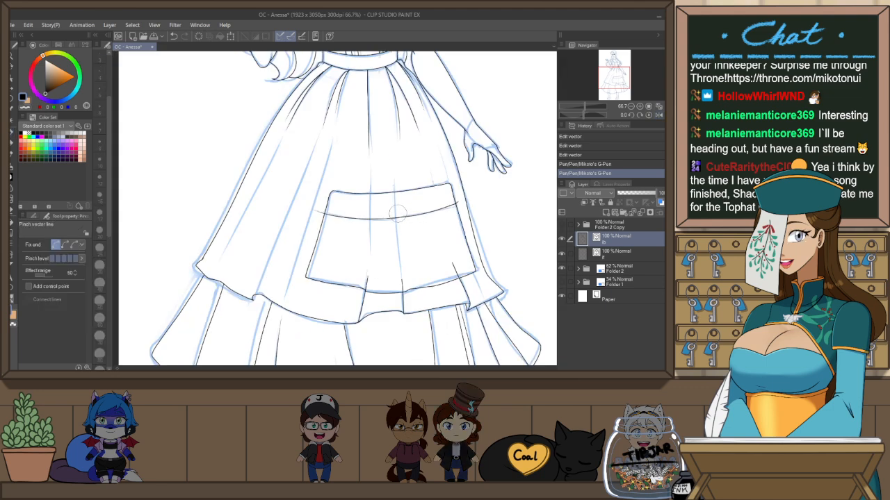
pyautogui.moveTo(398, 213); pyautogui.dragTo(398, 216)
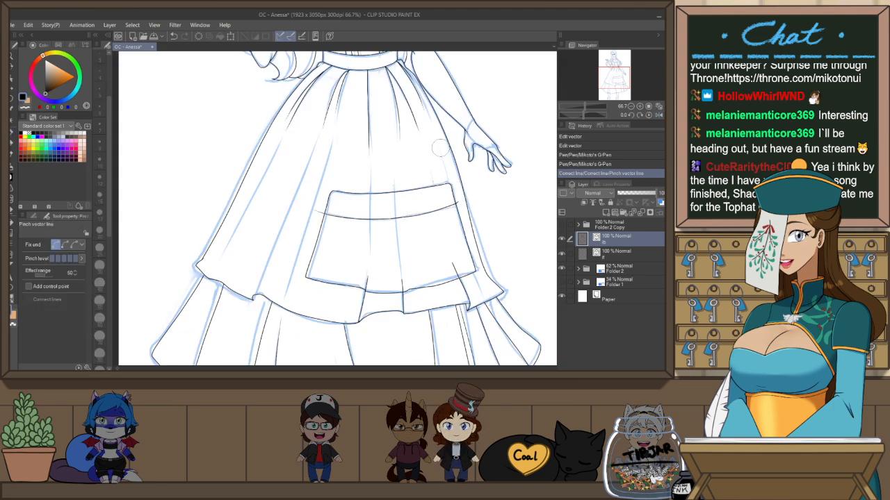
pyautogui.press('e')
pyautogui.click(459, 198)
pyautogui.click(449, 187)
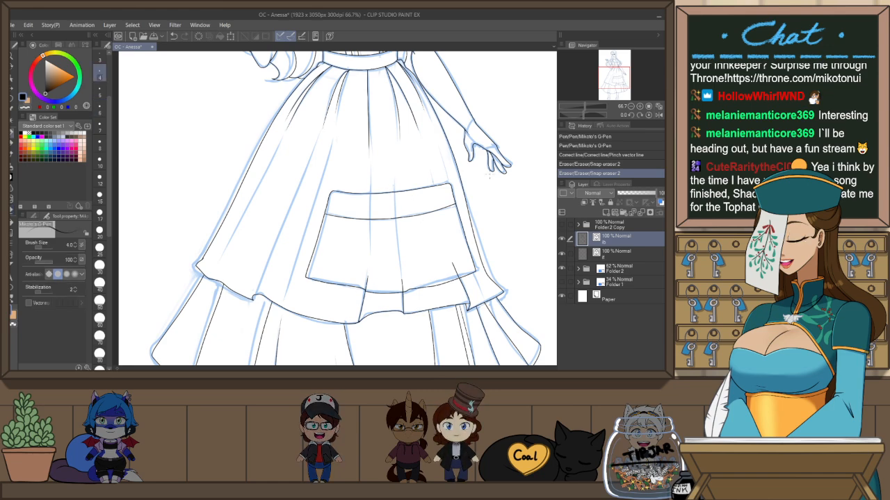
# Rotate the canvas and ink the two lengthwise fold lines running down through the square panel, redoing strokes until they line up
pyautogui.press('r')
pyautogui.moveTo(391, 167); pyautogui.dragTo(309, 183)
pyautogui.press('p')
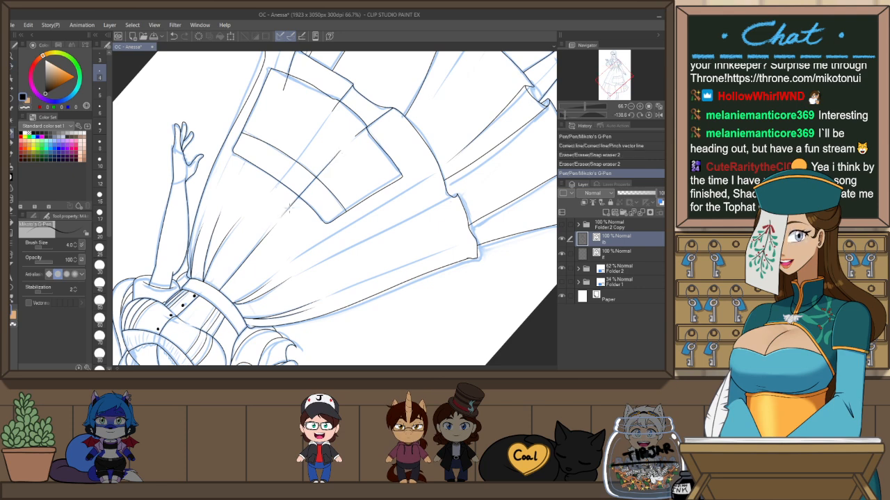
pyautogui.hotkey('ctrl', 'z')
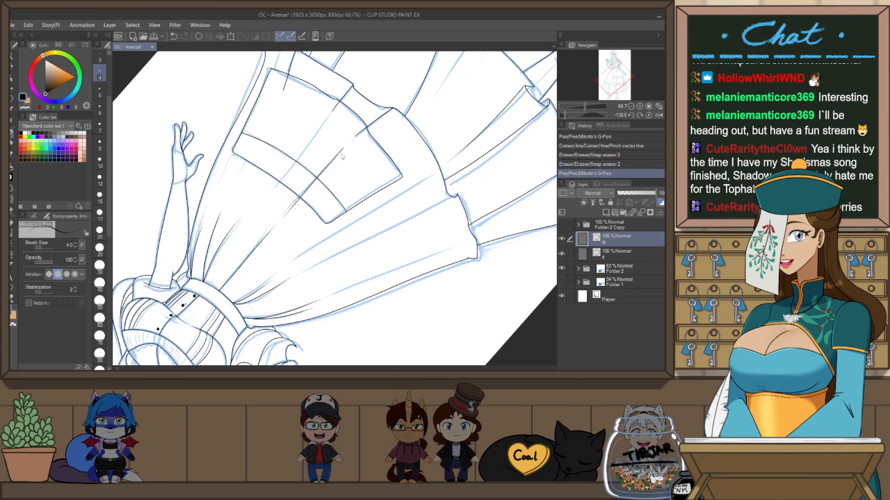
pyautogui.hotkey('ctrl', 'y')
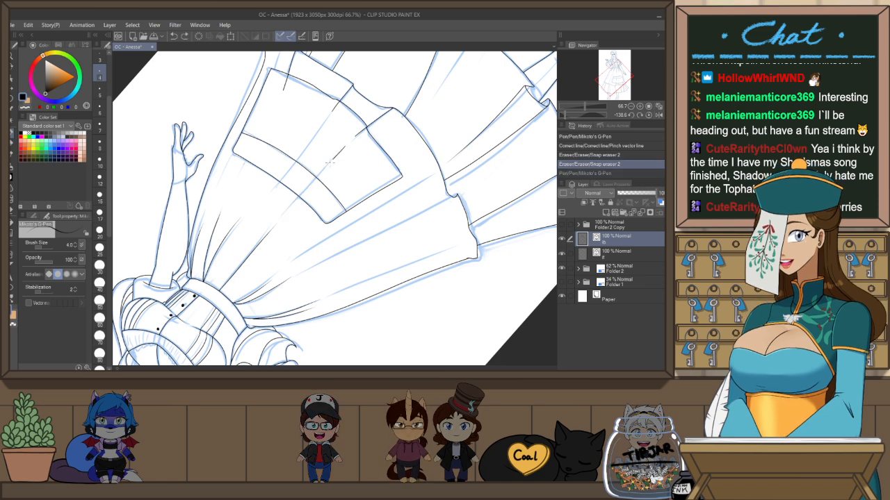
pyautogui.hotkey('ctrl', 'z')
pyautogui.moveTo(346, 146); pyautogui.dragTo(289, 212)
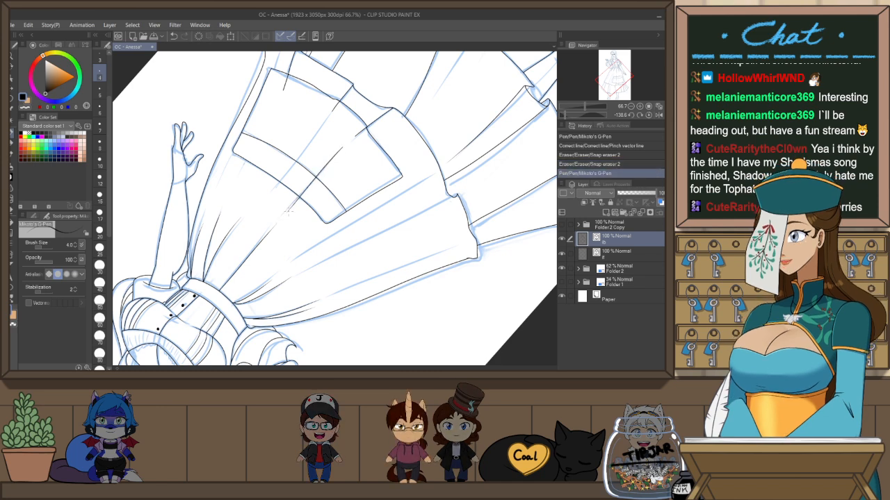
pyautogui.hotkey('ctrl', 'z')
pyautogui.moveTo(349, 143)
pyautogui.mouseDown()
pyautogui.moveTo(286, 213)
pyautogui.moveTo(300, 158)
pyautogui.mouseUp()
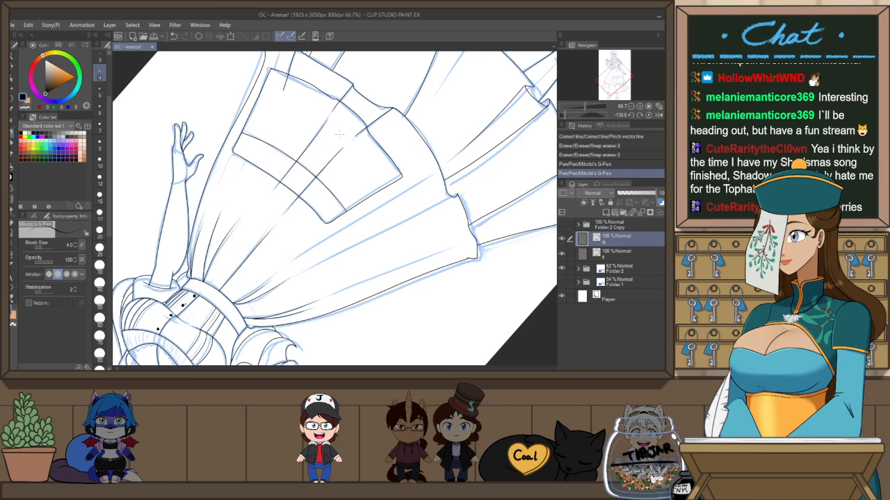
pyautogui.hotkey('ctrl', '@')
# Rotate the canvas again and ink two short fold lines on the skirt just above the square panel's upper outer corner
pyautogui.press('e')
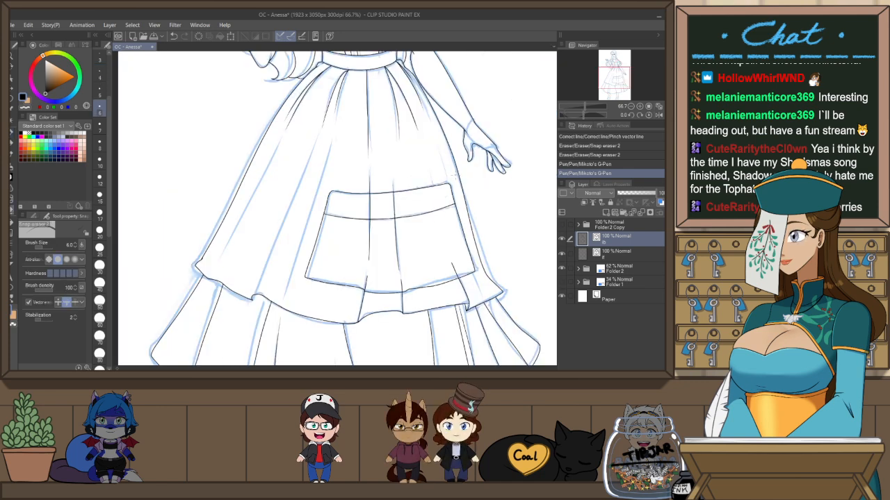
pyautogui.moveTo(454, 176)
pyautogui.mouseDown()
pyautogui.moveTo(436, 194)
pyautogui.moveTo(406, 139)
pyautogui.moveTo(301, 161)
pyautogui.mouseUp()
pyautogui.press('r')
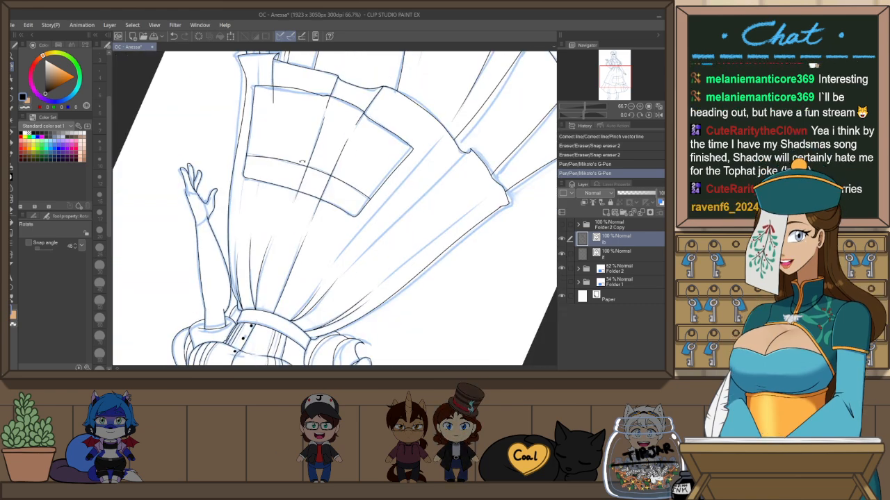
pyautogui.moveTo(253, 178); pyautogui.dragTo(250, 173)
pyautogui.scroll(1, 251, 172)
pyautogui.press('p')
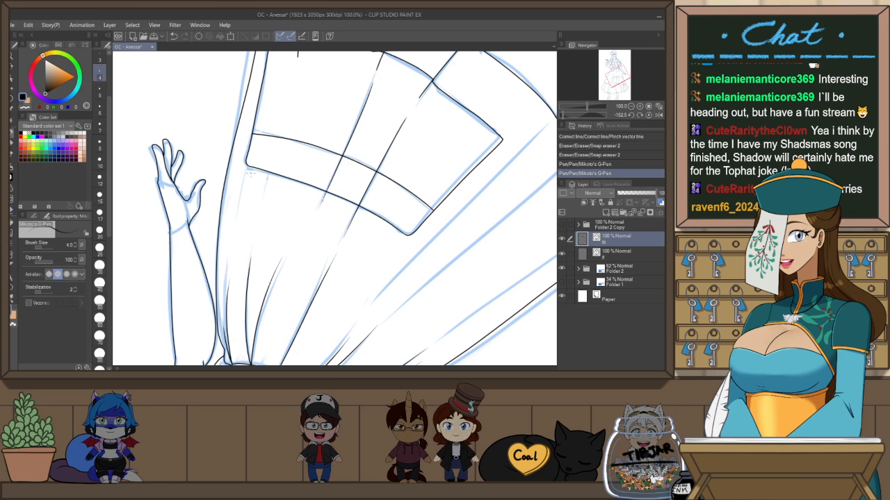
pyautogui.hotkey('ctrl', 'z')
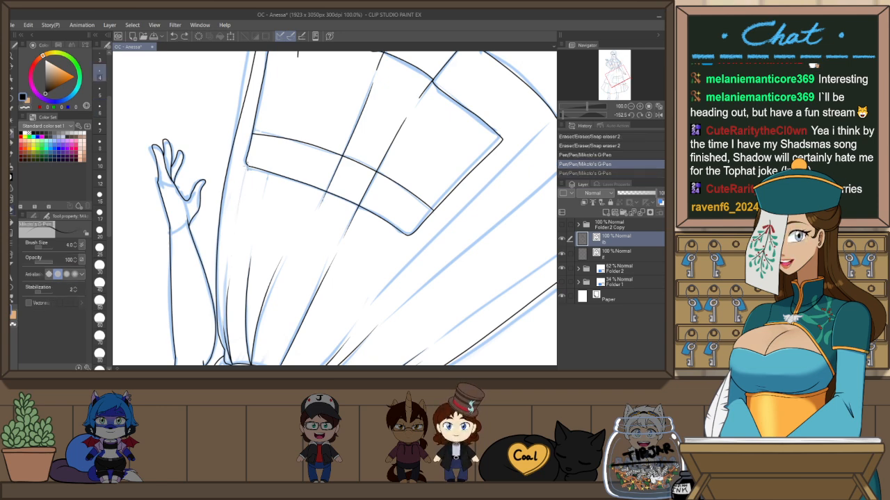
pyautogui.moveTo(248, 171); pyautogui.dragTo(234, 230)
pyautogui.hotkey('ctrl', 'z')
pyautogui.moveTo(247, 171)
pyautogui.mouseDown()
pyautogui.moveTo(250, 201)
pyautogui.moveTo(262, 200)
pyautogui.mouseUp()
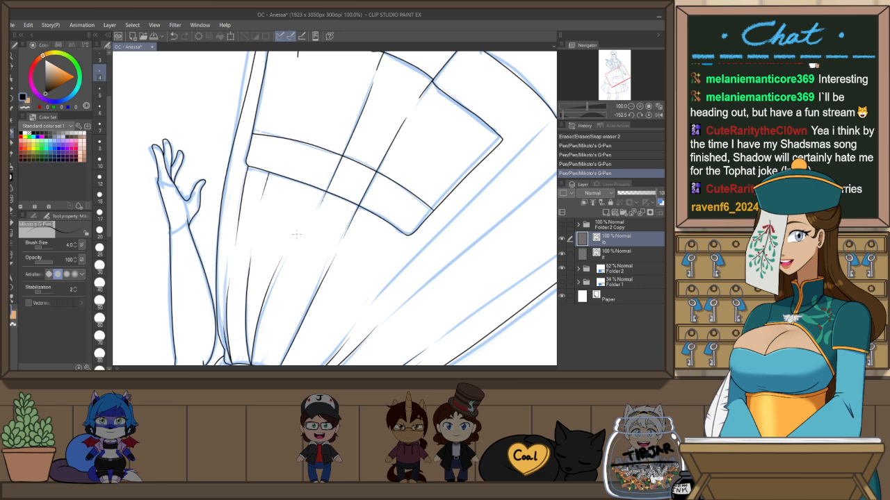
pyautogui.hotkey('ctrl', '@')
pyautogui.hotkey('ctrl', '-')
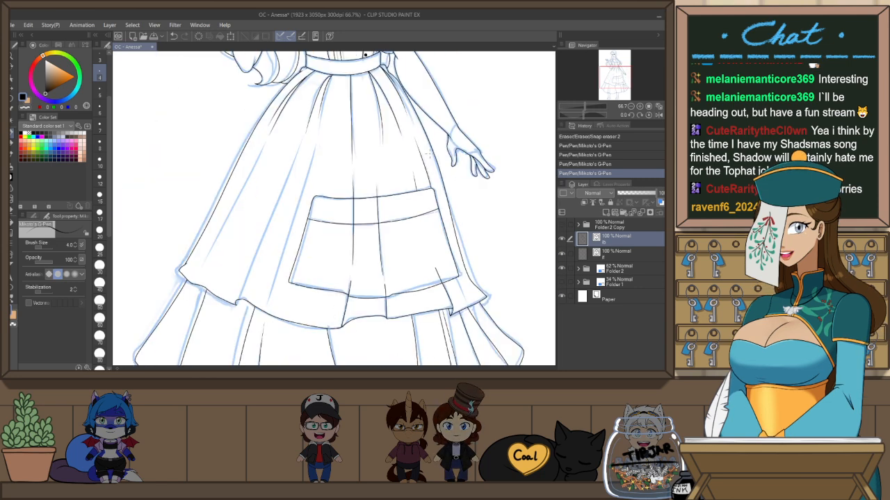
# Tilt the canvas and ink two long skirt folds, one up from the upper tier's hem notch and one alongside the square panel
pyautogui.moveTo(438, 150); pyautogui.dragTo(429, 199)
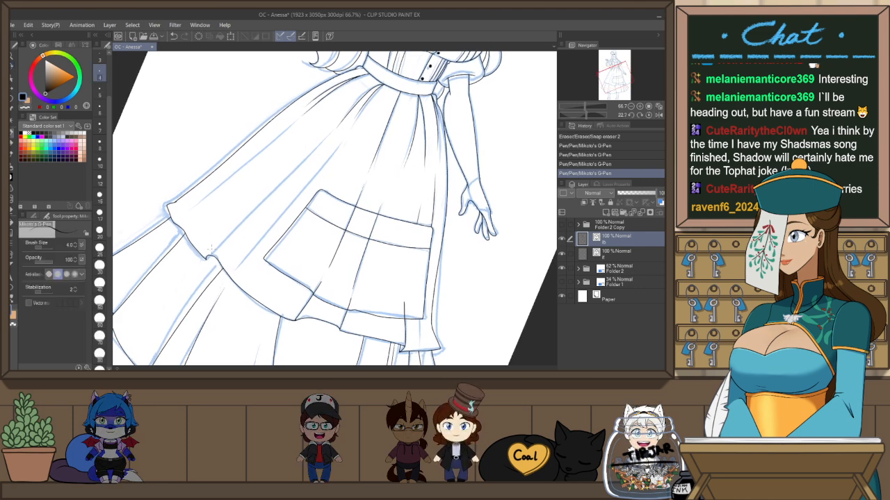
pyautogui.hotkey('ctrl', 'z')
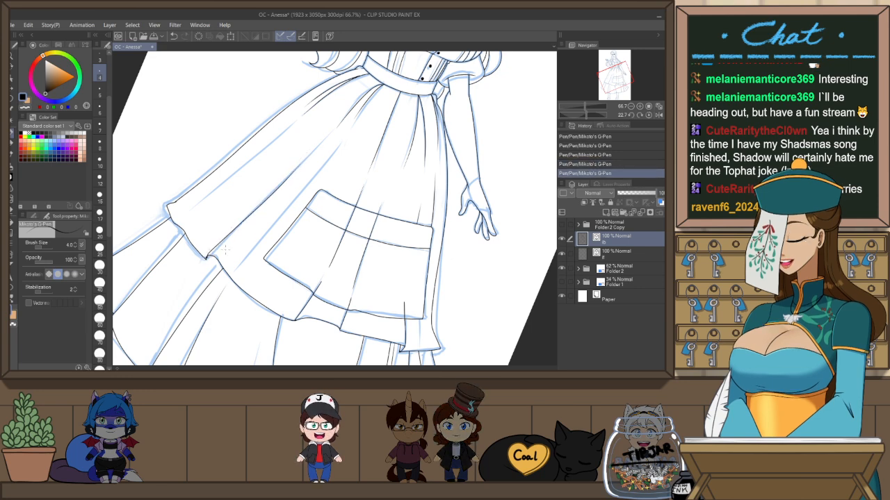
pyautogui.scroll(1, 222, 251)
pyautogui.hotkey('ctrl', 'z')
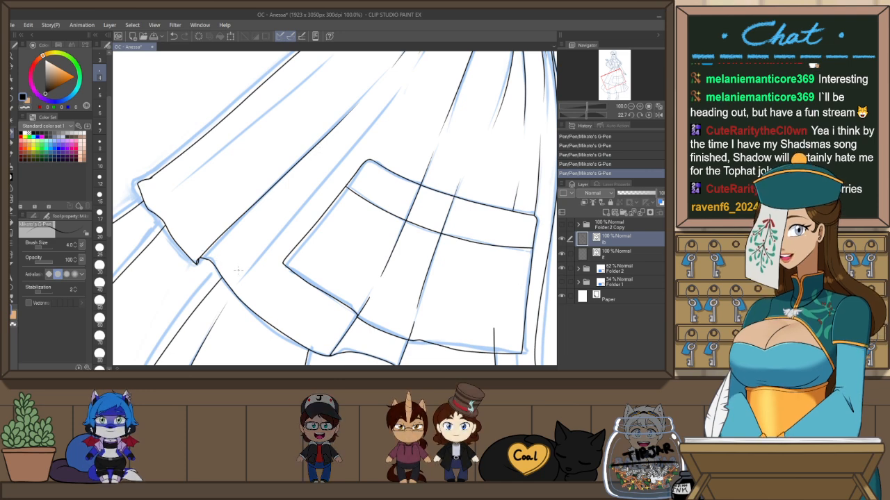
pyautogui.hotkey('ctrl', 'z')
pyautogui.moveTo(238, 285)
pyautogui.mouseDown()
pyautogui.moveTo(398, 89)
pyautogui.moveTo(392, 101)
pyautogui.mouseUp()
# Check the folds in a mirrored view and trim the fold line's overshooting end at the upper tier's hem notch
pyautogui.press('h')
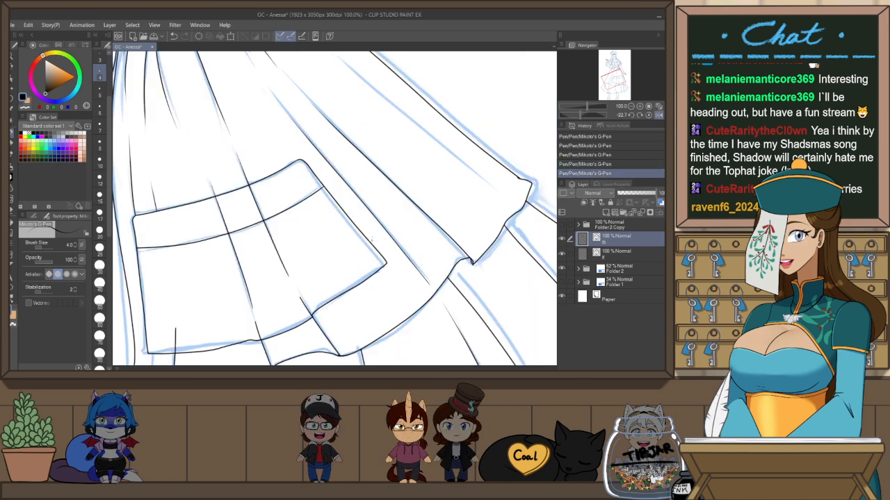
pyautogui.press('o')
pyautogui.press('h')
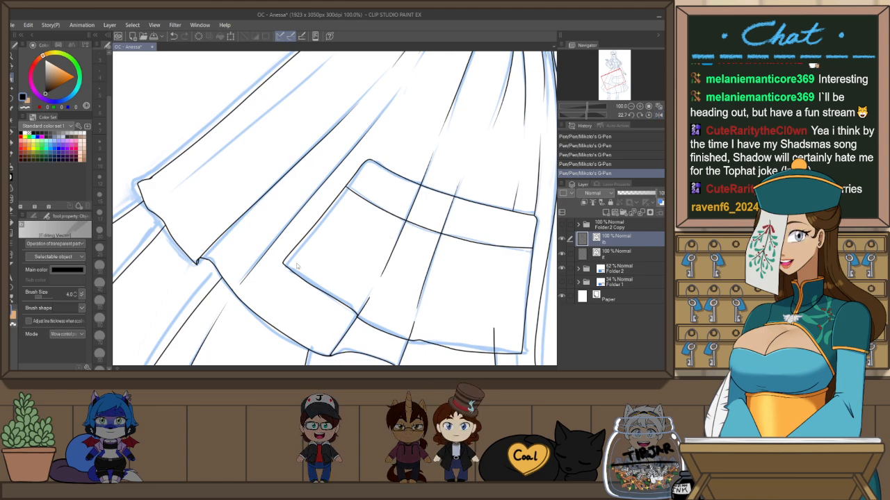
pyautogui.hotkey('ctrl', '@')
pyautogui.scroll(5, 230, 310)
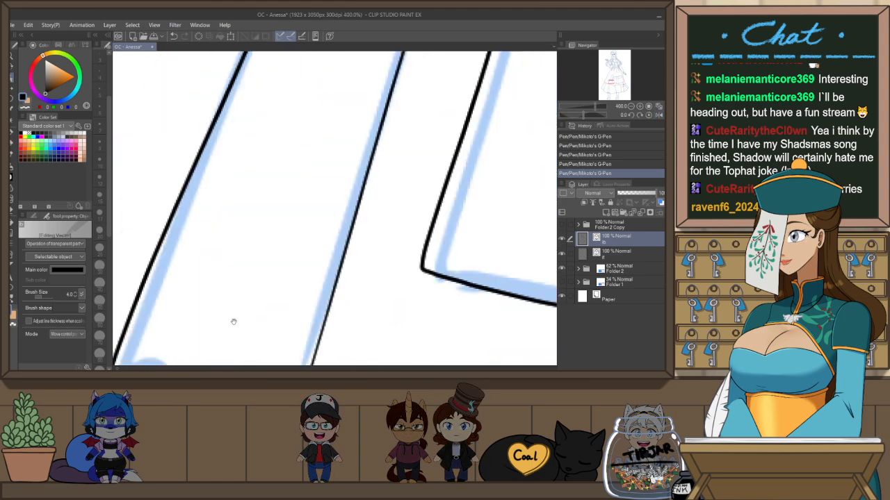
pyautogui.moveTo(234, 322); pyautogui.dragTo(413, 114)
pyautogui.click(288, 188)
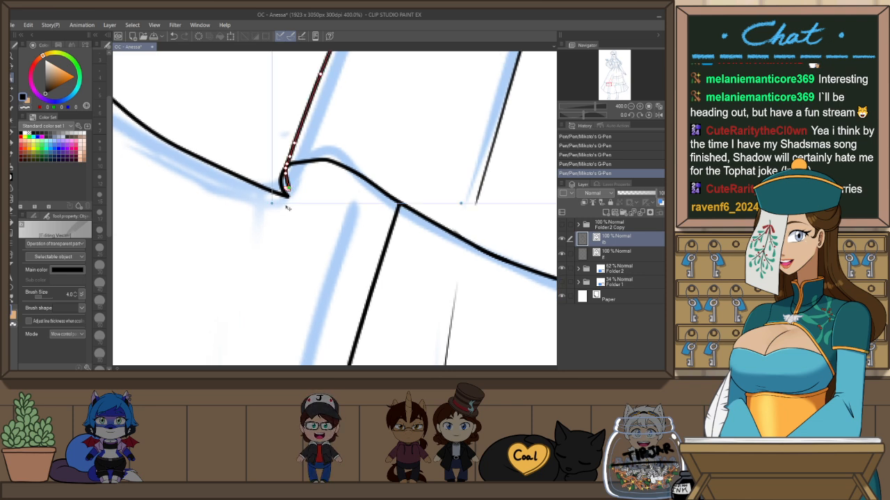
pyautogui.press('e')
pyautogui.moveTo(289, 188); pyautogui.dragTo(292, 178)
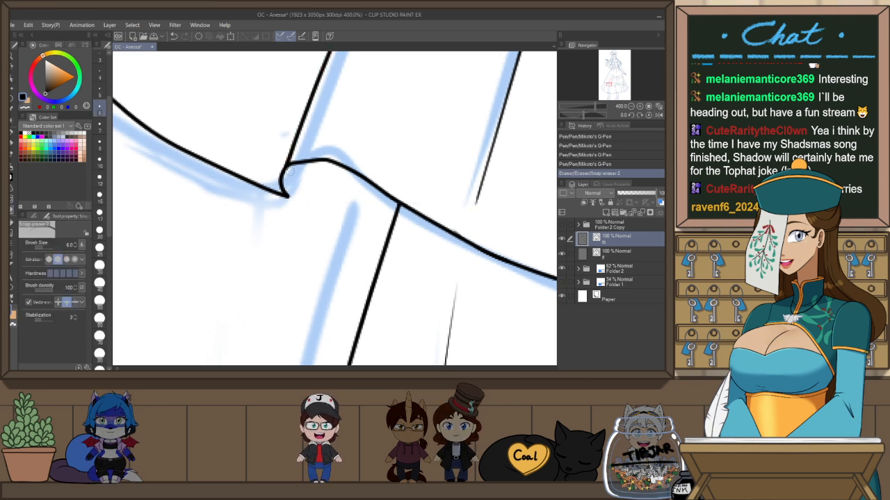
pyautogui.press('p')
# Ink the long fold line running parallel to the upper tier's outer edge, redoing the stroke until it follows the sketch
pyautogui.scroll(-5, 312, 157)
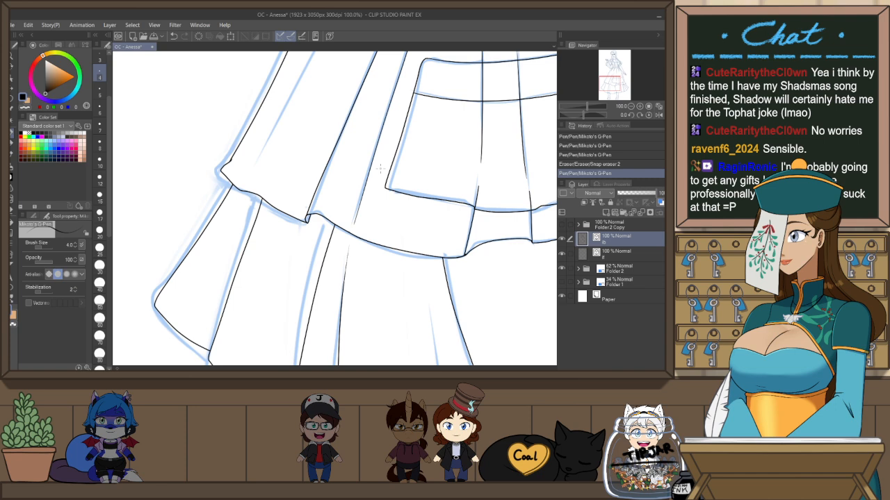
pyautogui.moveTo(380, 168); pyautogui.dragTo(288, 279)
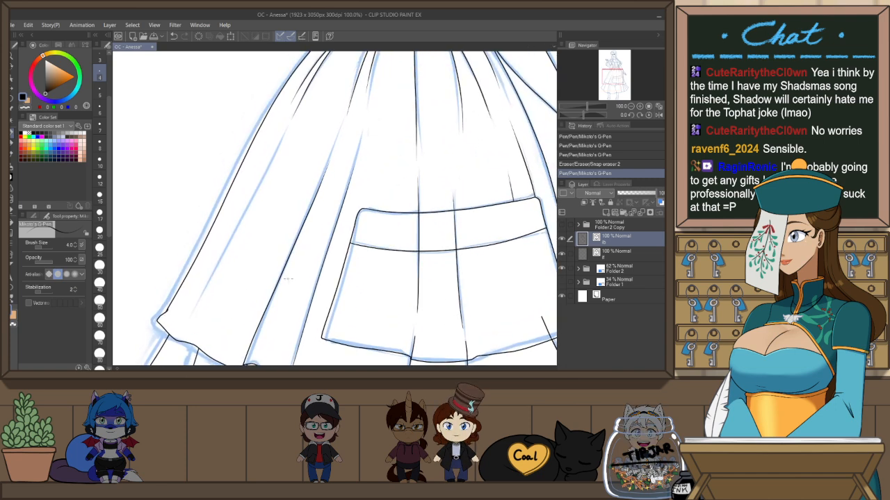
pyautogui.moveTo(191, 323); pyautogui.dragTo(288, 135)
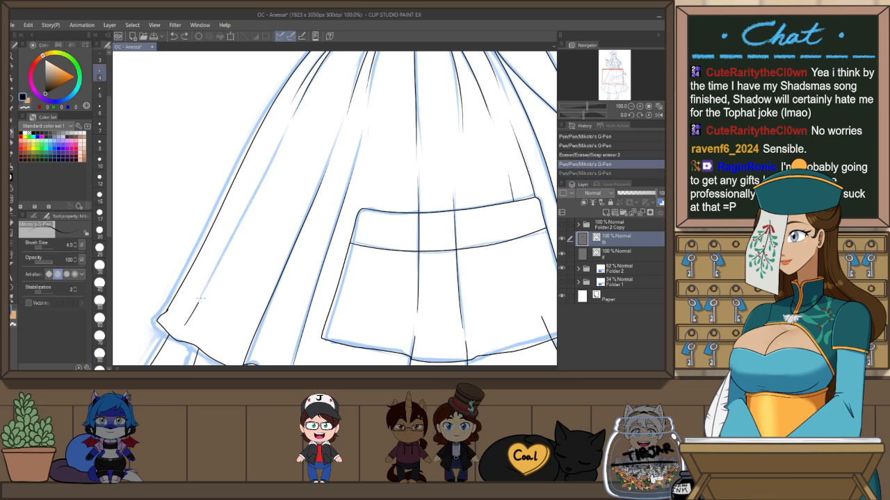
pyautogui.moveTo(201, 299); pyautogui.dragTo(283, 136)
pyautogui.hotkey('ctrl', 'z')
pyautogui.moveTo(187, 321); pyautogui.dragTo(288, 115)
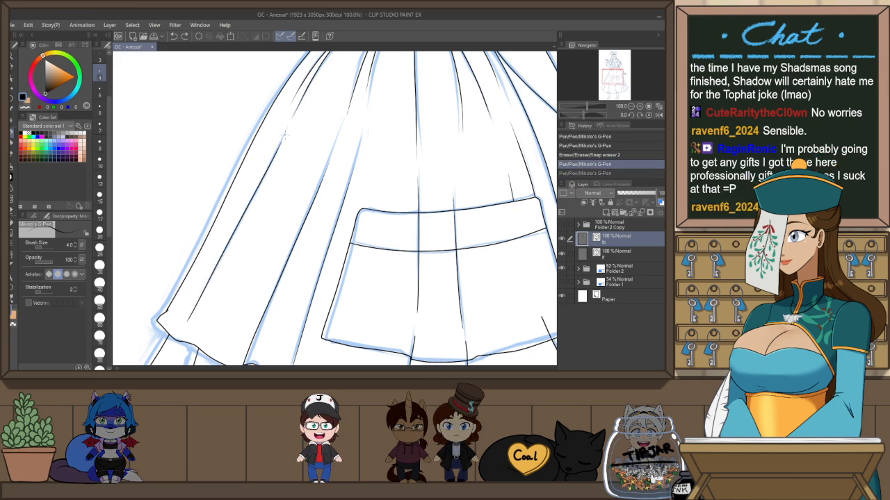
pyautogui.moveTo(255, 281); pyautogui.dragTo(337, 237)
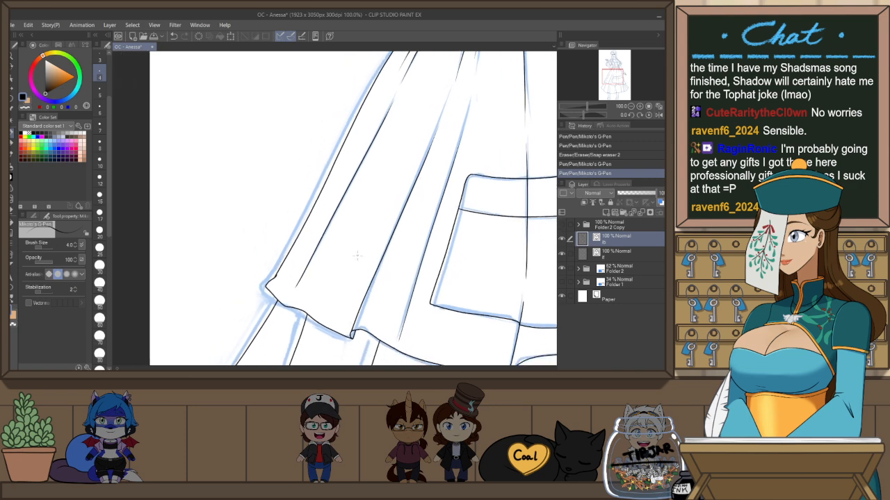
# Mirror the view, adjust the vector points where the skirt's outer edge meets the tier's corner, and erase the leftover stub
pyautogui.press('h')
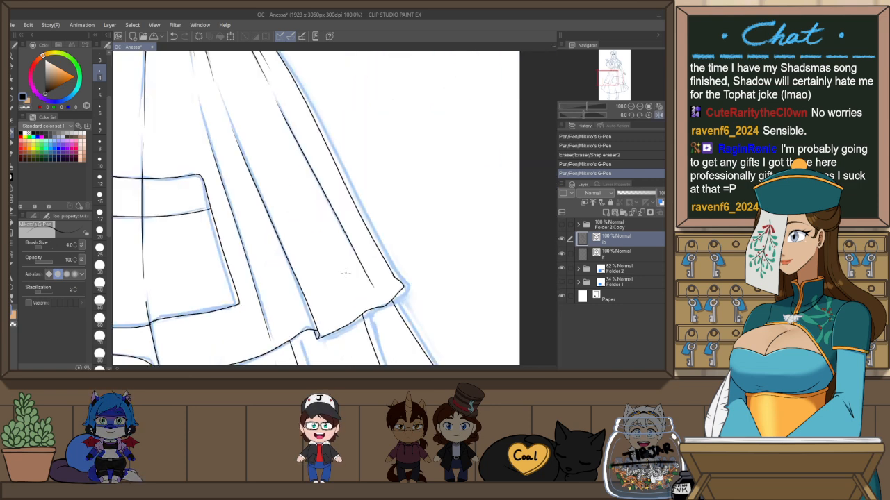
pyautogui.press('ctrl')
pyautogui.scroll(2, 393, 278)
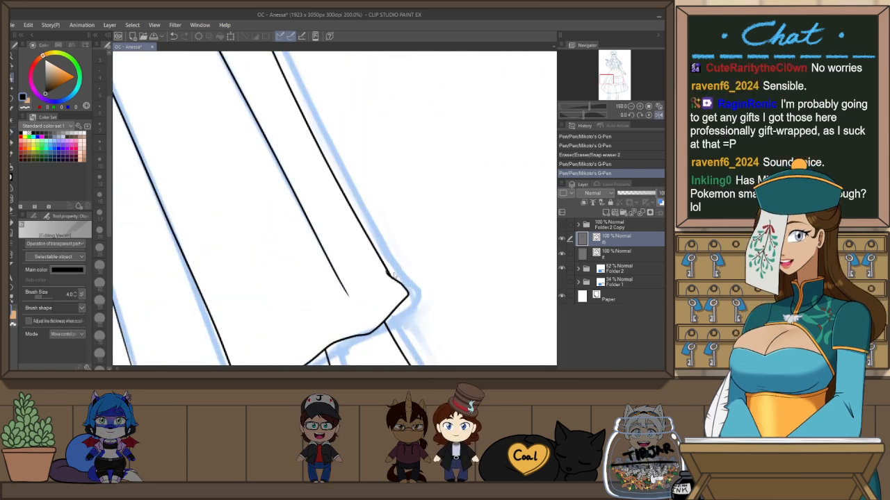
pyautogui.scroll(4, 391, 276)
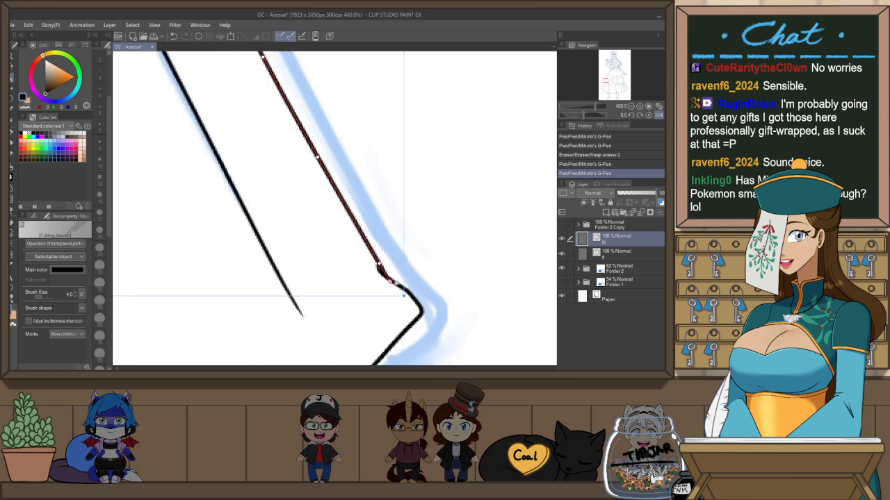
pyautogui.moveTo(391, 281)
pyautogui.mouseDown()
pyautogui.moveTo(401, 288)
pyautogui.moveTo(384, 271)
pyautogui.mouseUp()
pyautogui.moveTo(415, 303); pyautogui.dragTo(421, 310)
pyautogui.press('e')
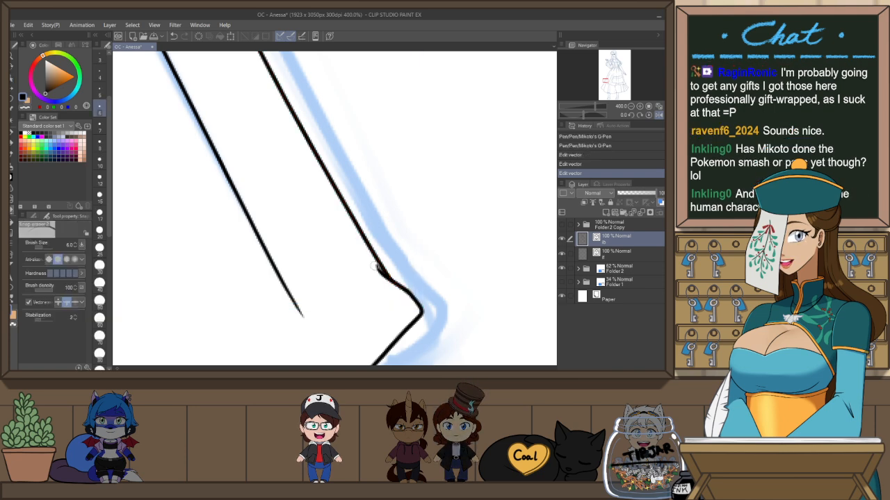
pyautogui.moveTo(375, 266); pyautogui.dragTo(395, 290)
# Review the whole figure mirrored and unmirrored, and examine the face and upper body up close
pyautogui.scroll(-3, 421, 204)
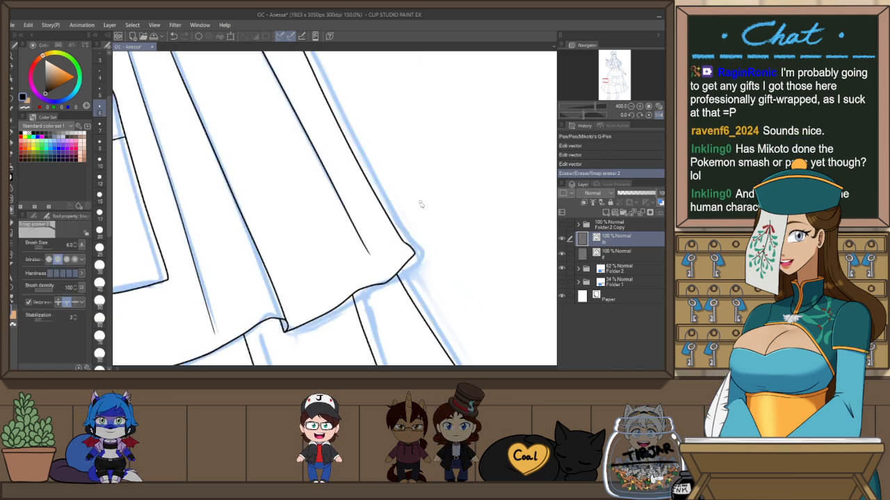
pyautogui.scroll(-4, 421, 204)
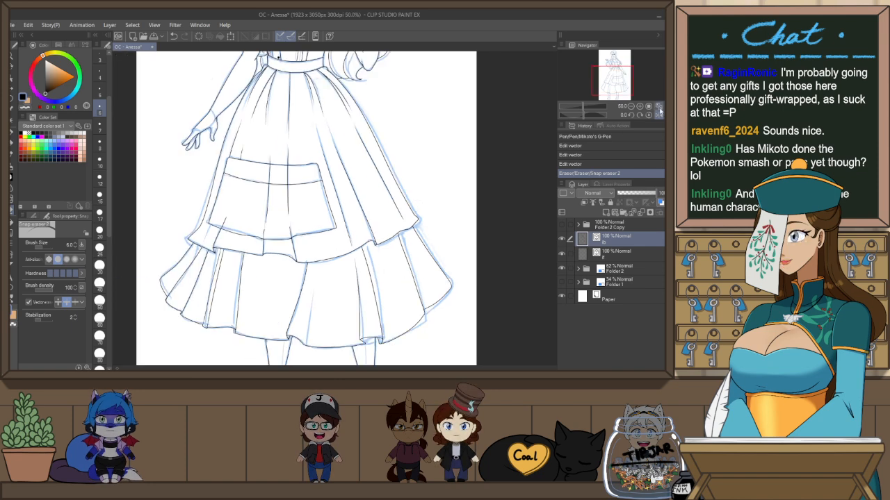
pyautogui.click(659, 111)
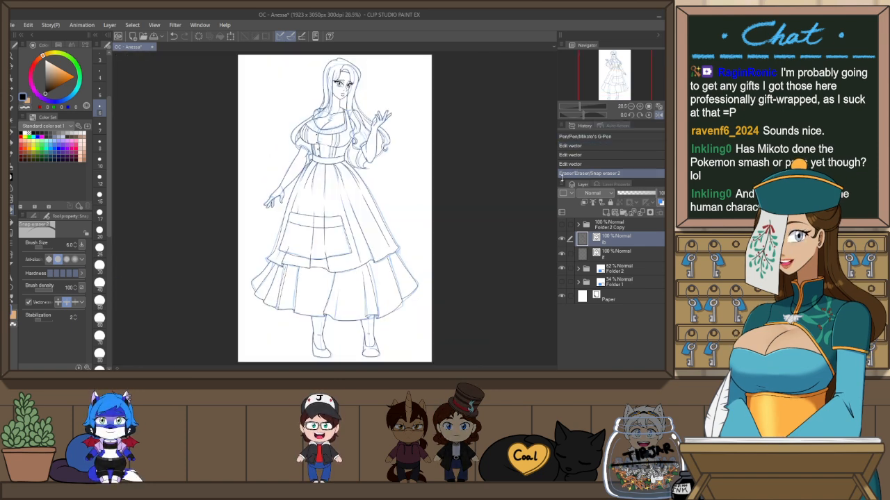
pyautogui.click(659, 115)
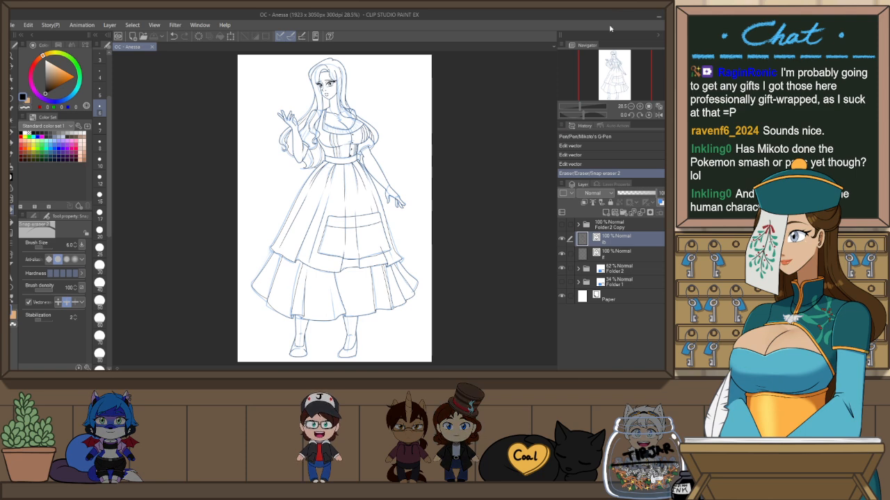
pyautogui.scroll(1, 323, 64)
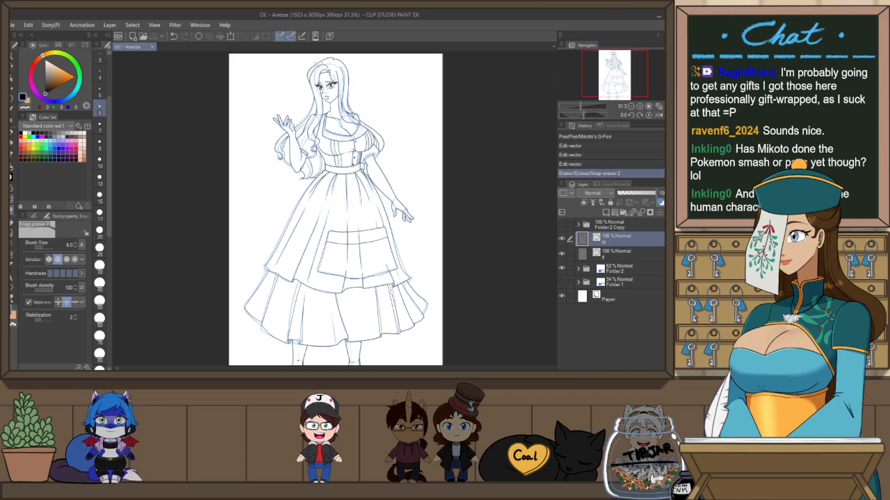
pyautogui.scroll(8, 322, 61)
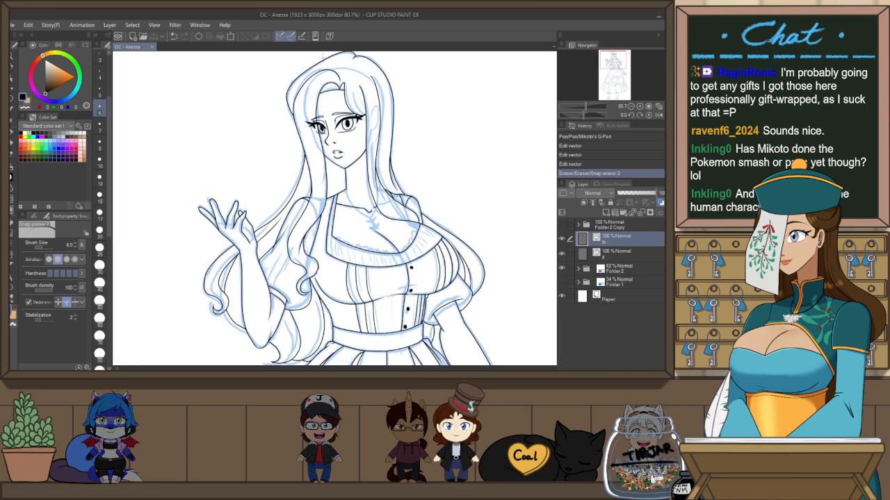
pyautogui.scroll(2, 322, 55)
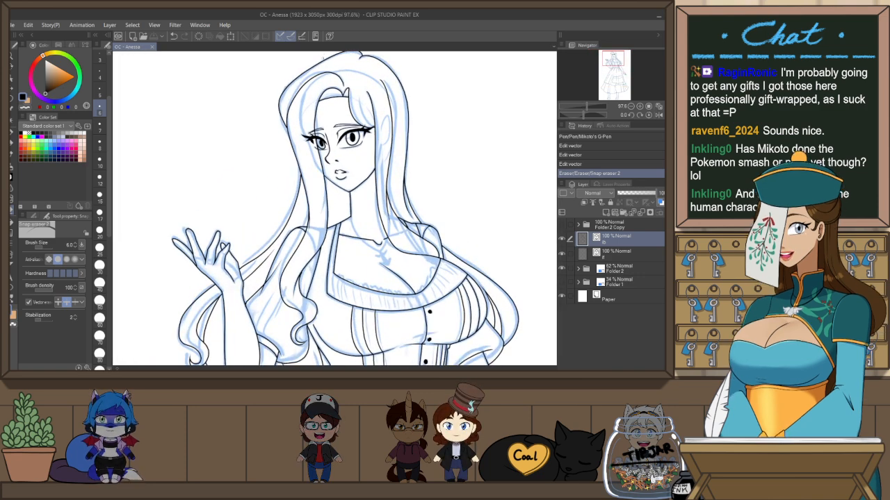
# Create a new vector layer and ink fine strand lines in the side-swept bangs, trimming their overshooting ends
pyautogui.click(646, 220)
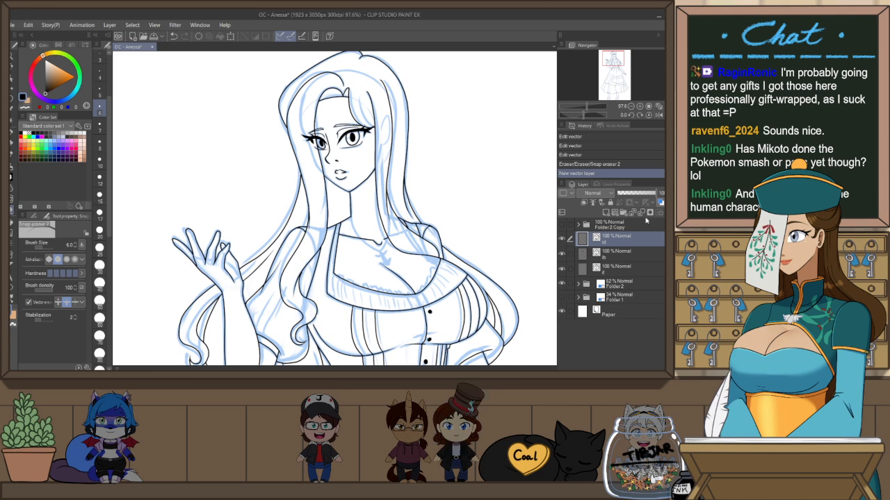
pyautogui.moveTo(367, 85); pyautogui.dragTo(364, 108)
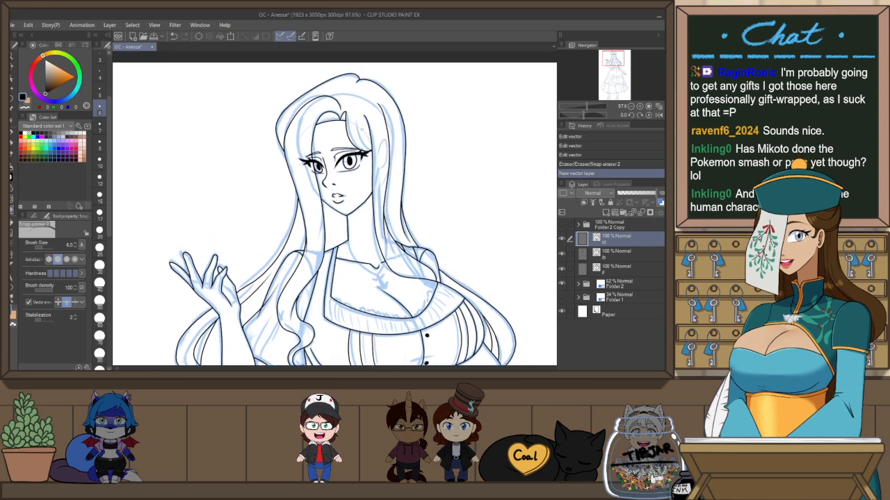
pyautogui.scroll(2, 361, 128)
pyautogui.press('p')
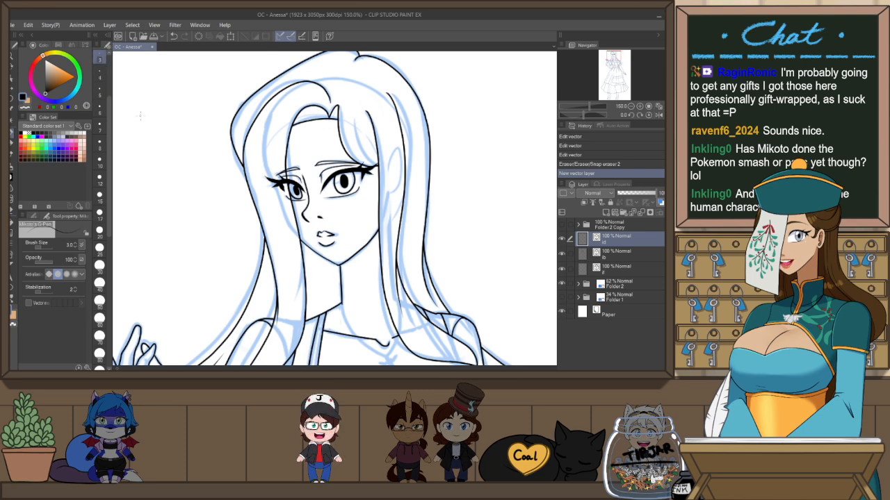
pyautogui.moveTo(347, 113)
pyautogui.mouseDown()
pyautogui.moveTo(375, 164)
pyautogui.moveTo(384, 160)
pyautogui.mouseUp()
pyautogui.press('e')
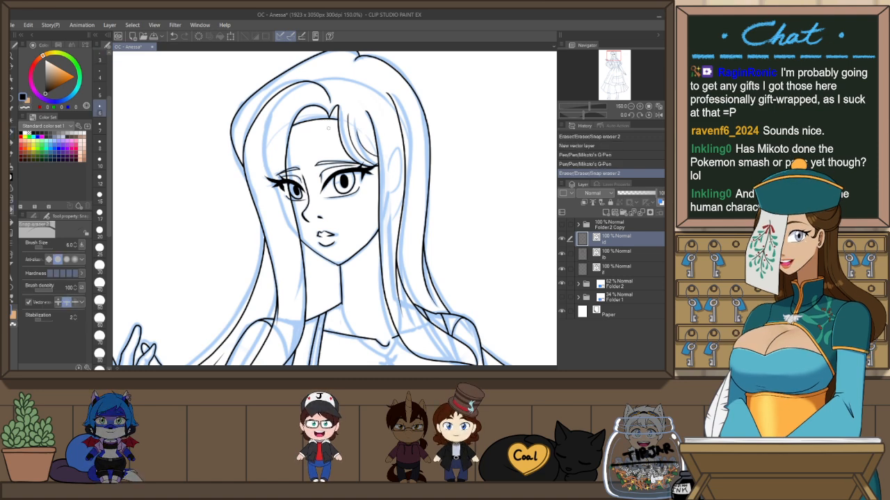
# Ink short strand lines in the hair above the forehead at the parting and trim their ends
pyautogui.press('p')
pyautogui.moveTo(300, 113)
pyautogui.mouseDown()
pyautogui.moveTo(325, 107)
pyautogui.moveTo(335, 121)
pyautogui.mouseUp()
pyautogui.press('e')
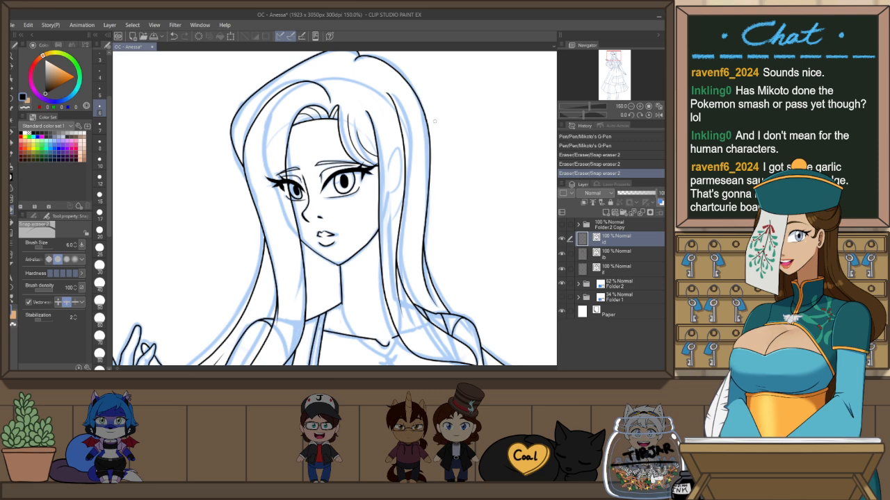
# Erase the stray line bits in the long hair beside the raised arm's shoulder
pyautogui.moveTo(447, 260); pyautogui.dragTo(439, 224)
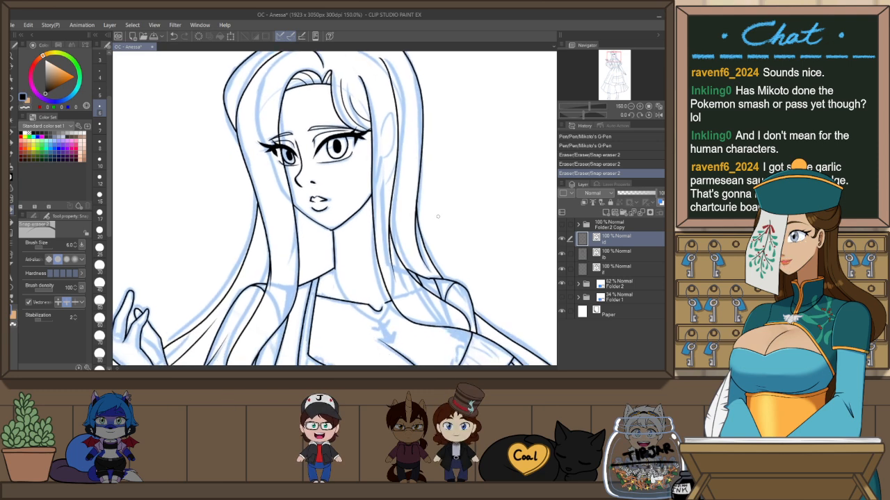
pyautogui.scroll(-1, 438, 182)
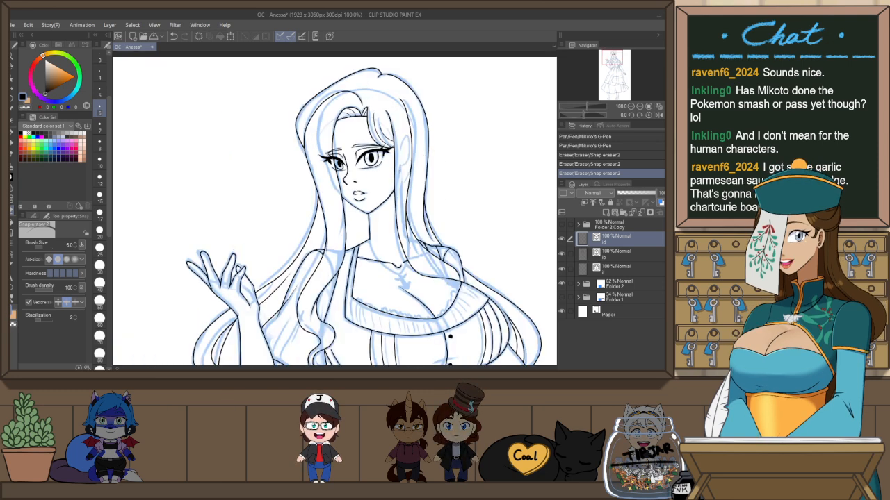
pyautogui.press('p')
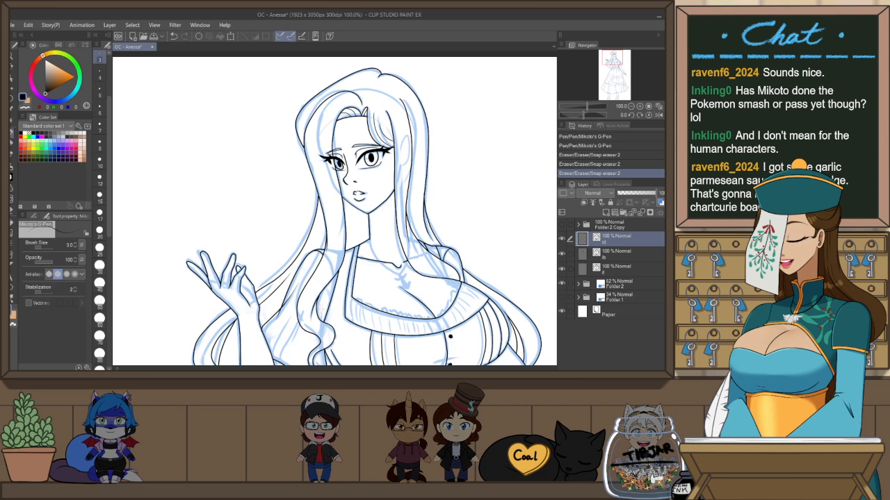
pyautogui.scroll(1, 289, 203)
pyautogui.press('e')
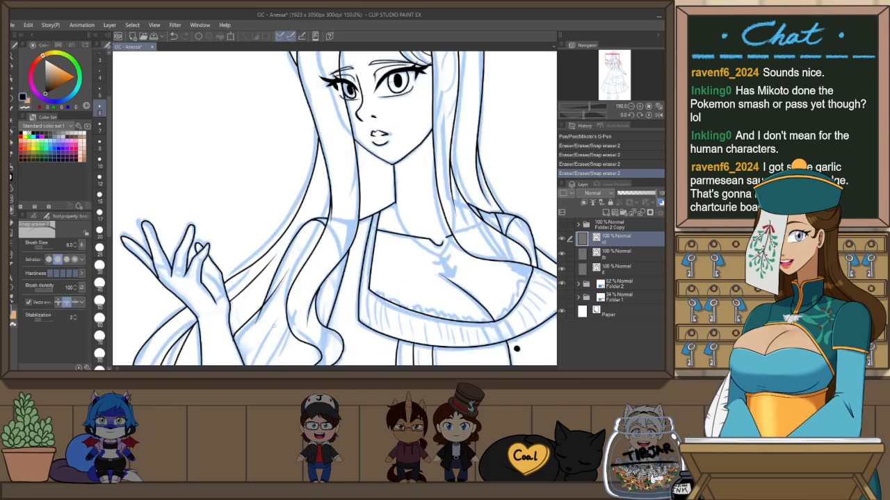
pyautogui.moveTo(281, 331)
pyautogui.mouseDown()
pyautogui.moveTo(355, 243)
pyautogui.moveTo(306, 259)
pyautogui.mouseUp()
# Adjust the vector line of the wavy front lock on the main line art layer below
pyautogui.click(616, 255)
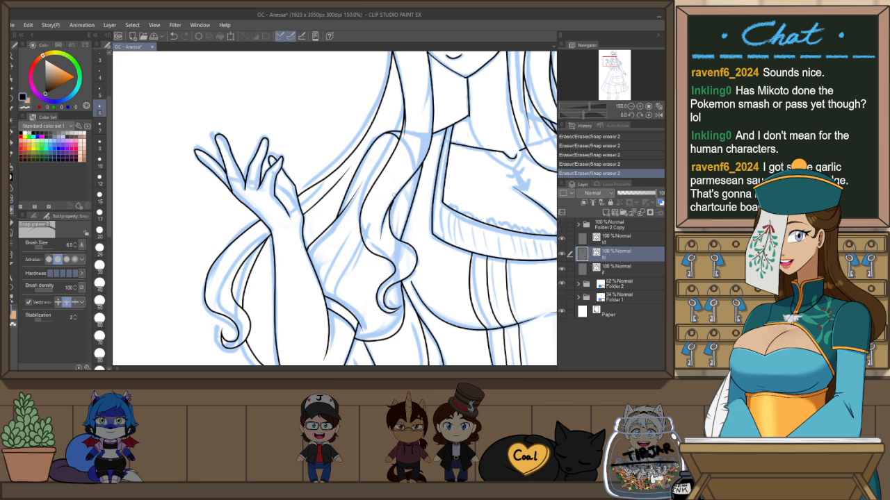
pyautogui.press('o')
pyautogui.click(401, 203)
pyautogui.scroll(1, 402, 193)
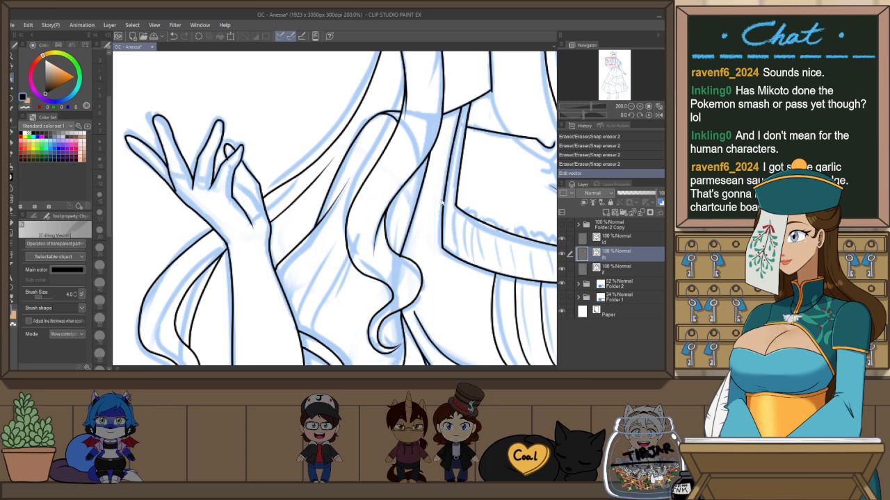
pyautogui.scroll(-2, 461, 172)
pyautogui.moveTo(499, 170); pyautogui.dragTo(489, 183)
pyautogui.scroll(2, 416, 285)
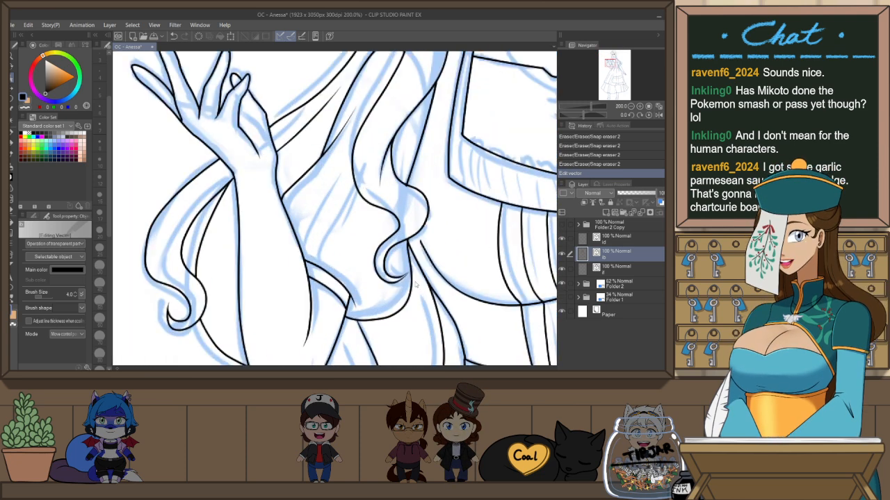
# Reshape the curled tip of the wavy front lock by its vector points and trim the overshooting ends
pyautogui.click(407, 281)
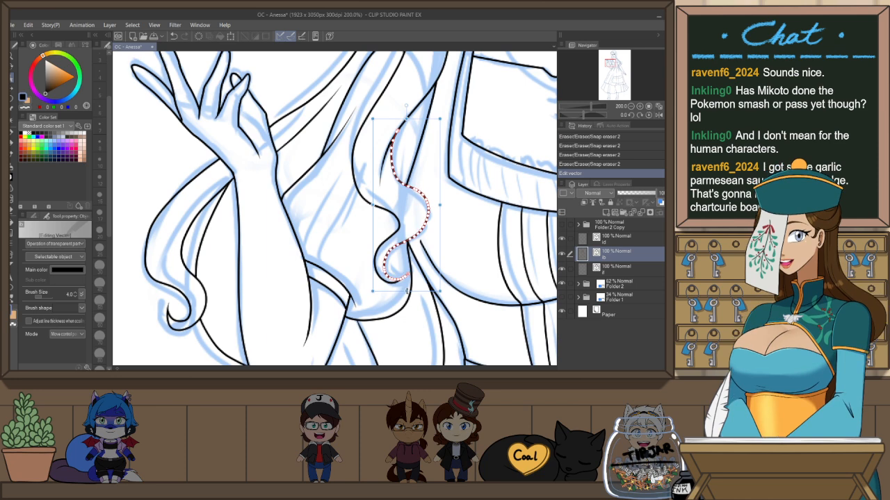
pyautogui.press('e')
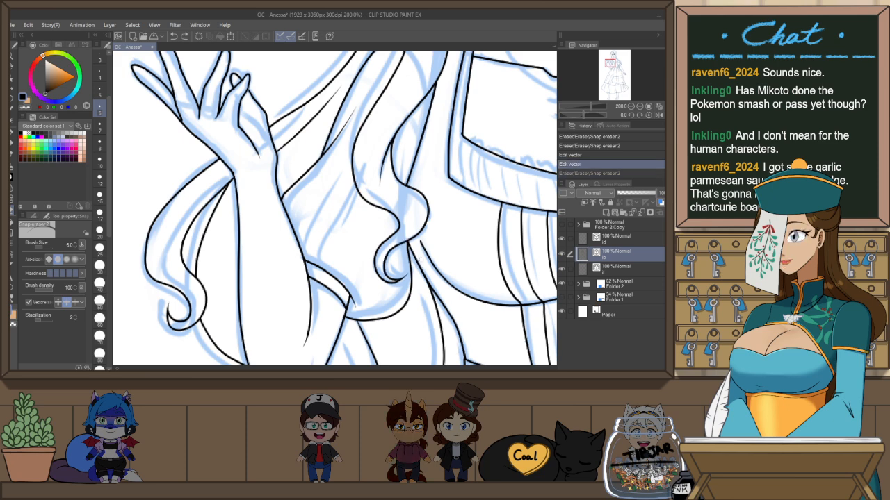
pyautogui.press('o')
pyautogui.click(406, 250)
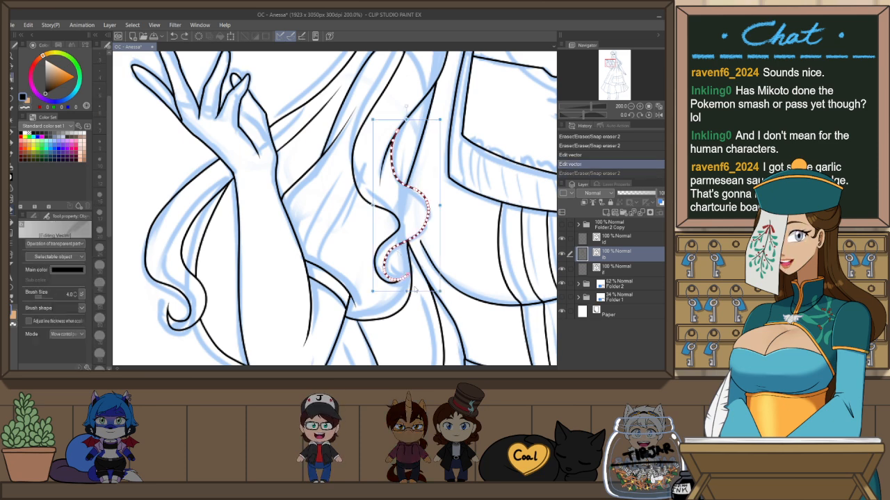
pyautogui.moveTo(406, 292); pyautogui.dragTo(406, 279)
pyautogui.press('e')
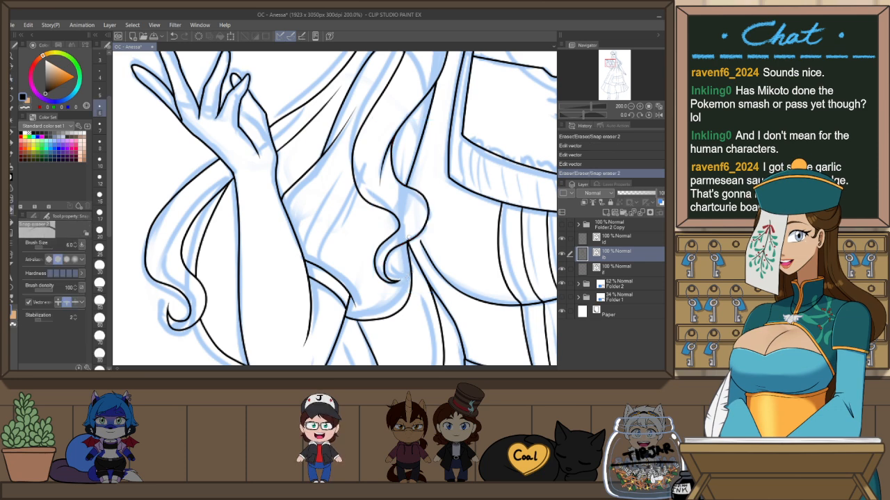
pyautogui.moveTo(410, 245); pyautogui.dragTo(408, 240)
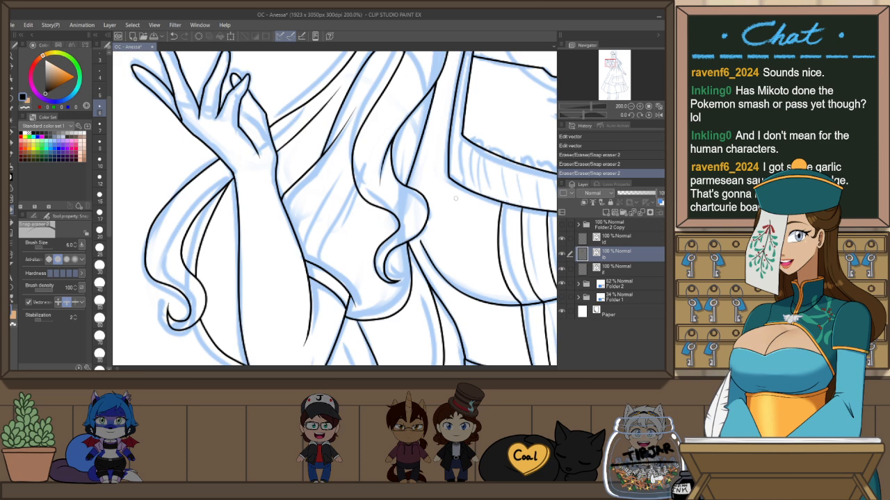
# Rotate the canvas and ink a long thin strand line down the front lock beside the face, redoing the stroke once, and reset the rotation
pyautogui.moveTo(456, 198)
pyautogui.mouseDown()
pyautogui.moveTo(418, 242)
pyautogui.moveTo(367, 335)
pyautogui.mouseUp()
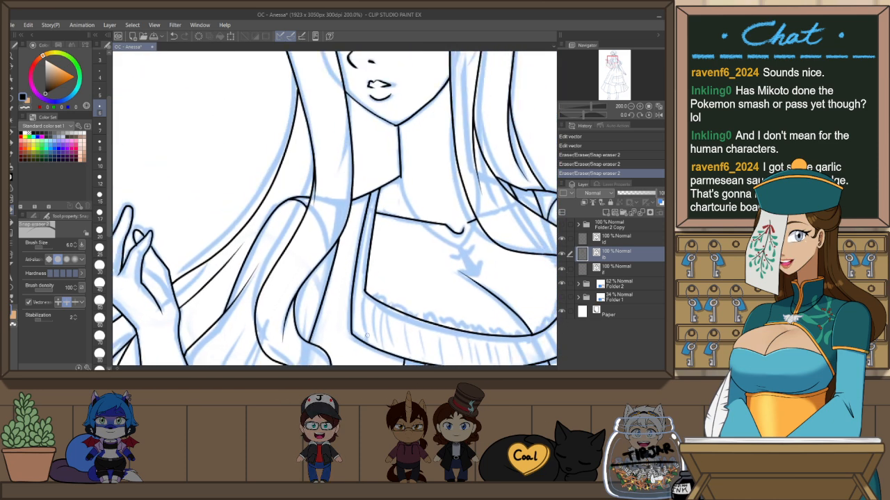
pyautogui.scroll(-1, 367, 335)
pyautogui.moveTo(506, 235); pyautogui.dragTo(489, 269)
pyautogui.moveTo(471, 237)
pyautogui.mouseDown()
pyautogui.moveTo(482, 261)
pyautogui.moveTo(485, 232)
pyautogui.mouseUp()
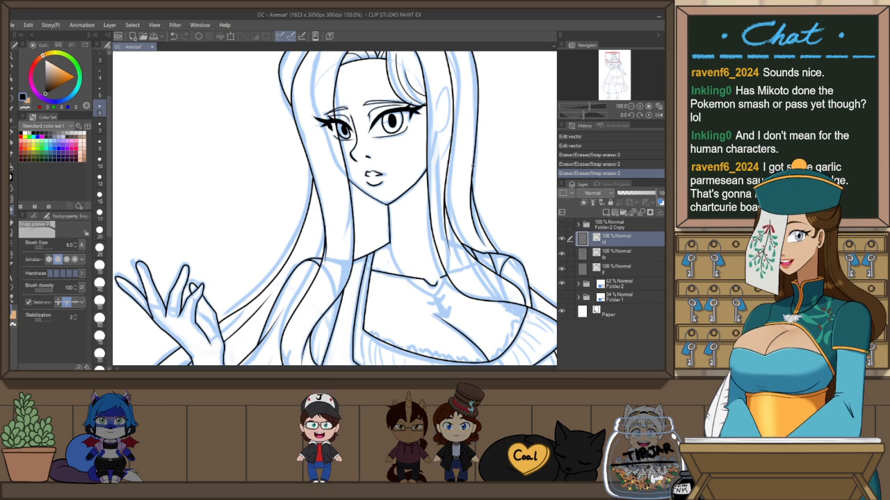
pyautogui.press('r')
pyautogui.moveTo(491, 171); pyautogui.dragTo(482, 241)
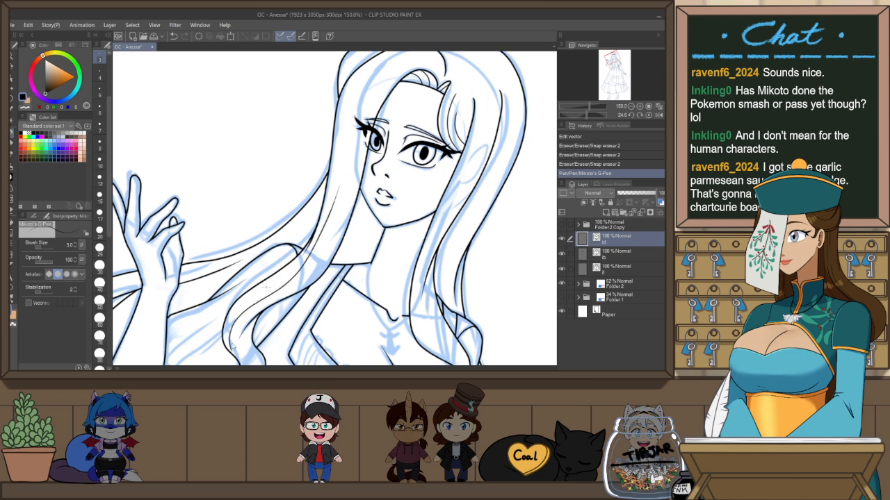
pyautogui.hotkey('ctrl', 'z')
pyautogui.moveTo(232, 341)
pyautogui.mouseDown()
pyautogui.moveTo(303, 277)
pyautogui.moveTo(376, 105)
pyautogui.mouseUp()
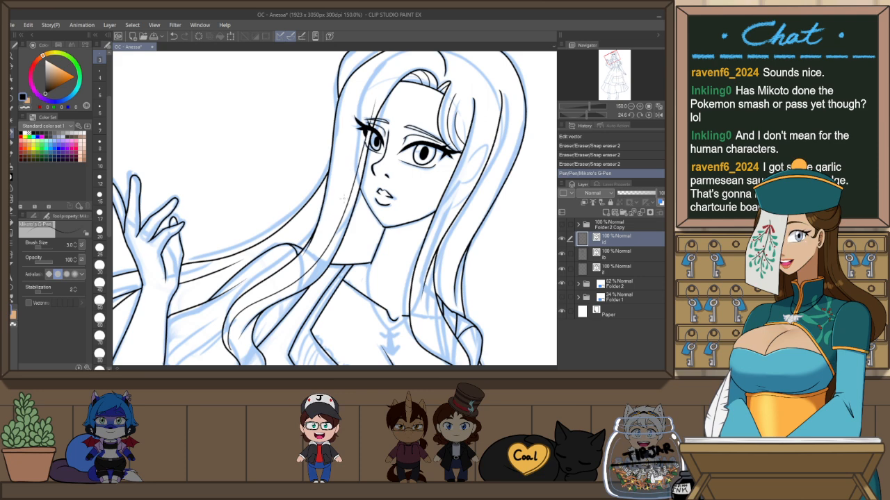
pyautogui.hotkey('ctrl', '@')
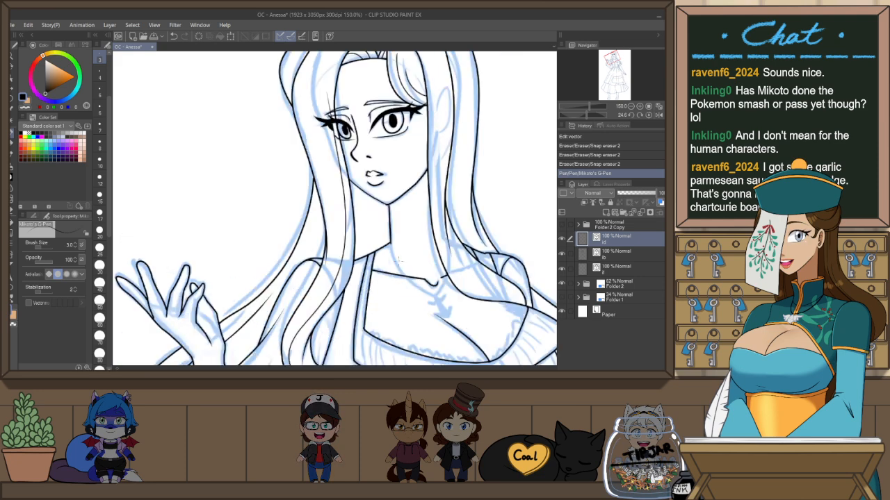
# Refine the new strand line's curve with vector point edits in a mirrored view and a pinch correction in the normal view
pyautogui.press('y')
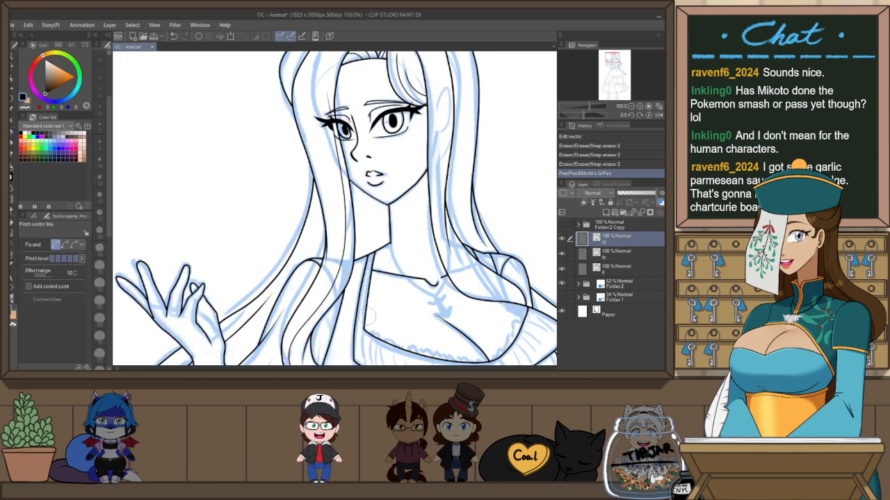
pyautogui.moveTo(370, 316); pyautogui.dragTo(390, 256)
pyautogui.press('h')
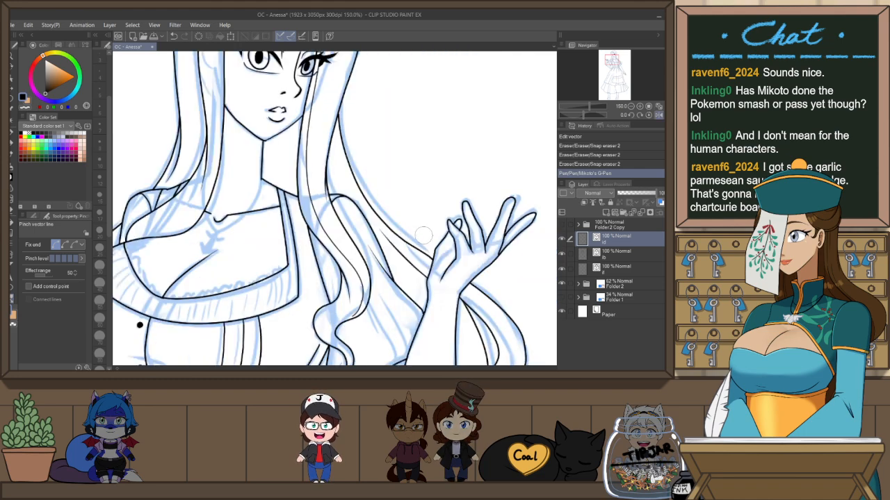
pyautogui.press('o')
pyautogui.click(363, 302)
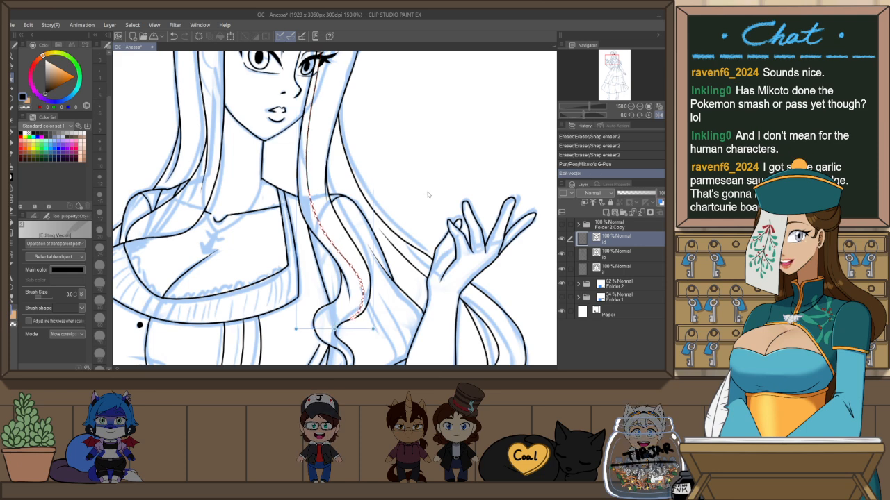
pyautogui.moveTo(382, 228); pyautogui.dragTo(390, 273)
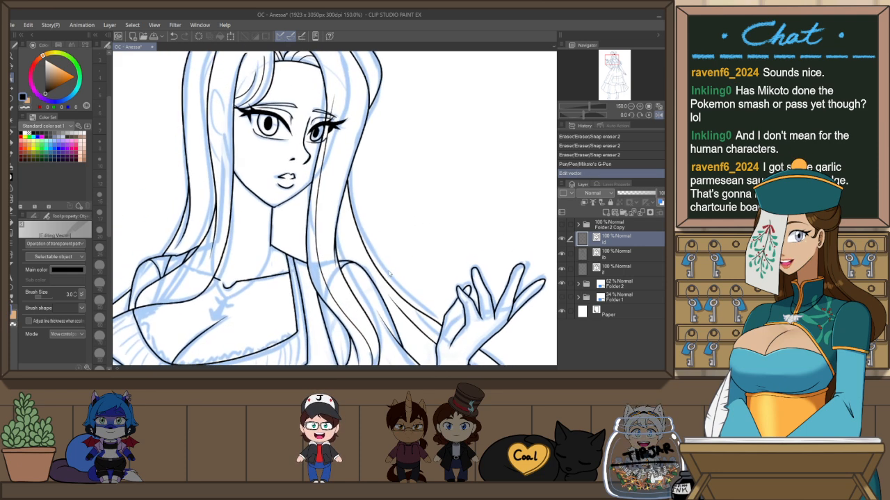
pyautogui.press('h')
pyautogui.press('y')
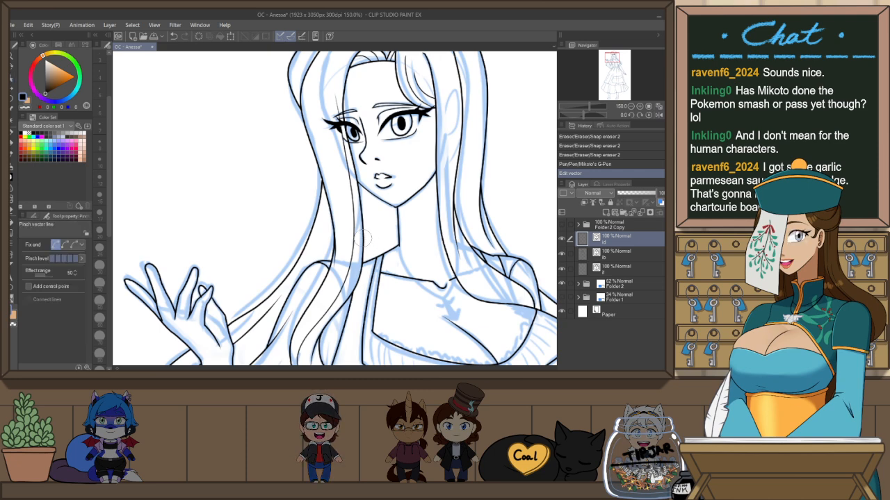
pyautogui.moveTo(350, 248); pyautogui.dragTo(352, 250)
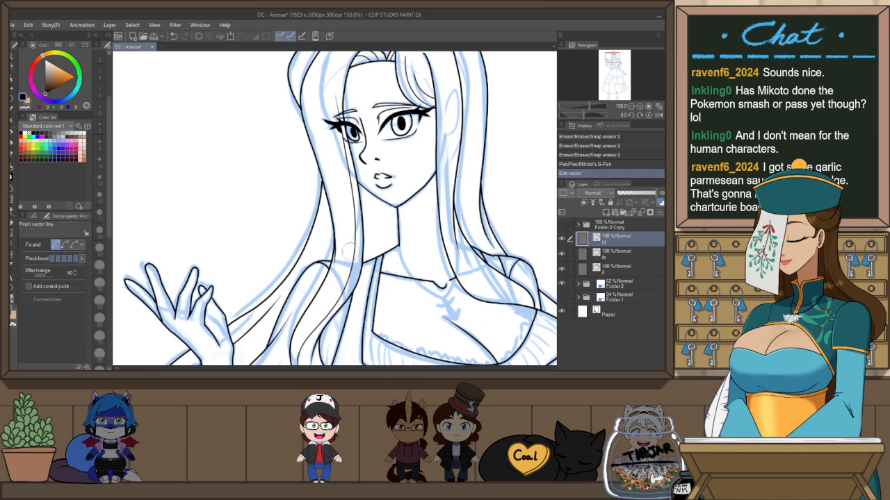
# Ink two thin vertical lines on the neck below the jaw, redoing strokes as needed, and trim their overshooting ends
pyautogui.press('p')
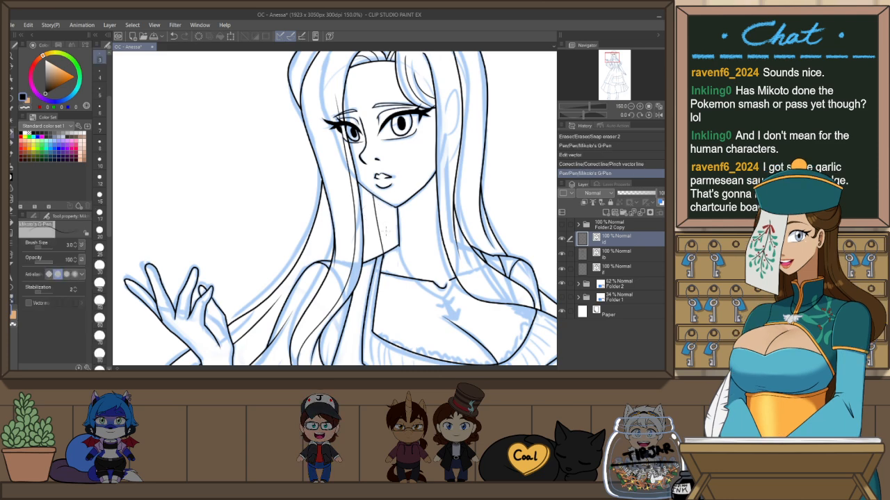
pyautogui.hotkey('ctrl', 'z')
pyautogui.moveTo(384, 201); pyautogui.dragTo(392, 258)
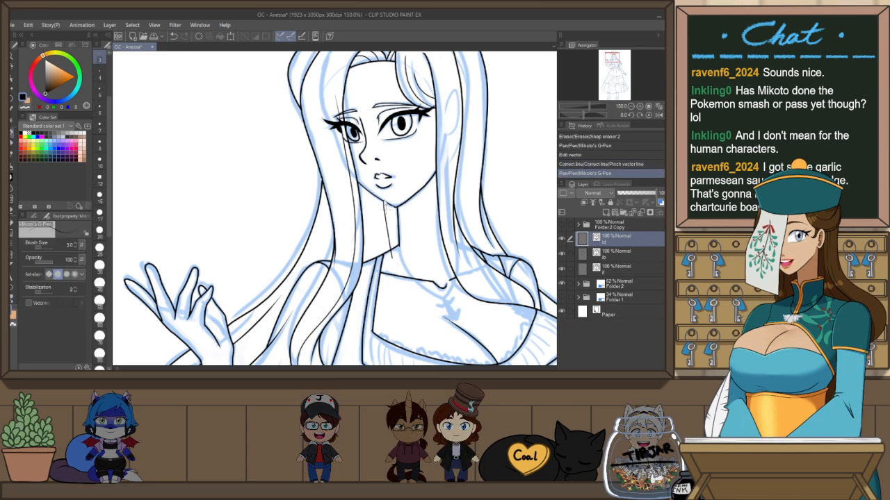
pyautogui.hotkey('ctrl', 'z')
pyautogui.moveTo(382, 200); pyautogui.dragTo(390, 259)
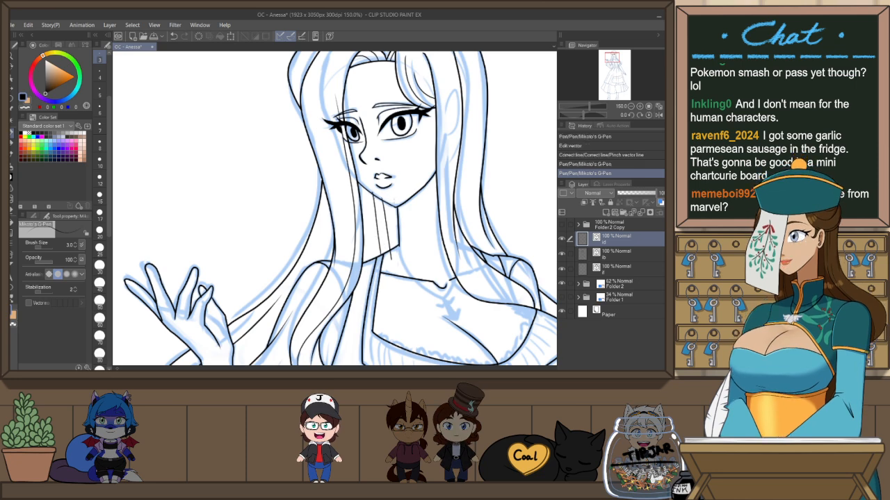
pyautogui.press('e')
pyautogui.moveTo(374, 196)
pyautogui.mouseDown()
pyautogui.moveTo(383, 200)
pyautogui.moveTo(372, 195)
pyautogui.mouseUp()
pyautogui.moveTo(387, 258); pyautogui.dragTo(395, 255)
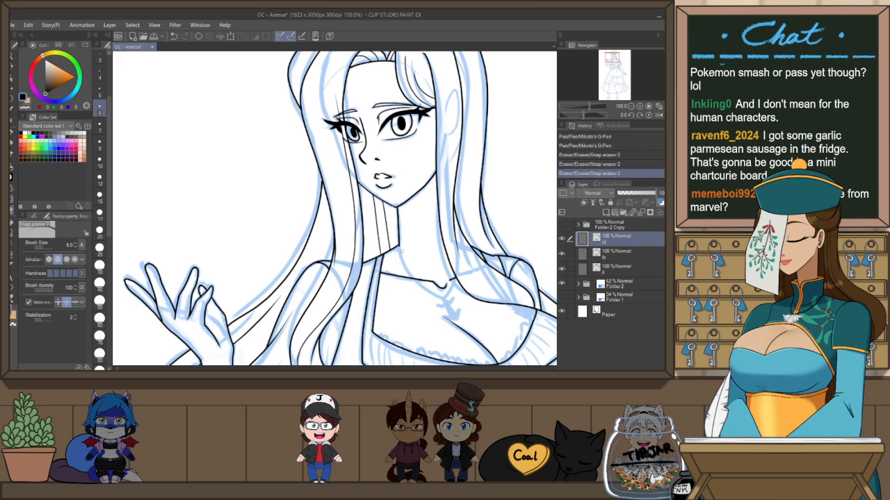
# Mirror the view and thicken the vector line of the jaw between chin and front lock to brush size 5.0
pyautogui.press('h')
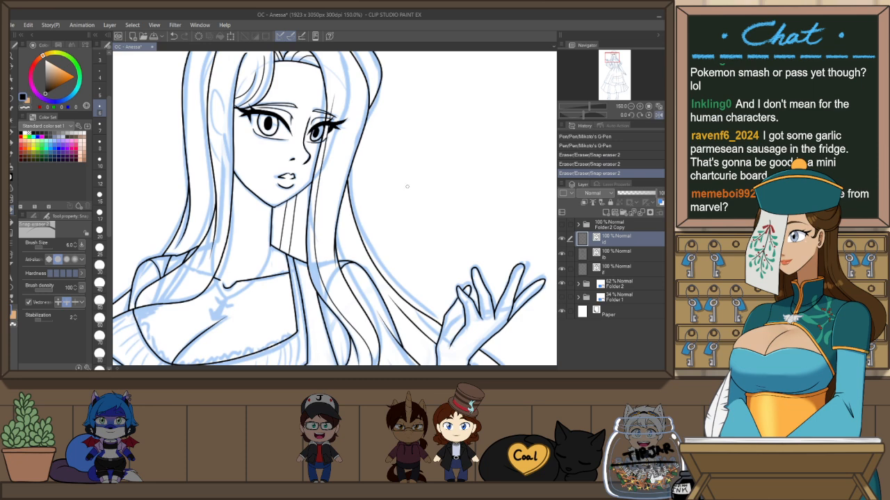
pyautogui.press('o')
pyautogui.click(306, 189)
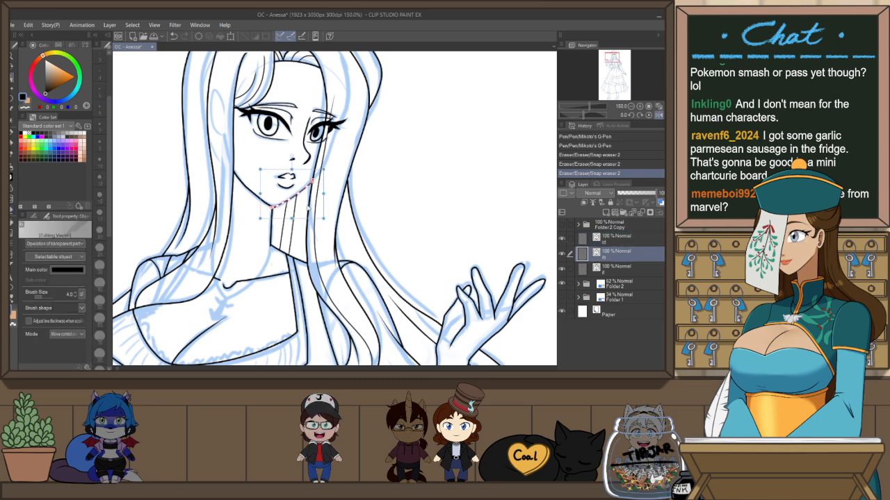
pyautogui.click(76, 293)
pyautogui.click(412, 134)
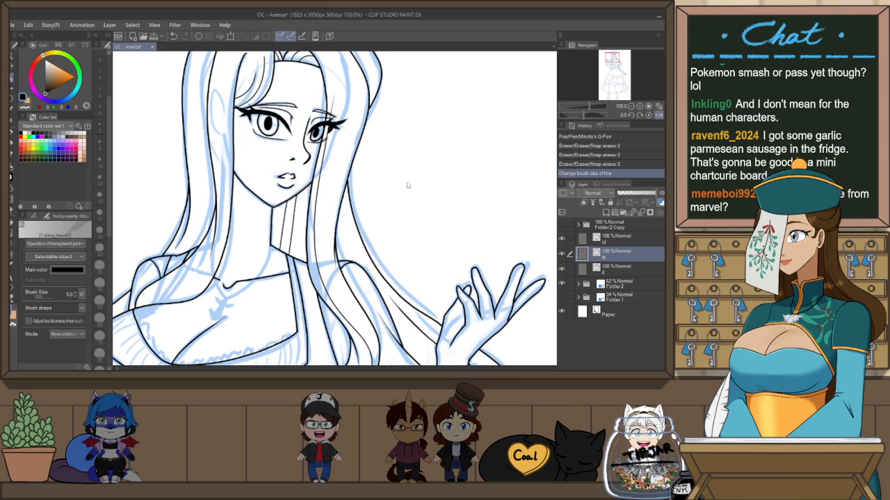
# Switch to the fine-detail line layer, rotate the canvas and ink a thin strand line down the long lock beside the cheek, redoing the stroke
pyautogui.scroll(-4, 390, 260)
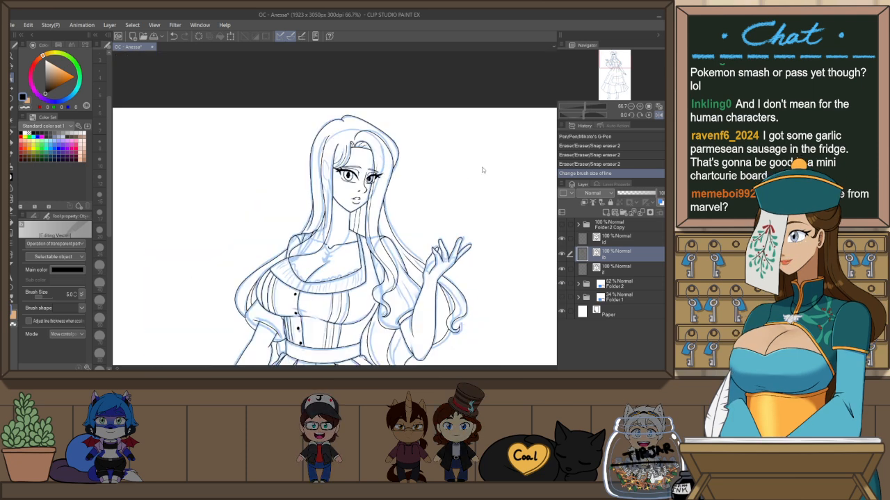
pyautogui.click(615, 237)
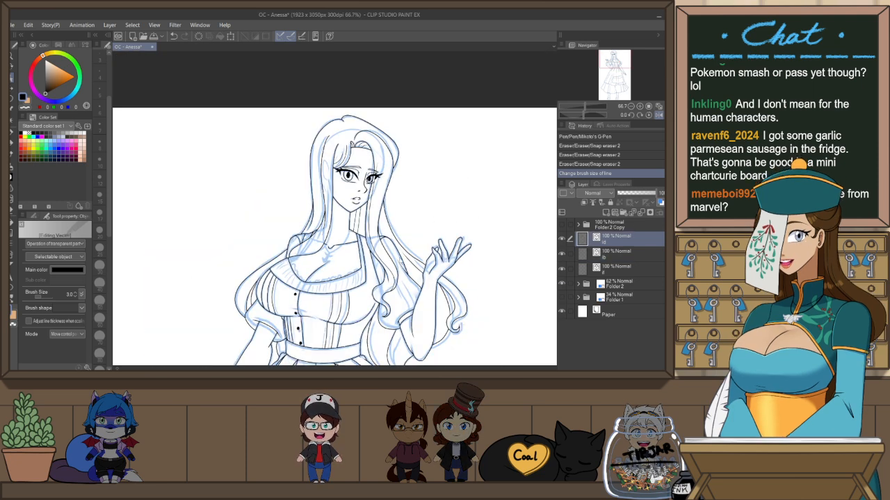
pyautogui.scroll(4, 340, 237)
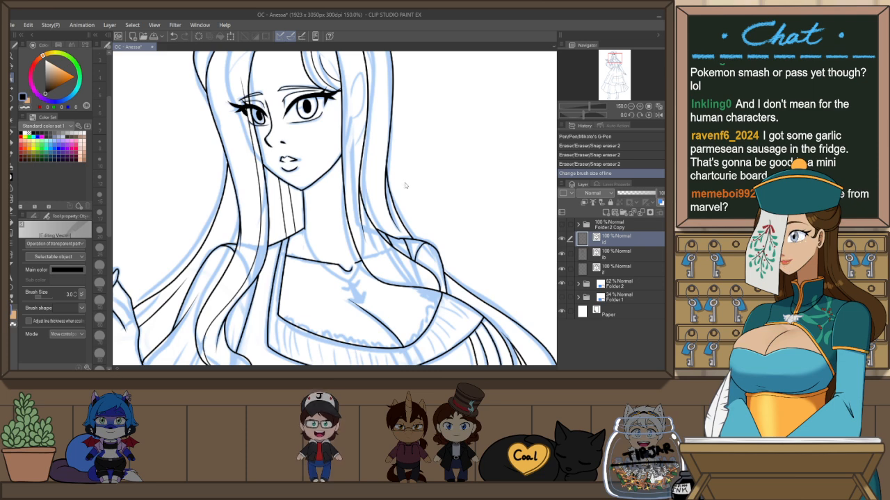
pyautogui.press('p')
pyautogui.moveTo(466, 178); pyautogui.dragTo(459, 263)
pyautogui.moveTo(365, 261)
pyautogui.mouseDown()
pyautogui.moveTo(380, 218)
pyautogui.moveTo(450, 137)
pyautogui.mouseUp()
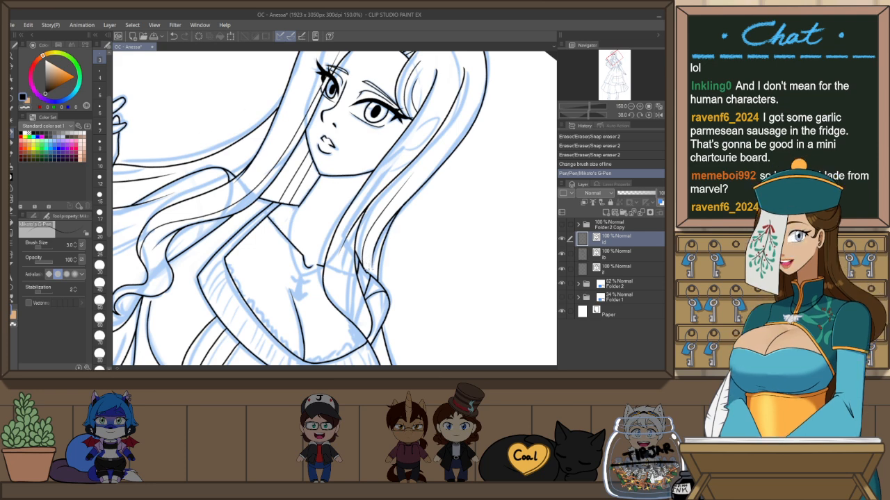
pyautogui.hotkey('ctrl', 'z')
pyautogui.moveTo(409, 186); pyautogui.dragTo(371, 270)
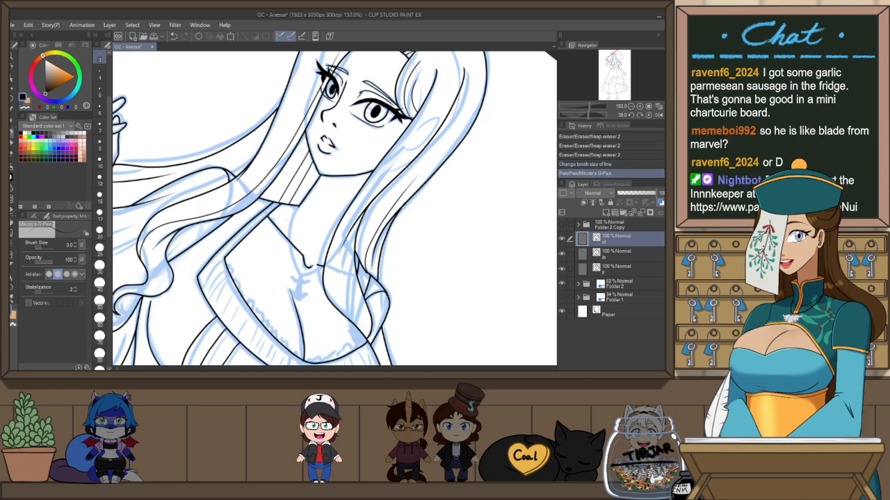
pyautogui.hotkey('ctrl', 'y')
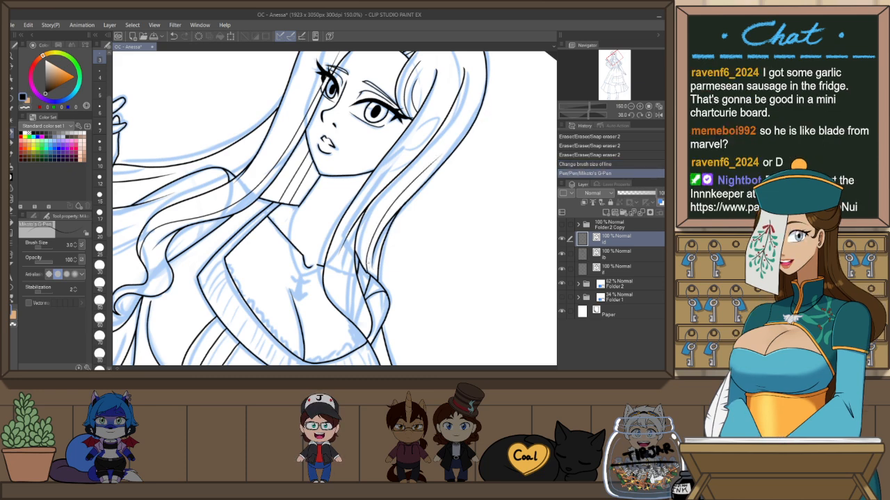
# Reset the canvas rotation and ink another thin strand line in the long hair beside the face
pyautogui.scroll(-1, 387, 267)
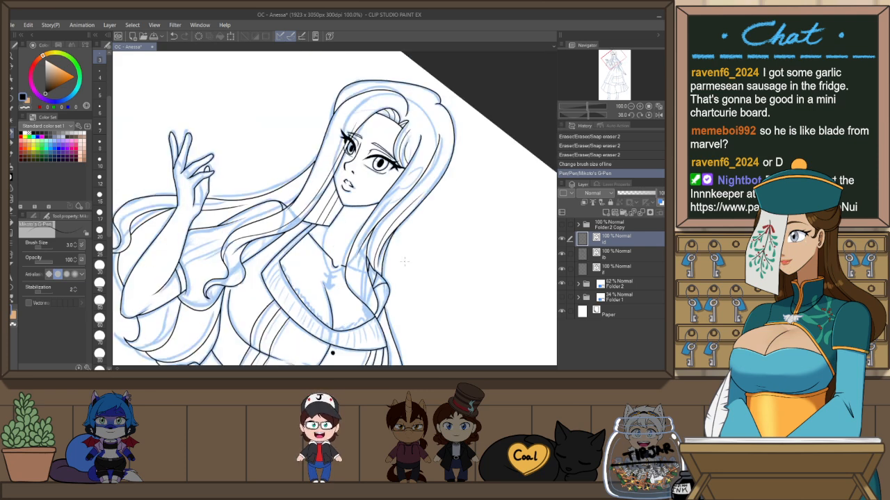
pyautogui.hotkey('ctrl', '@')
pyautogui.moveTo(392, 246); pyautogui.dragTo(416, 296)
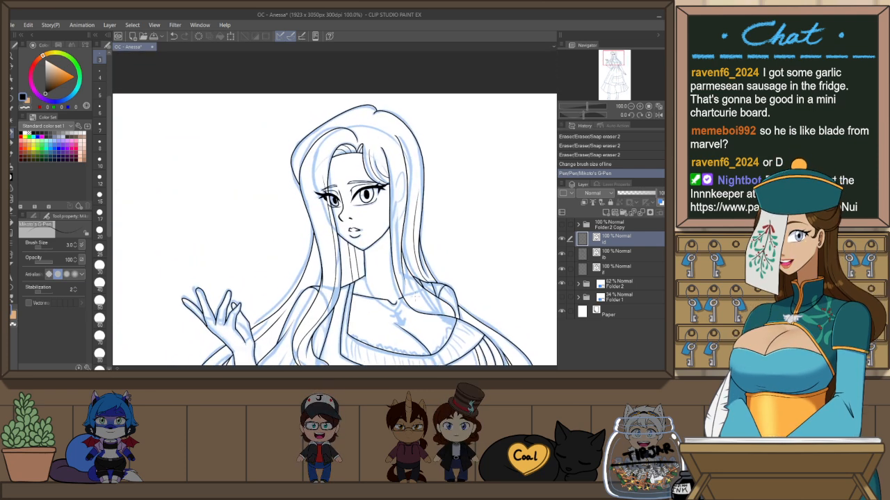
pyautogui.scroll(1, 319, 144)
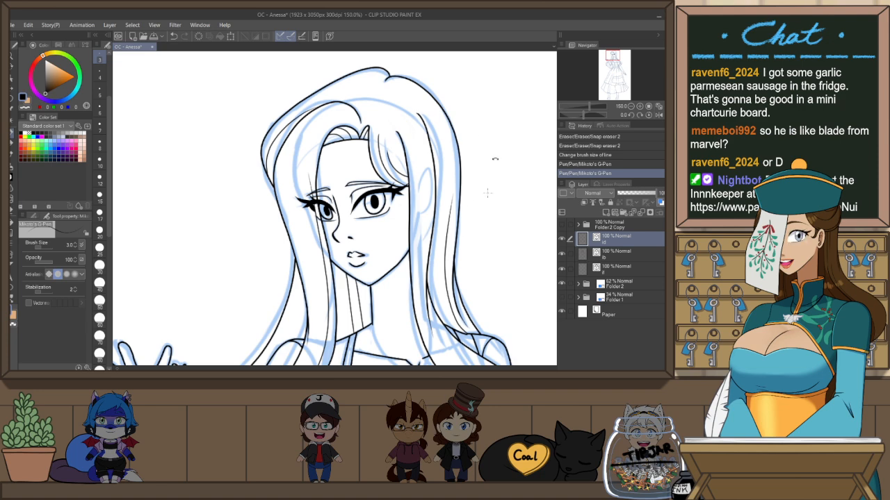
# Rotate the canvas and trim excess line ends in the long lock below the cheek with the snap eraser
pyautogui.moveTo(495, 159); pyautogui.dragTo(231, 226)
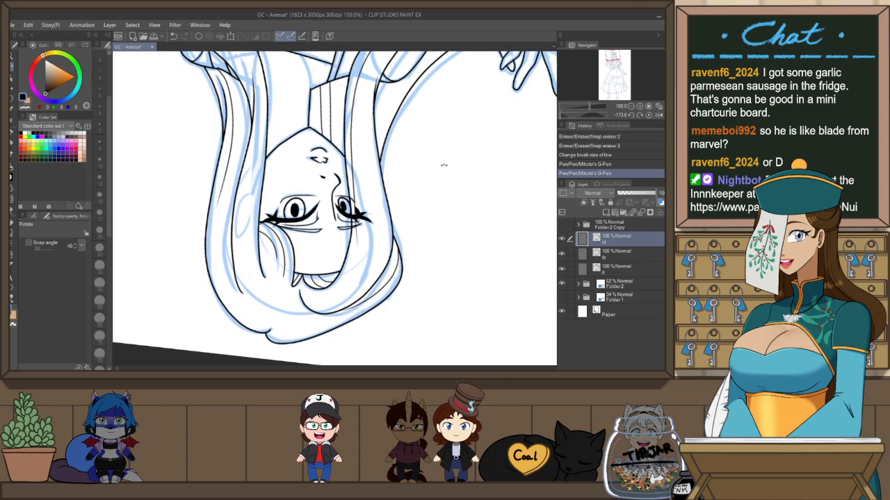
pyautogui.moveTo(444, 166); pyautogui.dragTo(265, 215)
pyautogui.moveTo(365, 326); pyautogui.dragTo(319, 224)
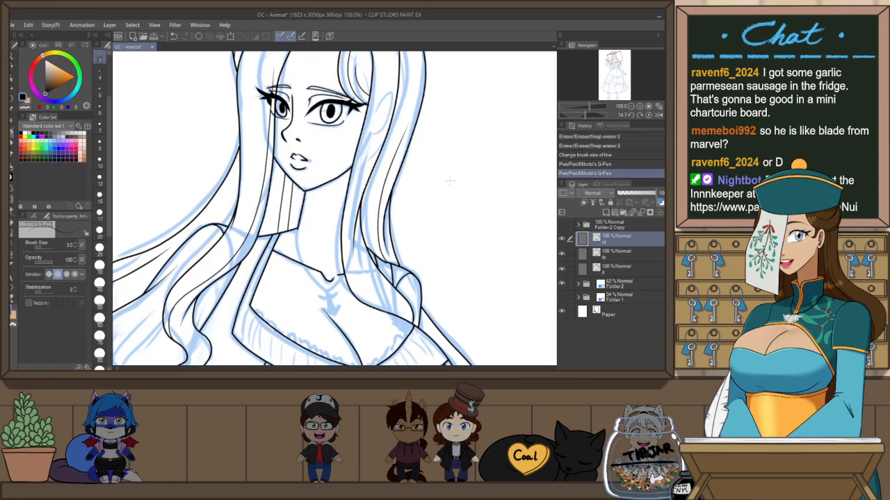
pyautogui.moveTo(476, 199)
pyautogui.mouseDown()
pyautogui.moveTo(421, 287)
pyautogui.moveTo(419, 261)
pyautogui.mouseUp()
pyautogui.press('e')
pyautogui.moveTo(370, 201); pyautogui.dragTo(365, 208)
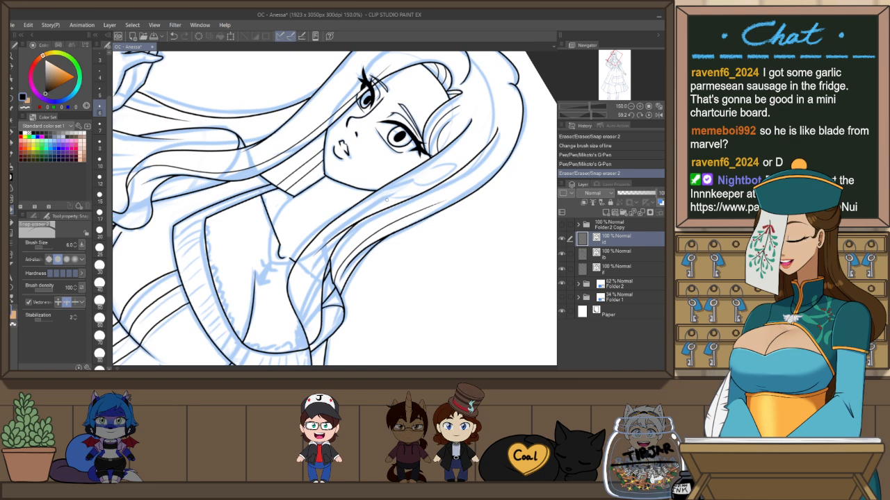
pyautogui.click(652, 256)
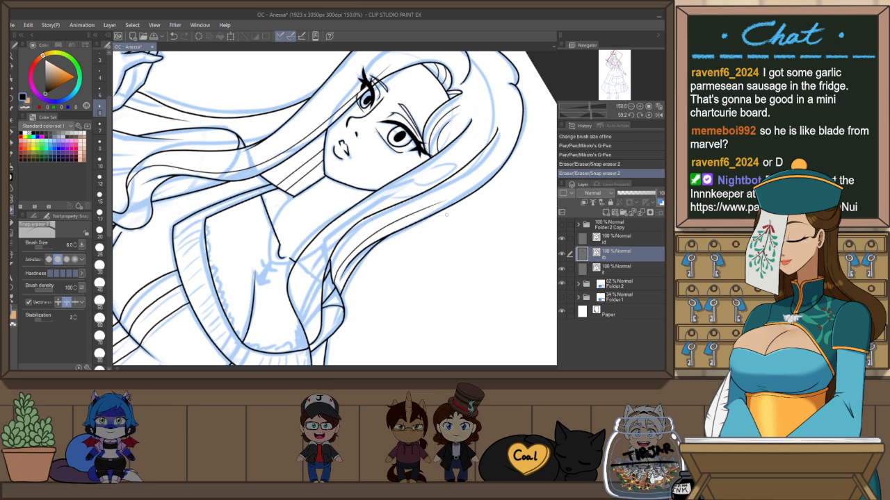
pyautogui.click(622, 237)
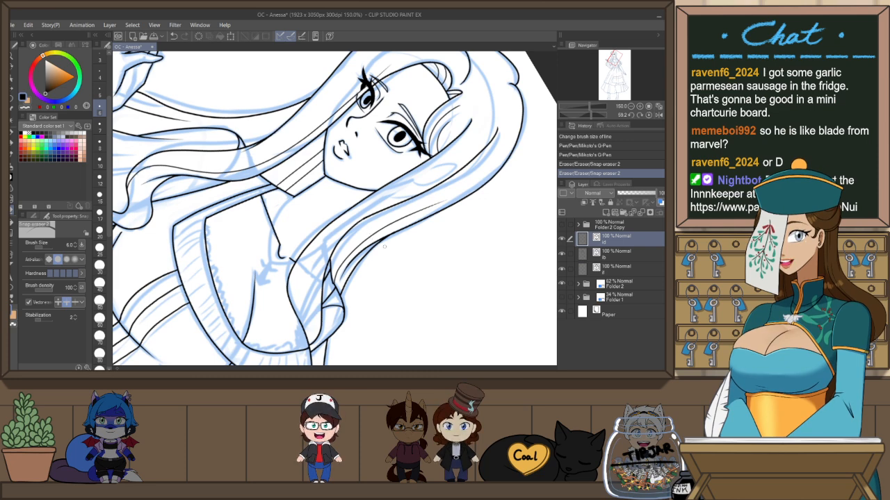
# Adjust the vector points of the long lock's inner contour line below the cheek to smooth its curve
pyautogui.press('o')
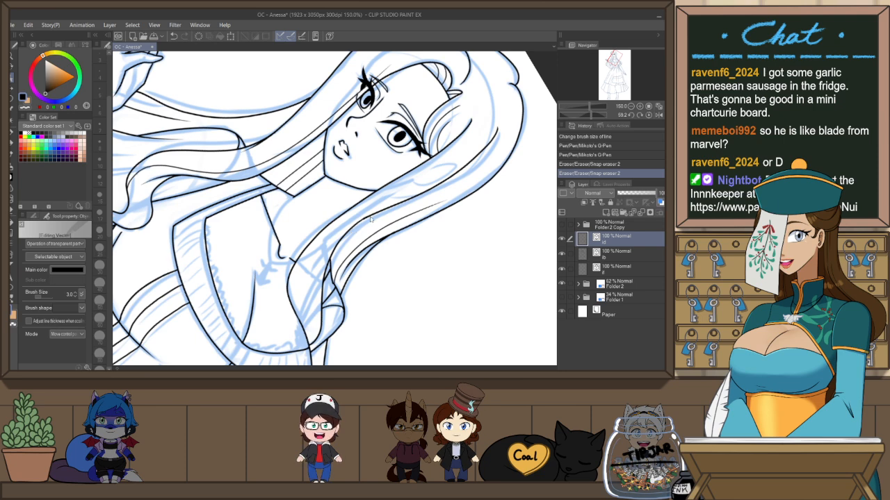
pyautogui.click(358, 223)
pyautogui.scroll(3, 358, 224)
pyautogui.moveTo(384, 204); pyautogui.dragTo(389, 202)
pyautogui.hotkey('ctrl', 'z')
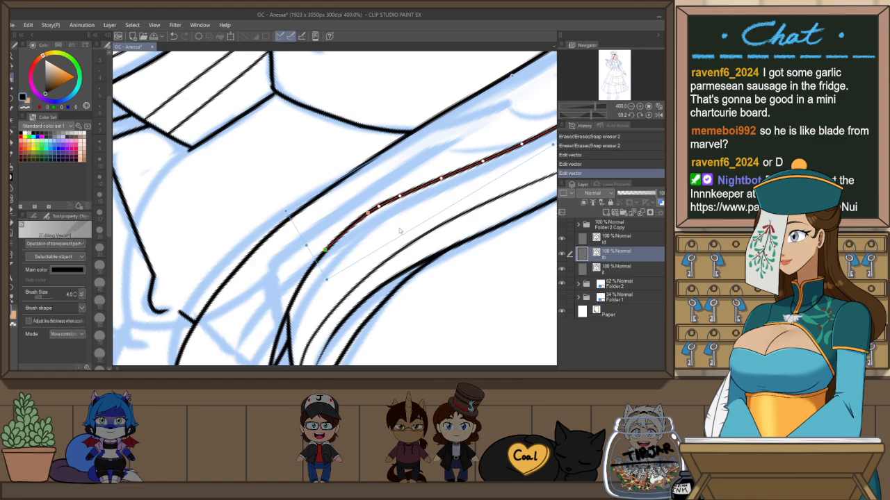
pyautogui.scroll(-3, 425, 222)
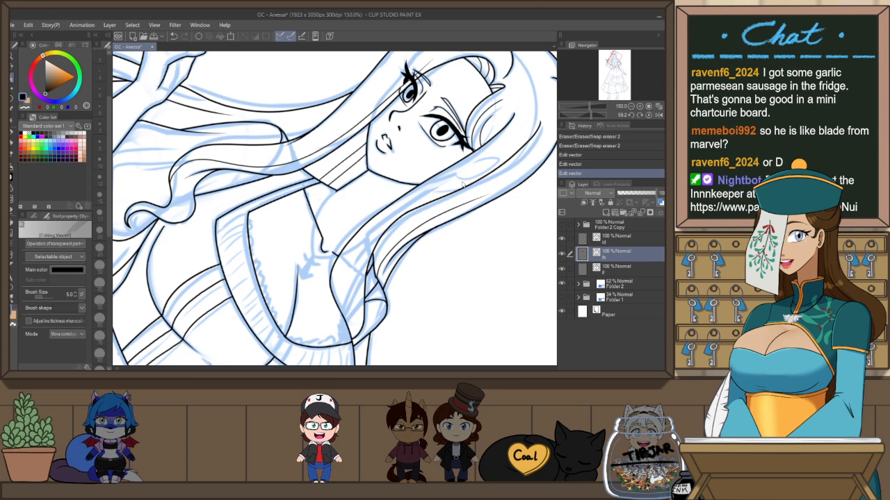
# Return to the fine-detail layer, ink thin strand lines in the long lock at pen size 3.0, and reset the canvas rotation
pyautogui.click(617, 241)
pyautogui.moveTo(431, 264); pyautogui.dragTo(366, 254)
pyautogui.press('p')
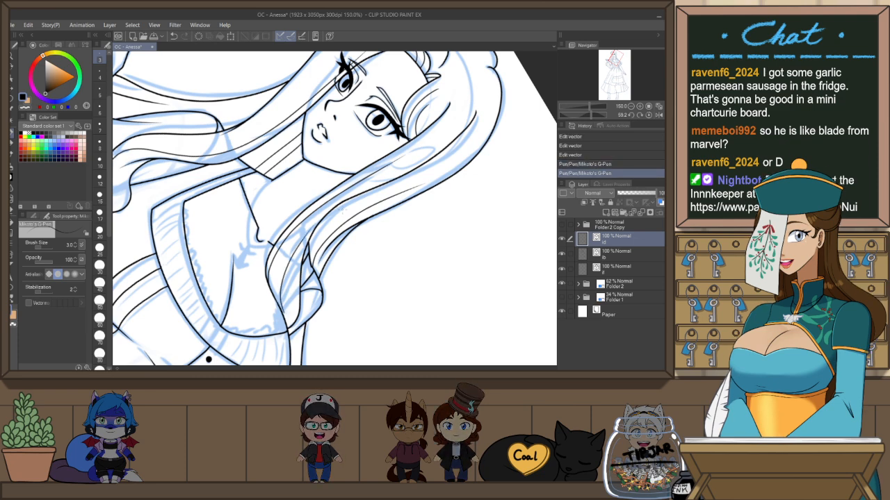
pyautogui.hotkey('ctrl', 'y')
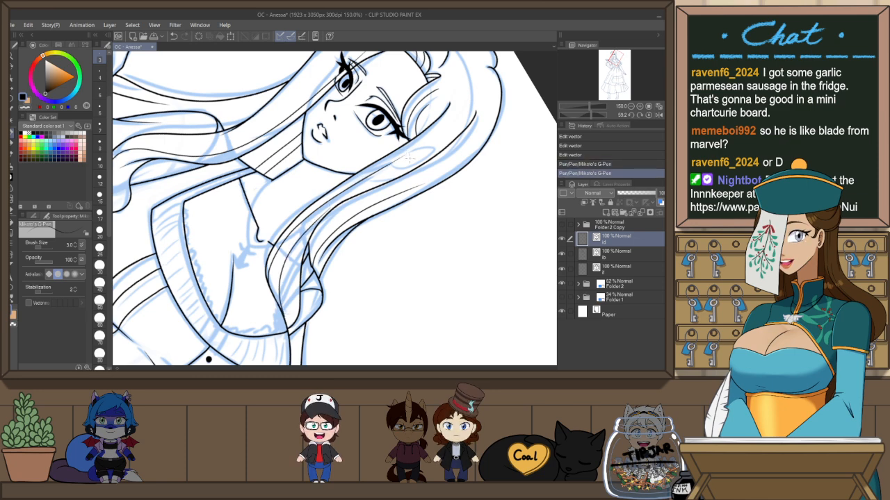
pyautogui.hotkey('ctrl', '@')
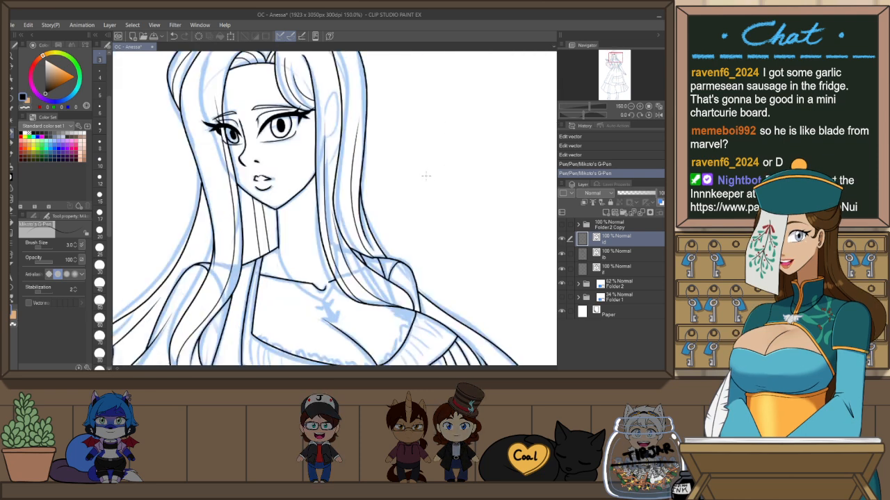
# Mirror the view and ink thin strand lines in the hair behind the puffed sleeve, redoing strokes as needed
pyautogui.press('h')
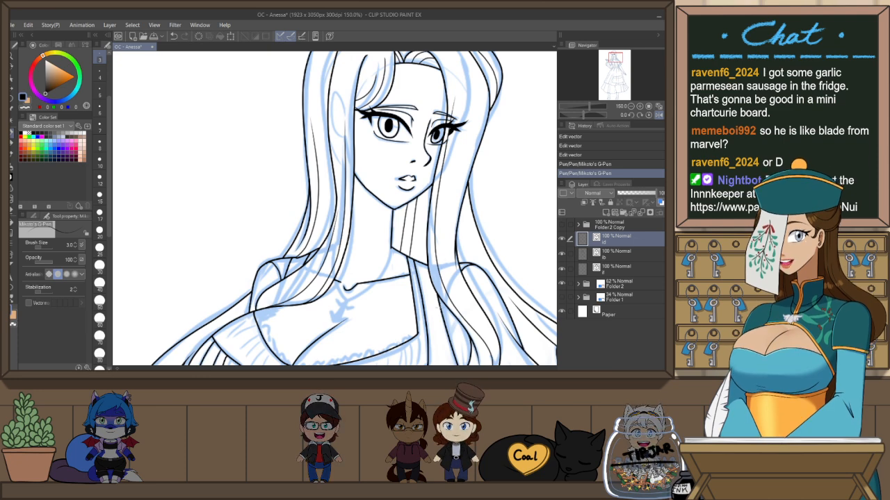
pyautogui.moveTo(410, 307); pyautogui.dragTo(415, 132)
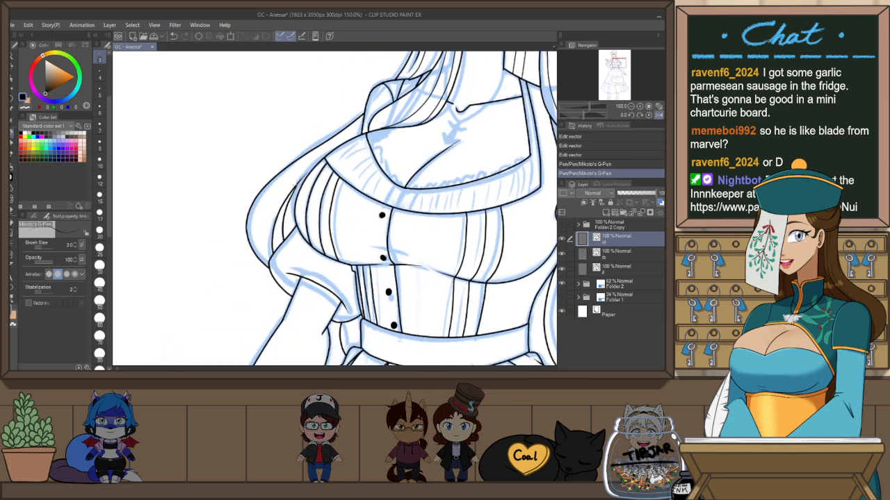
pyautogui.hotkey('ctrl', 'y')
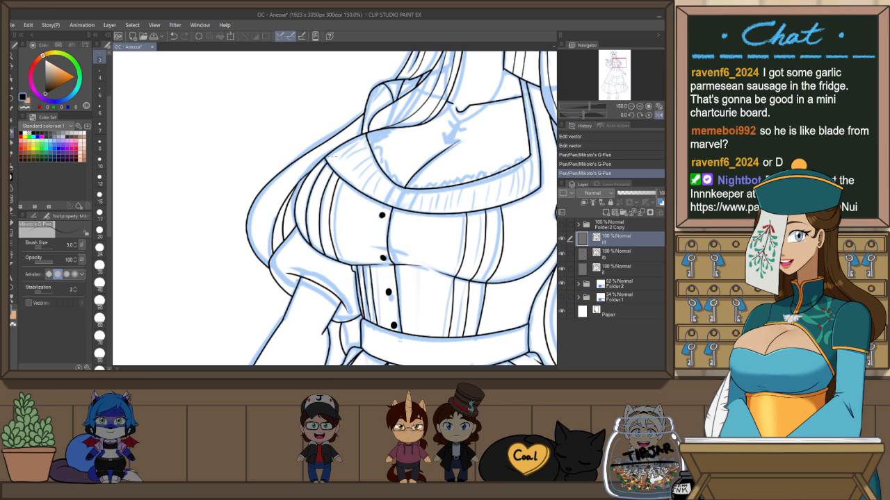
pyautogui.hotkey('ctrl', 'y')
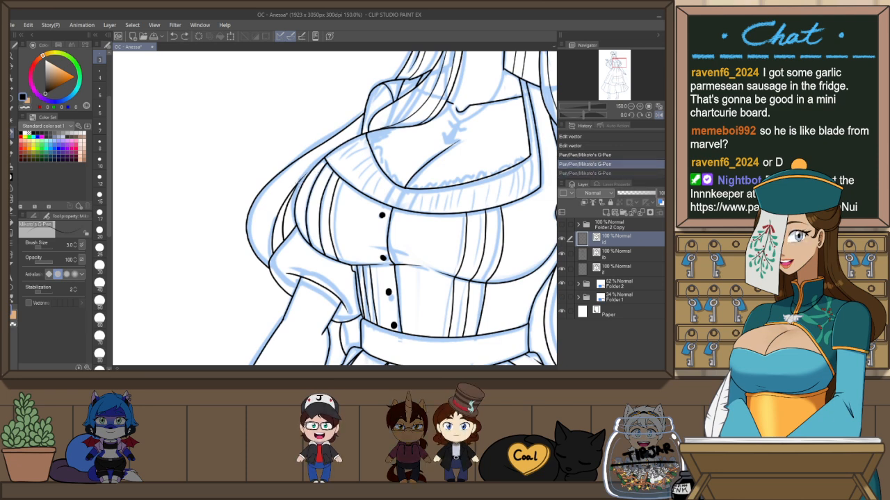
pyautogui.moveTo(268, 260); pyautogui.dragTo(298, 180)
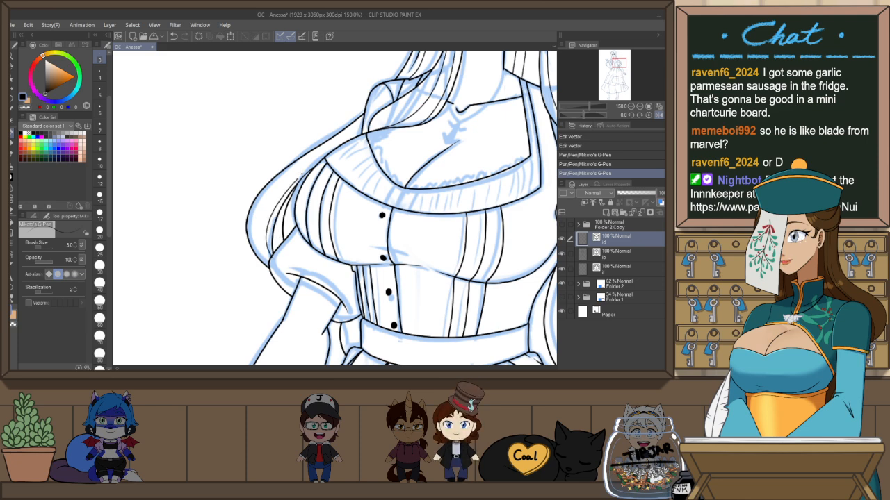
pyautogui.hotkey('ctrl', 'z')
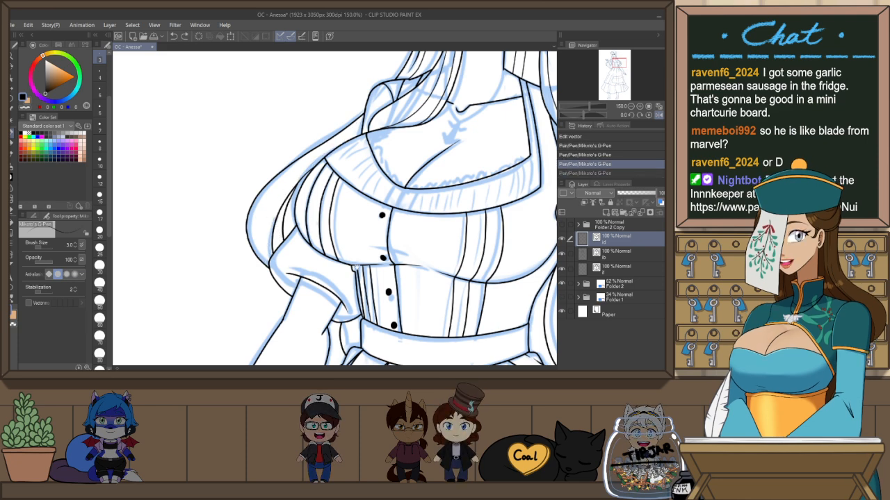
pyautogui.moveTo(355, 310)
pyautogui.mouseDown()
pyautogui.moveTo(348, 212)
pyautogui.moveTo(356, 252)
pyautogui.mouseUp()
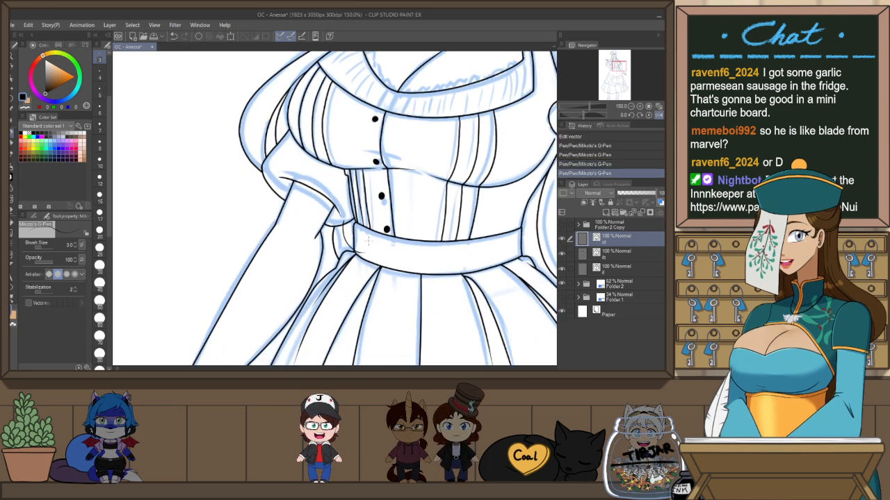
# Trim the overshooting ends of the new fine strand lines with the snap eraser
pyautogui.press('e')
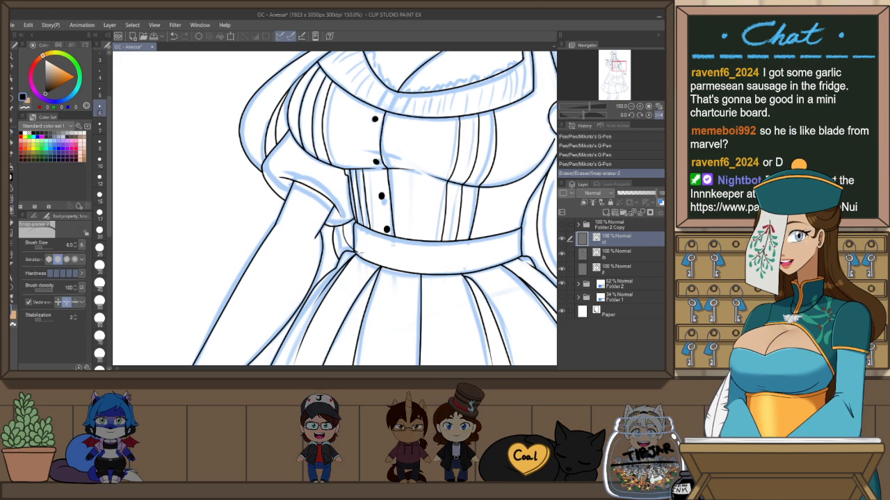
pyautogui.scroll(-4, 395, 166)
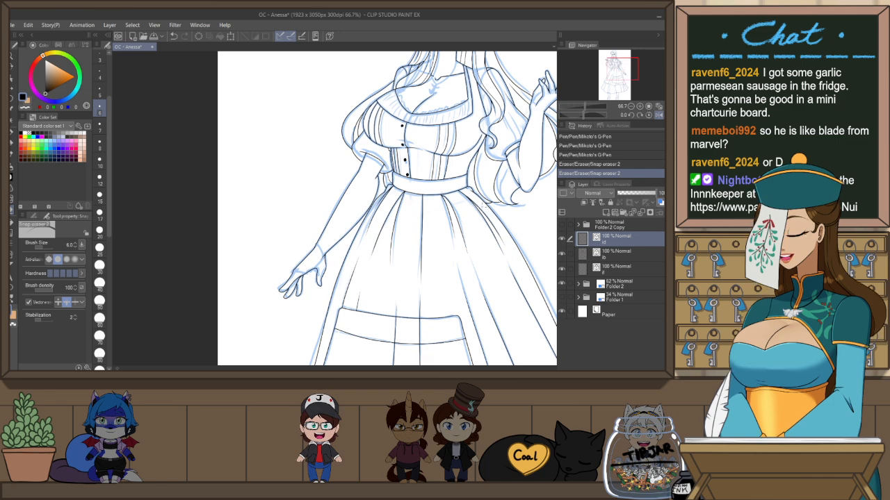
pyautogui.moveTo(486, 203); pyautogui.dragTo(501, 229)
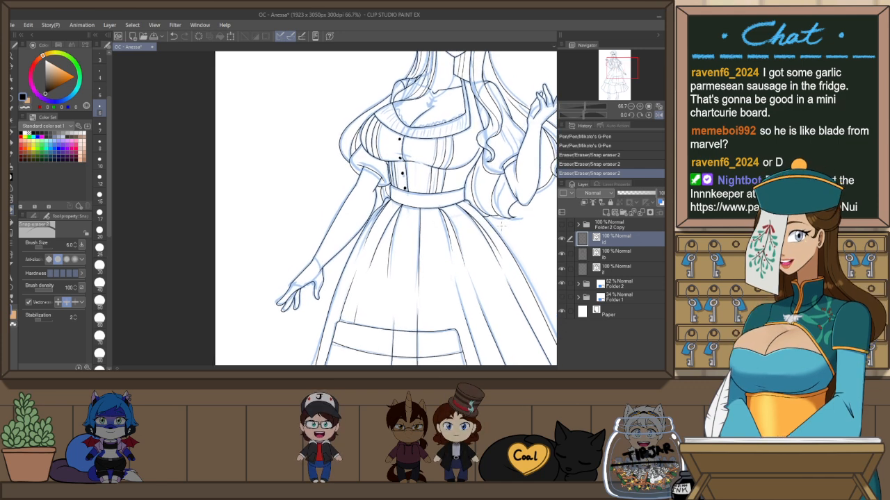
# Mirror the view back and ink a thin strand line in the hair hanging between the raised arm and the waist
pyautogui.press('h')
pyautogui.moveTo(278, 180); pyautogui.dragTo(420, 204)
pyautogui.hotkey('ctrl', '+')
pyautogui.press('p')
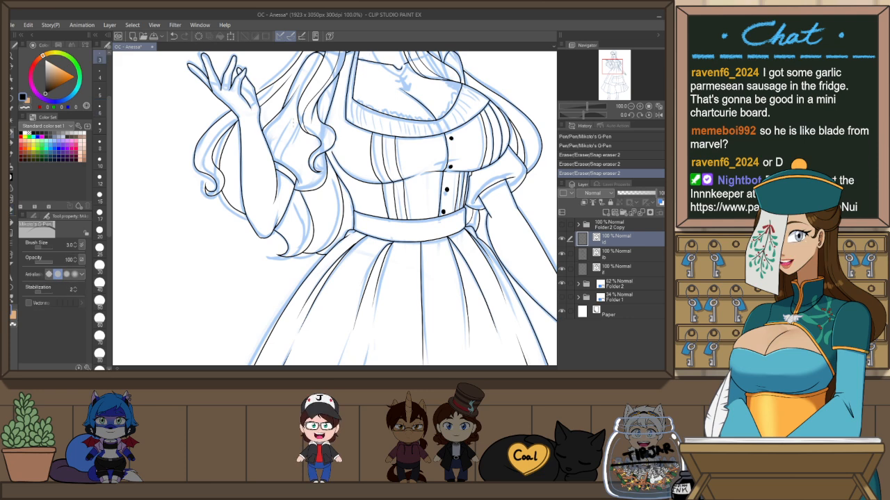
pyautogui.moveTo(316, 189); pyautogui.dragTo(307, 252)
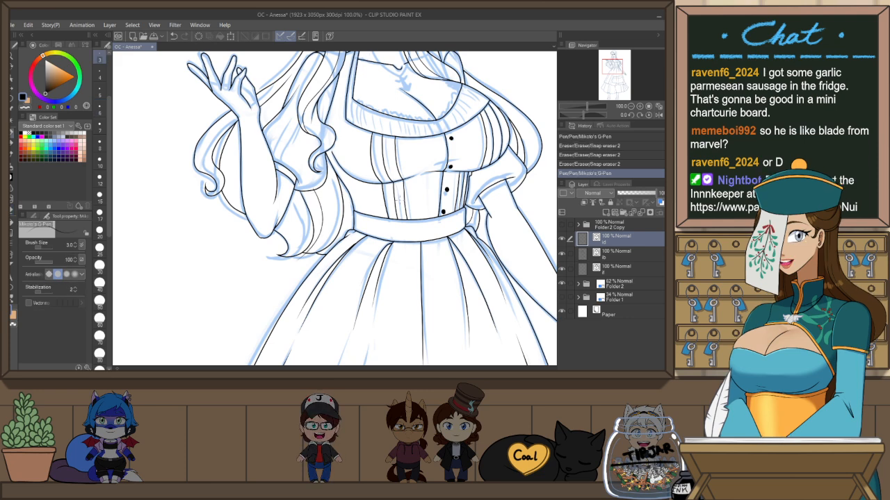
# Mirror the view, ink a strand line continuing the hair behind the raised forearm, and erase the parts that cross the arm
pyautogui.press('h')
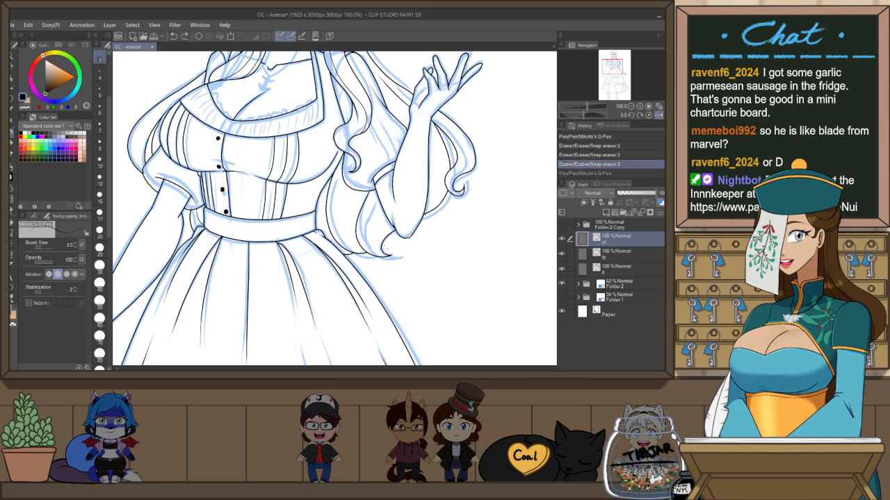
pyautogui.moveTo(396, 205)
pyautogui.mouseDown()
pyautogui.moveTo(379, 248)
pyautogui.moveTo(399, 208)
pyautogui.mouseUp()
pyautogui.hotkey('ctrl', 'z')
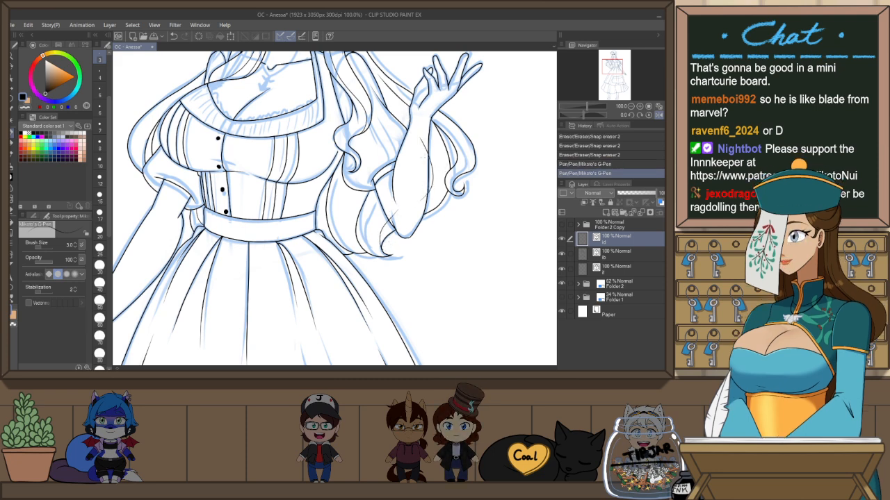
pyautogui.press('e')
pyautogui.moveTo(427, 193); pyautogui.dragTo(399, 221)
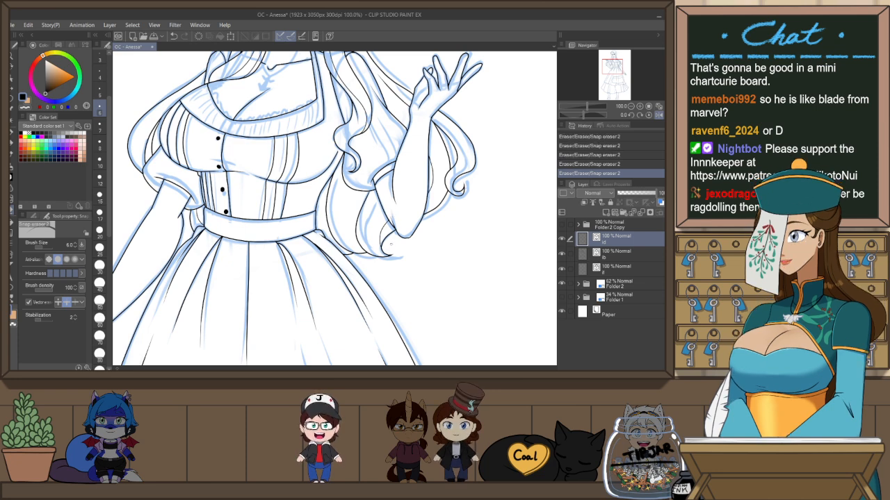
# Ink thin strand lines in the lower hair between the raised arm and the waist, trimming their overshooting ends with the snap eraser
pyautogui.press('p')
pyautogui.moveTo(357, 249); pyautogui.dragTo(352, 178)
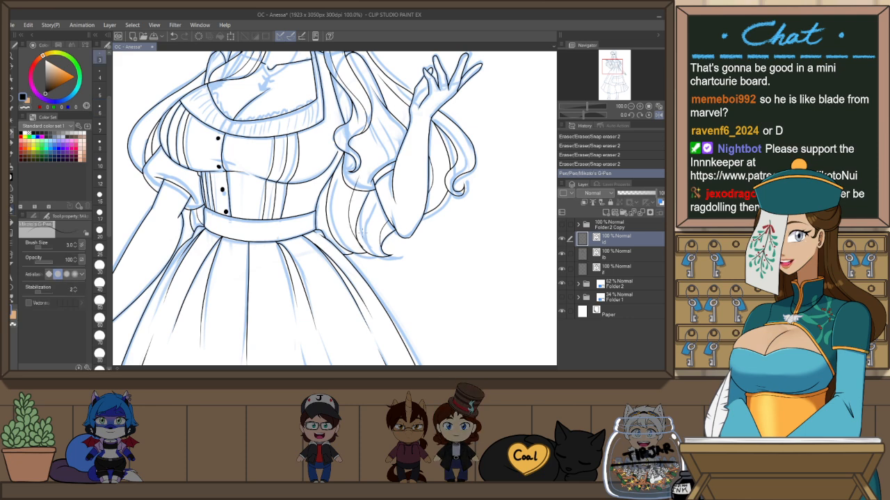
pyautogui.press('e')
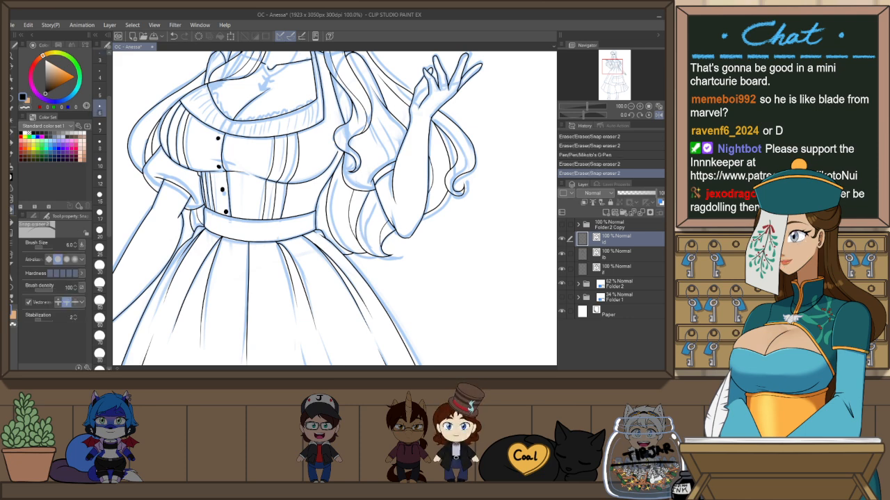
pyautogui.press('p')
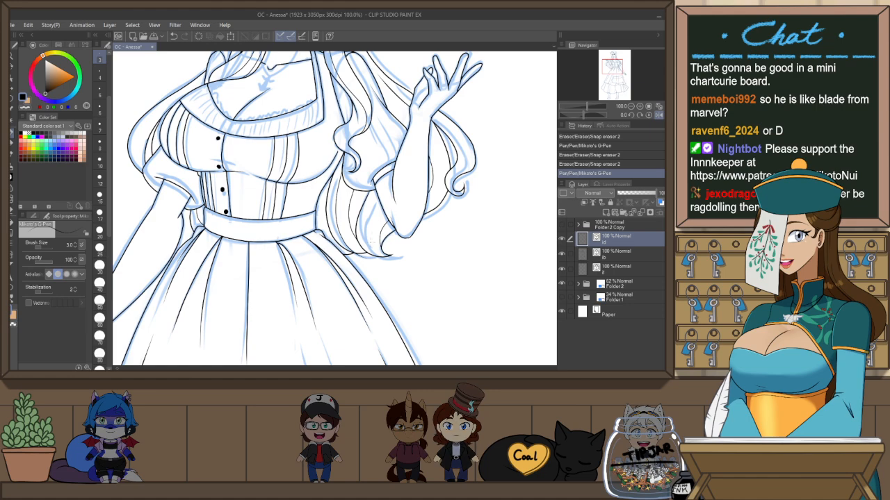
pyautogui.press('e')
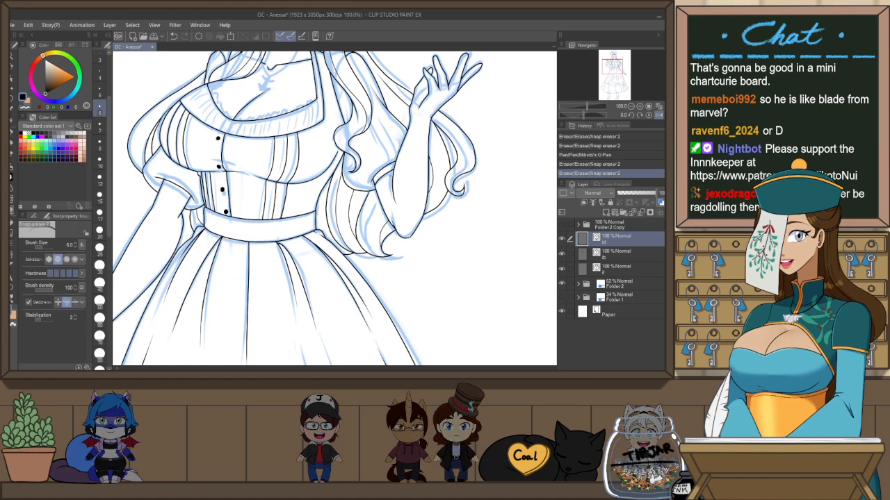
# Mirror the view and ink the missing under-bust seam line across the bodice between the button placket and the pleats
pyautogui.moveTo(436, 142); pyautogui.dragTo(453, 211)
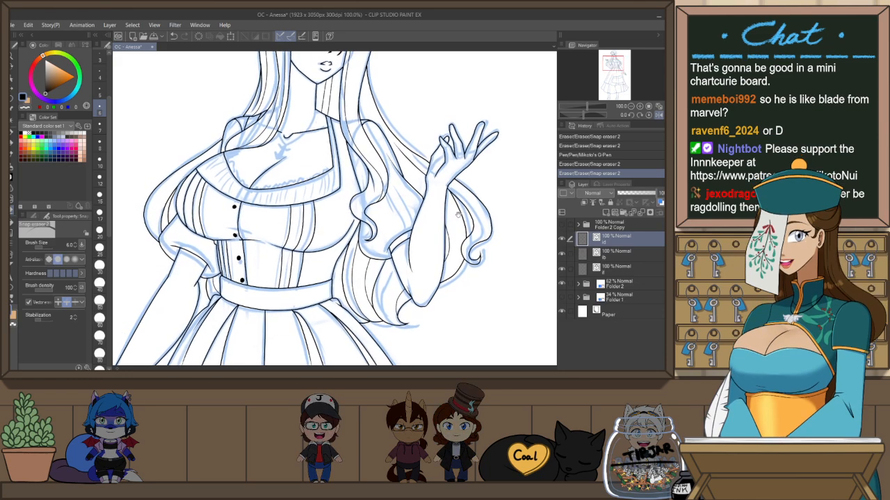
pyautogui.moveTo(332, 246)
pyautogui.mouseDown()
pyautogui.moveTo(420, 257)
pyautogui.moveTo(457, 243)
pyautogui.mouseUp()
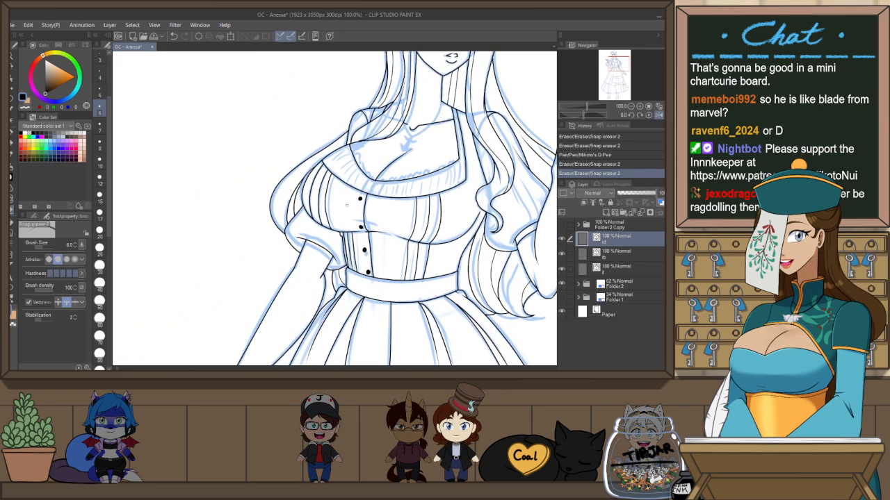
pyautogui.hotkey('ctrl', '+')
pyautogui.scroll(1, 365, 168)
pyautogui.press('p')
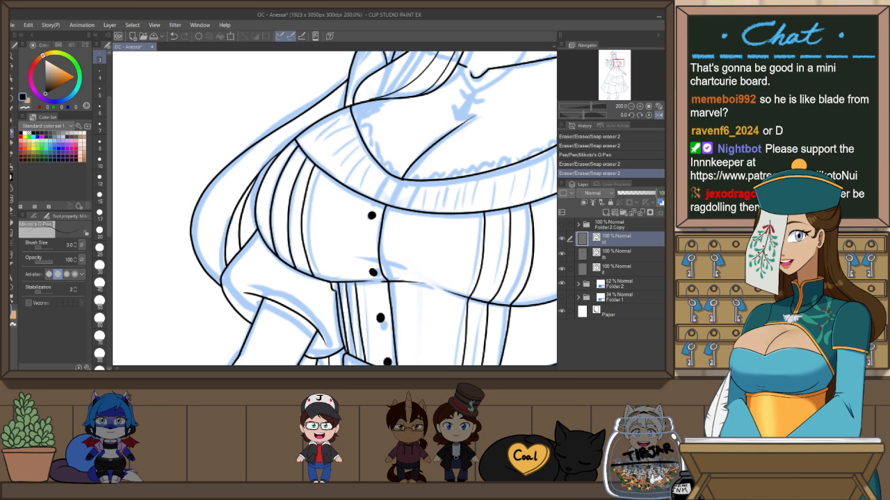
pyautogui.moveTo(335, 290); pyautogui.dragTo(376, 293)
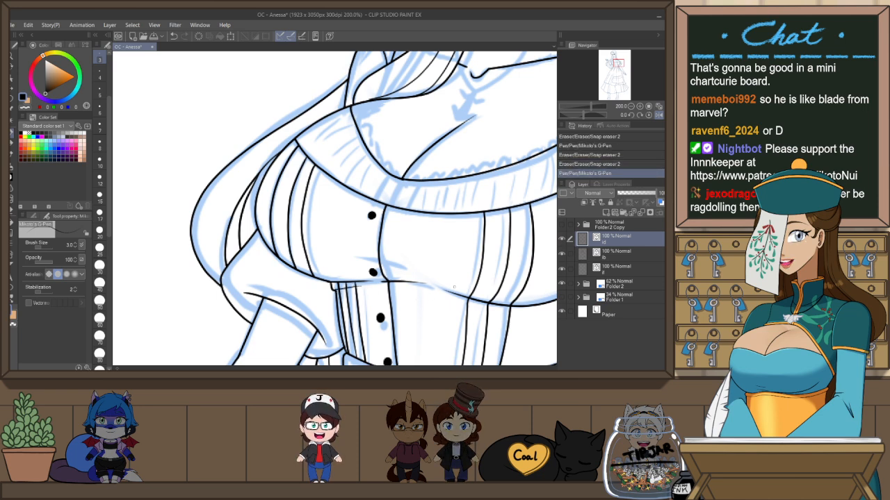
pyautogui.press('h')
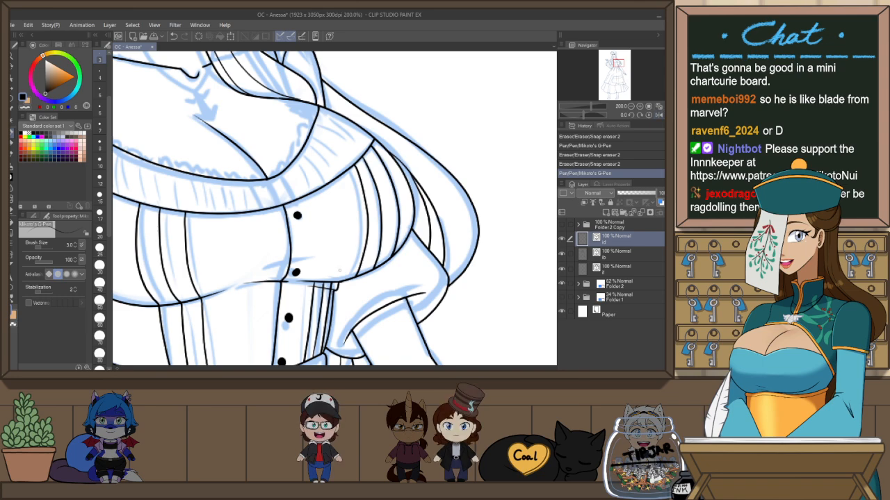
pyautogui.moveTo(299, 278); pyautogui.dragTo(477, 156)
pyautogui.press('r')
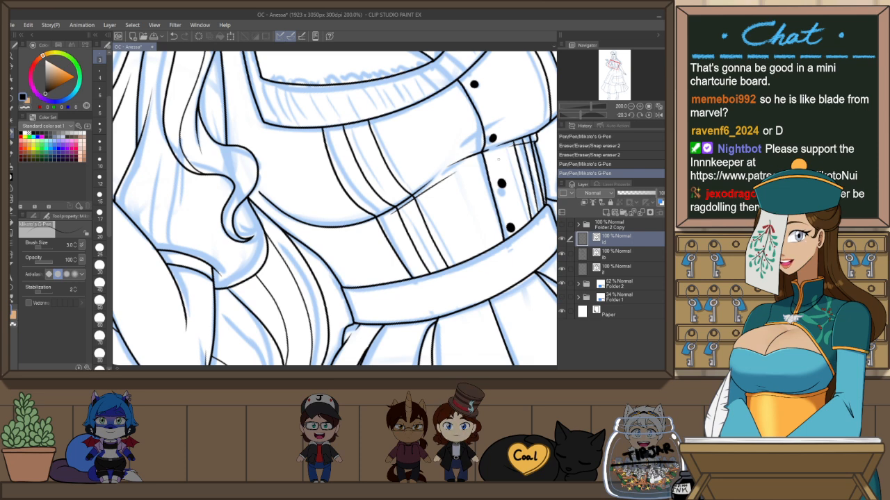
pyautogui.moveTo(455, 209); pyautogui.dragTo(463, 285)
pyautogui.hotkey('ctrl', '@')
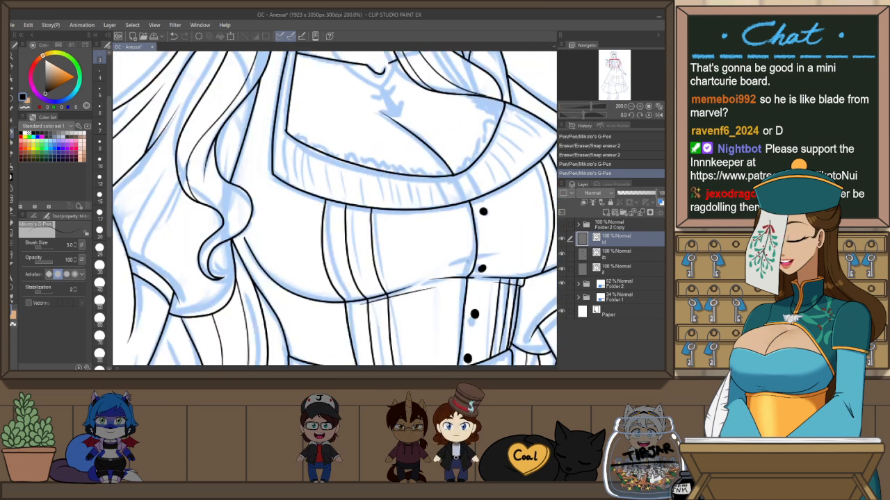
# Adjust the vector line of the hair strand that ends at the collar near the shoulder
pyautogui.moveTo(427, 226); pyautogui.dragTo(422, 315)
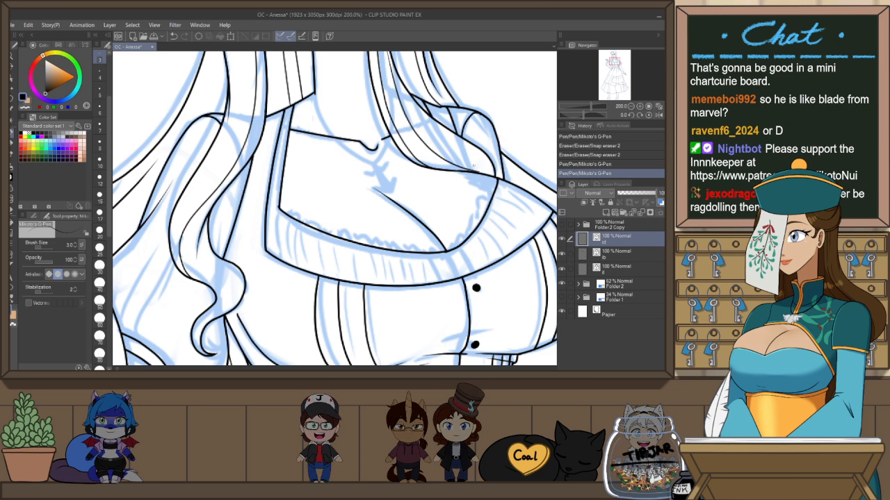
pyautogui.press('o')
pyautogui.click(484, 172)
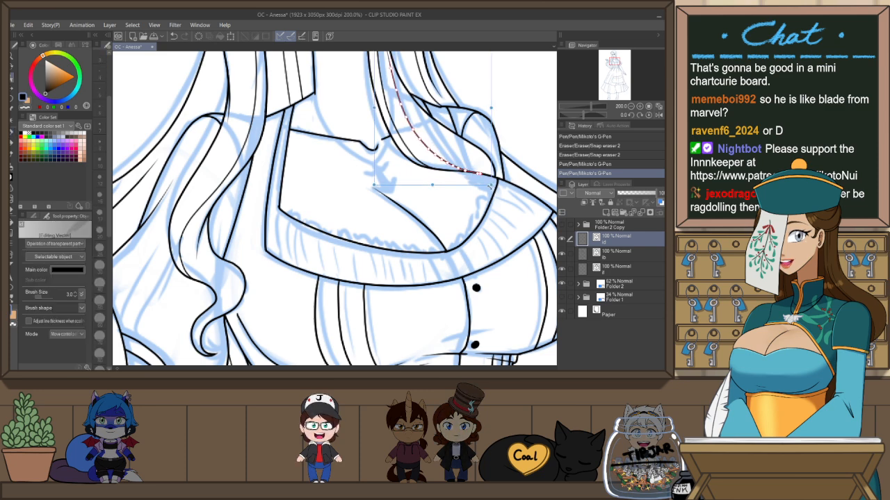
pyautogui.moveTo(468, 233); pyautogui.dragTo(461, 255)
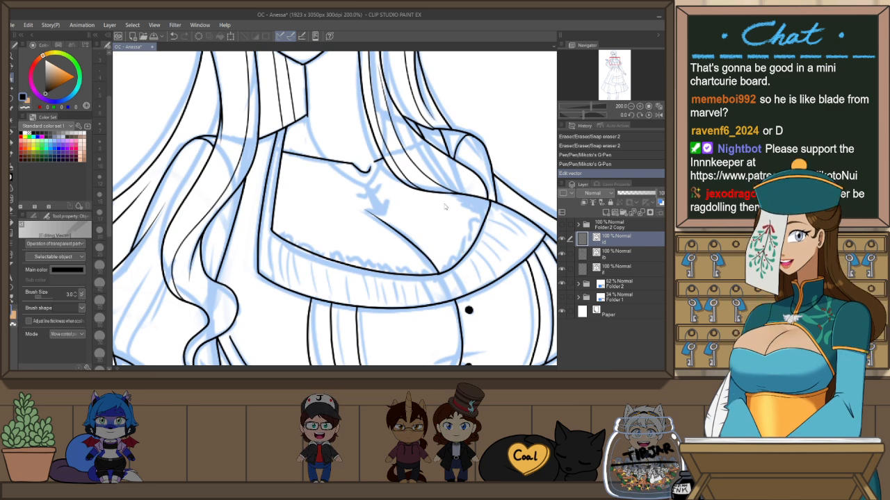
# Ink a row of small lace scallops along the collar's inner neckline edge, mirroring the view to continue it up the other side
pyautogui.press('p')
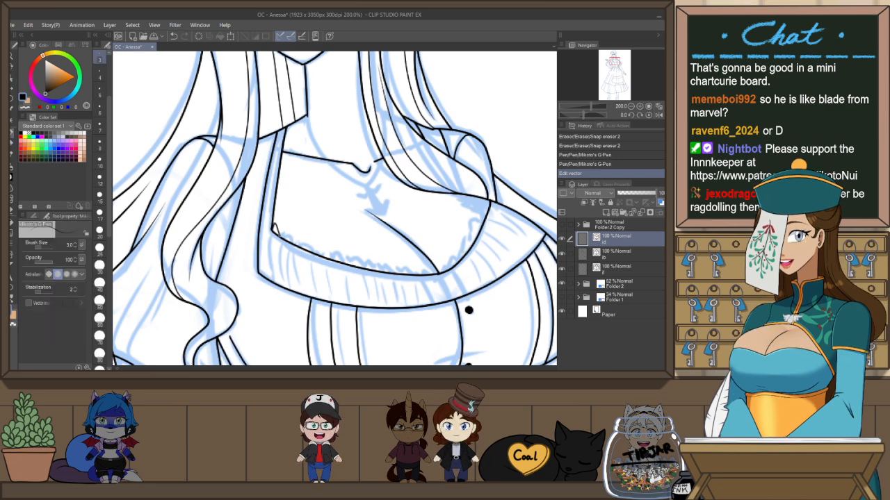
pyautogui.moveTo(306, 248)
pyautogui.mouseDown()
pyautogui.moveTo(394, 272)
pyautogui.moveTo(380, 274)
pyautogui.moveTo(440, 272)
pyautogui.mouseUp()
pyautogui.hotkey('ctrl', 'z')
pyautogui.hotkey('ctrl', 'z')
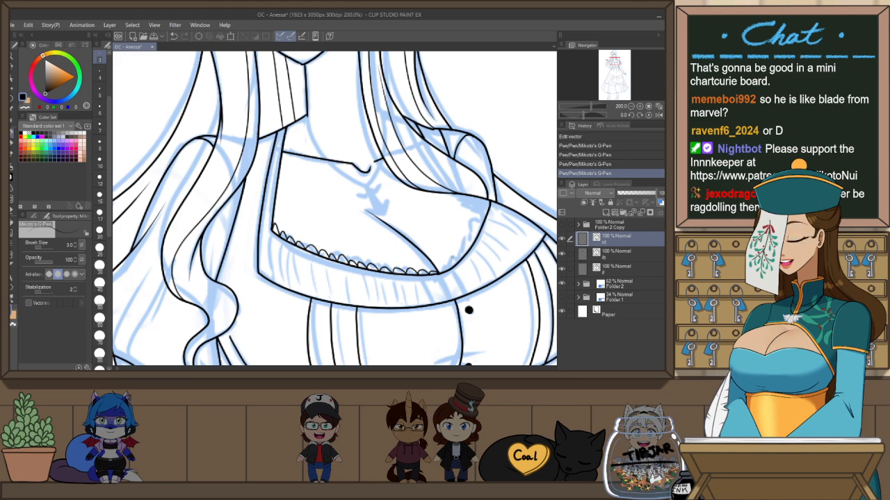
pyautogui.press('h')
pyautogui.moveTo(399, 293); pyautogui.dragTo(496, 296)
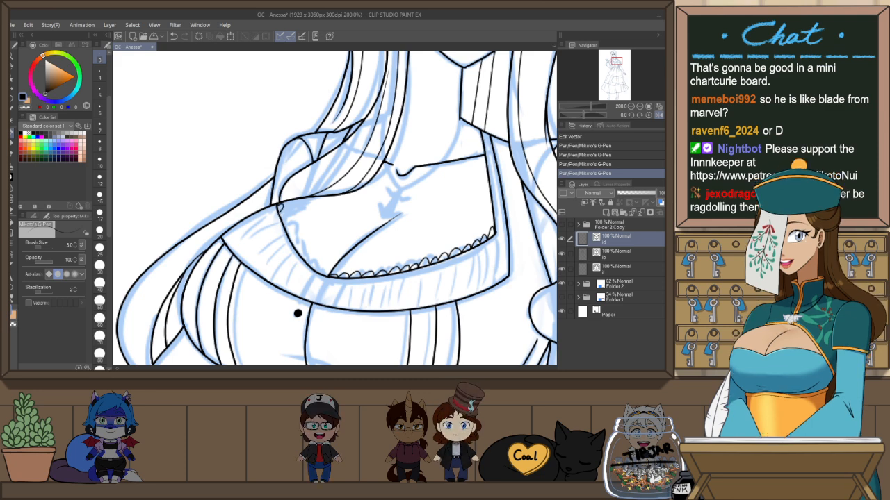
pyautogui.hotkey('ctrl', 'z')
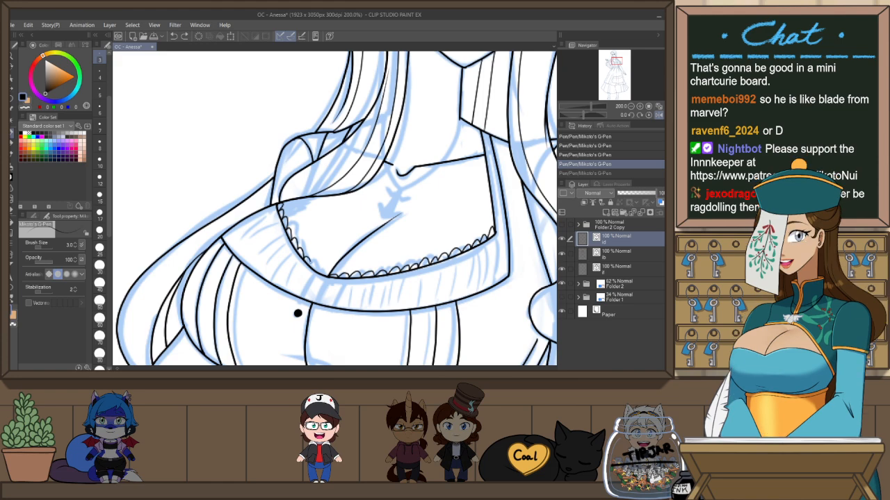
pyautogui.hotkey('ctrl', 'y')
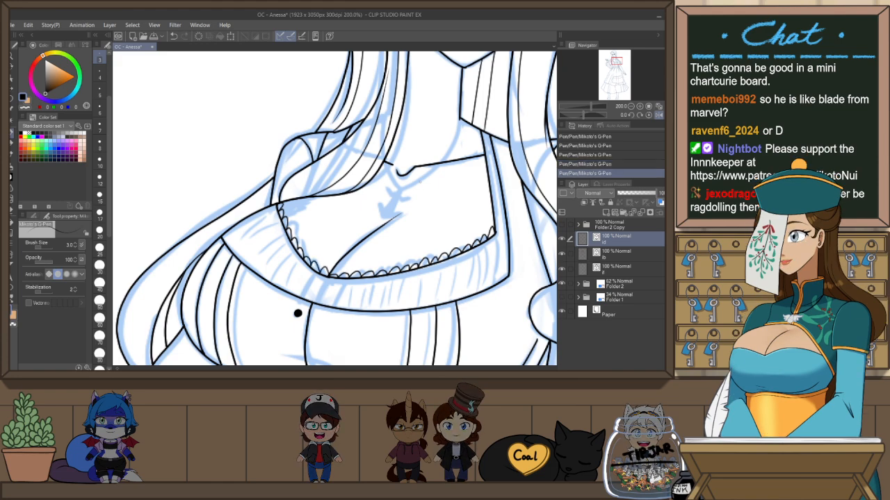
# Ink short gather lines on the collar ruffle's curved section near the shoulder, redoing the last line
pyautogui.scroll(-3, 420, 182)
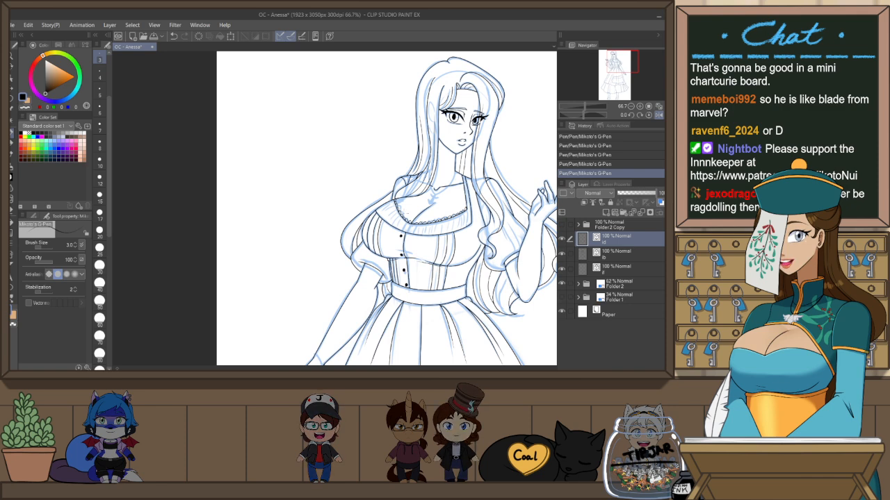
pyautogui.scroll(2, 403, 217)
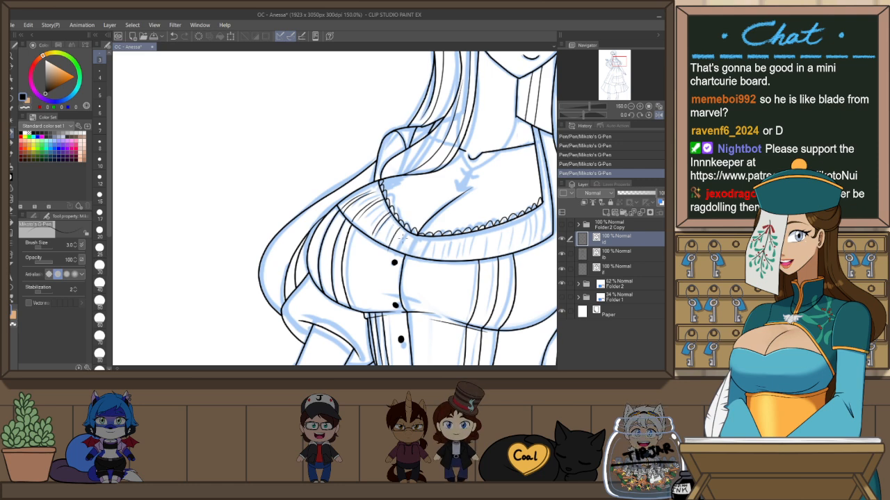
pyautogui.hotkey('ctrl', 'z')
pyautogui.moveTo(404, 226)
pyautogui.mouseDown()
pyautogui.moveTo(392, 231)
pyautogui.moveTo(402, 235)
pyautogui.mouseUp()
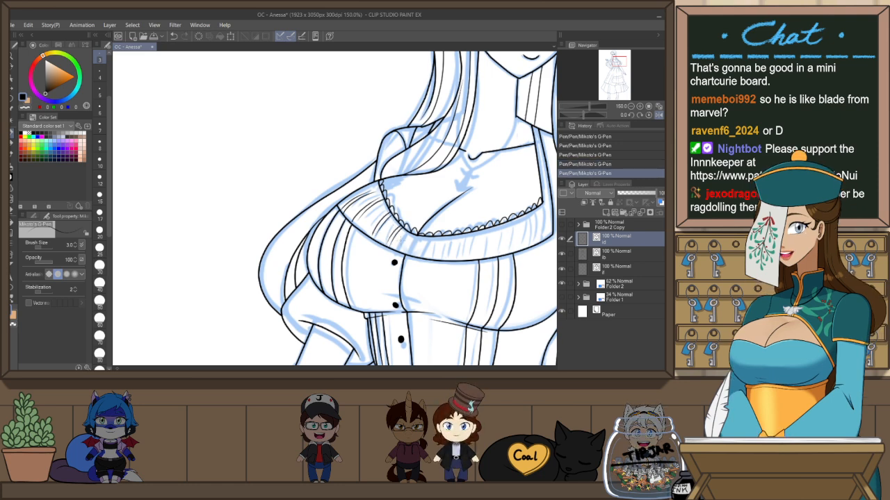
# Mirror the view and ink gather lines along the rest of the collar ruffle below the neckline, redoing strokes as needed
pyautogui.moveTo(462, 262); pyautogui.dragTo(403, 255)
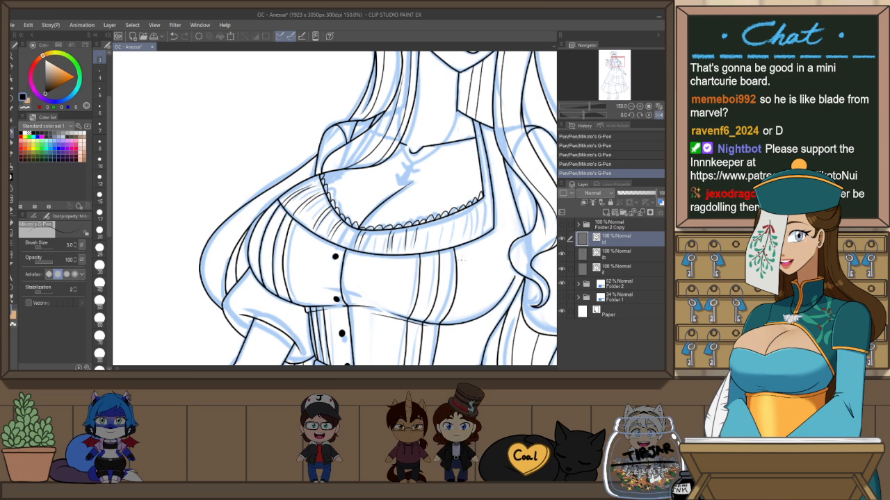
pyautogui.press('h')
pyautogui.moveTo(375, 289); pyautogui.dragTo(477, 278)
pyautogui.scroll(1, 311, 218)
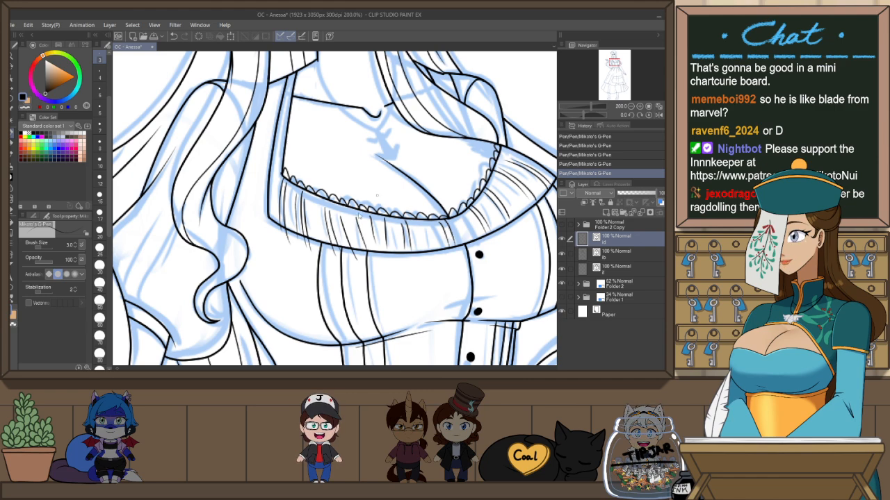
pyautogui.hotkey('ctrl', 'z')
pyautogui.moveTo(352, 206); pyautogui.dragTo(357, 235)
pyautogui.hotkey('ctrl', 'z')
pyautogui.moveTo(424, 221); pyautogui.dragTo(432, 261)
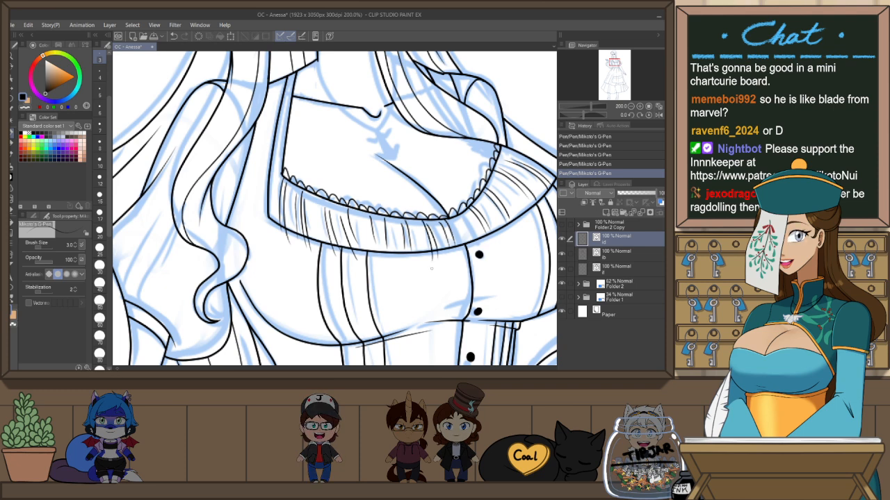
# Mirror the view and undo the last stray stroke across the hair beside the collar
pyautogui.press('h')
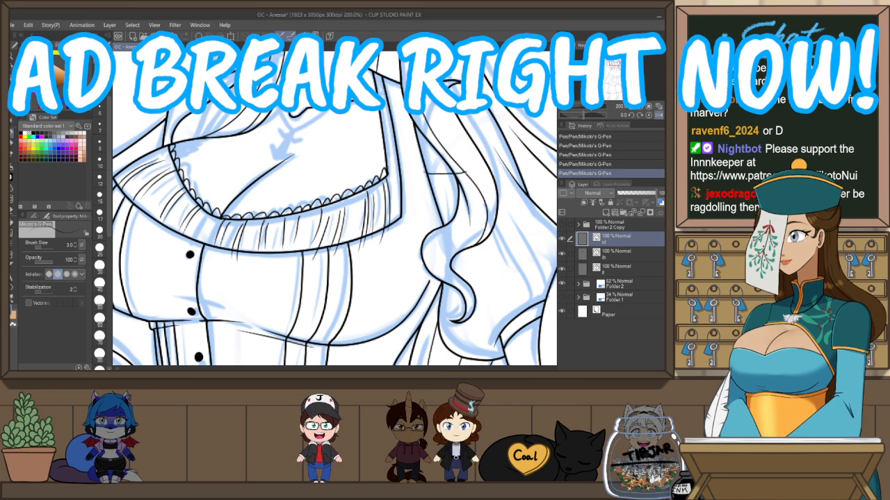
pyautogui.hotkey('ctrl', 'z')
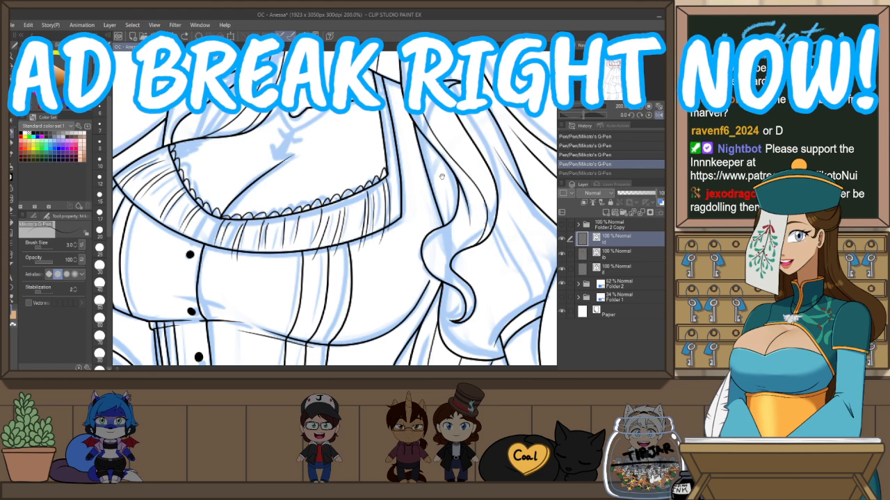
pyautogui.moveTo(442, 176); pyautogui.dragTo(500, 180)
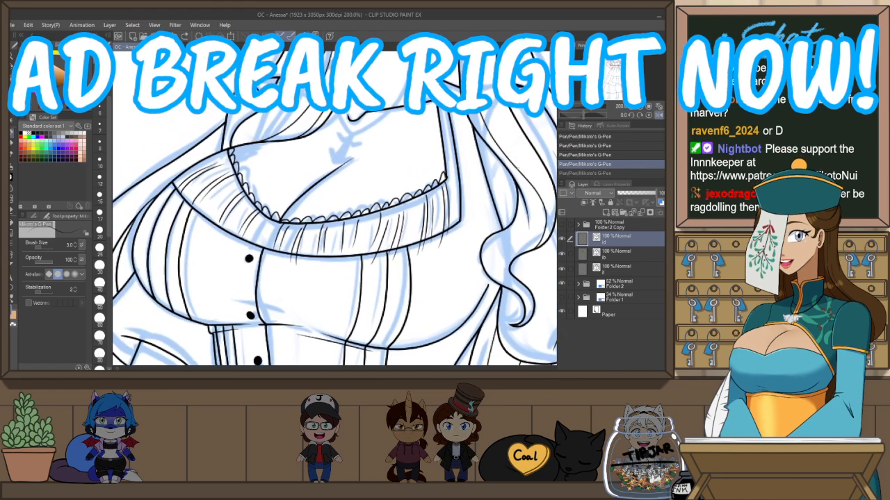
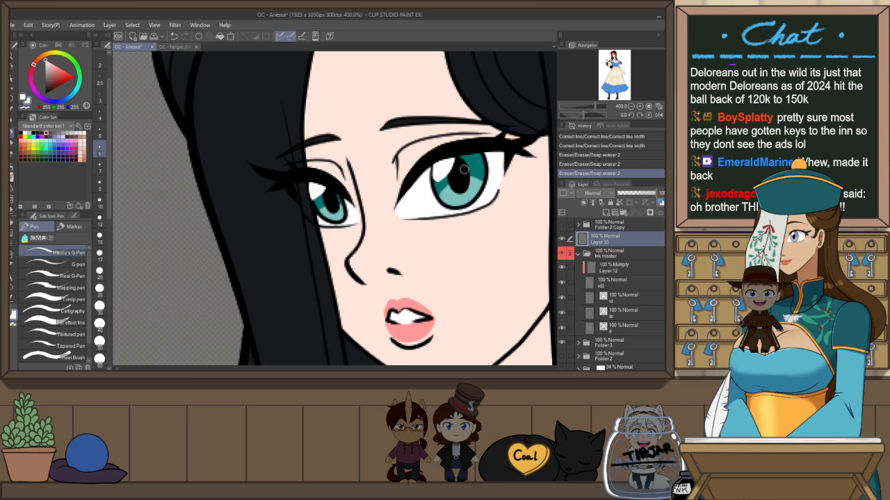
# Select the vector line of the larger eye's pupil and set its brush size to 10
pyautogui.press('o')
pyautogui.click(464, 174)
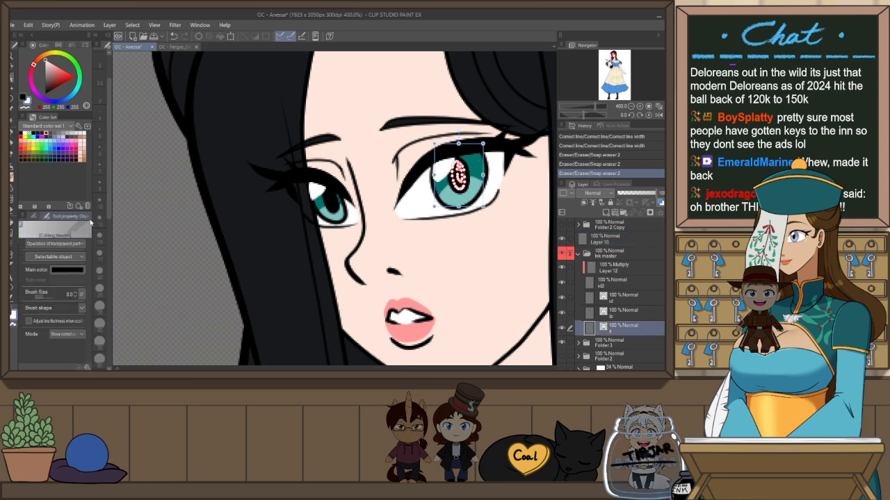
pyautogui.press(']')
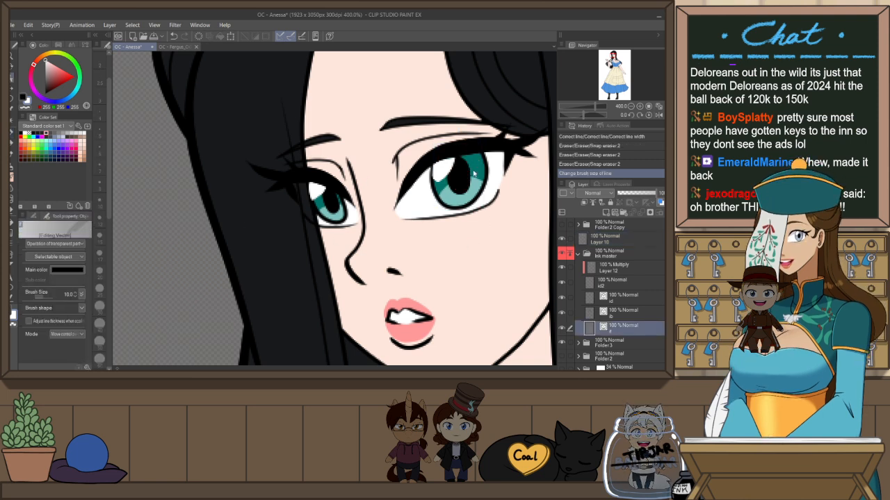
# On the layer above the Ink master folder, retouch the larger eye's white highlight with the G-Pen at size 6
pyautogui.press('p')
pyautogui.click(610, 239)
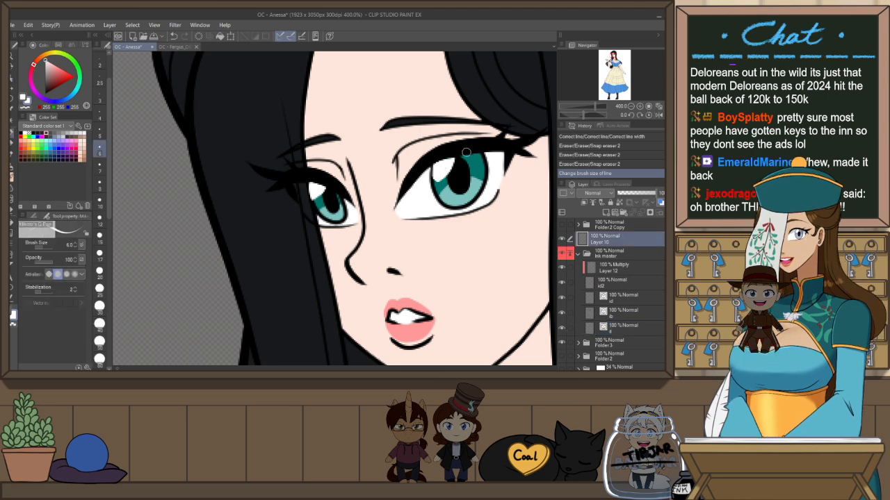
pyautogui.press('p')
pyautogui.press('p')
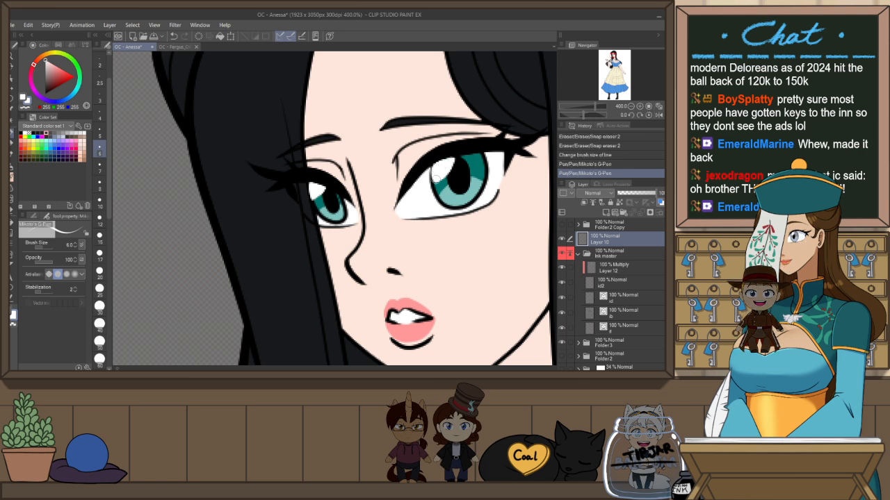
pyautogui.moveTo(436, 179); pyautogui.dragTo(442, 171)
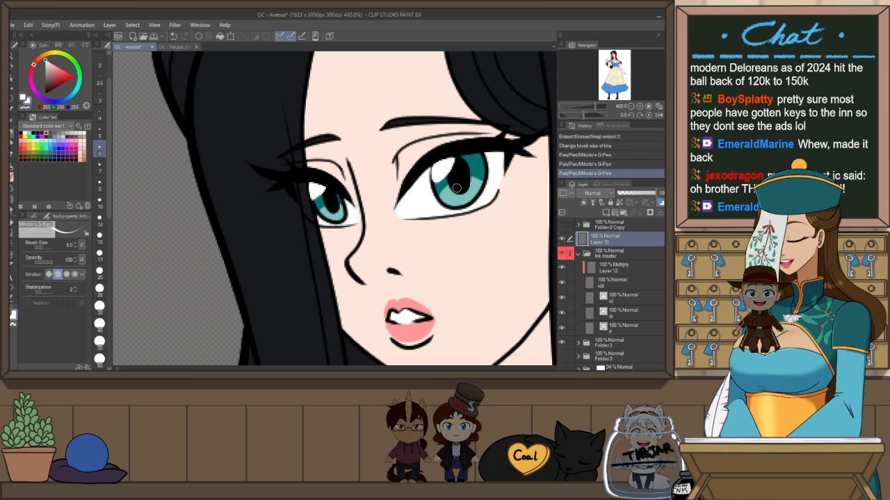
pyautogui.hotkey('ctrl', 'alt', '0')
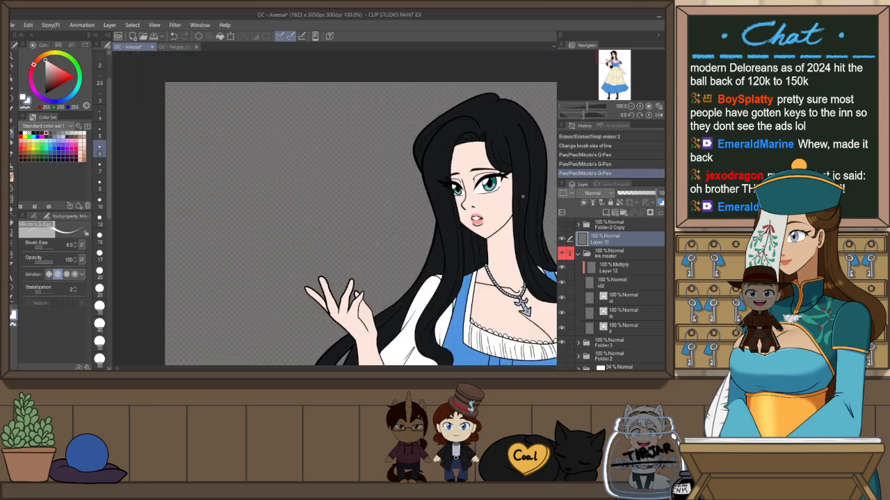
# Mirror the view and slightly shorten the vector eyebrow line above the larger eye by resizing it, mirroring the view back once done
pyautogui.scroll(3, 501, 169)
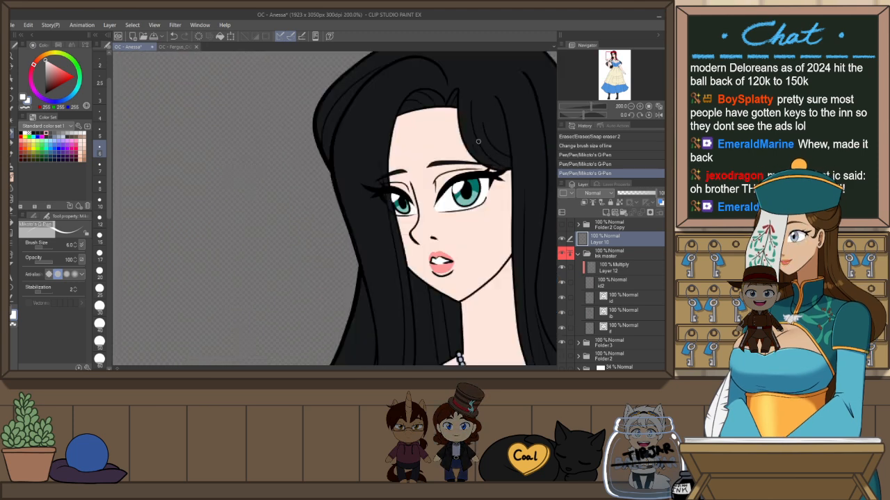
pyautogui.press('h')
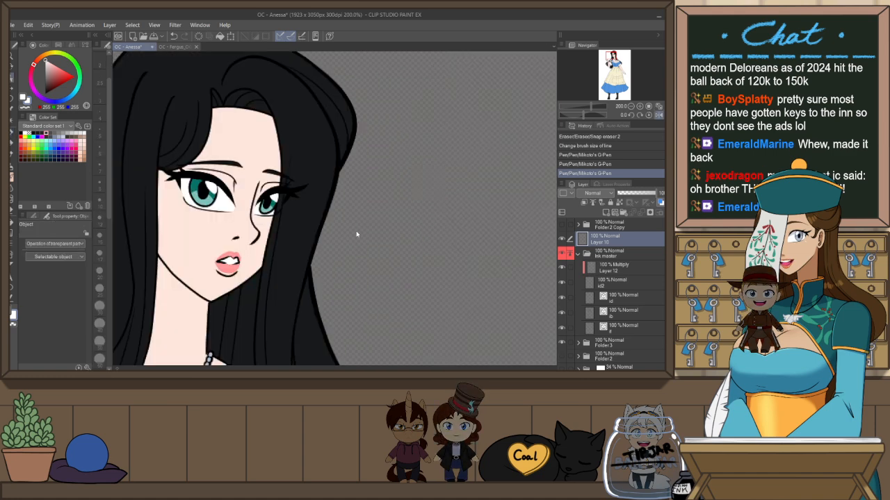
pyautogui.scroll(-2, 356, 231)
pyautogui.scroll(3, 399, 260)
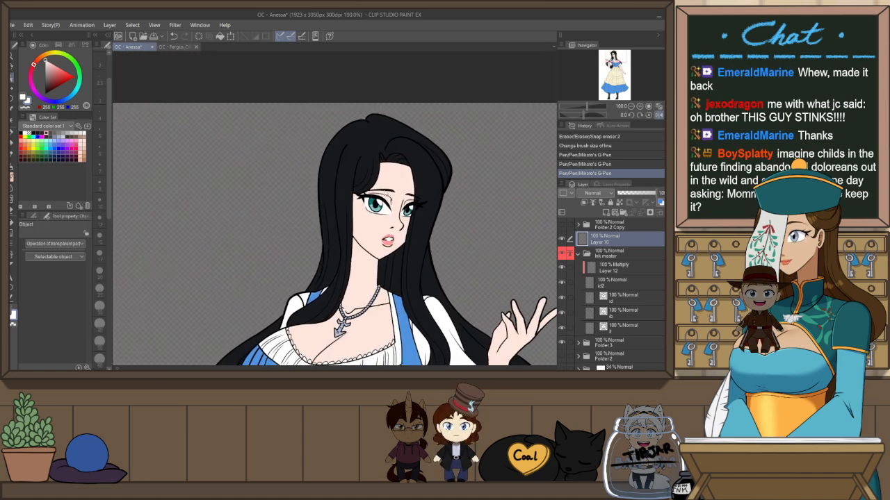
pyautogui.scroll(2, 393, 192)
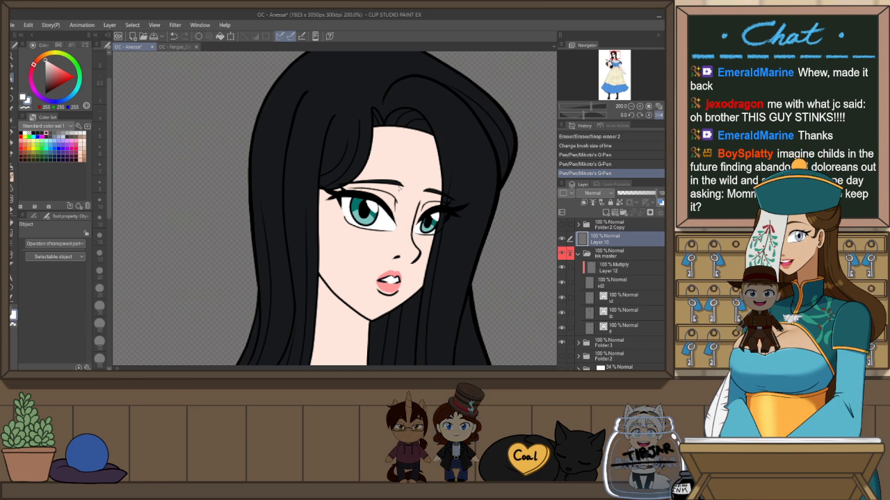
pyautogui.click(396, 186)
pyautogui.moveTo(415, 184); pyautogui.dragTo(412, 184)
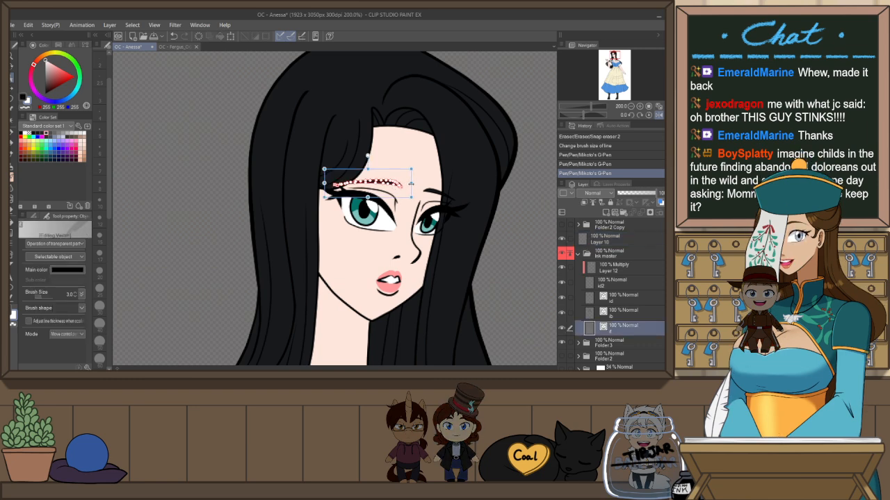
pyautogui.click(430, 172)
pyautogui.press('h')
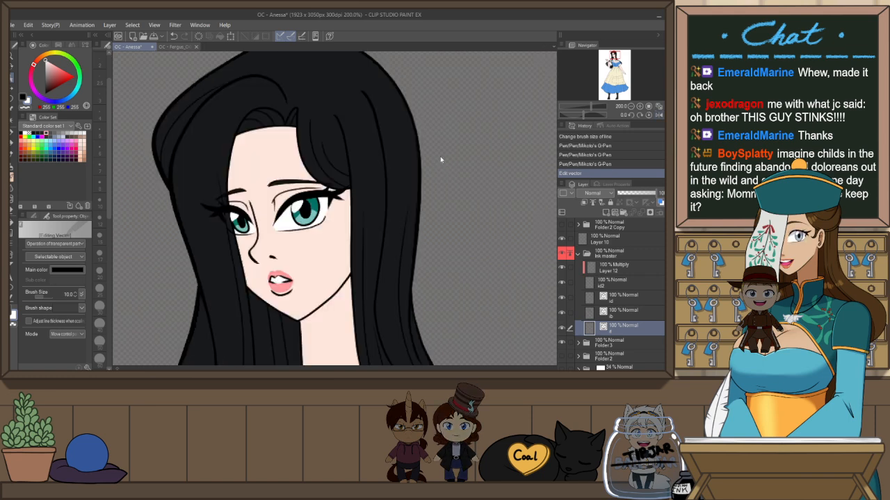
# On Layer 9, erase stray colour at the larger eye's brow with Snap eraser 2 and refill the brow using the enclose-and-fill pen in dark hair colour
pyautogui.click(332, 193)
pyautogui.press('e')
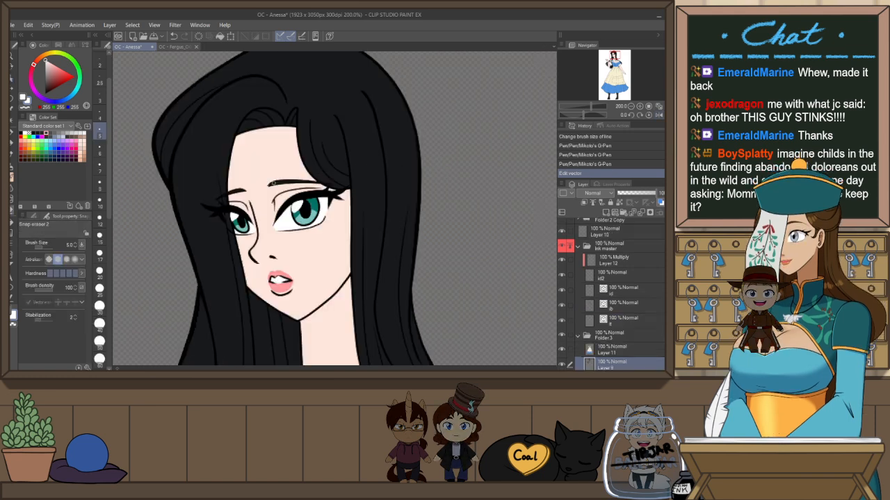
pyautogui.moveTo(267, 182); pyautogui.dragTo(269, 188)
pyautogui.press('p')
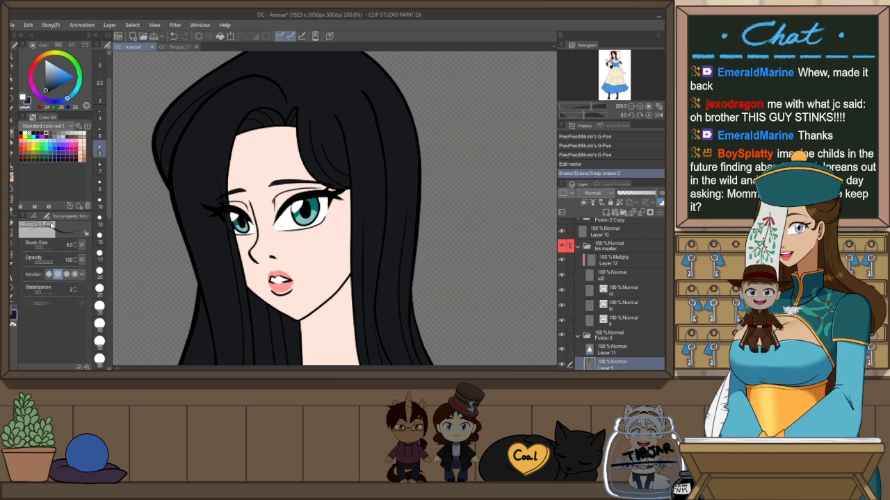
pyautogui.click(33, 216)
pyautogui.click(39, 238)
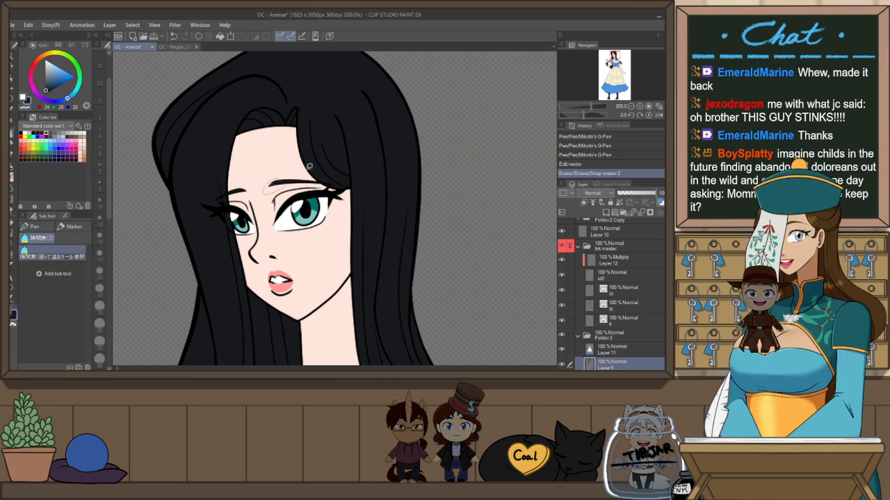
pyautogui.click(314, 167)
# Retouch the upper edge of the upper lip on Layer 9 with Mikoto's G-Pen at size 3, redoing the stroke as needed
pyautogui.scroll(-1, 341, 172)
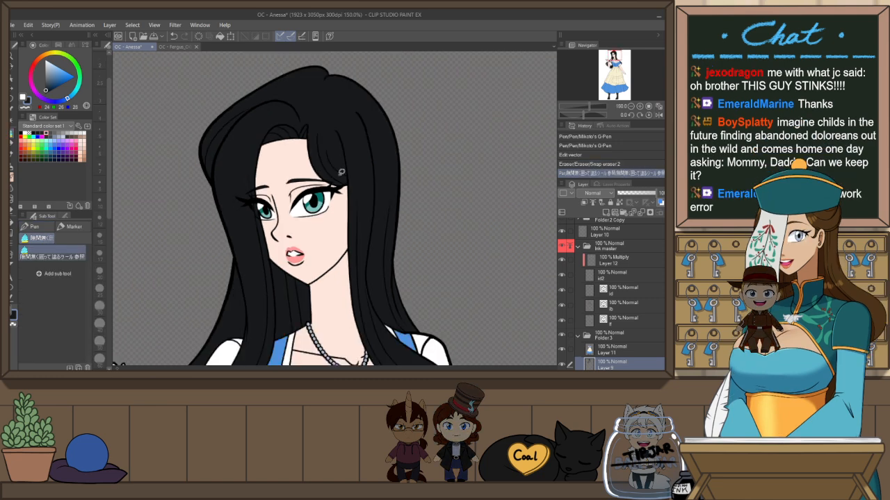
pyautogui.scroll(-3, 340, 172)
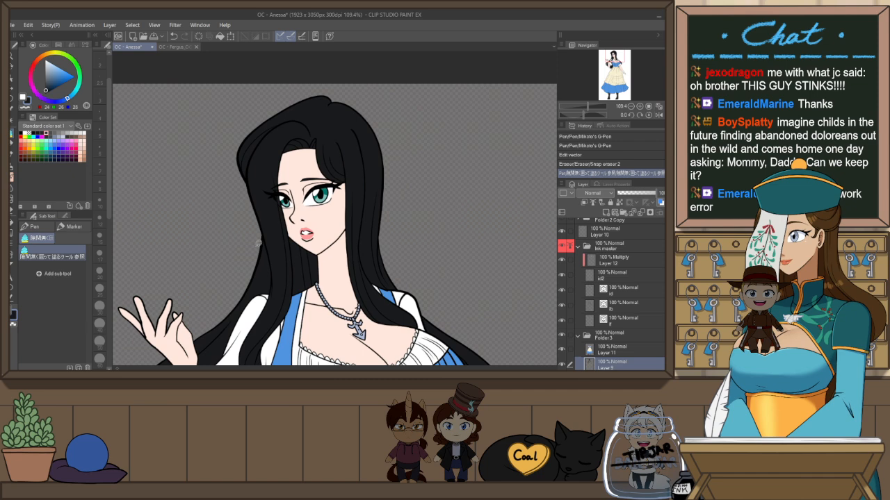
pyautogui.scroll(4, 296, 234)
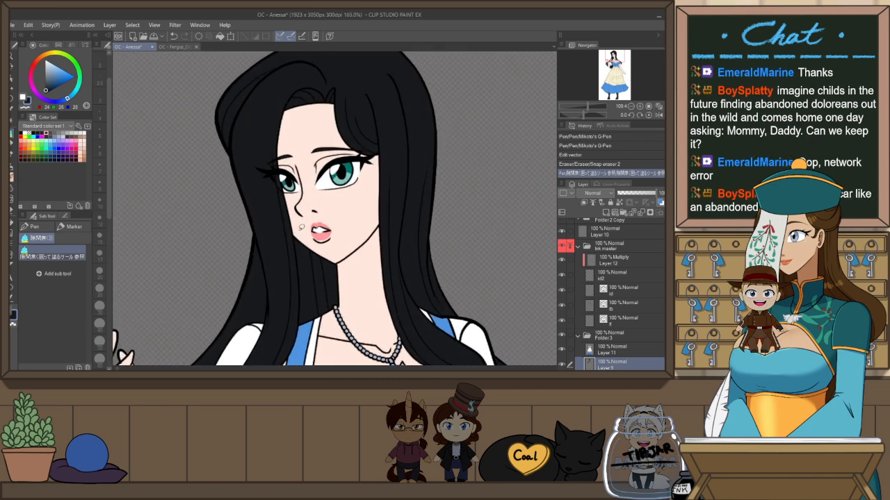
pyautogui.press('p')
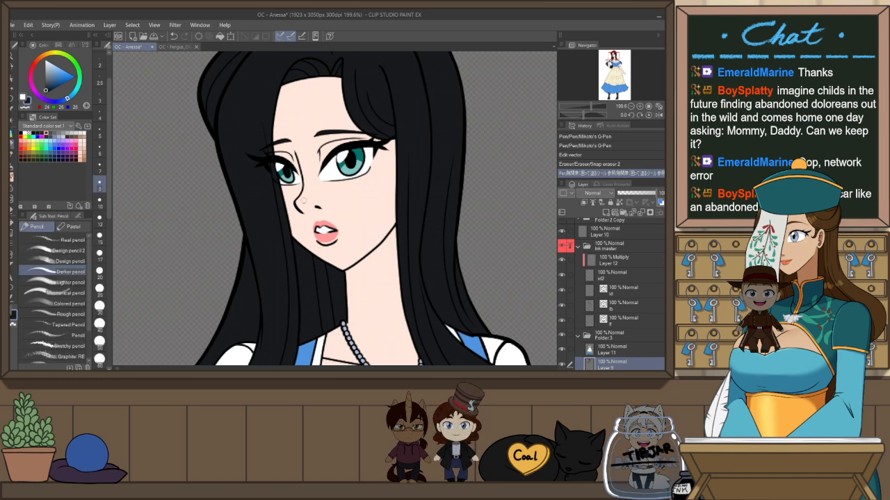
pyautogui.press('p')
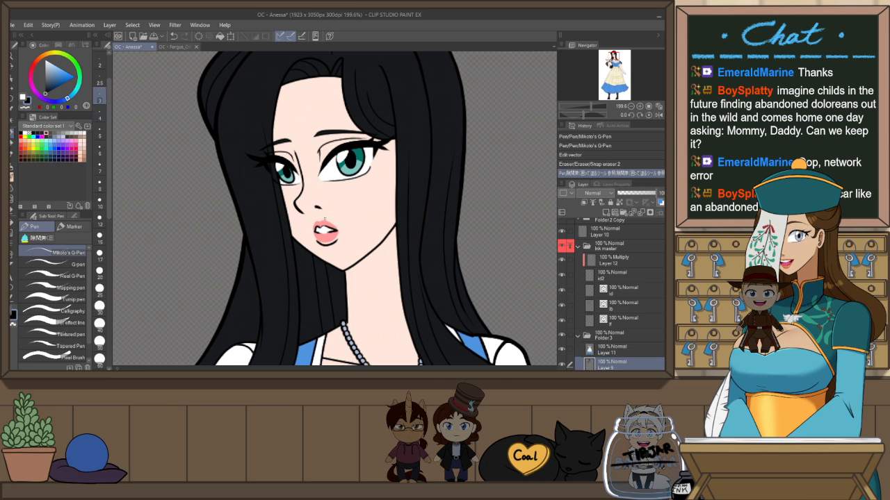
pyautogui.scroll(3, 324, 218)
pyautogui.moveTo(311, 224); pyautogui.dragTo(324, 218)
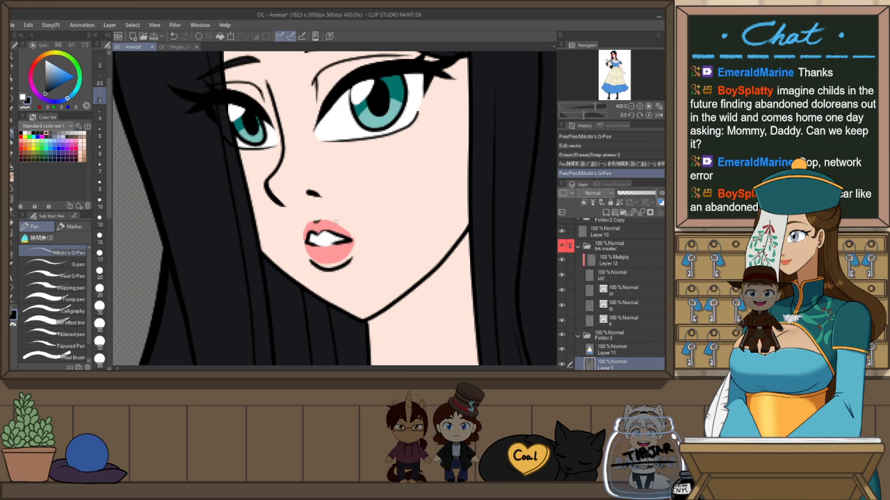
pyautogui.hotkey('ctrl', 'z')
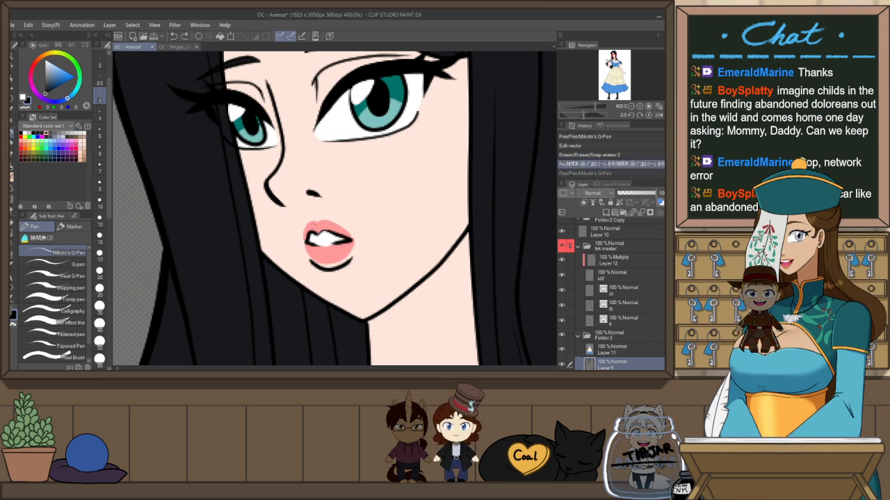
pyautogui.moveTo(315, 223); pyautogui.dragTo(333, 218)
pyautogui.hotkey('ctrl', 'z')
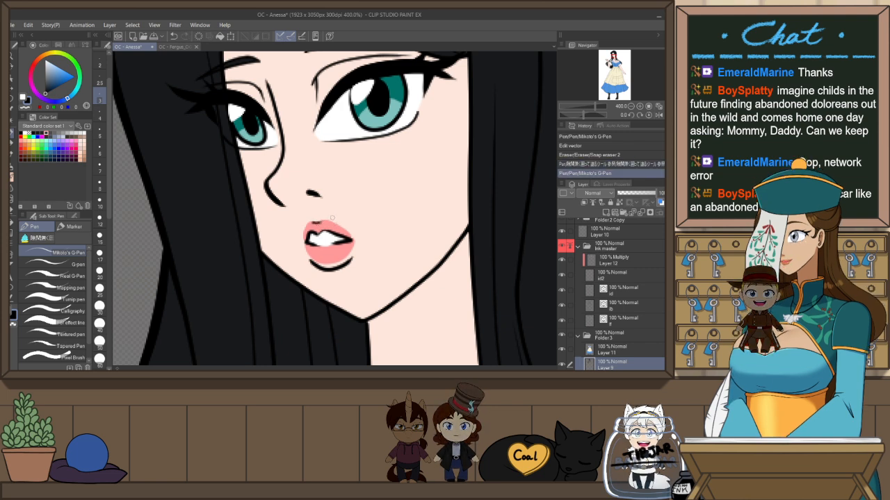
# Inspect the whole figure and the mirrored bodice and waistband, collapsing the Ink master folder and making Layer 11 in Folder 3 active
pyautogui.hotkey('ctrl', 'alt', '0')
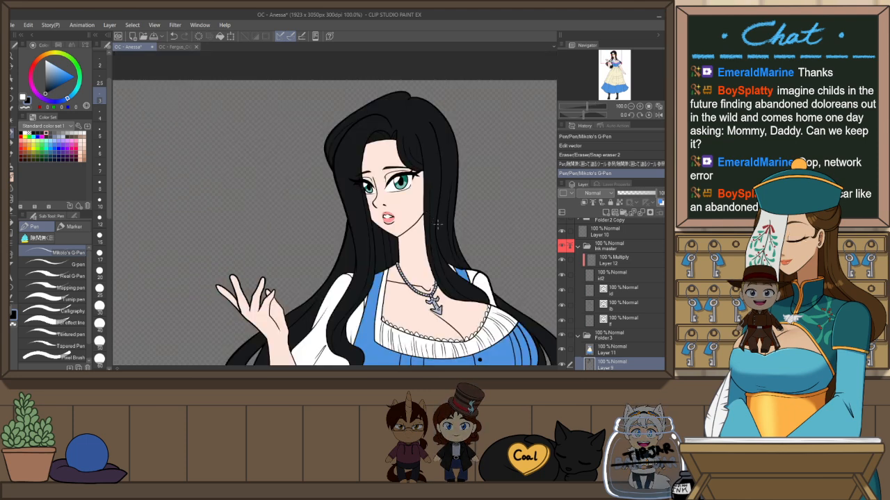
pyautogui.hotkey('ctrl', '0')
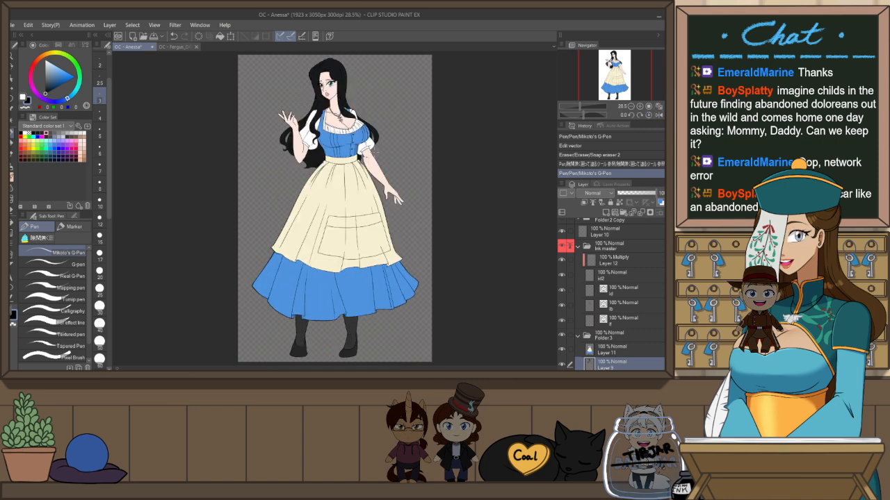
pyautogui.scroll(5, 371, 154)
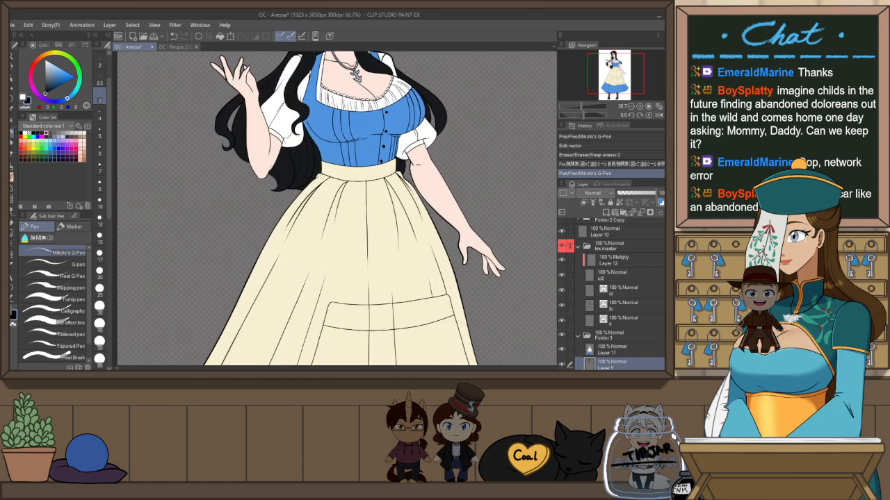
pyautogui.scroll(4, 505, 111)
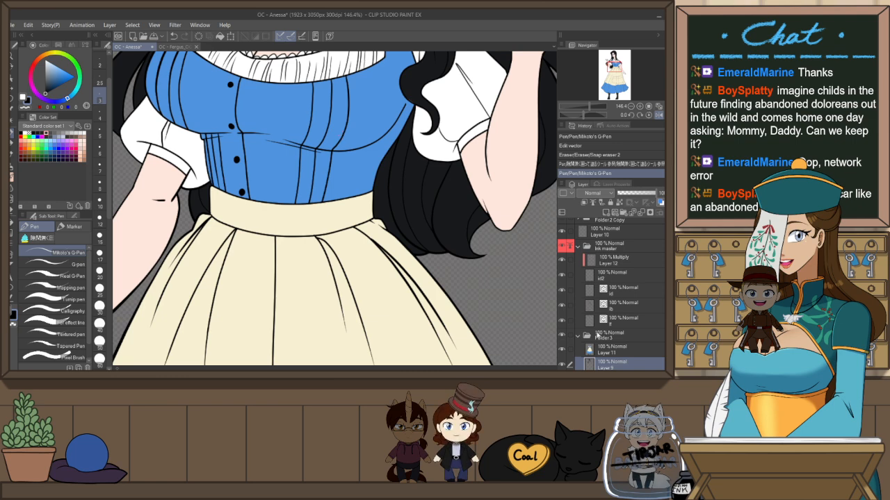
pyautogui.click(578, 247)
pyautogui.click(593, 284)
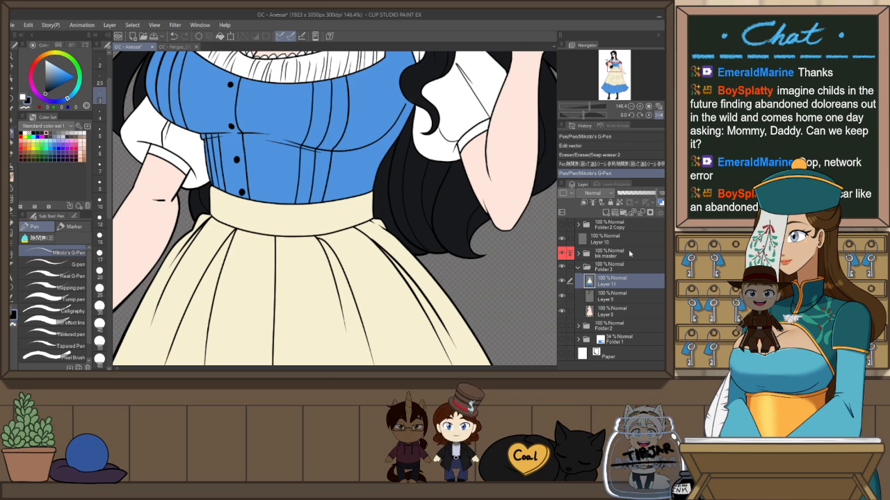
pyautogui.scroll(-1, 435, 323)
pyautogui.scroll(-1, 433, 322)
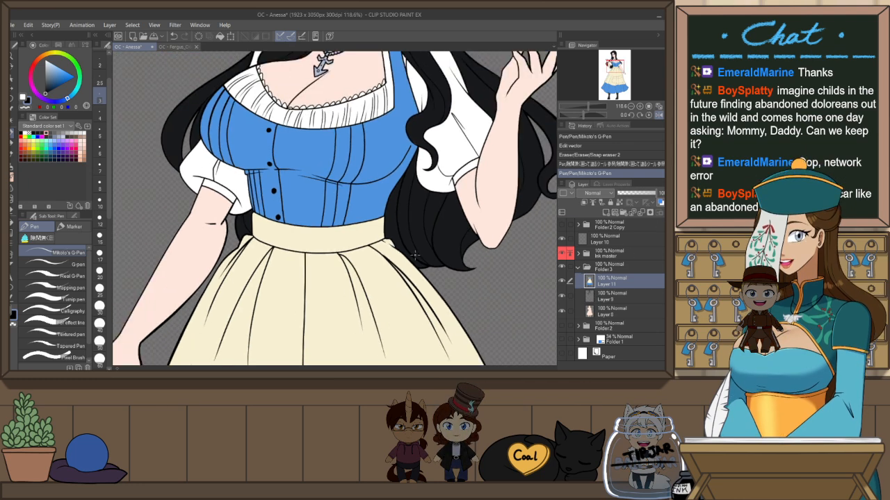
pyautogui.scroll(2, 404, 189)
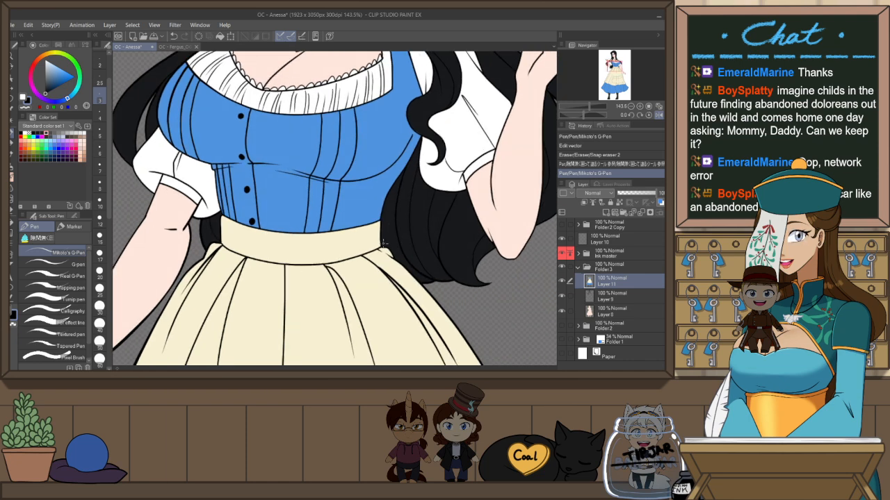
pyautogui.scroll(1, 383, 242)
# Collapse Folder 3, reopen the Ink master folder and activate the vector layer that holds the waistband's side line
pyautogui.press('y')
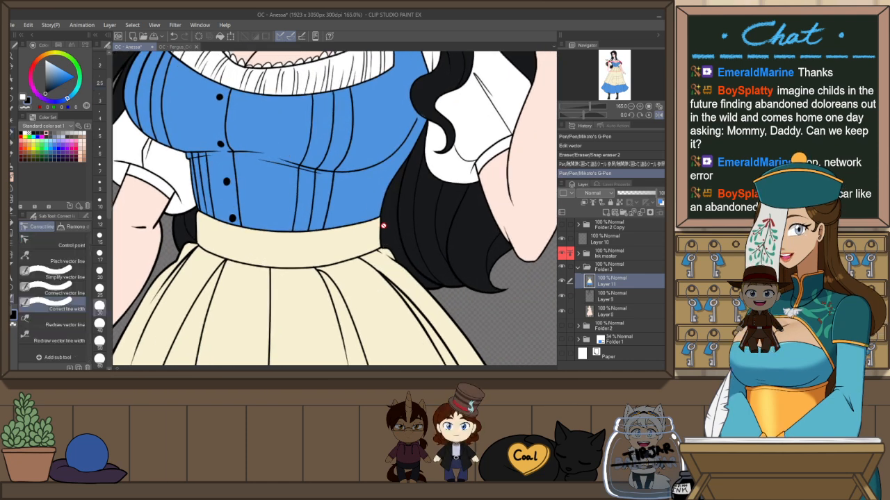
pyautogui.click(586, 268)
pyautogui.click(578, 254)
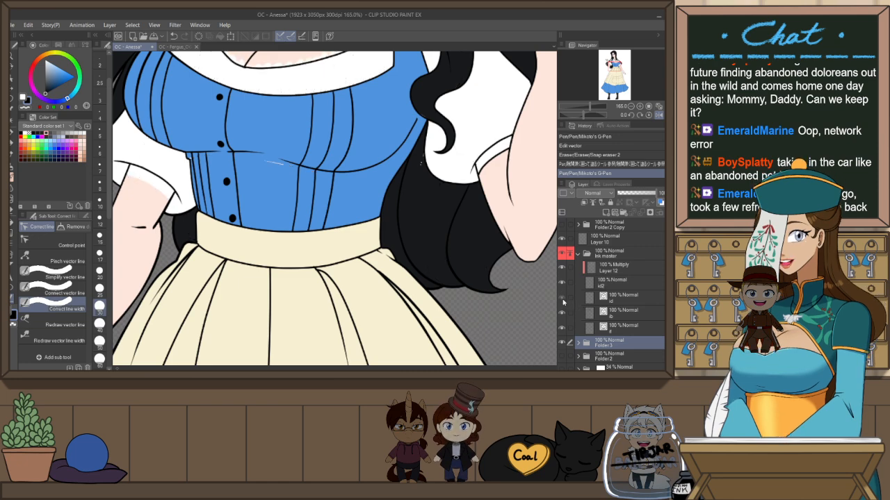
pyautogui.click(612, 301)
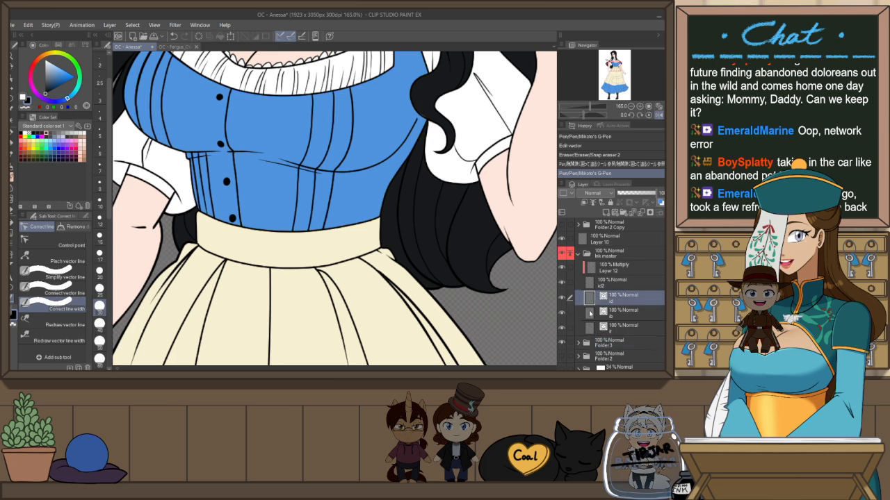
pyautogui.click(589, 312)
# Mirror the view and shift the waistband's side line beside the back hair outward with Pinch vector line, undoing unsuitable corrections
pyautogui.press('h')
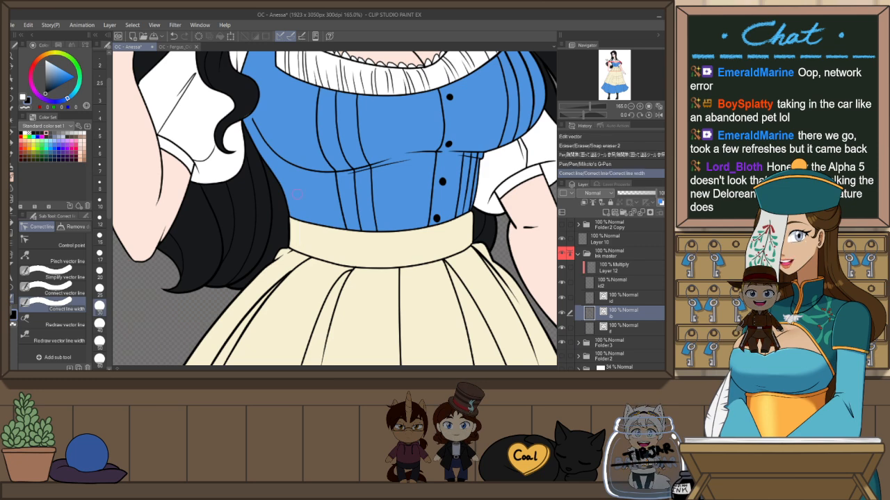
pyautogui.hotkey('ctrl', 'z')
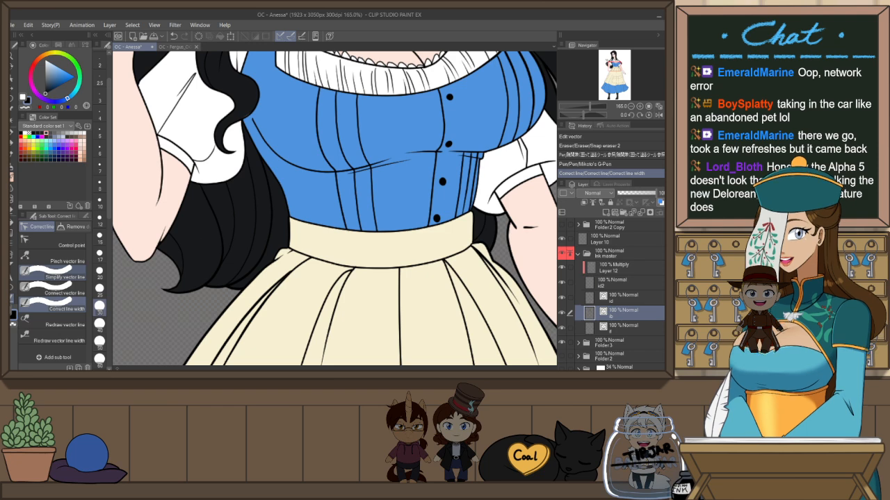
pyautogui.click(56, 259)
pyautogui.moveTo(285, 229); pyautogui.dragTo(300, 211)
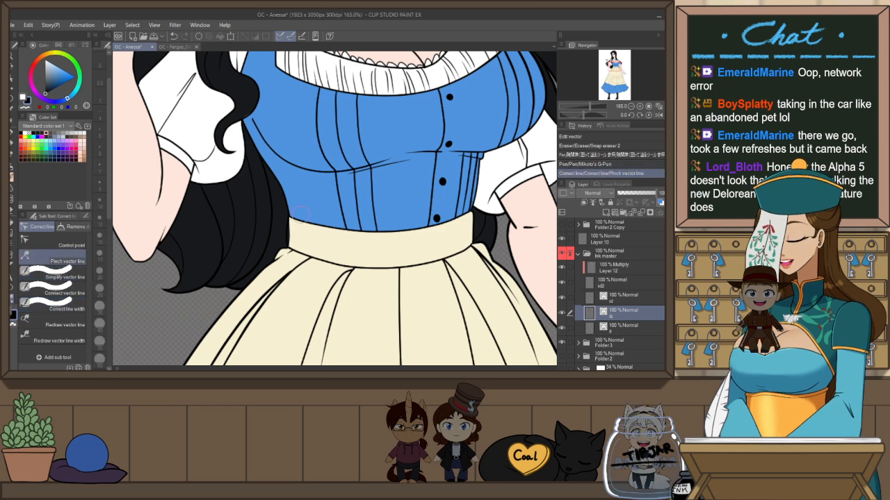
pyautogui.scroll(8, 290, 212)
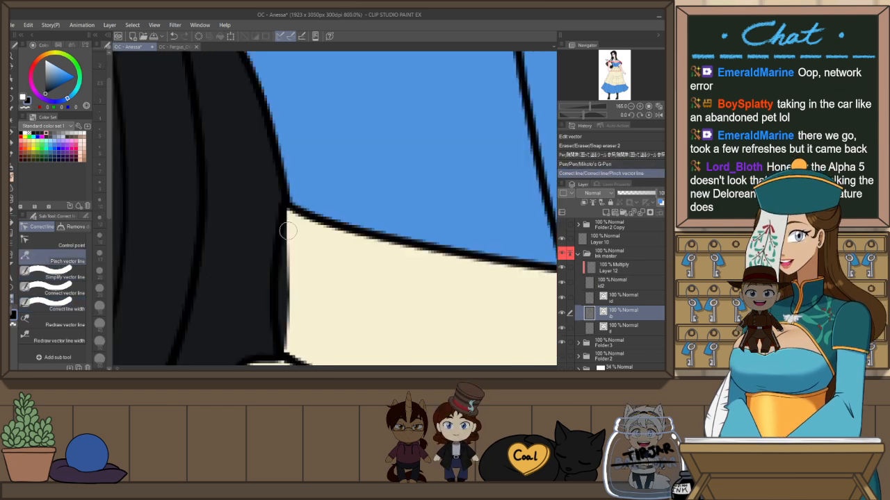
pyautogui.hotkey('ctrl', 'z')
pyautogui.moveTo(303, 279); pyautogui.dragTo(308, 178)
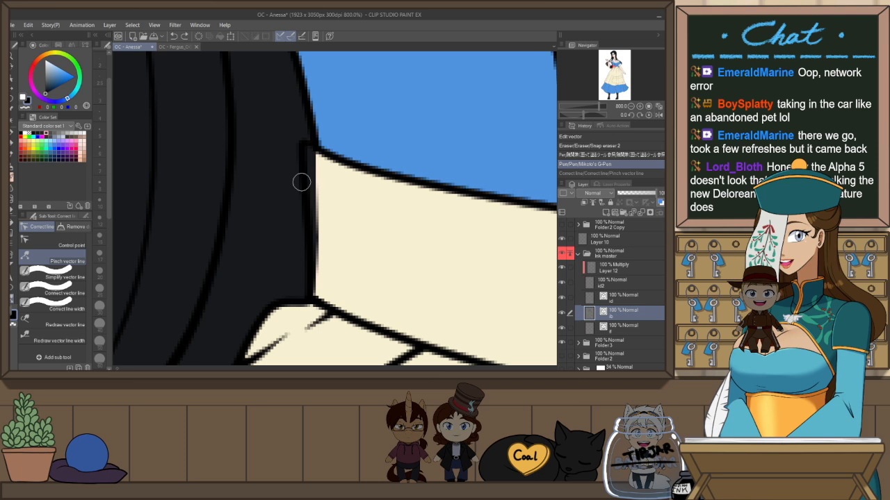
# Sample the cream colour from the waistband and collapse the Ink master folder
pyautogui.press('p')
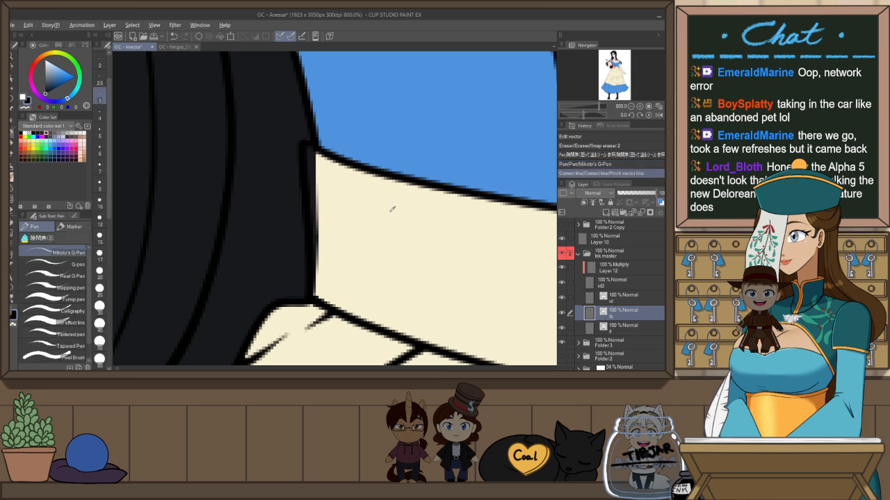
pyautogui.keyDown('alt'); pyautogui.click(392, 209); pyautogui.keyUp('alt')
pyautogui.click(595, 253)
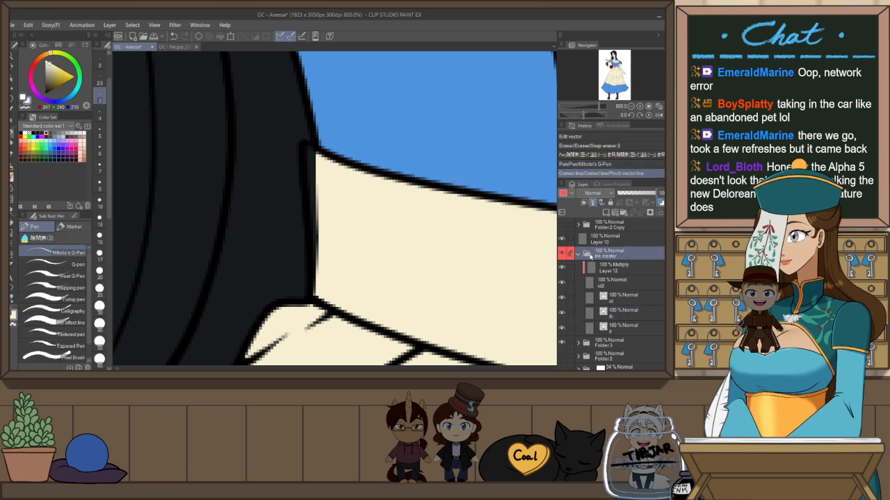
pyautogui.click(579, 254)
# Auto-select the waistband area with Refer to all layers, fill it with cream on Layer 11 in Folder 3 and deselect
pyautogui.press('w')
pyautogui.click(389, 258)
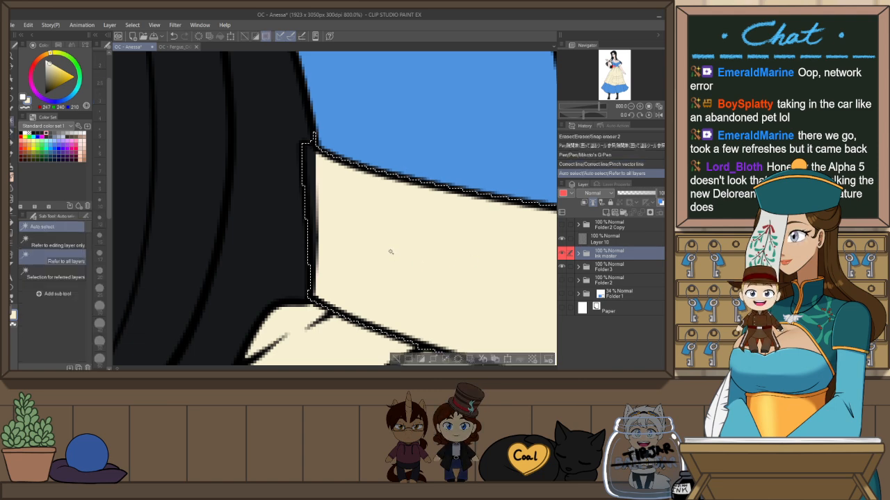
pyautogui.keyDown('ctrl'); pyautogui.keyDown('shift'); pyautogui.click(433, 218); pyautogui.keyUp('shift'); pyautogui.keyUp('ctrl')
pyautogui.press('p')
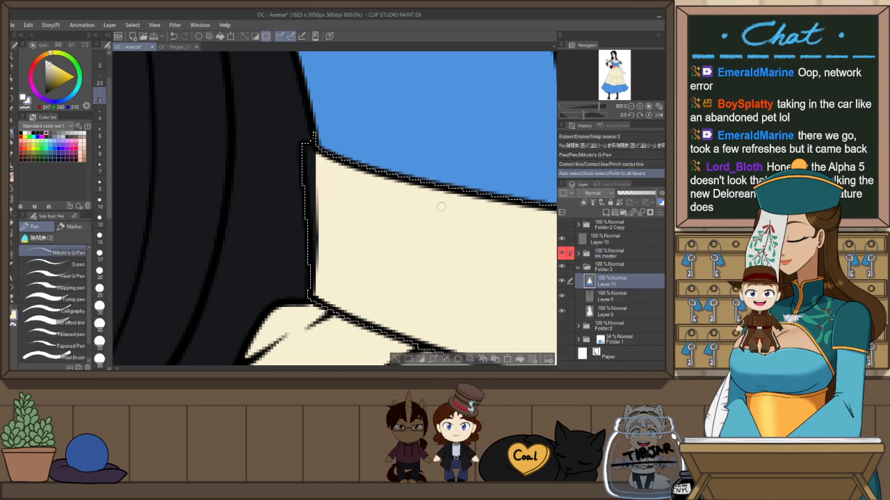
pyautogui.hotkey('alt', 'BackSpace')
pyautogui.hotkey('ctrl', 'd')
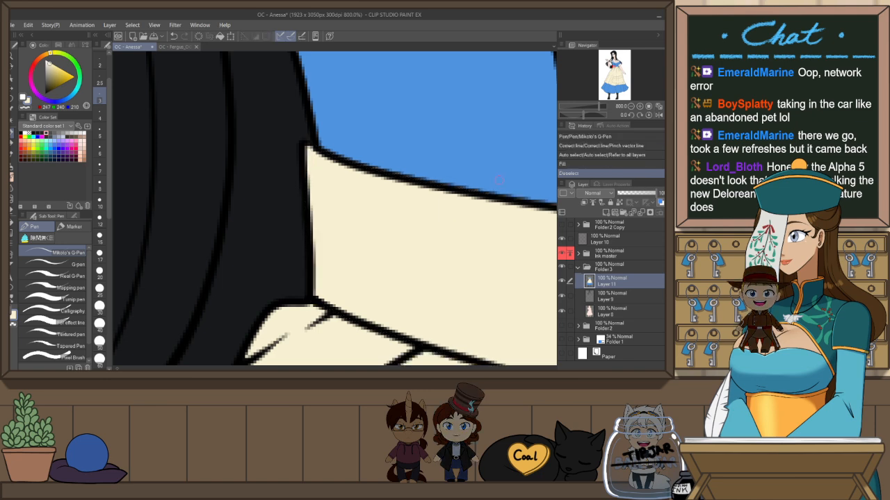
# Collapse Folder 3, create a selection of the whole figure from its contents and add a new raster layer above it
pyautogui.hotkey('ctrl', '0')
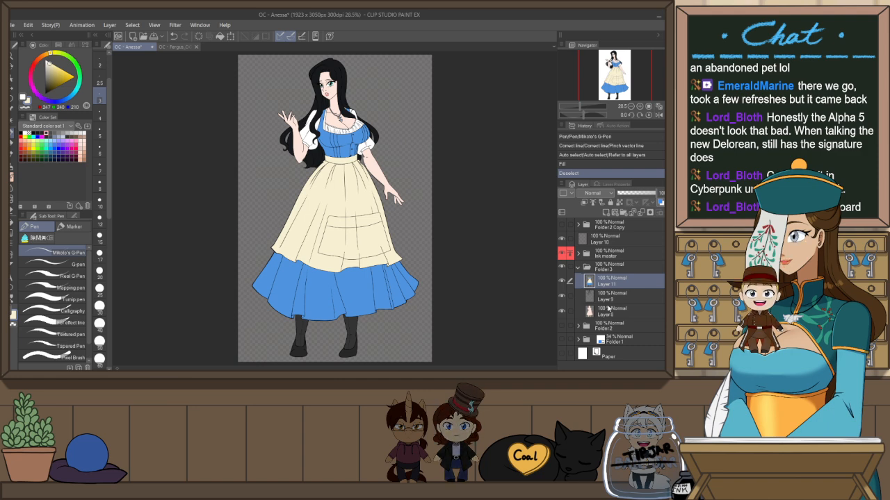
pyautogui.click(587, 269)
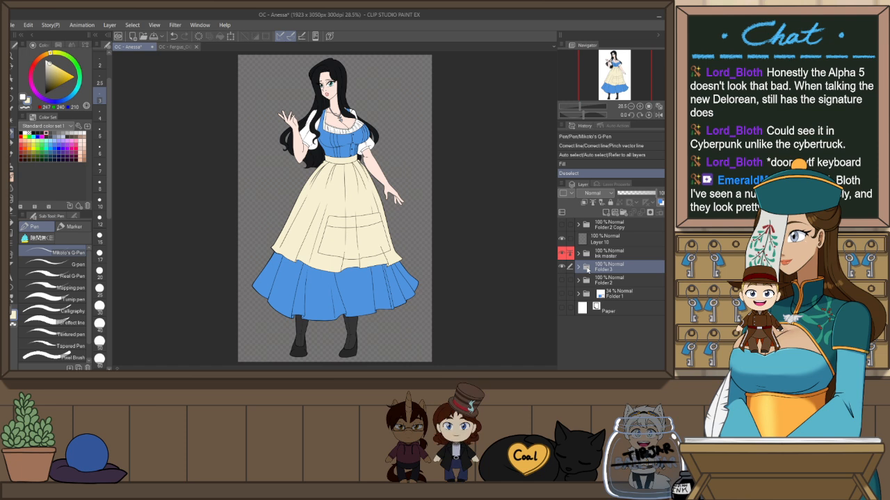
pyautogui.keyDown('ctrl'); pyautogui.click(587, 269); pyautogui.keyUp('ctrl')
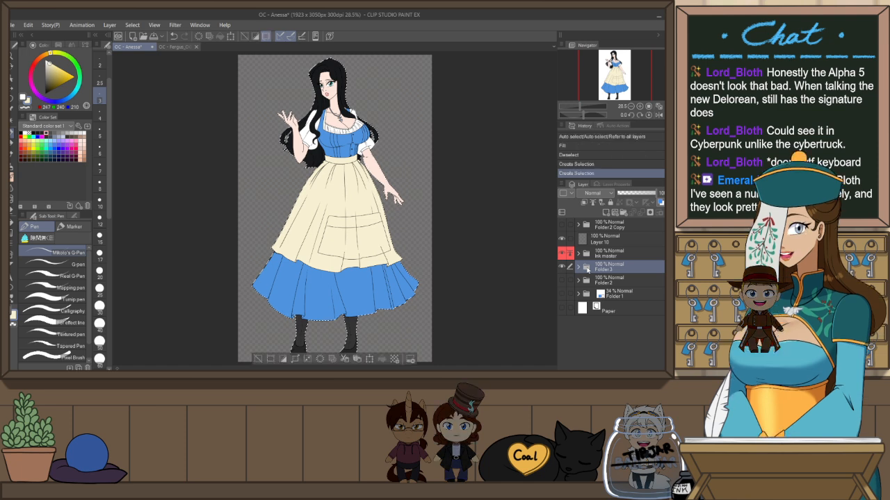
pyautogui.hotkey('alt', 'Tab')
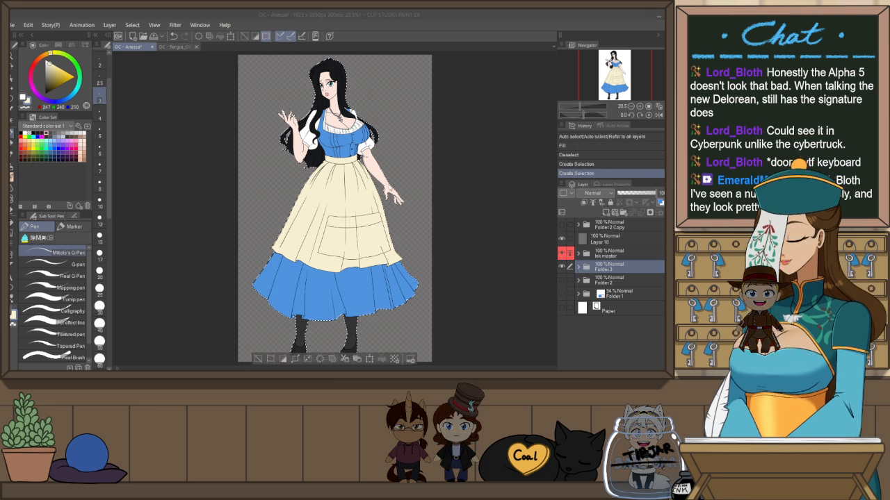
pyautogui.hotkey('ctrl', 'shift', 'n')
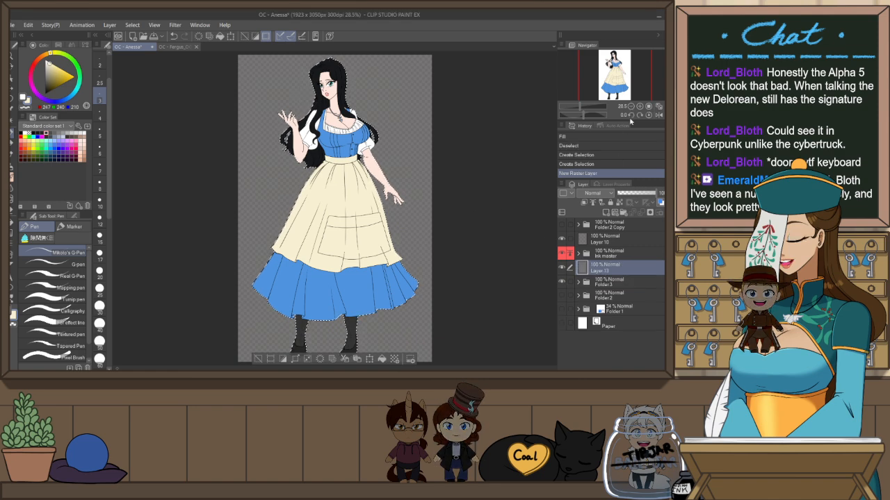
# Duplicate the new raster layer, set the copy's blending mode to Screen and mask it to the figure's silhouette
pyautogui.hotkey('ctrl', 'j')
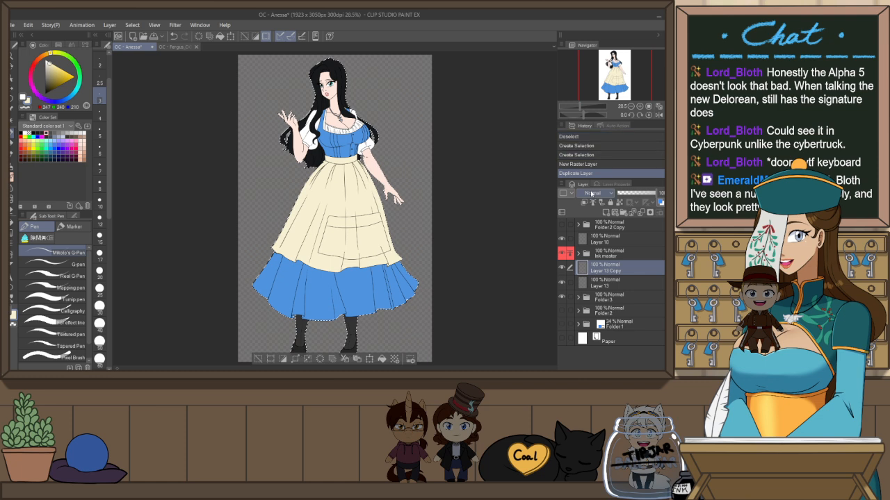
pyautogui.click(595, 71)
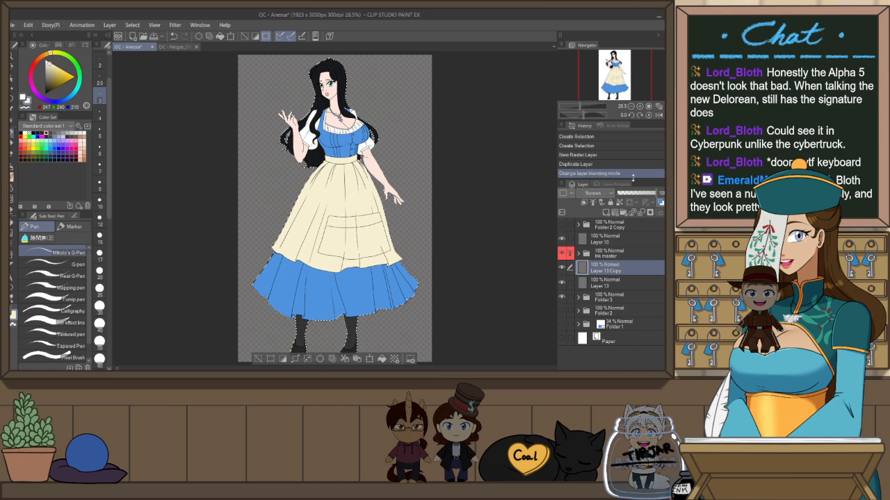
pyautogui.click(650, 213)
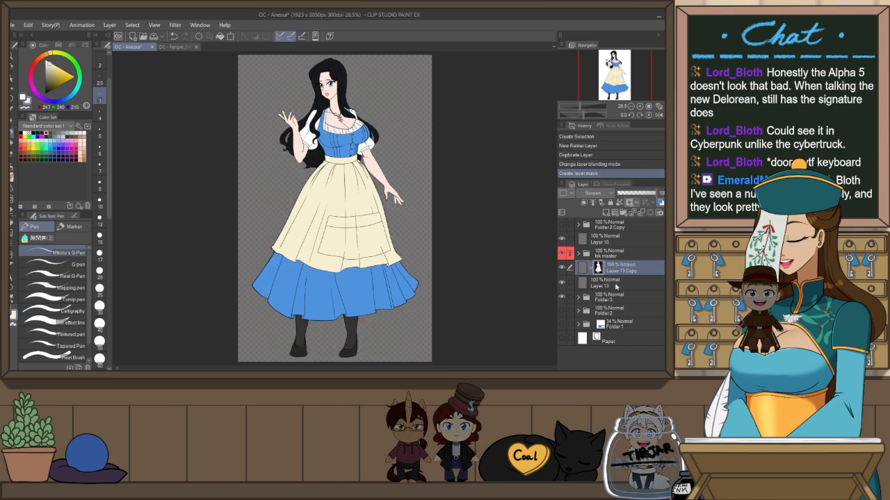
# Mask Layer 13 with the silhouette selection from the Screen layer's mask and make the Screen layer active
pyautogui.click(616, 284)
pyautogui.click(599, 269)
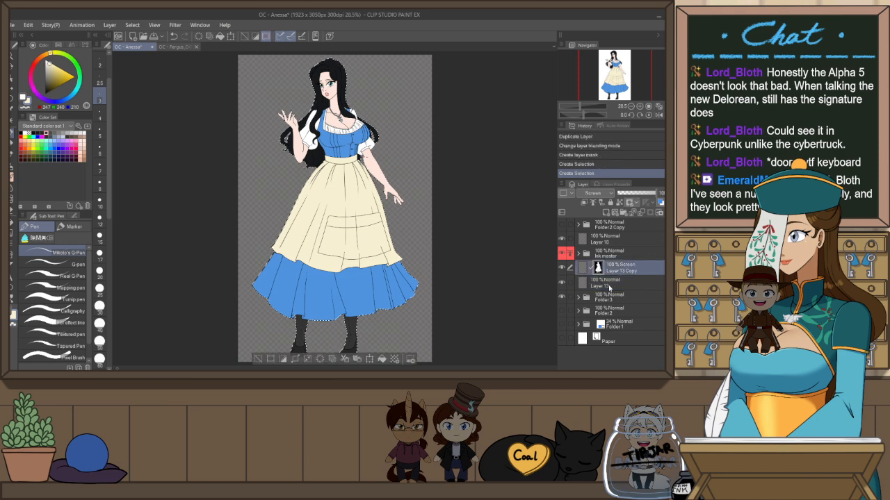
pyautogui.click(609, 287)
pyautogui.click(650, 213)
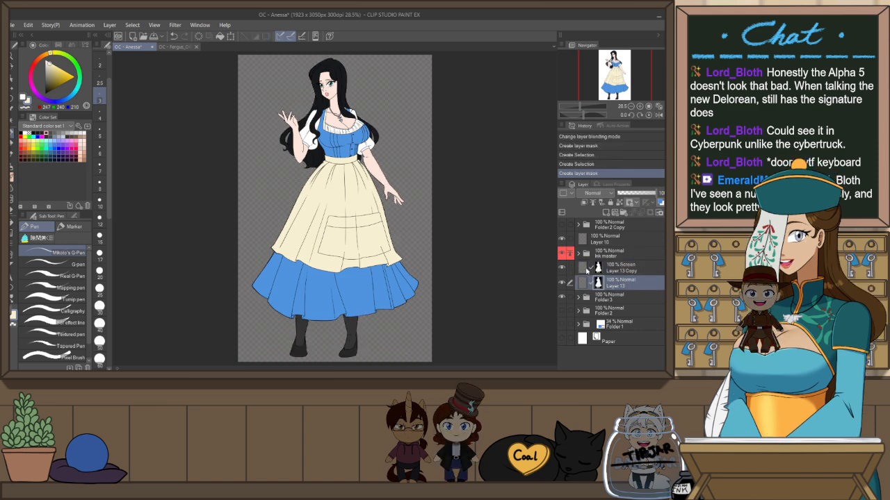
pyautogui.click(587, 271)
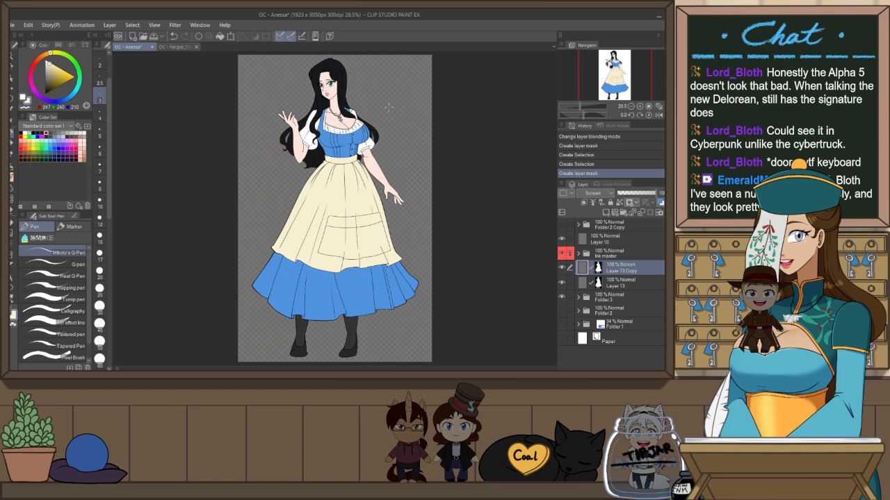
pyautogui.scroll(10, 322, 55)
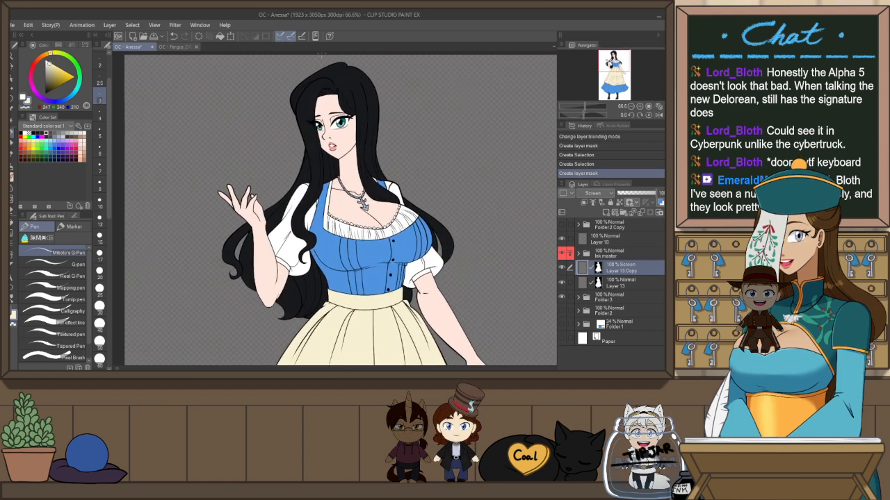
pyautogui.scroll(4, 322, 55)
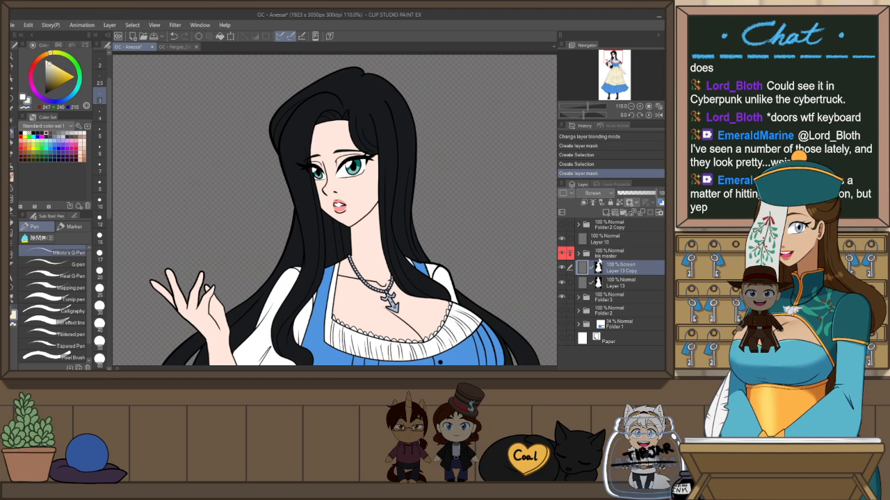
# Expand Folder 3 and create a selection from the hair area of Layer 9
pyautogui.moveTo(395, 239); pyautogui.dragTo(431, 245)
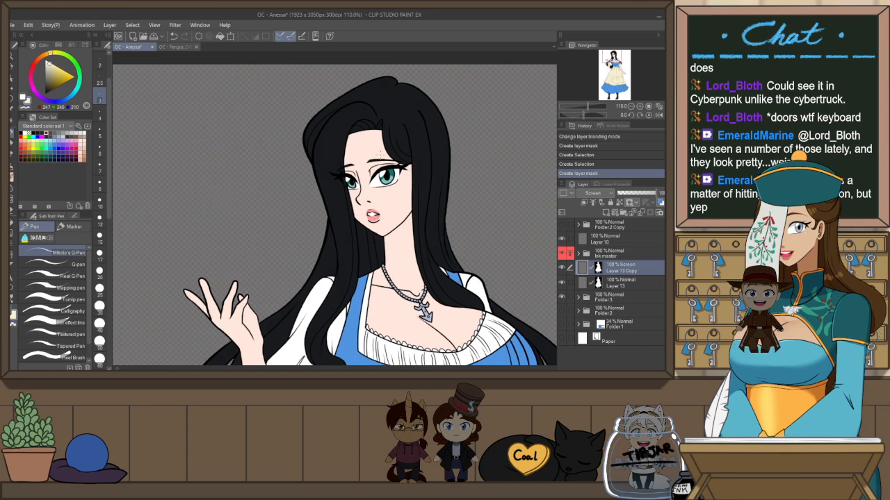
pyautogui.scroll(2, 436, 157)
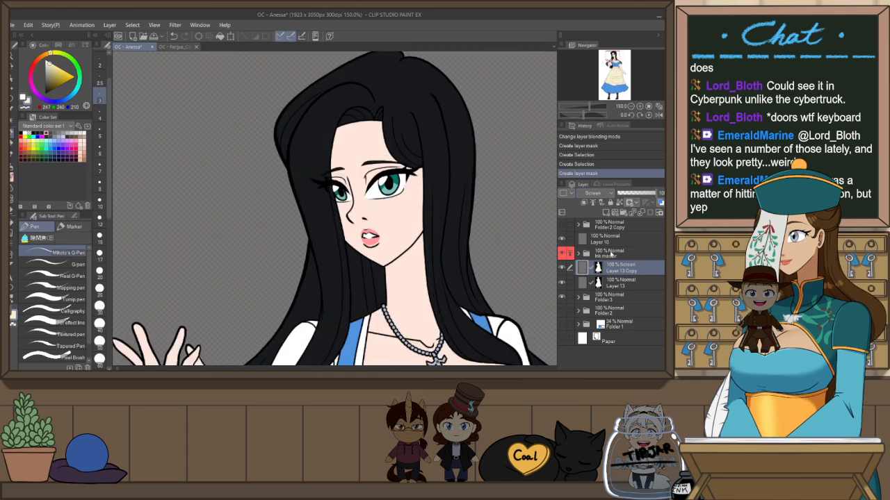
pyautogui.click(612, 254)
pyautogui.scroll(-3, 490, 225)
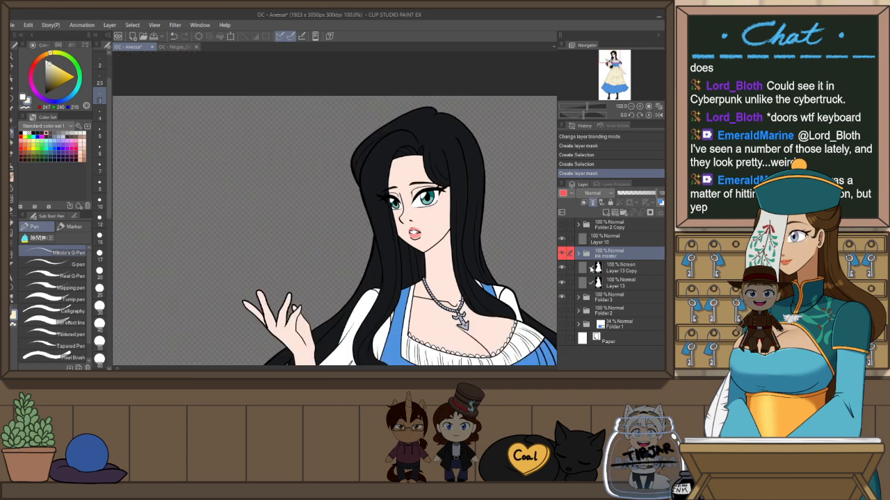
pyautogui.click(592, 296)
pyautogui.click(591, 325)
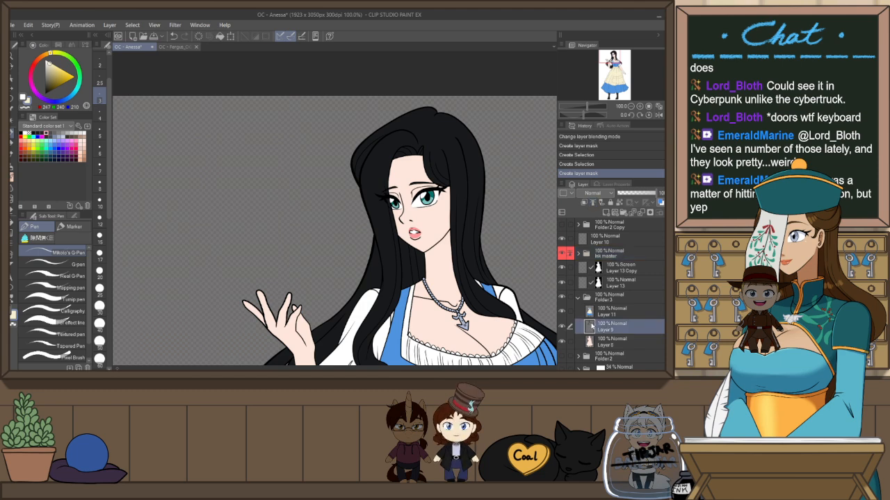
pyautogui.keyDown('ctrl'); pyautogui.click(592, 326); pyautogui.keyUp('ctrl')
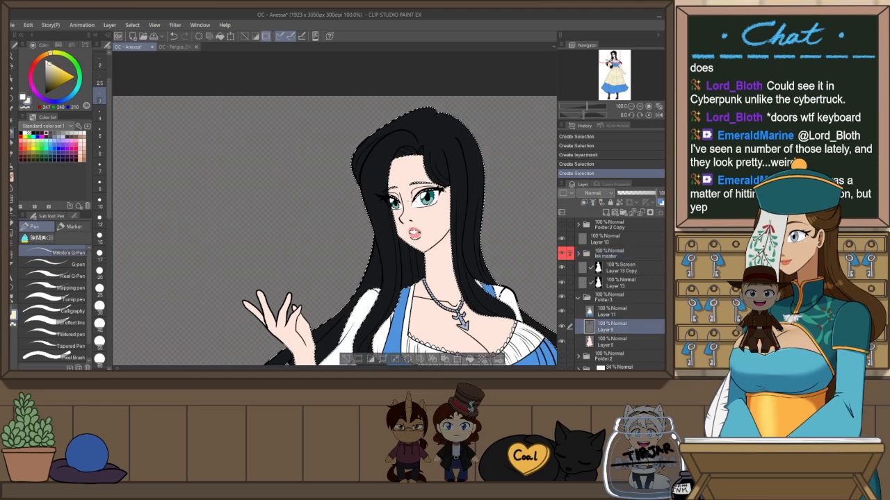
# Refine the hair selection around the eyebrows, eyes and eyelashes with the Lasso tool
pyautogui.press('m')
pyautogui.moveTo(450, 185)
pyautogui.mouseDown()
pyautogui.moveTo(387, 189)
pyautogui.moveTo(442, 189)
pyautogui.mouseUp()
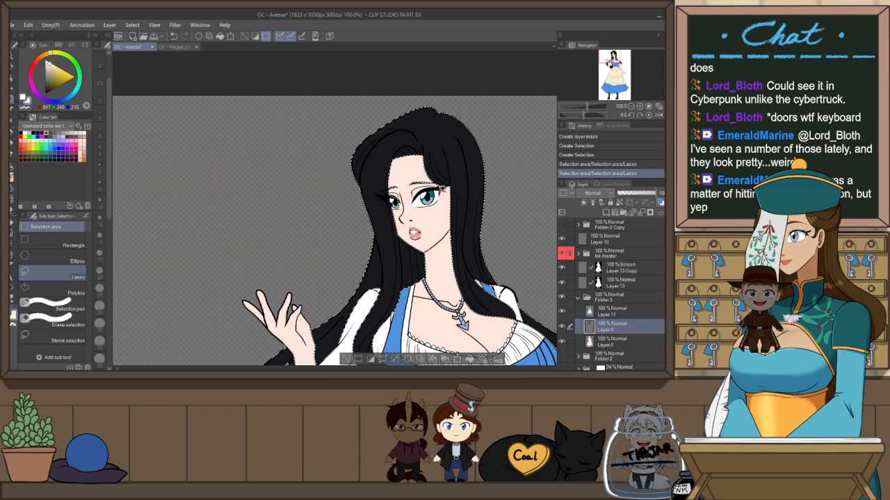
pyautogui.moveTo(431, 240)
pyautogui.mouseDown()
pyautogui.moveTo(412, 230)
pyautogui.moveTo(401, 191)
pyautogui.mouseUp()
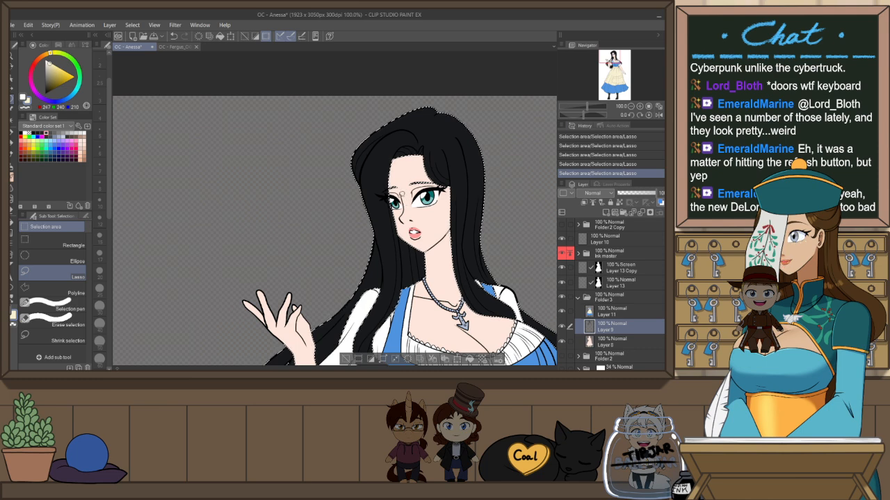
pyautogui.scroll(5, 401, 194)
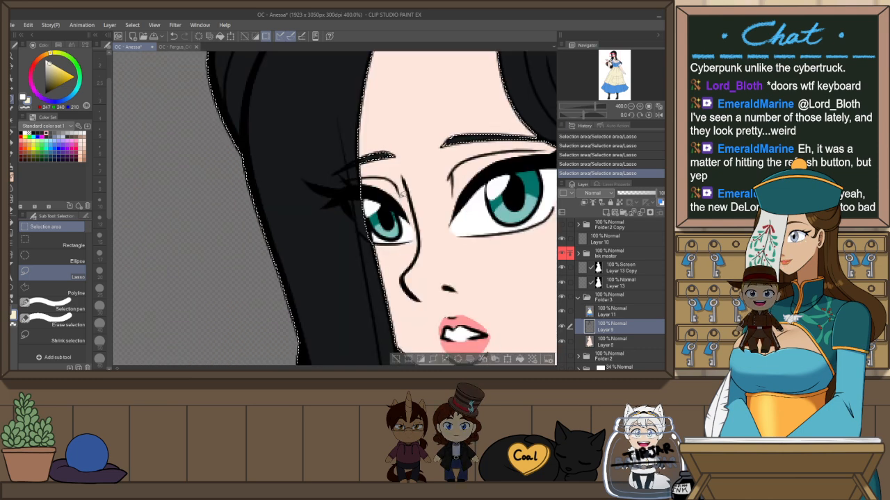
pyautogui.press('h')
pyautogui.moveTo(314, 172); pyautogui.dragTo(298, 251)
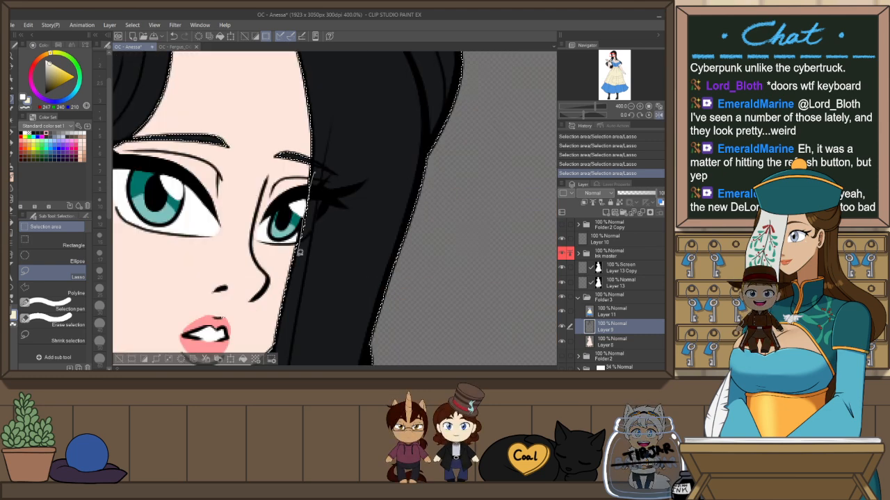
pyautogui.hotkey('ctrl', 'z')
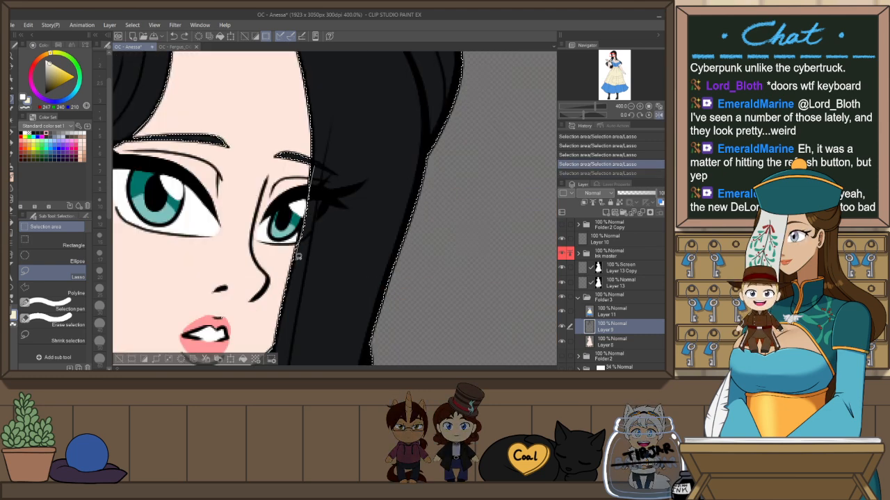
pyautogui.moveTo(315, 173)
pyautogui.mouseDown()
pyautogui.moveTo(303, 223)
pyautogui.moveTo(310, 199)
pyautogui.mouseUp()
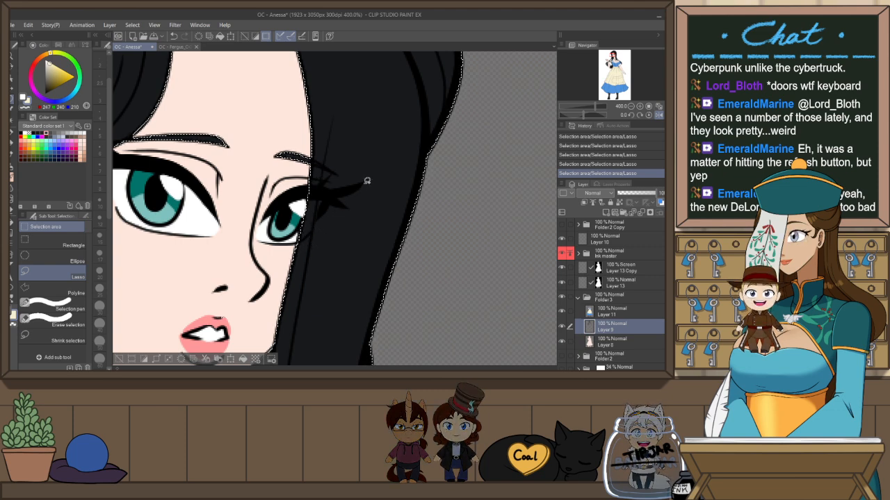
# Adjust the hair selection with the Lasso at the shoulder beside the dress strap and check it over the whole figure
pyautogui.scroll(-5, 367, 181)
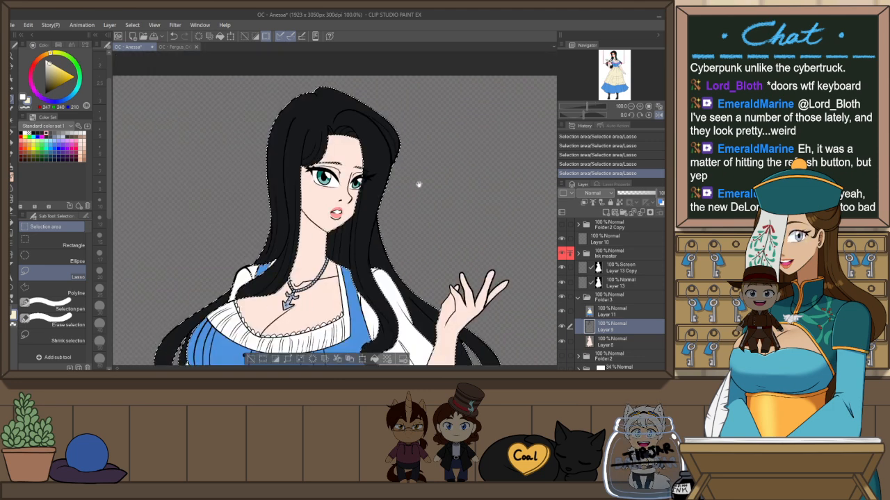
pyautogui.moveTo(419, 185); pyautogui.dragTo(448, 108)
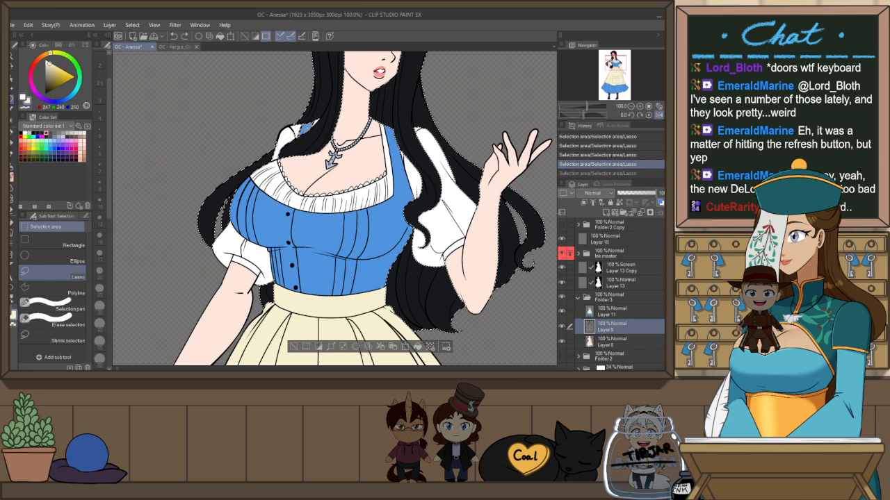
pyautogui.moveTo(303, 128); pyautogui.dragTo(315, 123)
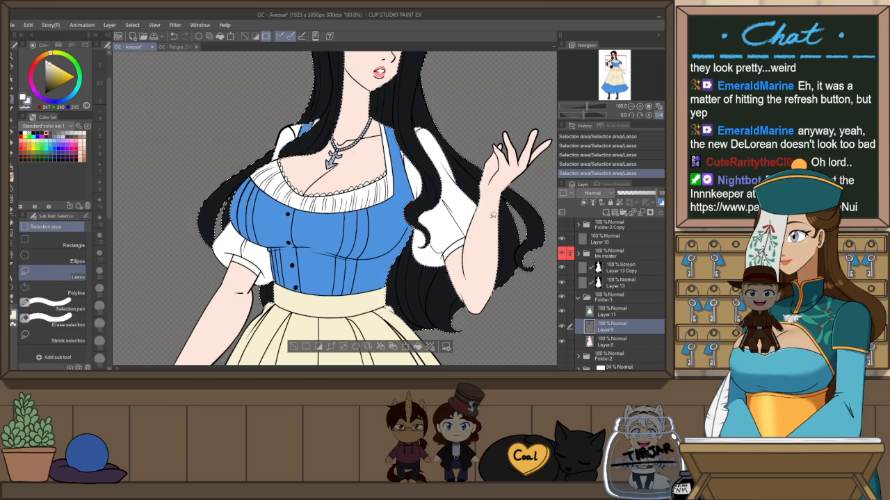
pyautogui.press('h')
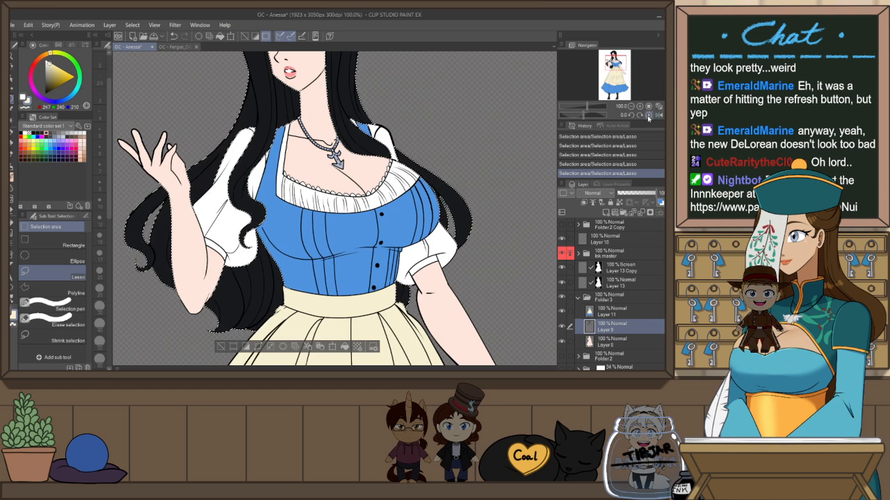
pyautogui.click(659, 106)
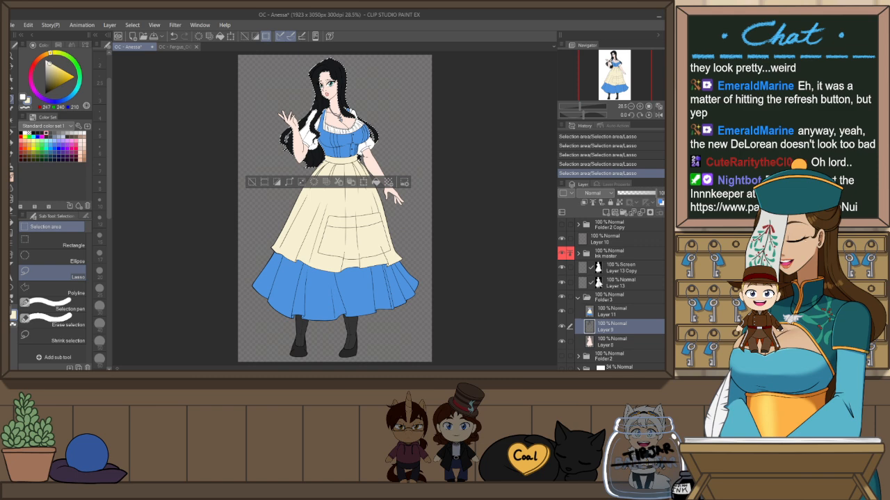
pyautogui.scroll(2, 320, 64)
pyautogui.scroll(3, 313, 64)
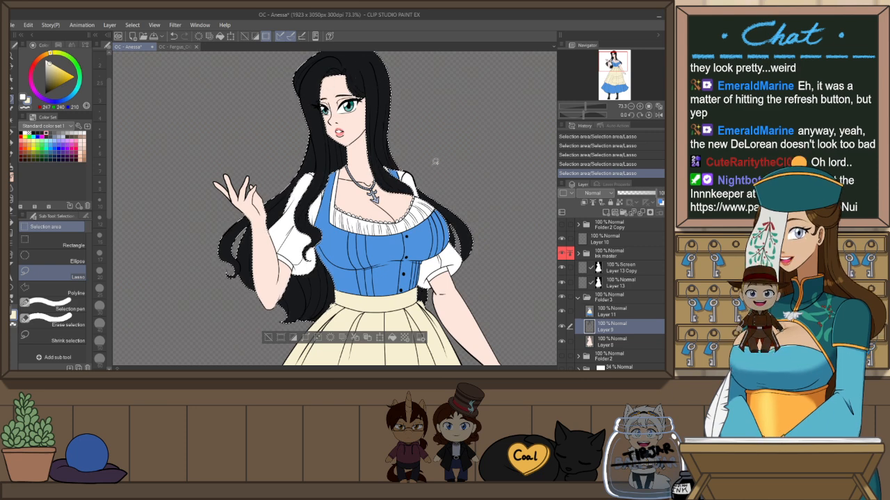
pyautogui.scroll(-2, 440, 122)
# Try outlining the hair selection on Layer 13 Copy in a light blue-grey, and undo it
pyautogui.click(585, 270)
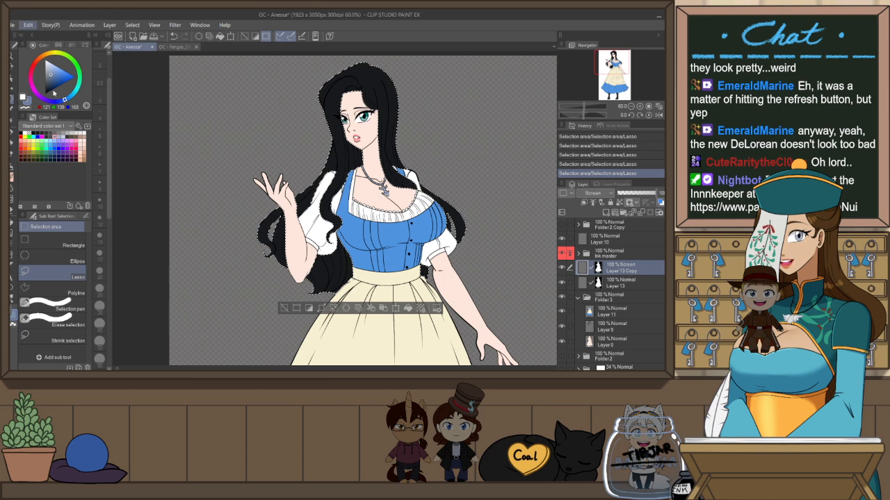
pyautogui.click(102, 195)
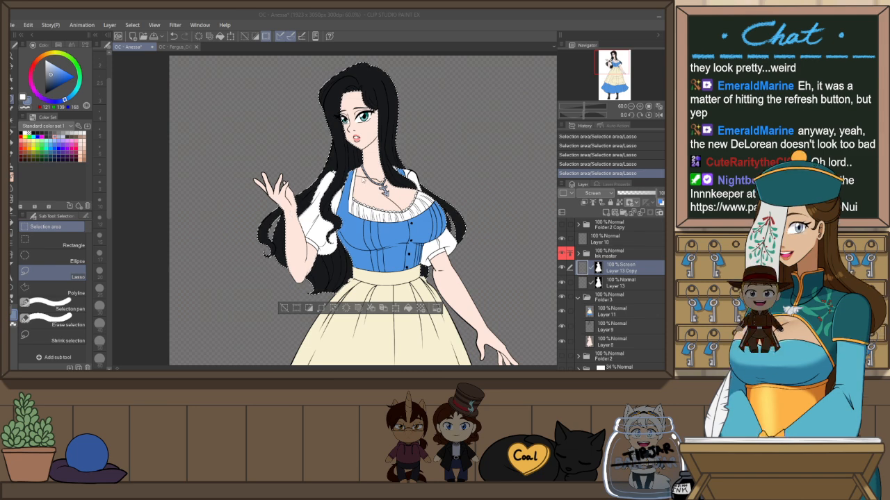
pyautogui.press('Return')
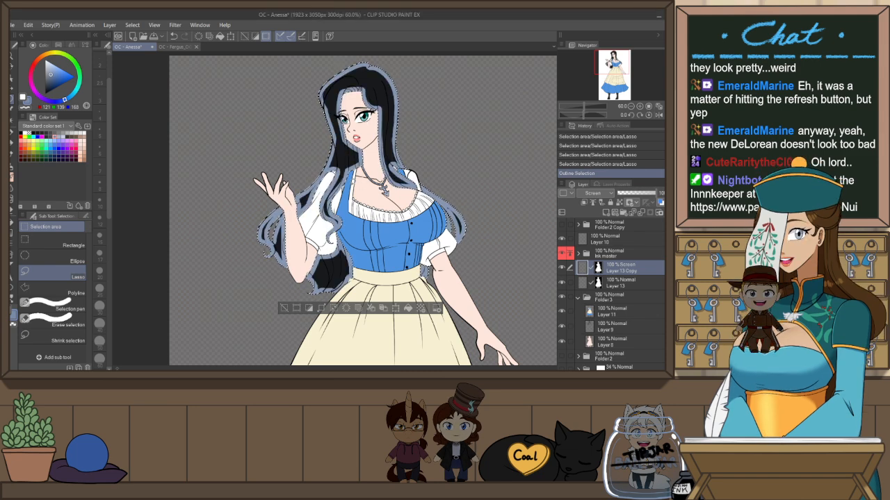
pyautogui.hotkey('ctrl', 'z')
# Outline the hair selection on Layer 13 Copy in a darker blue-grey and clear the selection
pyautogui.click(51, 137)
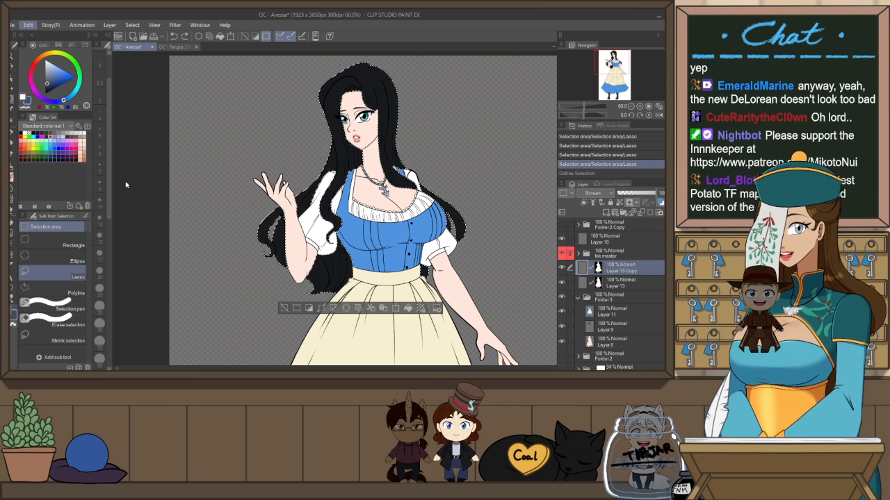
pyautogui.click(270, 203)
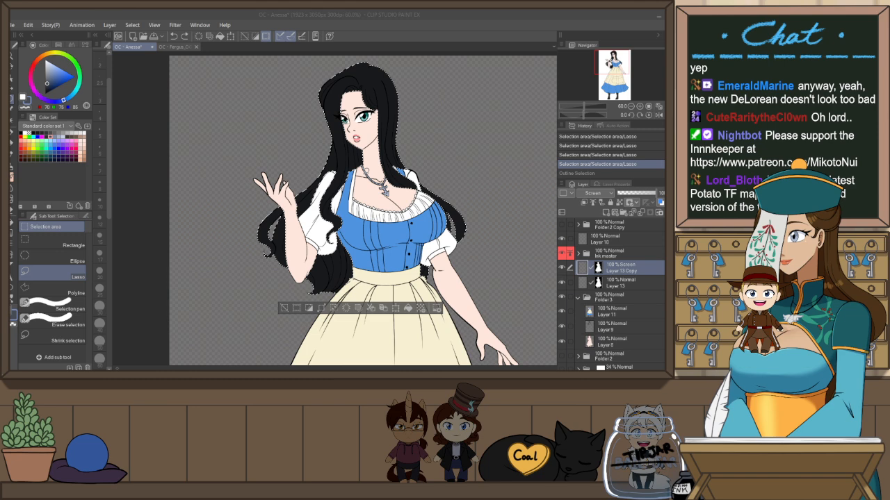
pyautogui.press('Return')
pyautogui.hotkey('ctrl', 'd')
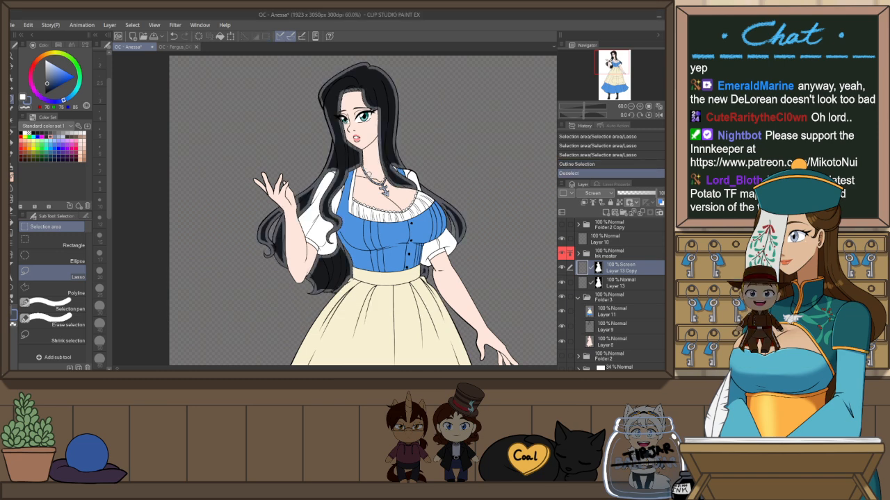
# Paint a rim highlight along the hair strand beside the forehead with a thicker Mikoto's G-Pen and trim it with Snap eraser 2
pyautogui.scroll(1, 342, 66)
pyautogui.scroll(4, 341, 66)
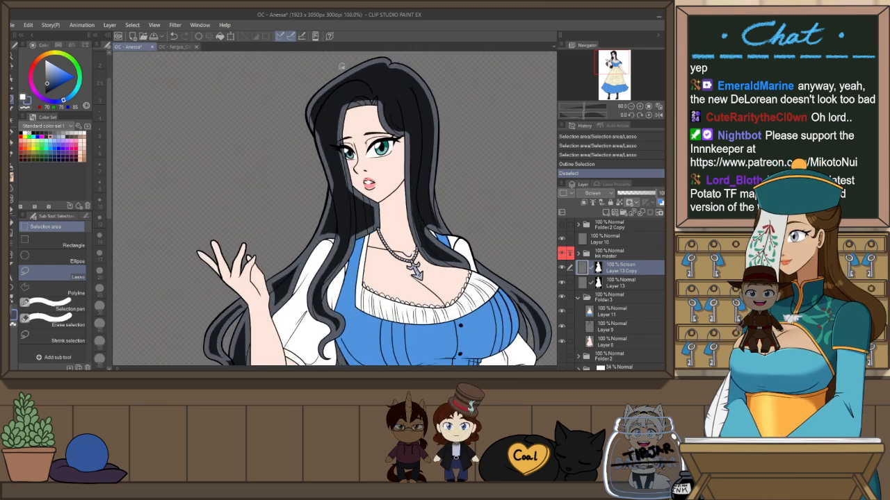
pyautogui.scroll(1, 344, 100)
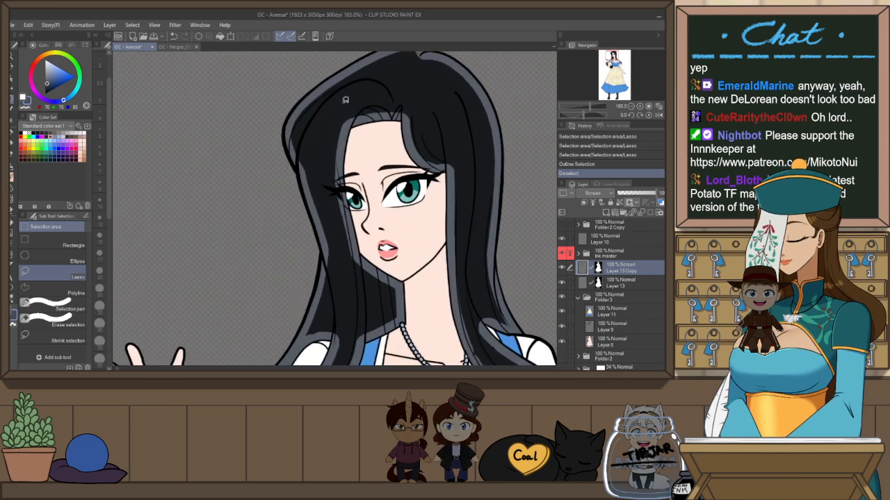
pyautogui.press('p')
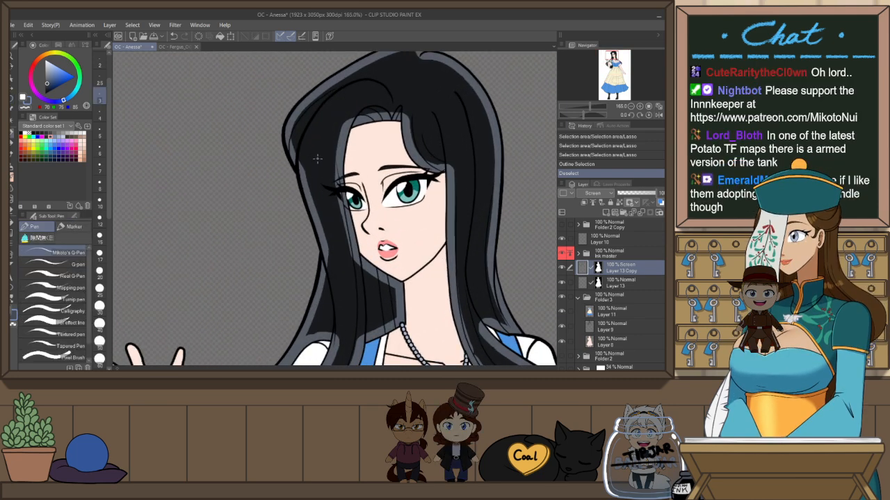
pyautogui.press('p')
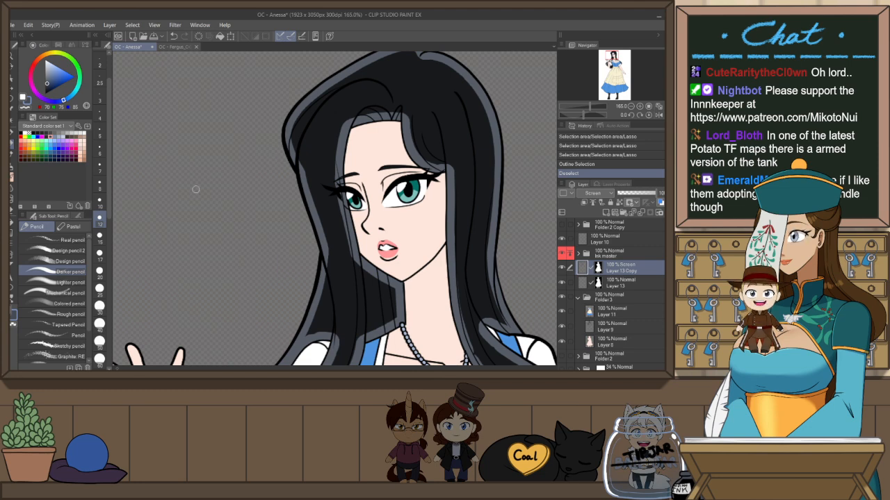
pyautogui.press('p')
pyautogui.click(52, 228)
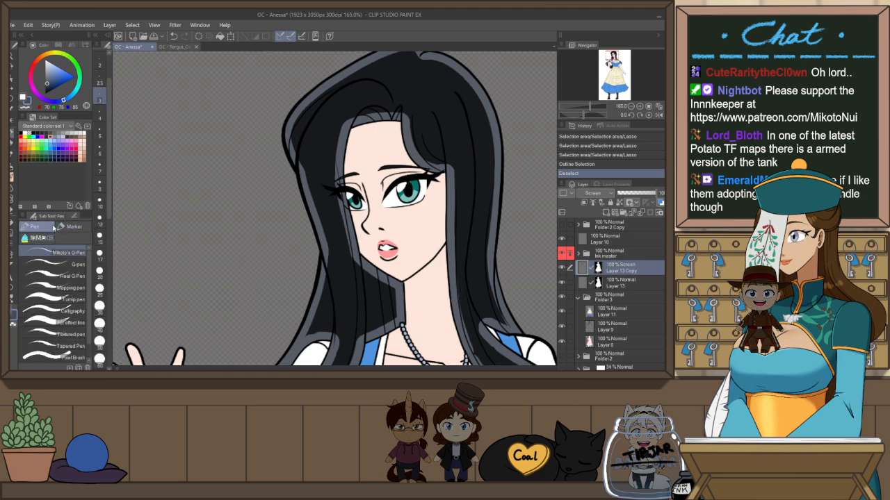
pyautogui.click(101, 235)
pyautogui.moveTo(299, 177); pyautogui.dragTo(326, 103)
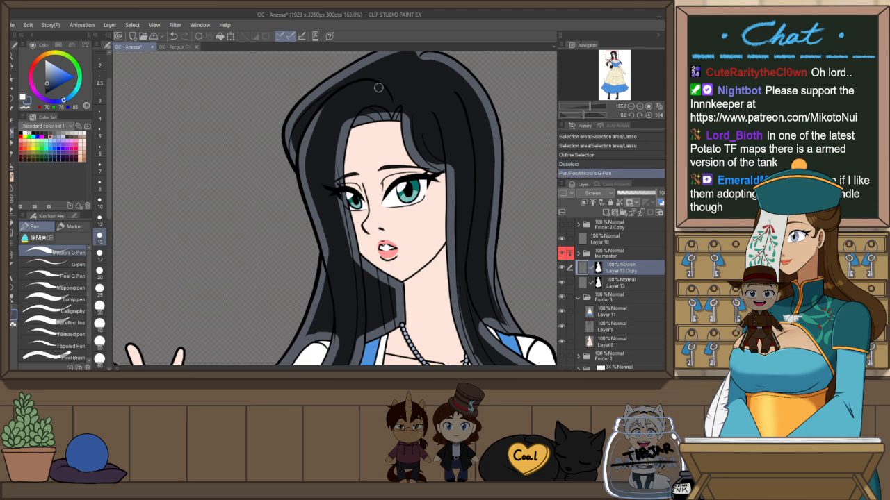
pyautogui.hotkey('ctrl', 'z')
pyautogui.moveTo(305, 184); pyautogui.dragTo(333, 99)
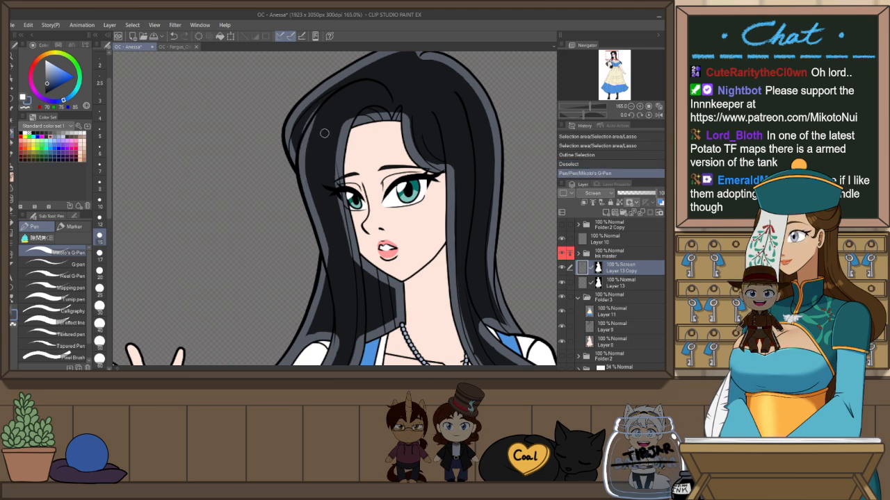
pyautogui.press('e')
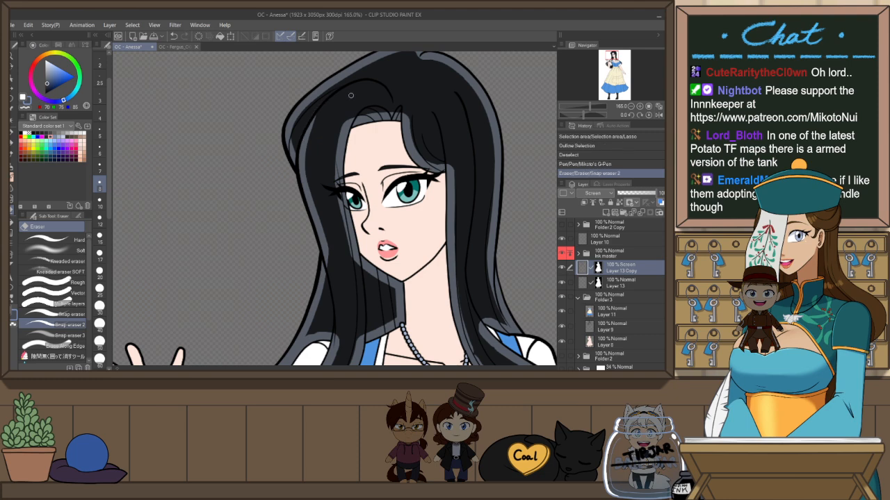
# Mirror the canvas and add a short G-Pen highlight touch where the bangs part above the forehead
pyautogui.press('h')
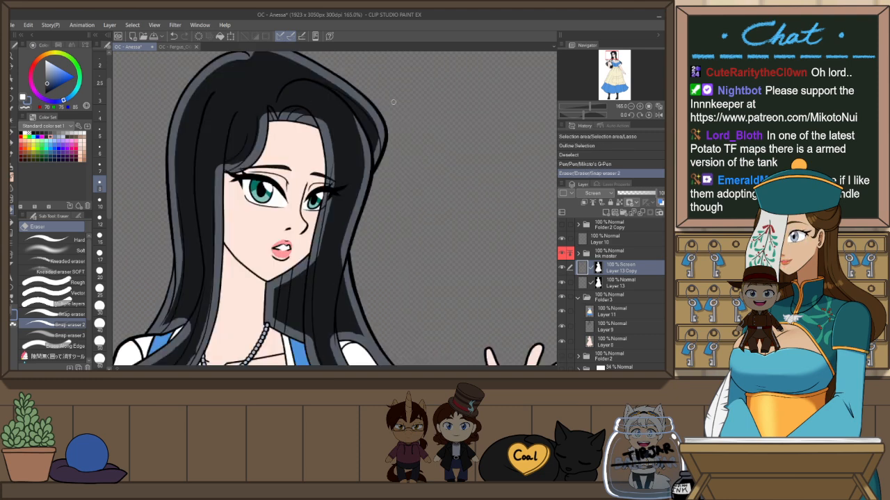
pyautogui.press('p')
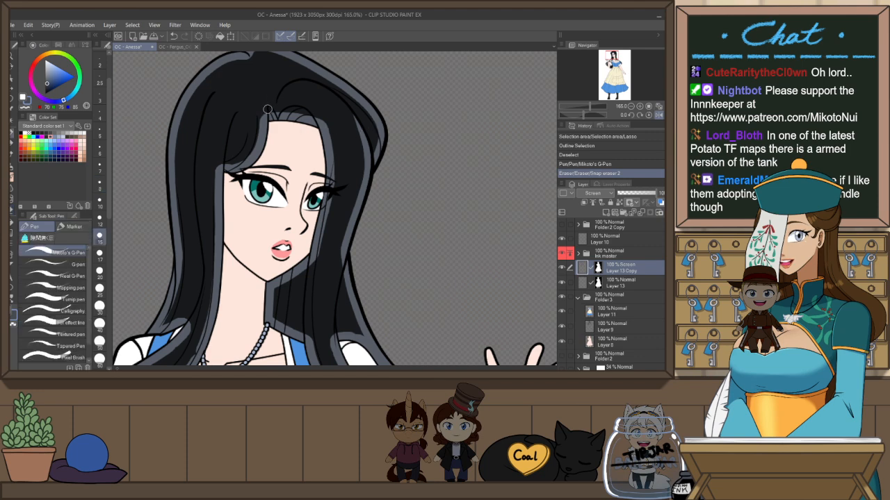
pyautogui.moveTo(265, 107); pyautogui.dragTo(271, 108)
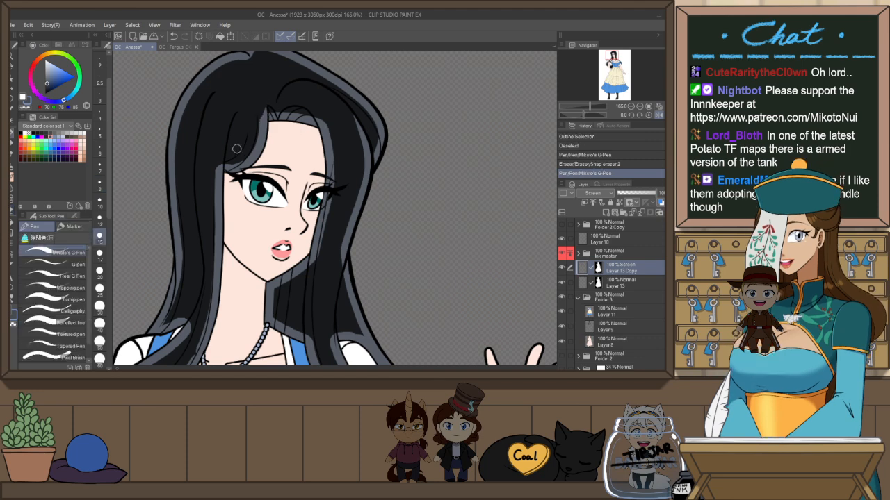
pyautogui.press('e')
pyautogui.press('h')
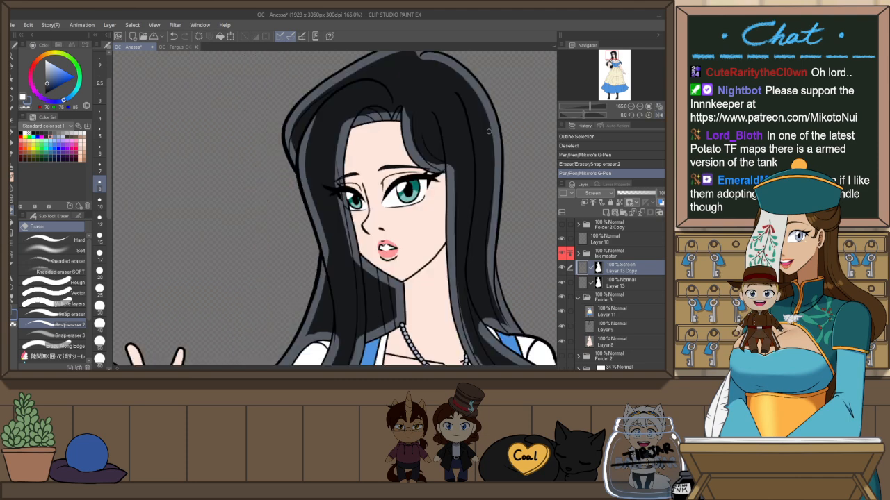
# Erase the rim highlight along the inner edge of the hair beside the face with Snap eraser 2
pyautogui.press('r')
pyautogui.moveTo(511, 238)
pyautogui.mouseDown()
pyautogui.moveTo(434, 317)
pyautogui.moveTo(403, 333)
pyautogui.mouseUp()
pyautogui.press('e')
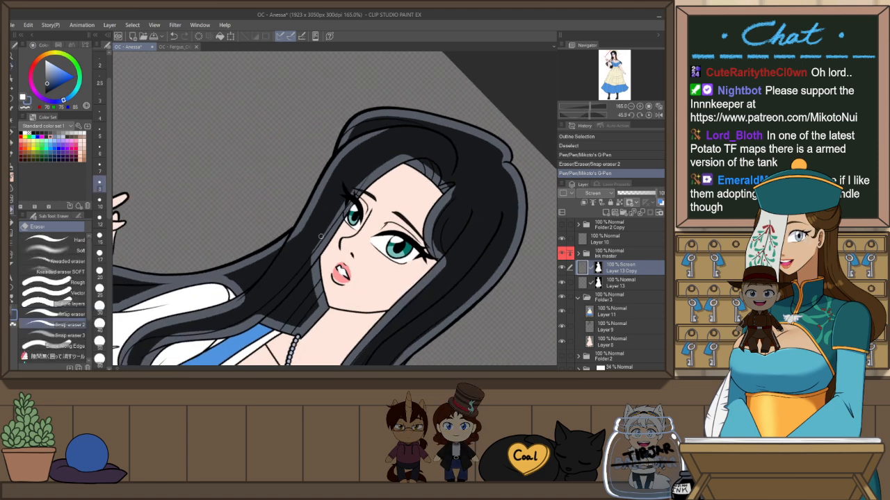
pyautogui.moveTo(311, 263); pyautogui.dragTo(338, 220)
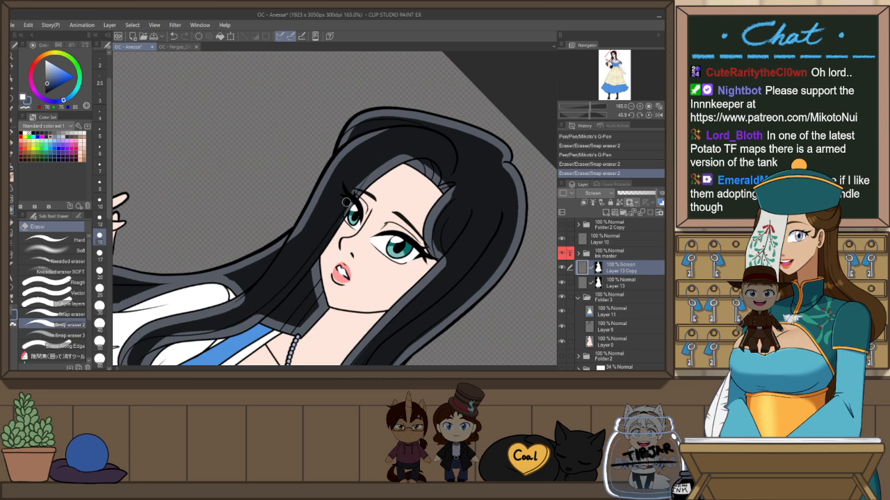
pyautogui.moveTo(357, 196); pyautogui.dragTo(379, 167)
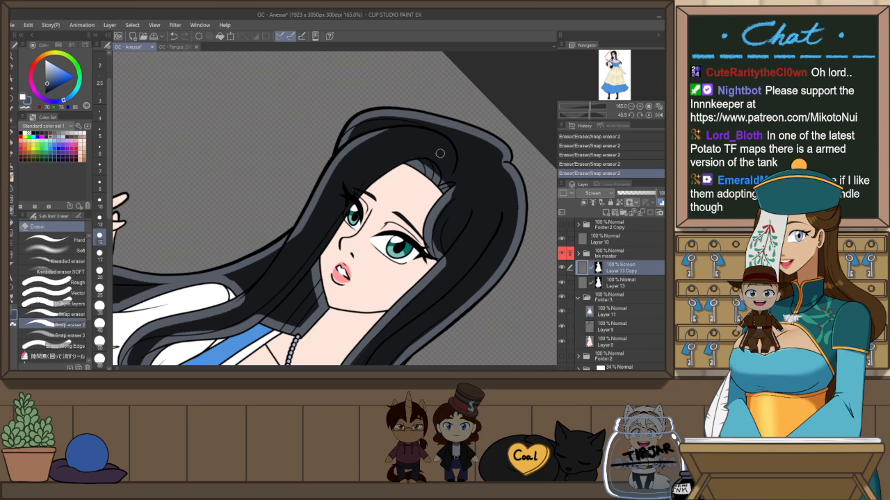
pyautogui.hotkey('ctrl', '@')
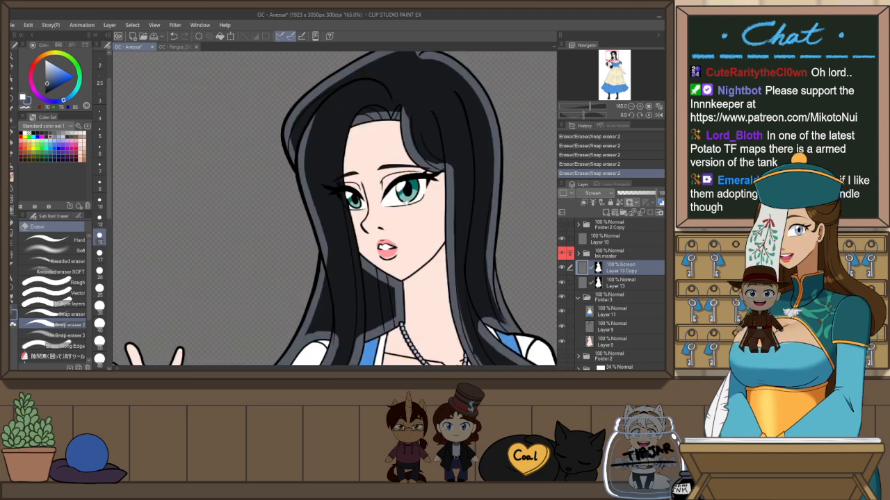
# Erase the highlight from the bangs above the forehead and thin the one along the parted strand, undoing the unwanted eraser strokes
pyautogui.moveTo(399, 139); pyautogui.dragTo(405, 183)
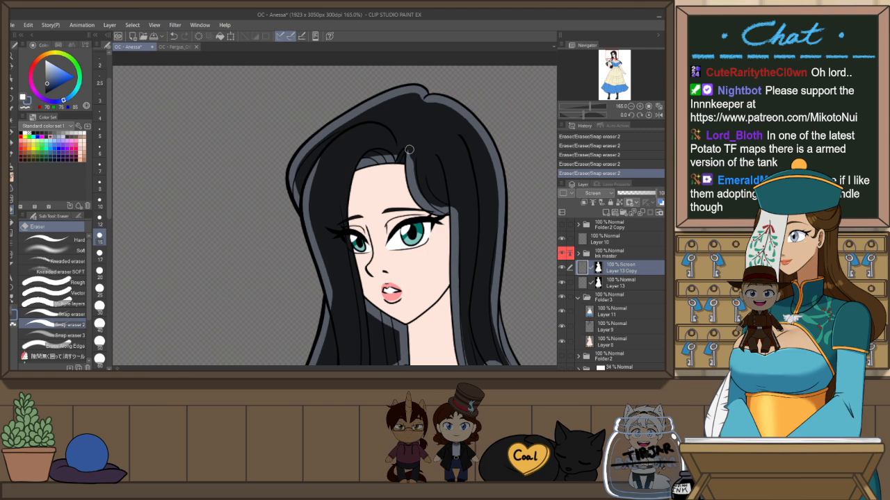
pyautogui.hotkey('ctrl', 'z')
pyautogui.moveTo(404, 146); pyautogui.dragTo(404, 149)
pyautogui.moveTo(447, 192)
pyautogui.mouseDown()
pyautogui.moveTo(453, 223)
pyautogui.moveTo(445, 194)
pyautogui.mouseUp()
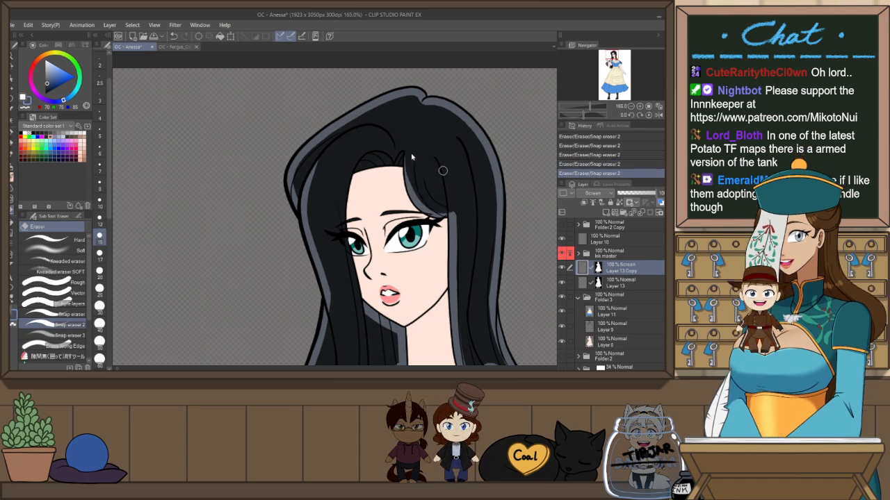
pyautogui.hotkey('ctrl', 'z')
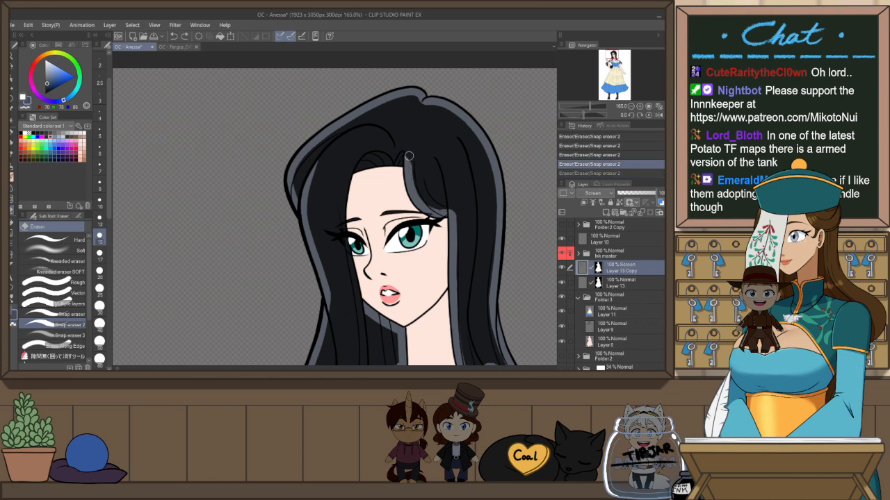
pyautogui.moveTo(409, 156); pyautogui.dragTo(455, 210)
pyautogui.hotkey('ctrl', 'z')
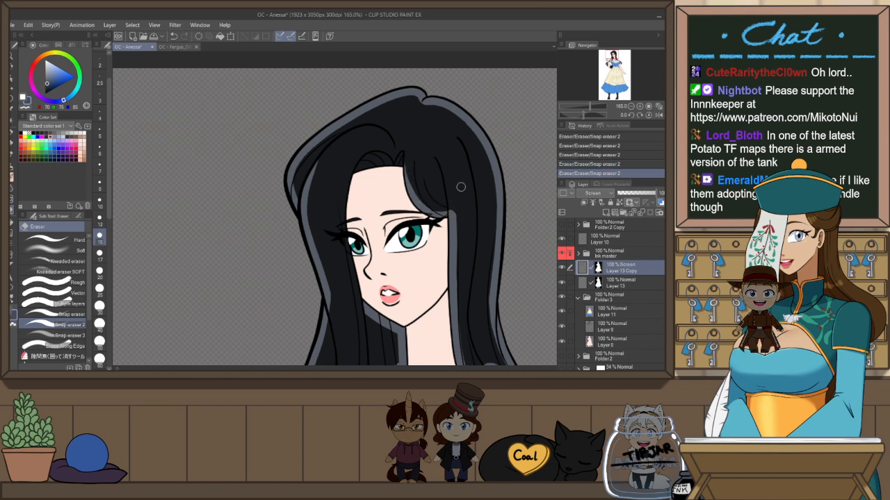
# Mirror the canvas, add a Mikoto's G-Pen highlight to the parted strand beside the forehead, and trim it with Snap eraser 2
pyautogui.press('h')
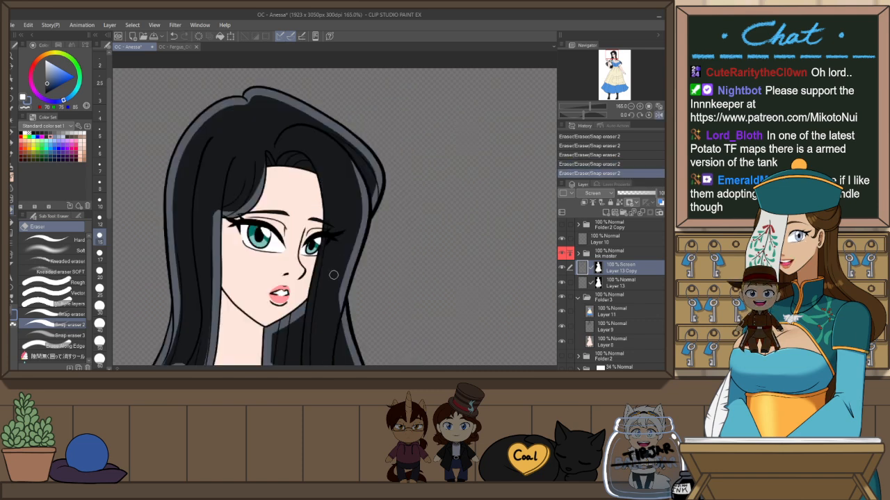
pyautogui.moveTo(272, 326); pyautogui.dragTo(353, 253)
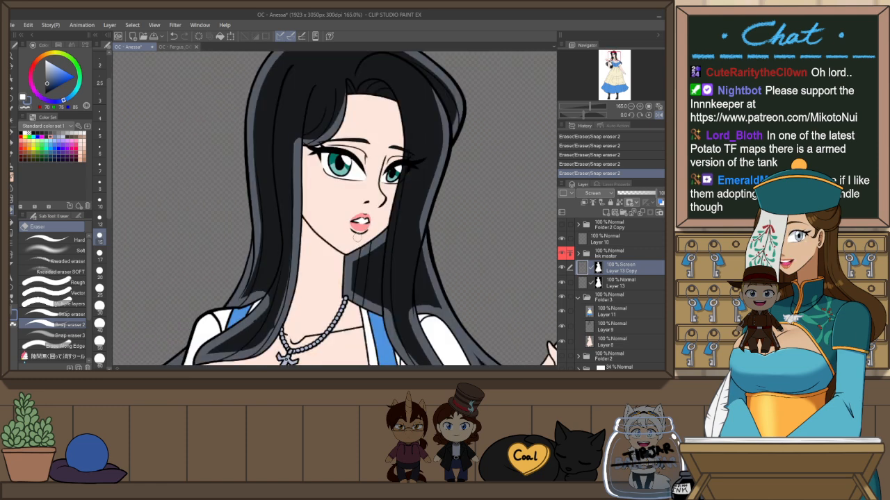
pyautogui.press('r')
pyautogui.moveTo(468, 243); pyautogui.dragTo(419, 306)
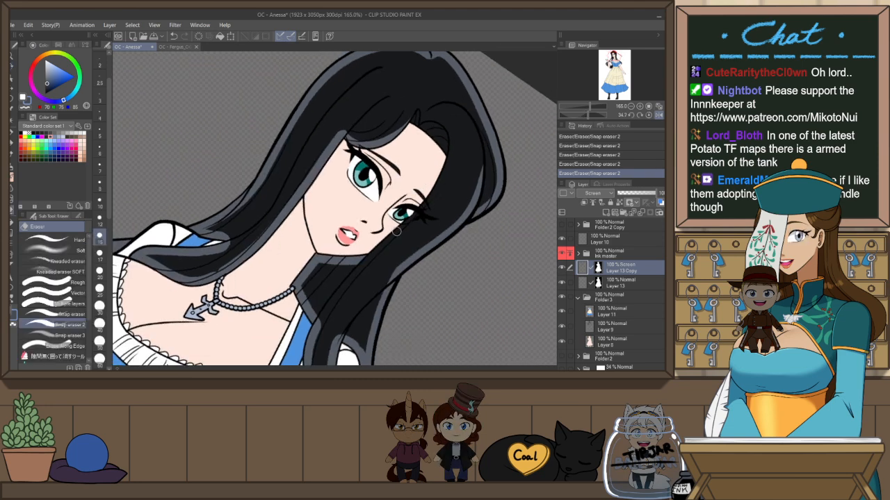
pyautogui.press('p')
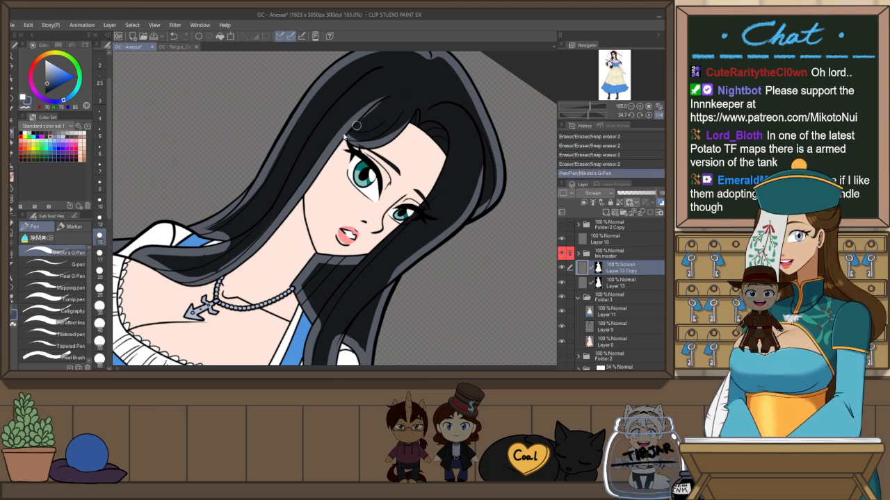
pyautogui.press('e')
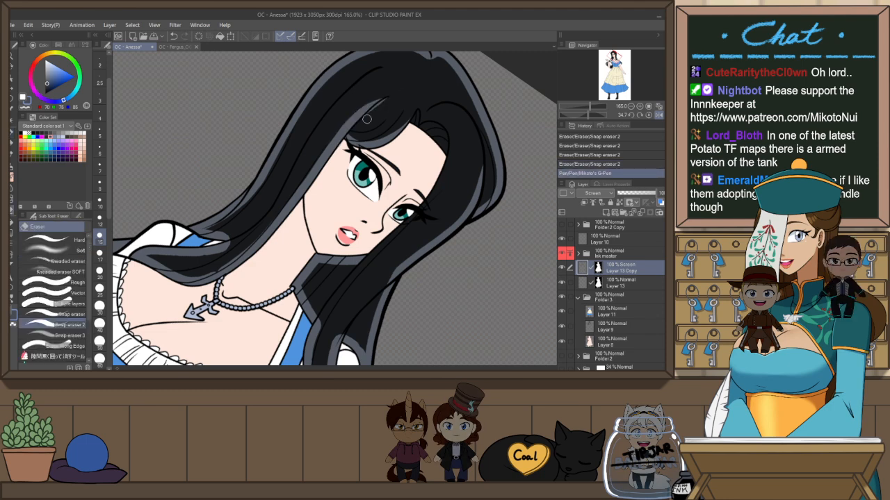
pyautogui.moveTo(363, 123); pyautogui.dragTo(391, 96)
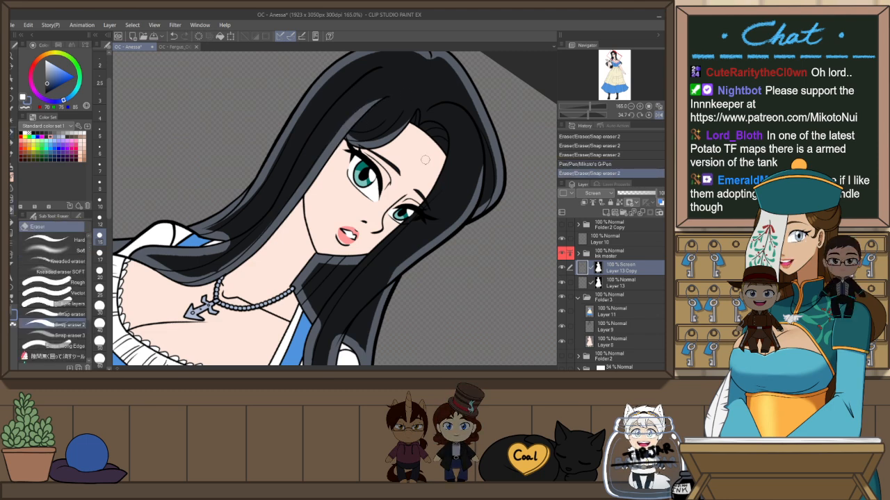
pyautogui.hotkey('ctrl', '@')
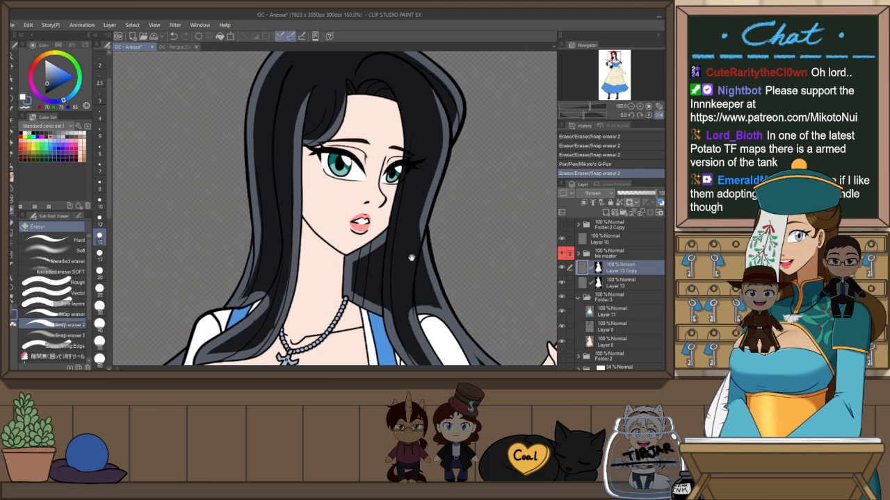
# Erase the highlight from the section of back hair behind the neck and below the chin
pyautogui.moveTo(364, 249); pyautogui.dragTo(382, 245)
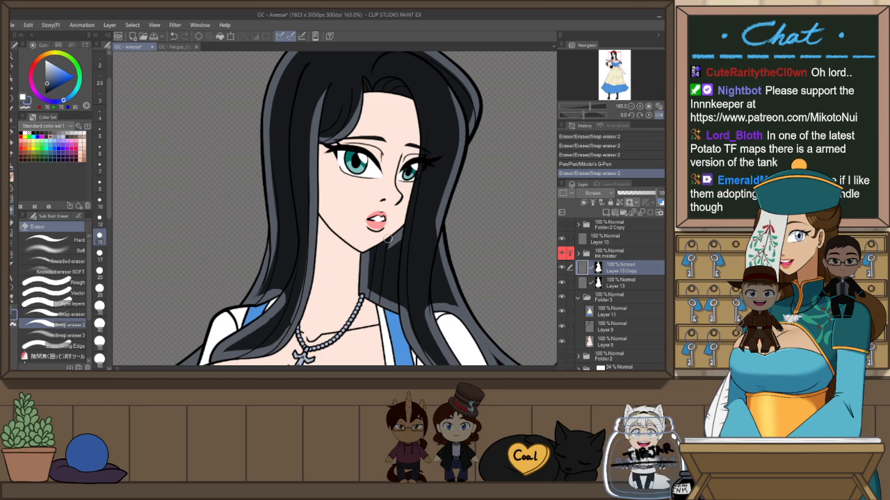
pyautogui.scroll(-1, 453, 228)
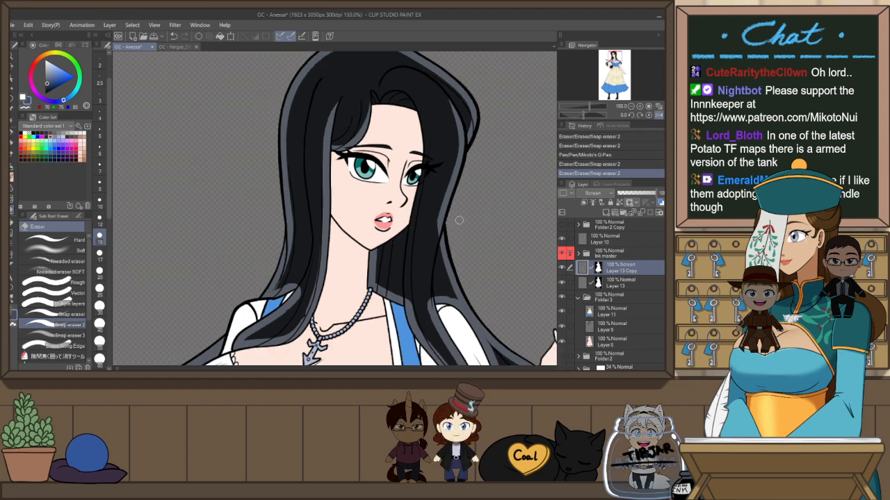
pyautogui.moveTo(438, 307); pyautogui.dragTo(437, 258)
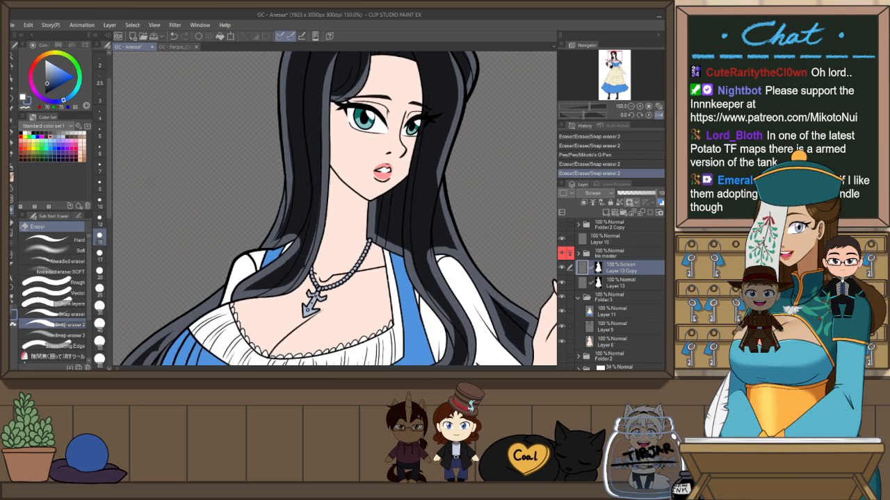
pyautogui.moveTo(371, 207)
pyautogui.mouseDown()
pyautogui.moveTo(376, 241)
pyautogui.moveTo(381, 227)
pyautogui.moveTo(395, 252)
pyautogui.mouseUp()
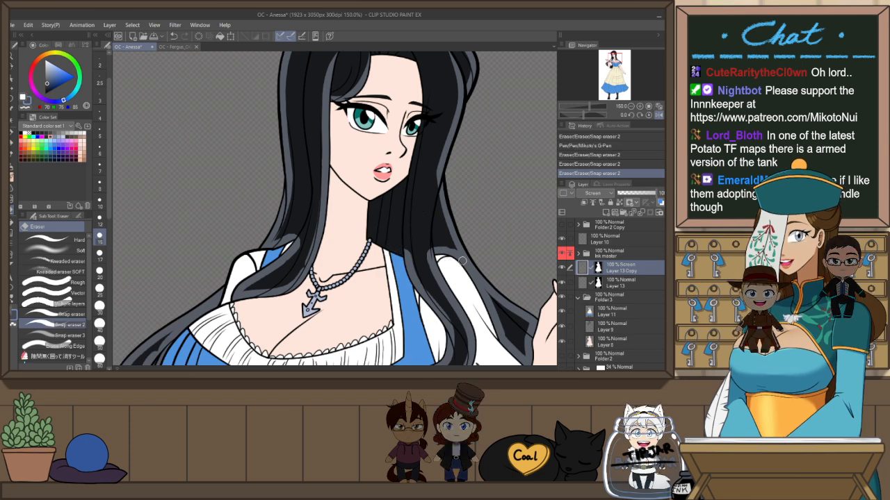
# Paint a Mikoto's G-Pen highlight along the hair strand running from the cheek to the shoulder, undoing and redrawing it until it fits
pyautogui.press('r')
pyautogui.moveTo(458, 225); pyautogui.dragTo(299, 225)
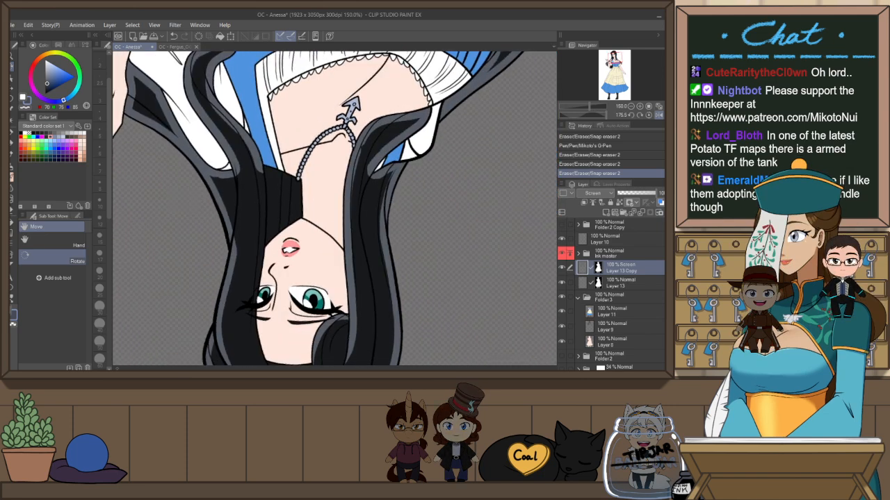
pyautogui.moveTo(249, 178); pyautogui.dragTo(251, 173)
pyautogui.hotkey('shift', 'space')
pyautogui.moveTo(360, 157)
pyautogui.mouseDown()
pyautogui.moveTo(326, 152)
pyautogui.moveTo(269, 194)
pyautogui.moveTo(273, 183)
pyautogui.mouseUp()
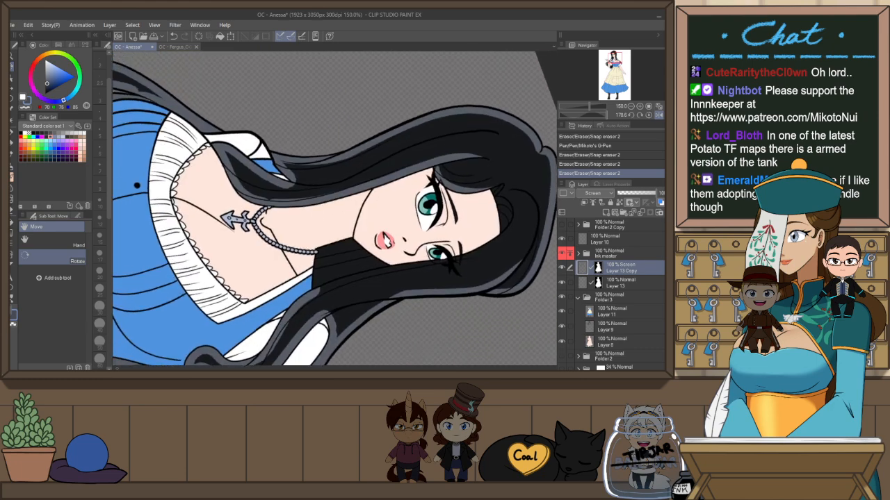
pyautogui.press('space')
pyautogui.moveTo(496, 221); pyautogui.dragTo(497, 217)
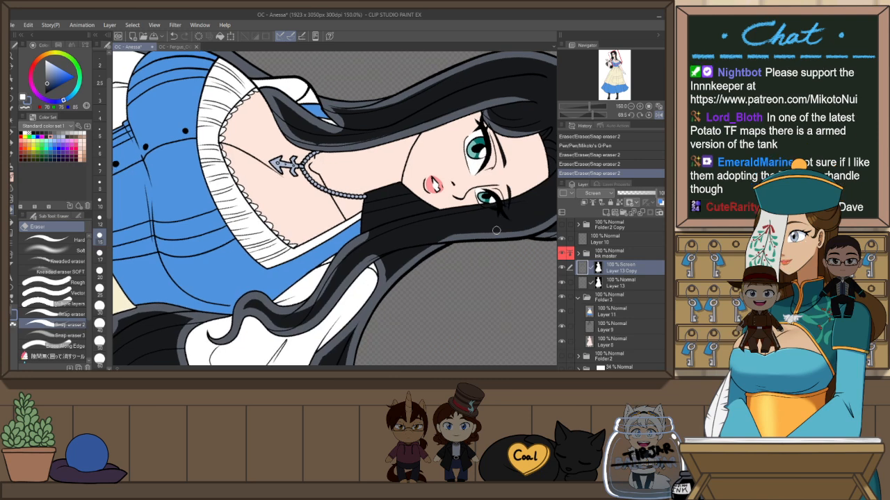
pyautogui.hotkey('shift', 'space')
pyautogui.moveTo(495, 281); pyautogui.dragTo(508, 228)
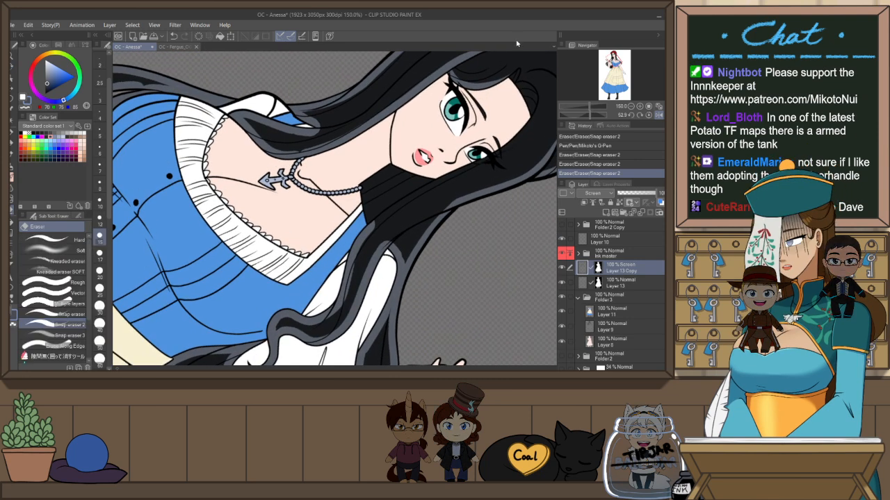
pyautogui.press('p')
pyautogui.moveTo(385, 248); pyautogui.dragTo(455, 202)
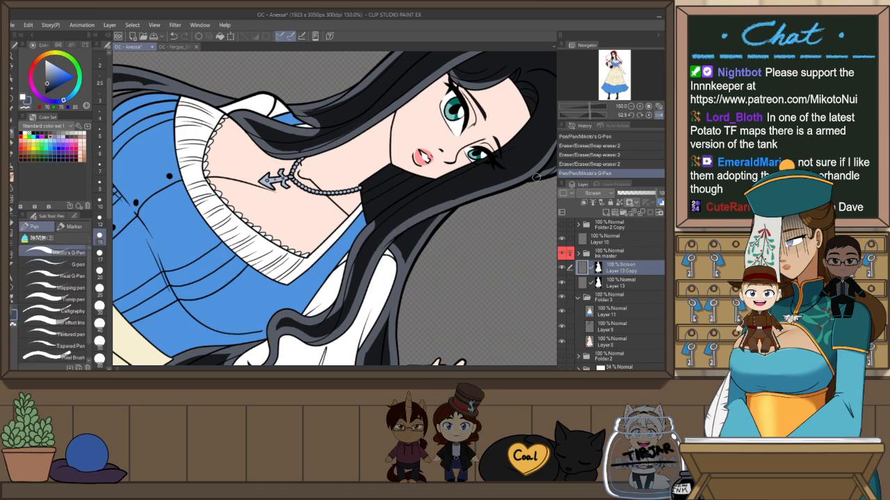
pyautogui.hotkey('ctrl', 'z')
pyautogui.moveTo(385, 244); pyautogui.dragTo(463, 197)
pyautogui.hotkey('ctrl', 'z')
pyautogui.moveTo(405, 226); pyautogui.dragTo(495, 189)
# Trim the highlight along the wavy strand hanging over the shoulder with Snap eraser 2, undoing and redoing the strokes around its curl
pyautogui.press('e')
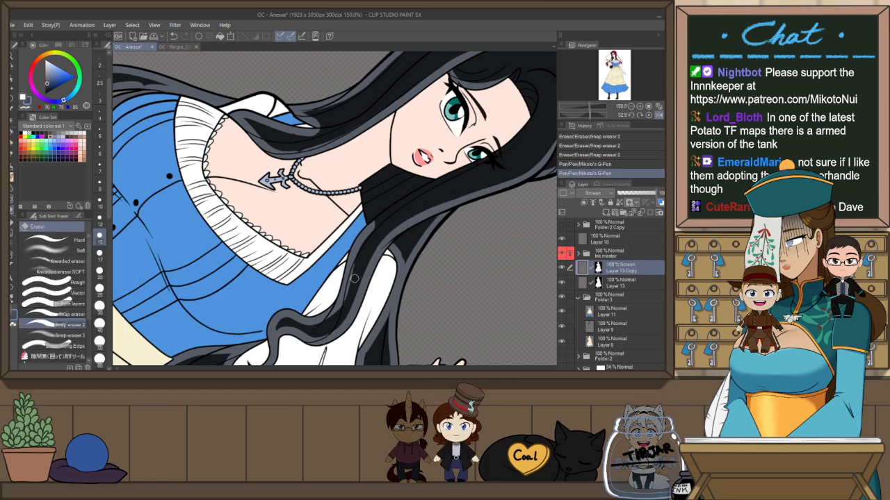
pyautogui.moveTo(405, 206)
pyautogui.mouseDown()
pyautogui.moveTo(380, 245)
pyautogui.moveTo(363, 249)
pyautogui.moveTo(323, 321)
pyautogui.mouseUp()
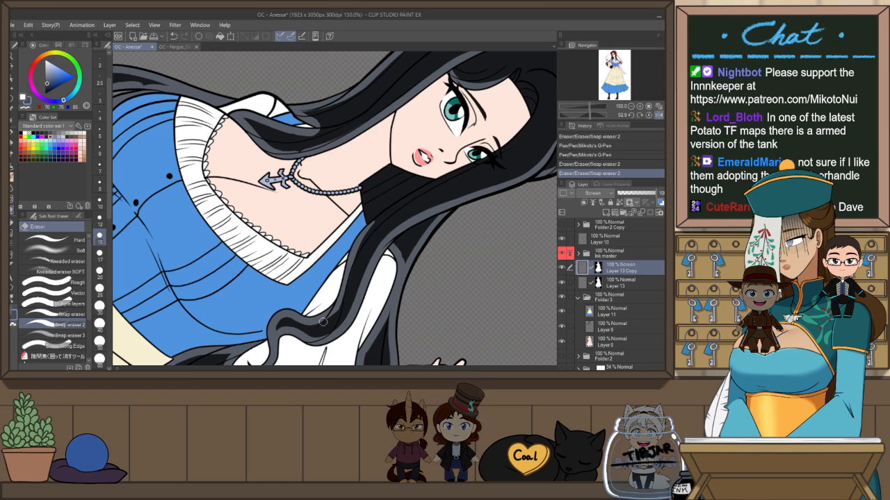
pyautogui.moveTo(358, 253)
pyautogui.mouseDown()
pyautogui.moveTo(342, 312)
pyautogui.moveTo(378, 223)
pyautogui.moveTo(353, 275)
pyautogui.mouseUp()
pyautogui.hotkey('ctrl', 'z')
pyautogui.hotkey('ctrl', 'z')
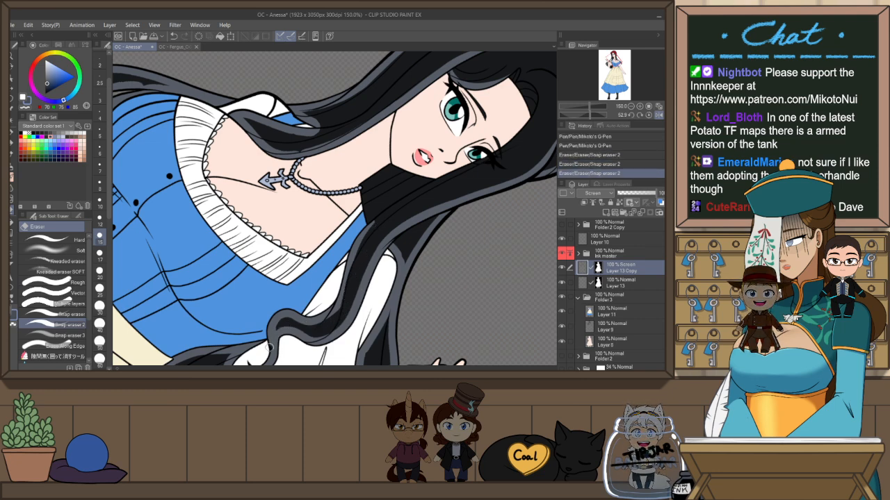
pyautogui.moveTo(269, 349); pyautogui.dragTo(295, 312)
pyautogui.hotkey('ctrl', 'z')
pyautogui.moveTo(268, 350)
pyautogui.mouseDown()
pyautogui.moveTo(288, 318)
pyautogui.moveTo(310, 319)
pyautogui.mouseUp()
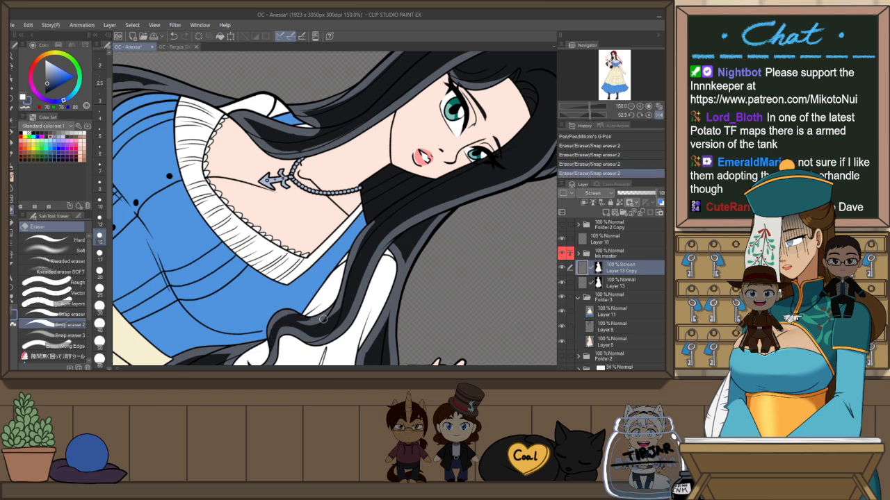
# Restore the upright, unmirrored view and refine the highlight on the curl beside the bodice with a thicker Snap eraser 2
pyautogui.hotkey('ctrl', '@')
pyautogui.moveTo(421, 273); pyautogui.dragTo(420, 192)
pyautogui.press('h')
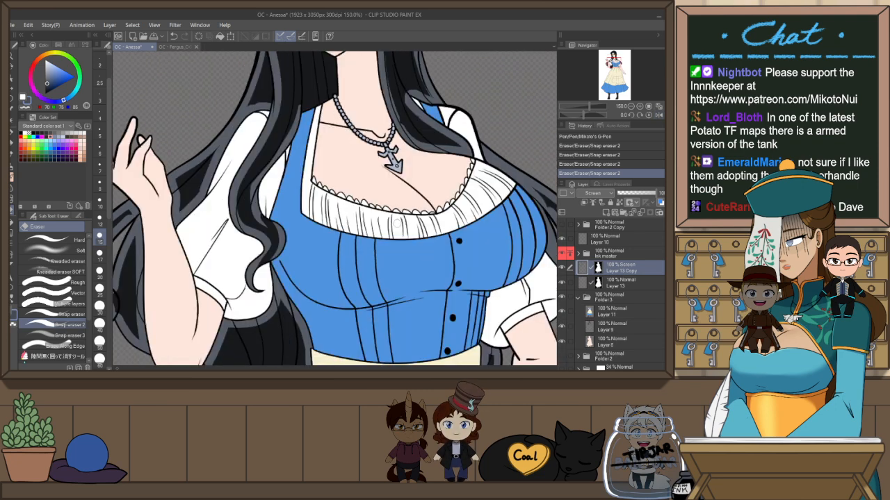
pyautogui.hotkey('ctrl', 'z')
pyautogui.moveTo(262, 272)
pyautogui.mouseDown()
pyautogui.moveTo(281, 231)
pyautogui.moveTo(269, 268)
pyautogui.mouseUp()
pyautogui.moveTo(279, 234); pyautogui.dragTo(270, 260)
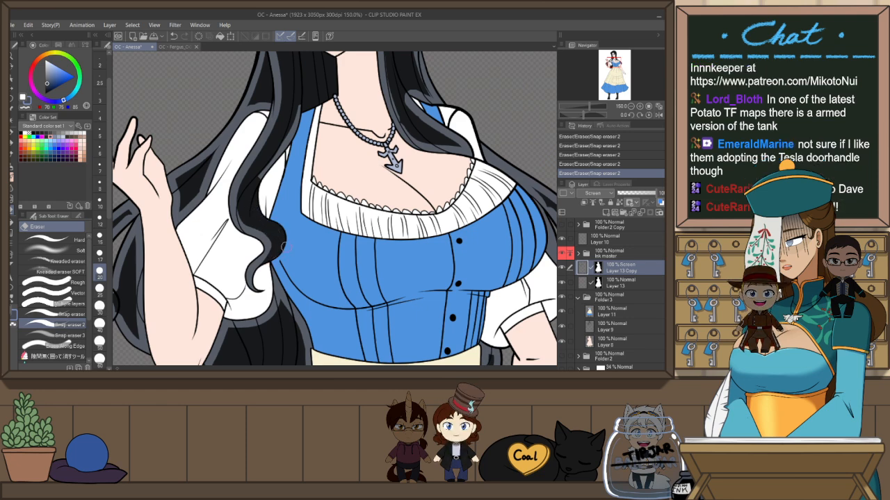
# Erase the highlight from the back hair between the sleeve and the waist, keeping the rim at its lower tip
pyautogui.scroll(-5, 293, 260)
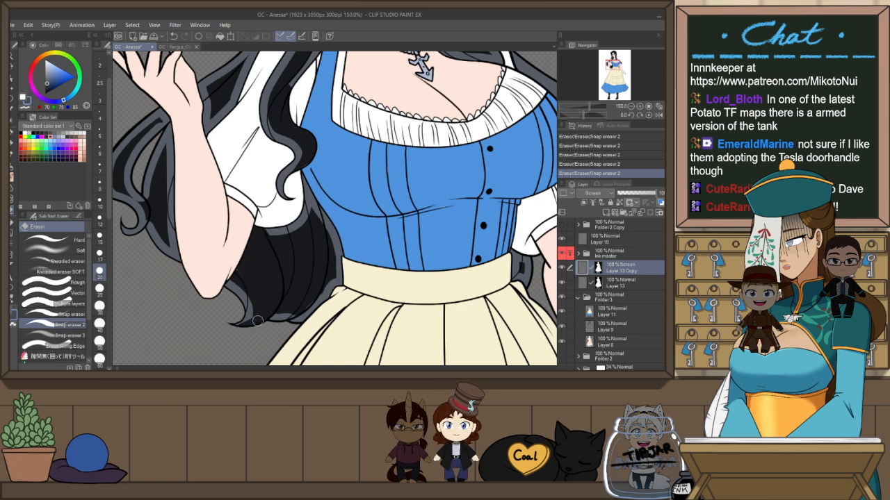
pyautogui.hotkey('ctrl', 'z')
pyautogui.moveTo(266, 298); pyautogui.dragTo(265, 313)
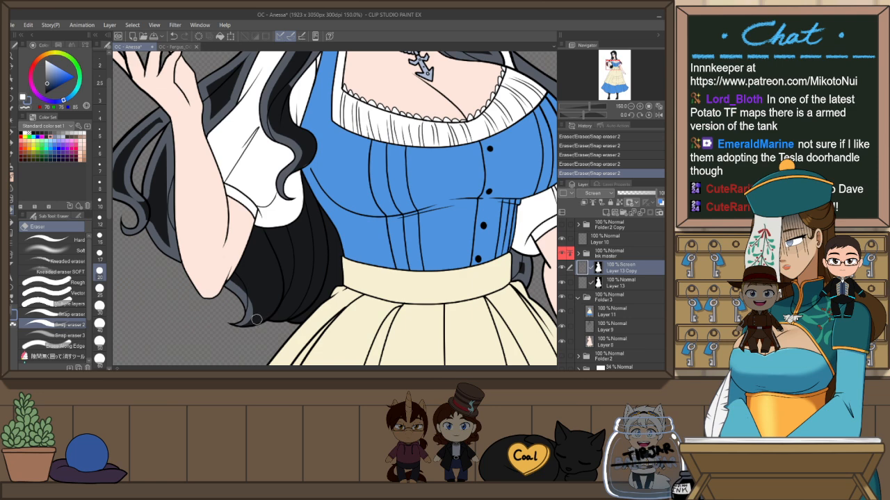
# Touch up the highlight at the tip of the back hair with Mikoto's G-Pen and check the arm-side hair in a mirrored view
pyautogui.press('p')
pyautogui.press('h')
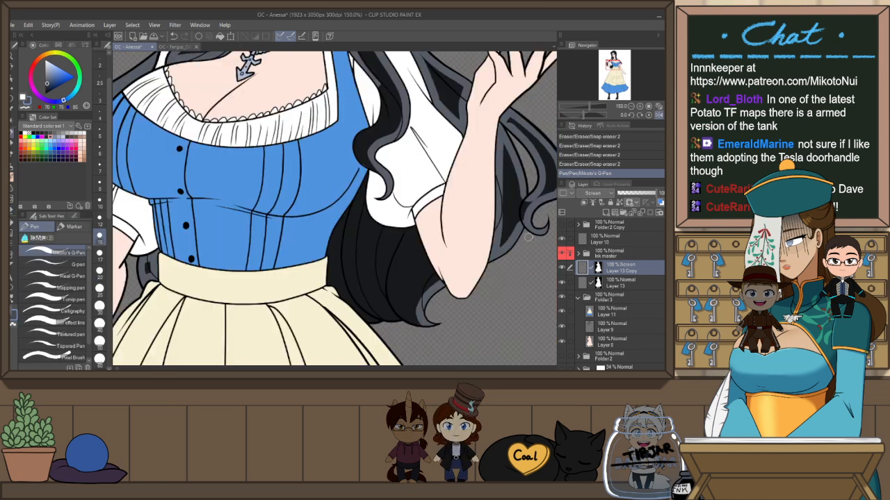
pyautogui.moveTo(517, 272); pyautogui.dragTo(483, 335)
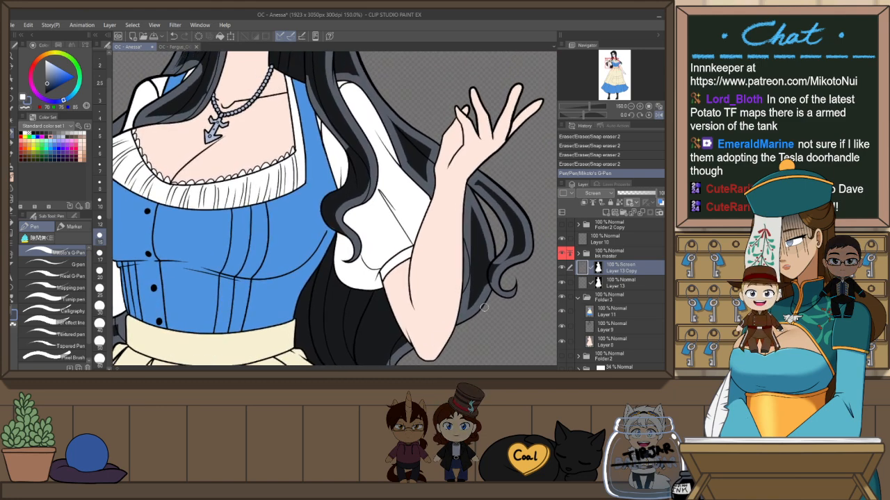
pyautogui.press('h')
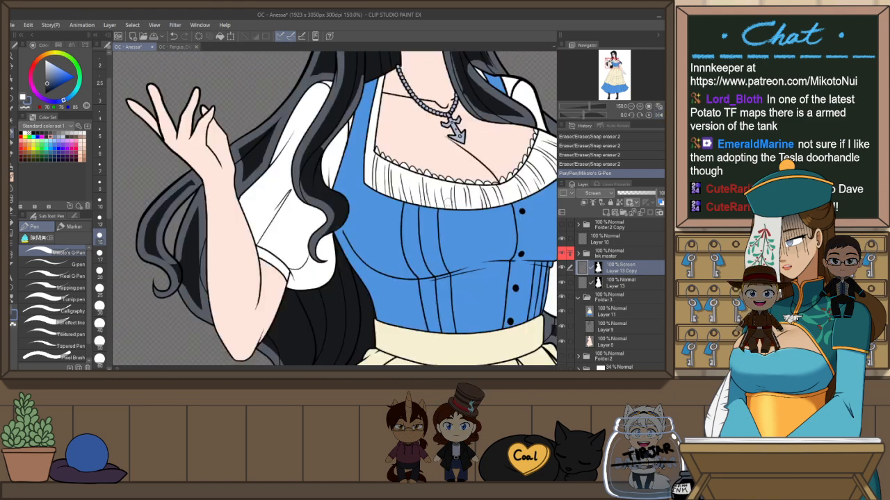
# Trim the highlight on the hair above the raised arm's shoulder with Snap eraser 2, comparing the strokes in mirrored view and by undoing and redoing
pyautogui.moveTo(398, 219); pyautogui.dragTo(429, 333)
pyautogui.press('e')
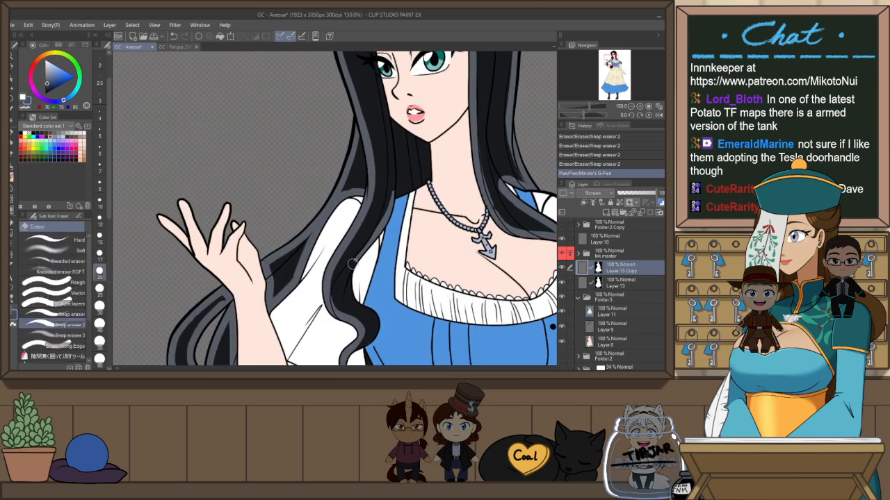
pyautogui.moveTo(360, 191); pyautogui.dragTo(345, 195)
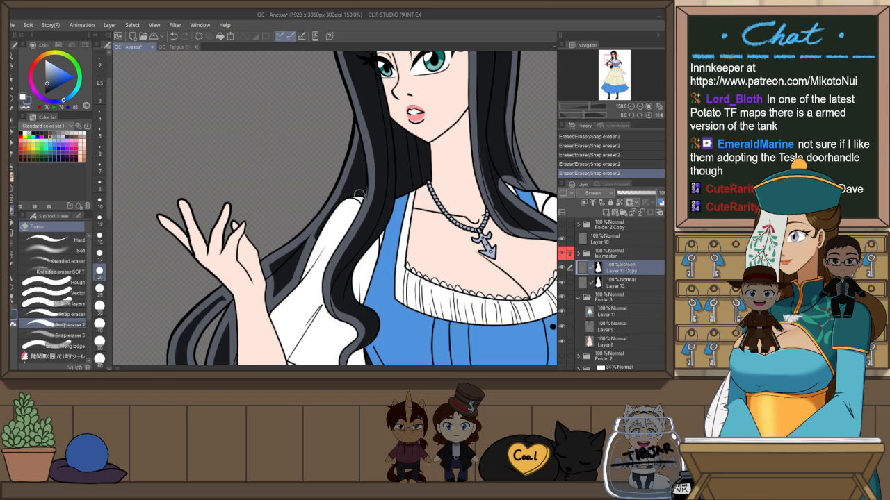
pyautogui.press('h')
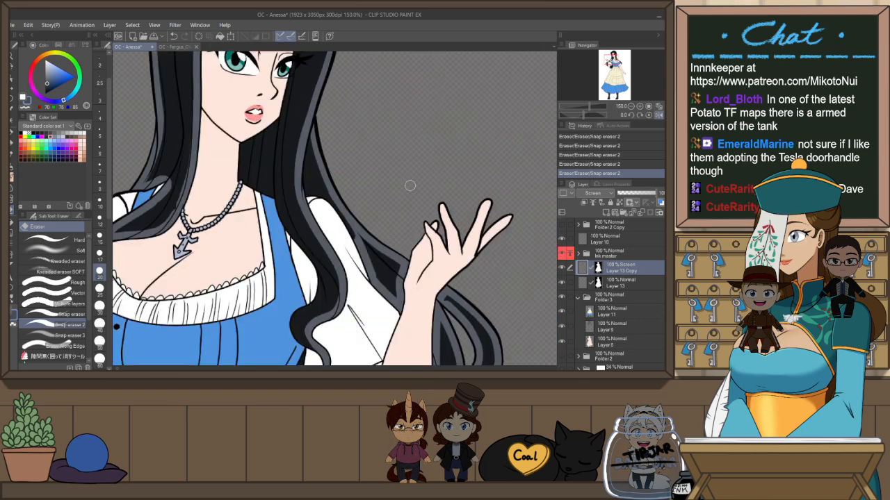
pyautogui.press('h')
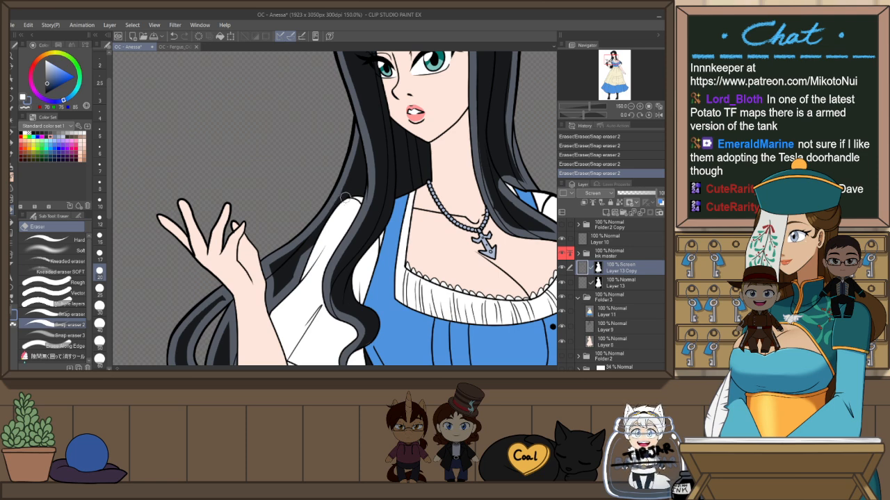
pyautogui.hotkey('ctrl', 'z')
pyautogui.hotkey('ctrl', 'z')
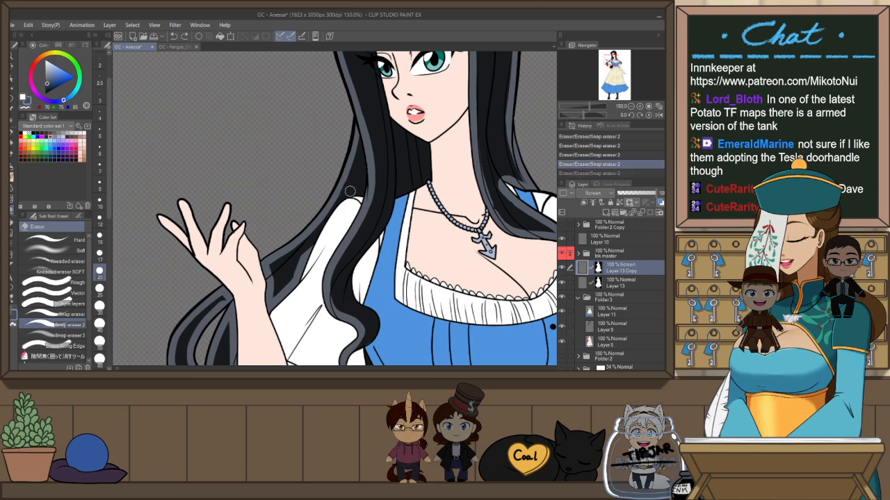
pyautogui.hotkey('ctrl', 'y')
pyautogui.hotkey('ctrl', 'y')
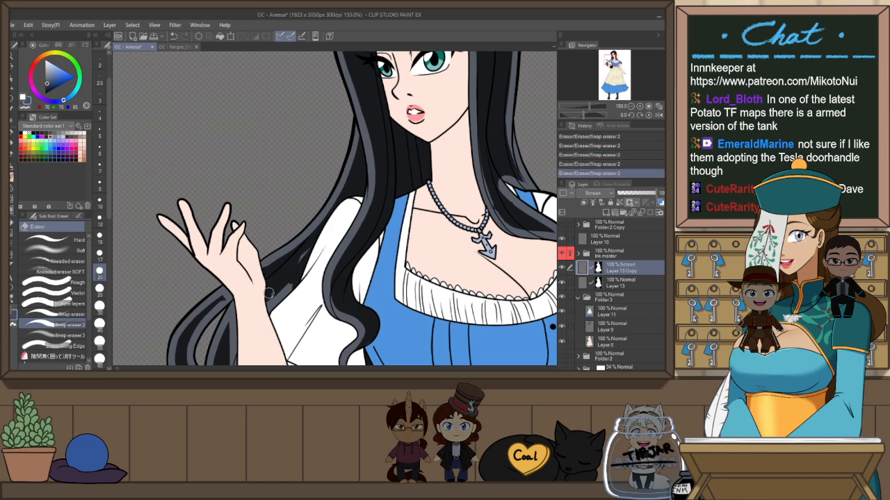
# Erase the stray highlight from the hair between the raised wrist and the sleeve, and check the whole hair in a mirrored view
pyautogui.hotkey('ctrl', 'z')
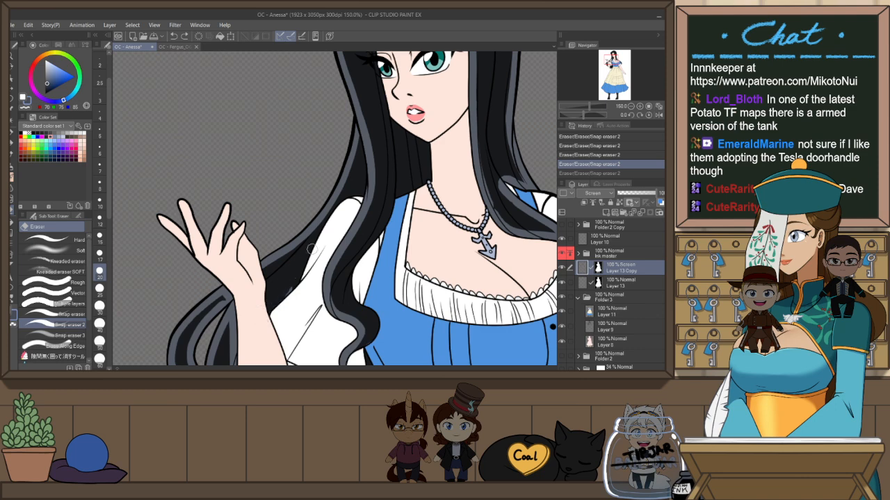
pyautogui.moveTo(282, 297); pyautogui.dragTo(286, 300)
pyautogui.scroll(-2, 396, 258)
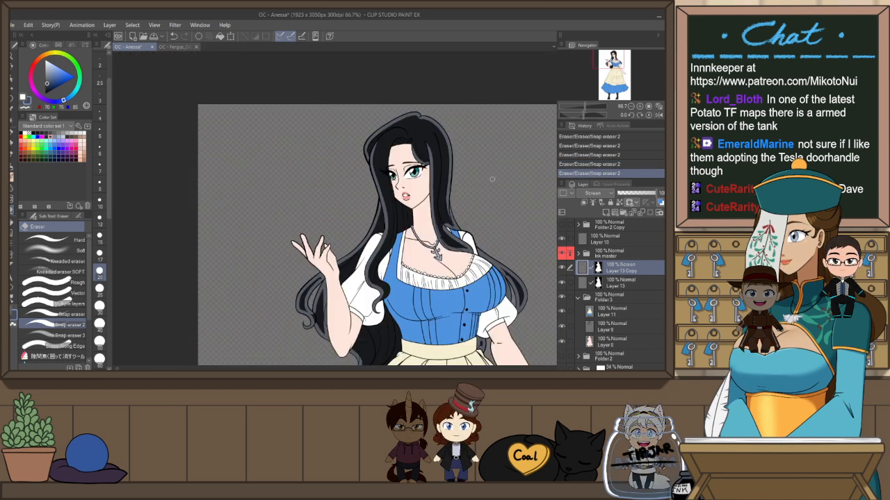
pyautogui.moveTo(491, 180); pyautogui.dragTo(483, 196)
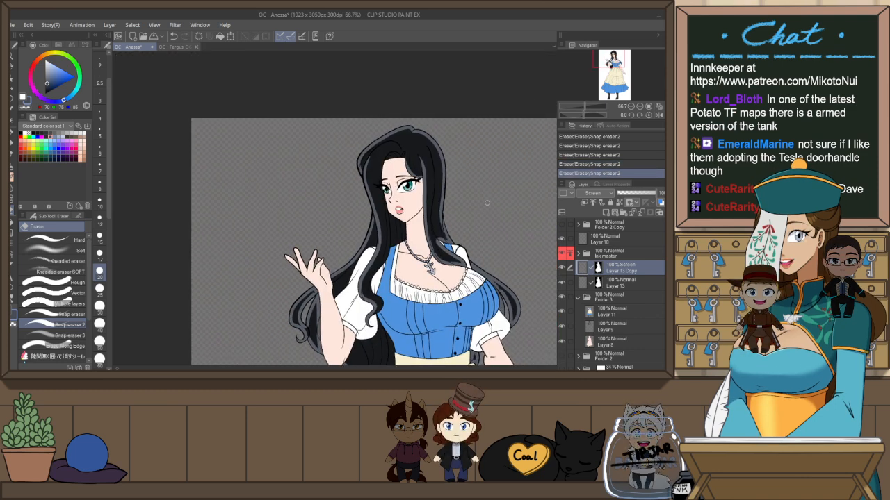
pyautogui.press('h')
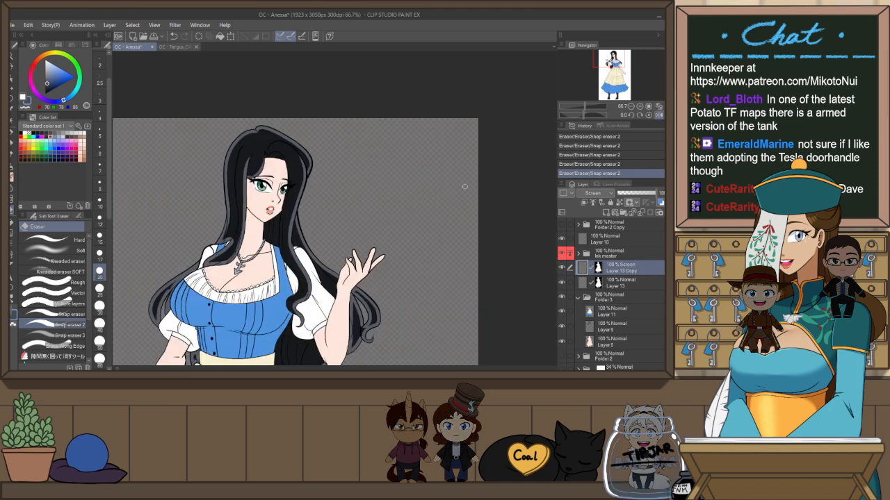
pyautogui.press('h')
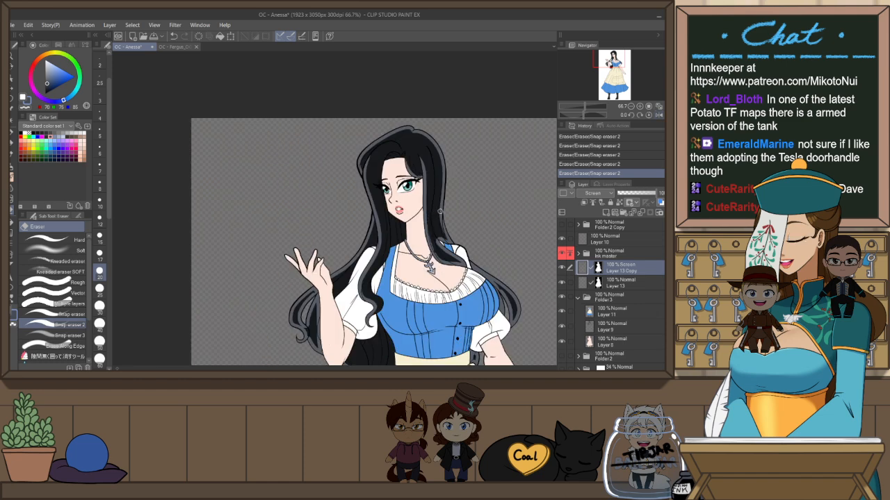
# Thin the highlight along the front lock over the chest beside the necklace with Snap eraser 2 in a rotated view
pyautogui.scroll(5, 442, 242)
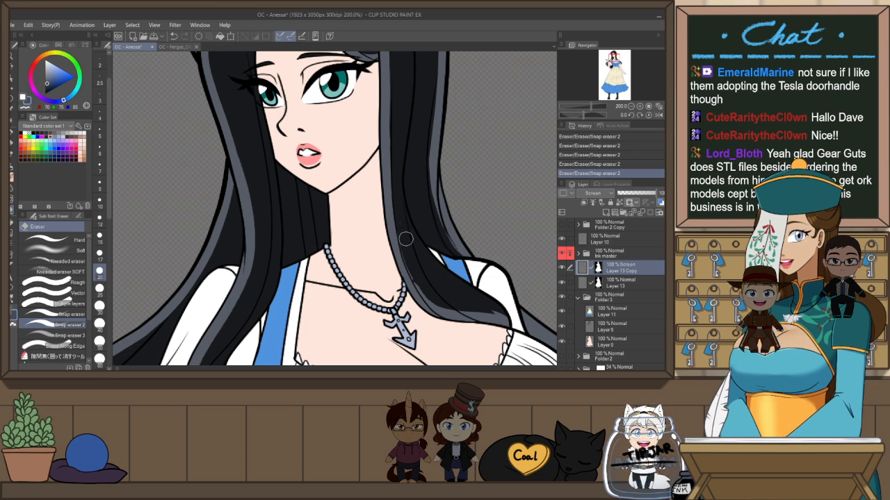
pyautogui.press('r')
pyautogui.moveTo(501, 232)
pyautogui.mouseDown()
pyautogui.moveTo(483, 286)
pyautogui.moveTo(438, 326)
pyautogui.moveTo(381, 313)
pyautogui.moveTo(381, 282)
pyautogui.moveTo(431, 185)
pyautogui.mouseUp()
pyautogui.hotkey('ctrl', 'z')
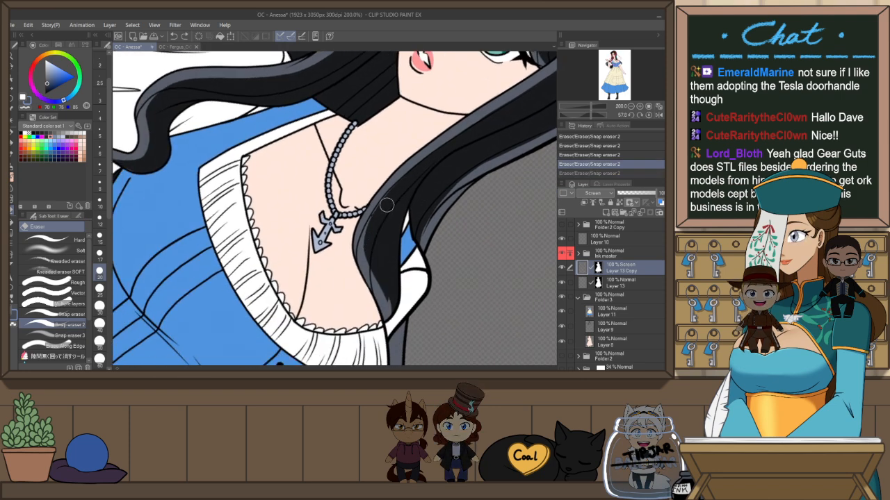
pyautogui.moveTo(368, 232); pyautogui.dragTo(378, 218)
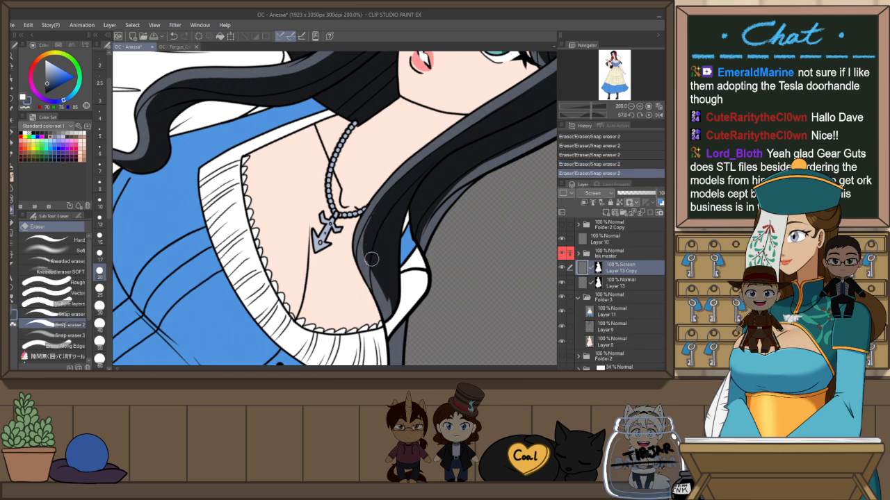
pyautogui.hotkey('ctrl', 'z')
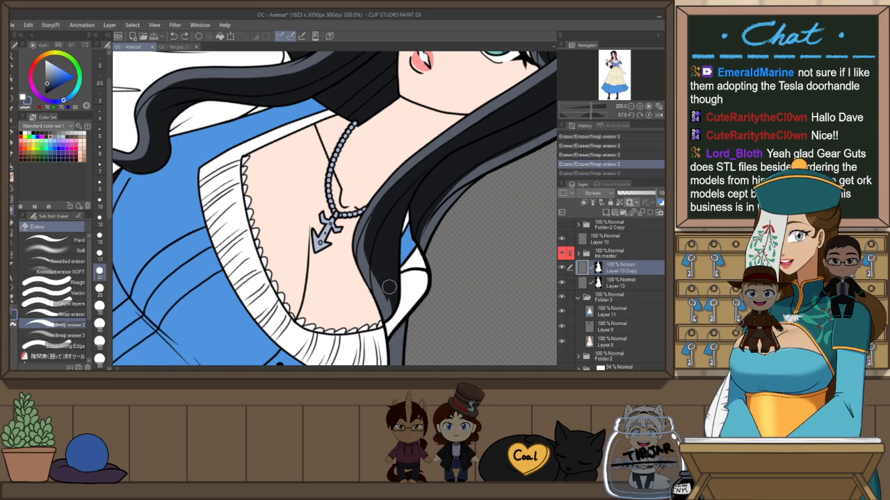
pyautogui.moveTo(388, 287); pyautogui.dragTo(392, 312)
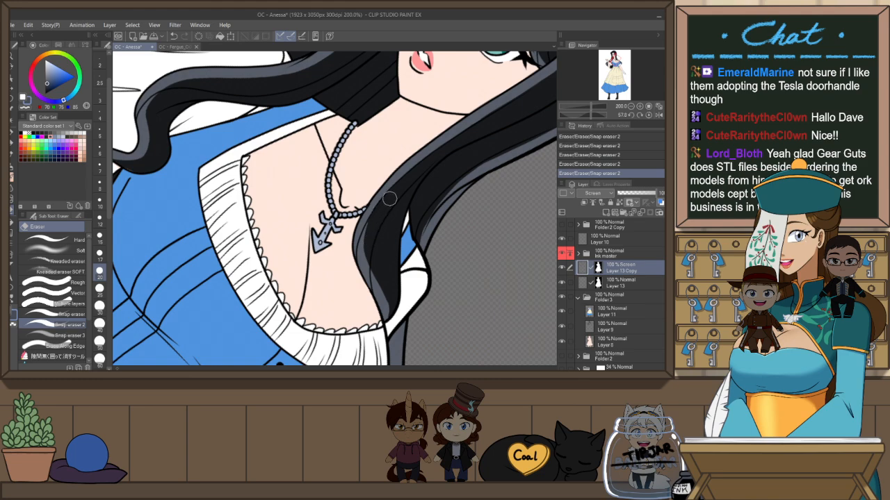
pyautogui.scroll(-2, 445, 245)
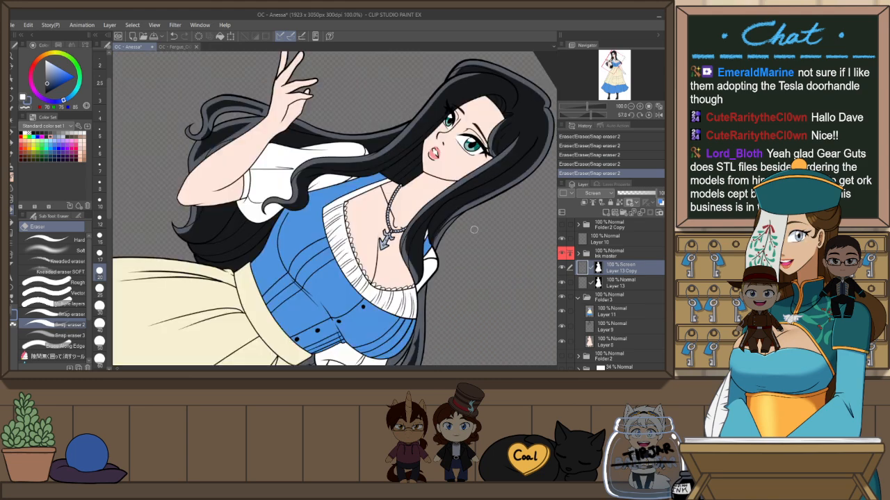
# Trim the highlight on the hair behind the lowered arm's sleeve with Snap eraser 2 at size 10 in a mirrored, tilted view
pyautogui.hotkey('ctrl', '@')
pyautogui.press('h')
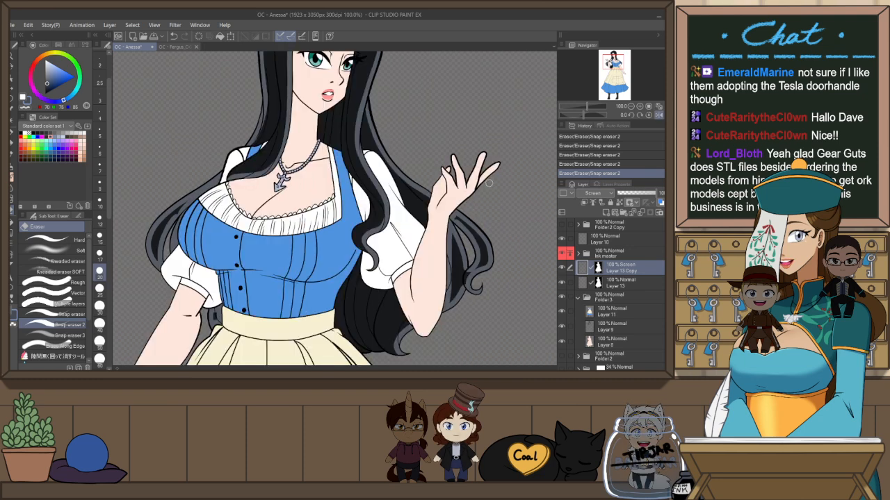
pyautogui.moveTo(307, 303)
pyautogui.mouseDown()
pyautogui.moveTo(368, 343)
pyautogui.moveTo(424, 345)
pyautogui.mouseUp()
pyautogui.press('r')
pyautogui.moveTo(520, 175); pyautogui.dragTo(496, 116)
pyautogui.press('e')
pyautogui.click(99, 202)
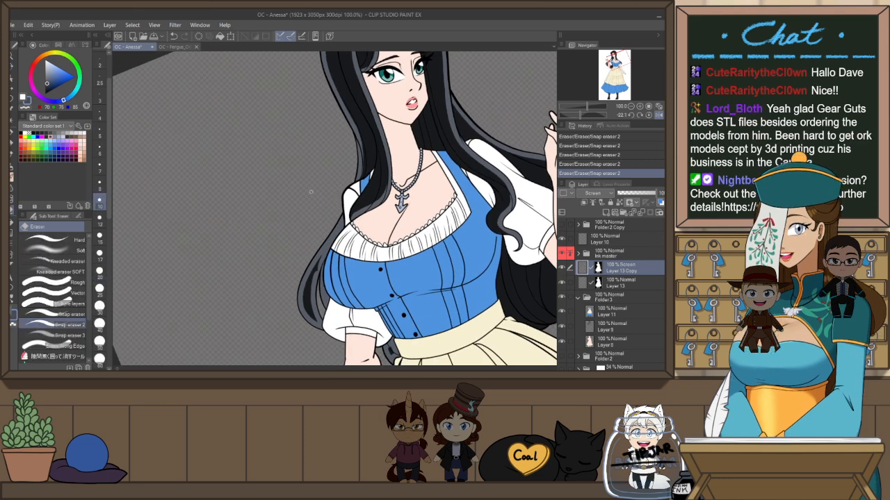
pyautogui.scroll(2, 315, 295)
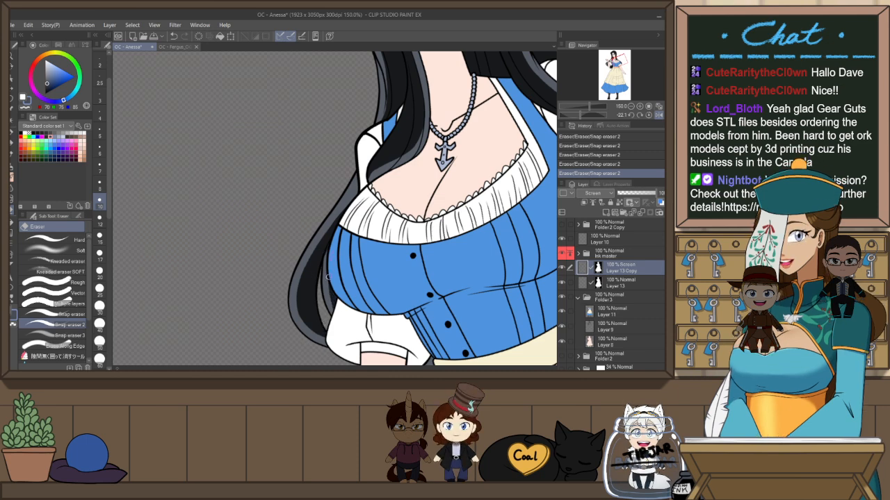
# Touch up the highlight beside the bodice with the Darker pencil, erase excess from the front lock's tip, and restore the upright, unmirrored view
pyautogui.press('p')
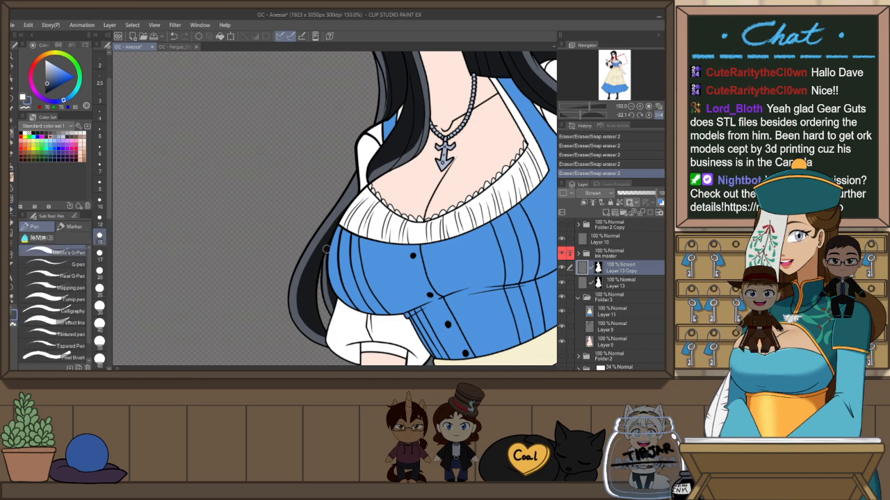
pyautogui.moveTo(325, 254); pyautogui.dragTo(327, 244)
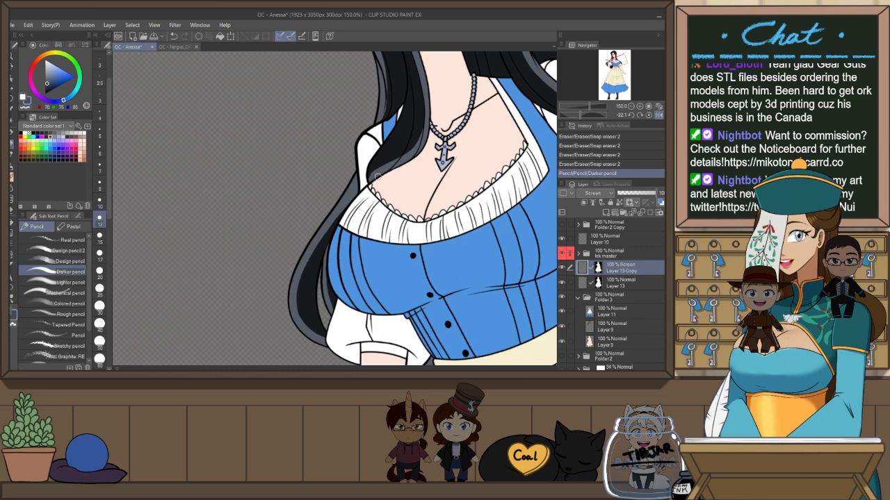
pyautogui.press('e')
pyautogui.moveTo(405, 161); pyautogui.dragTo(425, 136)
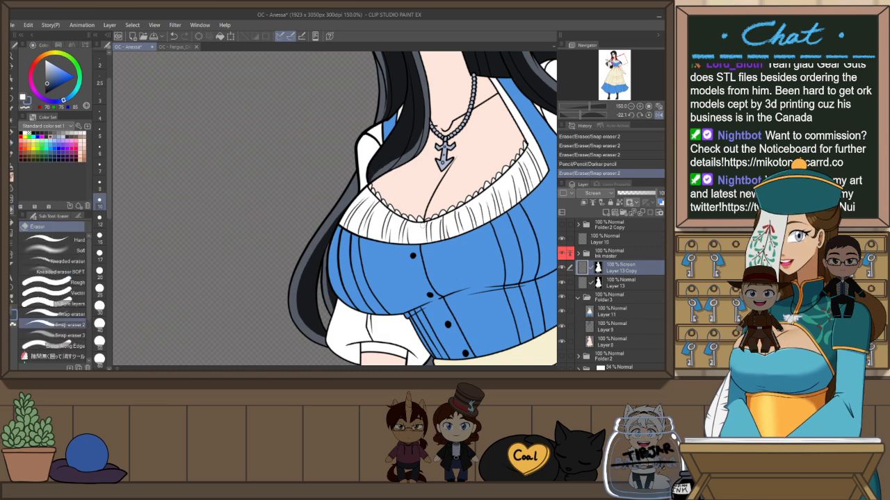
pyautogui.hotkey('ctrl', '-')
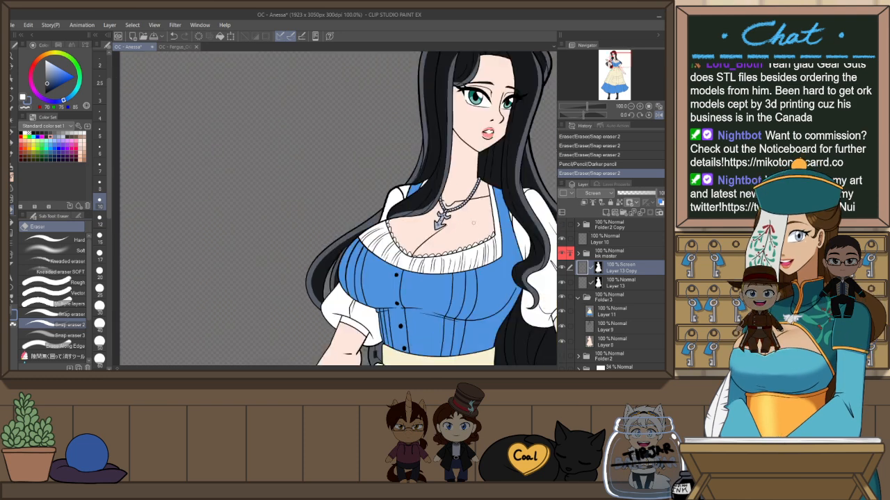
pyautogui.scroll(-1, 490, 205)
pyautogui.moveTo(522, 189); pyautogui.dragTo(498, 213)
pyautogui.press('h')
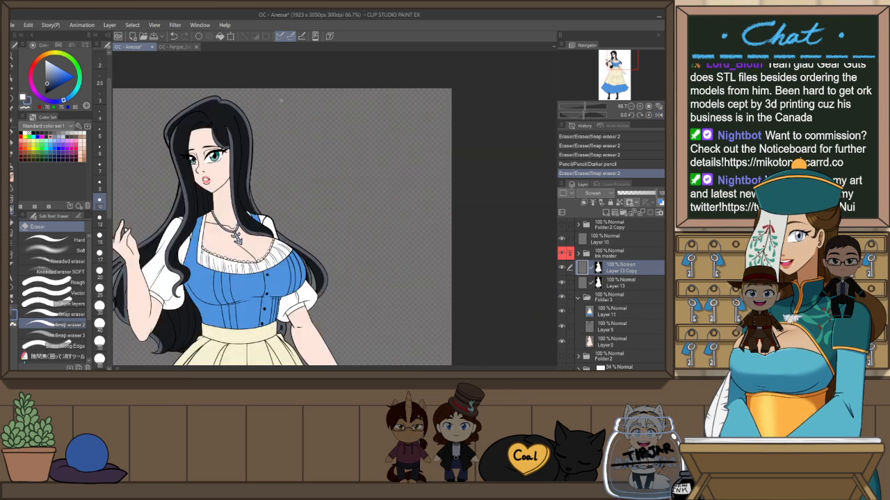
# Refine the inner edge of the highlight on the curled strand hanging outside the raised forearm with Snap eraser 2
pyautogui.moveTo(296, 301)
pyautogui.mouseDown()
pyautogui.moveTo(410, 265)
pyautogui.moveTo(433, 268)
pyautogui.mouseUp()
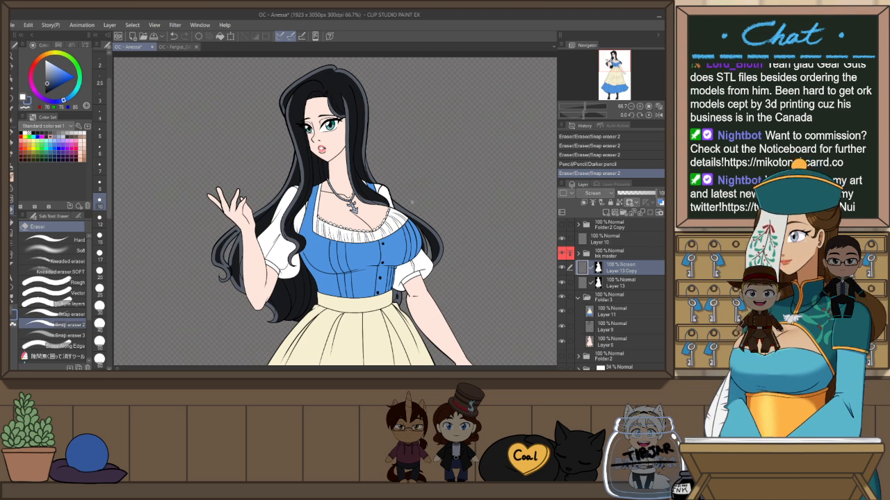
pyautogui.moveTo(296, 293); pyautogui.dragTo(373, 276)
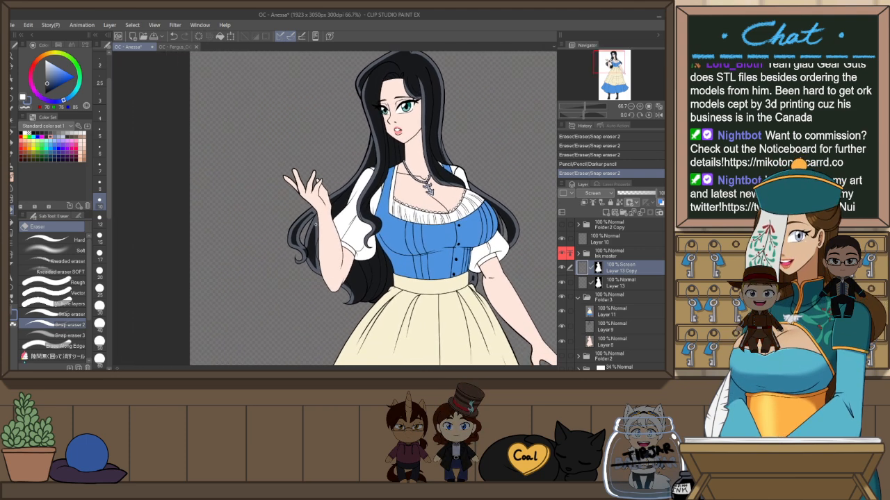
pyautogui.scroll(4, 315, 223)
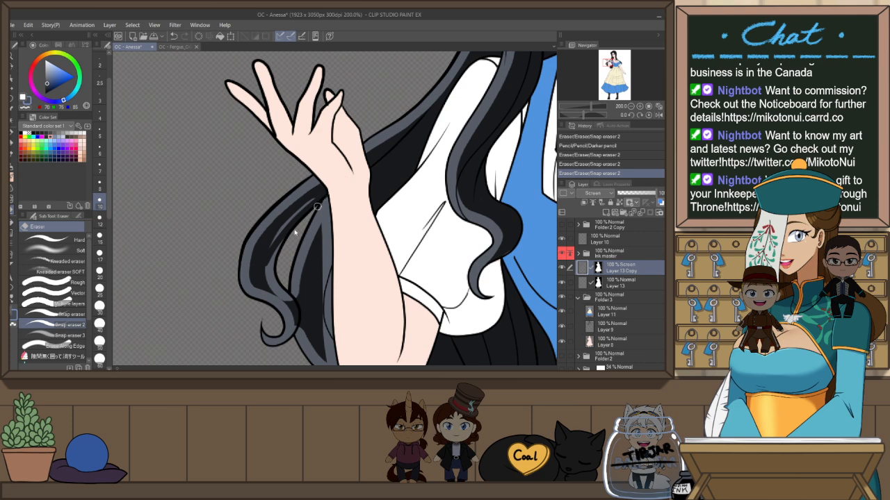
pyautogui.hotkey('ctrl', 'z')
pyautogui.moveTo(270, 262); pyautogui.dragTo(335, 186)
pyautogui.moveTo(264, 270); pyautogui.dragTo(269, 250)
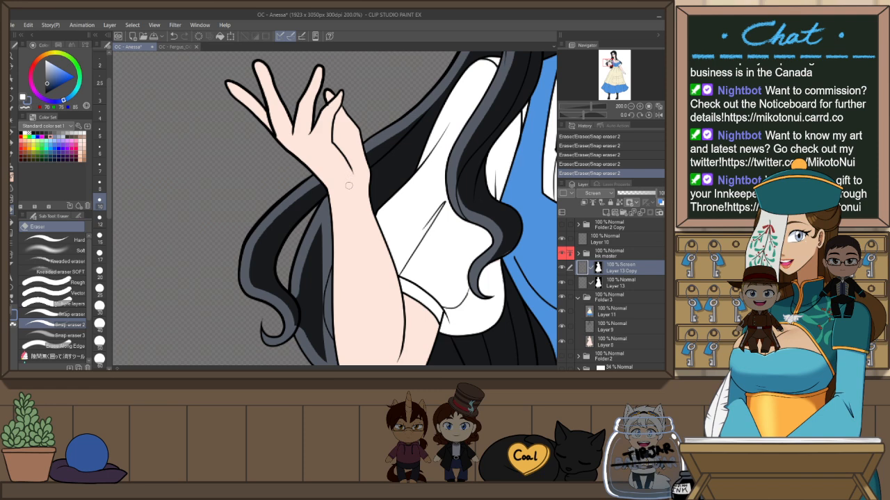
# Erase the inner highlight from the strand directly behind the raised forearm with Snap eraser 2 at size 17, keeping its outer rim
pyautogui.scroll(-3, 318, 308)
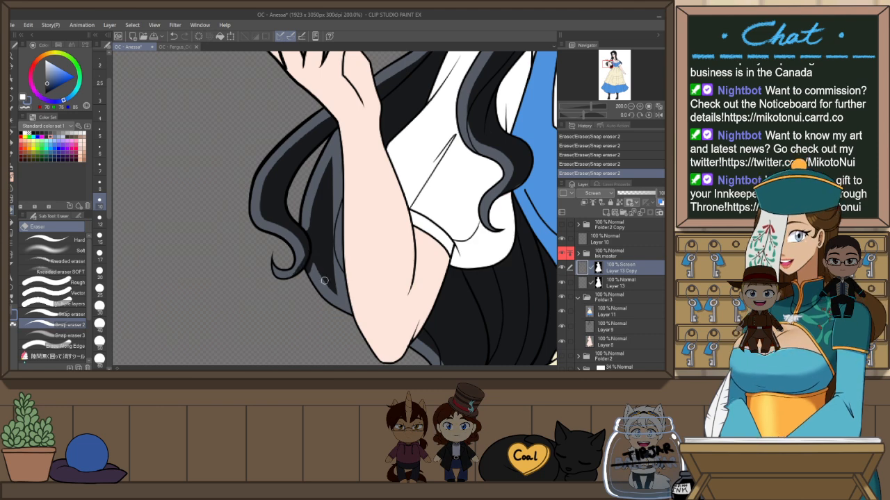
pyautogui.hotkey('ctrl', 'z')
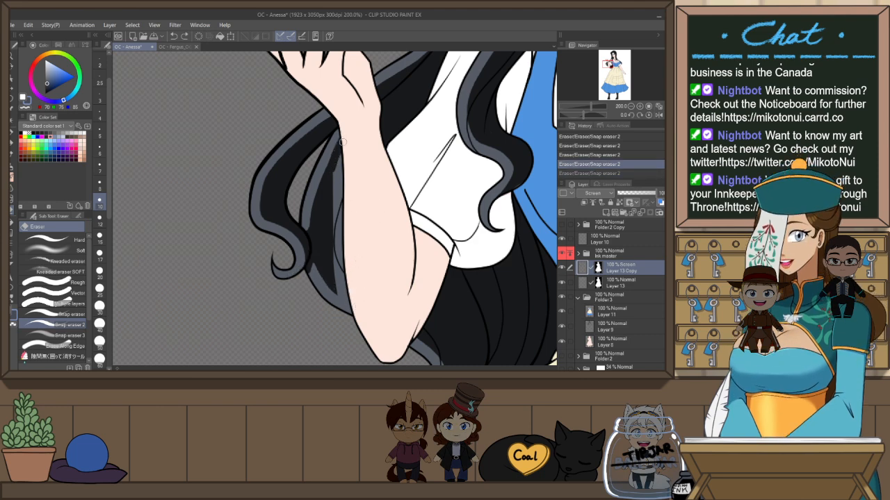
pyautogui.hotkey('ctrl', 'y')
pyautogui.hotkey('ctrl', 'z')
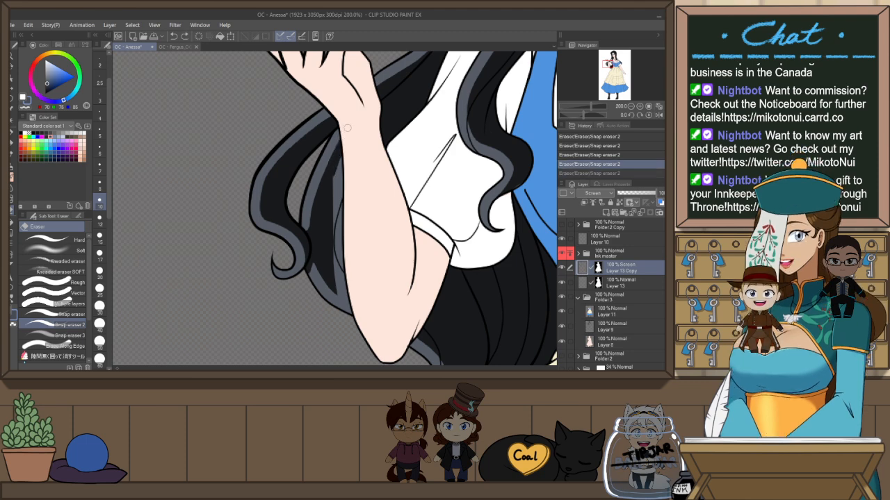
pyautogui.hotkey('ctrl', 'y')
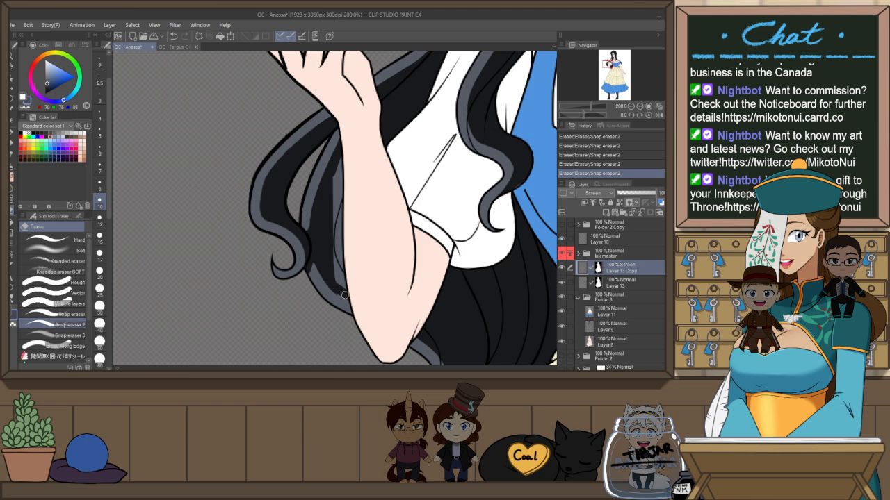
pyautogui.click(100, 253)
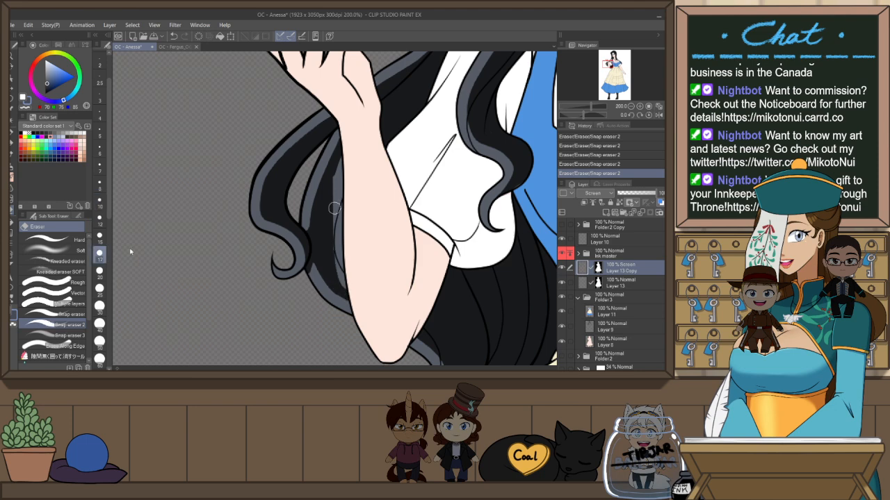
pyautogui.moveTo(332, 207); pyautogui.dragTo(343, 279)
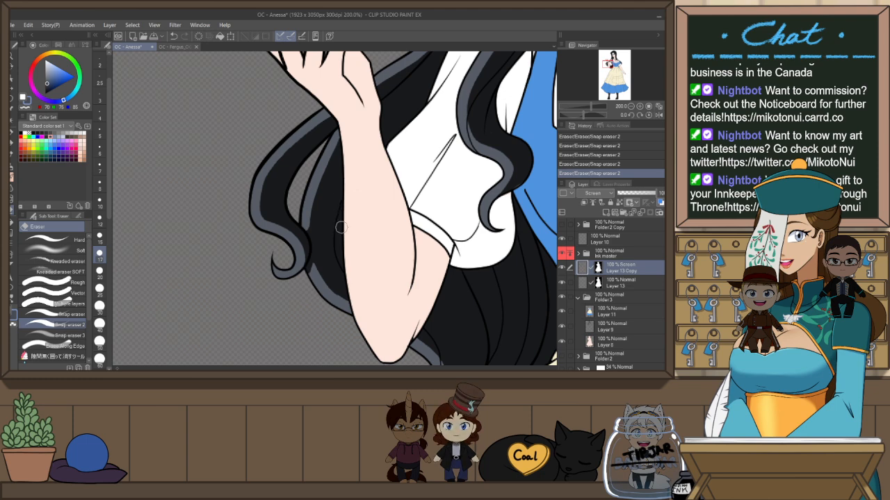
# Repaint the rim highlight on the strand behind the raised forearm with Mikoto's G-Pen, then trim it with Snap eraser 2 at sizes 17 and 8
pyautogui.press('h')
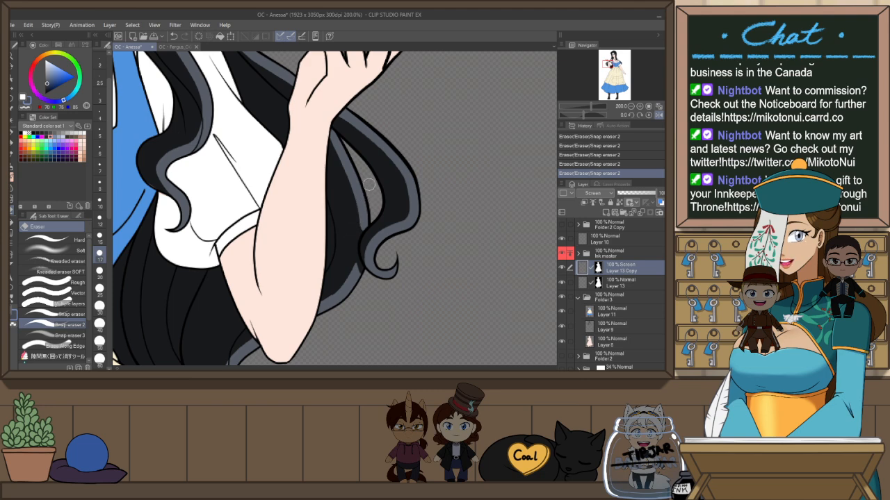
pyautogui.press('h')
pyautogui.press('p')
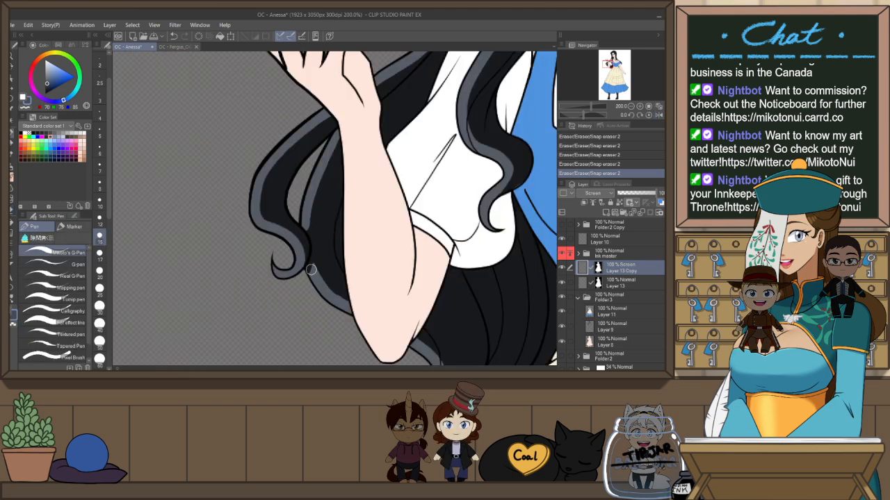
pyautogui.moveTo(308, 256); pyautogui.dragTo(317, 280)
pyautogui.press('e')
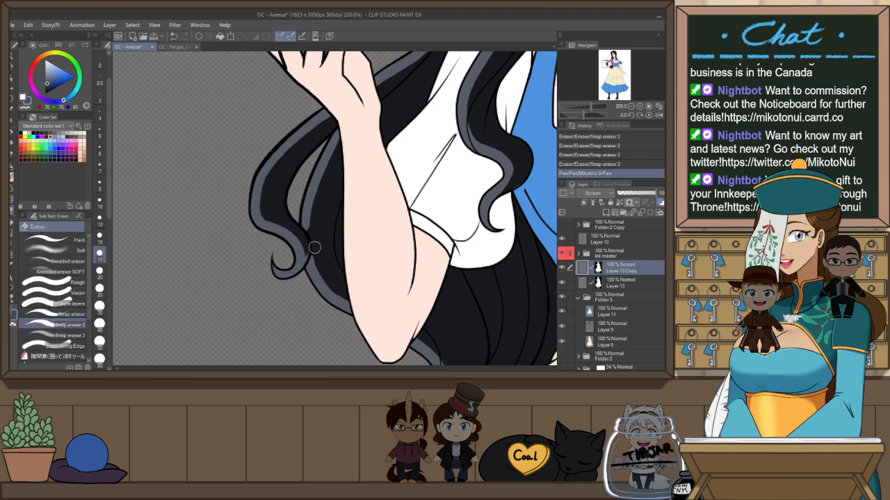
pyautogui.moveTo(313, 250); pyautogui.dragTo(327, 288)
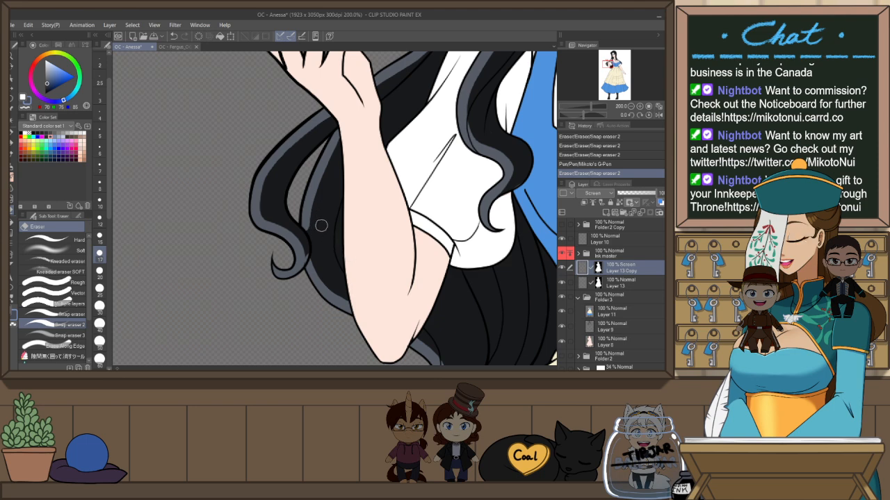
pyautogui.press('h')
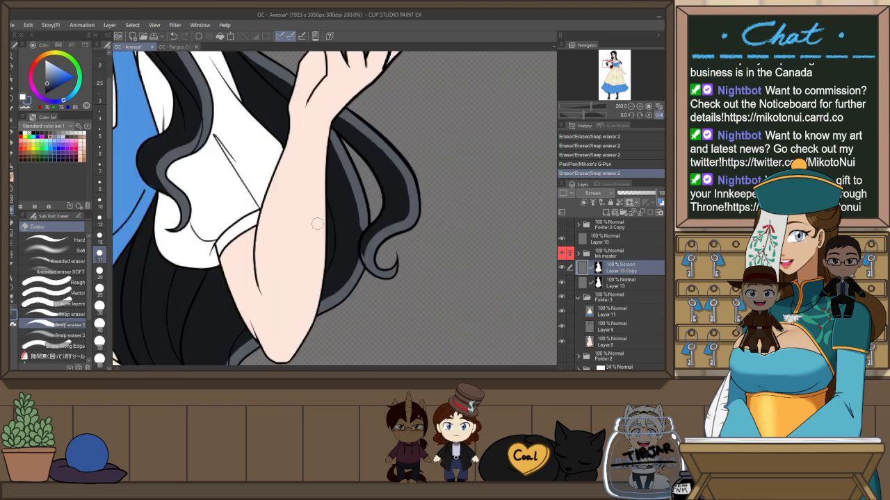
pyautogui.click(101, 181)
pyautogui.moveTo(365, 248); pyautogui.dragTo(371, 257)
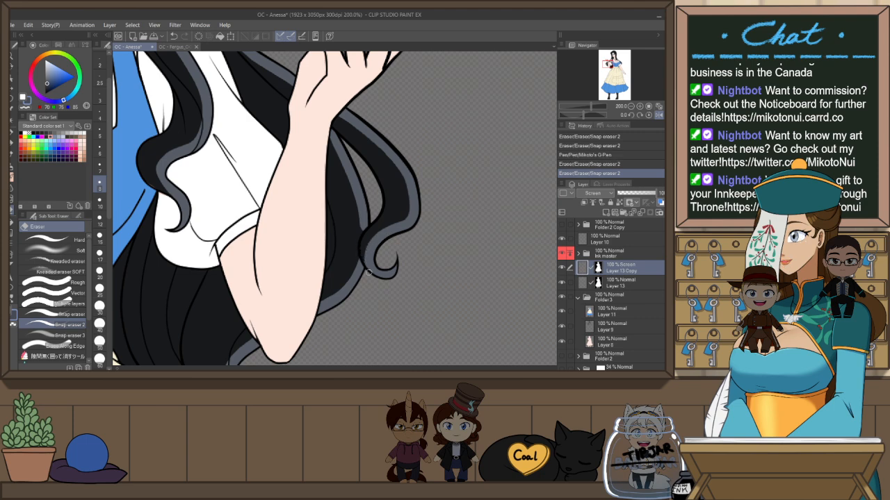
# Extend that strand's outer highlight beside the curled lock with Mikoto's G-Pen at size 7 and clean its edge with Snap eraser 2
pyautogui.press('p')
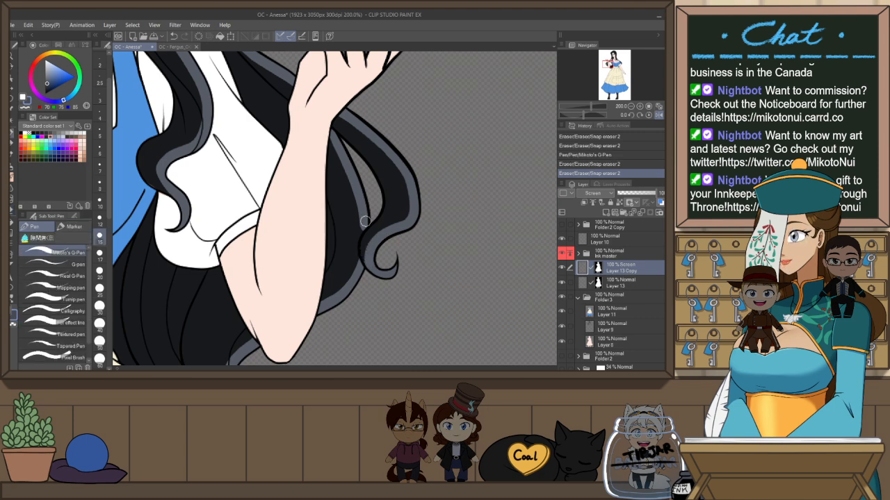
pyautogui.moveTo(362, 237); pyautogui.dragTo(353, 258)
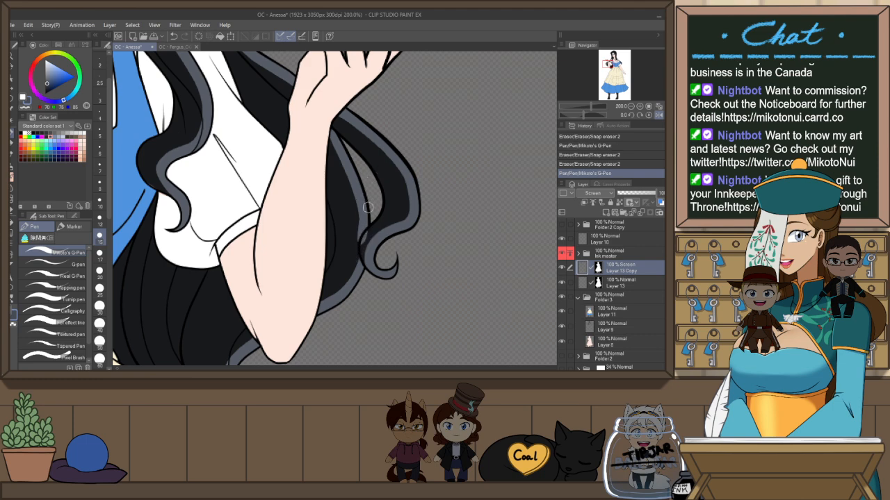
pyautogui.press('h')
pyautogui.hotkey('ctrl', 'z')
pyautogui.click(101, 168)
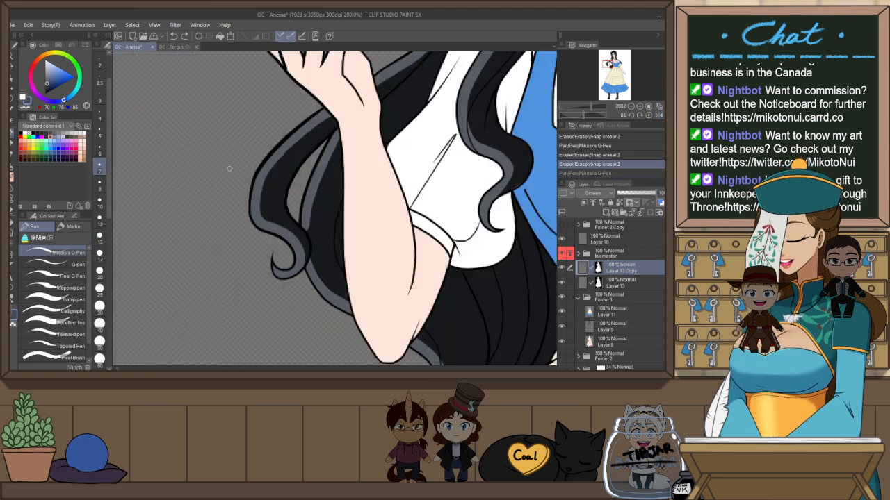
pyautogui.moveTo(303, 220)
pyautogui.mouseDown()
pyautogui.moveTo(310, 235)
pyautogui.moveTo(308, 226)
pyautogui.moveTo(339, 240)
pyautogui.moveTo(301, 276)
pyautogui.mouseUp()
pyautogui.press('e')
pyautogui.scroll(-3, 356, 221)
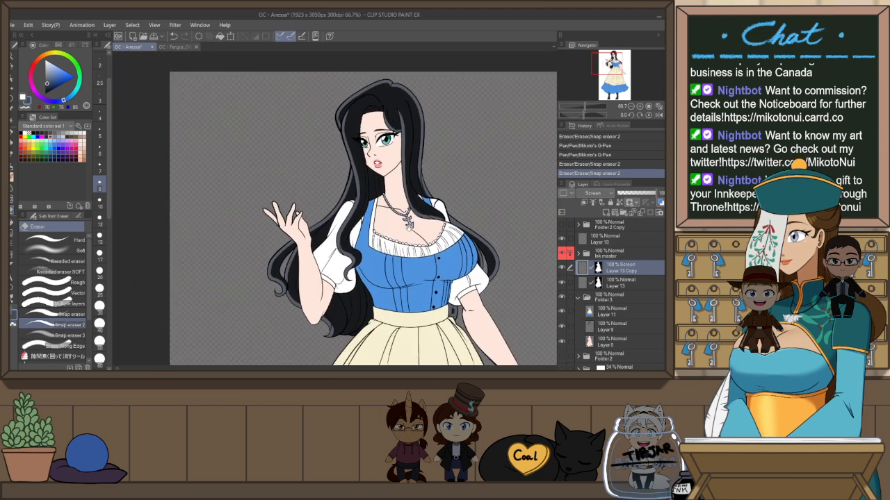
# Thin the inner edge of the highlight along the crown, from the side of the head to the parting, with Snap eraser 2 at size 8
pyautogui.moveTo(408, 226); pyautogui.dragTo(395, 240)
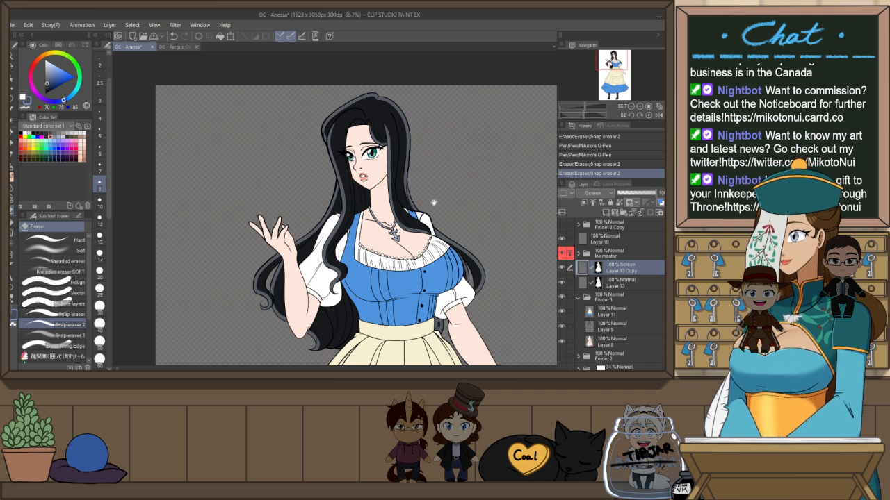
pyautogui.press('h')
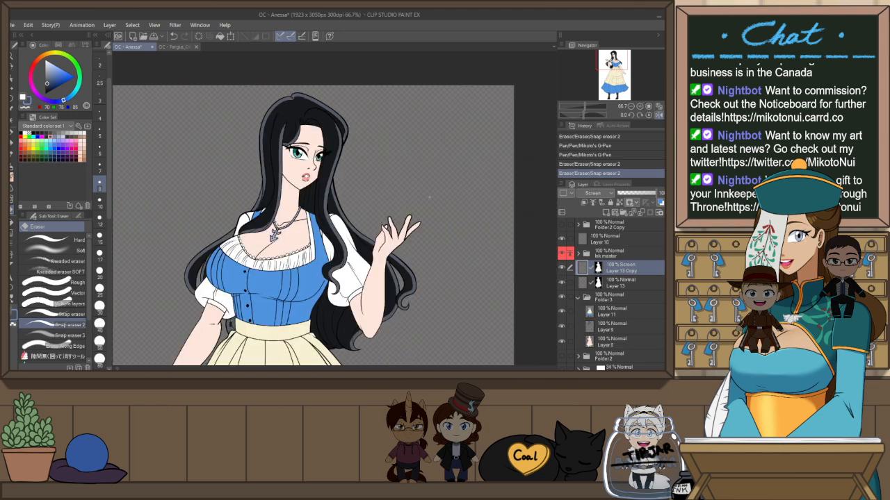
pyautogui.press('h')
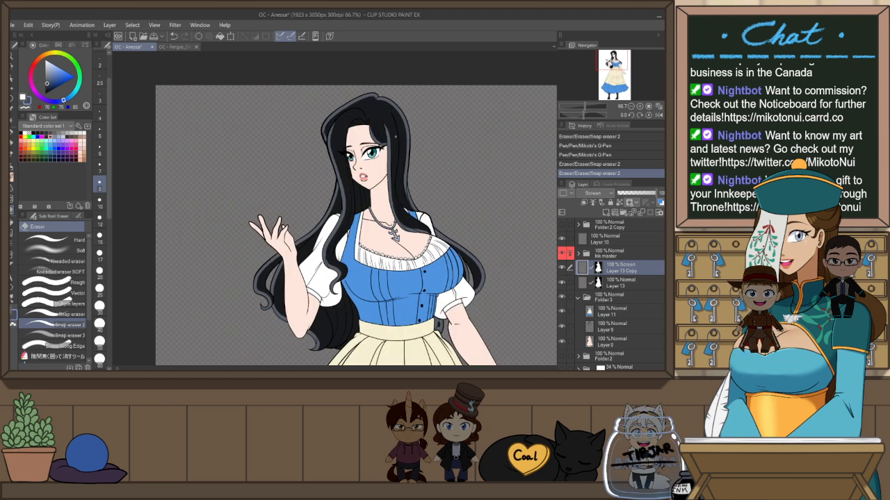
pyautogui.scroll(1, 376, 83)
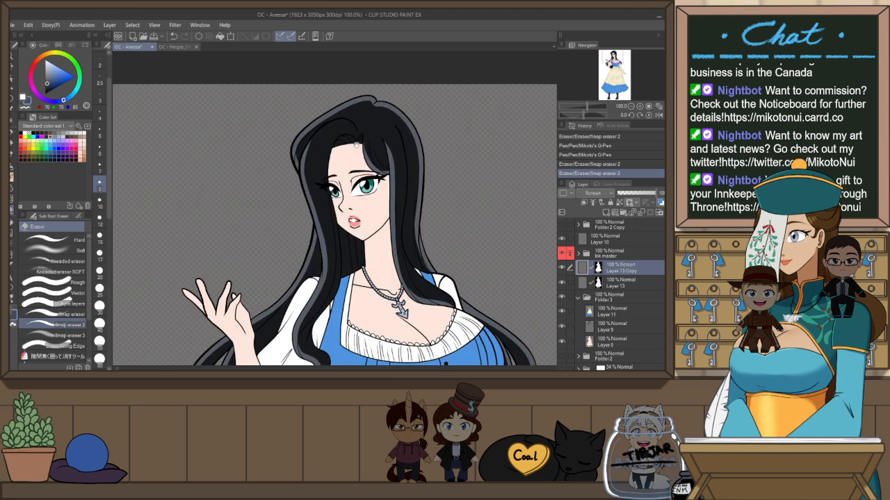
pyautogui.moveTo(357, 151); pyautogui.dragTo(341, 208)
pyautogui.scroll(3, 315, 172)
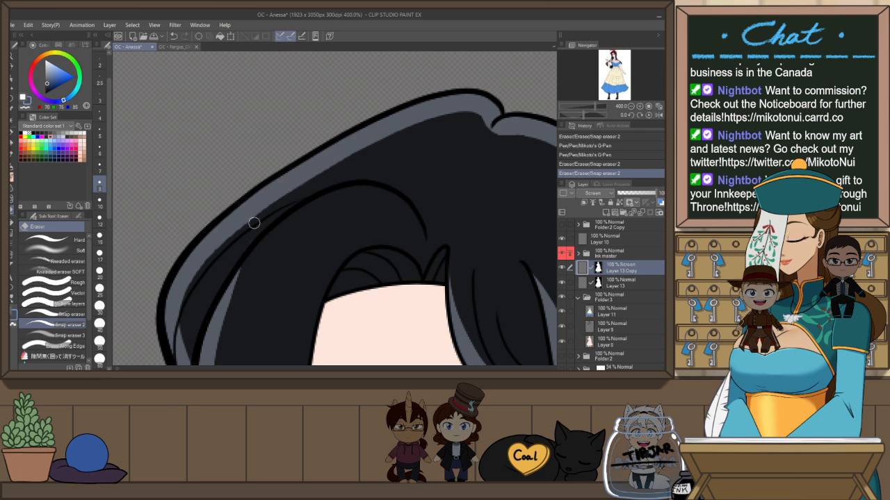
pyautogui.moveTo(208, 265)
pyautogui.mouseDown()
pyautogui.moveTo(249, 220)
pyautogui.moveTo(367, 141)
pyautogui.moveTo(496, 111)
pyautogui.mouseUp()
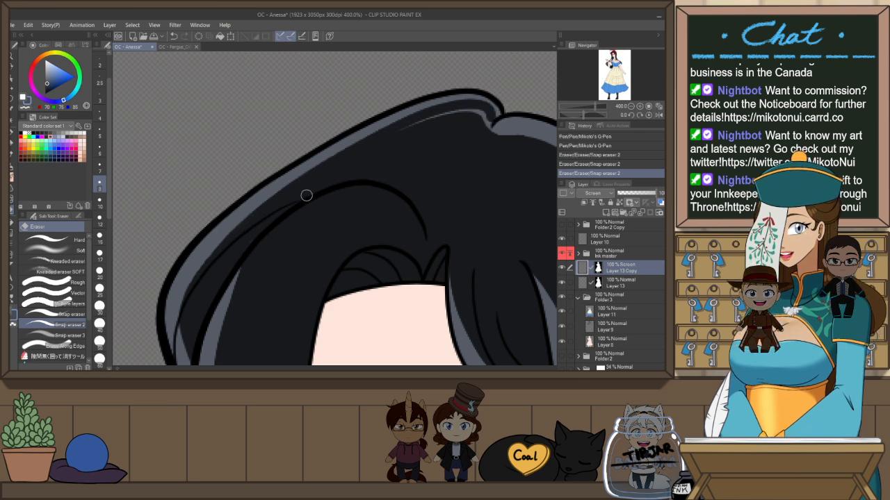
pyautogui.hotkey('ctrl', 'z')
pyautogui.moveTo(192, 284)
pyautogui.mouseDown()
pyautogui.moveTo(224, 247)
pyautogui.moveTo(365, 142)
pyautogui.moveTo(471, 104)
pyautogui.moveTo(490, 125)
pyautogui.mouseUp()
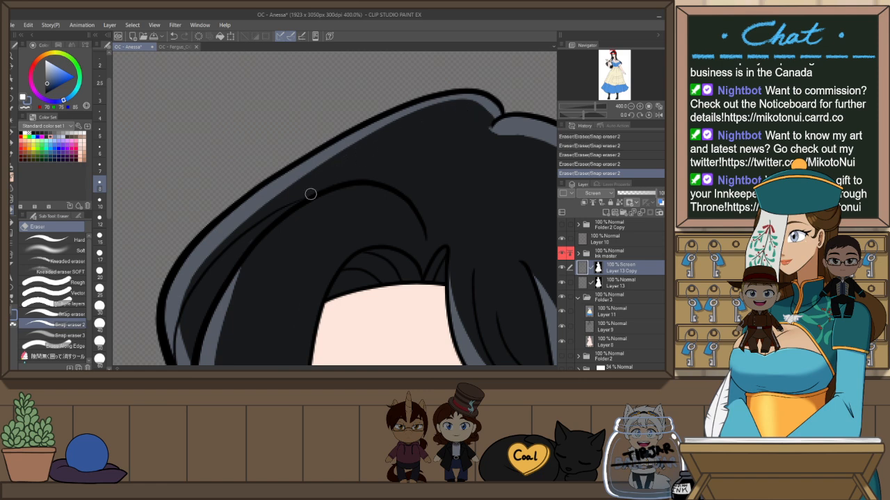
pyautogui.scroll(-2, 457, 139)
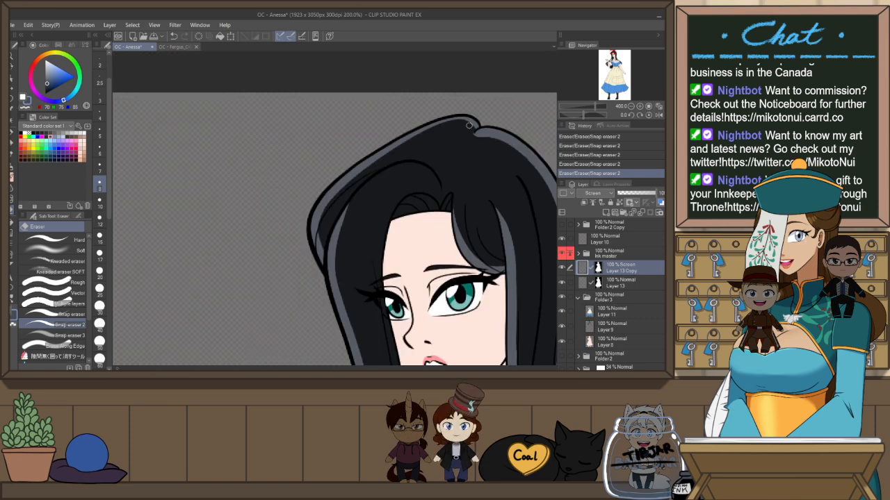
# Trim the highlight on the outer hair from the parting down the near side of the head in a mirrored, tilted view
pyautogui.press('h')
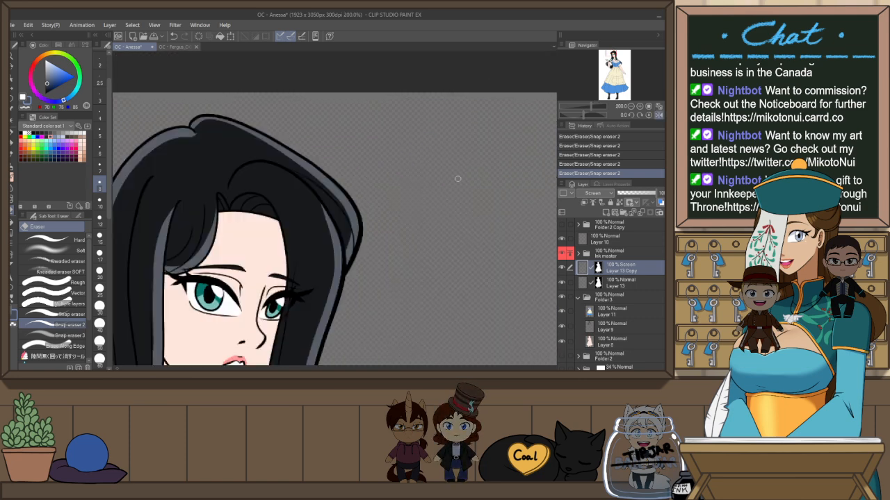
pyautogui.press('r')
pyautogui.moveTo(454, 166); pyautogui.dragTo(433, 135)
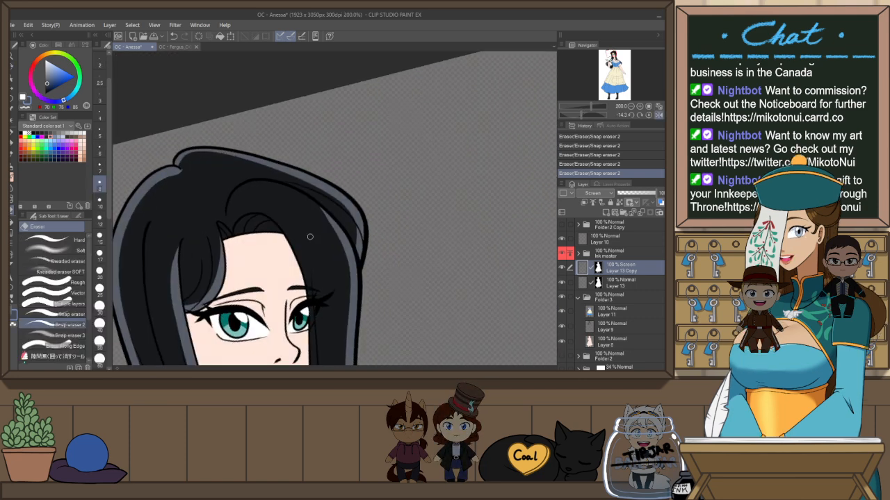
pyautogui.moveTo(301, 257); pyautogui.dragTo(416, 258)
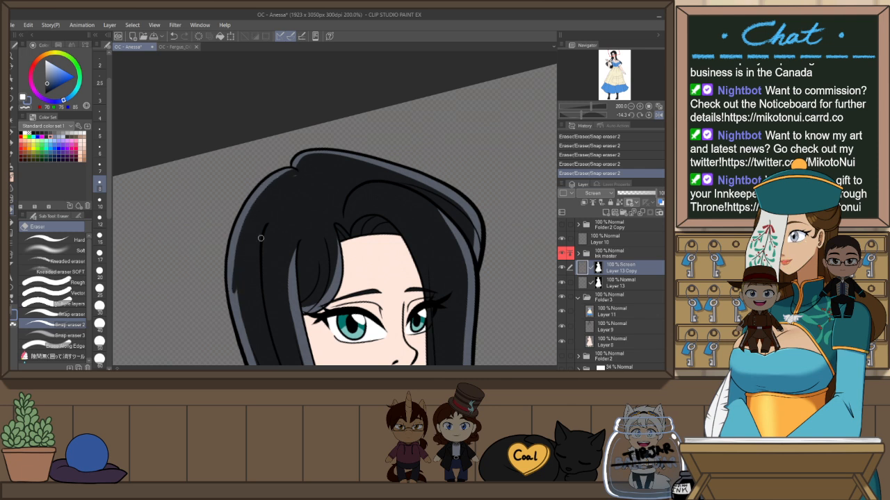
pyautogui.hotkey('ctrl', 'z')
pyautogui.moveTo(297, 173)
pyautogui.mouseDown()
pyautogui.moveTo(240, 260)
pyautogui.moveTo(244, 308)
pyautogui.mouseUp()
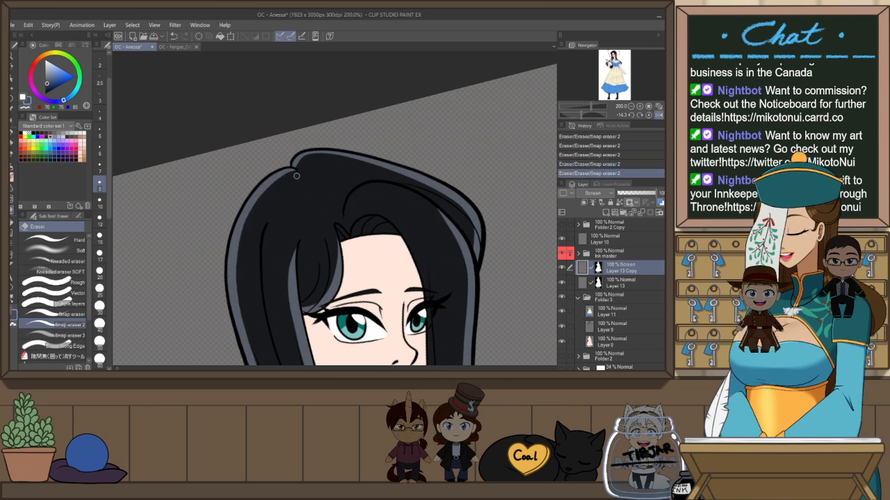
# Narrow the highlight just below the parting with Snap eraser 2 at size 17, and restore the upright, unmirrored view
pyautogui.click(99, 255)
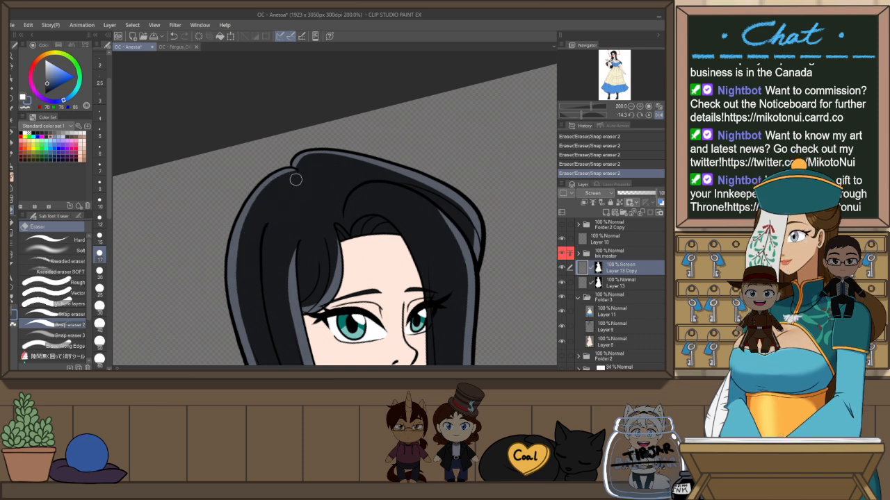
pyautogui.moveTo(253, 212); pyautogui.dragTo(235, 311)
pyautogui.hotkey('ctrl', 'z')
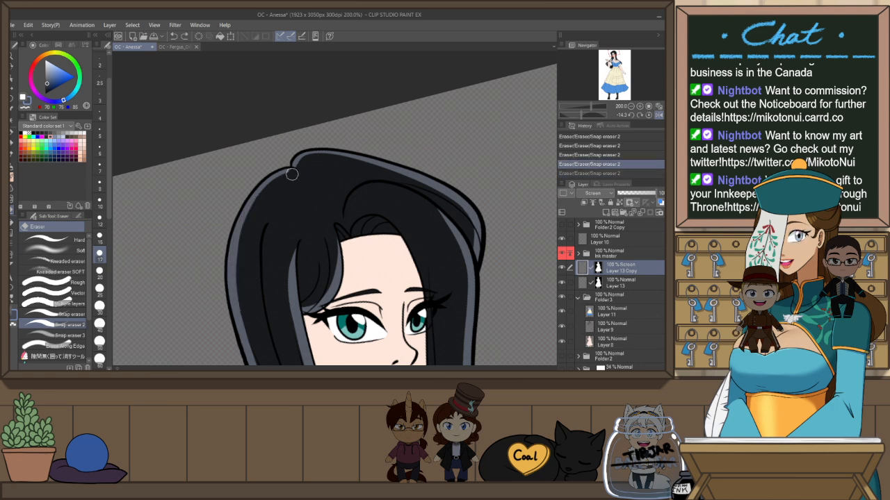
pyautogui.moveTo(294, 174); pyautogui.dragTo(242, 279)
pyautogui.scroll(-3, 382, 143)
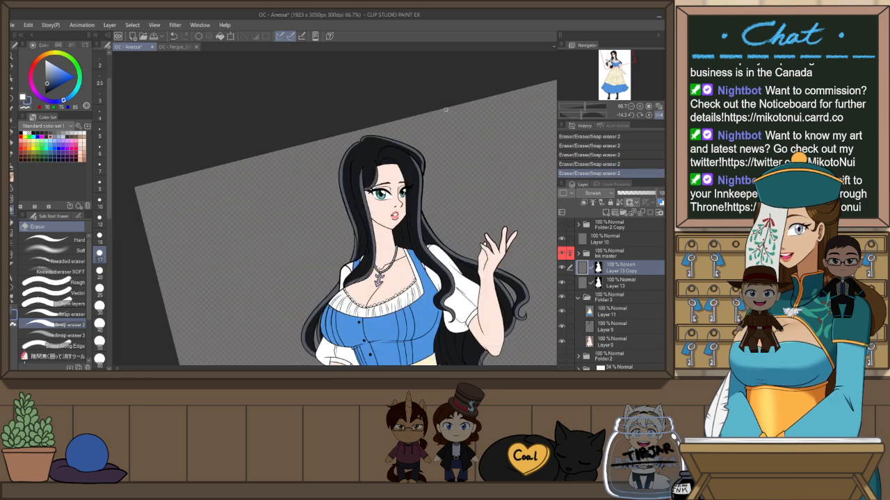
pyautogui.hotkey('ctrl', '@')
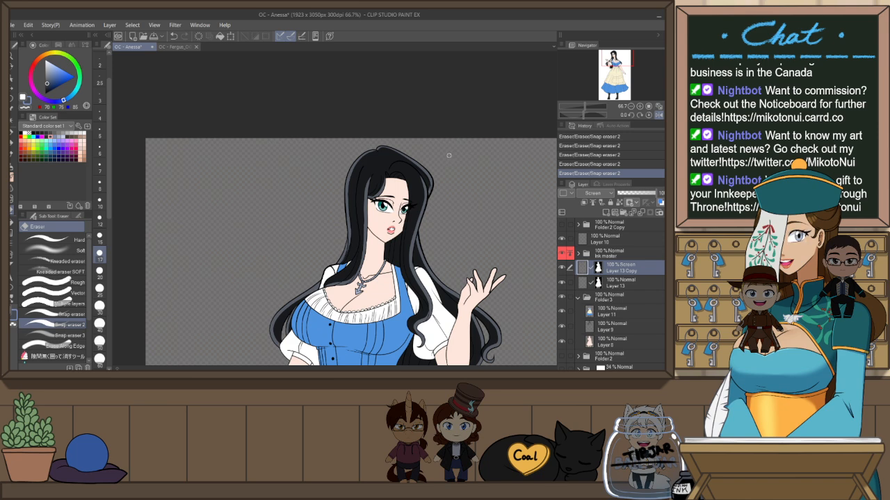
pyautogui.press('h')
# Paint a thin highlight beneath the curved hair line above the forehead with Mikoto's G-Pen at size 7
pyautogui.moveTo(253, 254); pyautogui.dragTo(327, 251)
pyautogui.scroll(1, 338, 157)
pyautogui.press('p')
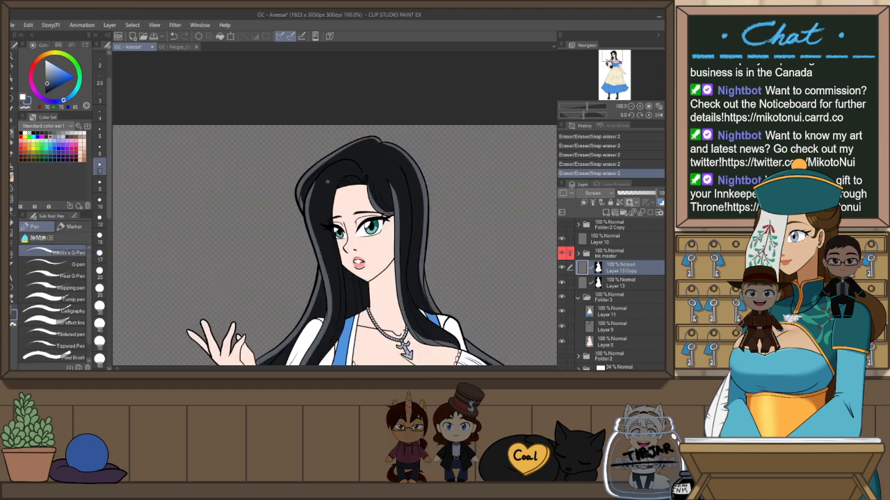
pyautogui.scroll(1, 328, 169)
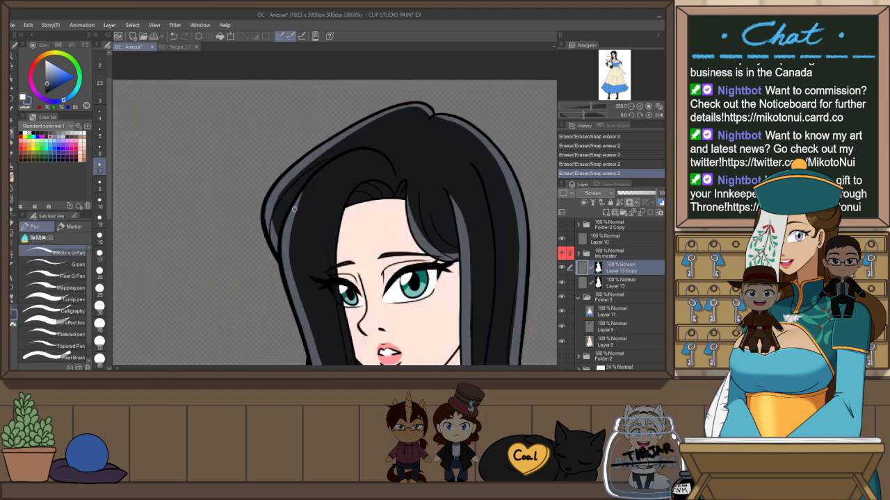
pyautogui.hotkey('ctrl', 'z')
pyautogui.moveTo(292, 209); pyautogui.dragTo(346, 160)
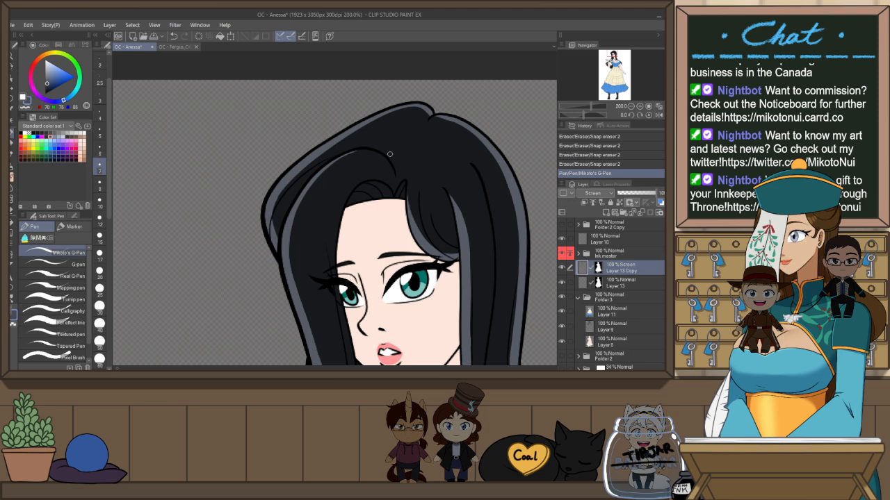
pyautogui.scroll(-1, 408, 112)
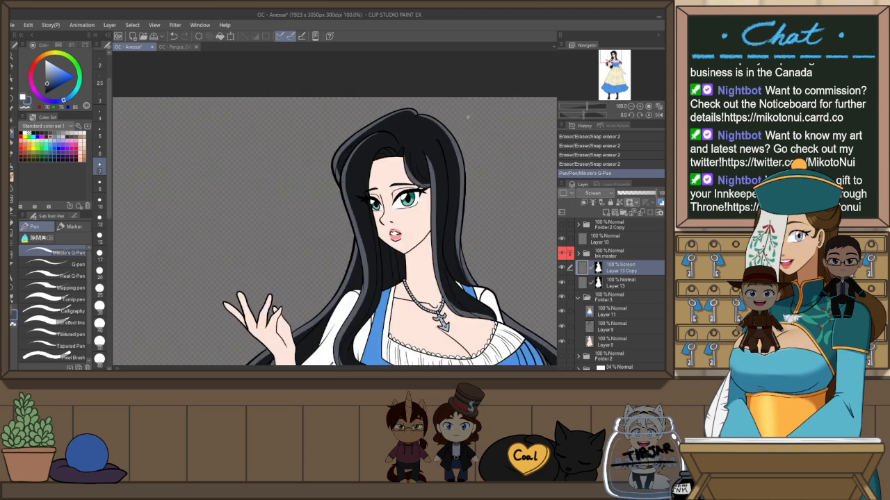
# Check the hair highlights in normal and mirrored views, and save the drawing
pyautogui.scroll(-1, 462, 126)
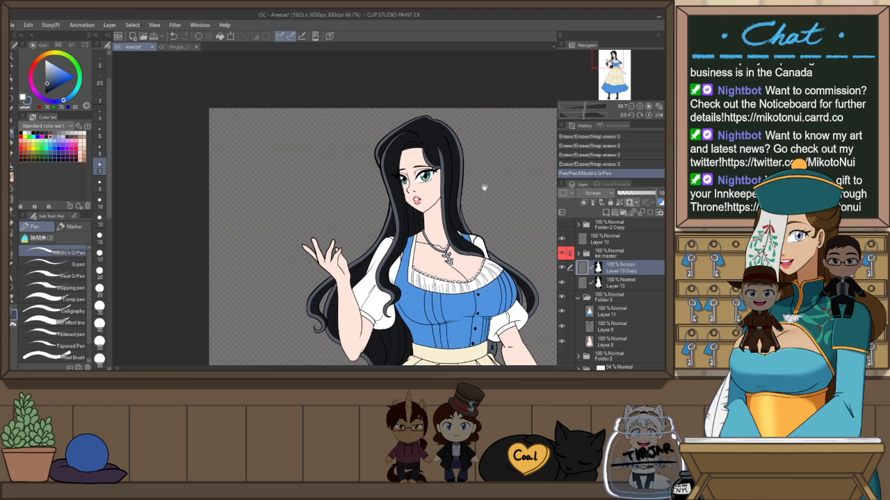
pyautogui.moveTo(485, 187); pyautogui.dragTo(472, 186)
pyautogui.scroll(1, 474, 180)
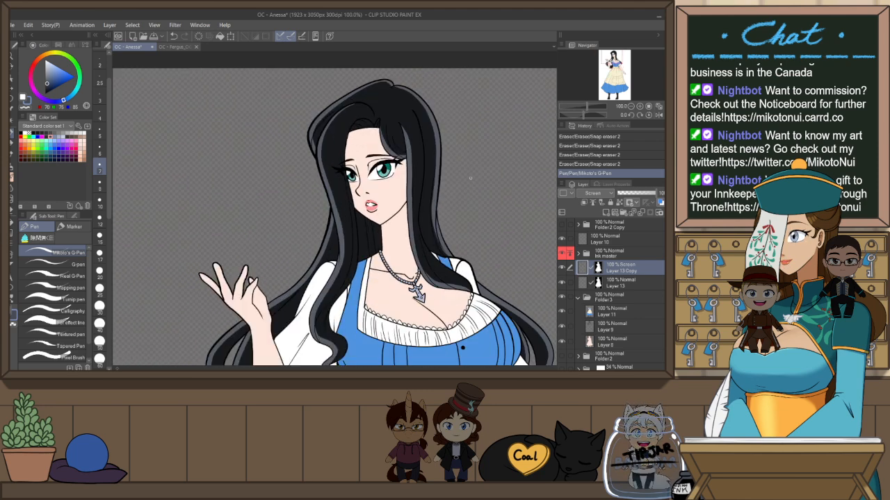
pyautogui.press('h')
pyautogui.press('e')
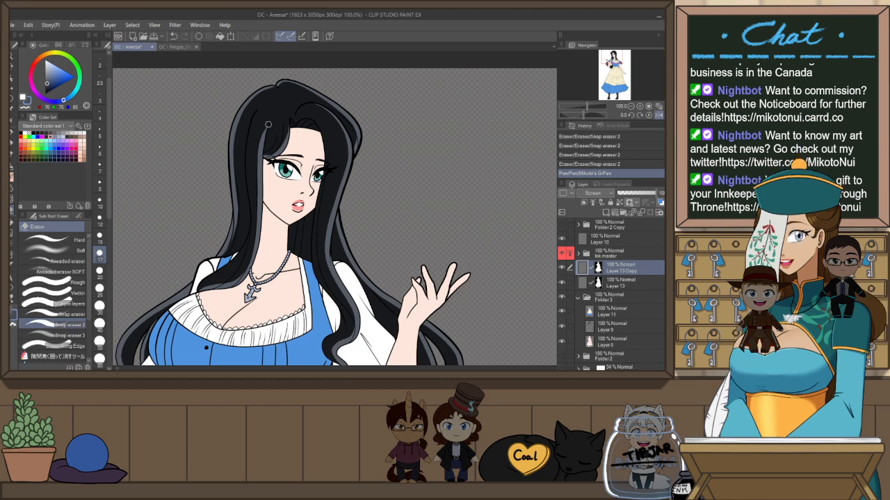
pyautogui.click(314, 114)
pyautogui.moveTo(362, 146); pyautogui.dragTo(411, 146)
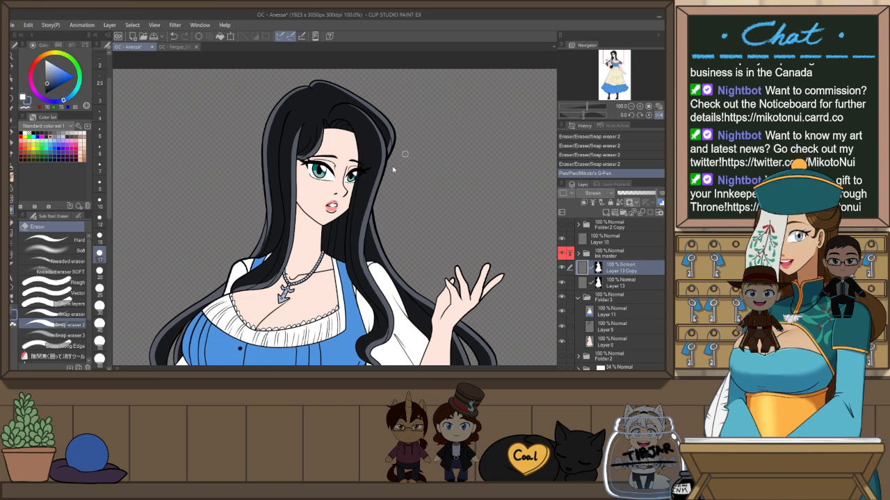
pyautogui.hotkey('ctrl', 's')
# Thin the highlight along the front hair lock beside the near cheek with Snap eraser 2 at size 17
pyautogui.scroll(2, 306, 111)
pyautogui.press('r')
pyautogui.moveTo(410, 139); pyautogui.dragTo(436, 188)
pyautogui.press('e')
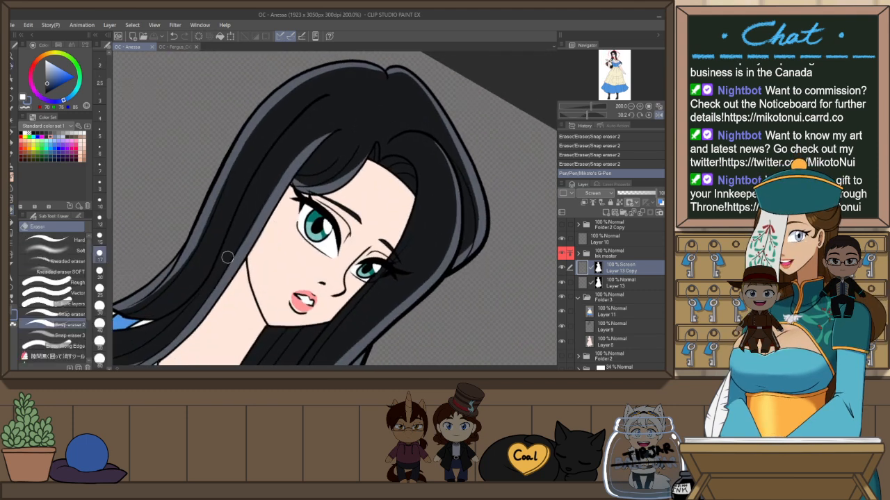
pyautogui.moveTo(227, 257)
pyautogui.mouseDown()
pyautogui.moveTo(294, 158)
pyautogui.moveTo(345, 117)
pyautogui.mouseUp()
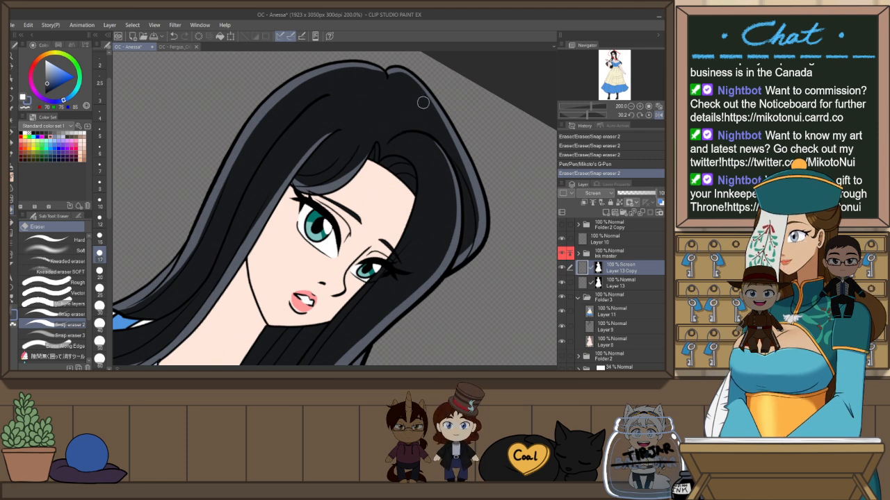
pyautogui.scroll(-1, 422, 104)
pyautogui.hotkey('ctrl', '@')
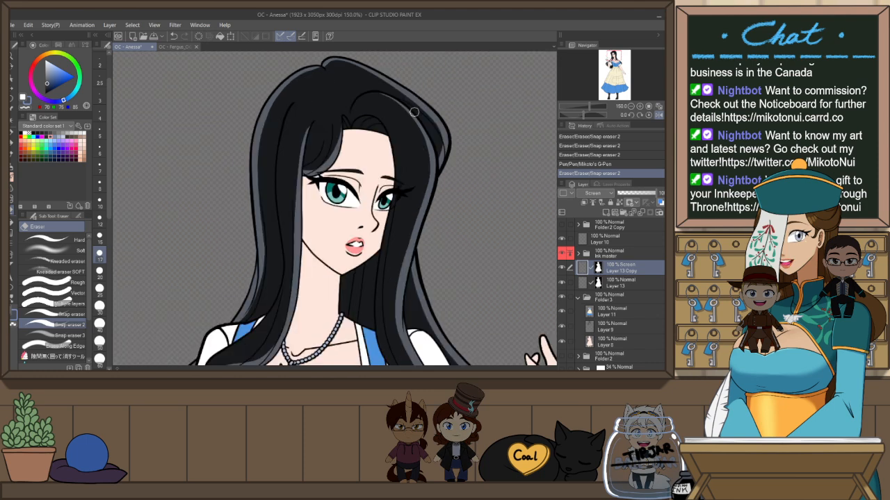
pyautogui.press('h')
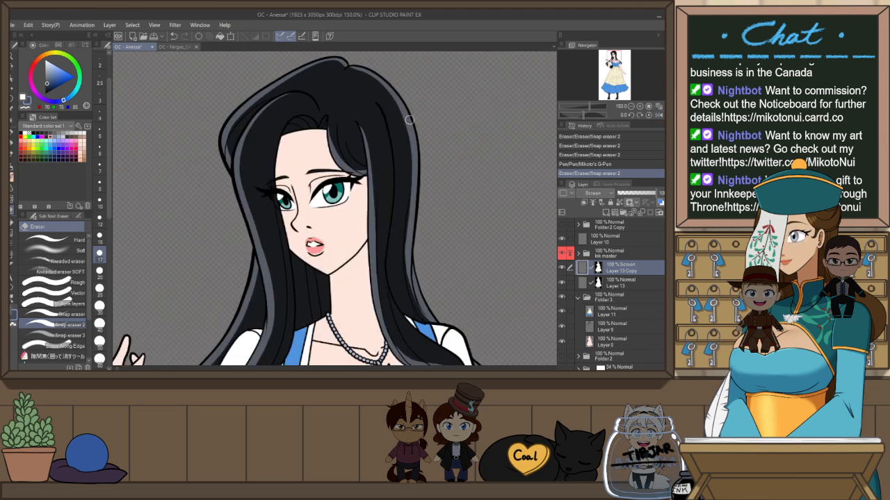
# Paint a thin highlight along the face-side edge of the hair on the raised-hand side with Mikoto's G-Pen at size 7
pyautogui.hotkey('shift', 'space')
pyautogui.moveTo(467, 195)
pyautogui.mouseDown()
pyautogui.moveTo(442, 158)
pyautogui.moveTo(365, 121)
pyautogui.moveTo(280, 148)
pyautogui.mouseUp()
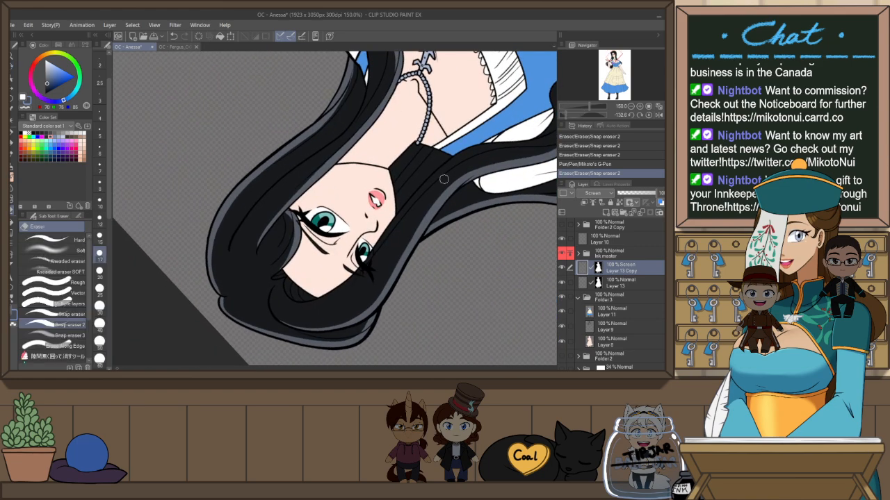
pyautogui.scroll(-5, 433, 196)
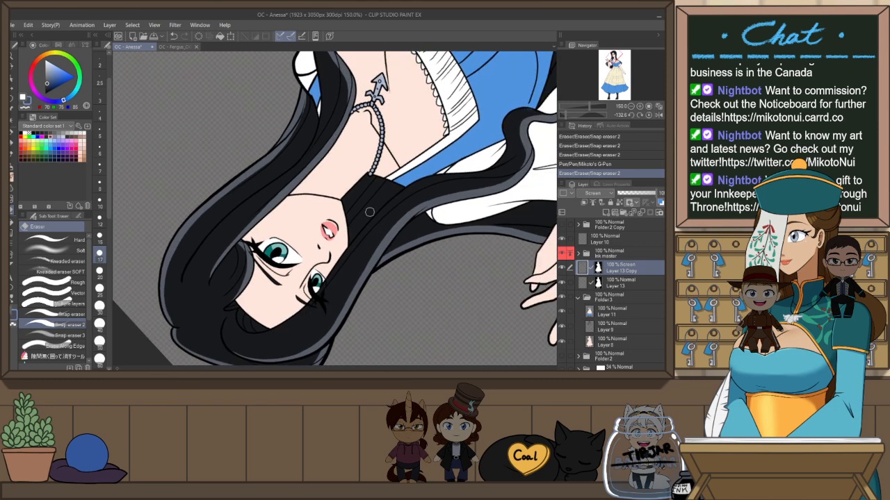
pyautogui.press('p')
pyautogui.moveTo(417, 182); pyautogui.dragTo(335, 268)
pyautogui.hotkey('ctrl', 'z')
pyautogui.hotkey('ctrl', 'y')
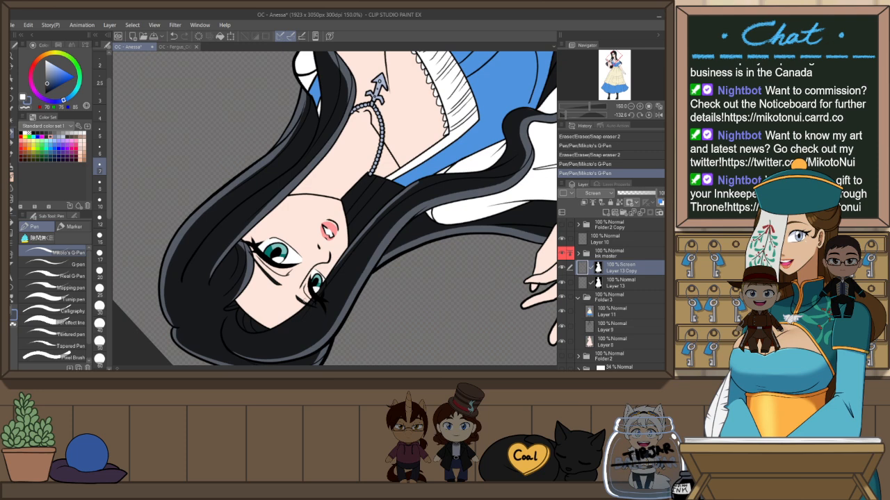
pyautogui.hotkey('ctrl', 'z')
pyautogui.moveTo(382, 210)
pyautogui.mouseDown()
pyautogui.moveTo(305, 306)
pyautogui.moveTo(331, 276)
pyautogui.moveTo(326, 295)
pyautogui.moveTo(344, 255)
pyautogui.mouseUp()
pyautogui.hotkey('ctrl', 'z')
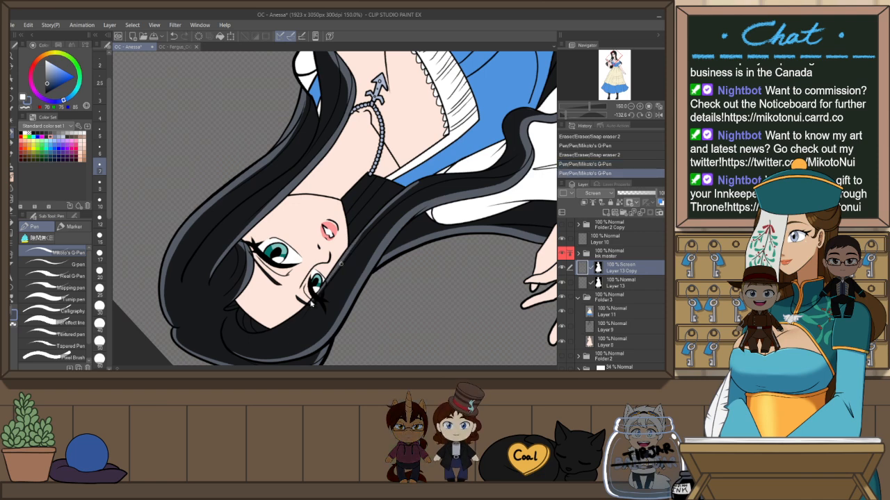
pyautogui.hotkey('ctrl', 'z')
pyautogui.moveTo(319, 293); pyautogui.dragTo(397, 200)
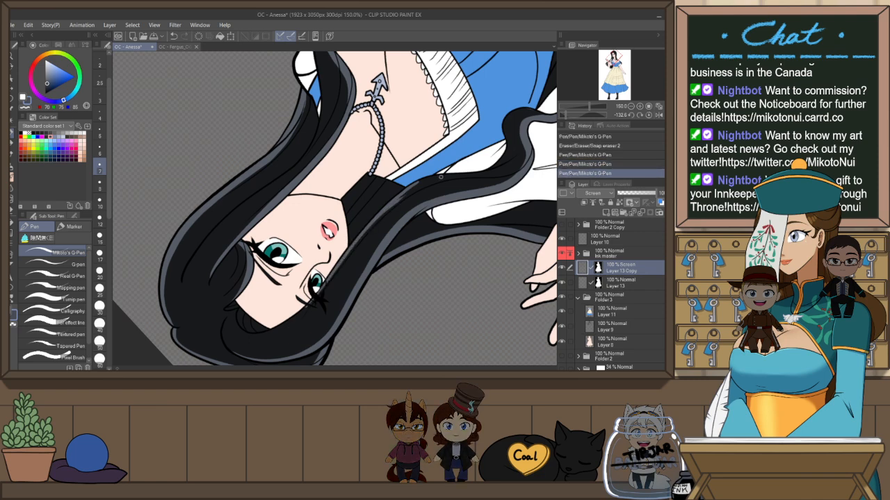
# Rework the lower part of that thin highlight as it runs past the jaw toward the shoulder
pyautogui.hotkey('ctrl', 'z')
pyautogui.moveTo(358, 240)
pyautogui.mouseDown()
pyautogui.moveTo(399, 199)
pyautogui.moveTo(455, 173)
pyautogui.mouseUp()
pyautogui.hotkey('ctrl', 'z')
pyautogui.hotkey('ctrl', 'z')
pyautogui.hotkey('ctrl', 'z')
pyautogui.moveTo(409, 190); pyautogui.dragTo(461, 175)
pyautogui.hotkey('ctrl', 'z')
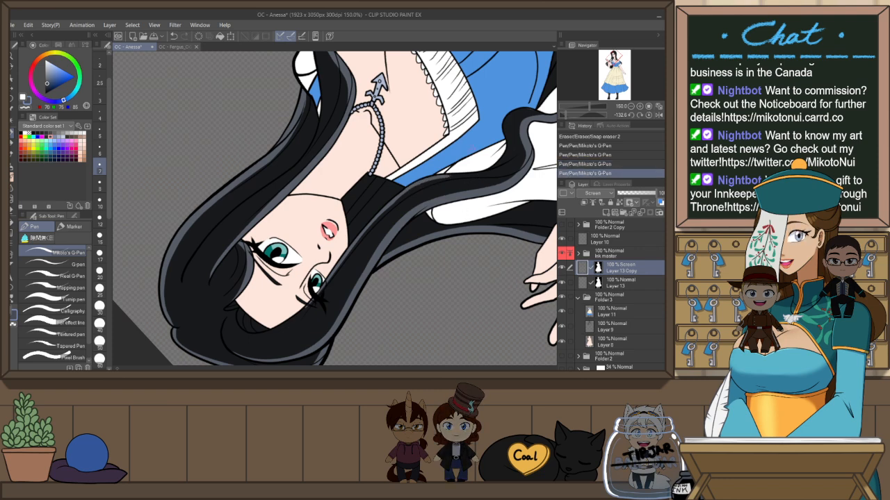
# Refine the lower end of the thin highlight where the lock reaches the blue bodice strap
pyautogui.hotkey('ctrl', '@')
pyautogui.moveTo(318, 324); pyautogui.dragTo(376, 235)
pyautogui.scroll(1, 399, 208)
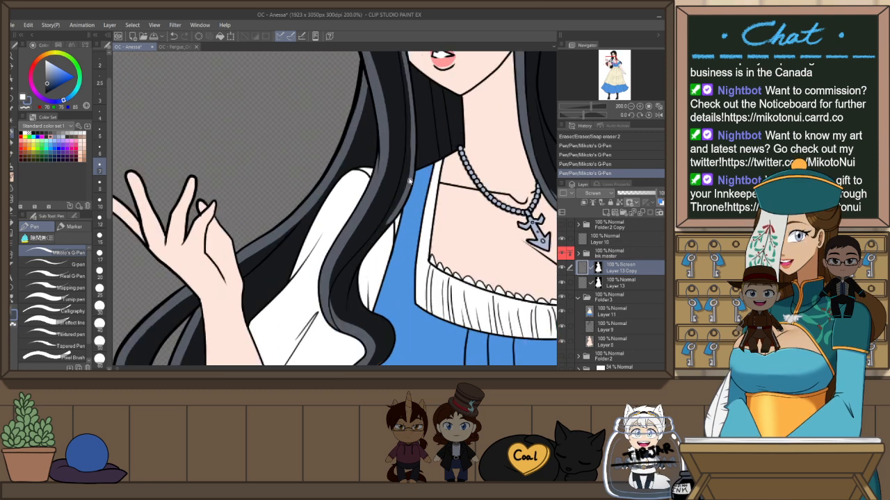
pyautogui.hotkey('ctrl', 'z')
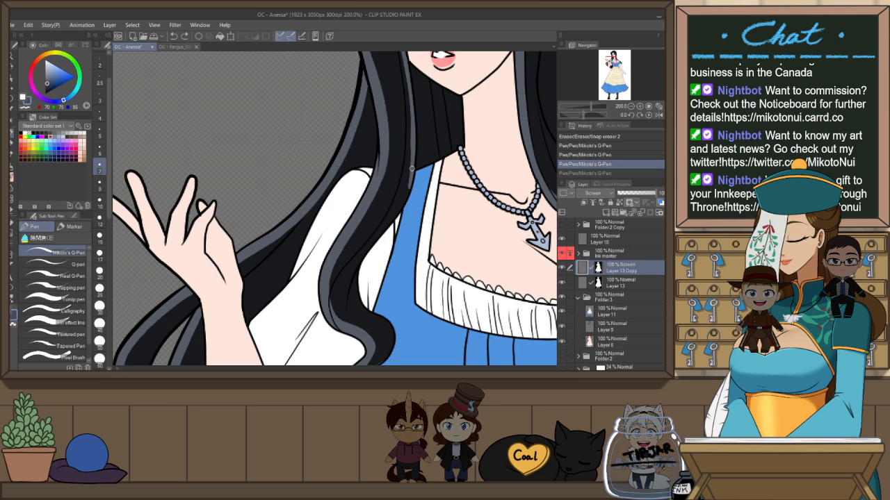
pyautogui.moveTo(410, 180); pyautogui.dragTo(387, 230)
pyautogui.hotkey('ctrl', 'z')
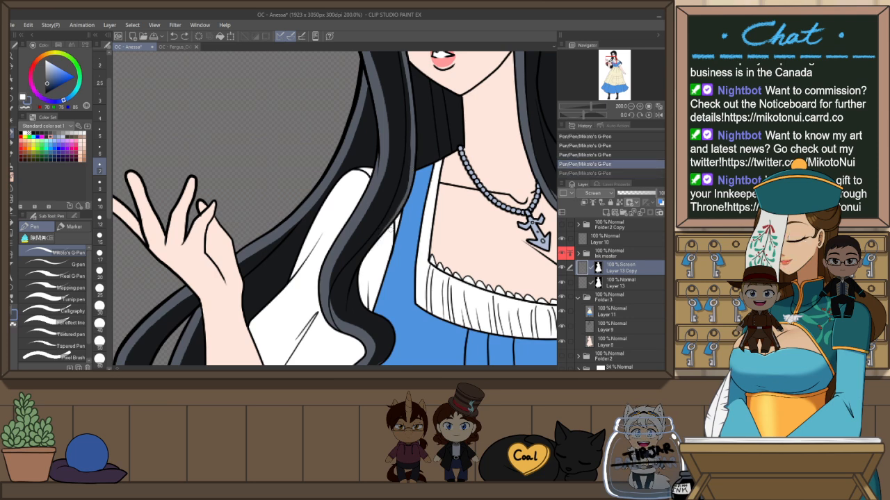
# Narrow the new highlight beside the neck on the raised-hand side with Snap eraser 2 at size 17
pyautogui.press('h')
pyautogui.press('e')
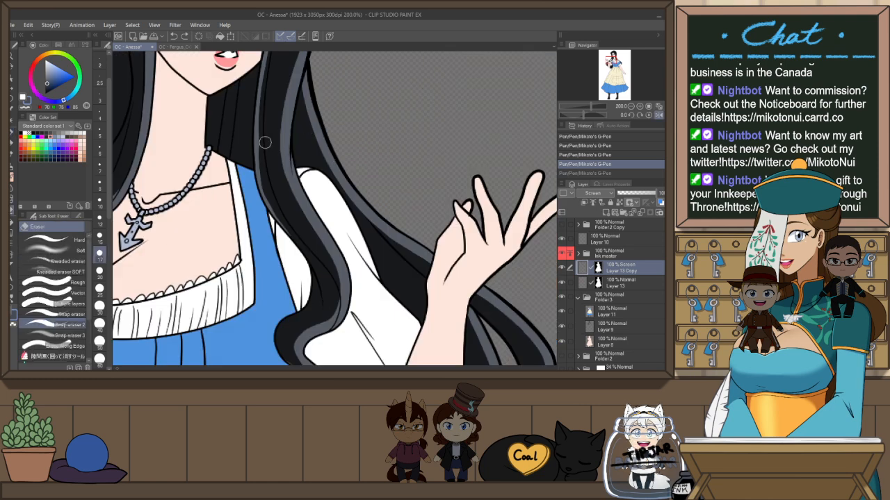
pyautogui.moveTo(260, 114)
pyautogui.mouseDown()
pyautogui.moveTo(269, 175)
pyautogui.moveTo(266, 108)
pyautogui.moveTo(265, 172)
pyautogui.mouseUp()
pyautogui.hotkey('ctrl', 'z')
pyautogui.hotkey('ctrl', 'z')
pyautogui.moveTo(262, 131); pyautogui.dragTo(269, 189)
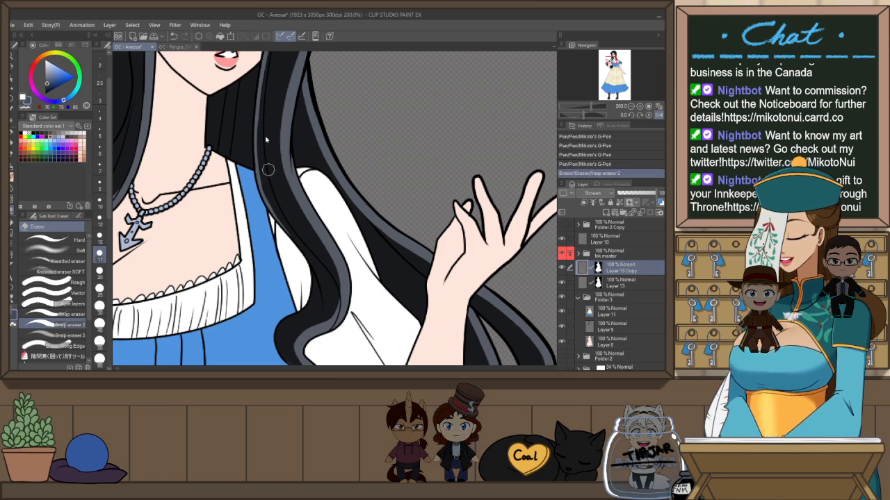
pyautogui.hotkey('ctrl', 'z')
pyautogui.moveTo(264, 116); pyautogui.dragTo(267, 178)
pyautogui.hotkey('ctrl', 'z')
pyautogui.moveTo(265, 118); pyautogui.dragTo(270, 192)
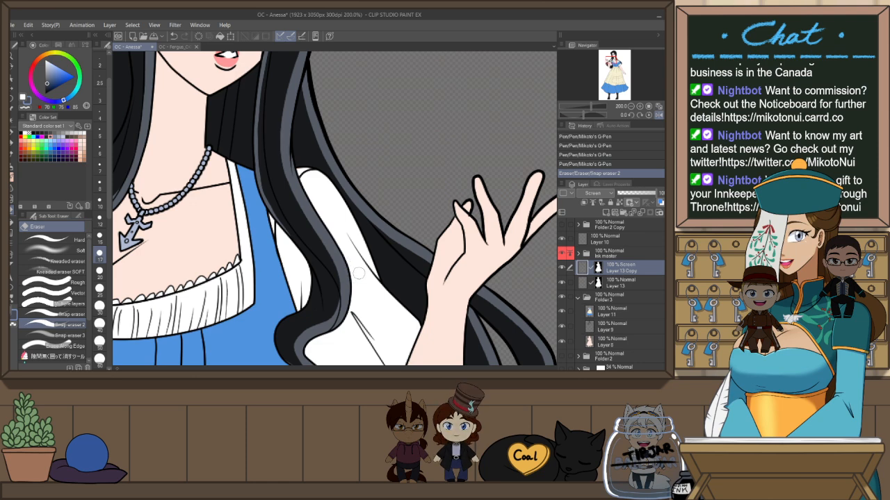
pyautogui.scroll(-2, 359, 273)
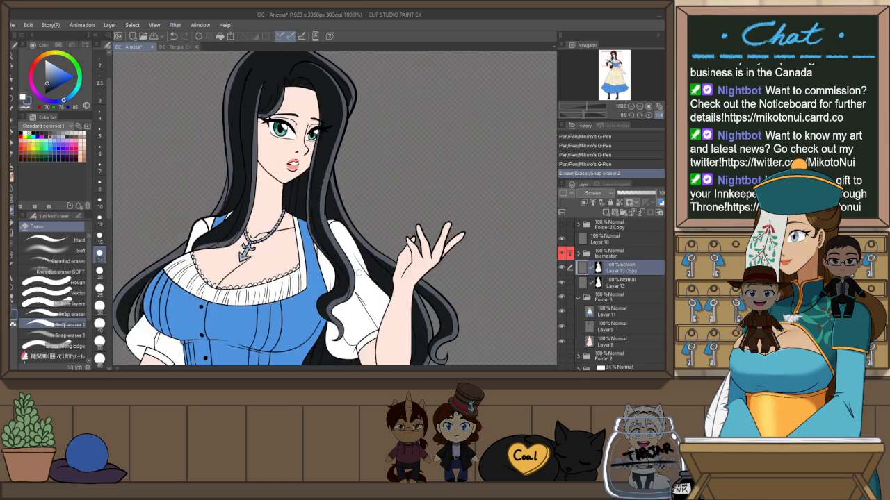
pyautogui.moveTo(376, 211); pyautogui.dragTo(420, 216)
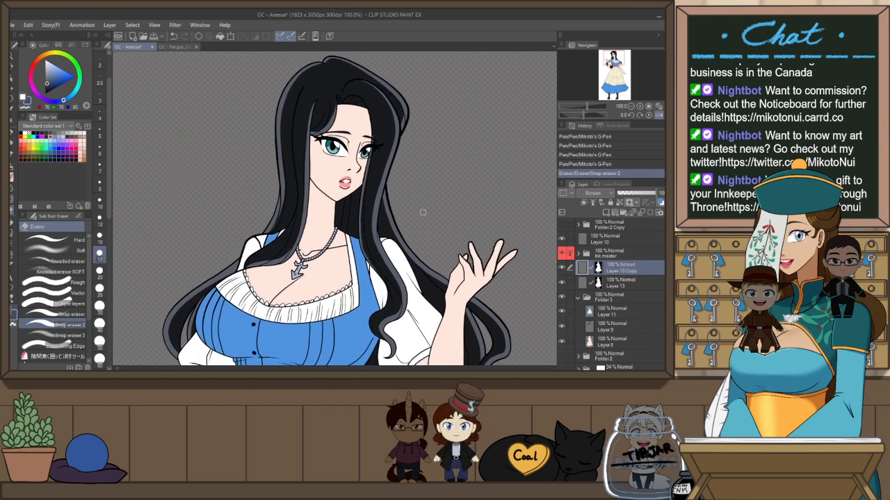
# Trim the highlight on the near-side front lock between the cheek and neck with Snap eraser 2 at size 17
pyautogui.press('h')
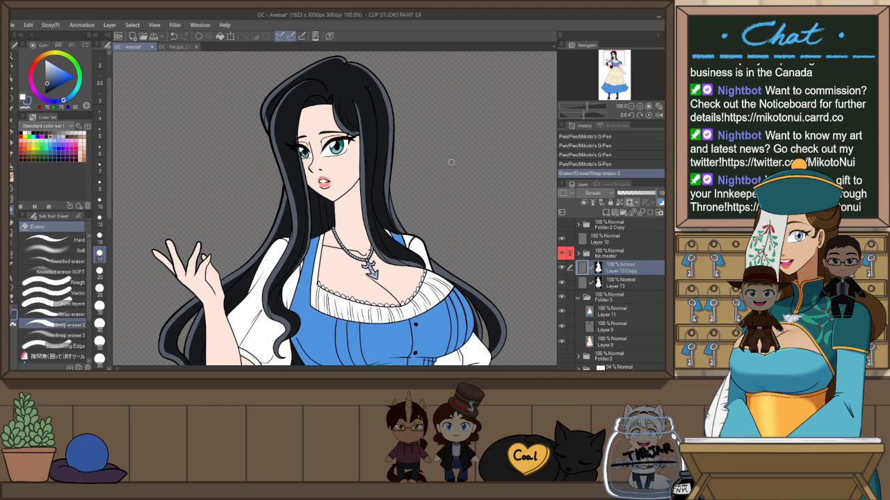
pyautogui.press('r')
pyautogui.moveTo(451, 162); pyautogui.dragTo(402, 200)
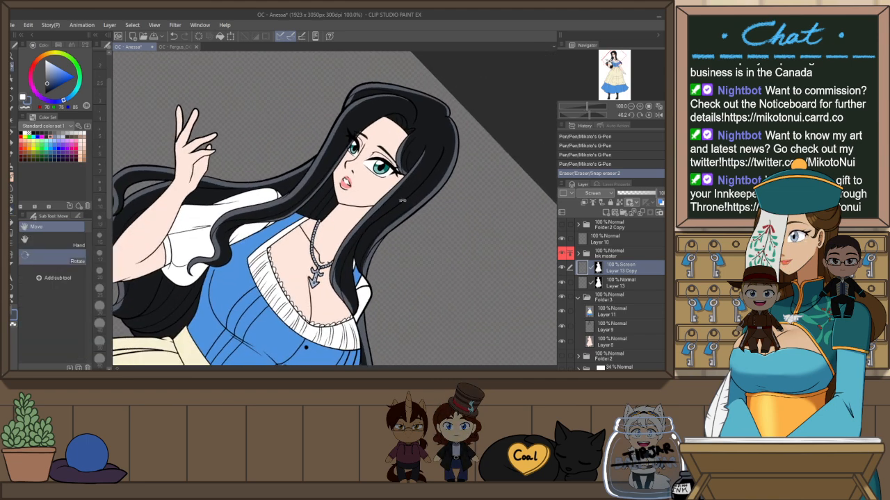
pyautogui.press('e')
pyautogui.scroll(2, 361, 218)
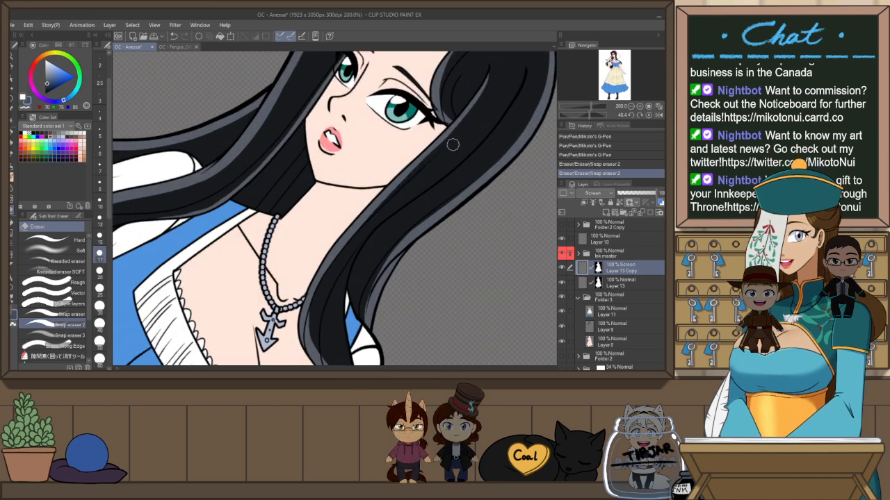
pyautogui.hotkey('ctrl', 'z')
pyautogui.hotkey('ctrl', 'y')
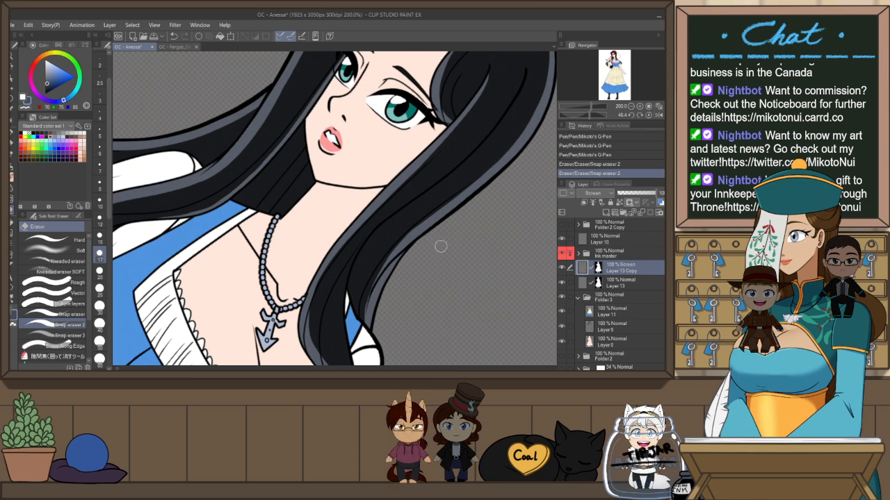
pyautogui.hotkey('ctrl', '@')
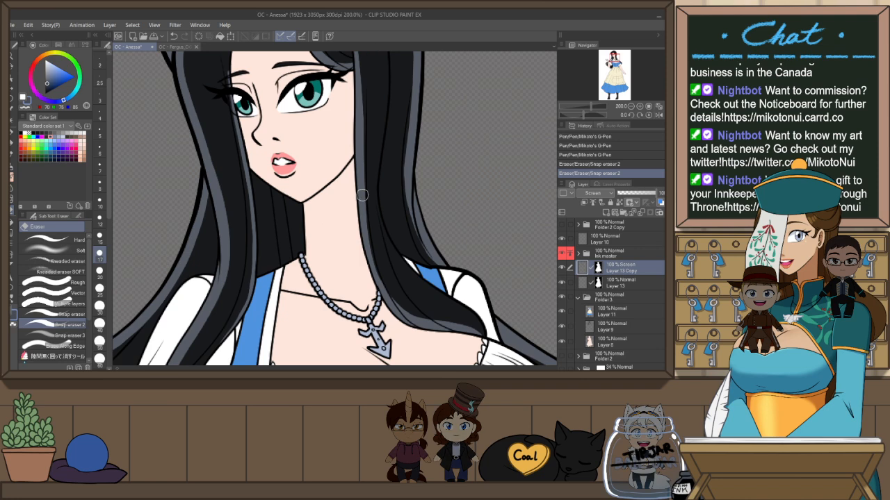
# Extend the thin highlight down the wavy lock over the bodice strap with Mikoto's G-Pen at size 7
pyautogui.scroll(-2, 469, 181)
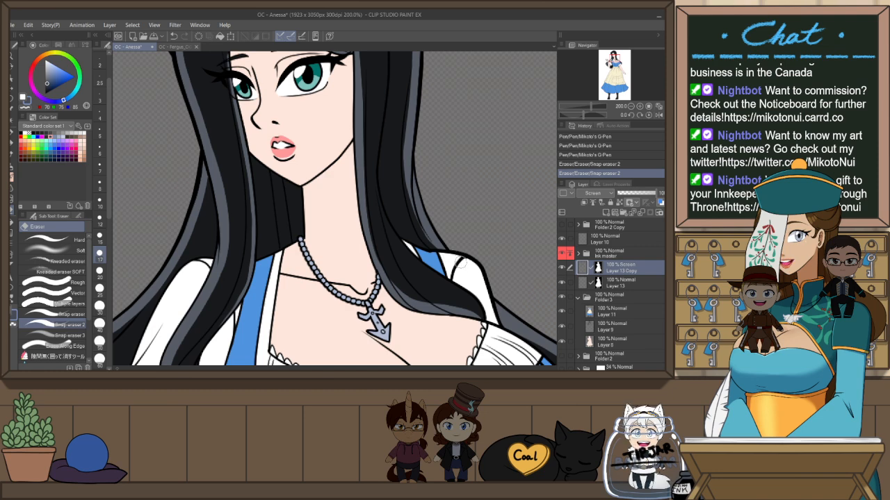
pyautogui.press('h')
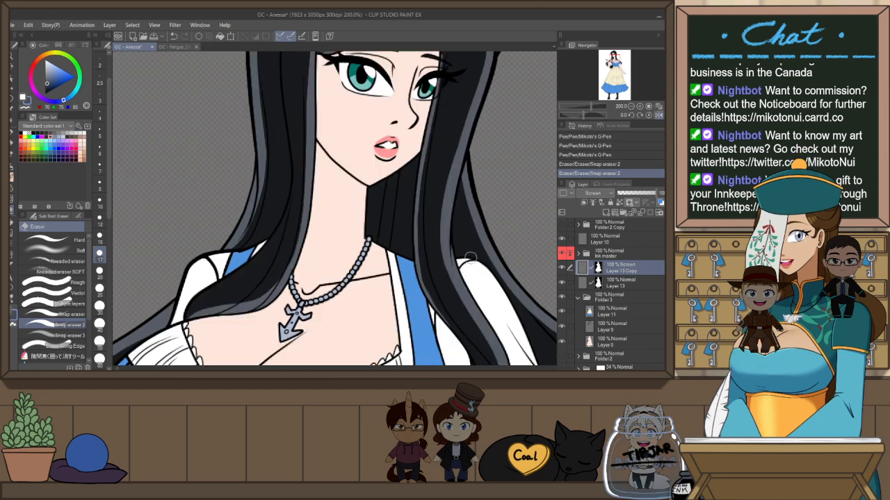
pyautogui.moveTo(470, 295); pyautogui.dragTo(471, 241)
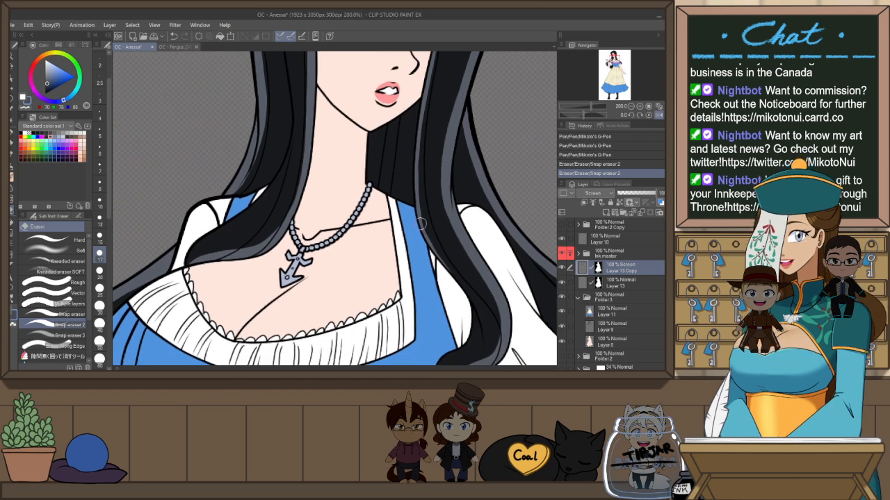
pyautogui.press('p')
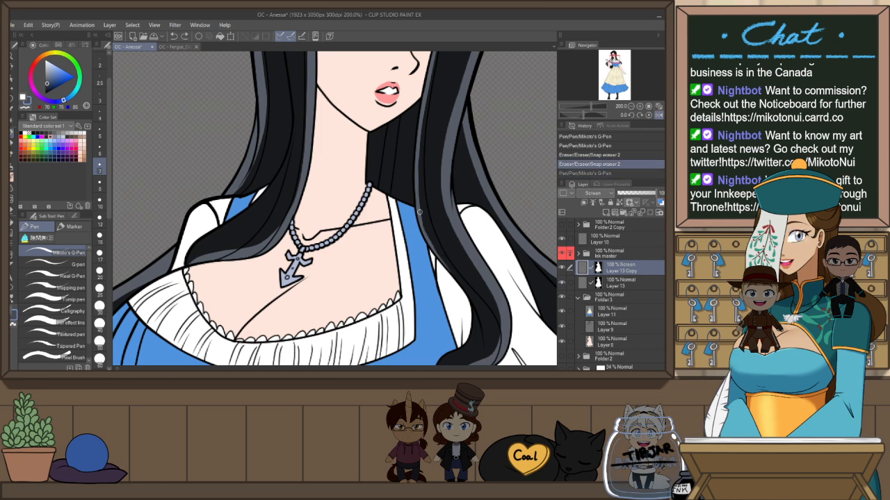
pyautogui.moveTo(420, 212); pyautogui.dragTo(427, 222)
pyautogui.moveTo(443, 263); pyautogui.dragTo(447, 267)
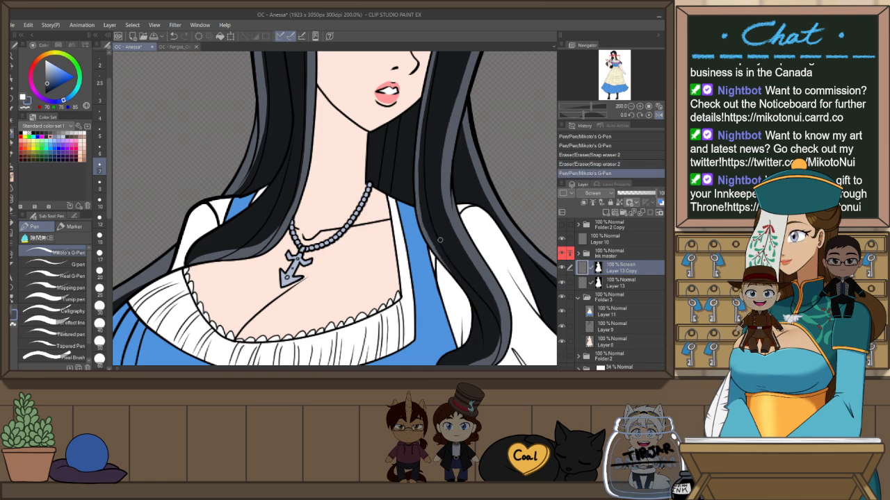
pyautogui.moveTo(425, 233); pyautogui.dragTo(464, 287)
pyautogui.hotkey('ctrl', 'z')
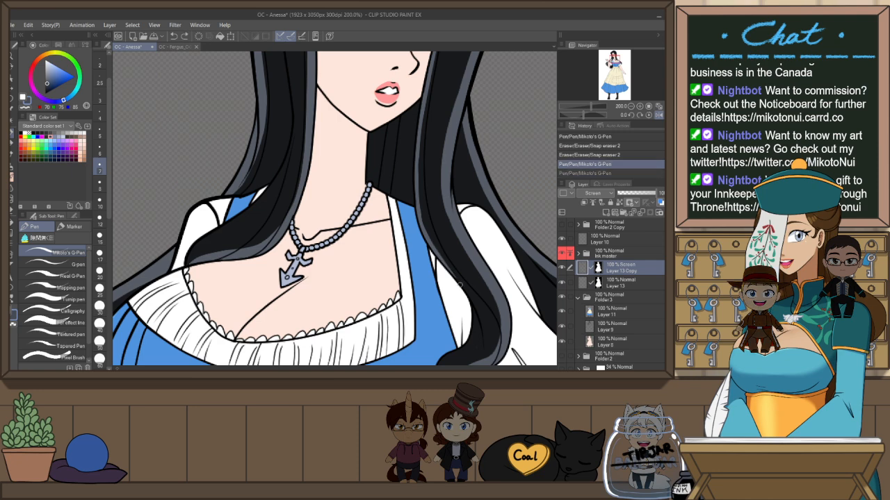
pyautogui.press('h')
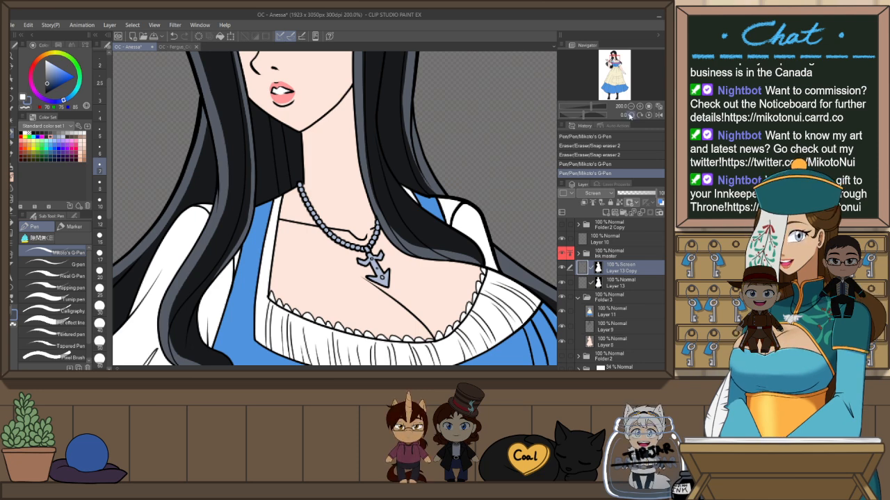
# Trim the highlight on the near-side hair passing over the shoulder beside the frilled neckline with Snap eraser 2 at size 17
pyautogui.moveTo(456, 315); pyautogui.dragTo(471, 231)
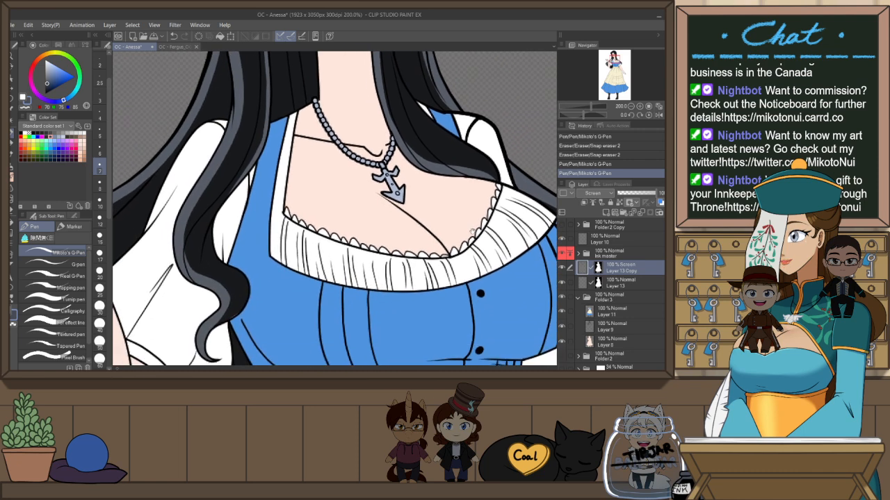
pyautogui.press('h')
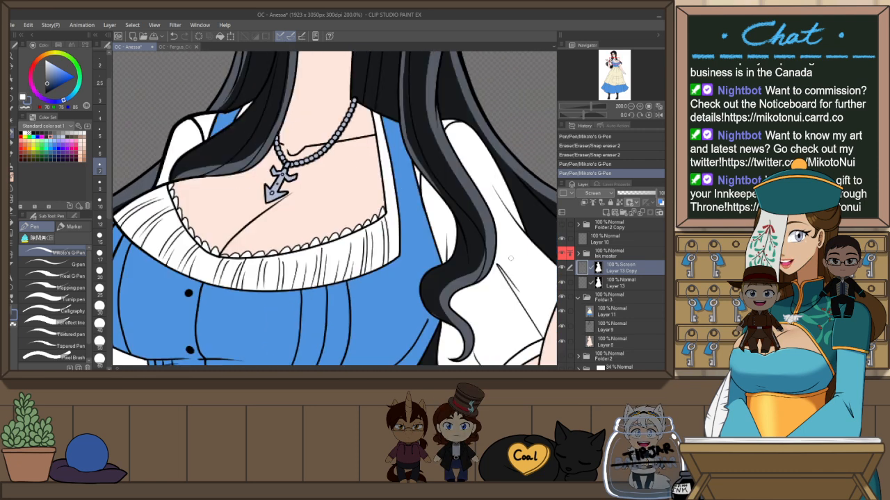
pyautogui.moveTo(224, 296); pyautogui.dragTo(404, 223)
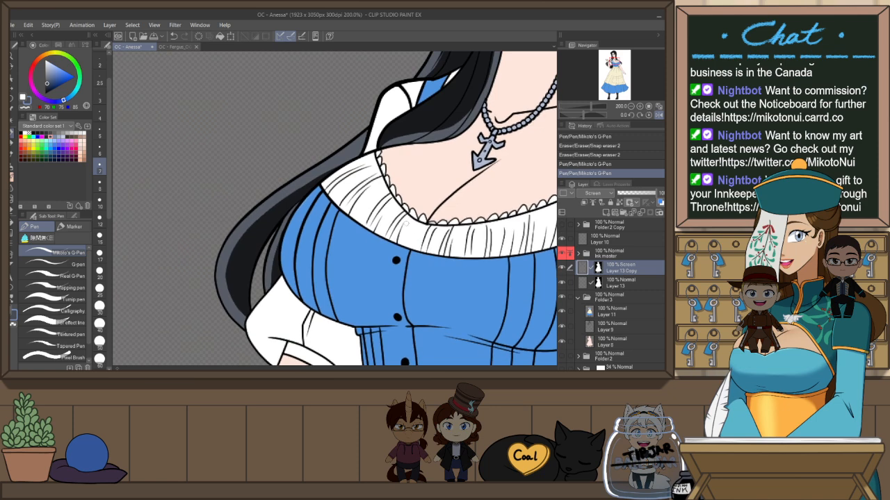
pyautogui.press('e')
pyautogui.moveTo(333, 172); pyautogui.dragTo(367, 152)
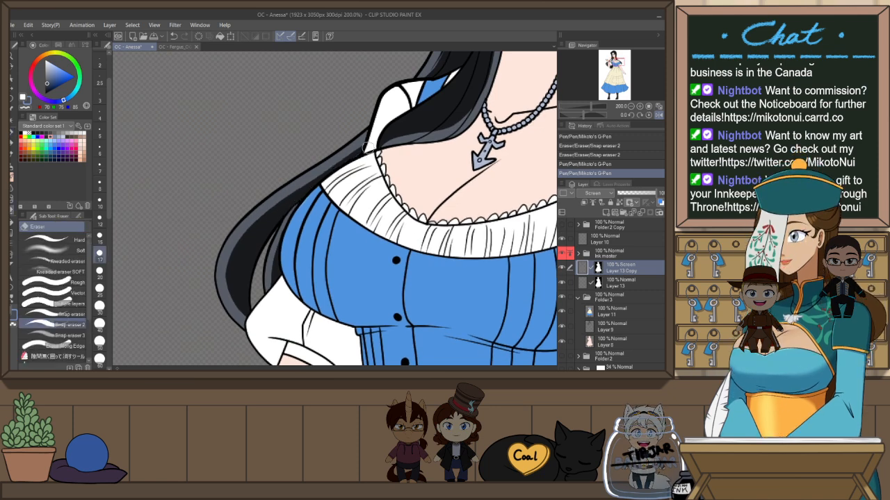
pyautogui.press('h')
pyautogui.press('h')
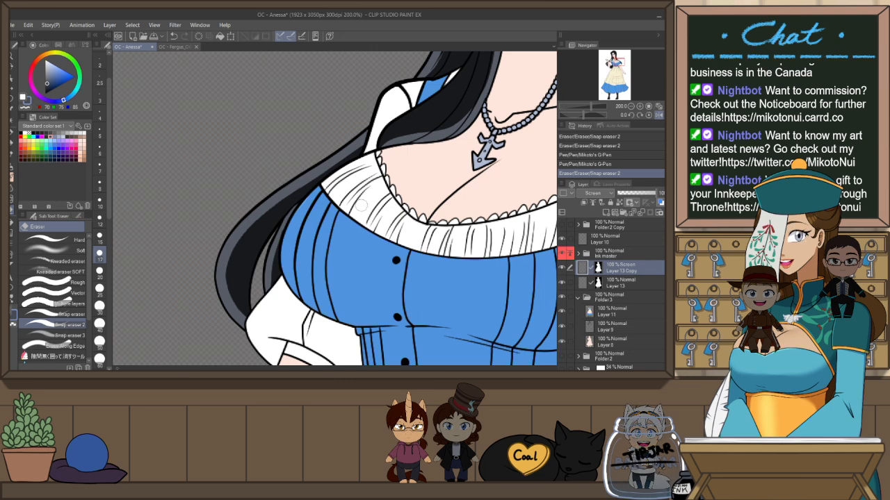
# Trim the highlight on the small patch of hair between the lowered arm's sleeve and the waistband with Snap eraser 2 at size 17
pyautogui.scroll(-2, 436, 194)
pyautogui.moveTo(490, 211); pyautogui.dragTo(469, 229)
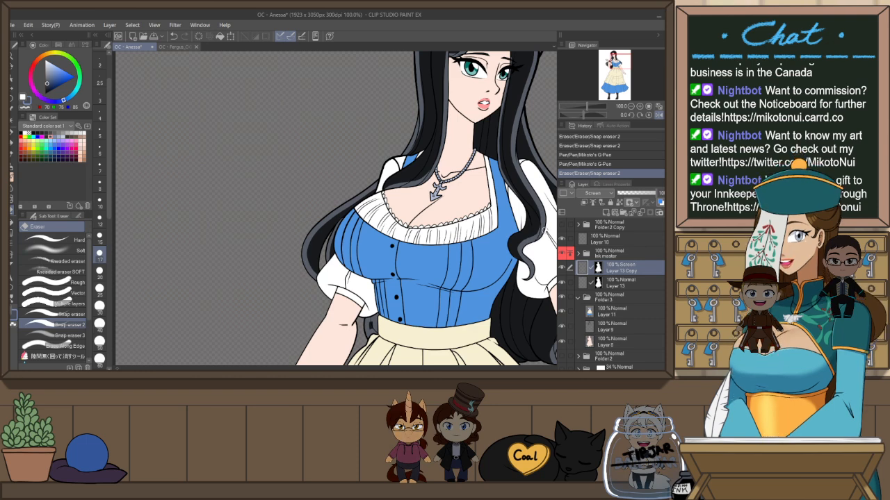
pyautogui.moveTo(537, 234); pyautogui.dragTo(497, 241)
pyautogui.moveTo(511, 285); pyautogui.dragTo(503, 220)
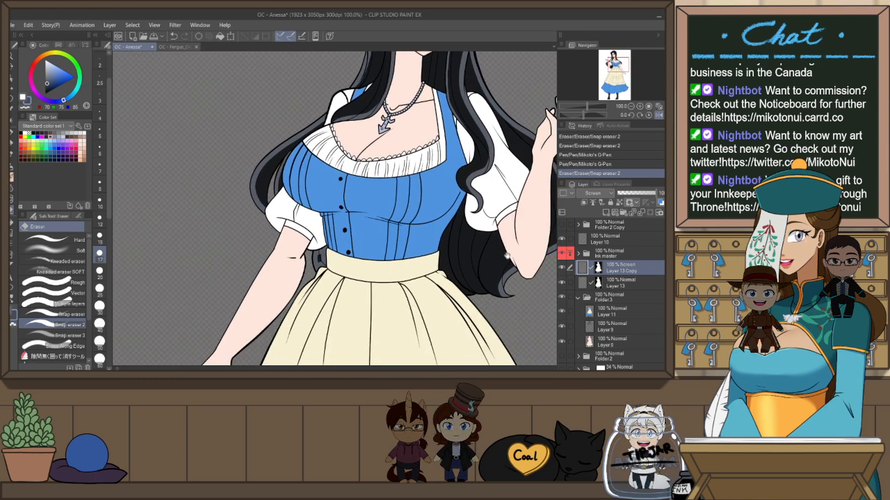
pyautogui.scroll(2, 320, 252)
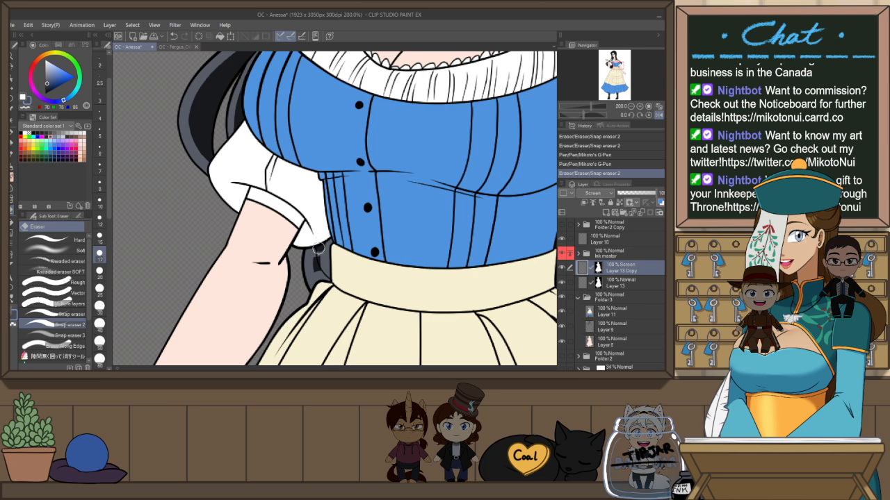
pyautogui.moveTo(321, 271)
pyautogui.mouseDown()
pyautogui.moveTo(324, 248)
pyautogui.moveTo(324, 275)
pyautogui.mouseUp()
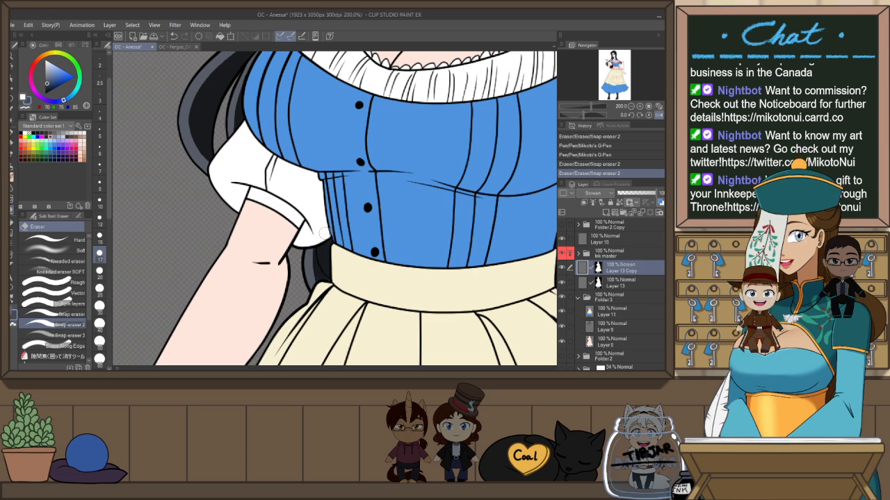
pyautogui.click(335, 295)
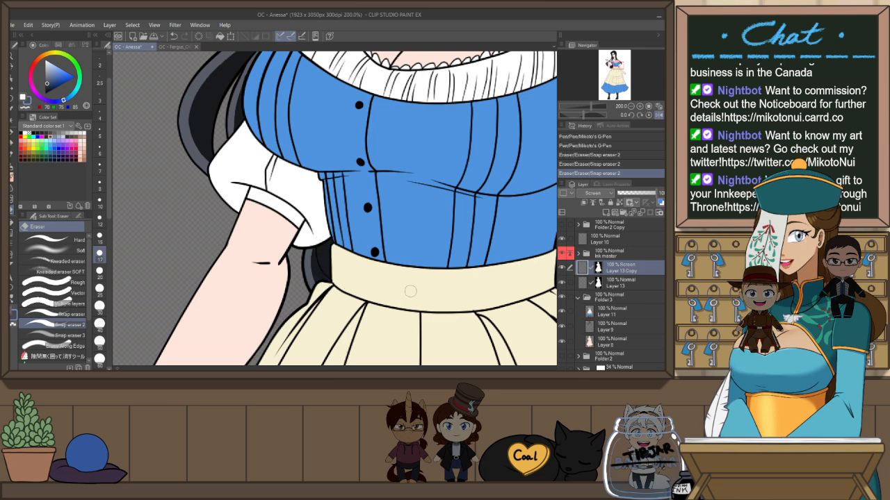
# Paint a thin highlight on the front lock beside the neck with Mikoto's G-Pen at size 7 and compare the hair with and without it
pyautogui.scroll(-1, 410, 291)
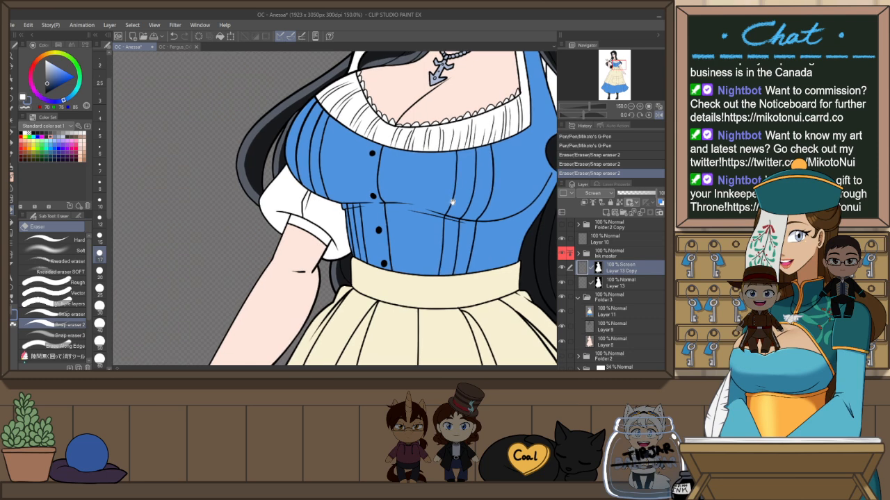
pyautogui.moveTo(453, 202); pyautogui.dragTo(405, 293)
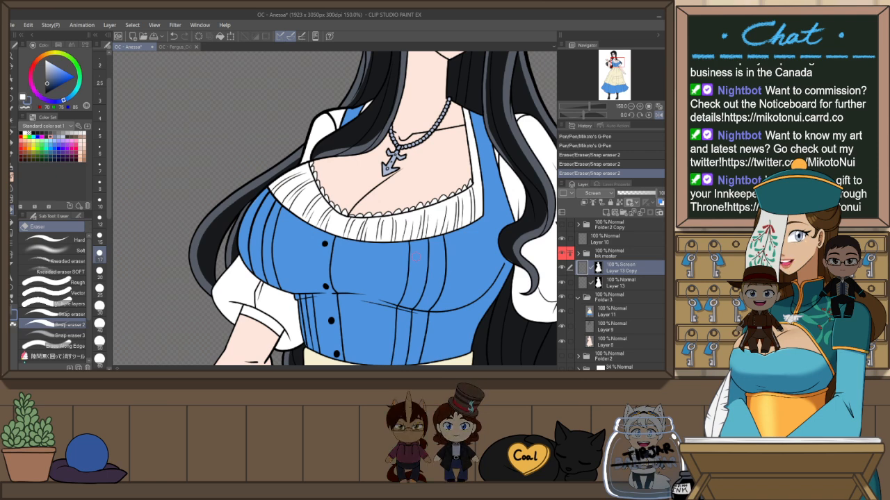
pyautogui.moveTo(464, 116); pyautogui.dragTo(454, 159)
pyautogui.press('h')
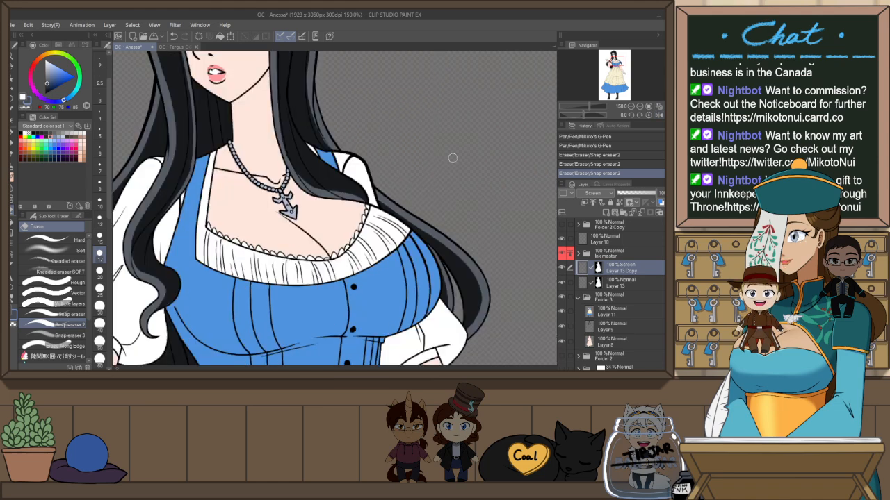
pyautogui.press('h')
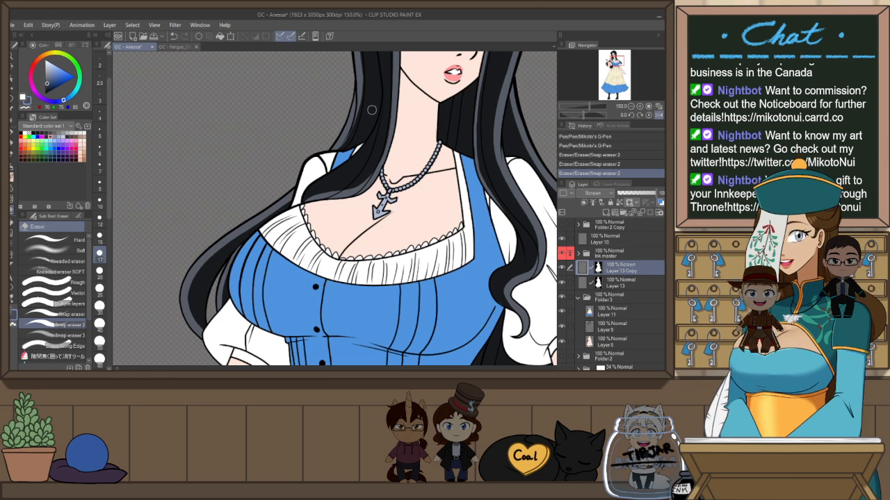
pyautogui.press('p')
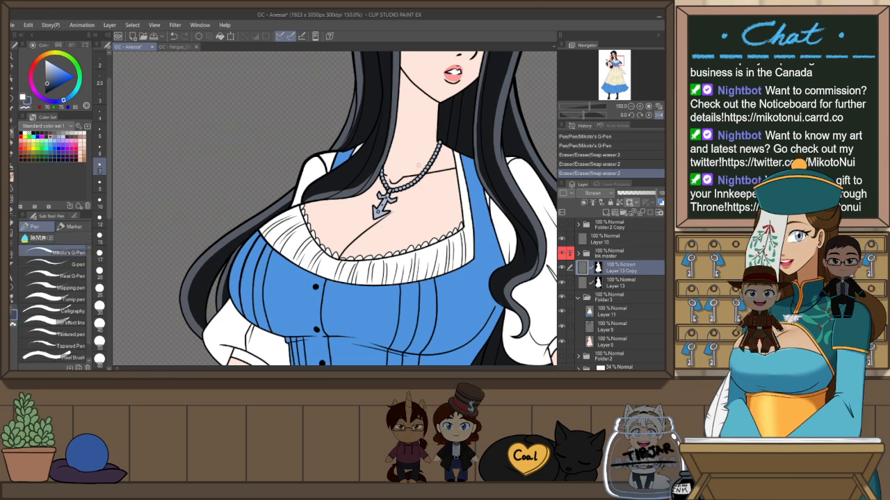
pyautogui.moveTo(388, 170); pyautogui.dragTo(382, 190)
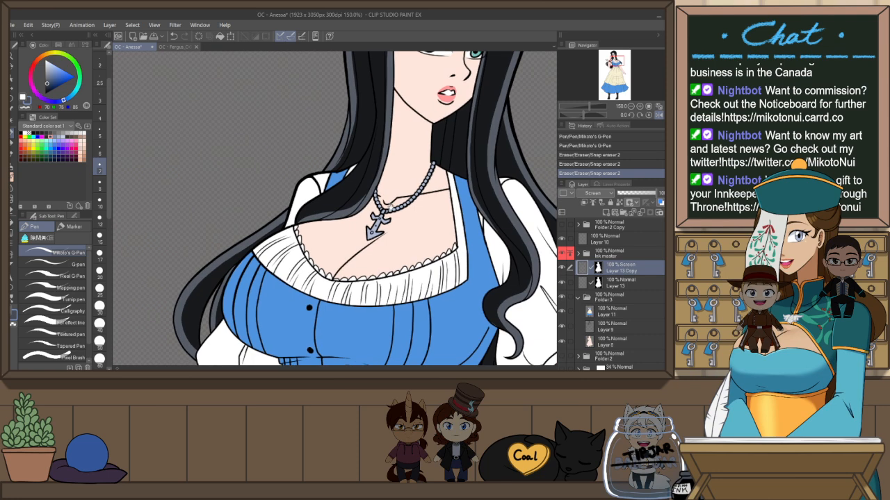
pyautogui.press('h')
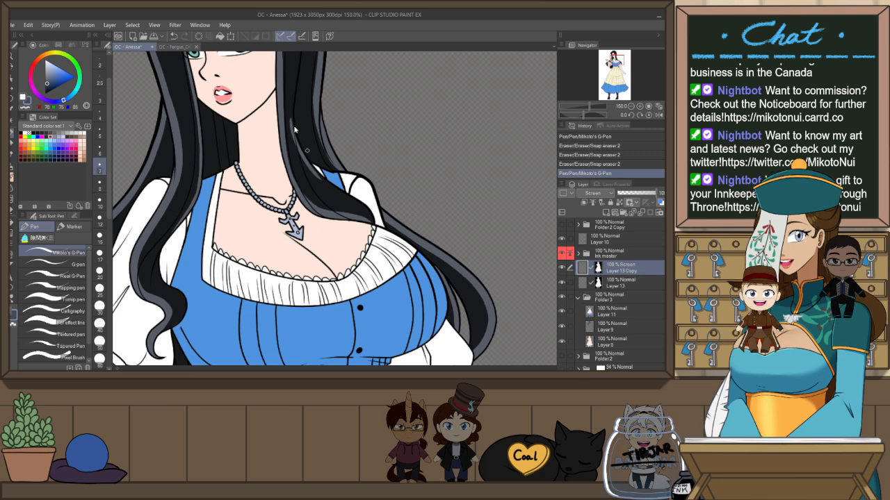
pyautogui.hotkey('ctrl', 'z')
pyautogui.hotkey('ctrl', 'z')
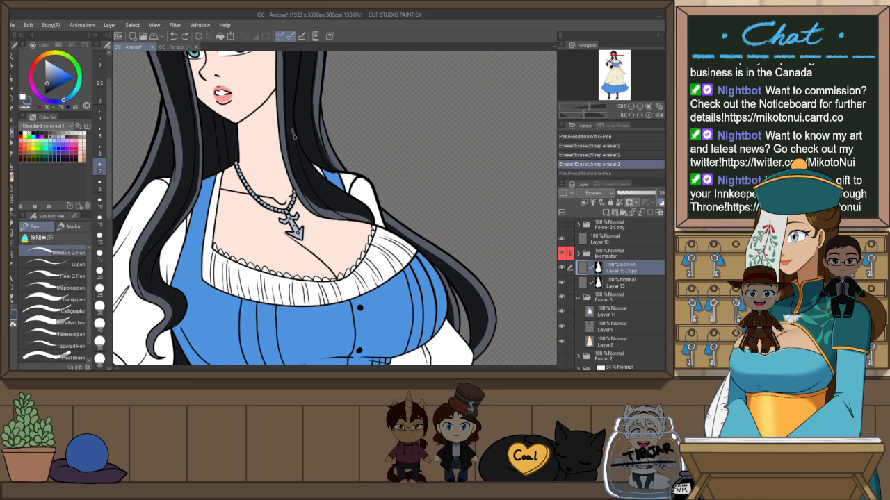
pyautogui.hotkey('ctrl', 'y')
pyautogui.hotkey('ctrl', 'z')
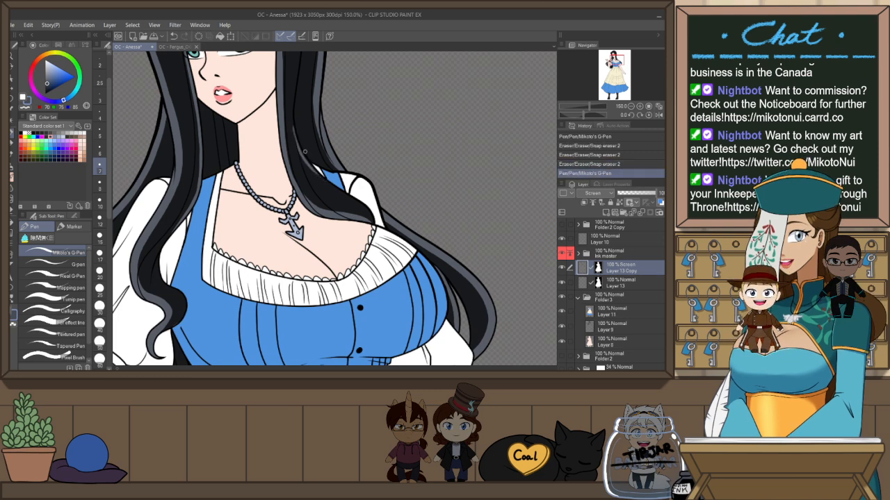
# Rework the front lock's thin inner highlight and extend it down past the necklace with Mikoto's G-Pen at size 7
pyautogui.press('r')
pyautogui.moveTo(489, 116); pyautogui.dragTo(500, 216)
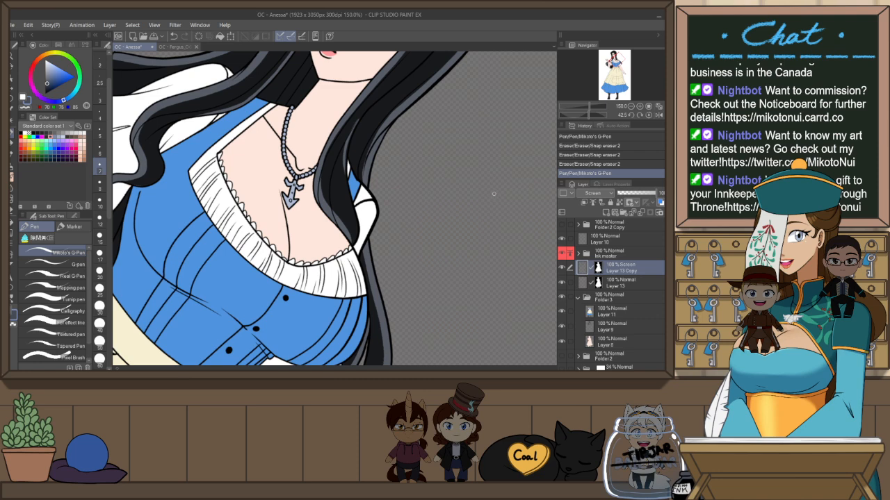
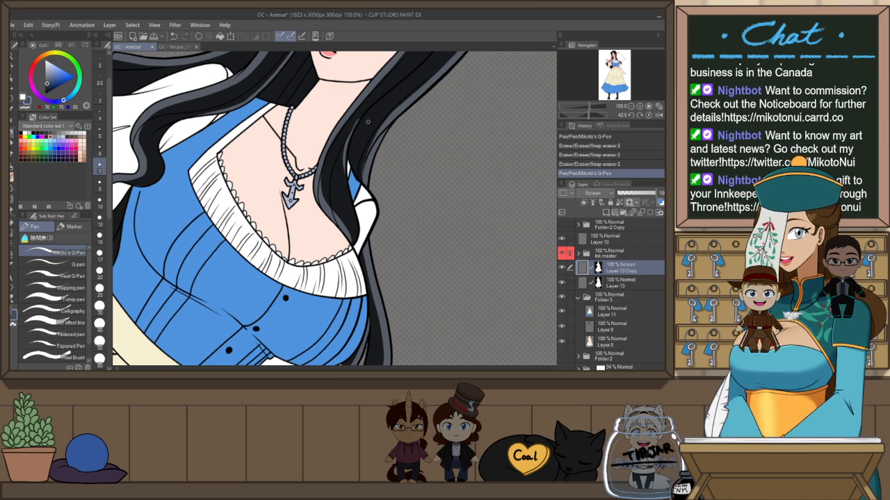
pyautogui.scroll(1, 361, 127)
pyautogui.hotkey('ctrl', 'z')
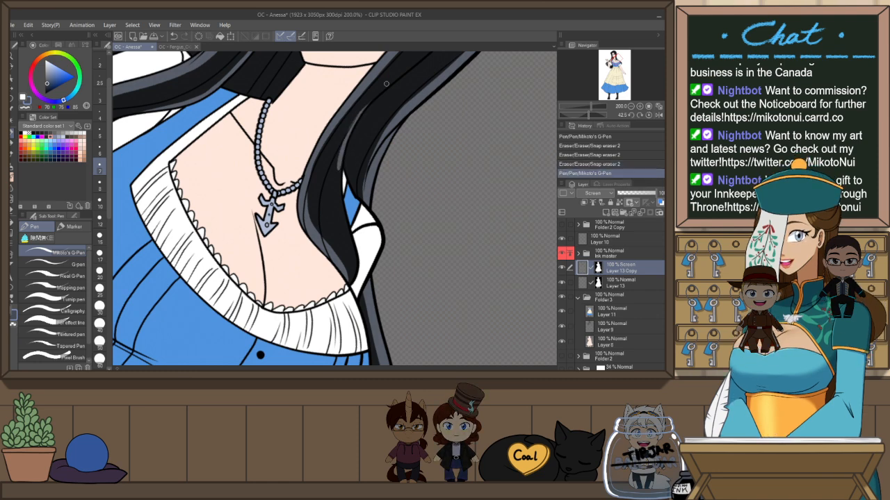
pyautogui.moveTo(342, 170); pyautogui.dragTo(338, 209)
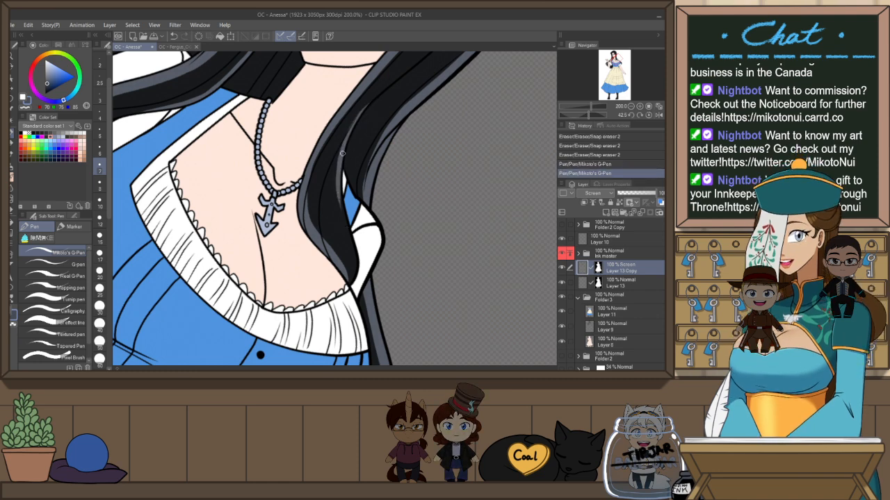
pyautogui.hotkey('ctrl', 'z')
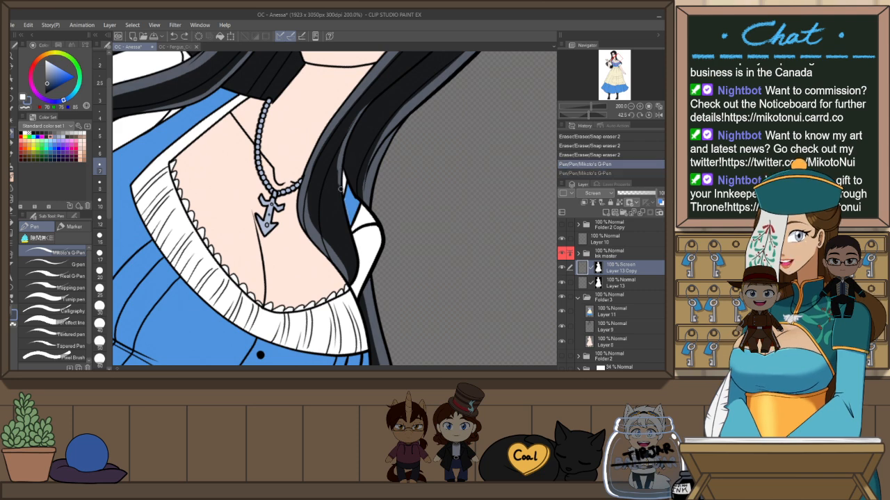
pyautogui.moveTo(343, 167); pyautogui.dragTo(338, 221)
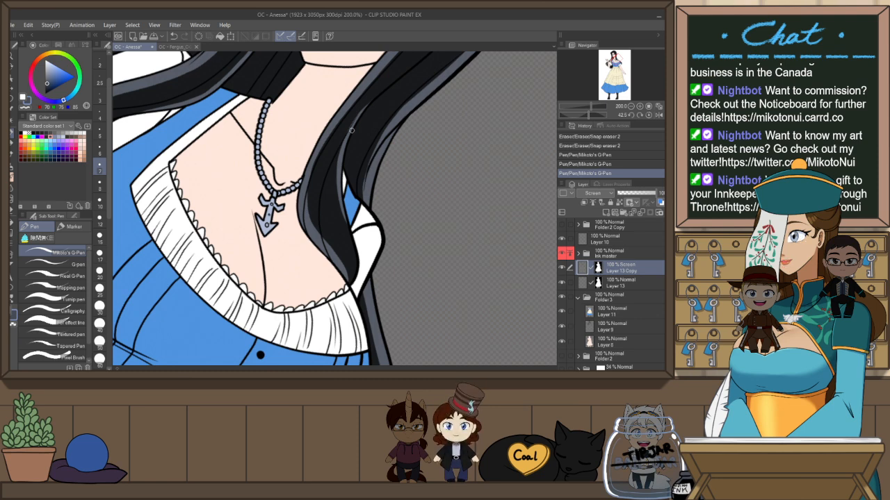
# Thin the new highlight on the front lock beside the necklace with Snap eraser 2 at size 10
pyautogui.press('e')
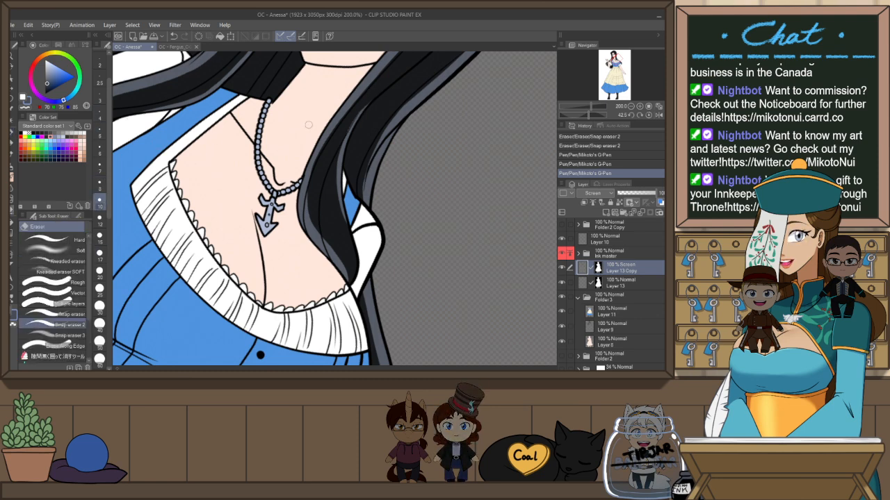
pyautogui.moveTo(340, 142); pyautogui.dragTo(332, 210)
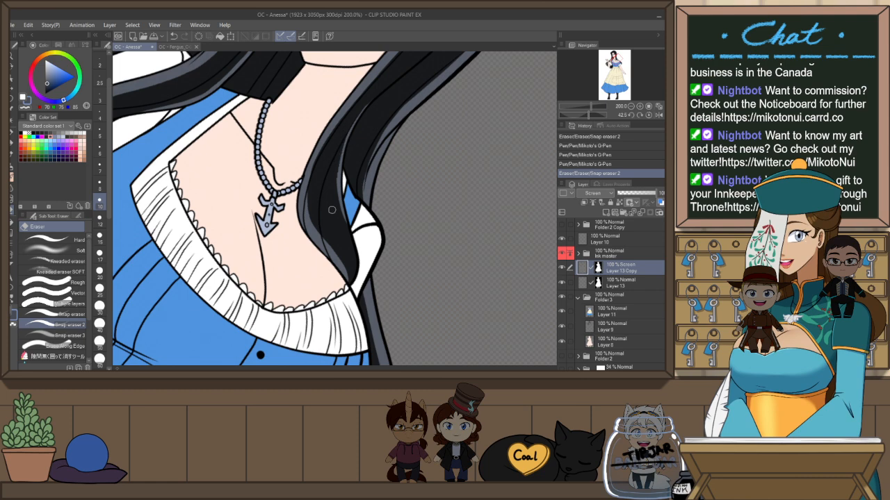
pyautogui.moveTo(337, 158); pyautogui.dragTo(340, 207)
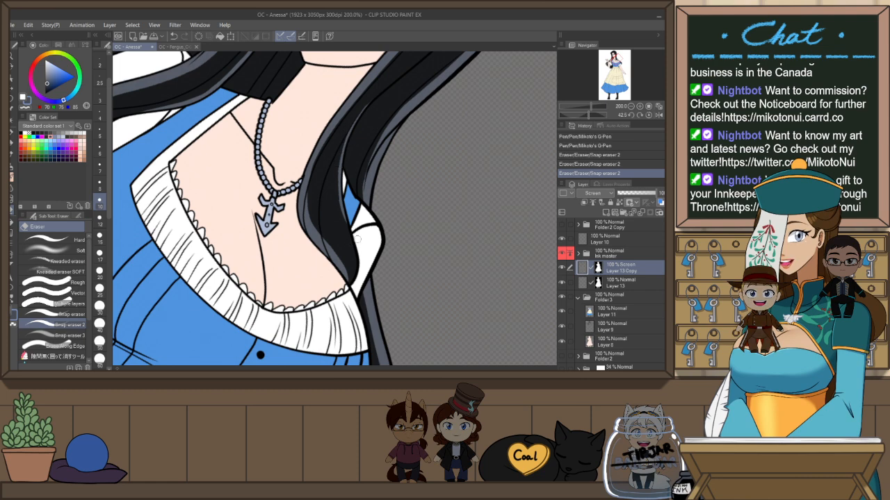
# Continue the highlight along the outer edge of the front lock to its tip above the frilled neckline with Mikoto's G-Pen at size 7
pyautogui.press('h')
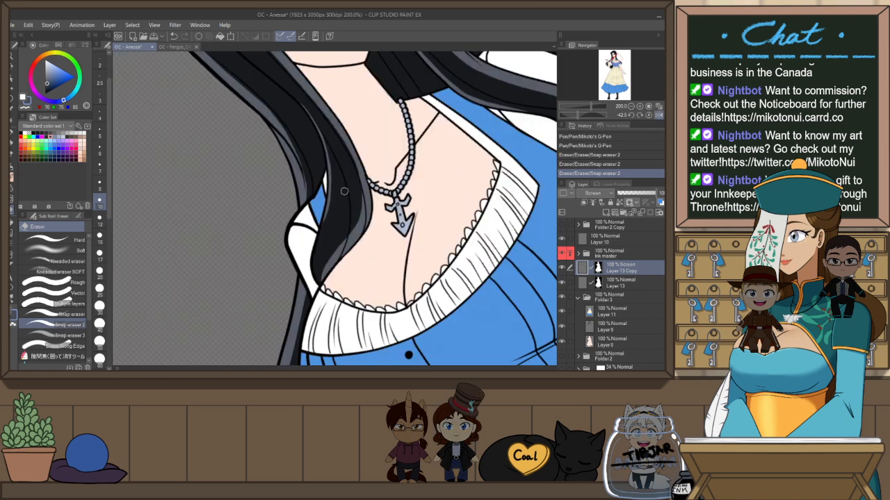
pyautogui.press('p')
pyautogui.moveTo(324, 225); pyautogui.dragTo(317, 278)
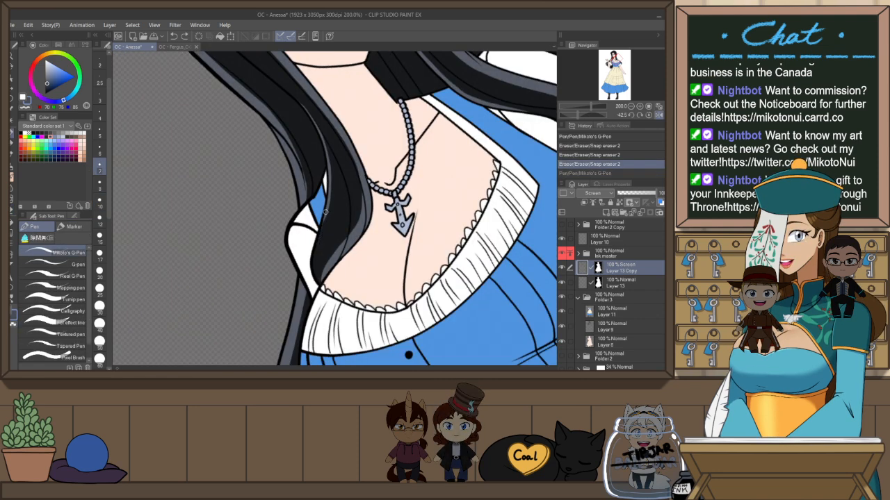
pyautogui.hotkey('ctrl', 'z')
pyautogui.hotkey('ctrl', 'y')
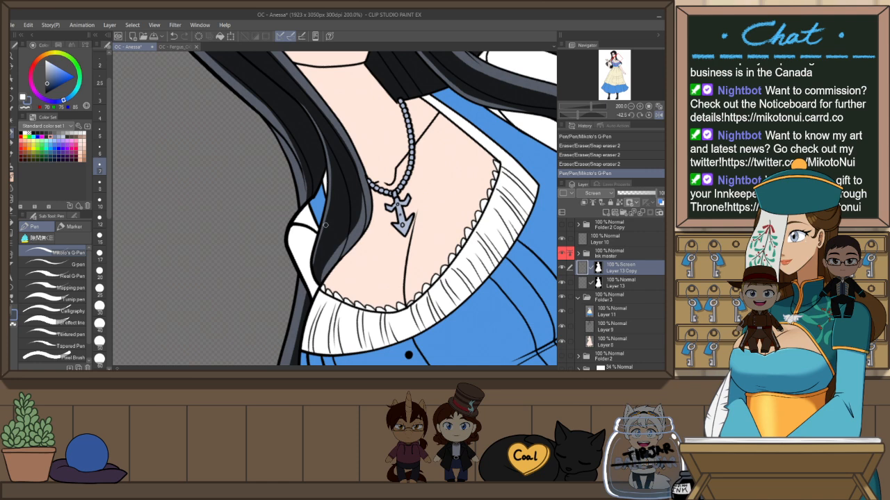
pyautogui.moveTo(328, 207); pyautogui.dragTo(310, 275)
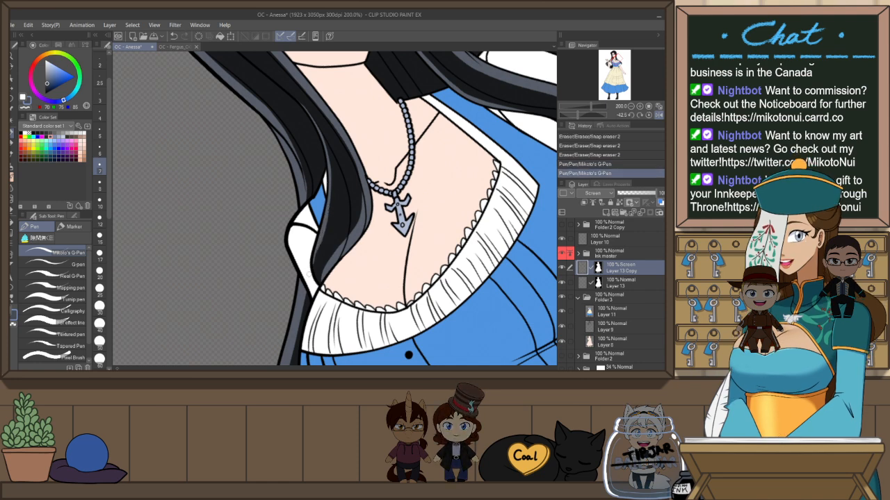
pyautogui.hotkey('ctrl', 'z')
pyautogui.hotkey('ctrl', 'y')
pyautogui.hotkey('ctrl', 'z')
pyautogui.moveTo(313, 257); pyautogui.dragTo(320, 284)
pyautogui.hotkey('ctrl', 'y')
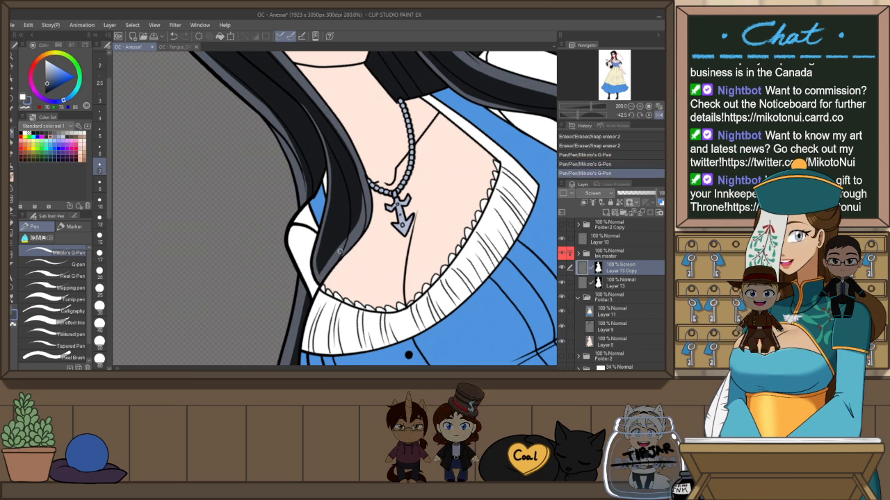
# Check the hair highlights across the whole upper figure in both normal and mirrored orientation
pyautogui.scroll(-1, 432, 188)
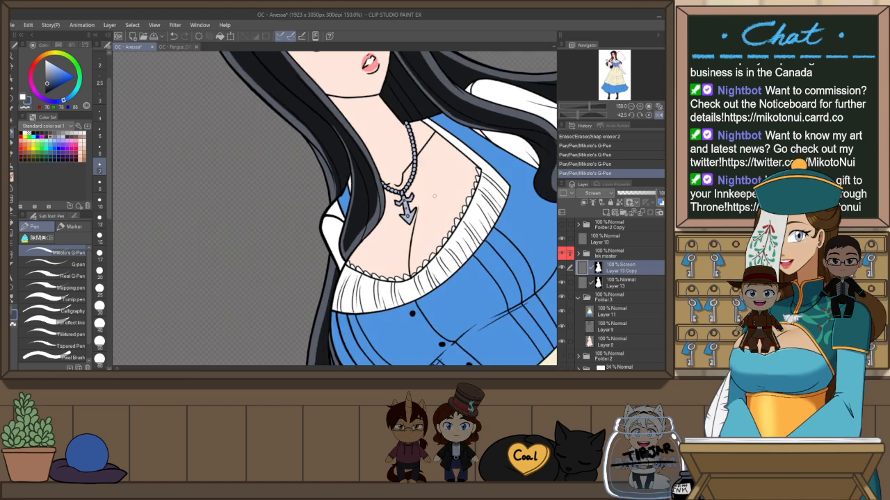
pyautogui.hotkey('ctrl', '@')
pyautogui.scroll(-3, 442, 188)
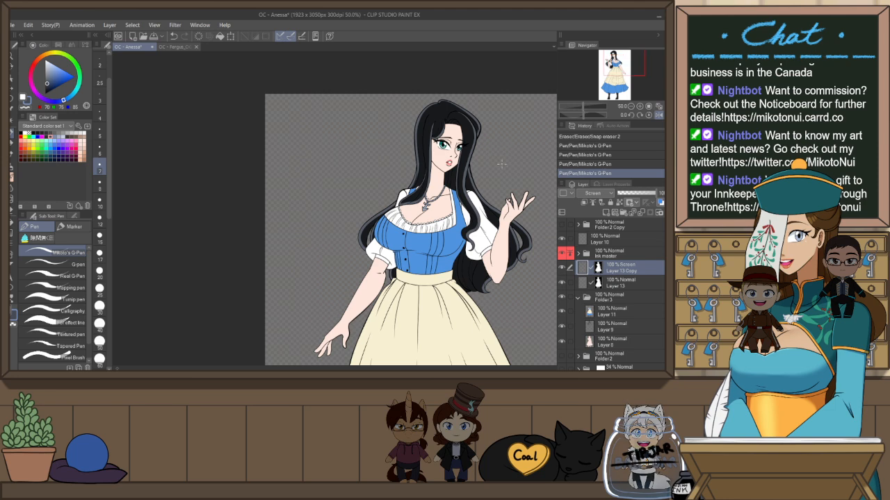
pyautogui.moveTo(499, 173); pyautogui.dragTo(484, 182)
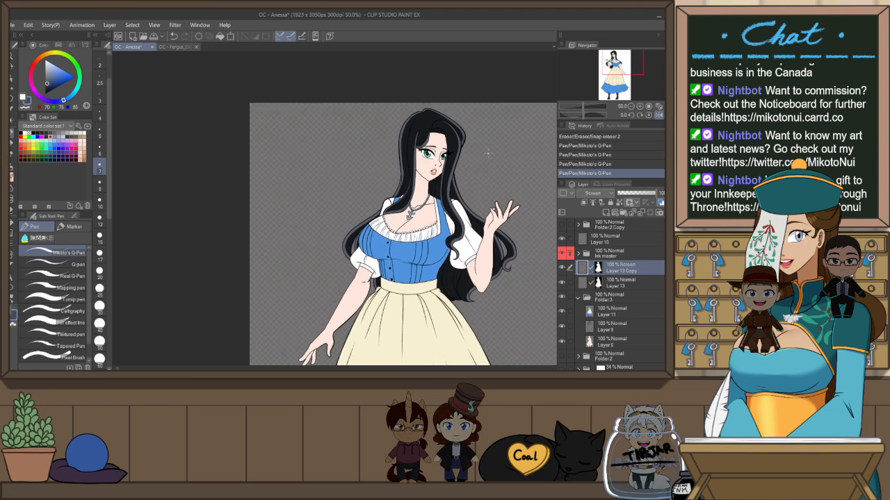
pyautogui.press('h')
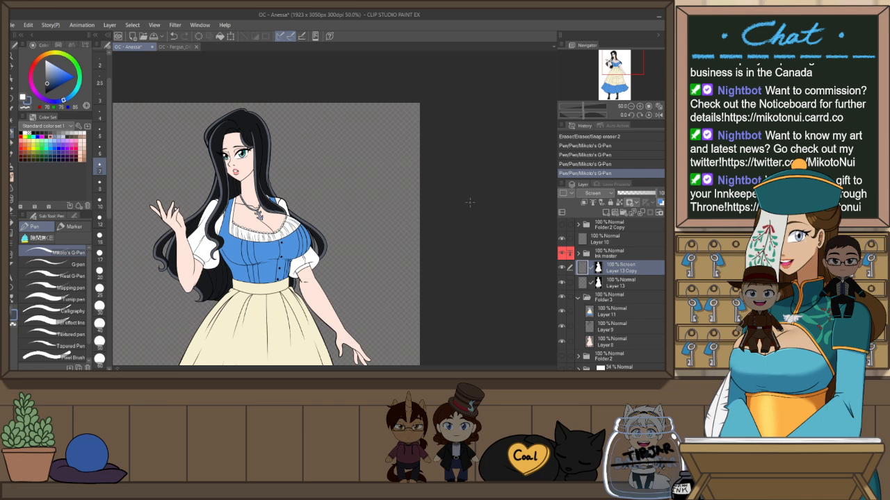
pyautogui.moveTo(356, 273); pyautogui.dragTo(411, 262)
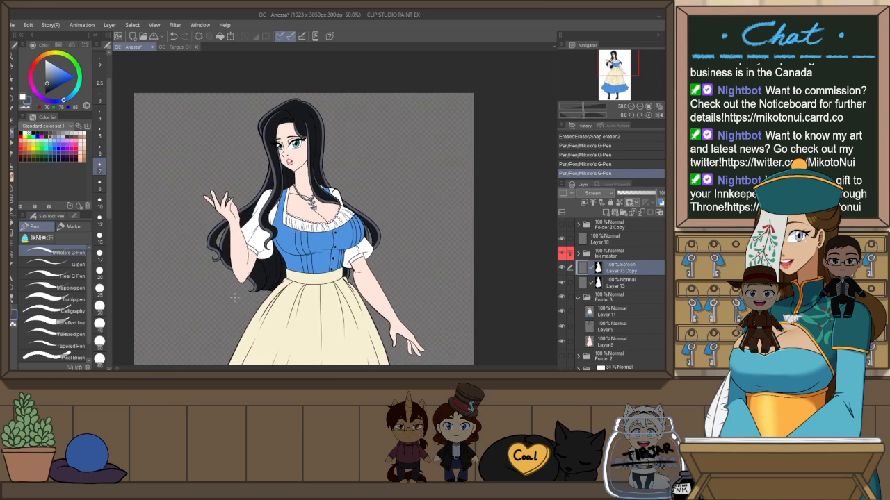
pyautogui.scroll(4, 239, 294)
pyautogui.press('h')
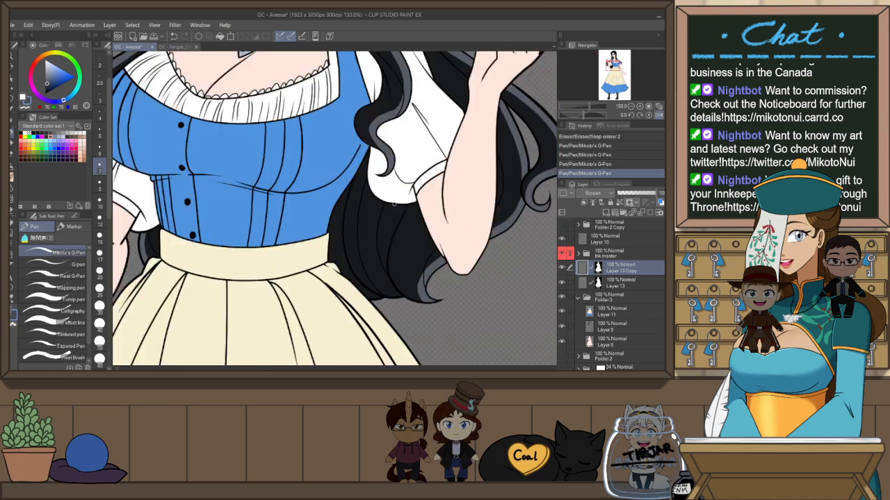
# Try to paint a long highlight down the middle of the lower back hair beneath the sleeve with Mikoto's G-Pen at size 7
pyautogui.moveTo(399, 228); pyautogui.dragTo(391, 292)
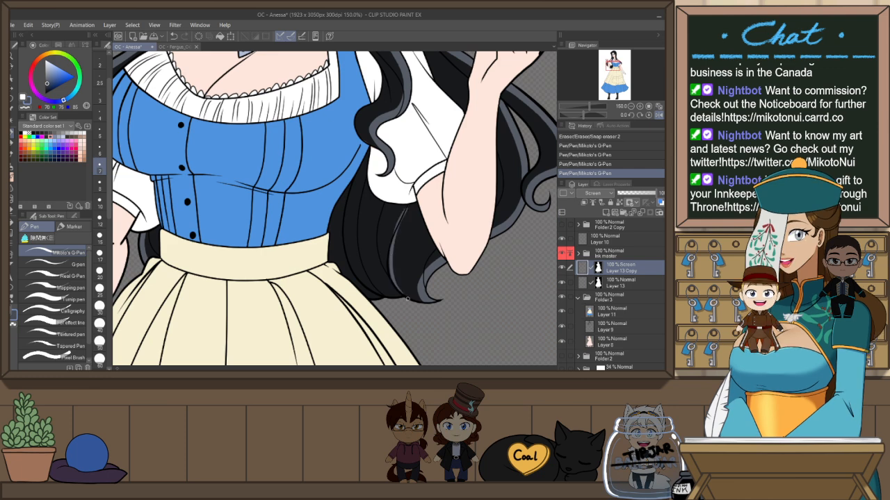
pyautogui.hotkey('ctrl', 'z')
pyautogui.moveTo(395, 236); pyautogui.dragTo(391, 249)
pyautogui.hotkey('ctrl', 'z')
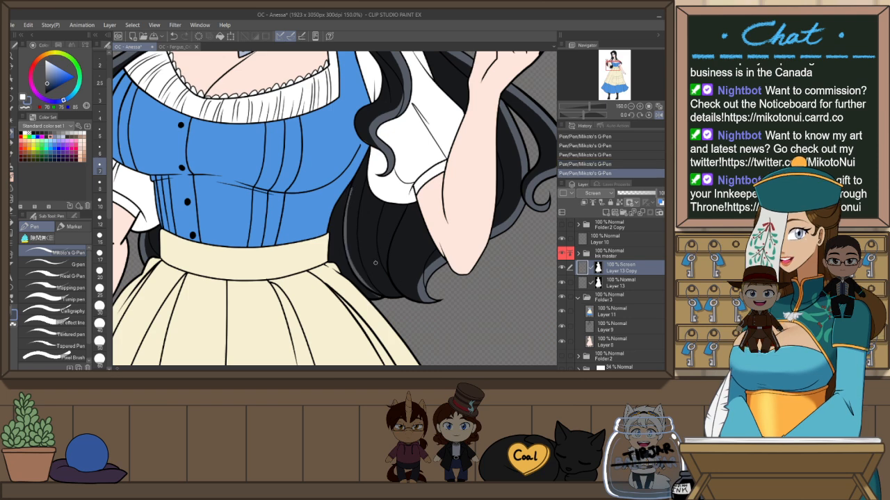
# Paint thin highlights along the lower edge of the back hair between skirt and elbow with Mikoto's G-Pen at size 7
pyautogui.press('h')
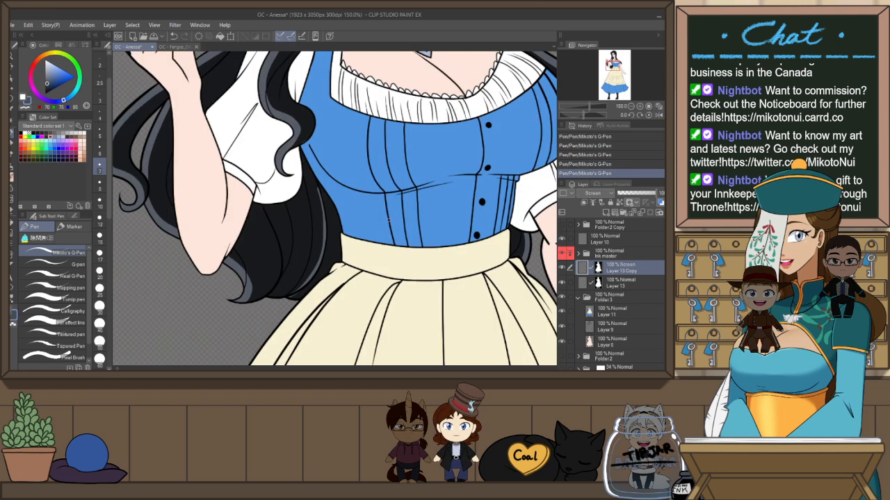
pyautogui.press('r')
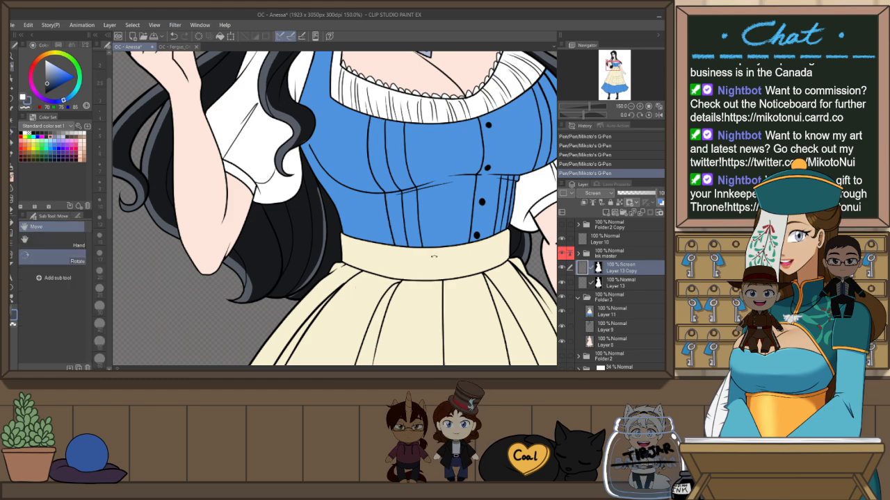
pyautogui.moveTo(431, 227); pyautogui.dragTo(394, 137)
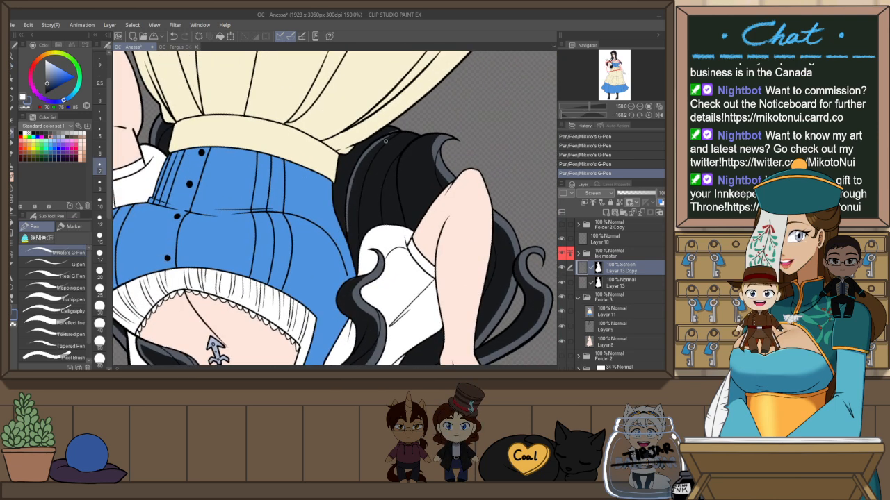
pyautogui.hotkey('ctrl', 'z')
pyautogui.hotkey('ctrl', 'y')
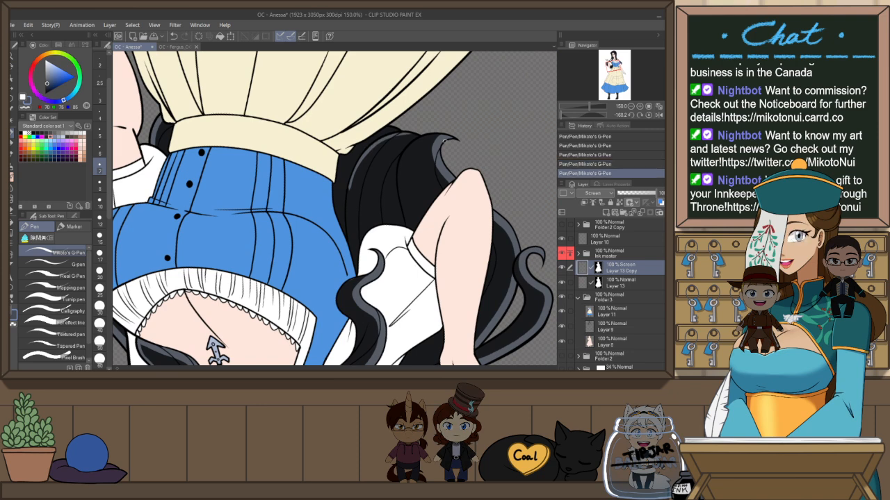
pyautogui.hotkey('ctrl', 'z')
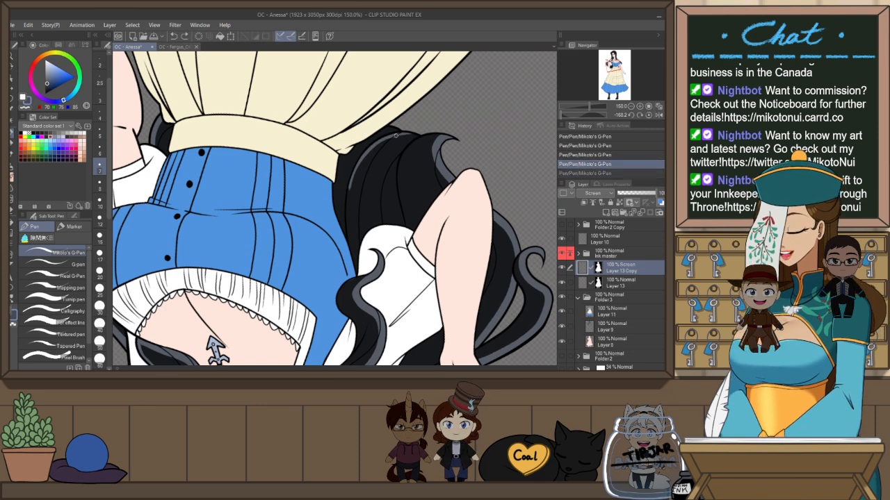
pyautogui.moveTo(375, 144); pyautogui.dragTo(418, 135)
pyautogui.hotkey('ctrl', 'z')
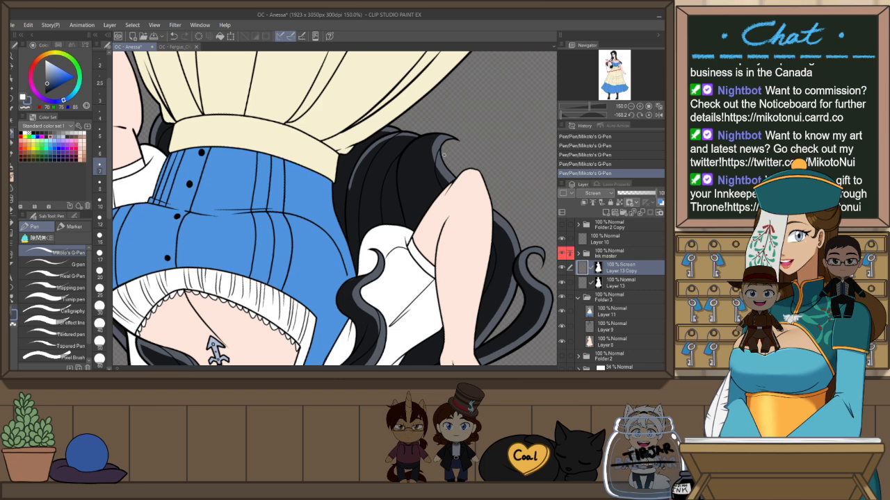
pyautogui.hotkey('ctrl', 'z')
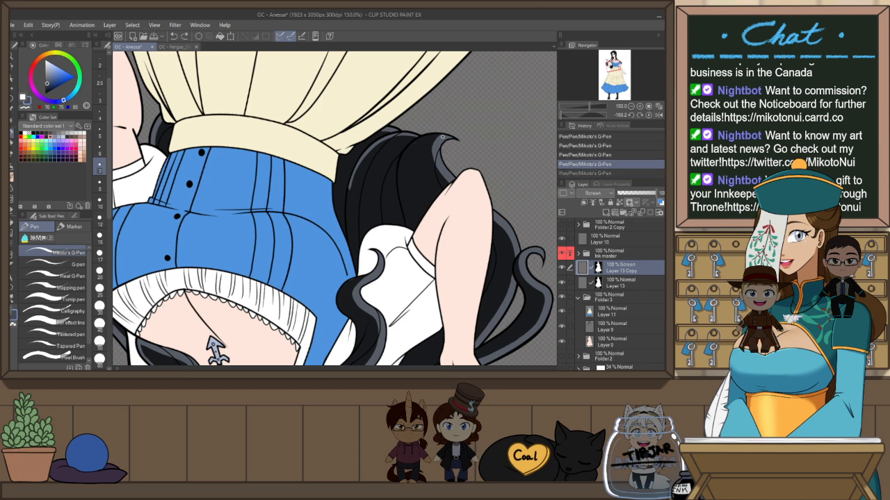
pyautogui.hotkey('ctrl', 'z')
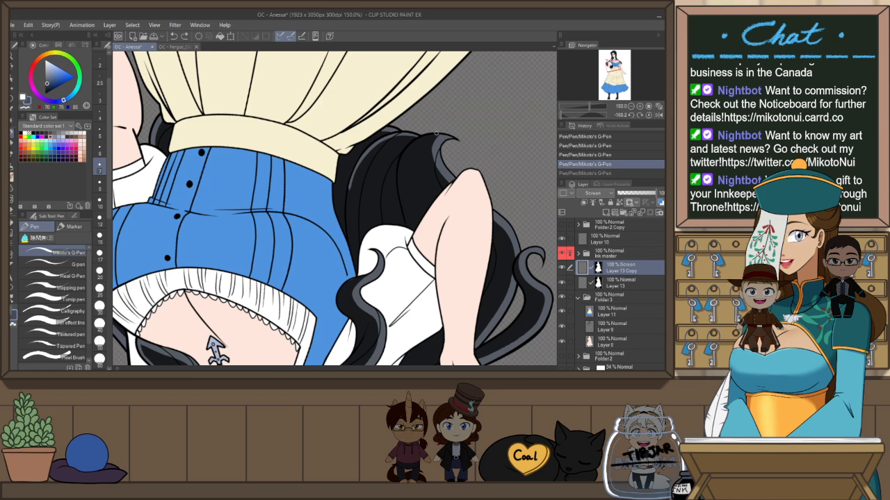
pyautogui.moveTo(437, 135); pyautogui.dragTo(436, 151)
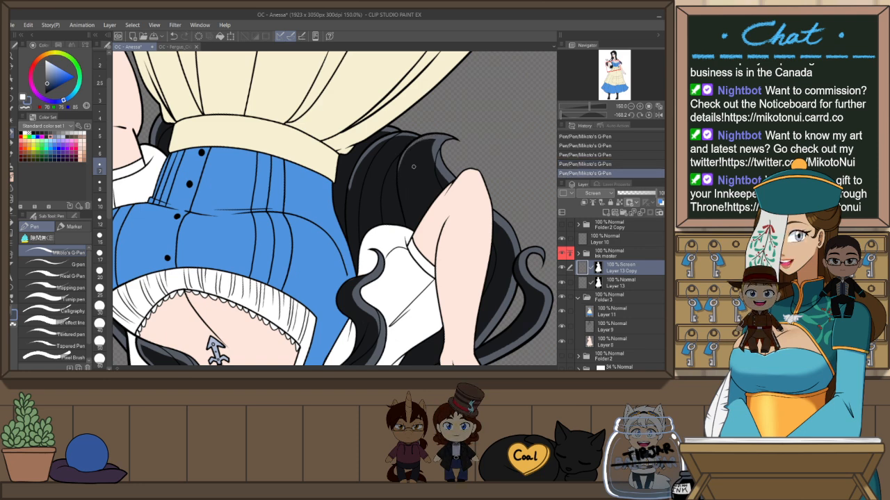
# Thin the new highlights on the lower back hair beside the waistband and near its tips with Snap eraser 2 at size 10
pyautogui.press('e')
pyautogui.moveTo(357, 176); pyautogui.dragTo(349, 189)
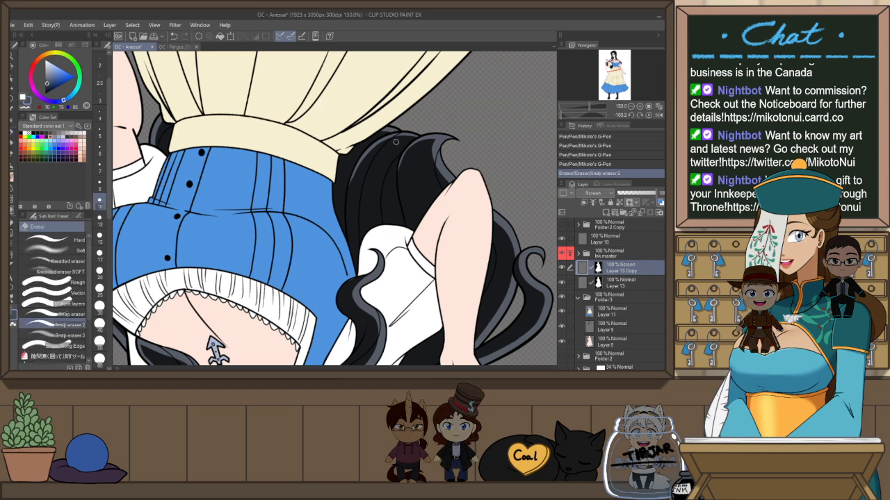
pyautogui.moveTo(397, 138); pyautogui.dragTo(401, 143)
pyautogui.moveTo(398, 155); pyautogui.dragTo(402, 148)
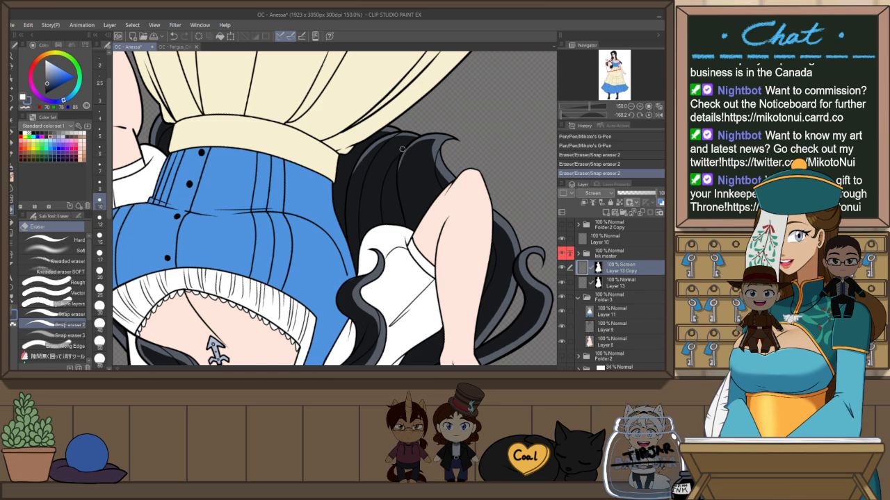
pyautogui.press('[')
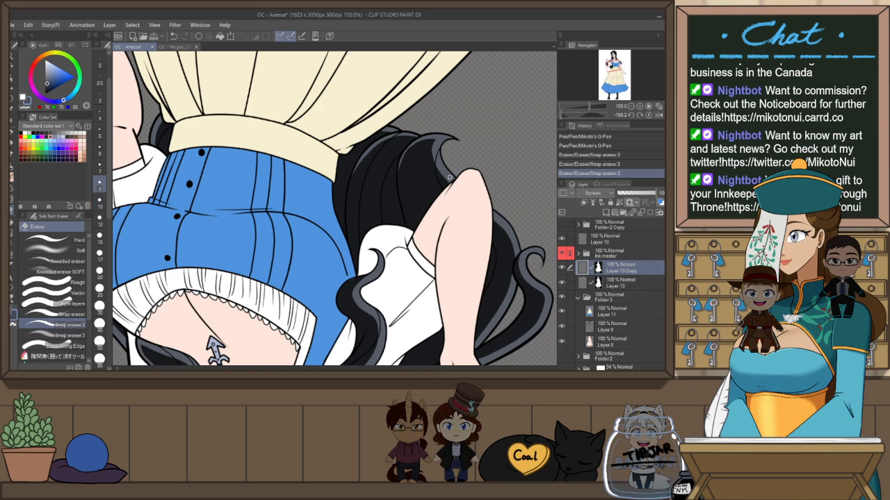
pyautogui.press(']')
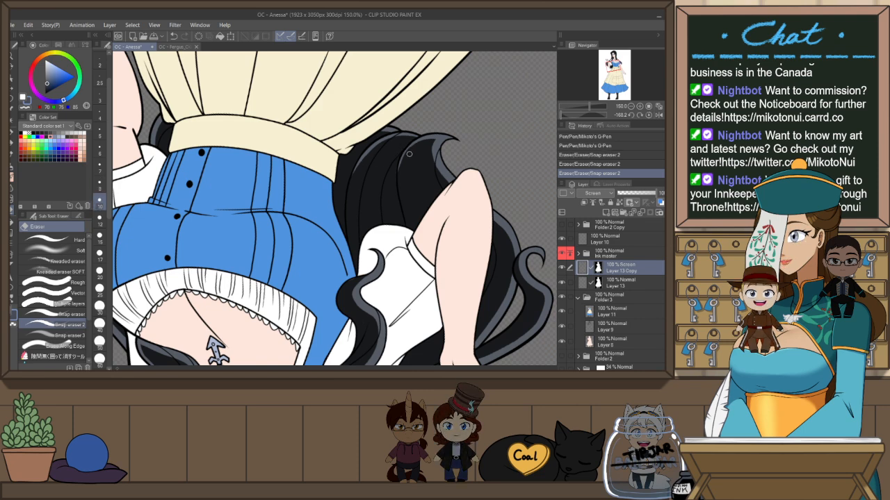
# Repaint the highlight near the lower back hair's tip with Mikoto's G-Pen at size 7 and trim it with Snap eraser 2 at size 10
pyautogui.press('p')
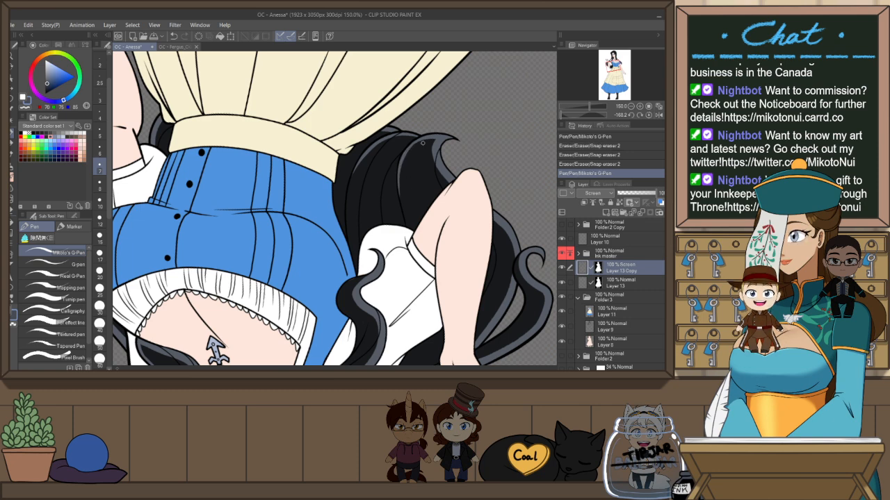
pyautogui.moveTo(417, 146); pyautogui.dragTo(446, 137)
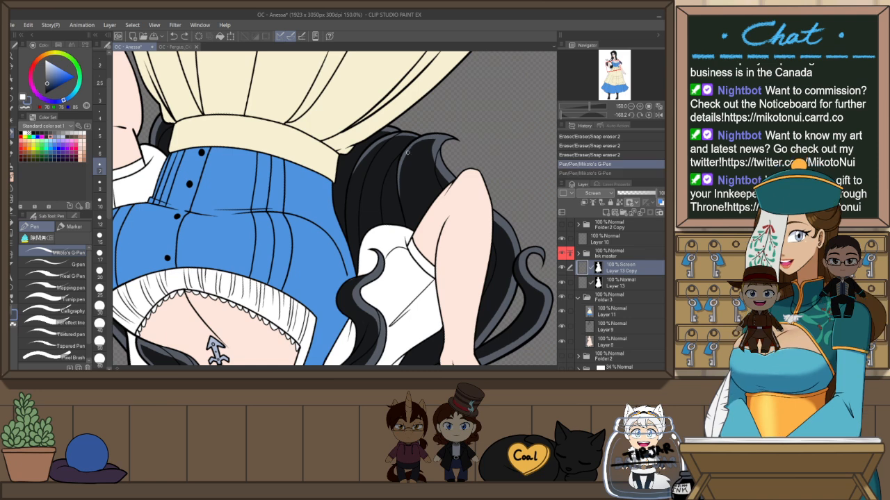
pyautogui.hotkey('ctrl', 'z')
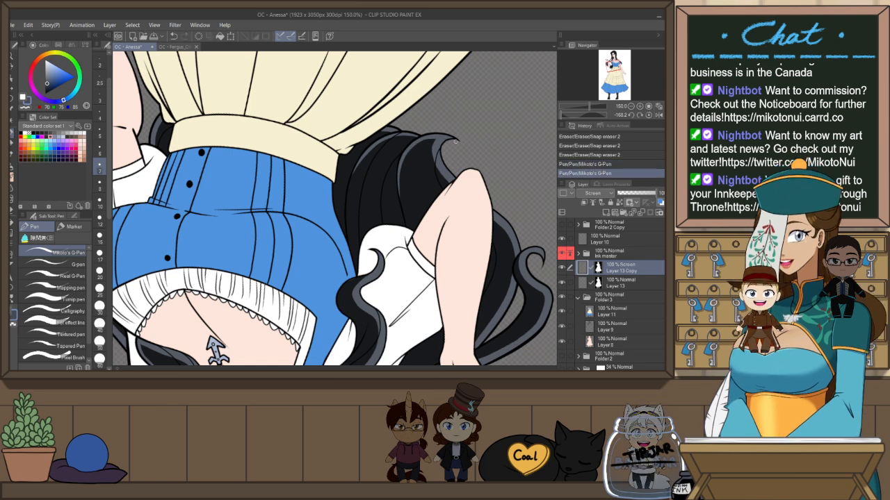
pyautogui.hotkey('ctrl', '@')
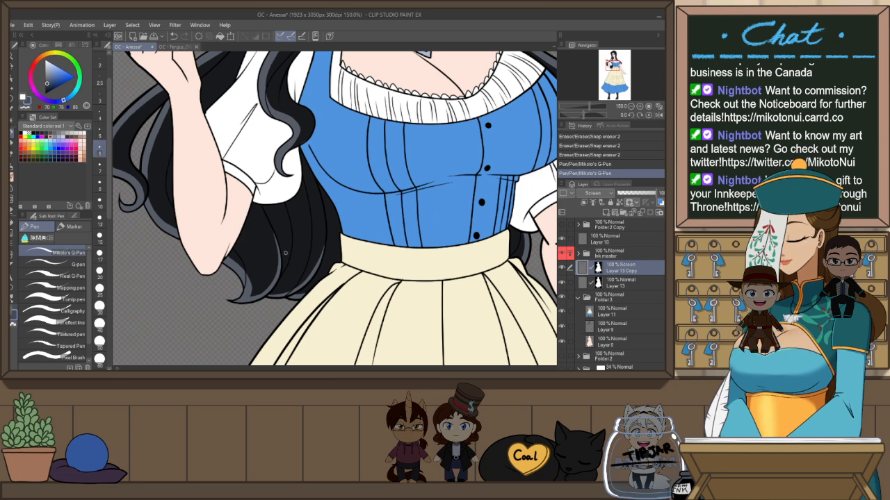
pyautogui.press('e')
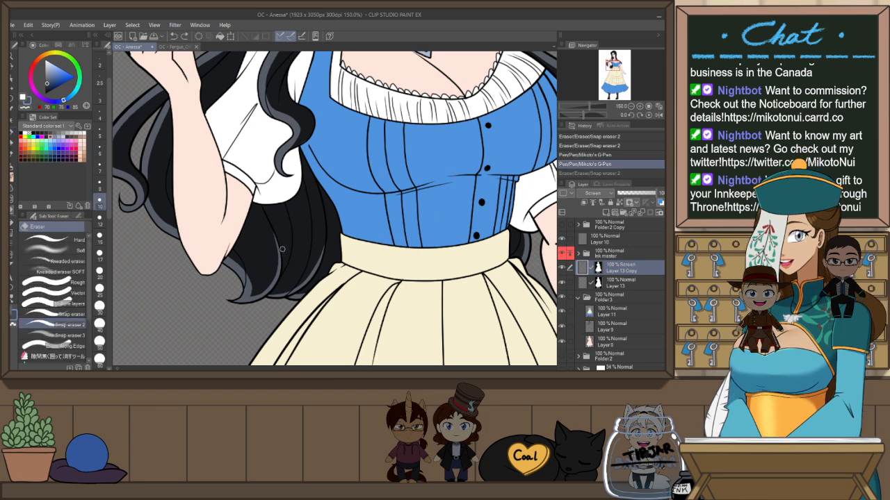
pyautogui.moveTo(282, 249); pyautogui.dragTo(284, 261)
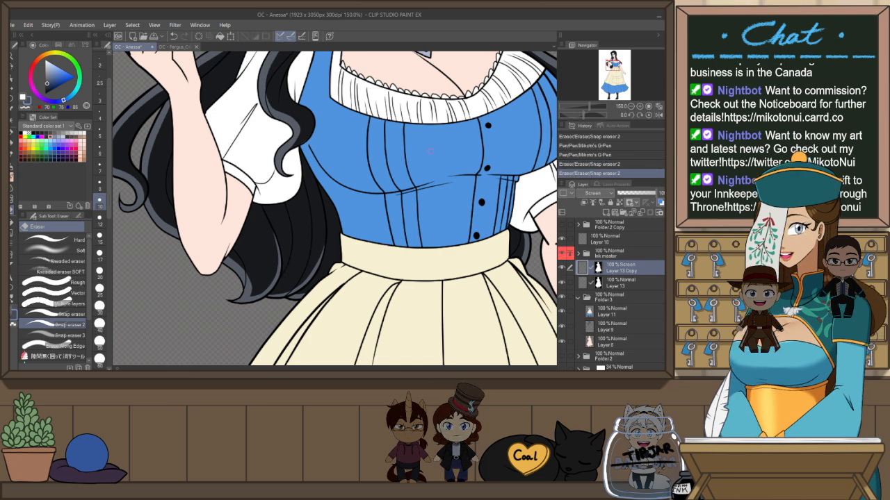
# Fill the small inner hair section above the forehead with the highlight colour using the 隙間無く囲って塗るツール enclose-and-fill sub tool
pyautogui.click(658, 107)
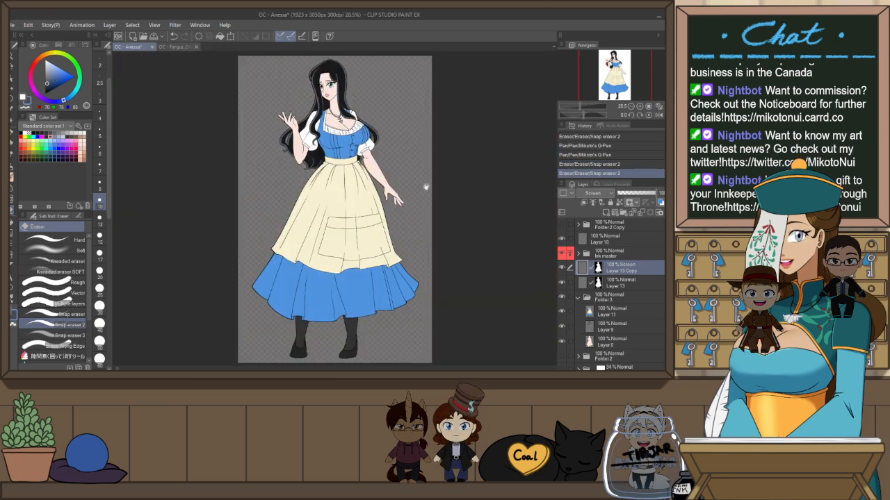
pyautogui.moveTo(425, 187); pyautogui.dragTo(425, 203)
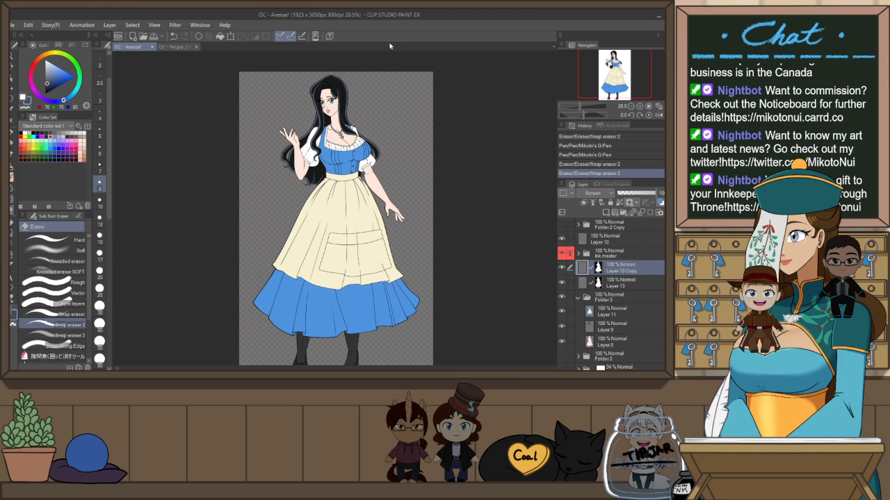
pyautogui.scroll(4, 351, 84)
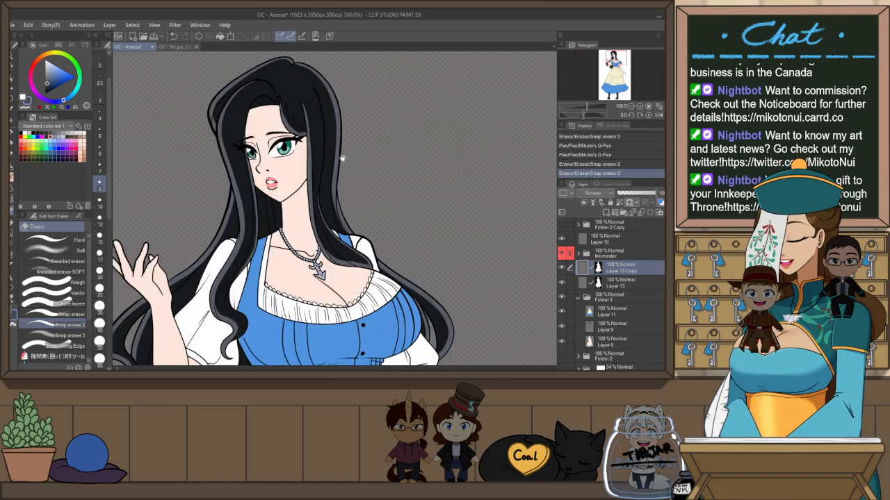
pyautogui.moveTo(341, 158); pyautogui.dragTo(384, 190)
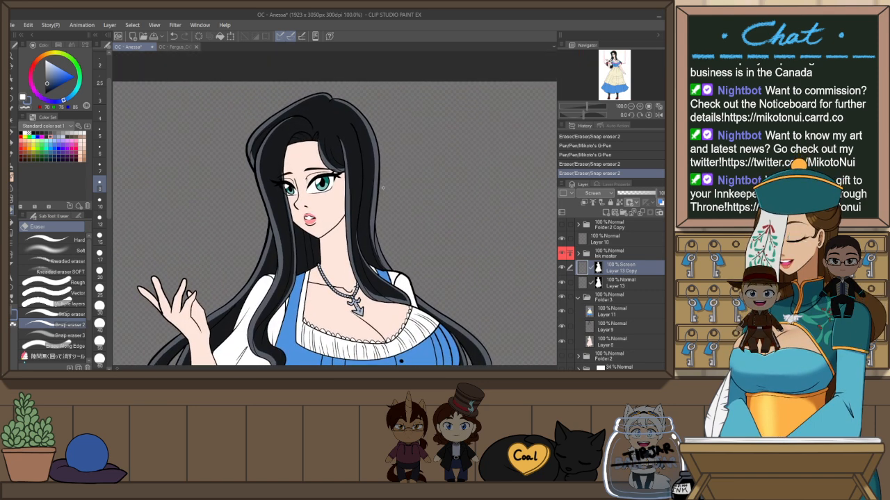
pyautogui.press('p')
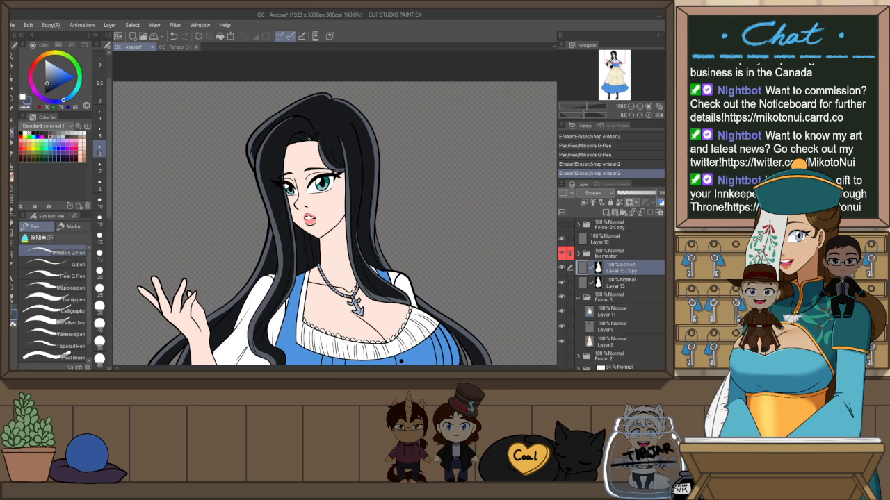
pyautogui.click(40, 238)
pyautogui.moveTo(320, 129)
pyautogui.mouseDown()
pyautogui.moveTo(303, 126)
pyautogui.moveTo(314, 139)
pyautogui.mouseUp()
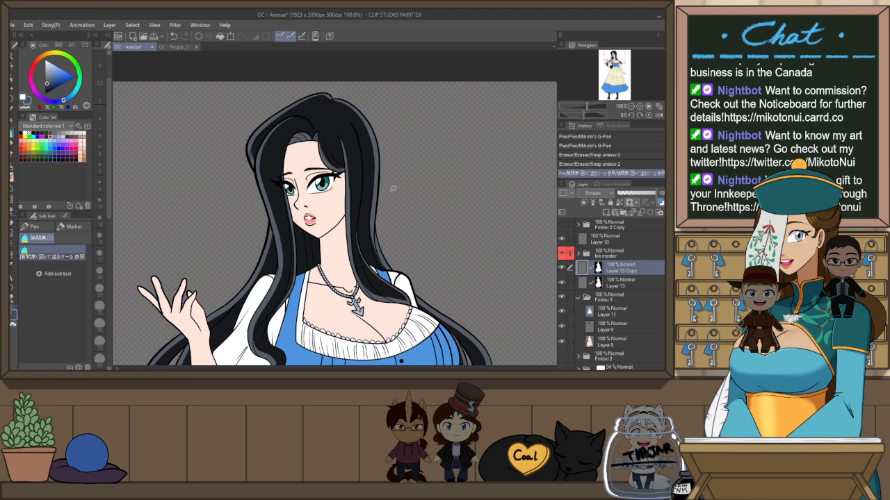
pyautogui.moveTo(380, 261); pyautogui.dragTo(394, 279)
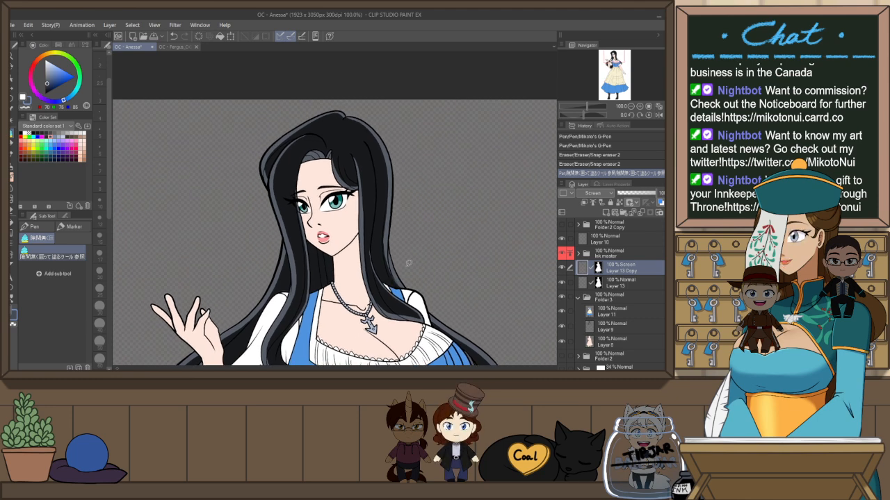
pyautogui.press('h')
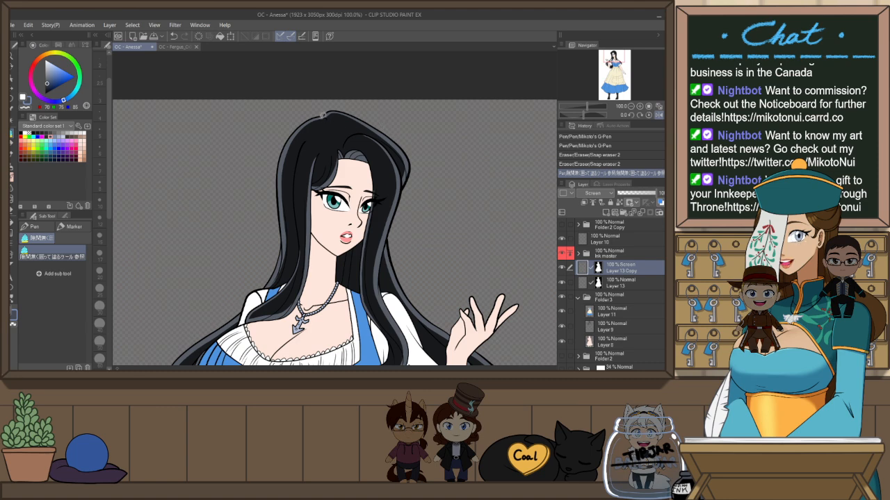
# Thin the inner edge of the rim highlight on the crown beside the parting with Snap eraser 2 at size 15
pyautogui.scroll(3, 322, 114)
pyautogui.press('e')
pyautogui.scroll(3, 321, 114)
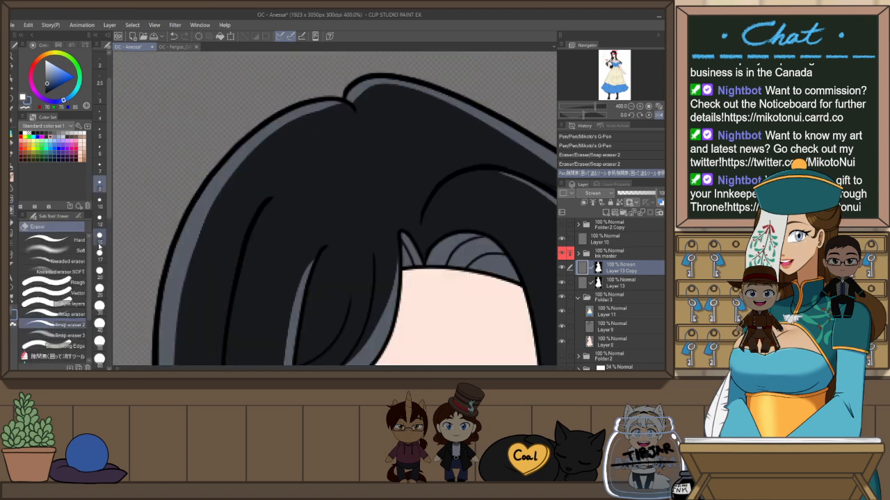
pyautogui.moveTo(324, 117); pyautogui.dragTo(349, 113)
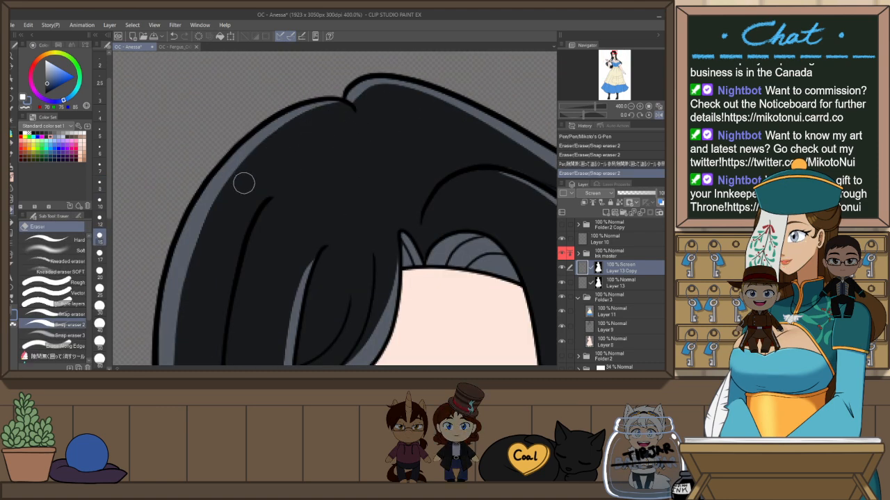
pyautogui.moveTo(244, 182); pyautogui.dragTo(223, 242)
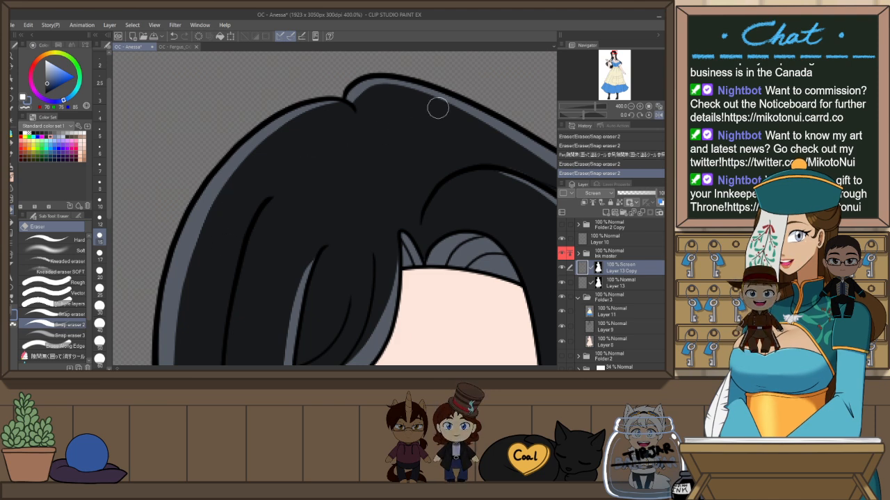
# Check the full figure in mirrored view and load the shape of the hair as a selection
pyautogui.hotkey('ctrl', '0')
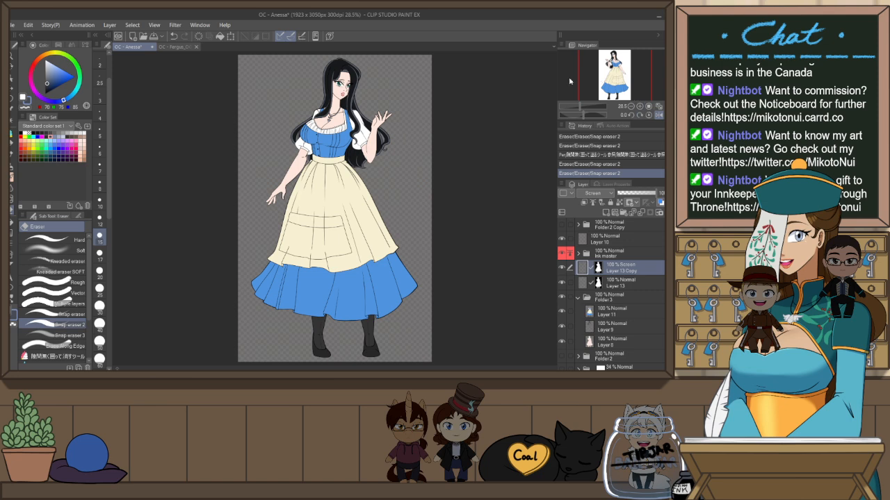
pyautogui.press('h')
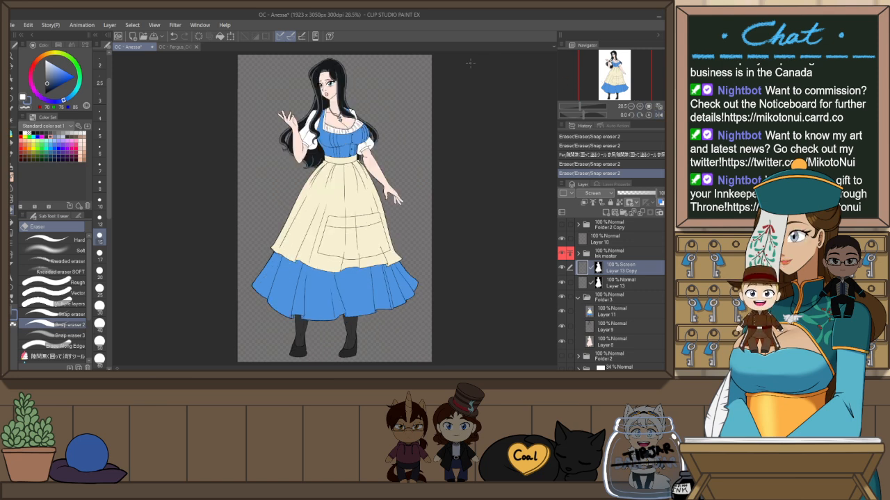
pyautogui.scroll(3, 336, 59)
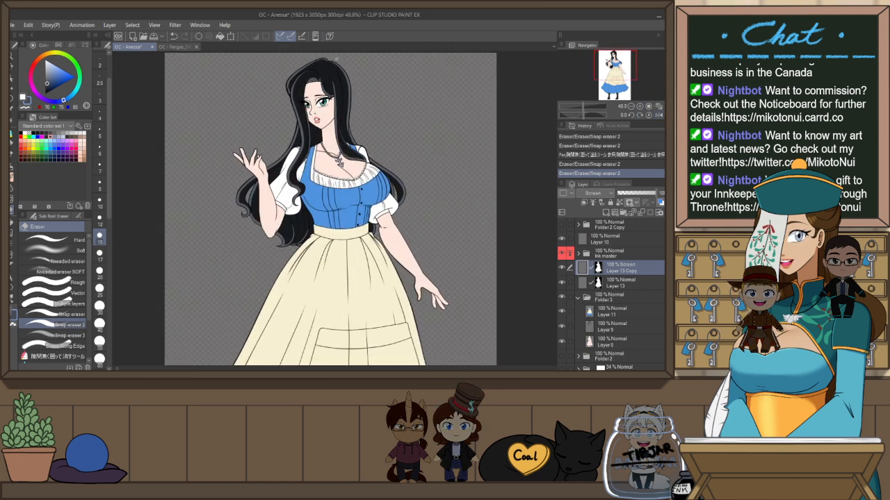
pyautogui.scroll(4, 335, 59)
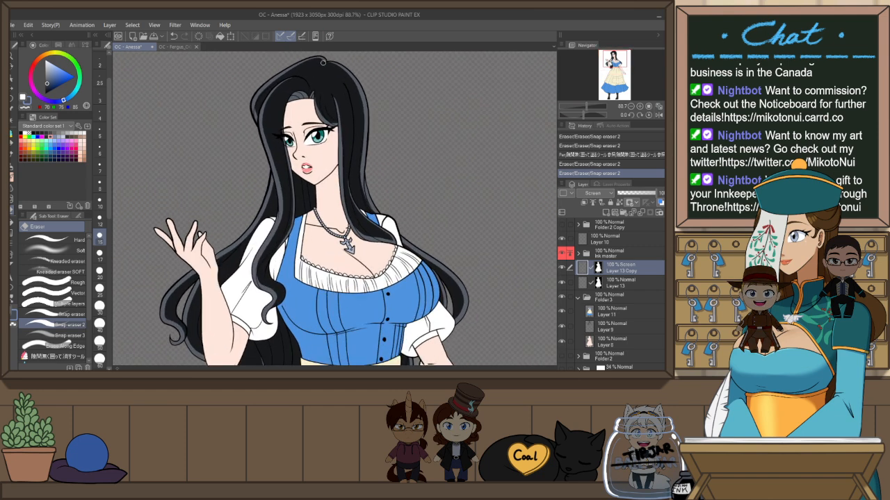
pyautogui.scroll(1, 323, 62)
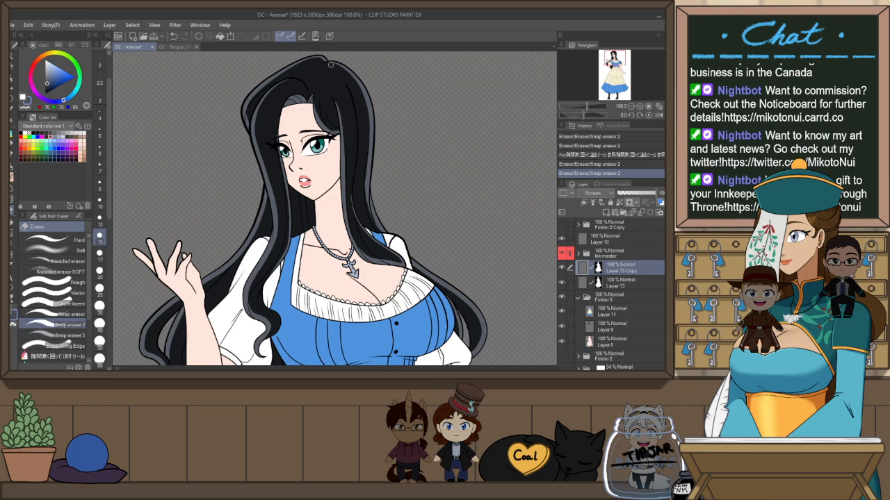
pyautogui.keyDown('ctrl'); pyautogui.click(598, 267); pyautogui.keyUp('ctrl')
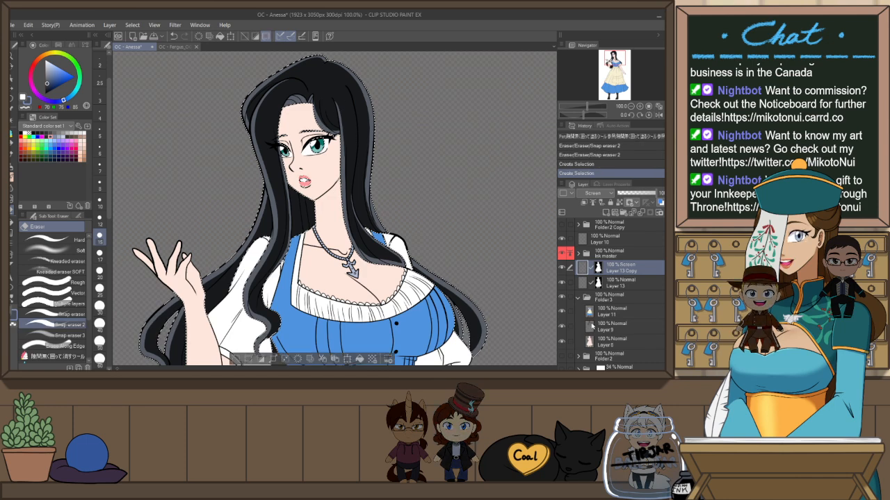
# Clean up the hair selection around the forehead, eyebrows and eyelashes with the Lasso
pyautogui.press('m')
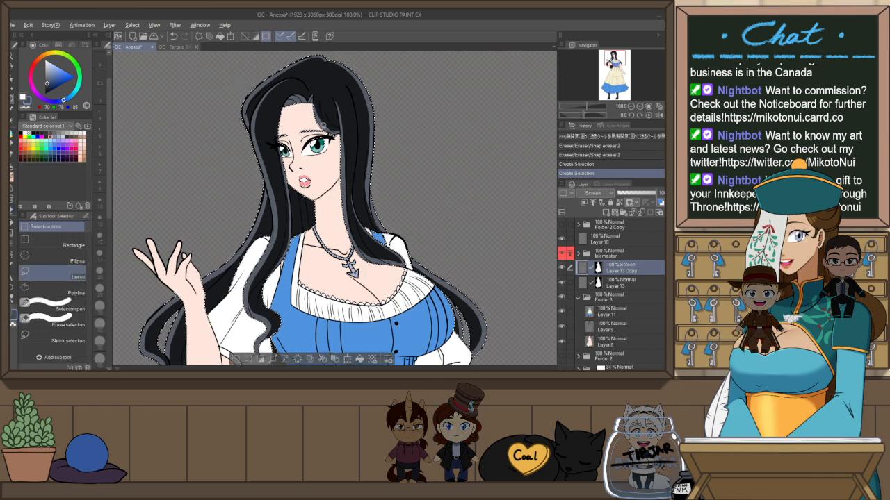
pyautogui.moveTo(300, 126); pyautogui.dragTo(294, 141)
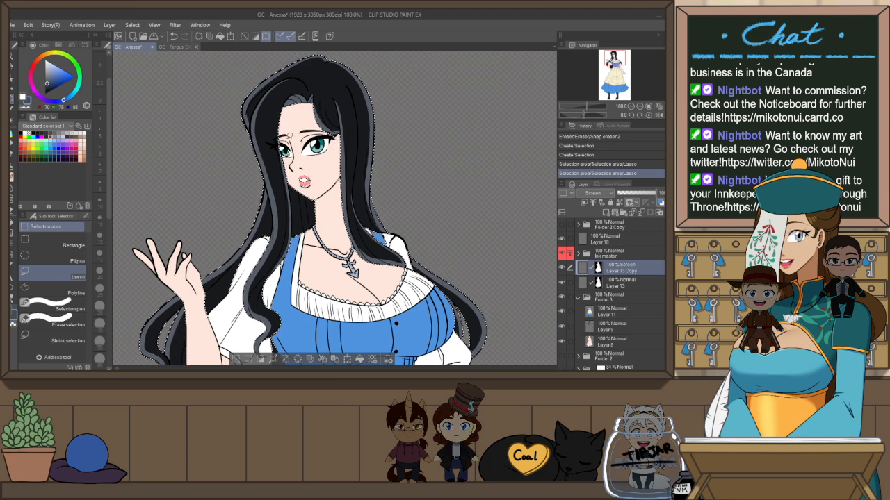
pyautogui.hotkey('ctrl', 'z')
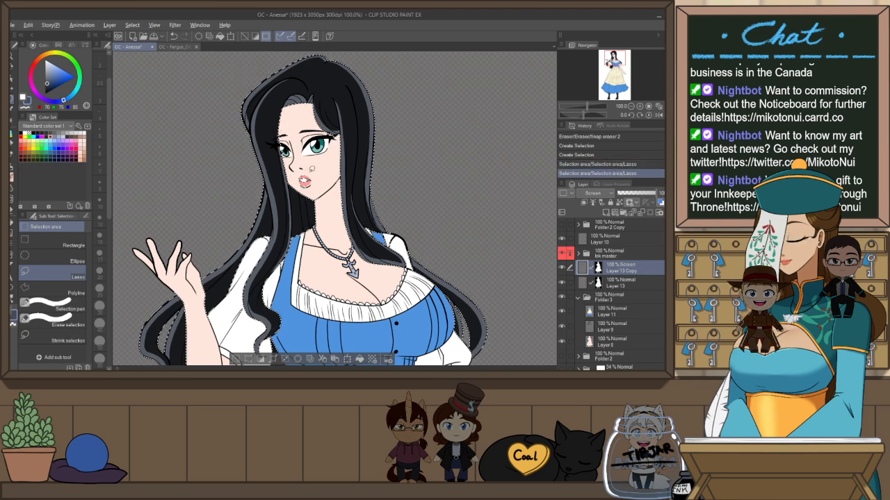
pyautogui.moveTo(311, 171)
pyautogui.mouseDown()
pyautogui.moveTo(299, 186)
pyautogui.moveTo(312, 173)
pyautogui.mouseUp()
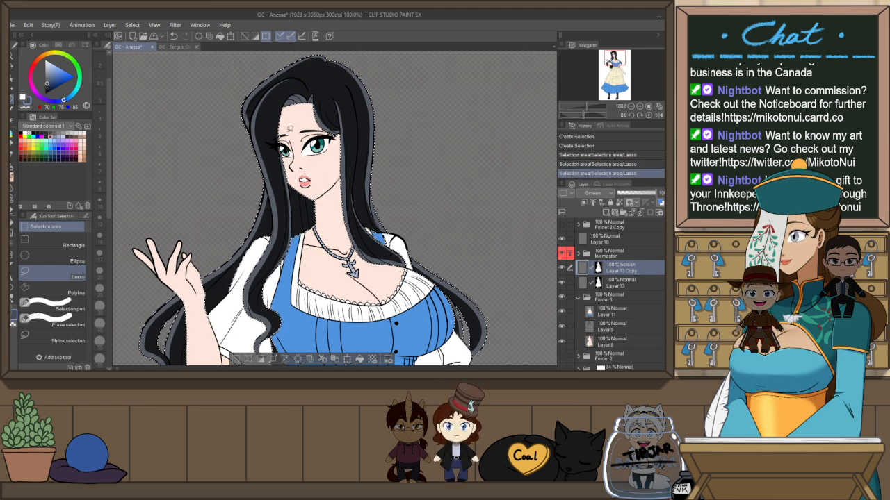
pyautogui.scroll(4, 289, 130)
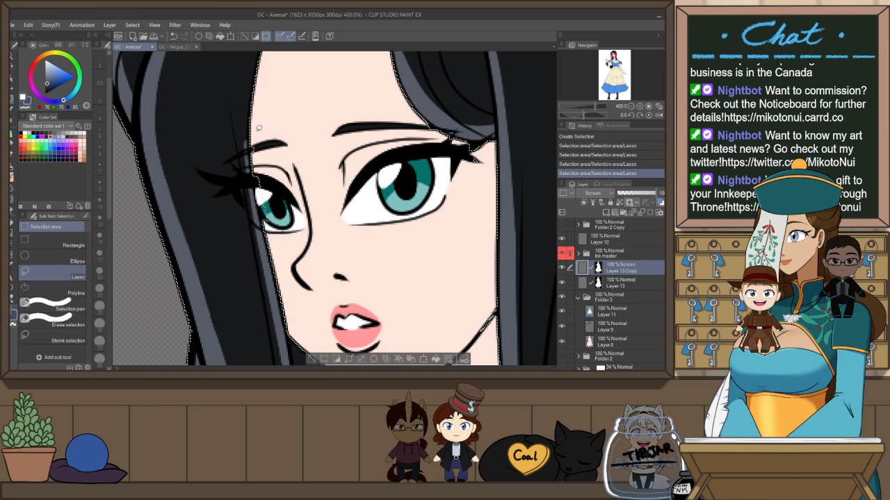
pyautogui.hotkey('ctrl', 'z')
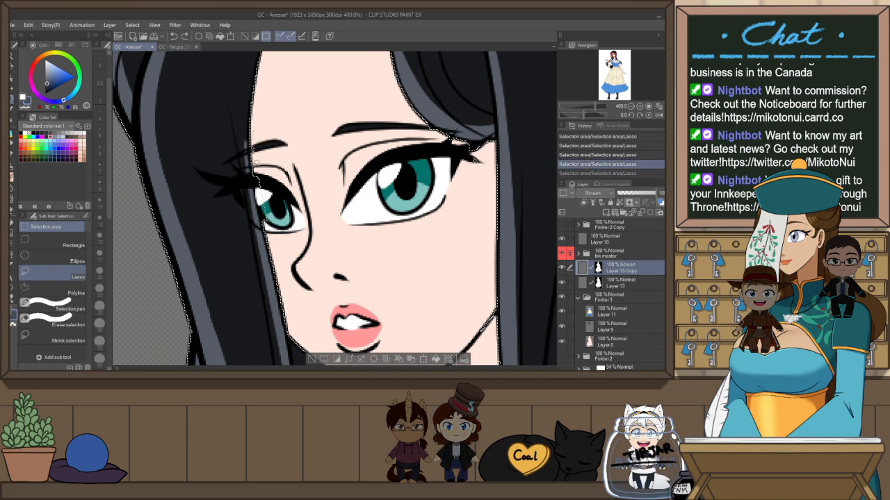
pyautogui.hotkey('ctrl', 'y')
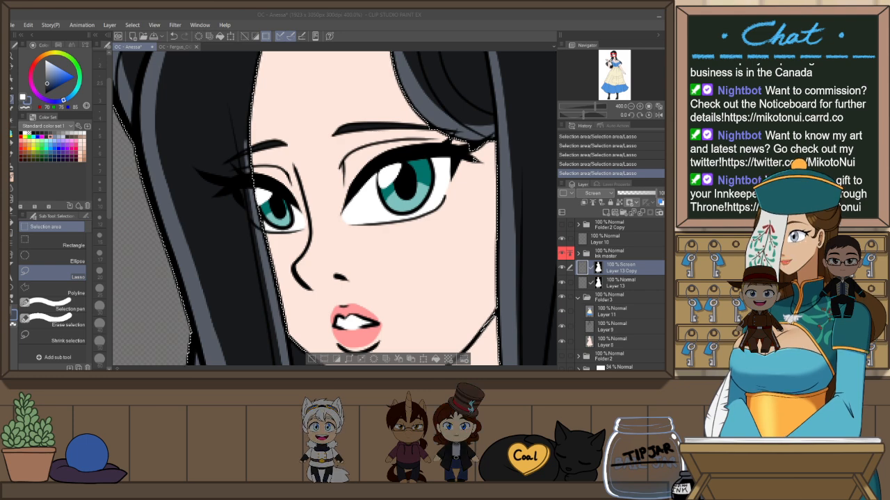
# Choose the hair highlight 3 brush from the Effect group of the Decoration sub tools
pyautogui.scroll(-3, 299, 197)
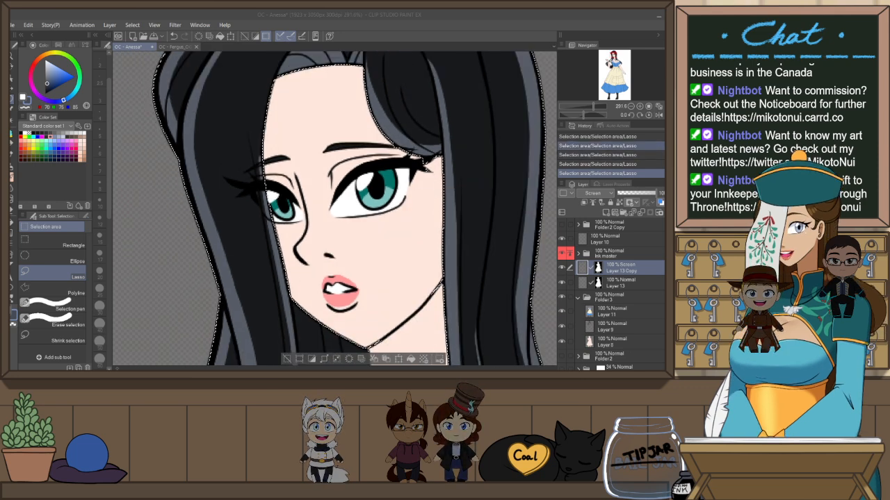
pyautogui.hotkey('ctrl', '0')
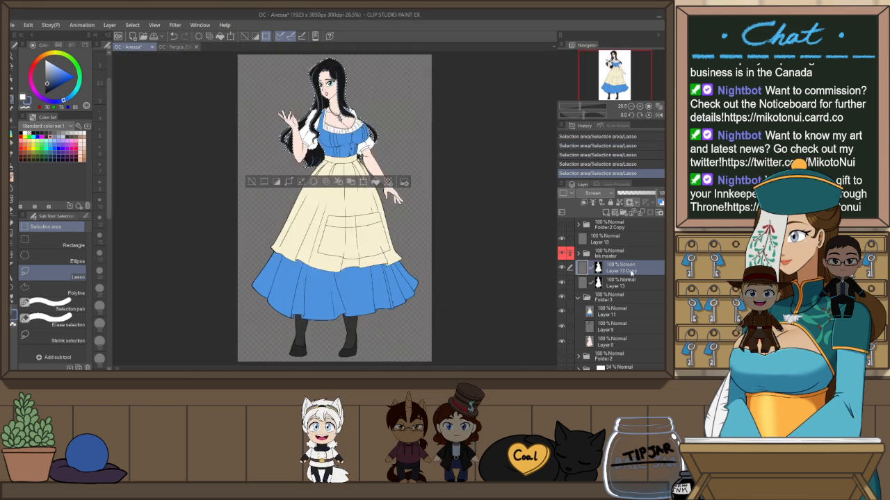
pyautogui.scroll(4, 349, 55)
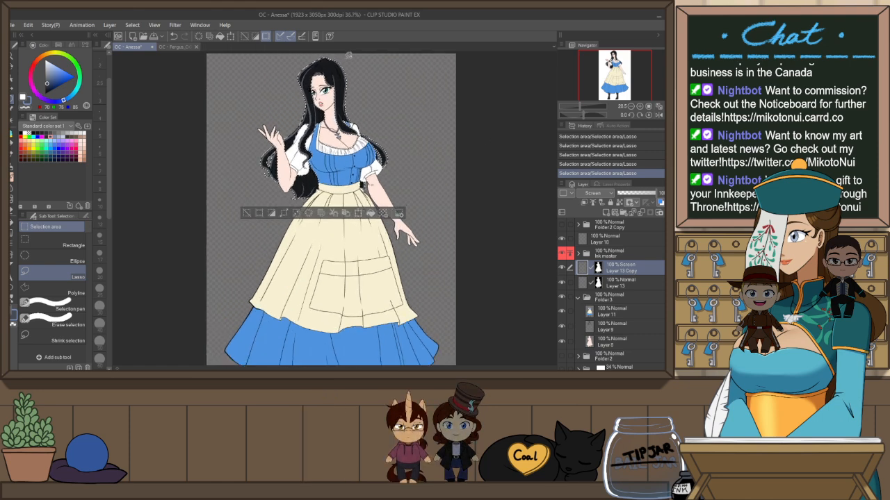
pyautogui.scroll(2, 349, 55)
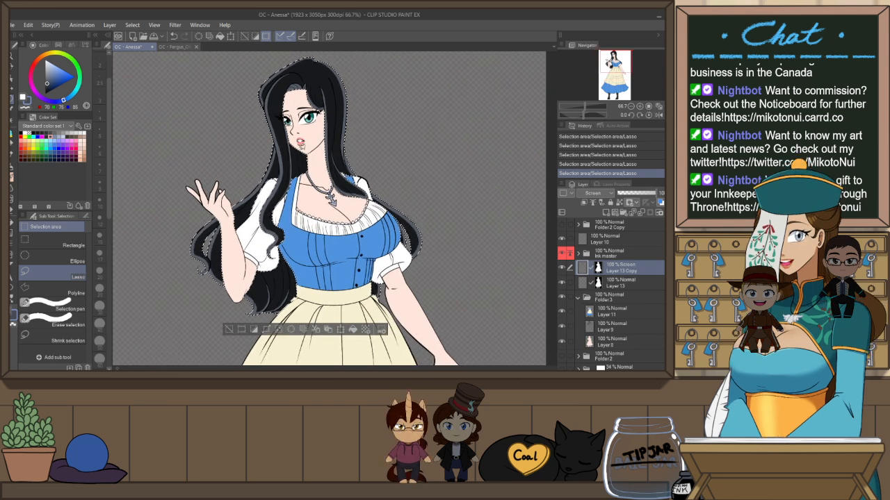
pyautogui.press('b')
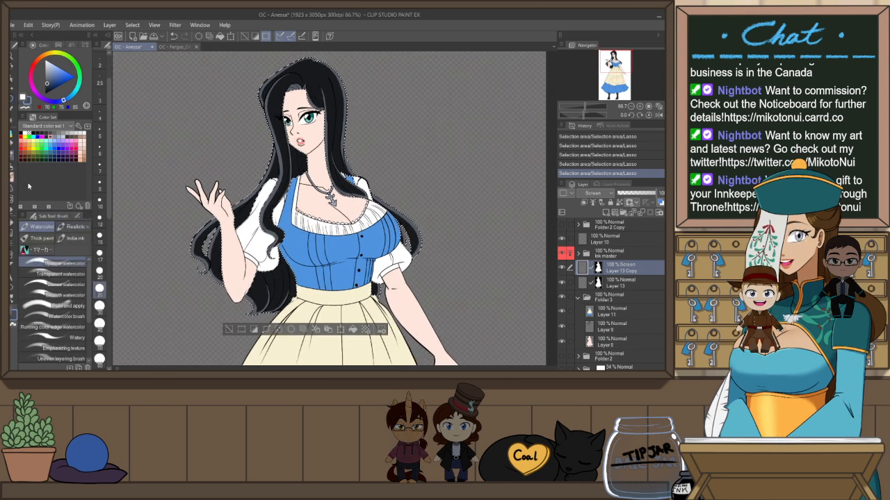
pyautogui.press('b')
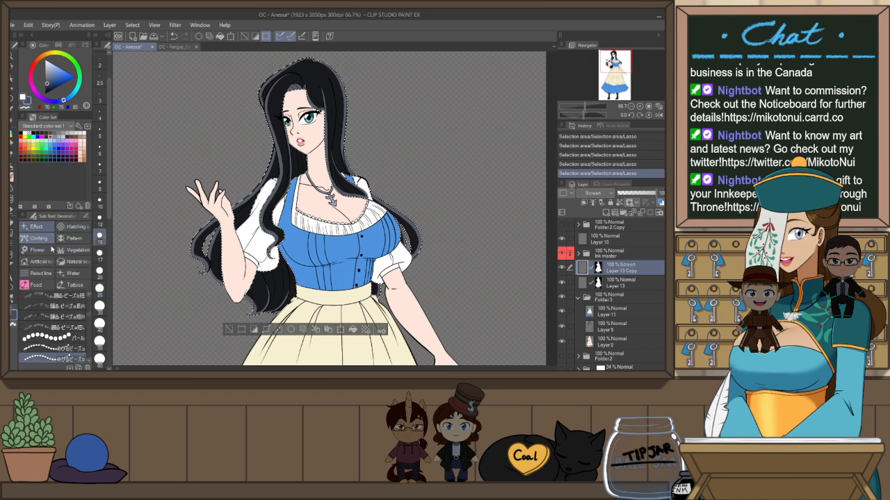
pyautogui.click(43, 228)
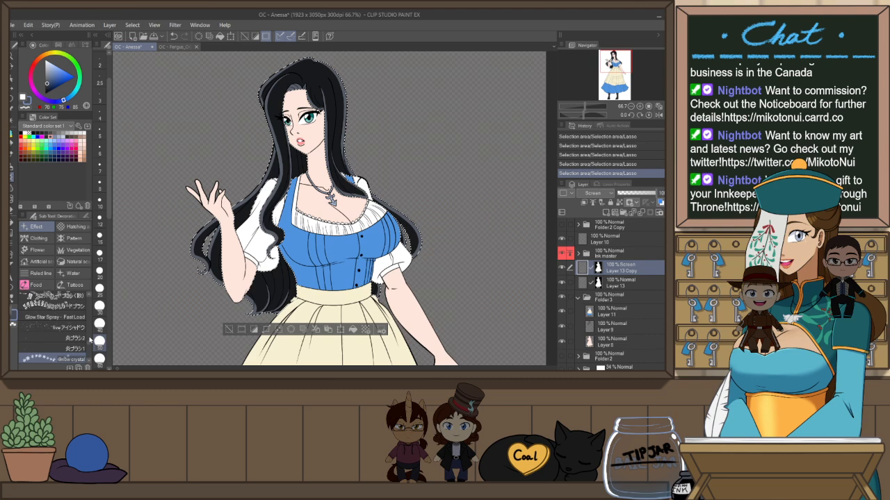
pyautogui.scroll(-3, 90, 339)
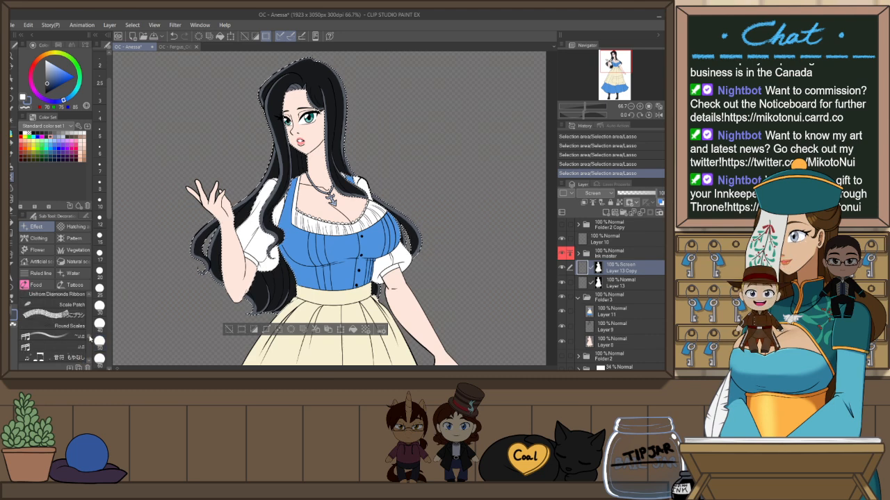
pyautogui.scroll(-5, 90, 339)
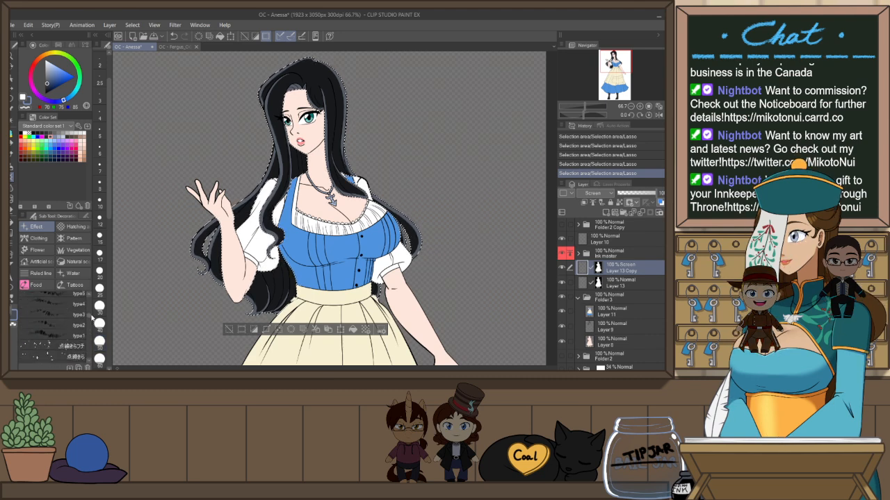
pyautogui.scroll(-4, 93, 317)
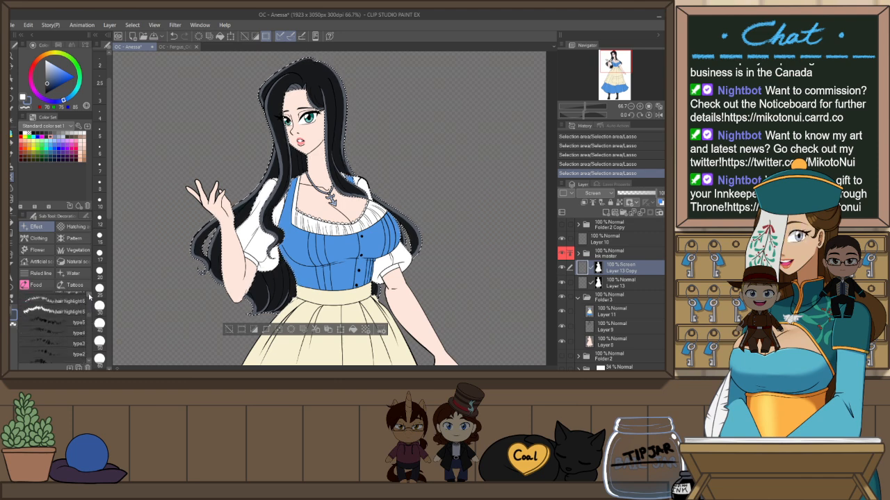
pyautogui.scroll(1, 89, 297)
pyautogui.click(85, 310)
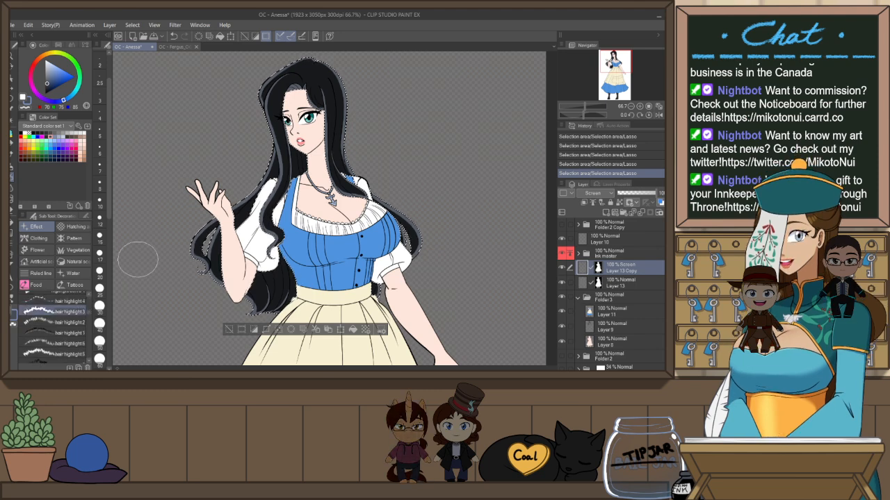
# Set the hair highlight 3 brush to size 120 and repaint the trial highlight band across the upper hair
pyautogui.moveTo(257, 87); pyautogui.dragTo(339, 101)
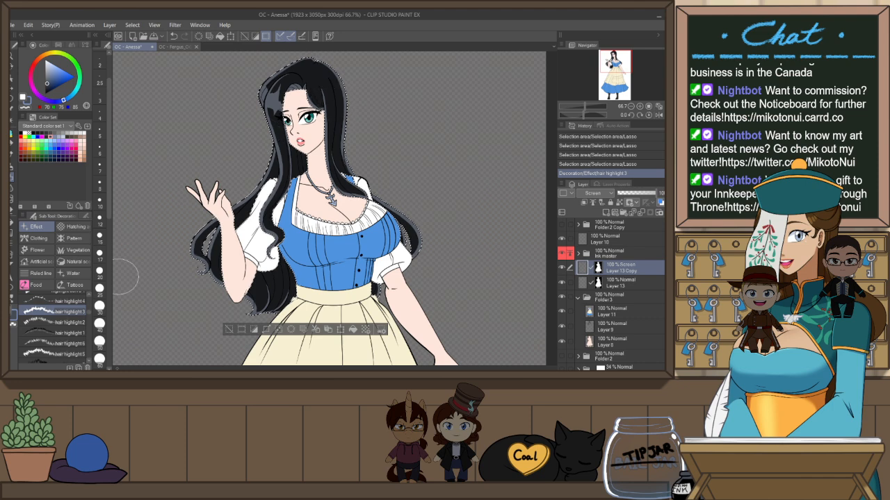
pyautogui.moveTo(108, 215); pyautogui.dragTo(107, 303)
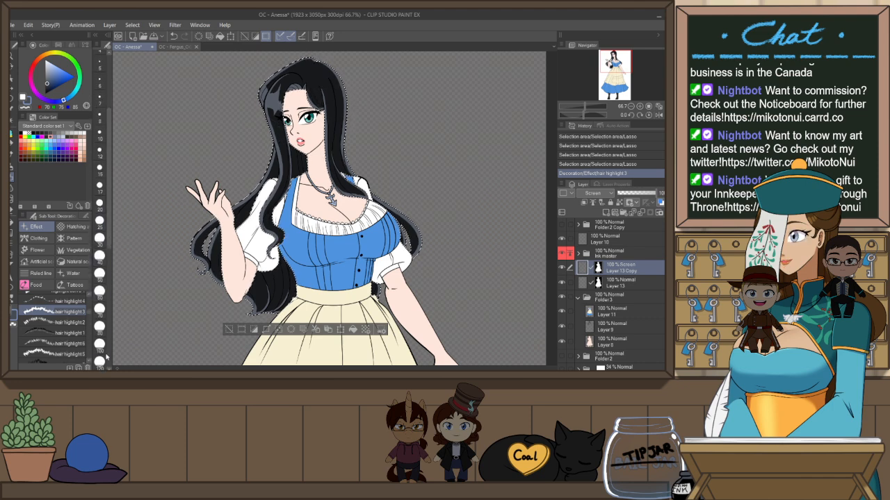
pyautogui.moveTo(109, 240); pyautogui.dragTo(110, 294)
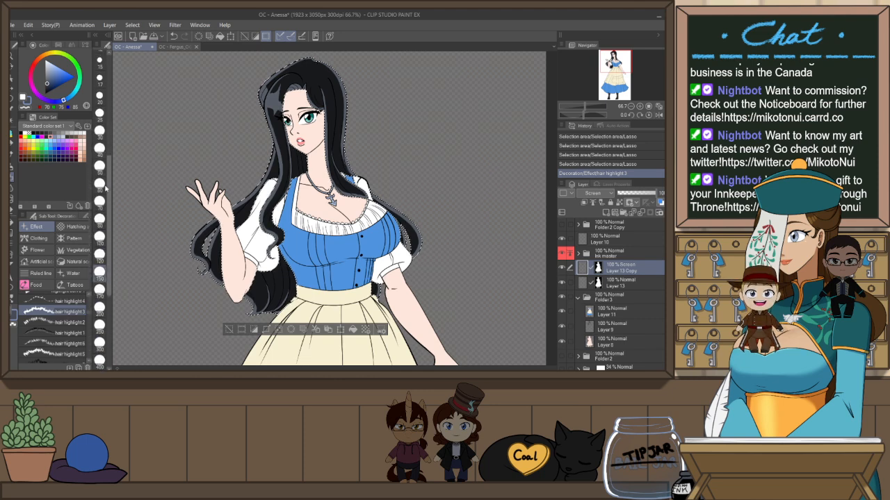
pyautogui.click(100, 182)
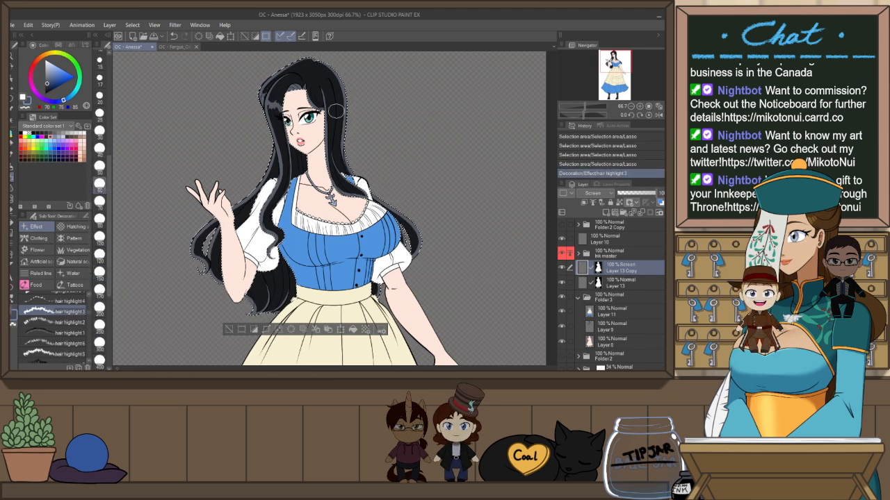
pyautogui.click(100, 255)
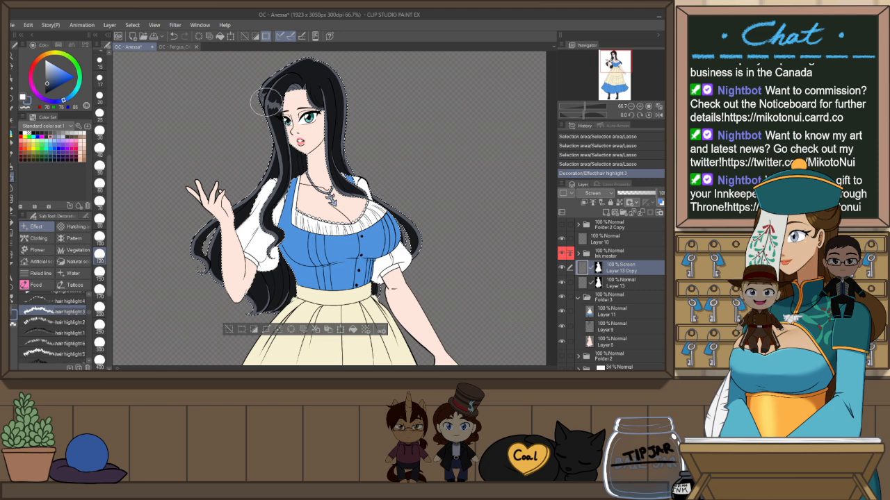
pyautogui.hotkey('ctrl', 'z')
pyautogui.moveTo(264, 103); pyautogui.dragTo(347, 101)
# Restore the unmirrored view, undo the last highlight stroke and paint a new hair highlight 3 band across the upper hair
pyautogui.press('h')
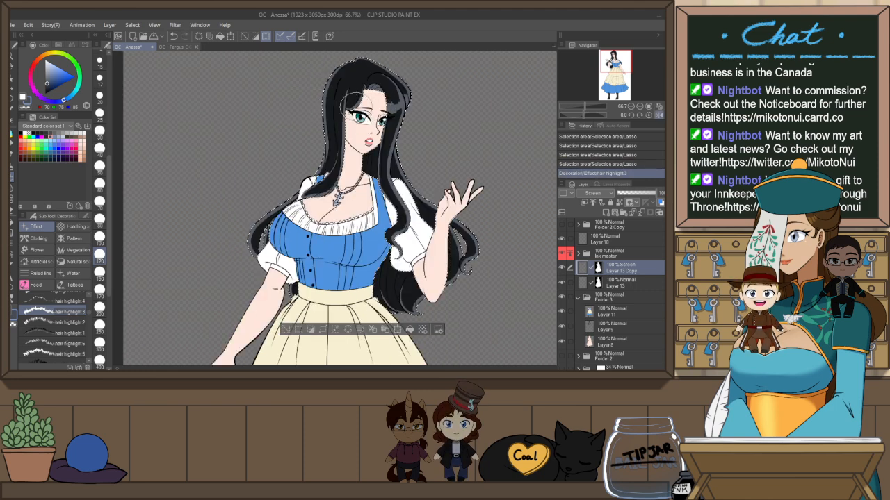
pyautogui.hotkey('ctrl', 'z')
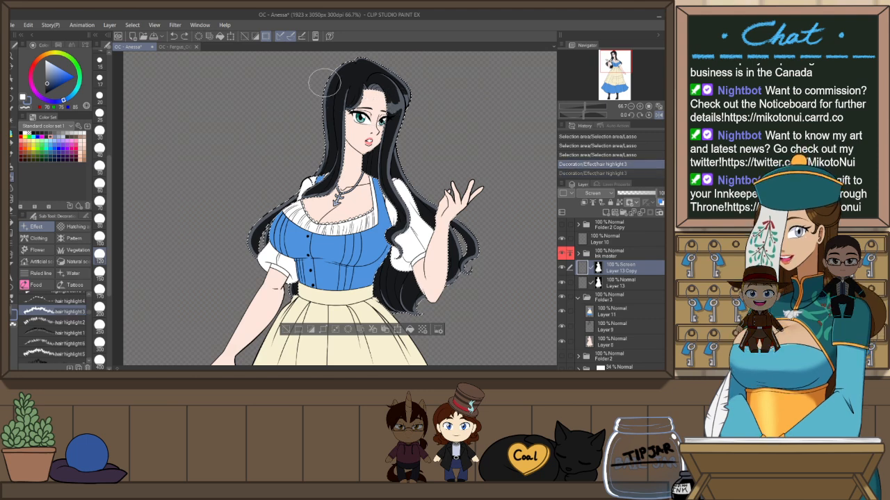
pyautogui.moveTo(325, 96); pyautogui.dragTo(403, 102)
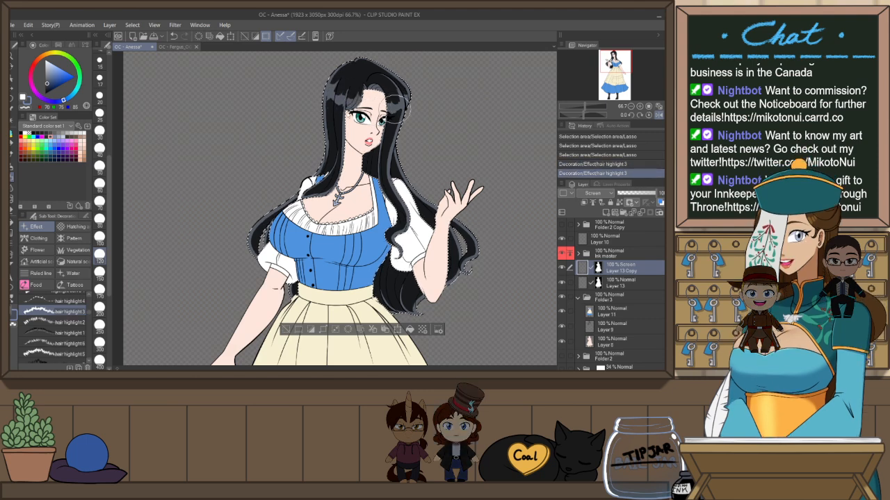
# Undo the last highlight strokes and repaint the hair highlight 3 band across the upper hair
pyautogui.hotkey('ctrl', 'z')
pyautogui.moveTo(324, 99); pyautogui.dragTo(408, 107)
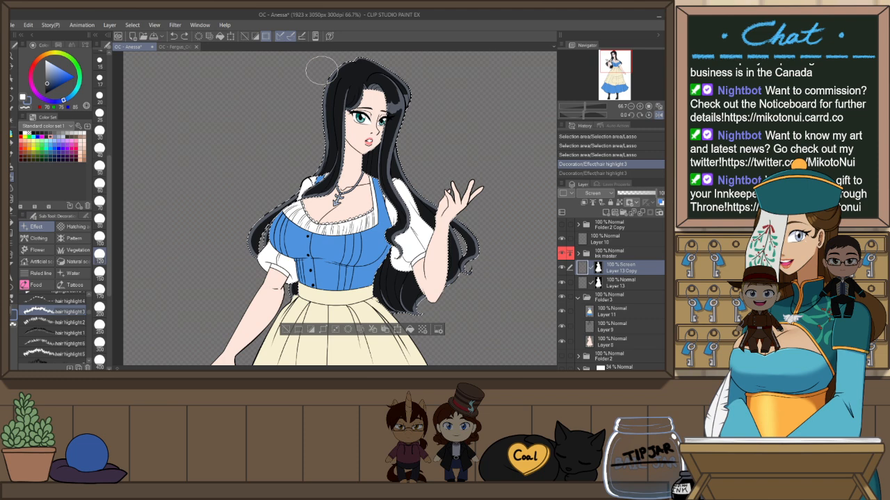
pyautogui.hotkey('ctrl', 'z')
pyautogui.press('h')
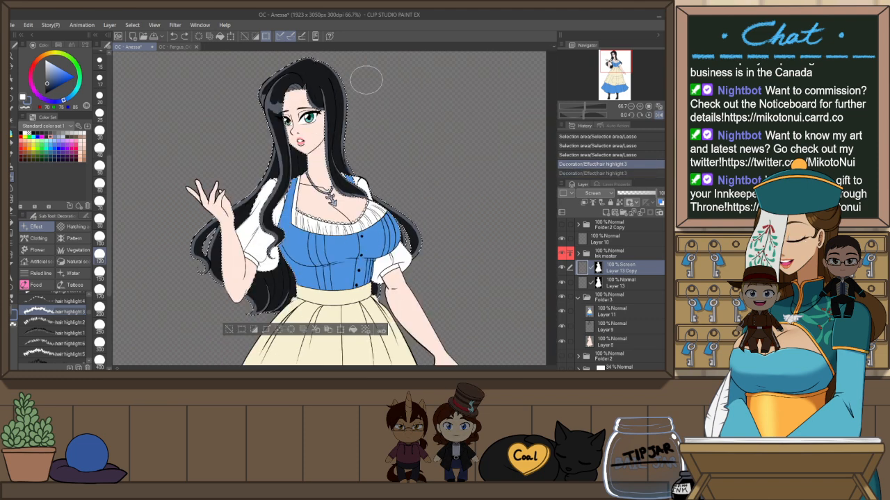
pyautogui.press('h')
pyautogui.moveTo(383, 98); pyautogui.dragTo(410, 104)
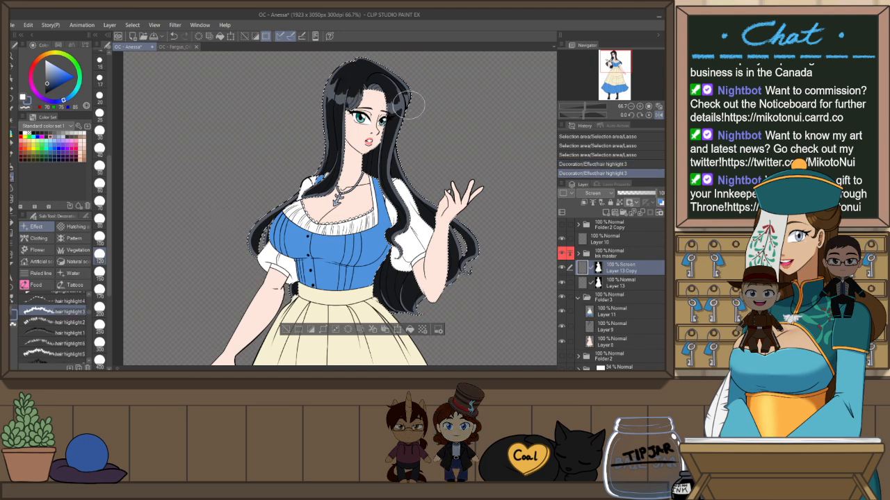
# Paint hair highlight 3 bands across the neck-length locks on both sides and the lower curls beside the raised arm
pyautogui.moveTo(398, 139); pyautogui.dragTo(383, 168)
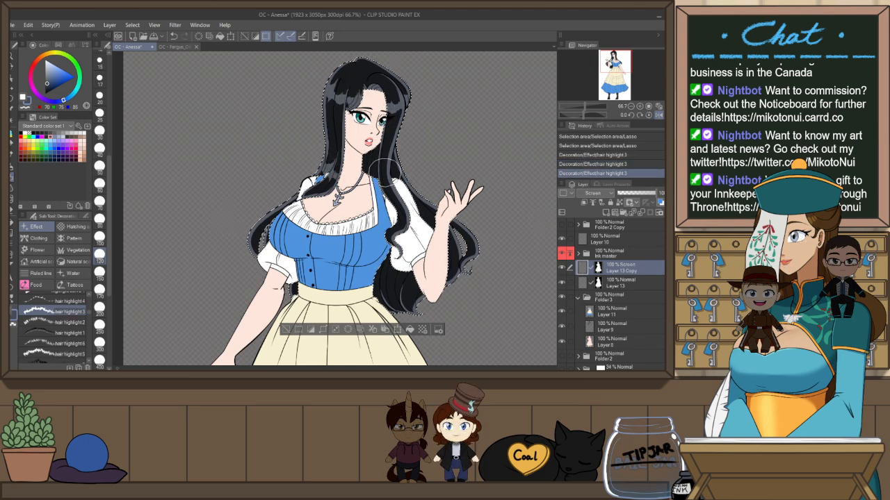
pyautogui.press('h')
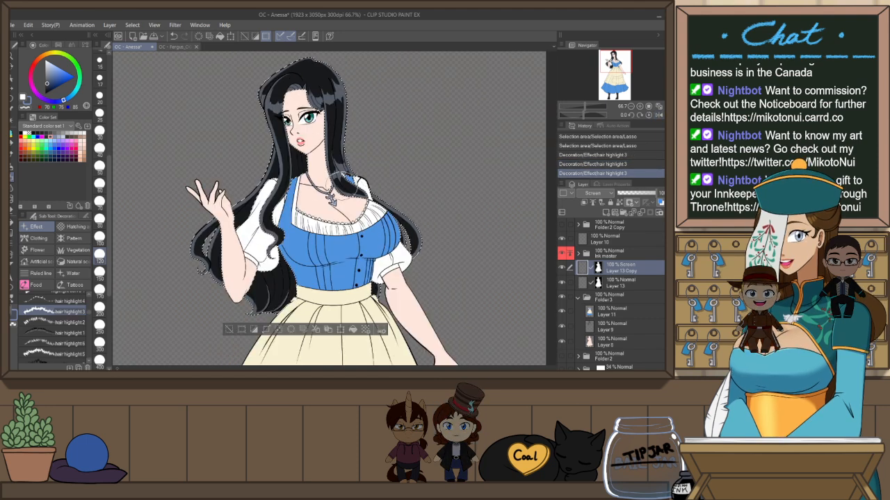
pyautogui.moveTo(297, 177); pyautogui.dragTo(352, 165)
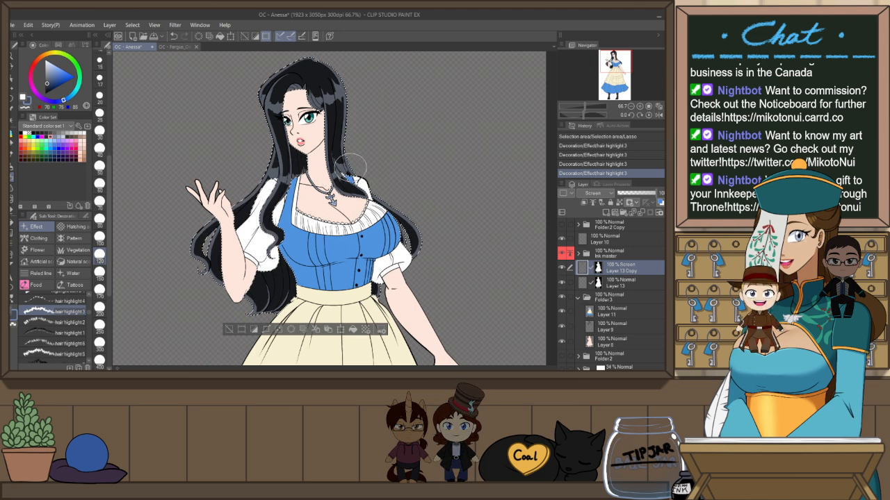
pyautogui.moveTo(198, 240); pyautogui.dragTo(275, 205)
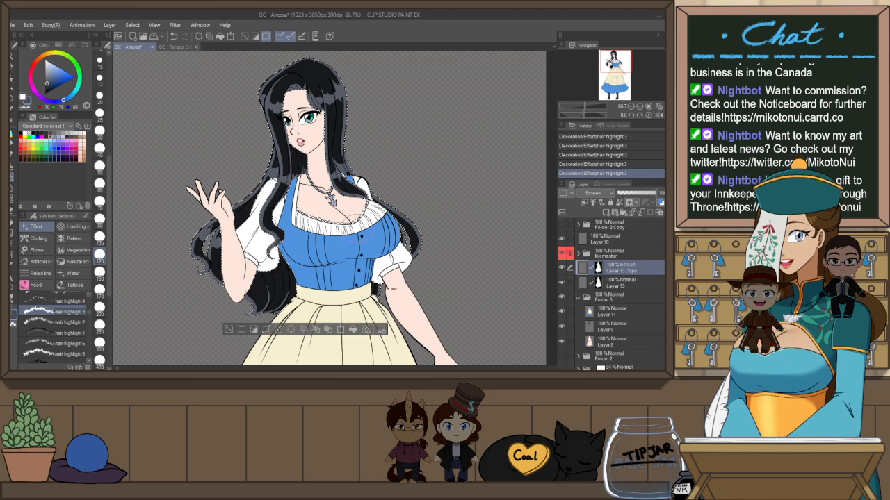
# Deselect the hair area and check the highlight bands on the mirrored figure
pyautogui.press('h')
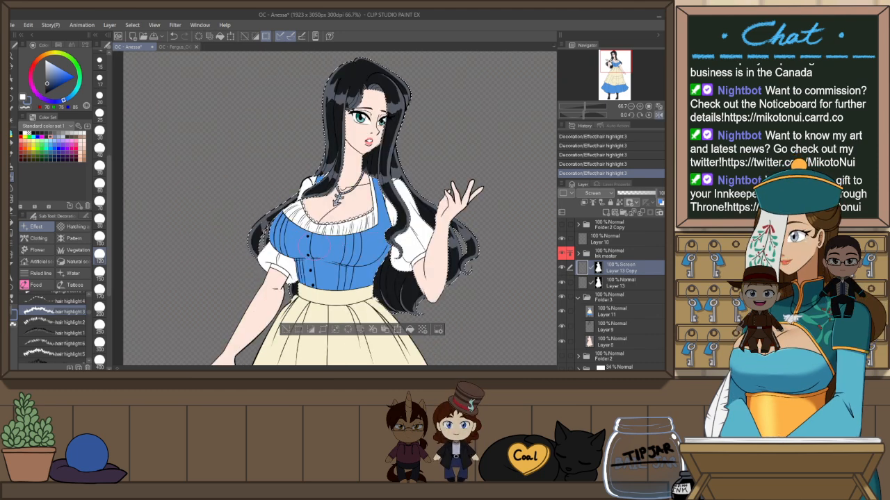
pyautogui.hotkey('ctrl', 'd')
pyautogui.press('h')
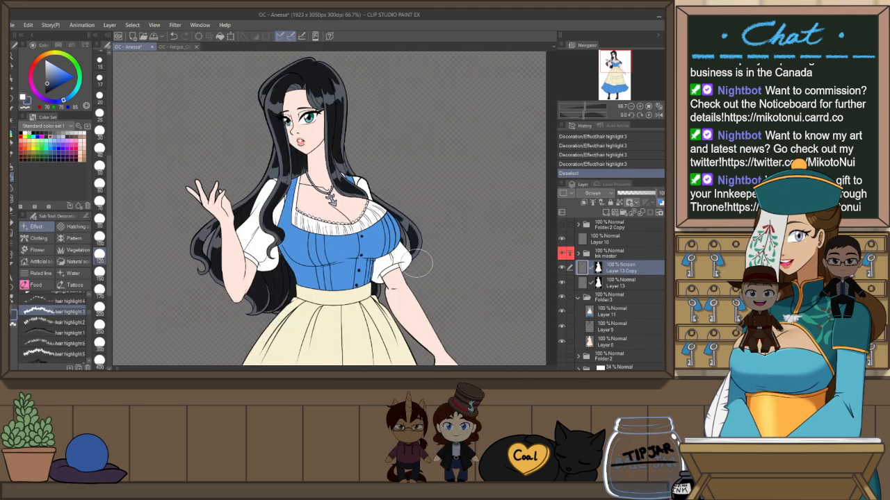
pyautogui.scroll(-3, 387, 204)
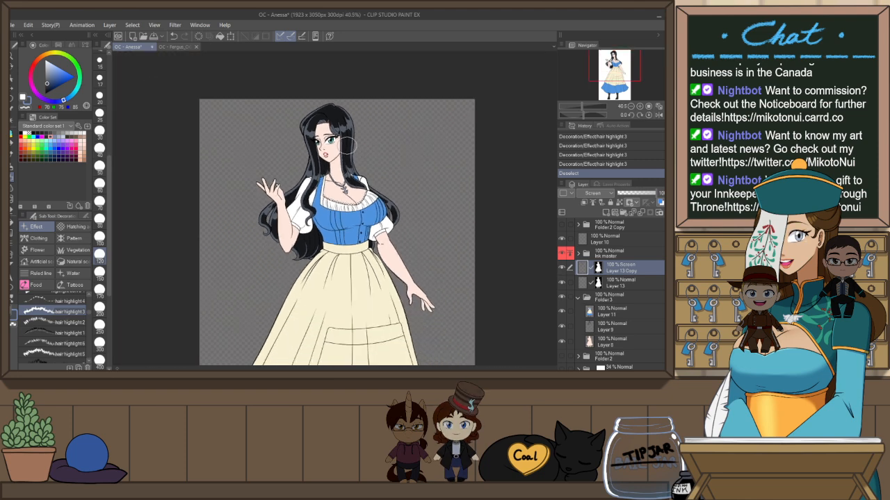
pyautogui.scroll(-1, 351, 145)
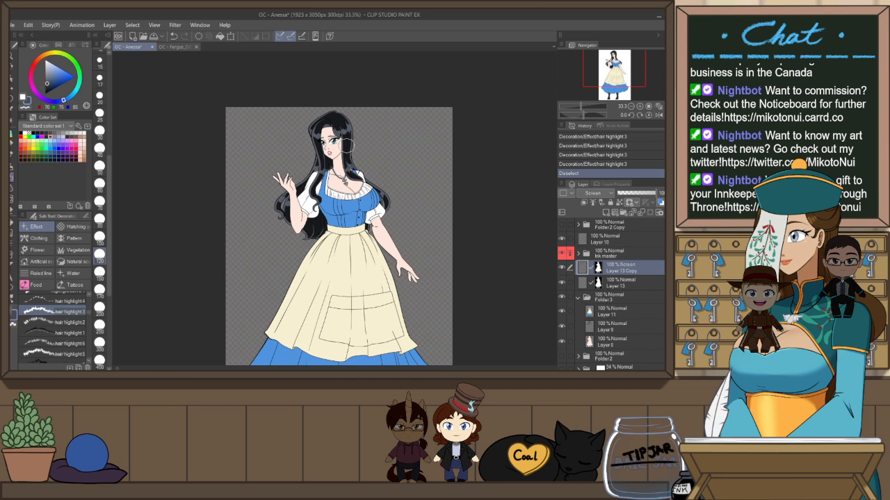
# Erase the stray highlight on the inner hair above the forehead with Snap eraser 2
pyautogui.scroll(4, 344, 144)
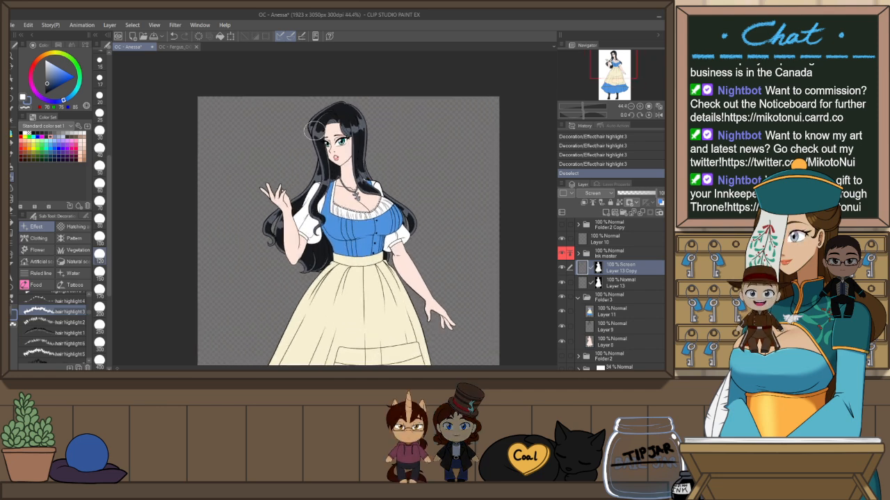
pyautogui.scroll(3, 345, 90)
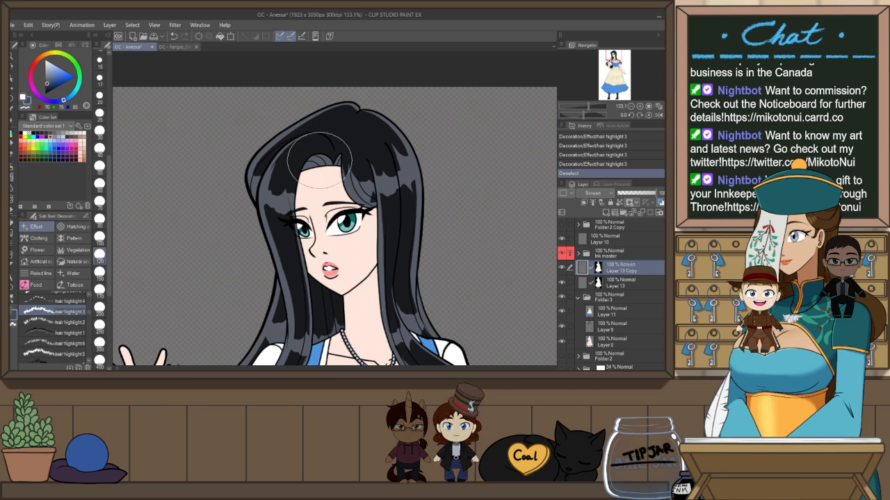
pyautogui.press('e')
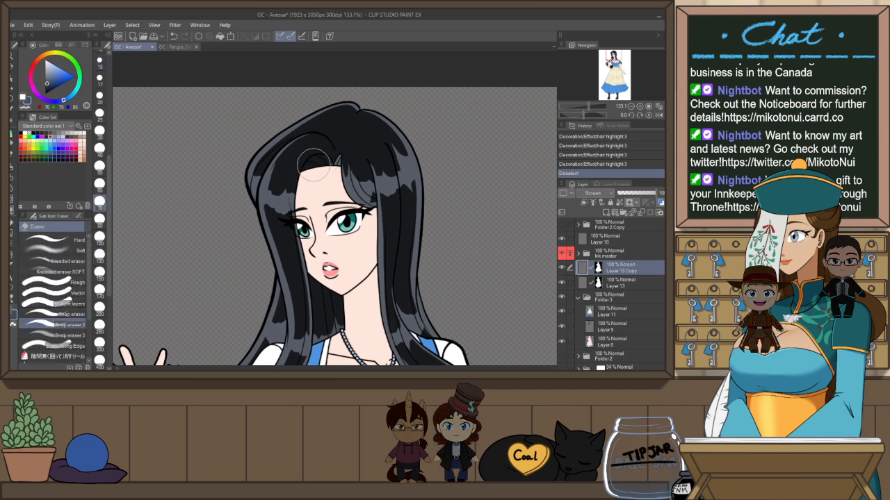
pyautogui.moveTo(316, 162); pyautogui.dragTo(338, 132)
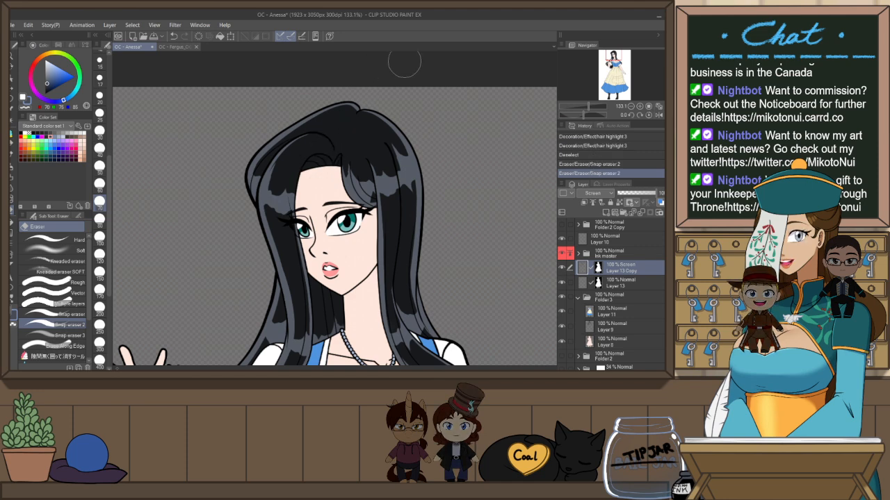
# Undo the last eraser stroke and clean the hair at the parting above the forehead with Snap eraser 2 at size 25
pyautogui.press('h')
pyautogui.click(100, 112)
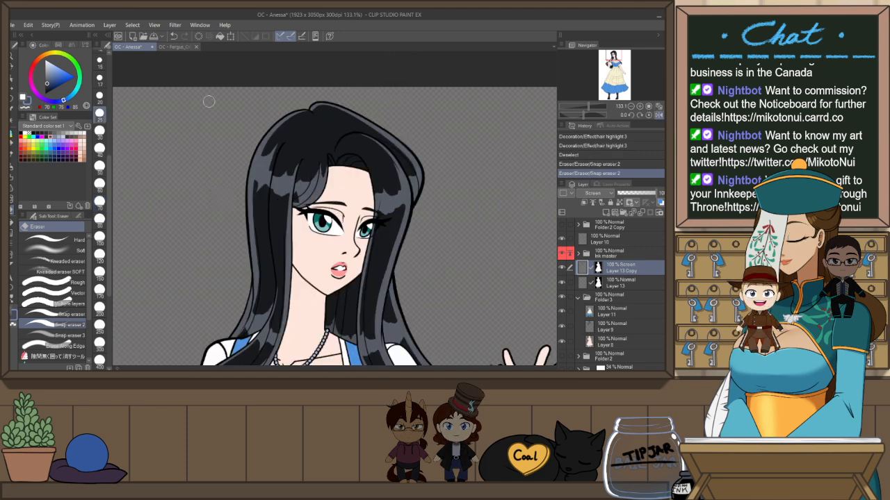
pyautogui.hotkey('ctrl', 'z')
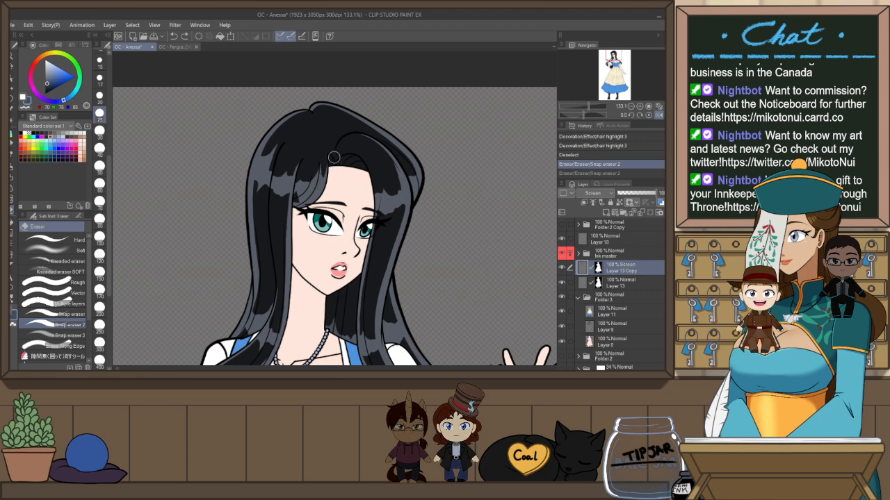
pyautogui.moveTo(333, 151); pyautogui.dragTo(339, 160)
pyautogui.press('h')
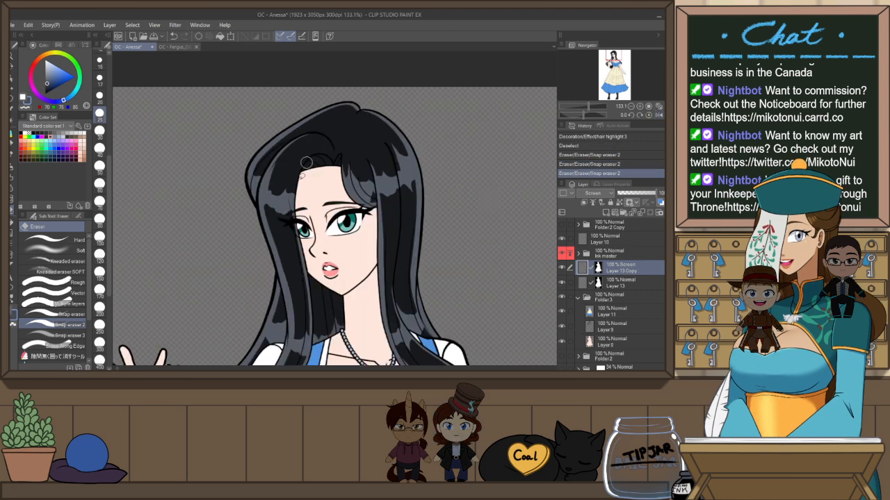
# Draw a thin rim highlight along the inner fringe edge above the forehead with Mikoto's G-Pen
pyautogui.press('p')
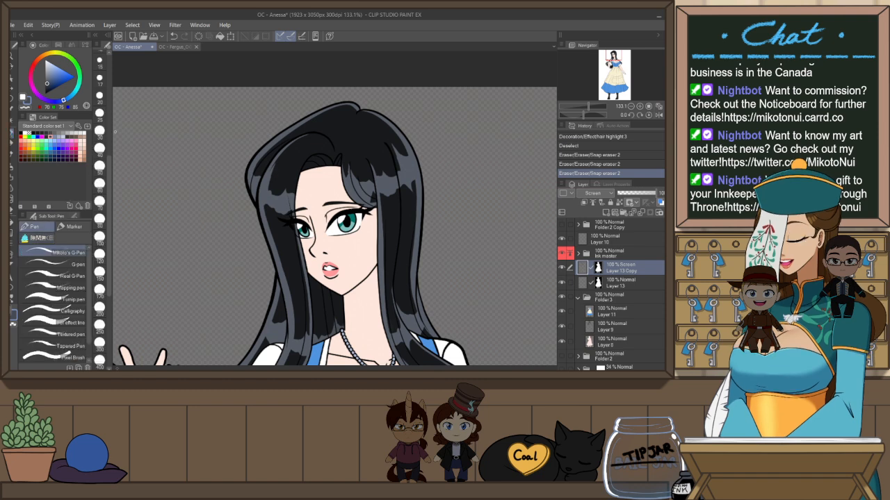
pyautogui.scroll(5, 109, 165)
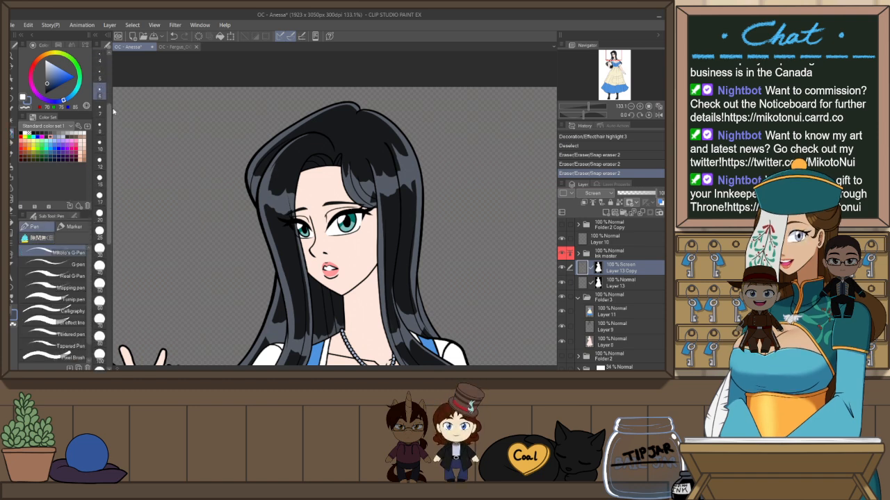
pyautogui.click(308, 160)
pyautogui.scroll(2, 310, 158)
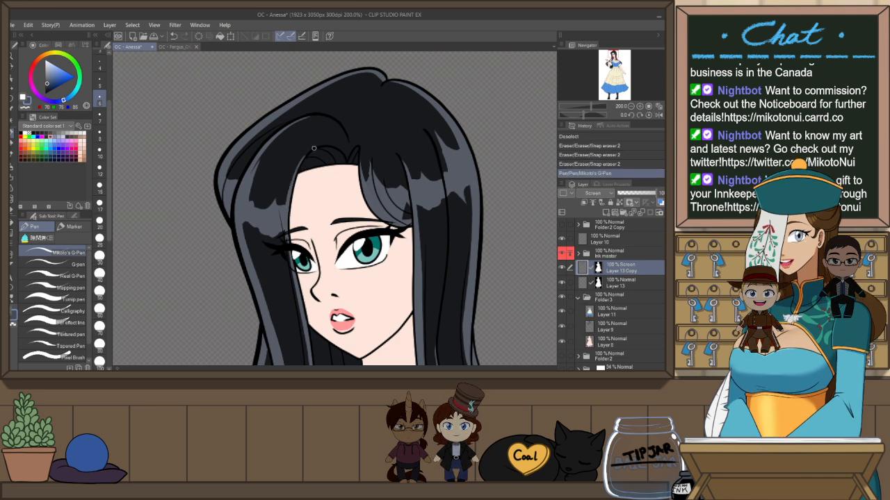
pyautogui.moveTo(299, 170); pyautogui.dragTo(324, 146)
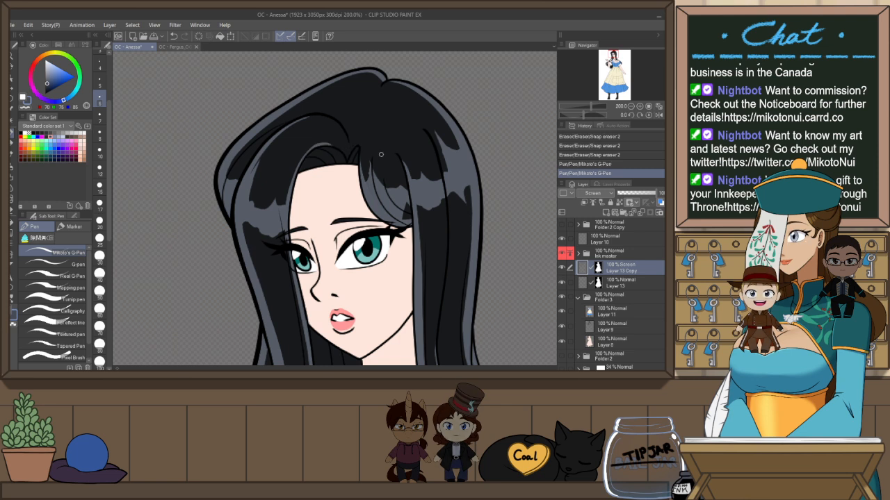
# Undo the rim strokes and redraw the thin highlight along the fringe's inner curve towards the parting
pyautogui.hotkey('ctrl', 'z')
pyautogui.hotkey('ctrl', 'z')
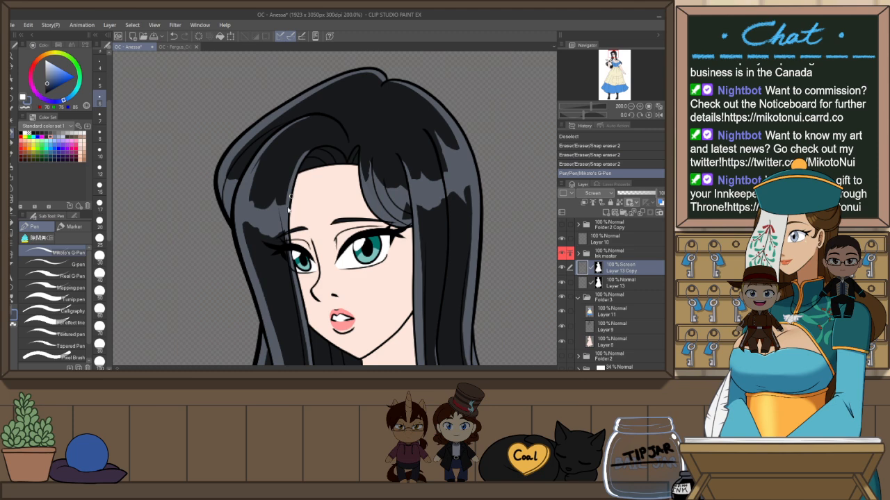
pyautogui.hotkey('ctrl', 'z')
pyautogui.hotkey('ctrl', 'z')
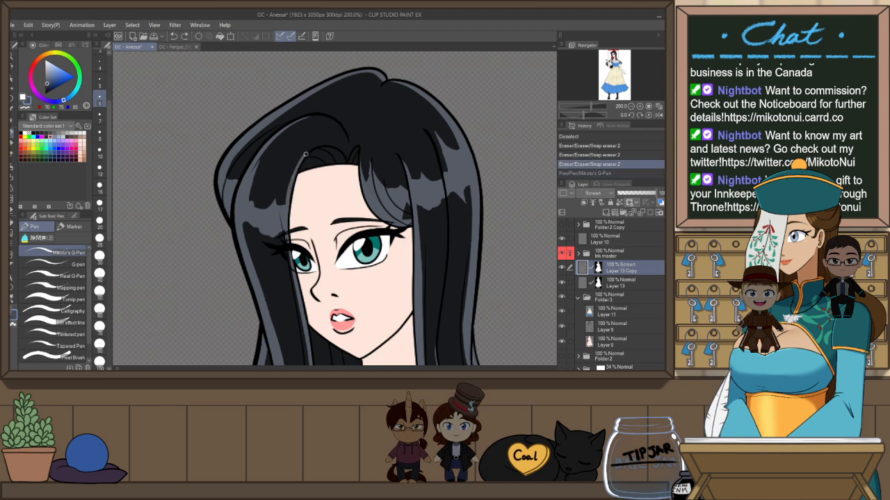
pyautogui.hotkey('ctrl', 'z')
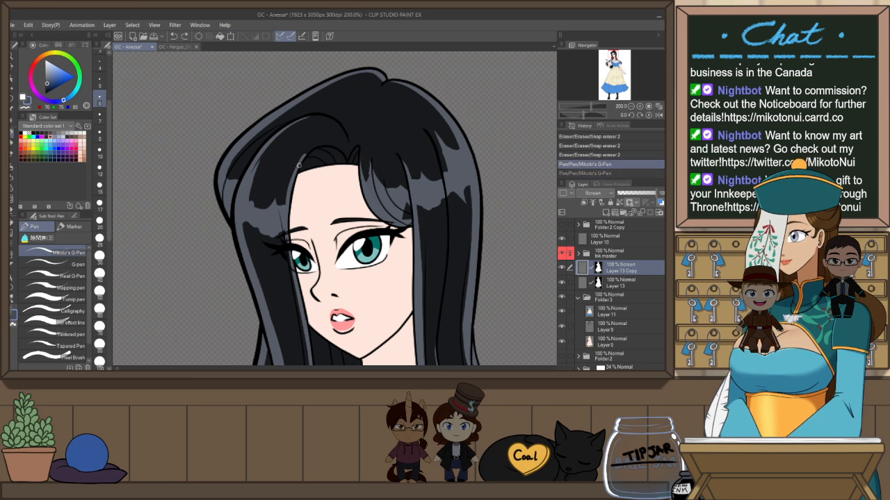
pyautogui.moveTo(328, 146); pyautogui.dragTo(346, 152)
pyautogui.hotkey('ctrl', 'z')
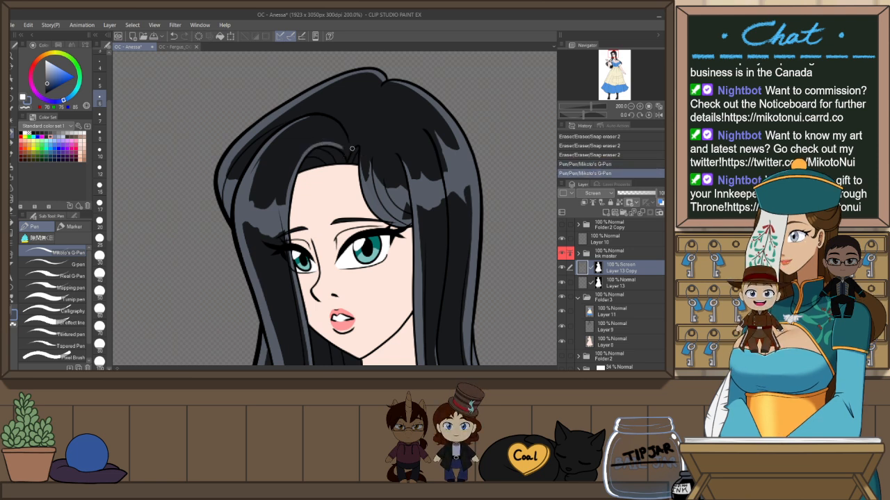
pyautogui.moveTo(320, 144)
pyautogui.mouseDown()
pyautogui.moveTo(349, 153)
pyautogui.moveTo(308, 168)
pyautogui.mouseUp()
# Extend the rim highlight around the small notch at the parting and trim it with Snap eraser 2 at size 4
pyautogui.press('h')
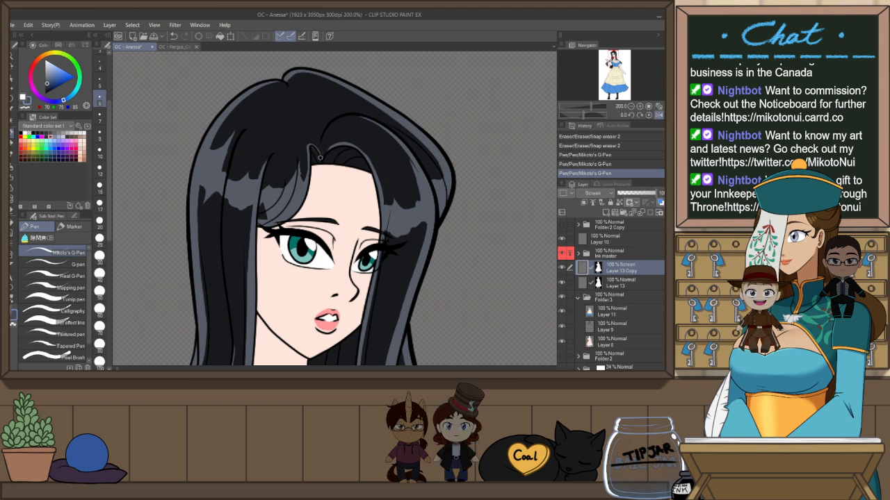
pyautogui.moveTo(311, 149); pyautogui.dragTo(326, 164)
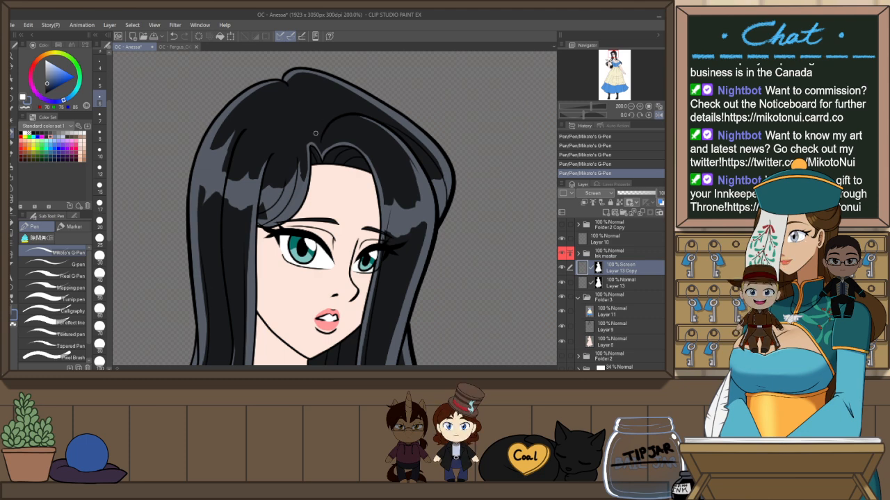
pyautogui.press('e')
pyautogui.click(103, 66)
pyautogui.press('h')
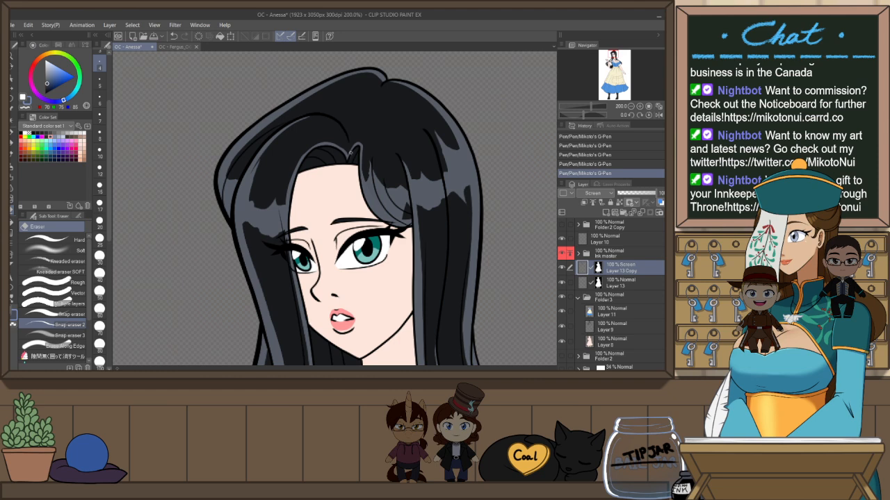
pyautogui.click(352, 153)
# Merge the layers from Layer 10 down to Folder 3 into one and select the whole canvas for copying the finished figure
pyautogui.scroll(-1, 369, 144)
pyautogui.scroll(-3, 370, 143)
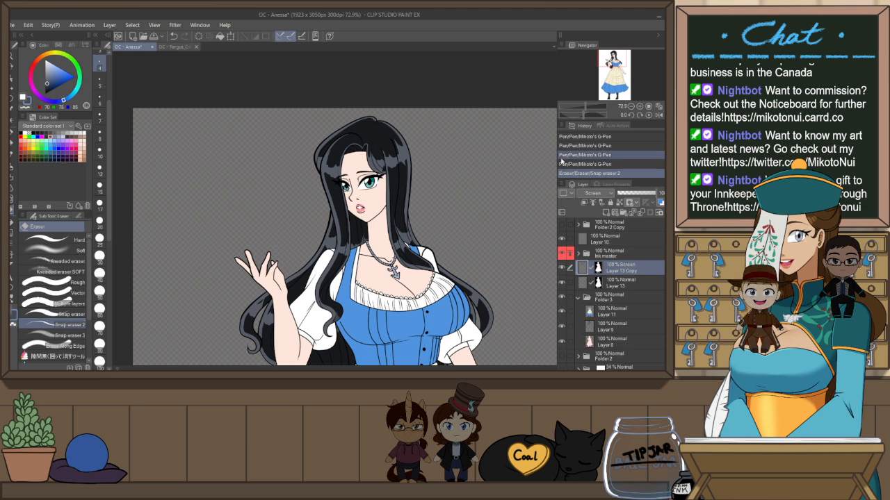
pyautogui.scroll(-1, 433, 138)
pyautogui.scroll(-1, 433, 138)
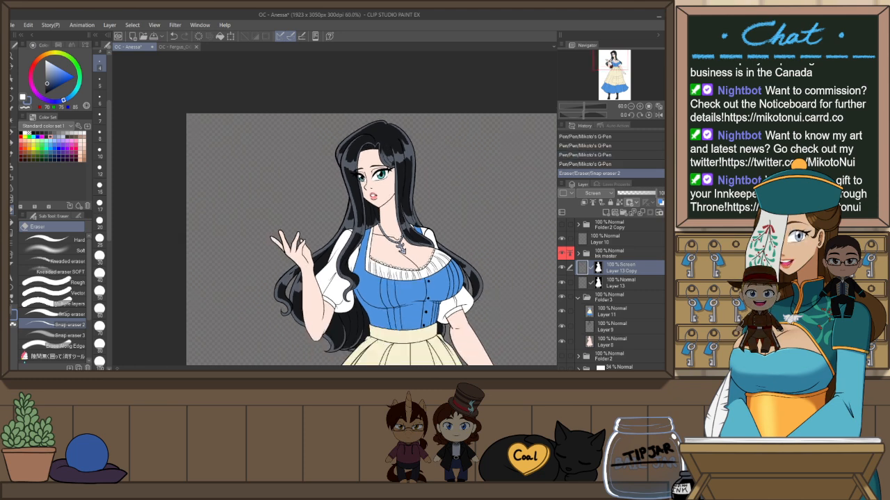
pyautogui.hotkey('ctrl', '0')
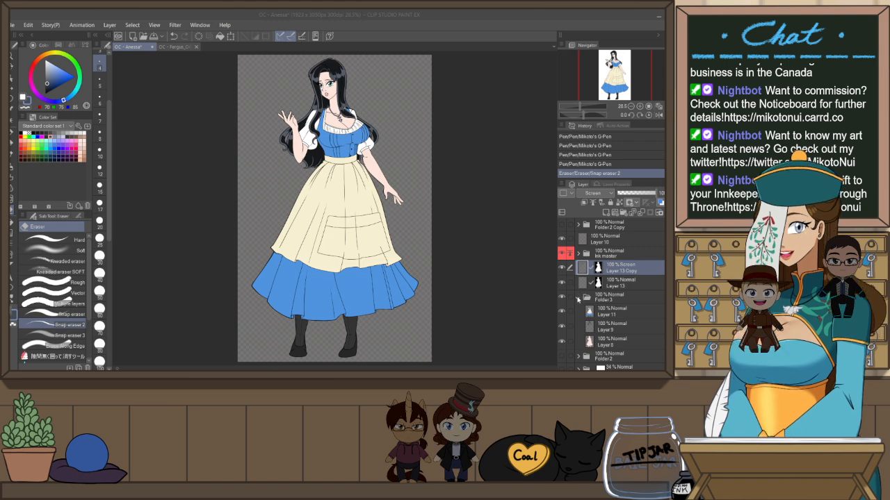
pyautogui.click(577, 298)
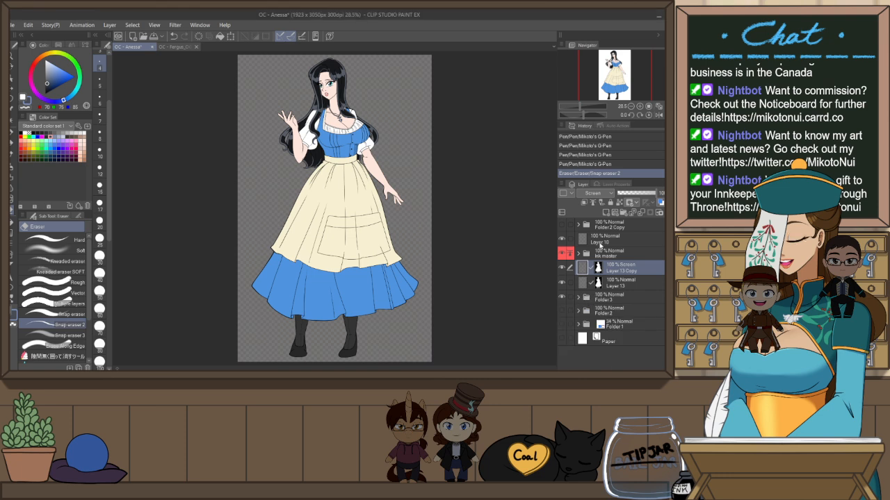
pyautogui.click(602, 240)
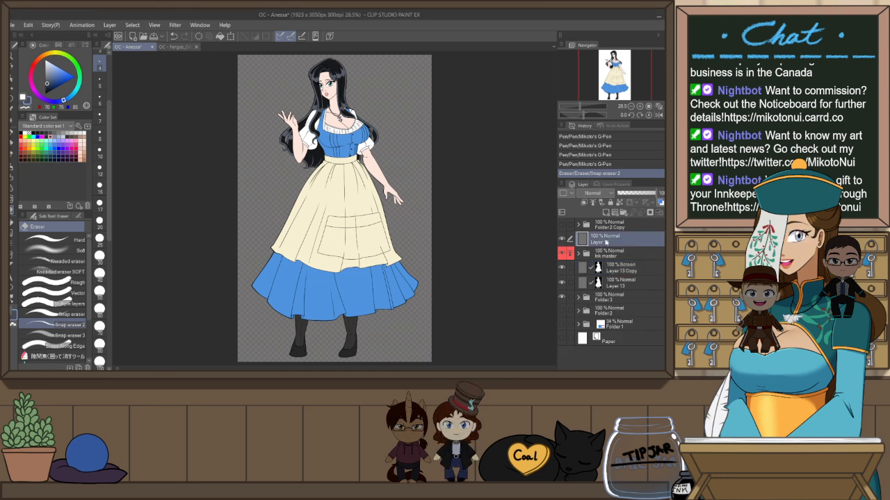
pyautogui.keyDown('shift'); pyautogui.click(631, 301); pyautogui.keyUp('shift')
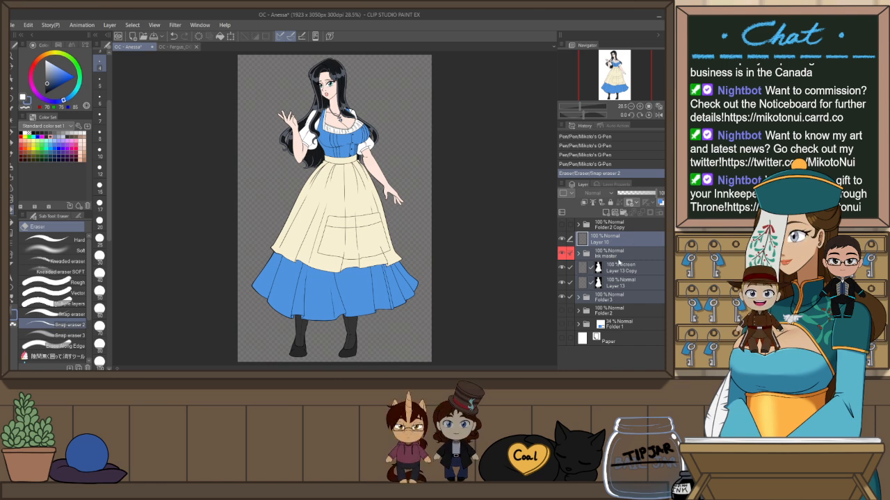
pyautogui.hotkey('shift', 'alt', 'e')
pyautogui.hotkey('ctrl', 'a')
# Undo the selection and the layer merge, restoring the history state of the last Snap eraser 2 stroke
pyautogui.hotkey('ctrl', 'z')
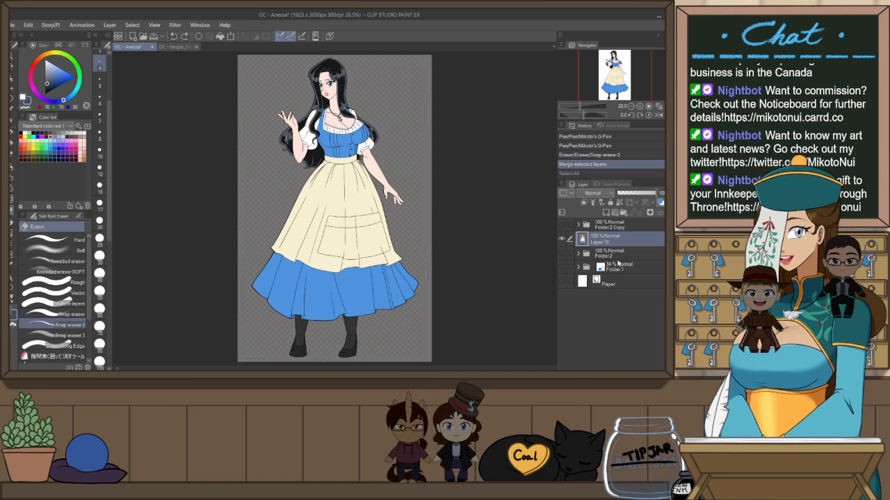
pyautogui.click(591, 156)
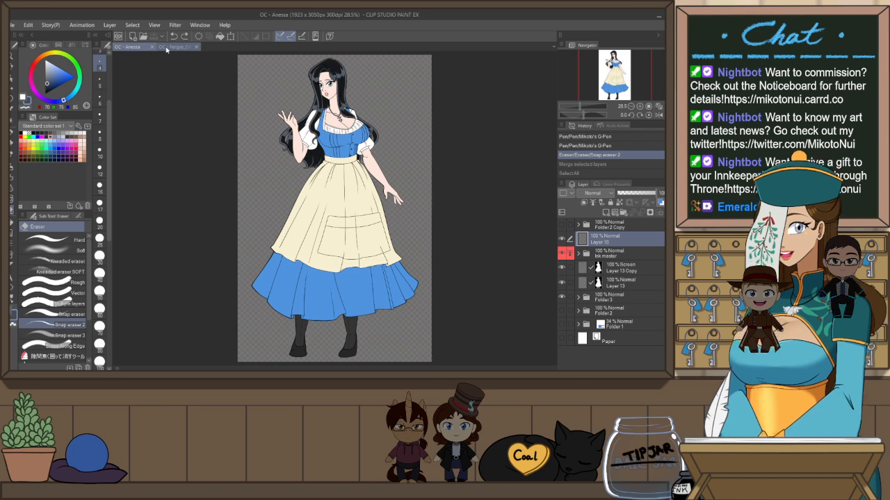
# Paste the copied woman into the OC - Fergus_OG_Arm2.png document and convert the pasted layer to an image material layer
pyautogui.click(166, 47)
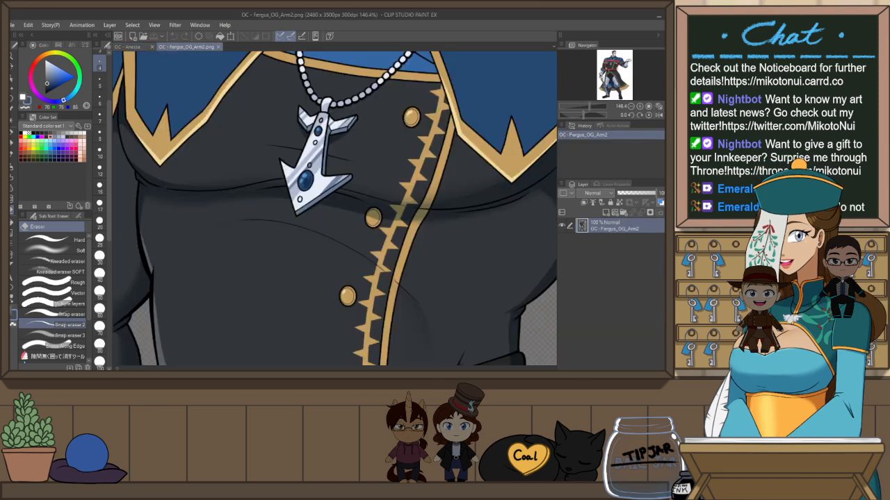
pyautogui.hotkey('ctrl', '0')
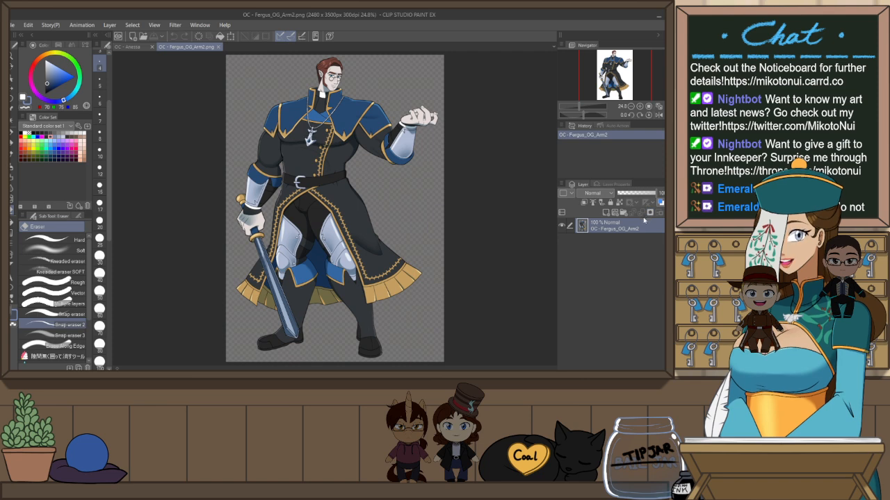
pyautogui.hotkey('ctrl', 'v')
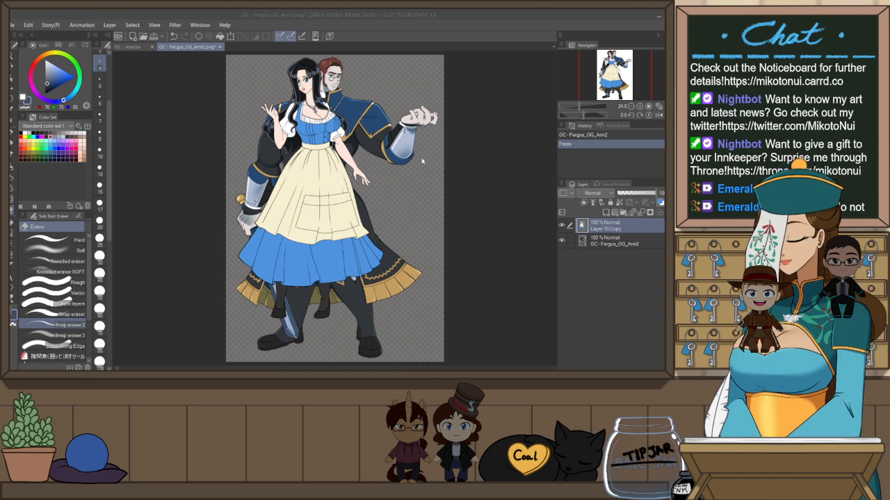
pyautogui.press('Return')
pyautogui.press('o')
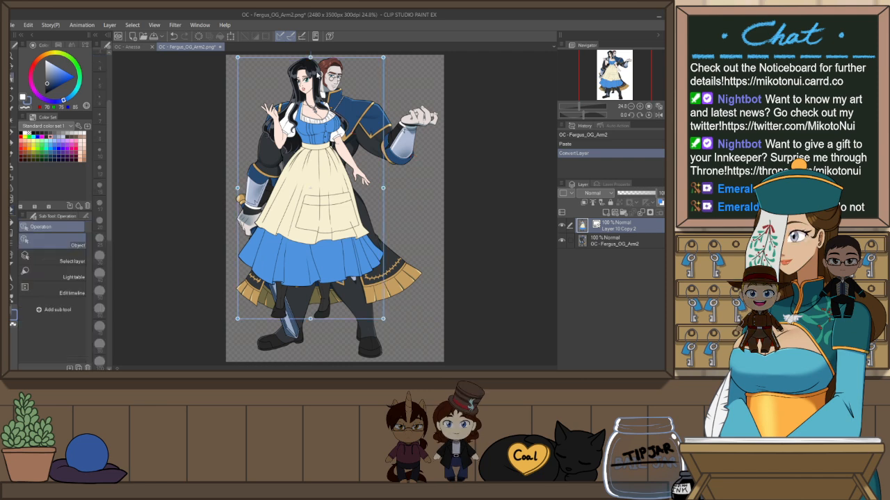
# Scale down the pasted woman and stand her beside the man on his sword-arm side, feet near his, and select the OC - Fergus_OG_Arm2 layer
pyautogui.moveTo(310, 57); pyautogui.dragTo(314, 98)
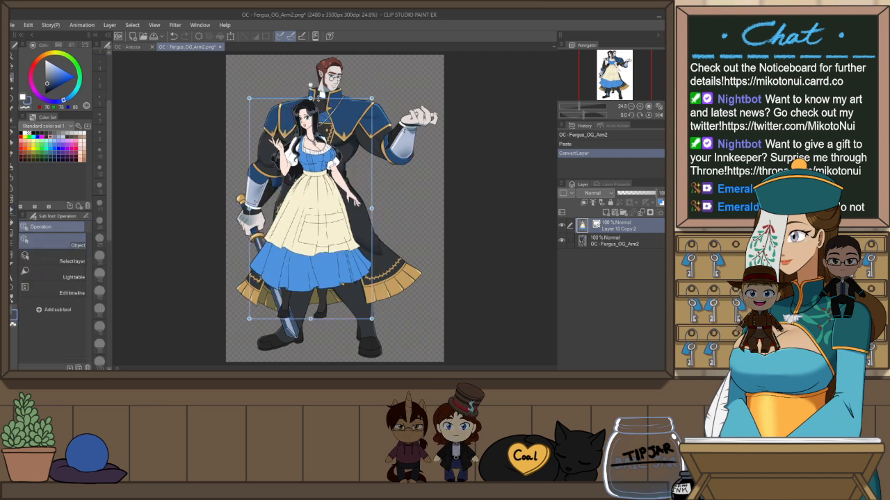
pyautogui.moveTo(311, 209); pyautogui.dragTo(308, 237)
pyautogui.moveTo(308, 128); pyautogui.dragTo(307, 120)
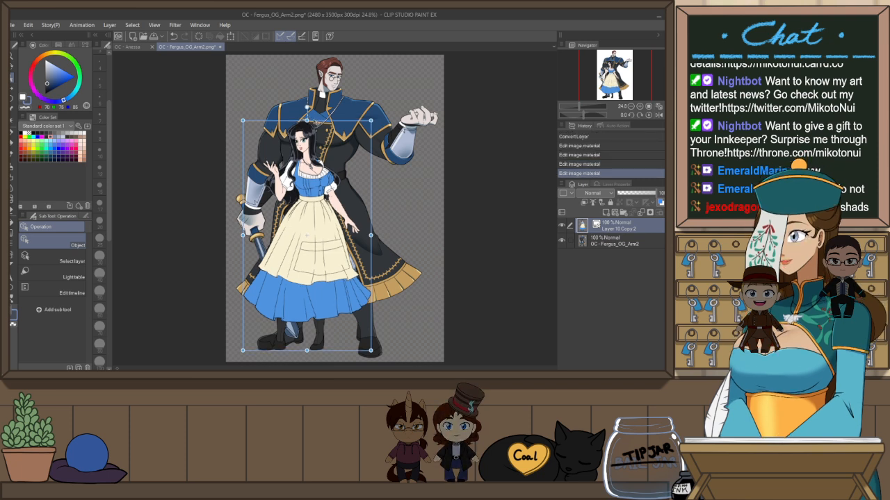
pyautogui.moveTo(306, 121); pyautogui.dragTo(307, 119)
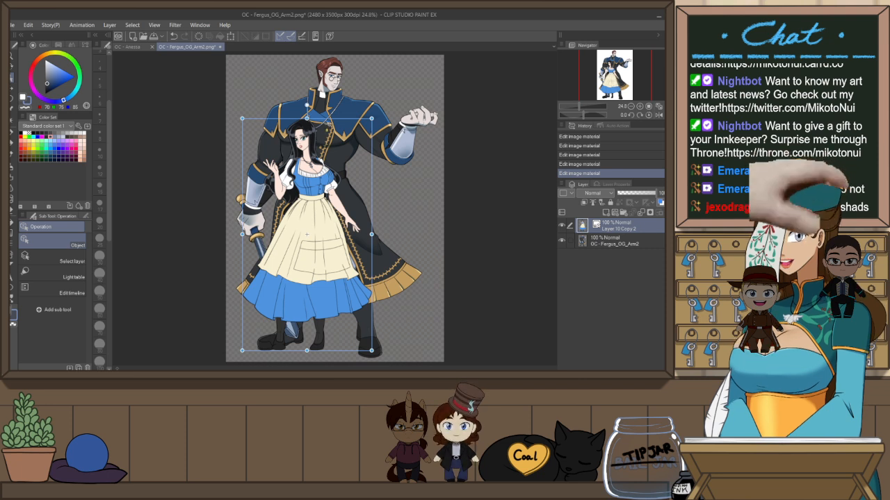
pyautogui.moveTo(324, 126)
pyautogui.mouseDown()
pyautogui.moveTo(300, 127)
pyautogui.moveTo(324, 126)
pyautogui.mouseUp()
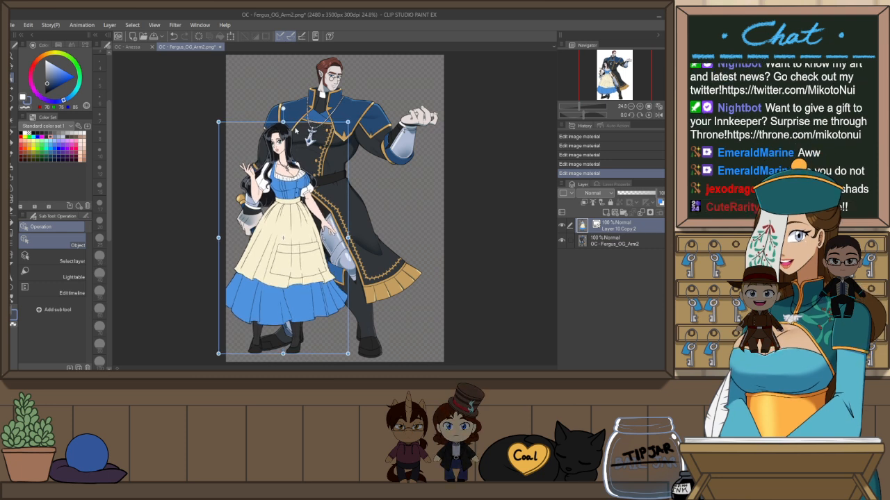
pyautogui.click(630, 238)
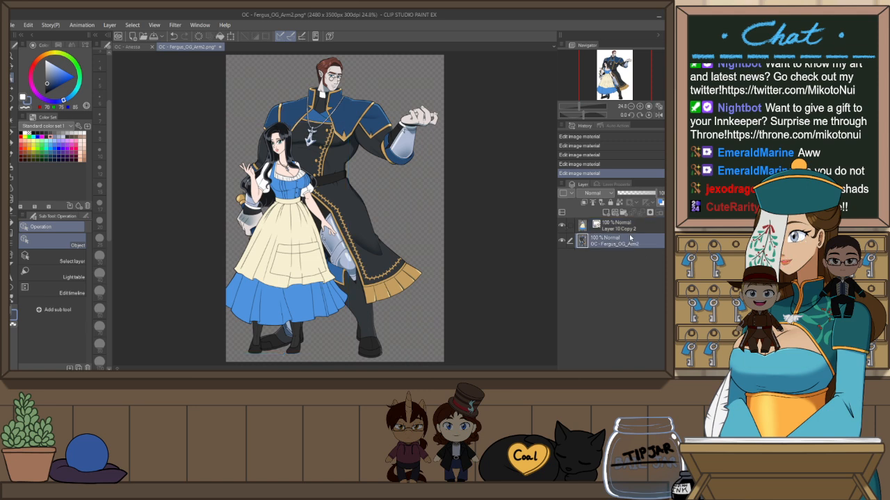